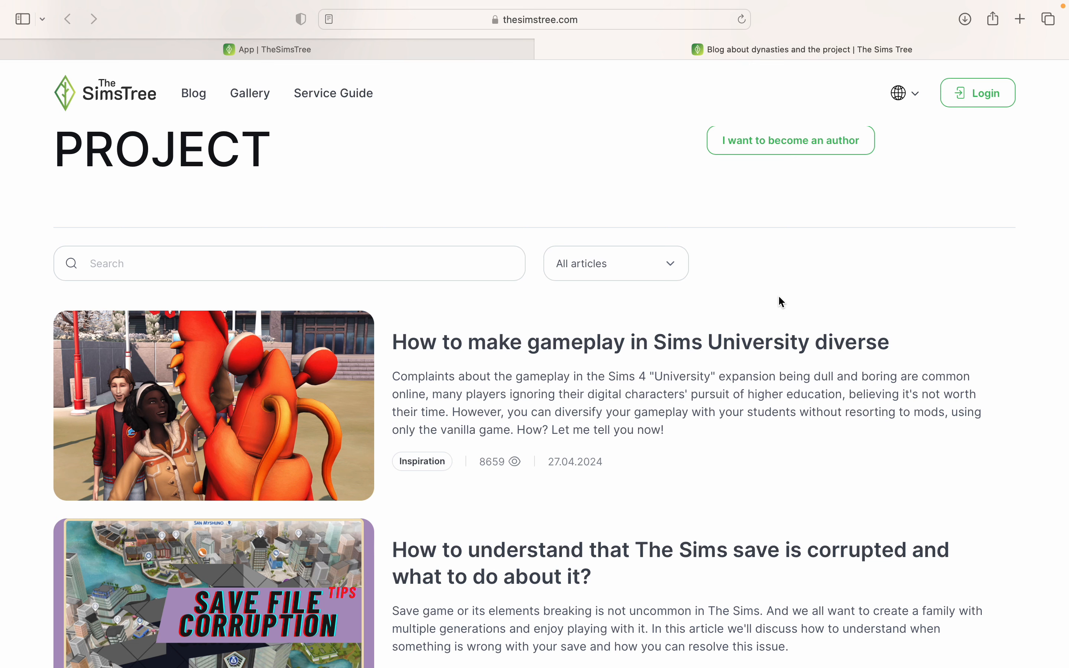
pyautogui.scroll(-2, 779, 297)
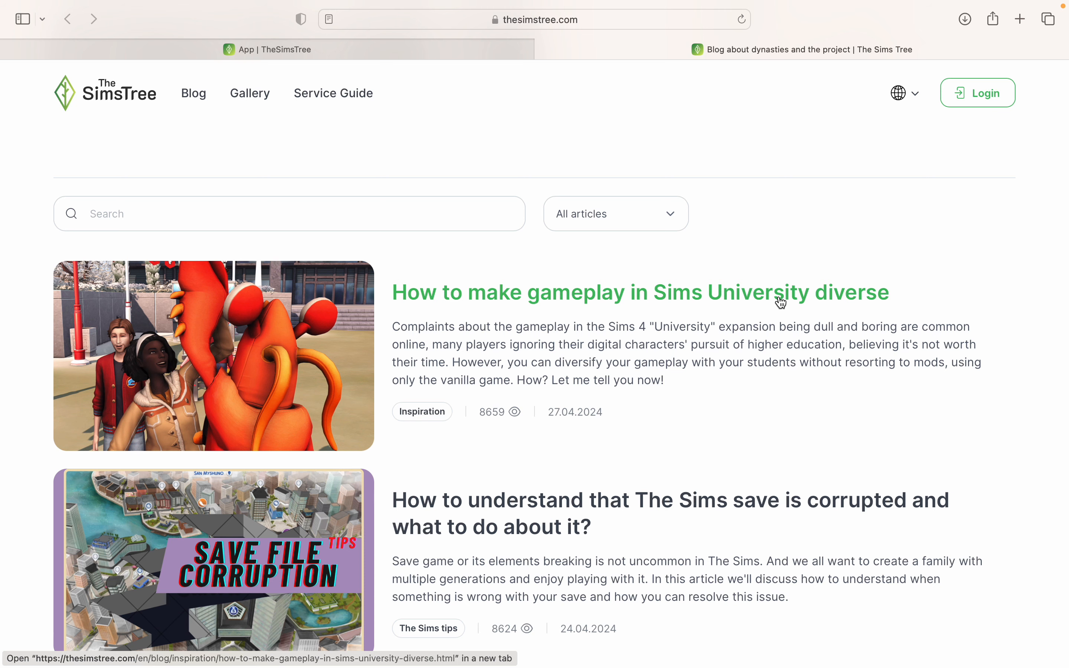
pyautogui.scroll(-10, 781, 302)
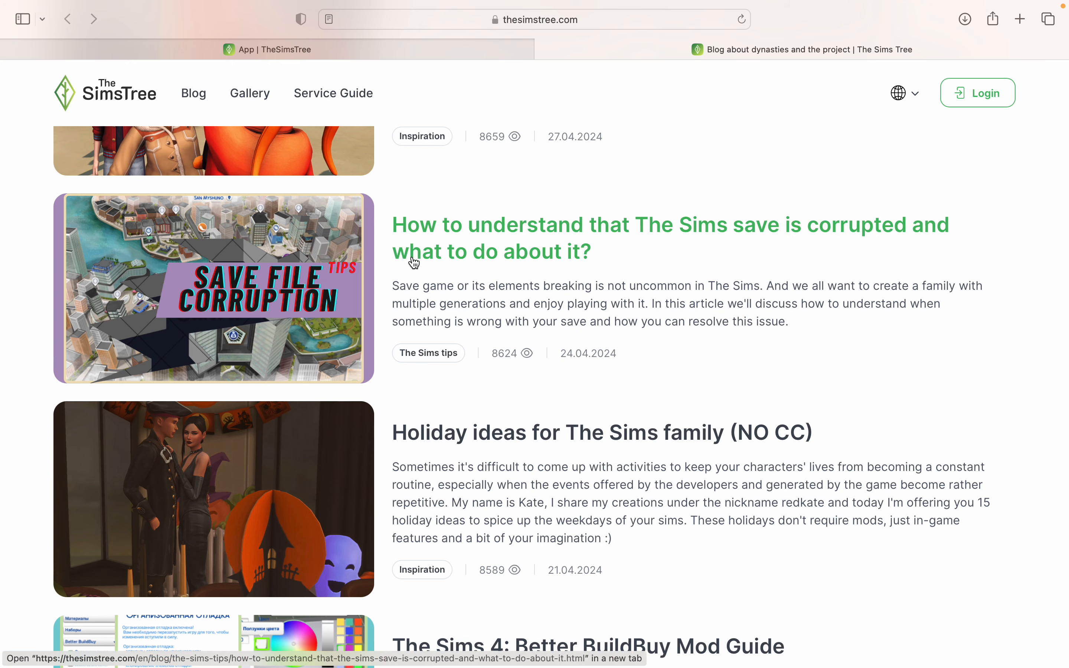
pyautogui.scroll(-7, 295, 318)
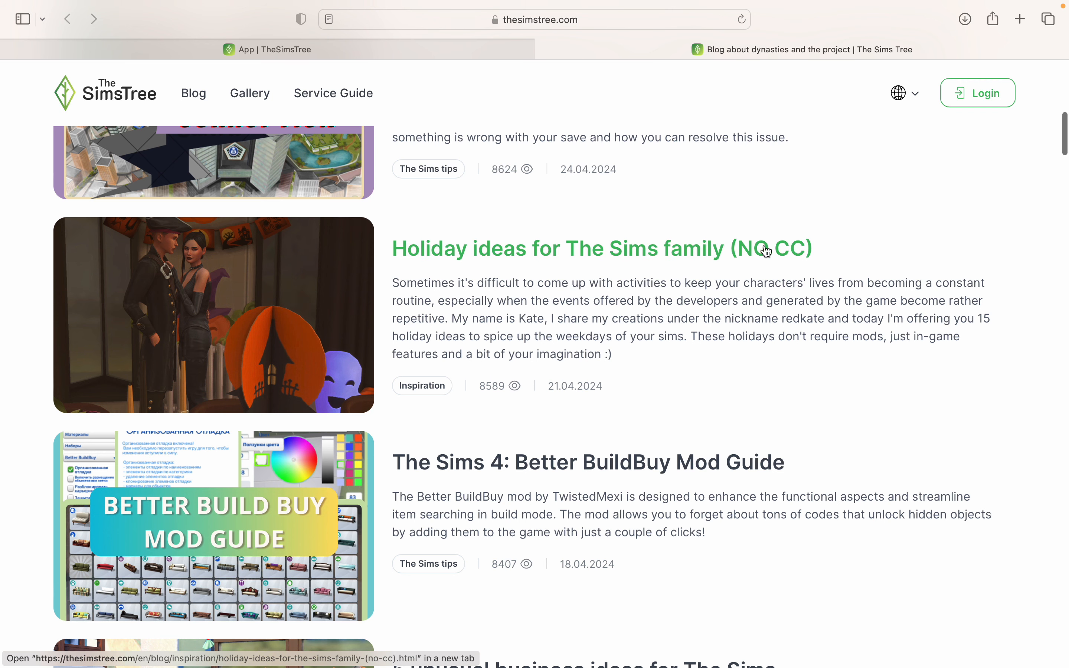
pyautogui.scroll(-6, 788, 248)
pyautogui.scroll(-2, 788, 247)
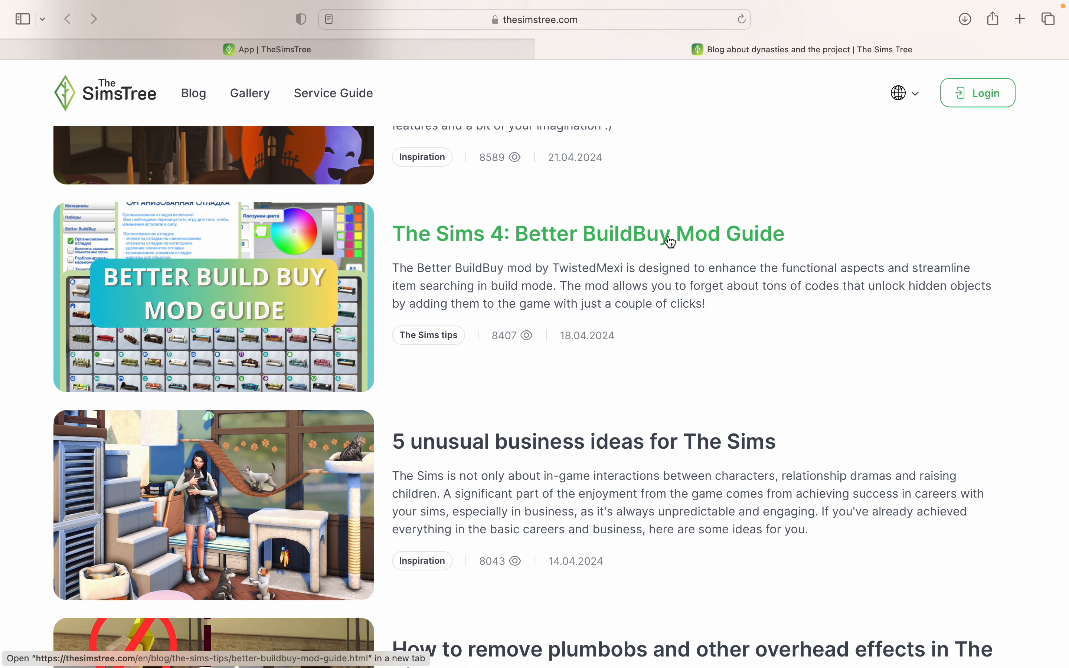
pyautogui.scroll(-7, 700, 340)
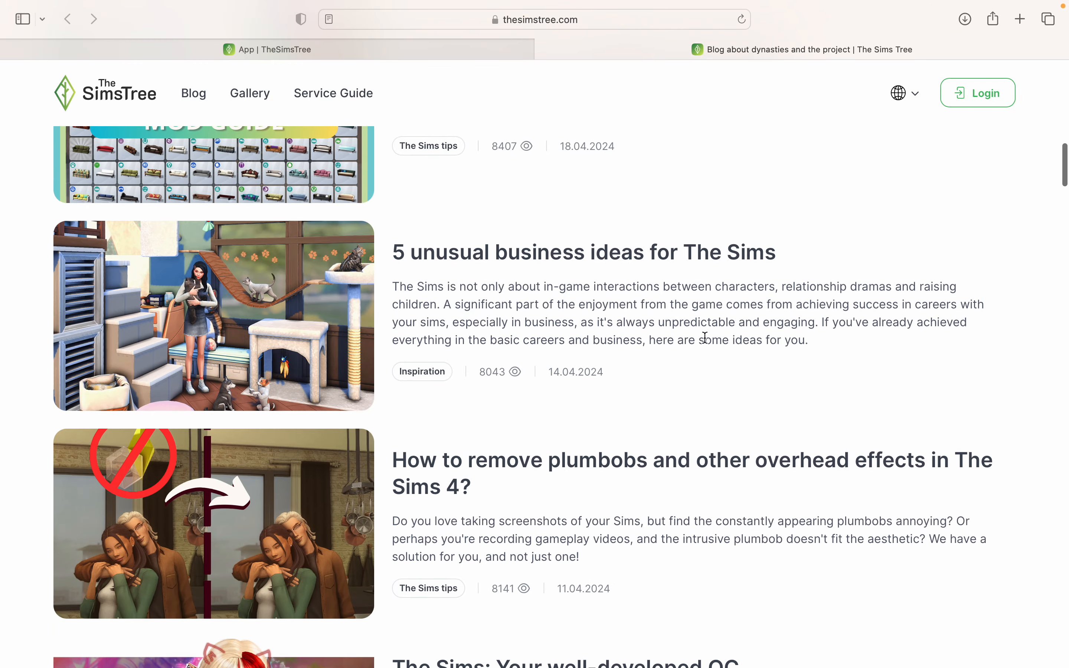
pyautogui.scroll(20, 641, 262)
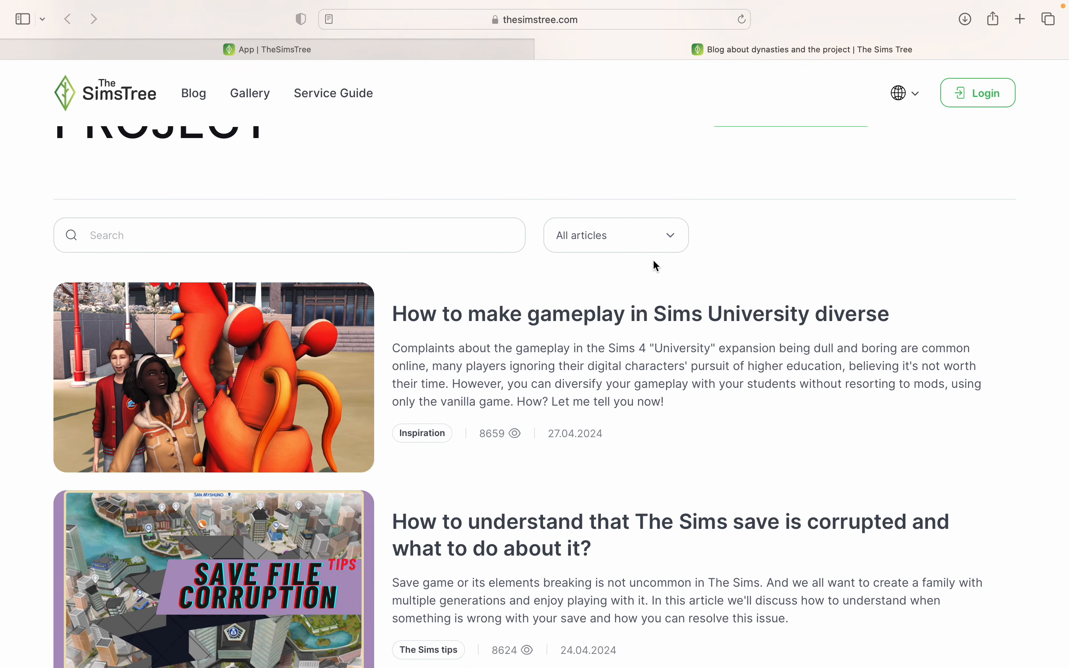
pyautogui.click(354, 103)
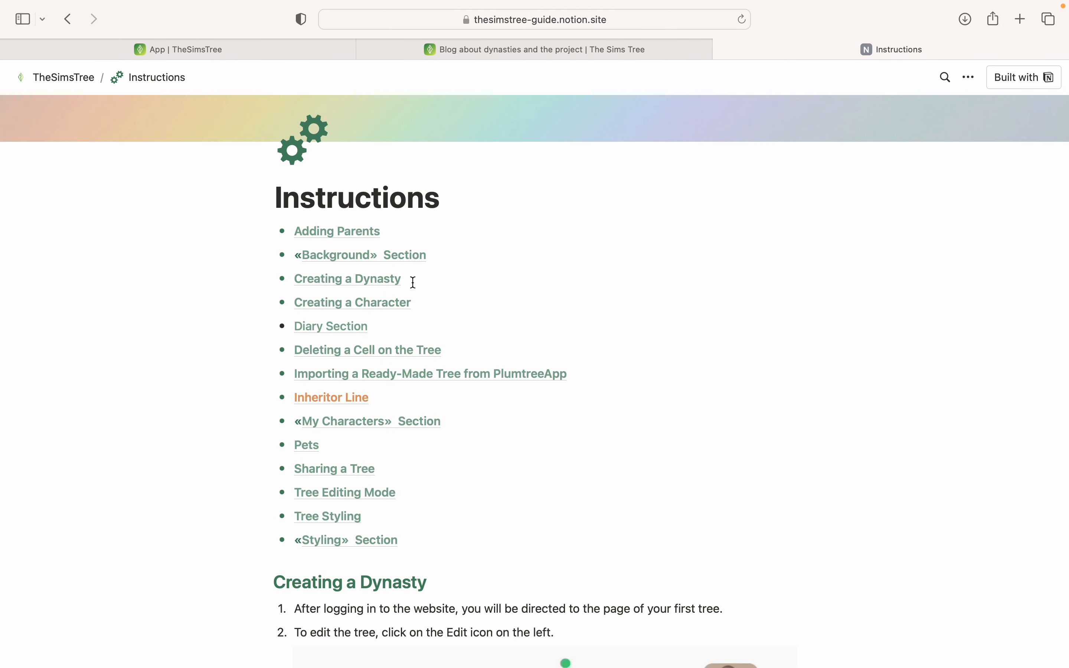
pyautogui.scroll(-10, 414, 283)
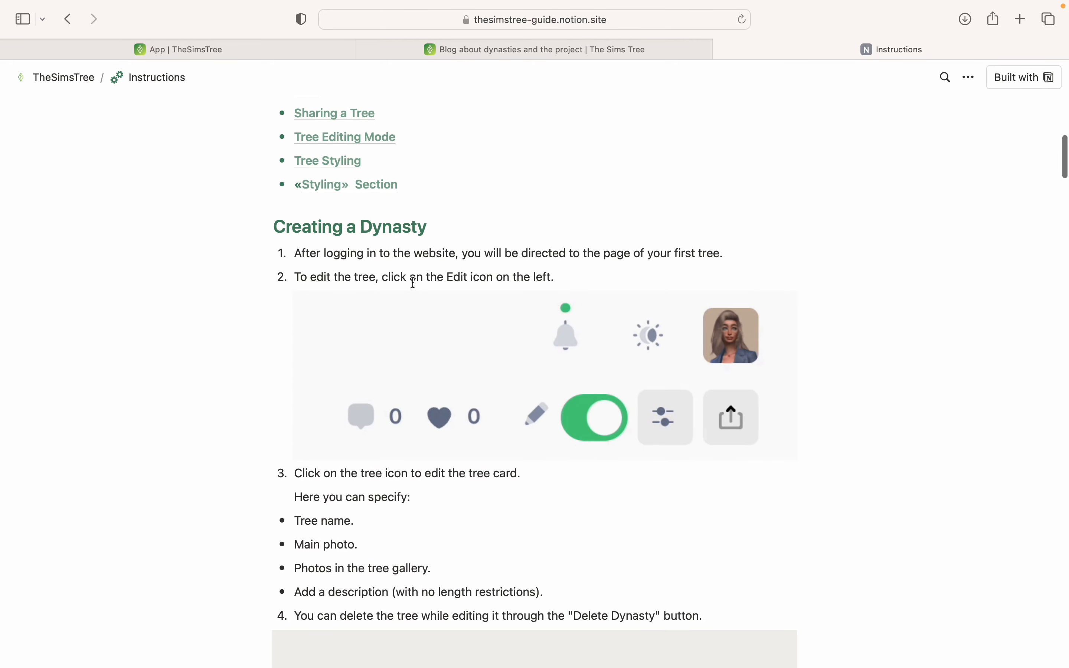
pyautogui.scroll(-10, 413, 283)
pyautogui.scroll(-20, 413, 285)
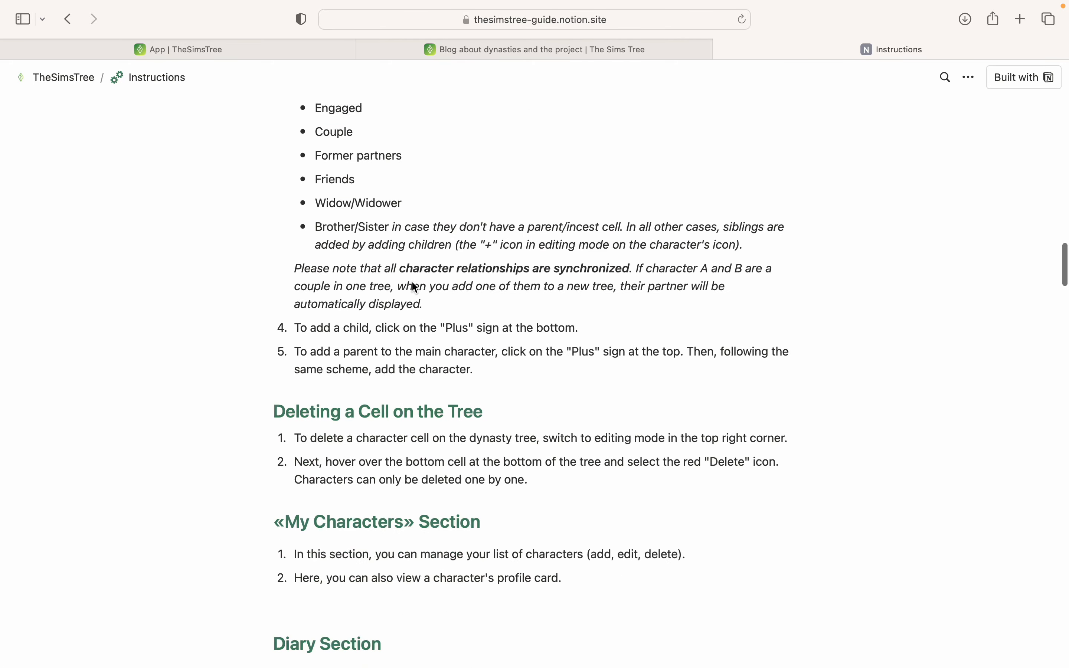
pyautogui.scroll(15, 413, 283)
pyautogui.scroll(-20, 552, 223)
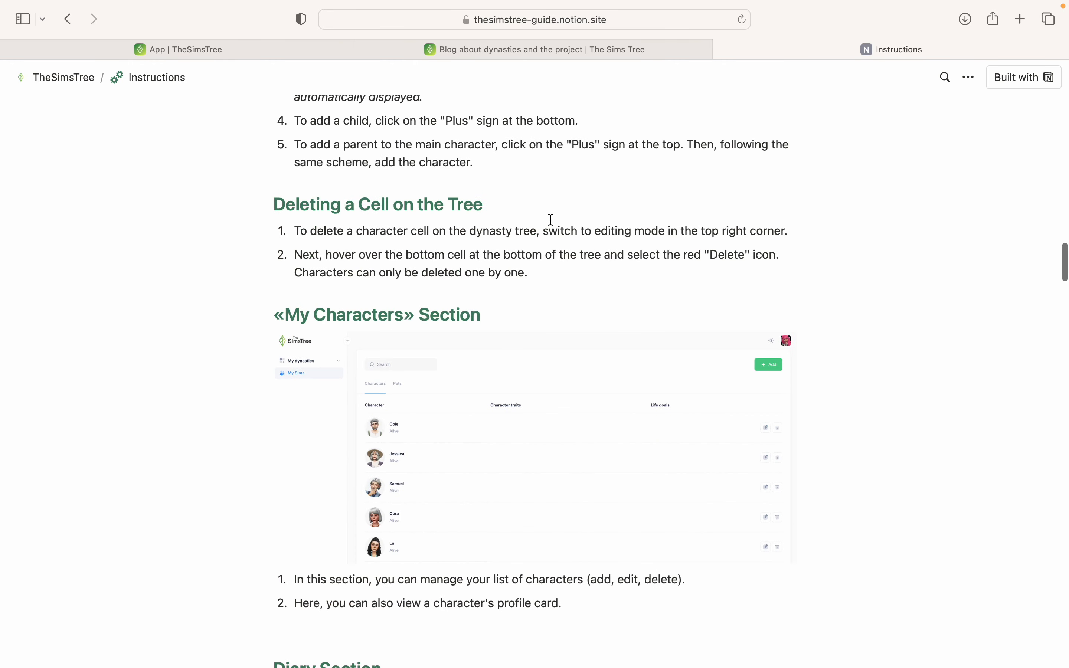
pyautogui.scroll(1, 549, 218)
pyautogui.scroll(-5, 550, 218)
pyautogui.scroll(-2, 557, 214)
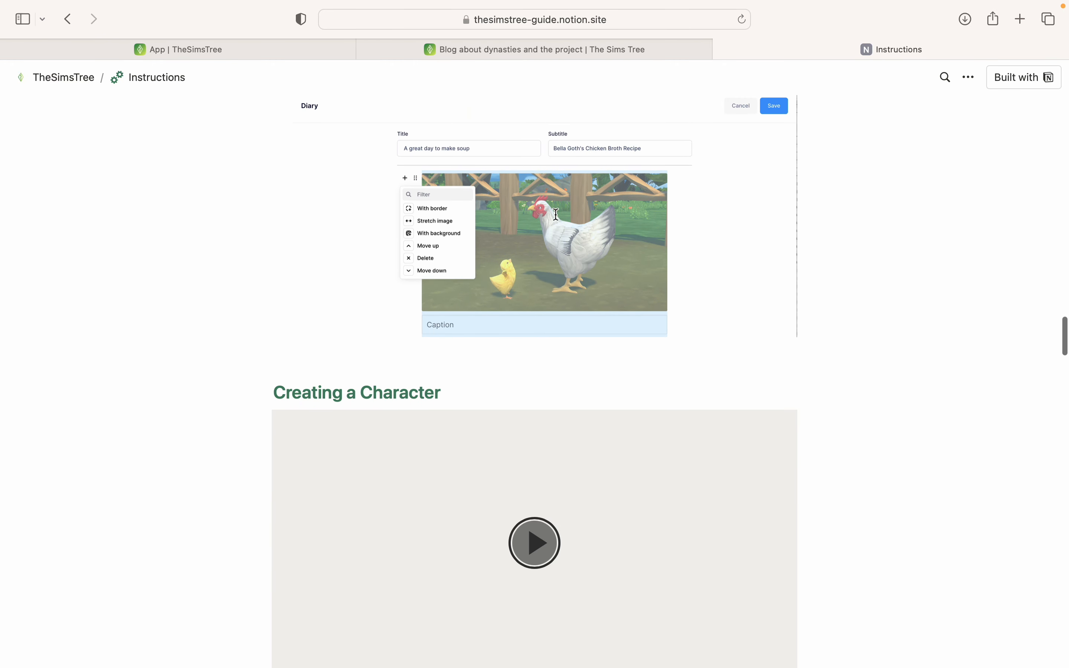
pyautogui.scroll(-20, 556, 214)
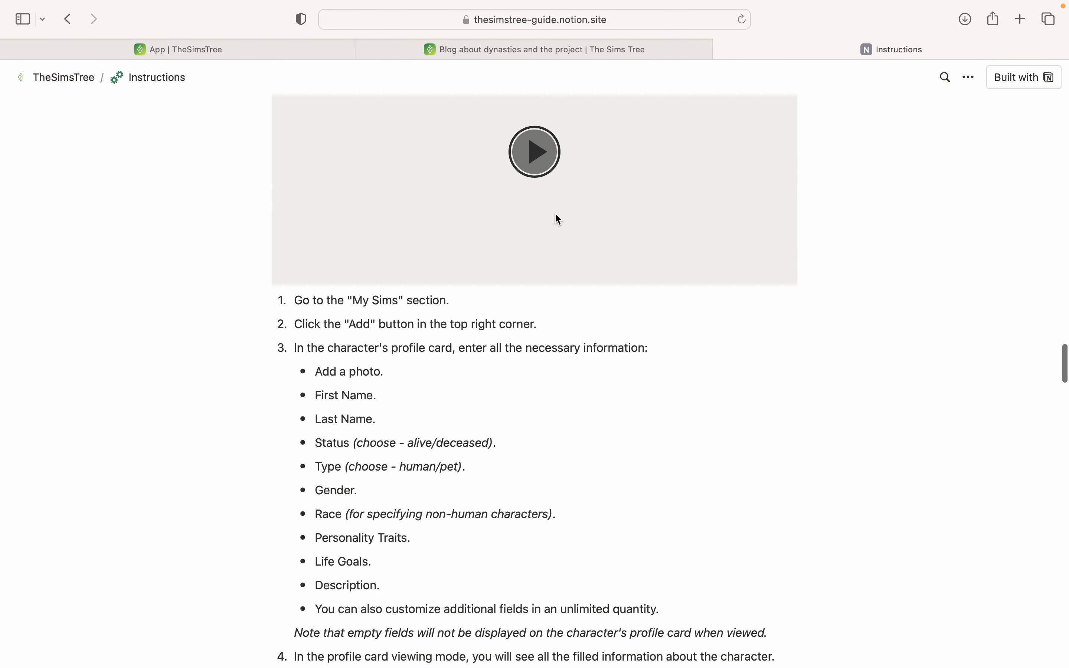
pyautogui.scroll(-20, 555, 214)
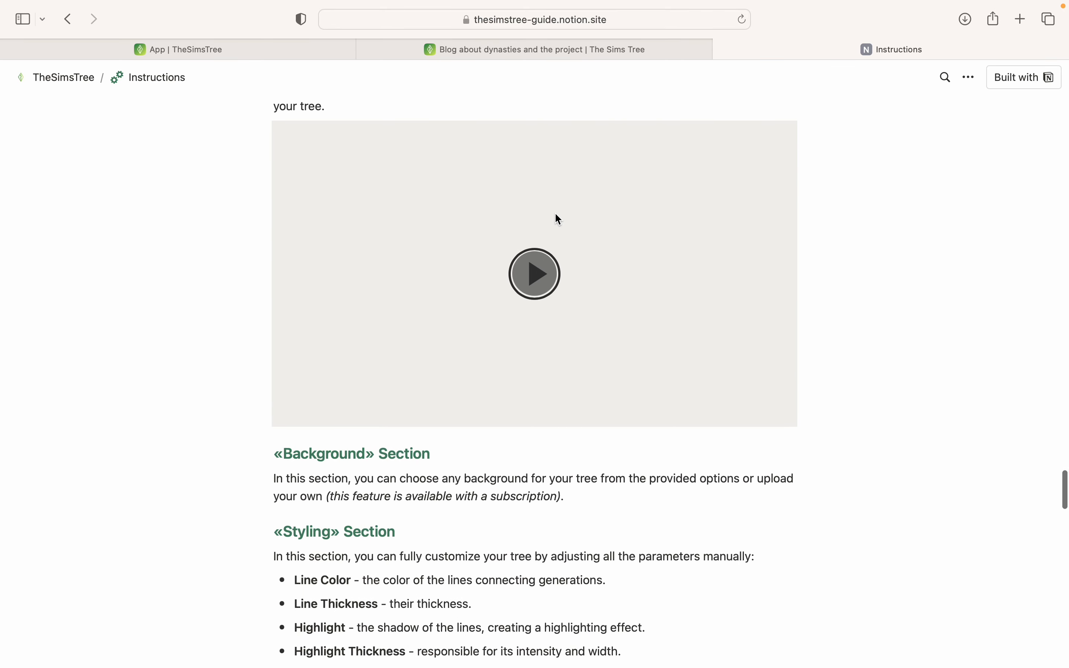
pyautogui.scroll(-10, 555, 214)
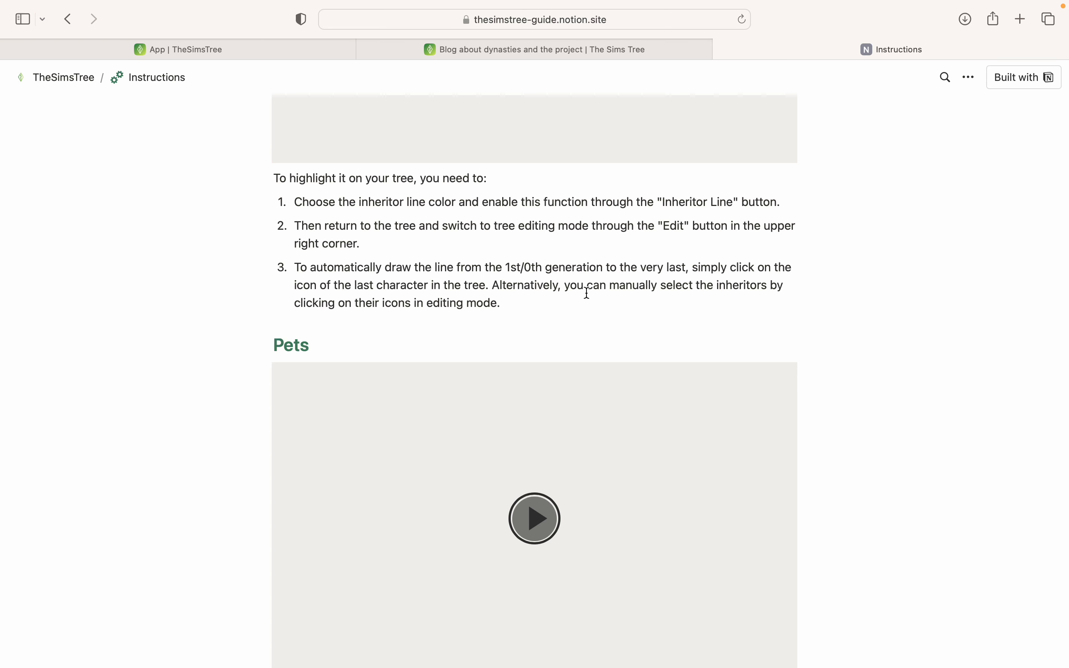
pyautogui.click(725, 67)
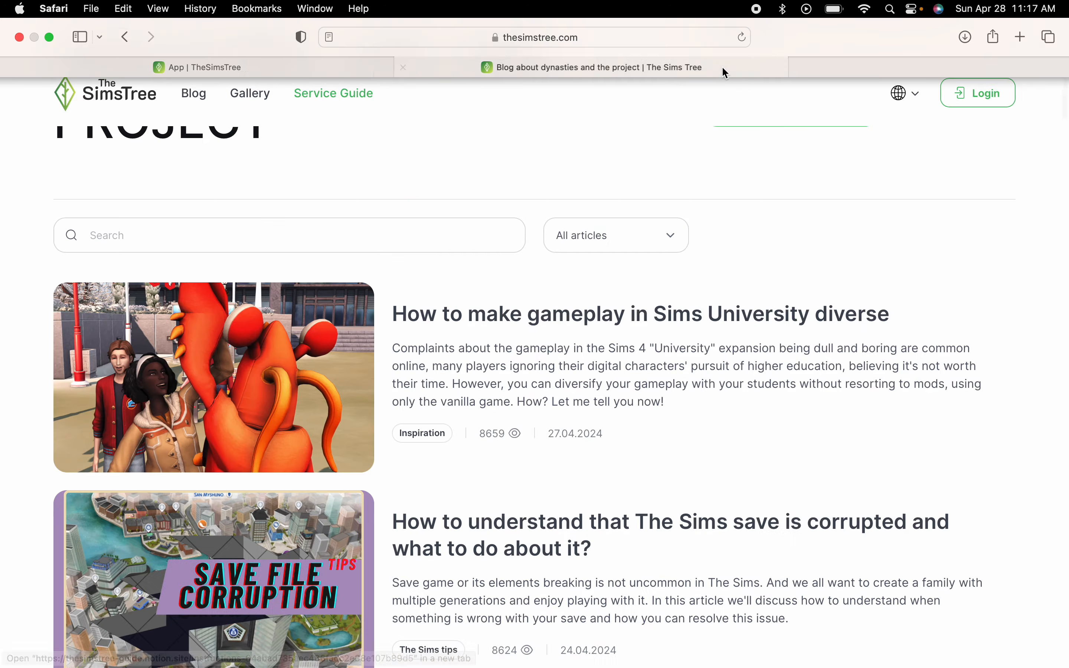
# - Close the blog and bring up the My Sims character list
pyautogui.click(540, 67)
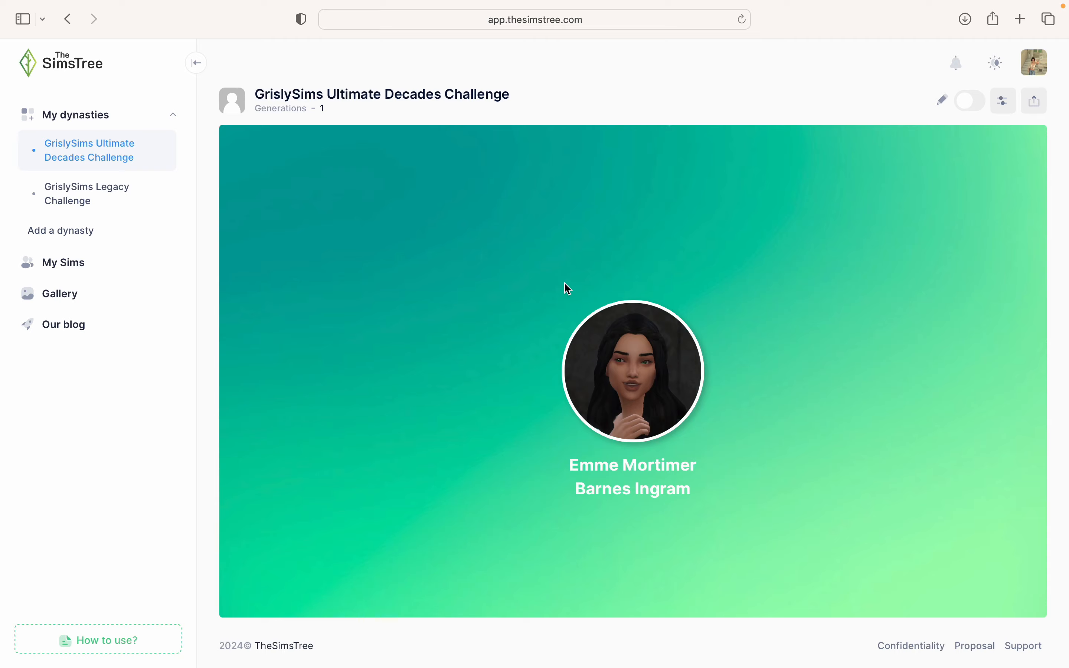
pyautogui.click(134, 264)
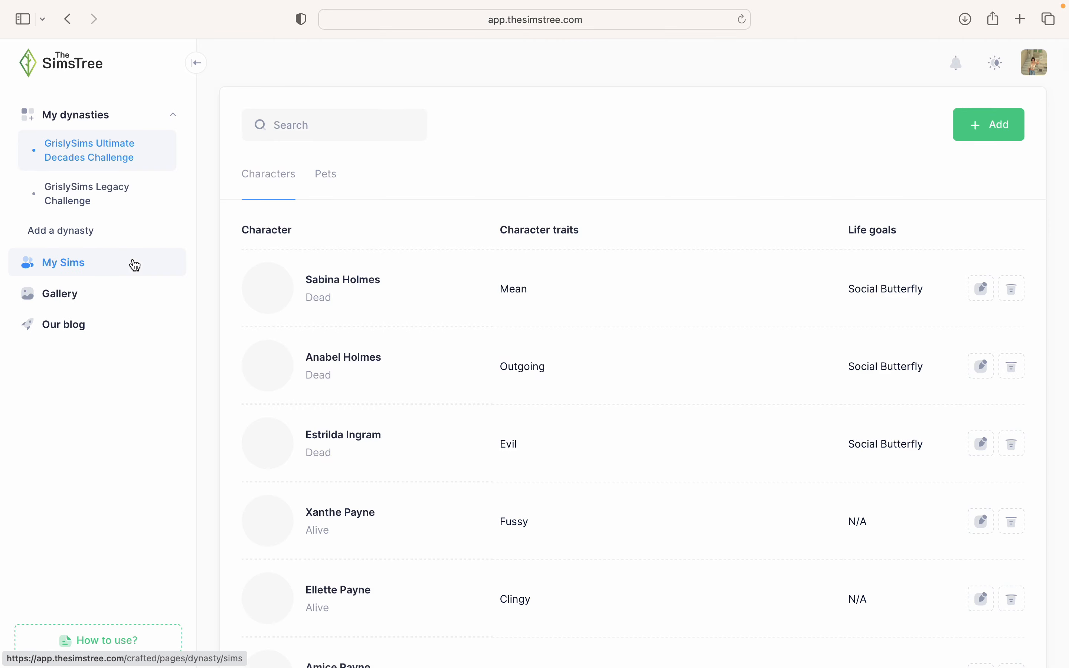
pyautogui.scroll(-10, 588, 276)
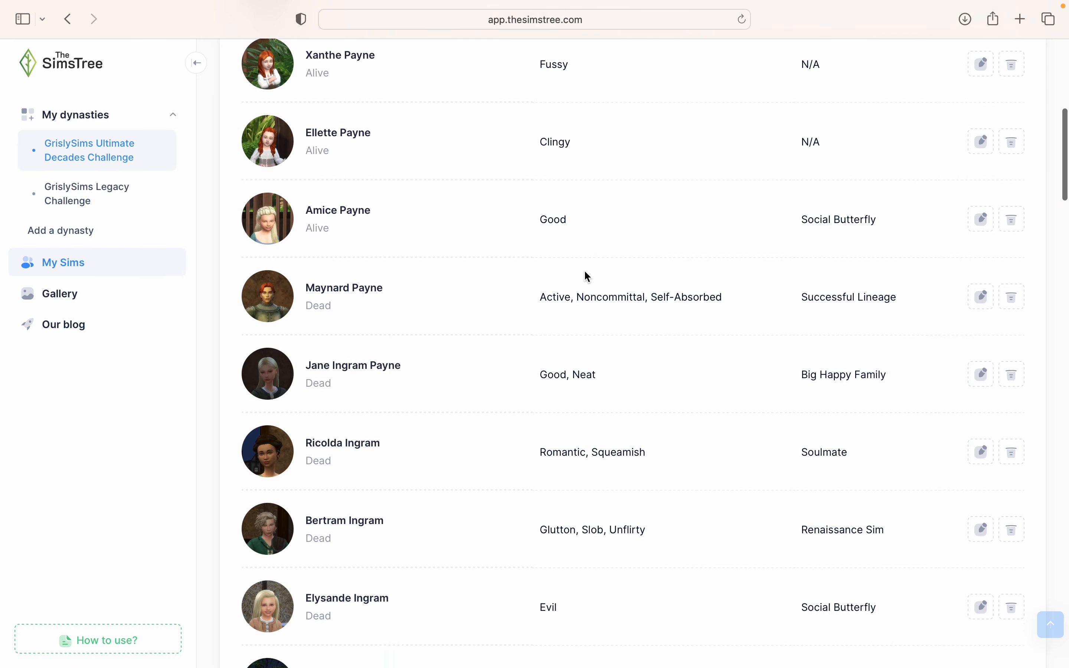
# - Scroll to the bottom of page 1 of My Sims and go to page 2
pyautogui.scroll(-8, 586, 264)
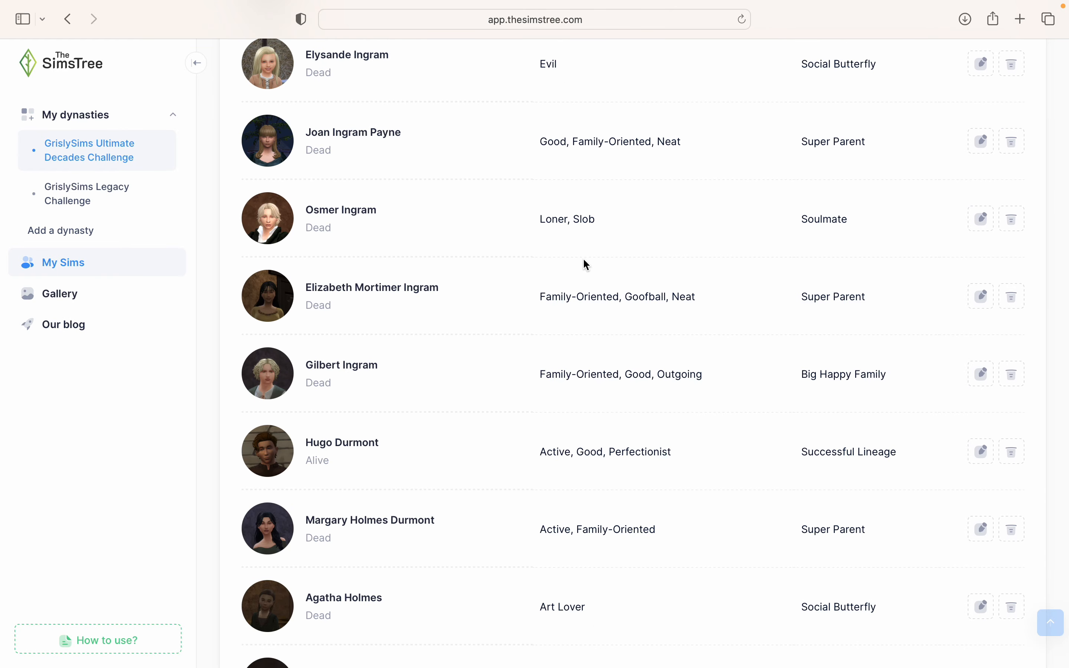
pyautogui.scroll(-10, 586, 265)
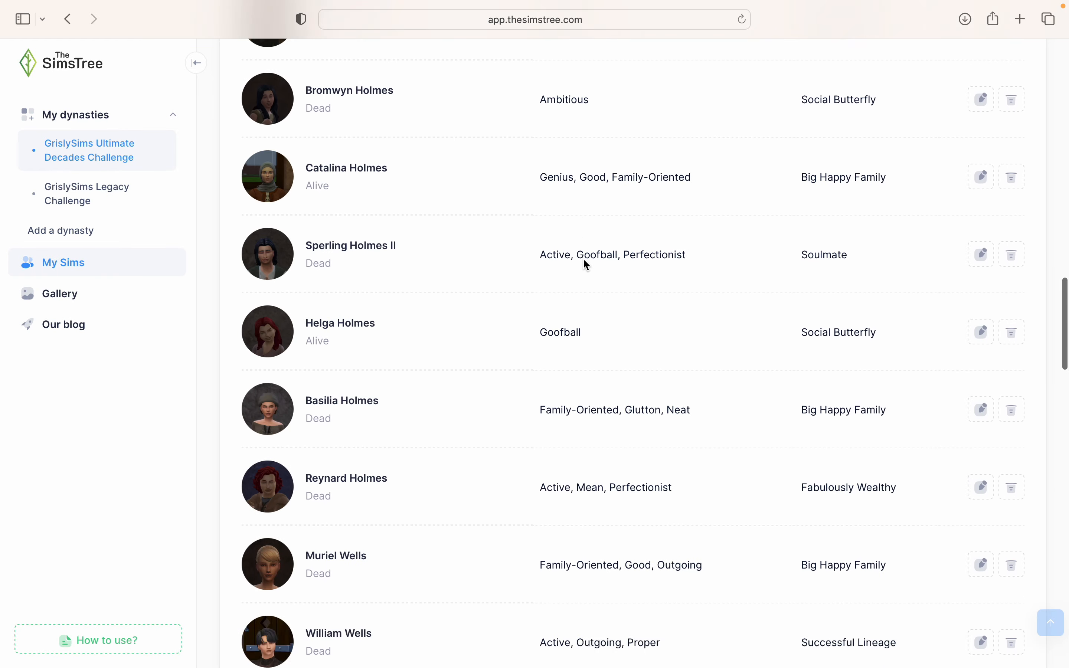
pyautogui.scroll(-15, 587, 265)
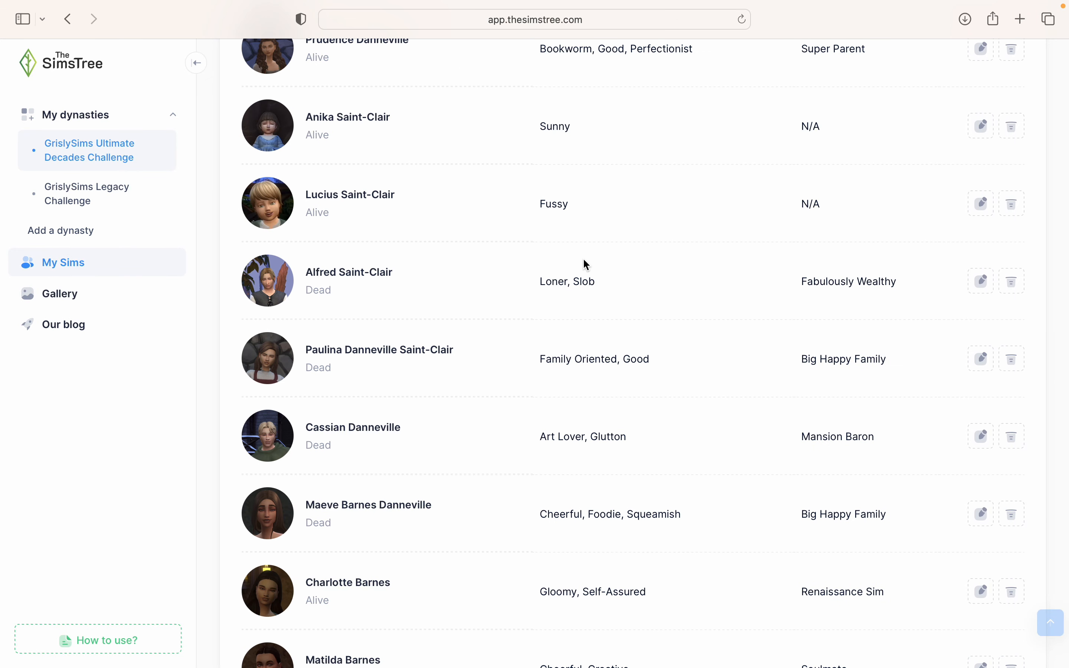
pyautogui.scroll(-7, 586, 265)
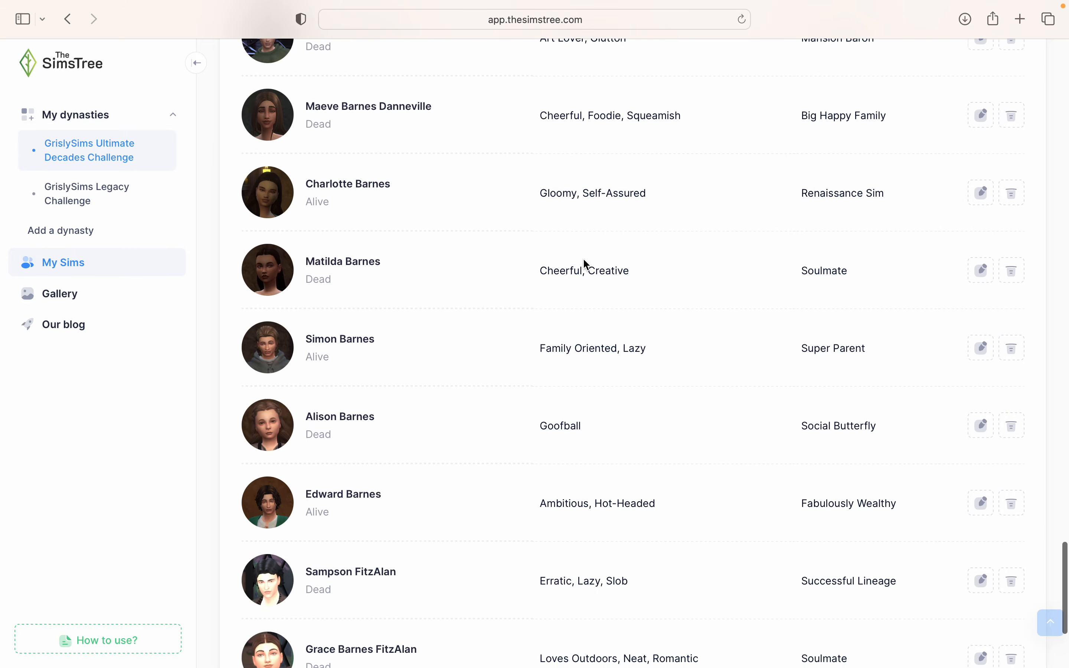
pyautogui.scroll(20, 586, 264)
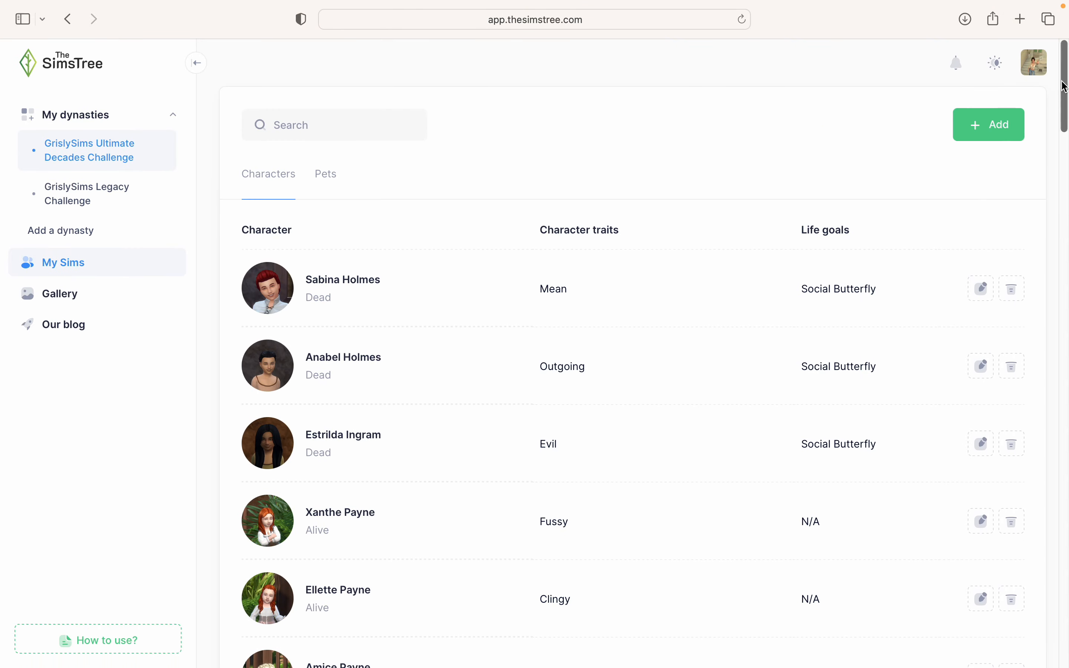
pyautogui.moveTo(1060, 79)
pyautogui.mouseDown()
pyautogui.moveTo(1063, 494)
pyautogui.moveTo(1060, 65)
pyautogui.mouseUp()
pyautogui.moveTo(1064, 53); pyautogui.dragTo(1062, 201)
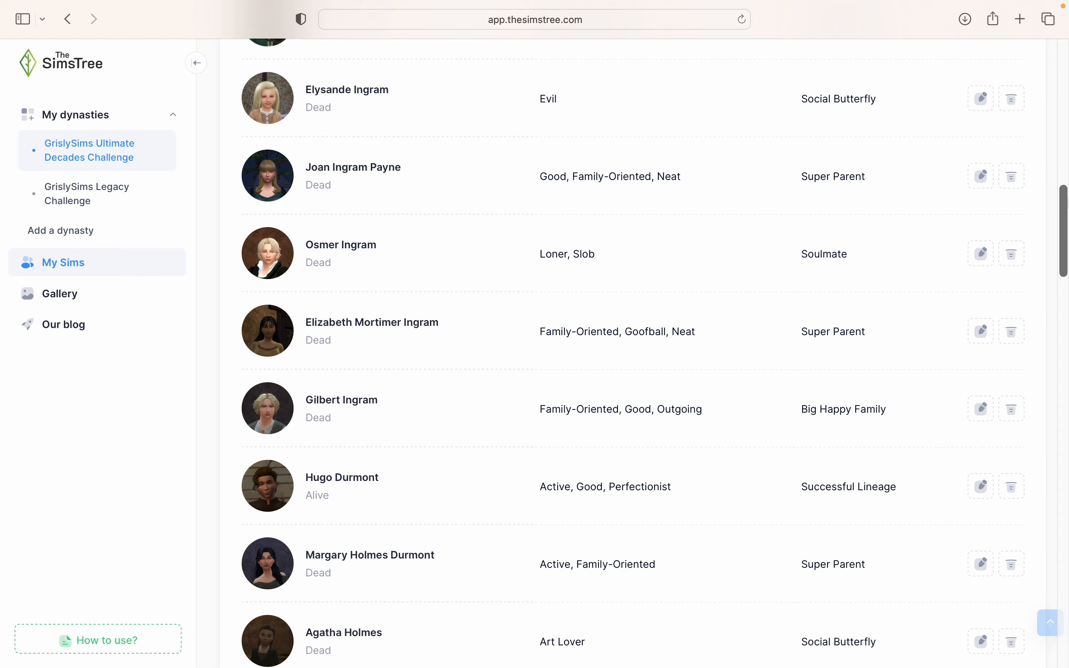
pyautogui.moveTo(1062, 229); pyautogui.dragTo(1065, 627)
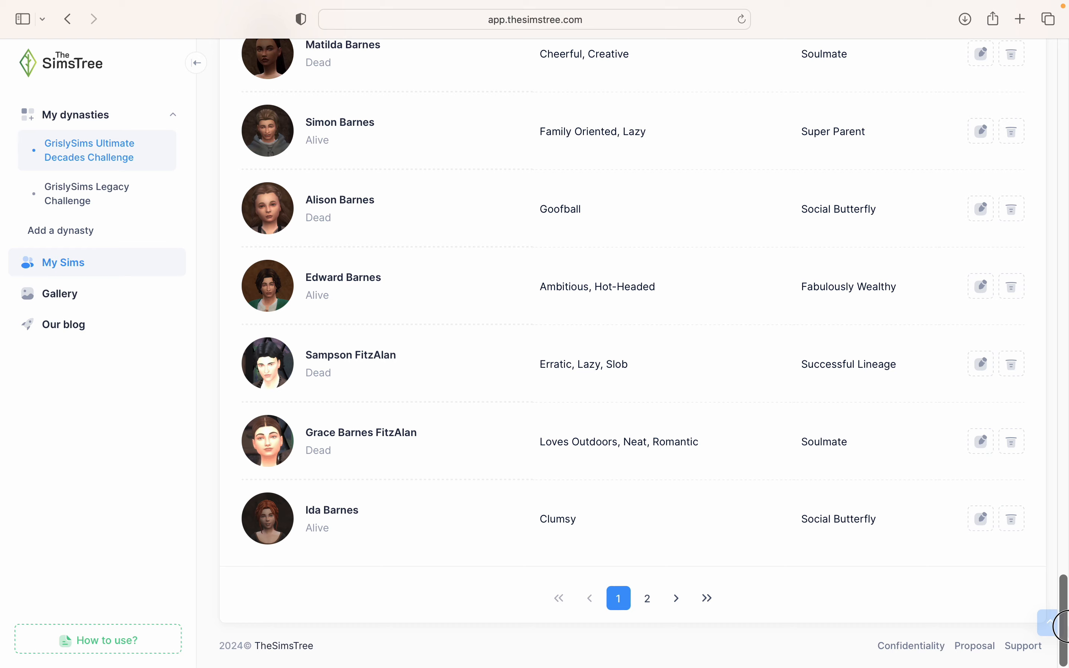
pyautogui.click(647, 599)
# - Browse page 2, return to page 1, view the Ultimate Decades Challenge tree, then return to My Sims
pyautogui.scroll(-15, 651, 598)
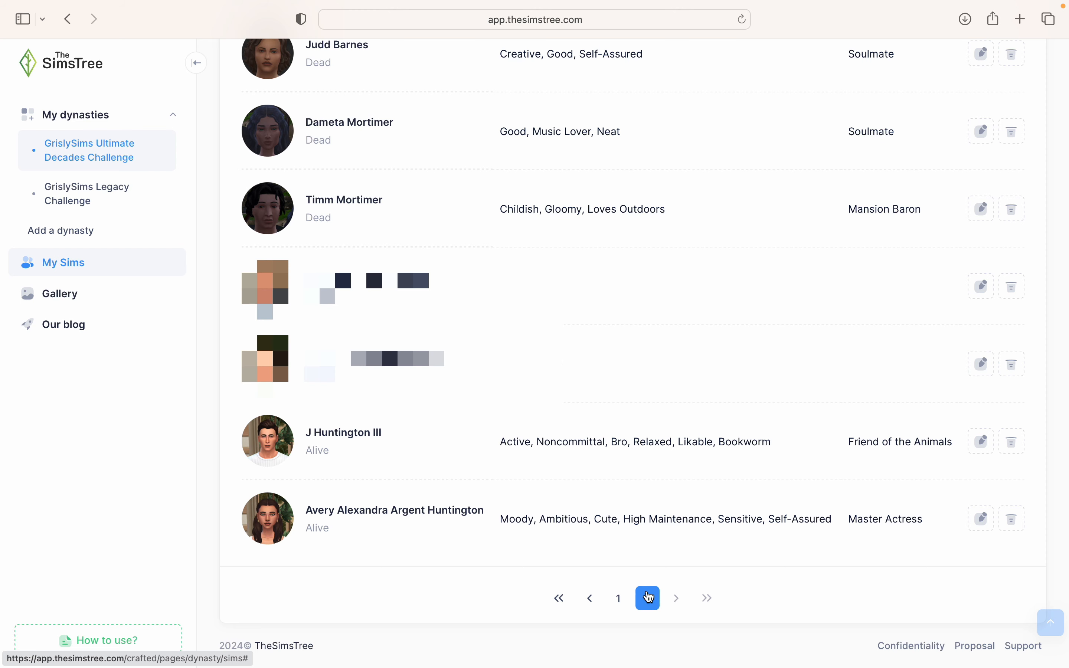
pyautogui.click(619, 598)
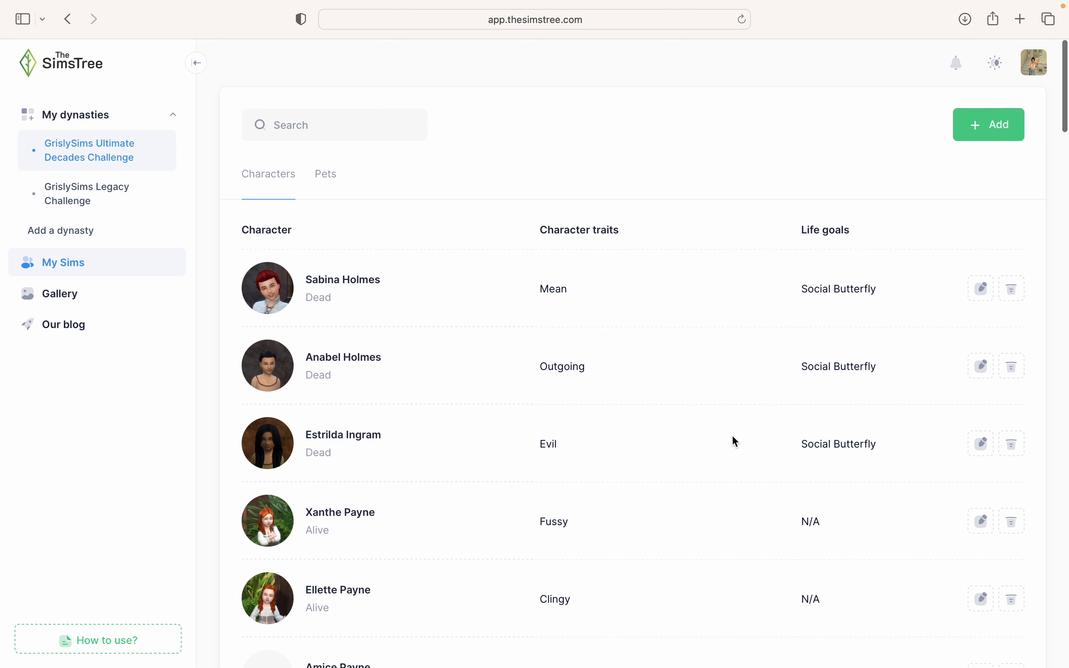
pyautogui.click(116, 168)
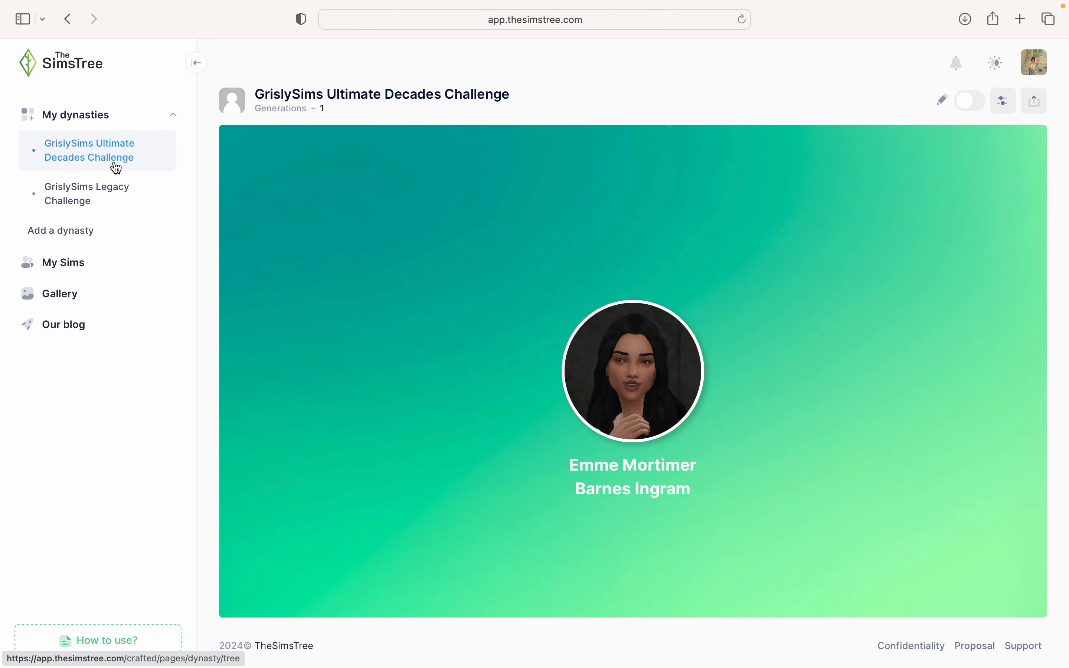
pyautogui.click(75, 261)
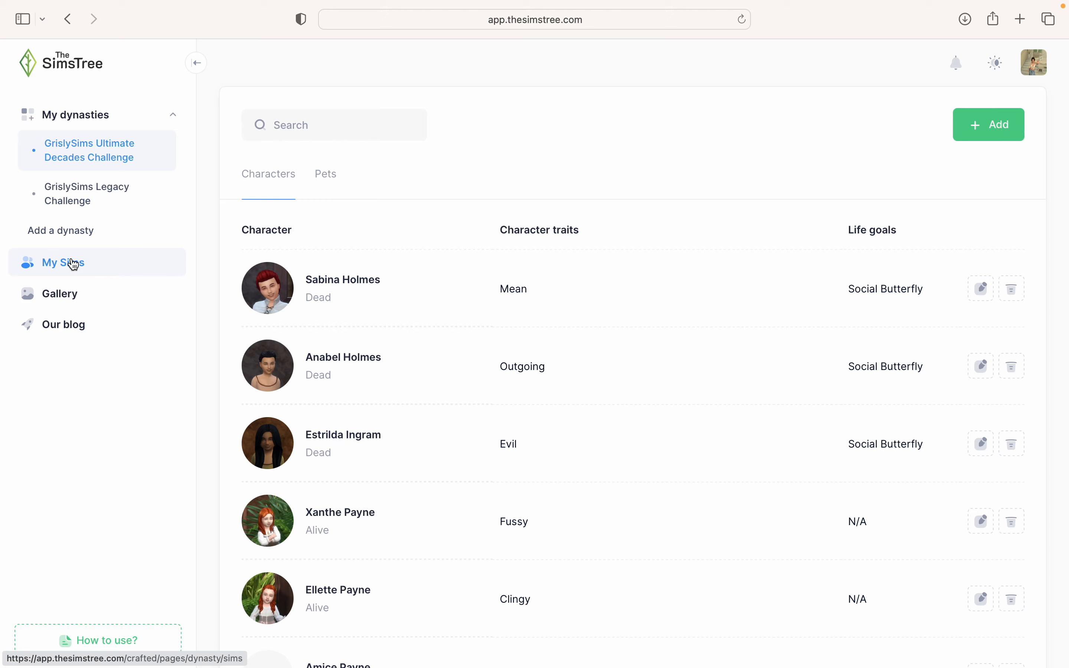
# - Add a new Sim and load a profile photo into its Photo placeholder
pyautogui.click(979, 132)
pyautogui.scroll(10, 774, 244)
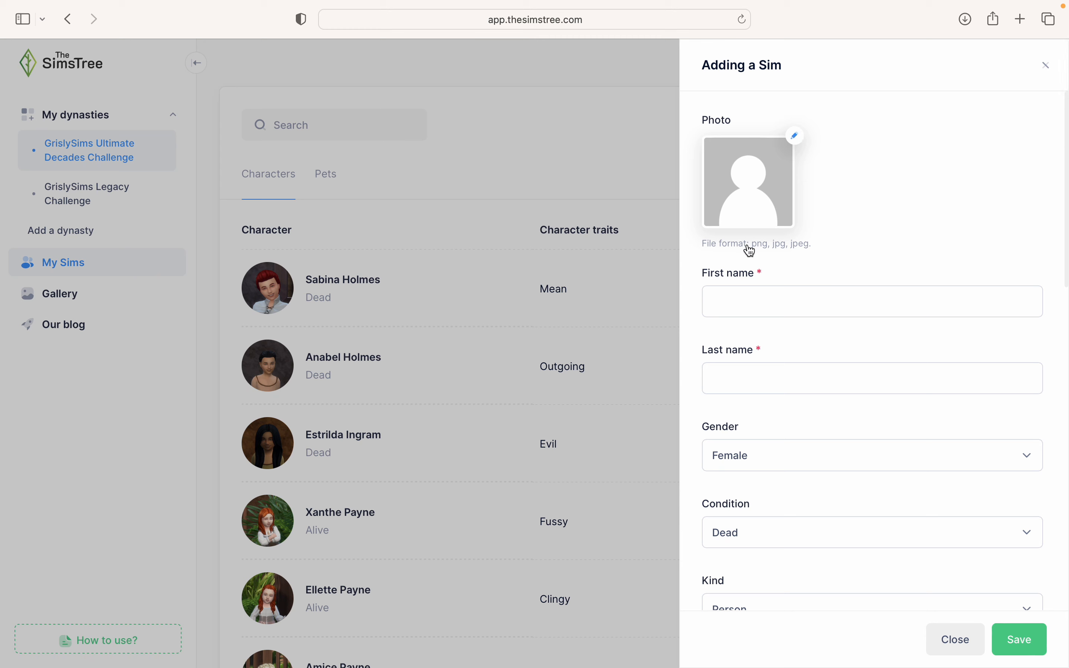
pyautogui.click(751, 250)
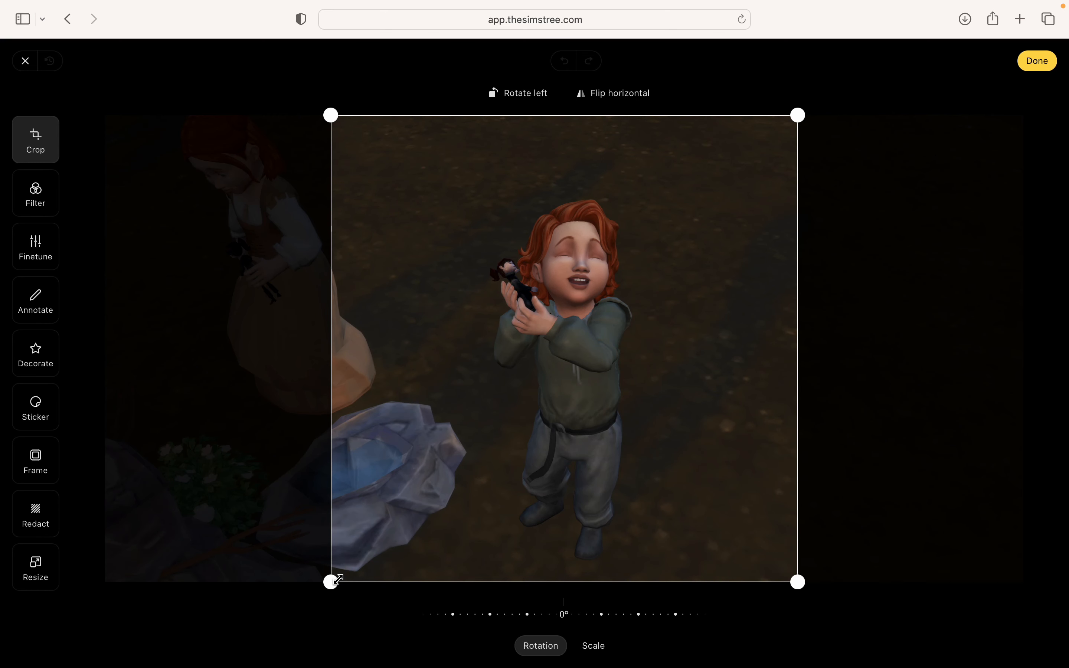
# - Crop the photo to a tight square around the red-haired toddler's face
pyautogui.moveTo(338, 580); pyautogui.dragTo(637, 337)
pyautogui.moveTo(572, 455); pyautogui.dragTo(653, 407)
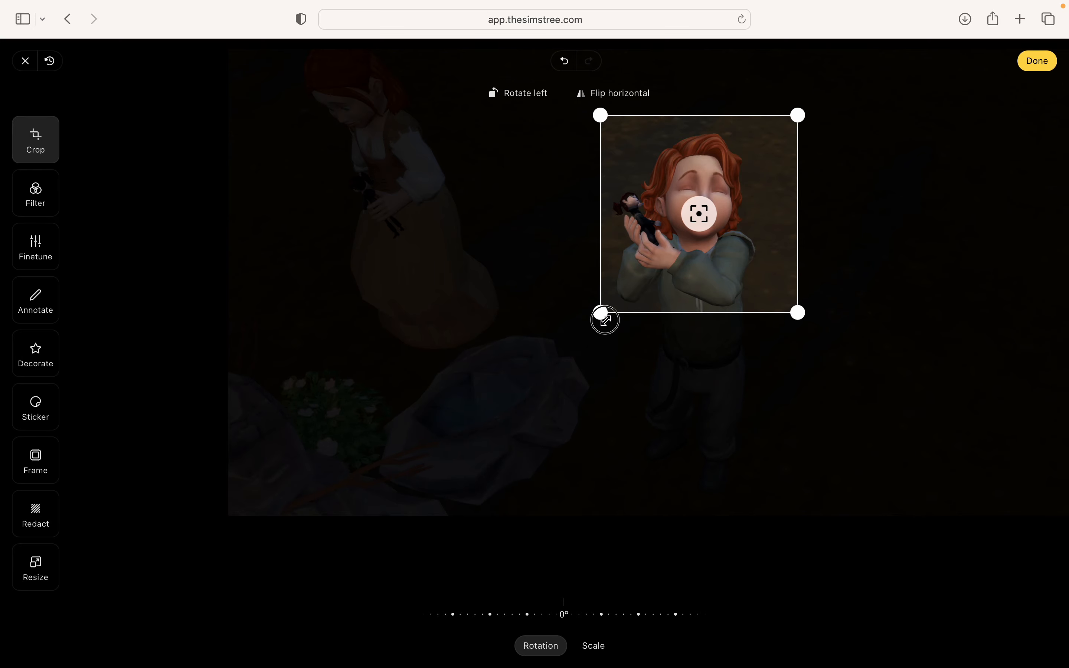
pyautogui.moveTo(601, 314); pyautogui.dragTo(609, 304)
pyautogui.moveTo(702, 350); pyautogui.dragTo(699, 346)
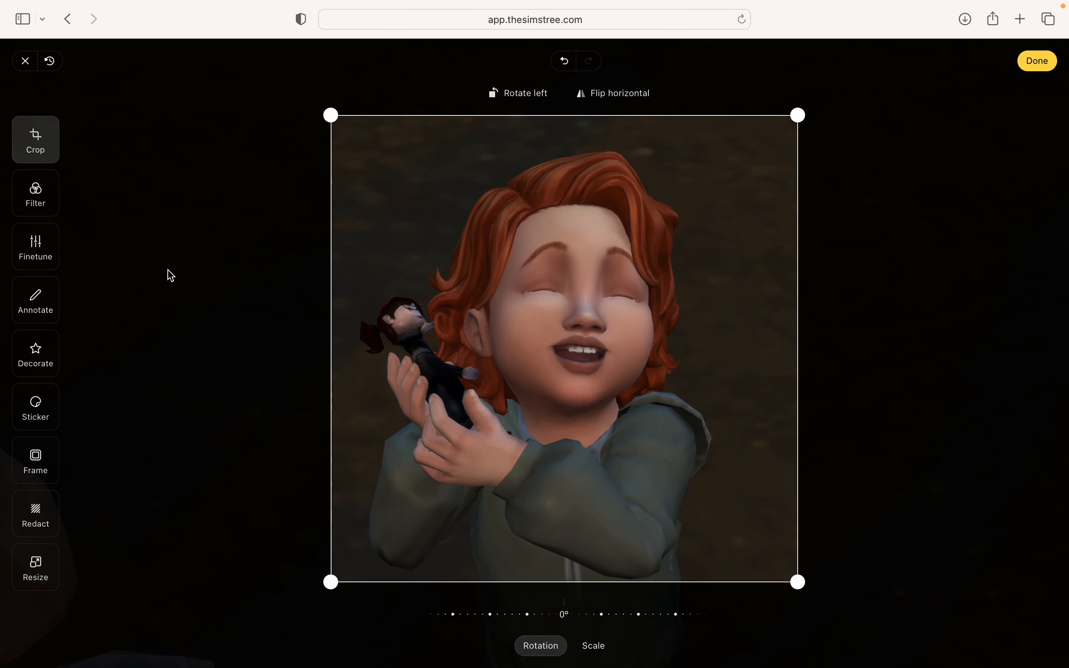
# - Preview the Chrome, Fade, Cold and Warm filters on the photo
pyautogui.click(38, 211)
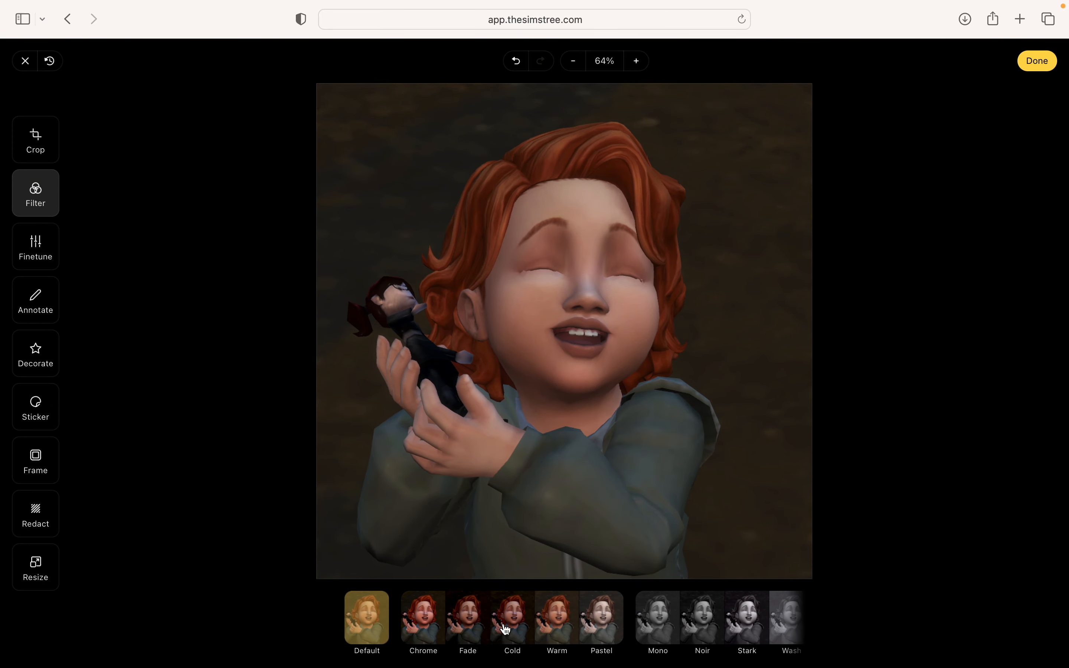
pyautogui.click(433, 633)
pyautogui.click(467, 633)
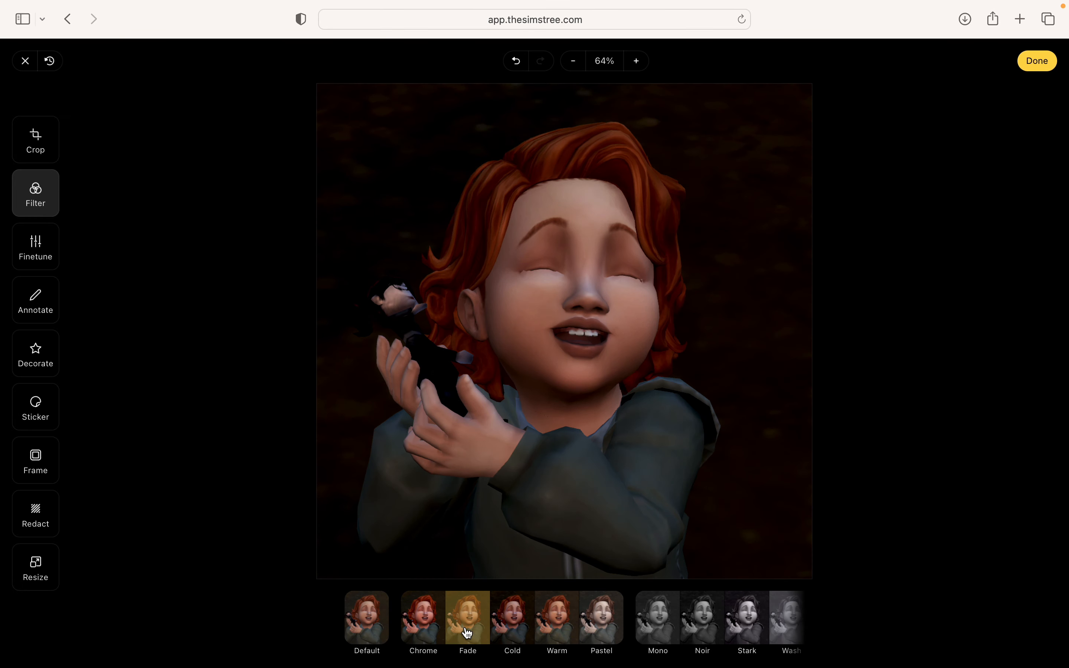
pyautogui.click(502, 632)
pyautogui.click(478, 629)
pyautogui.click(532, 638)
pyautogui.click(555, 638)
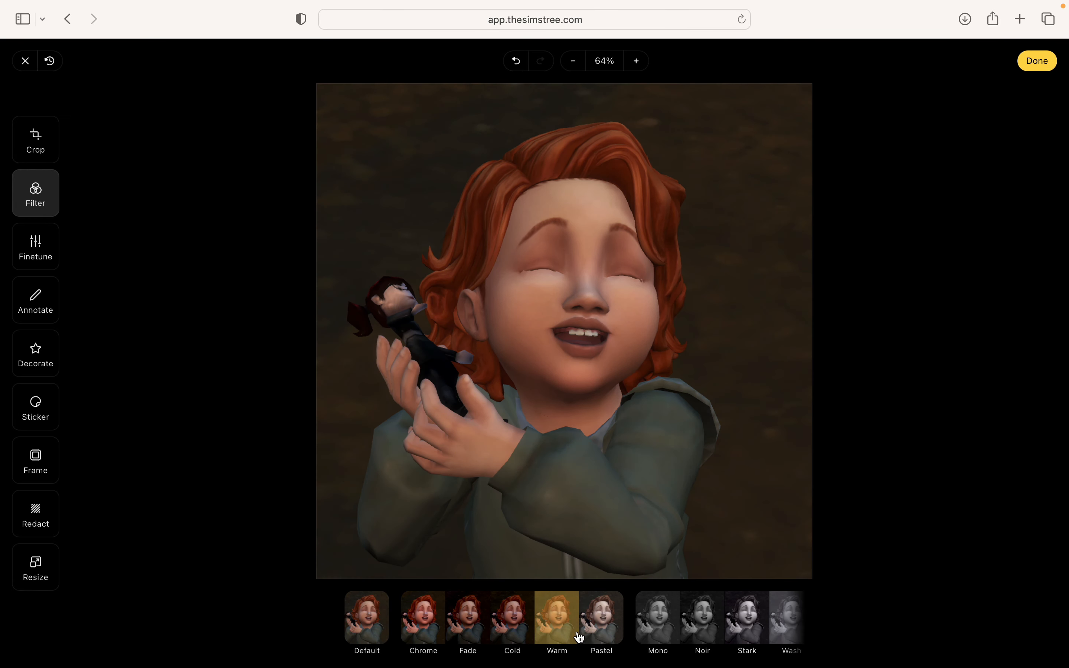
# - Preview the Mono, Pastel, Noir, Stark, Wash and Blues filters
pyautogui.click(638, 639)
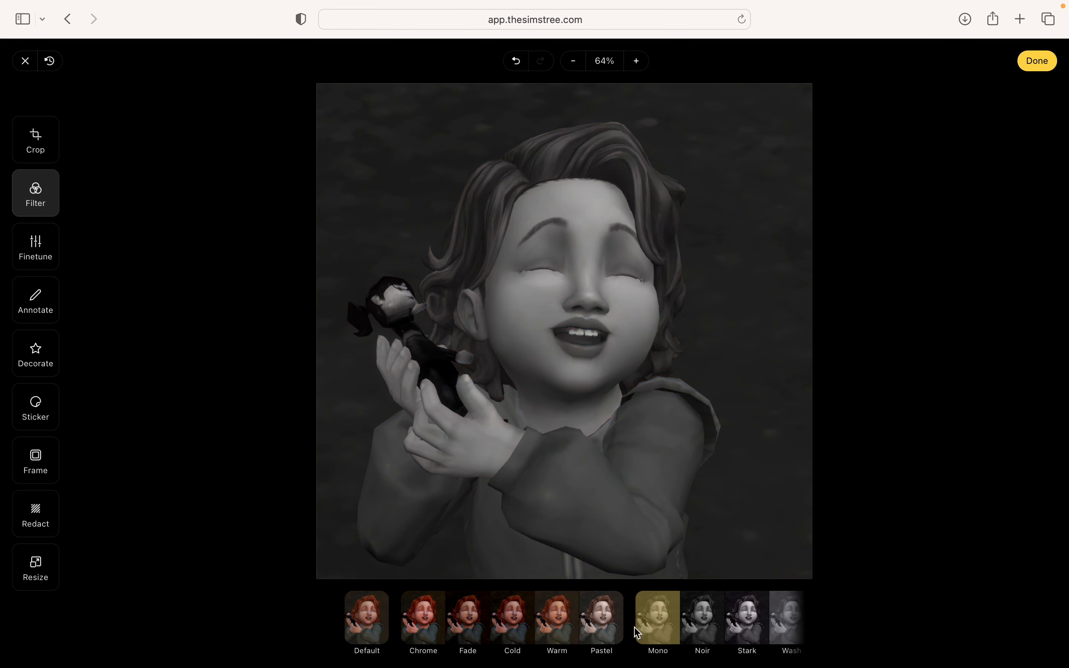
pyautogui.click(612, 633)
pyautogui.click(677, 633)
pyautogui.click(702, 632)
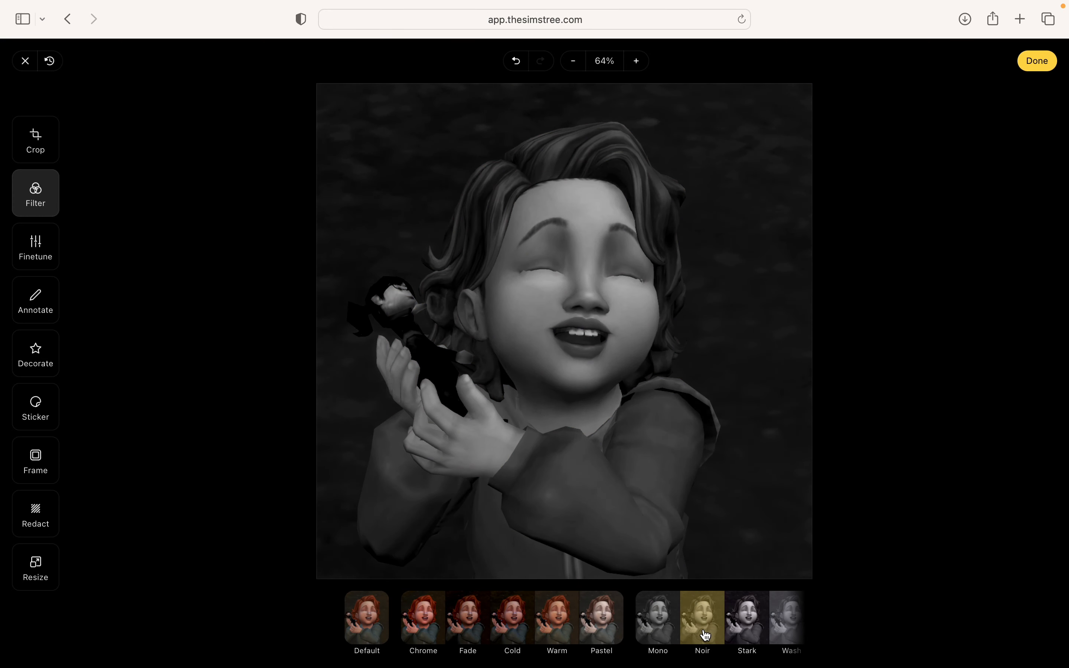
pyautogui.click(747, 632)
pyautogui.click(789, 632)
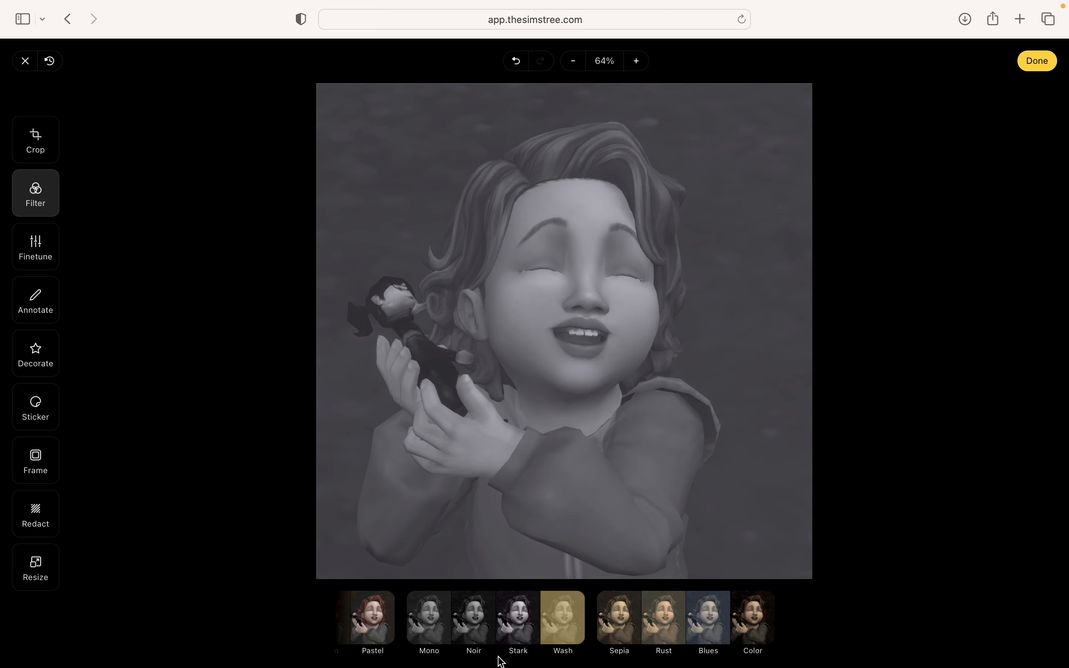
pyautogui.click(719, 641)
# - Restore the Default filter to keep the original colours and bring up Finetune adjustments
pyautogui.hscroll(-5, 827, 627)
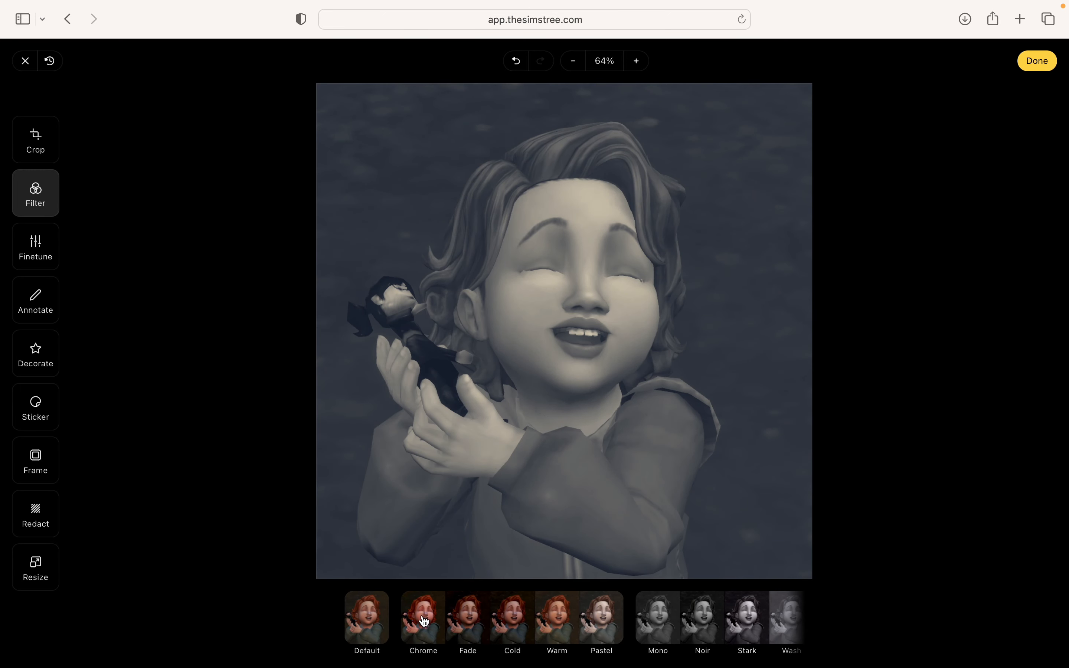
pyautogui.click(367, 619)
pyautogui.click(33, 257)
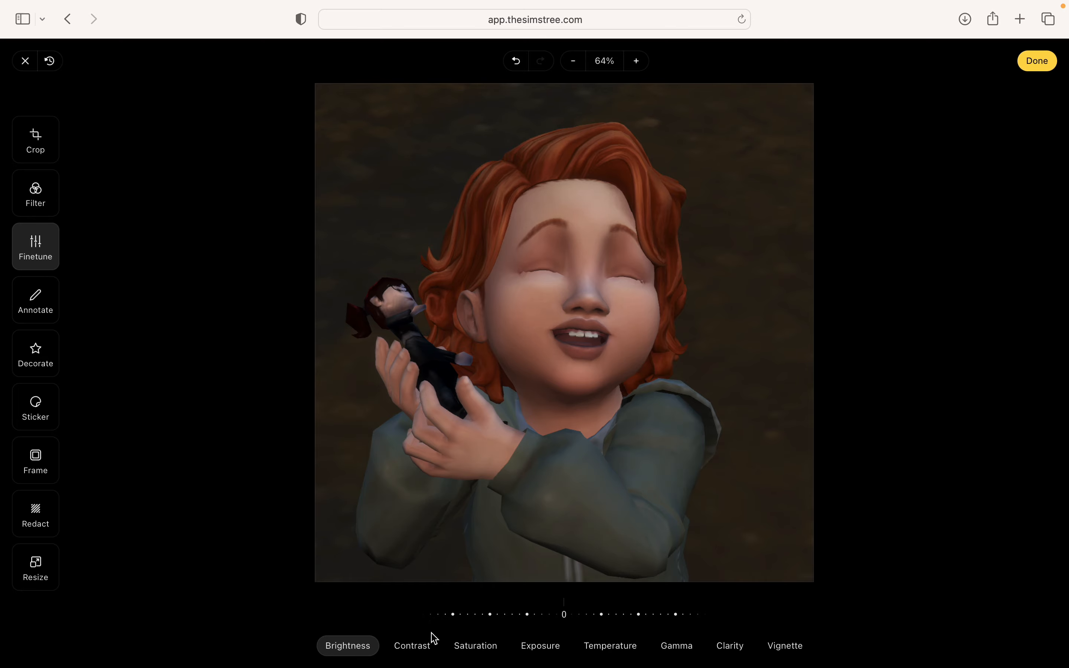
# - Test the Brightness slider and Contrast setting, then switch to the Annotate drawing tools
pyautogui.moveTo(505, 622)
pyautogui.mouseDown()
pyautogui.moveTo(499, 614)
pyautogui.moveTo(639, 624)
pyautogui.moveTo(574, 641)
pyautogui.moveTo(526, 624)
pyautogui.mouseUp()
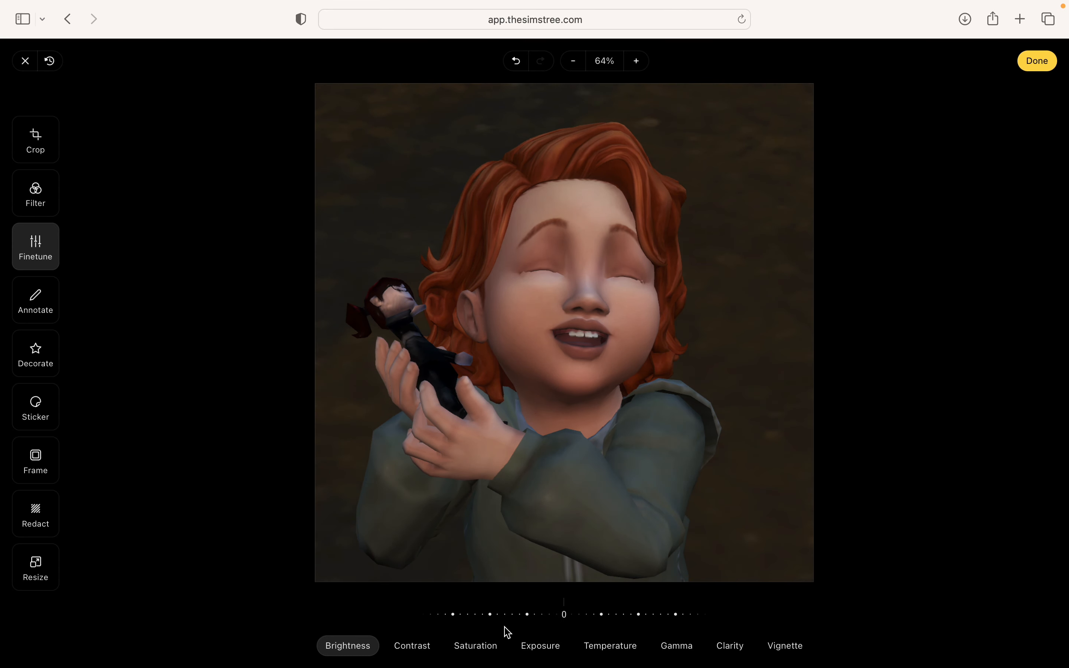
pyautogui.click(412, 646)
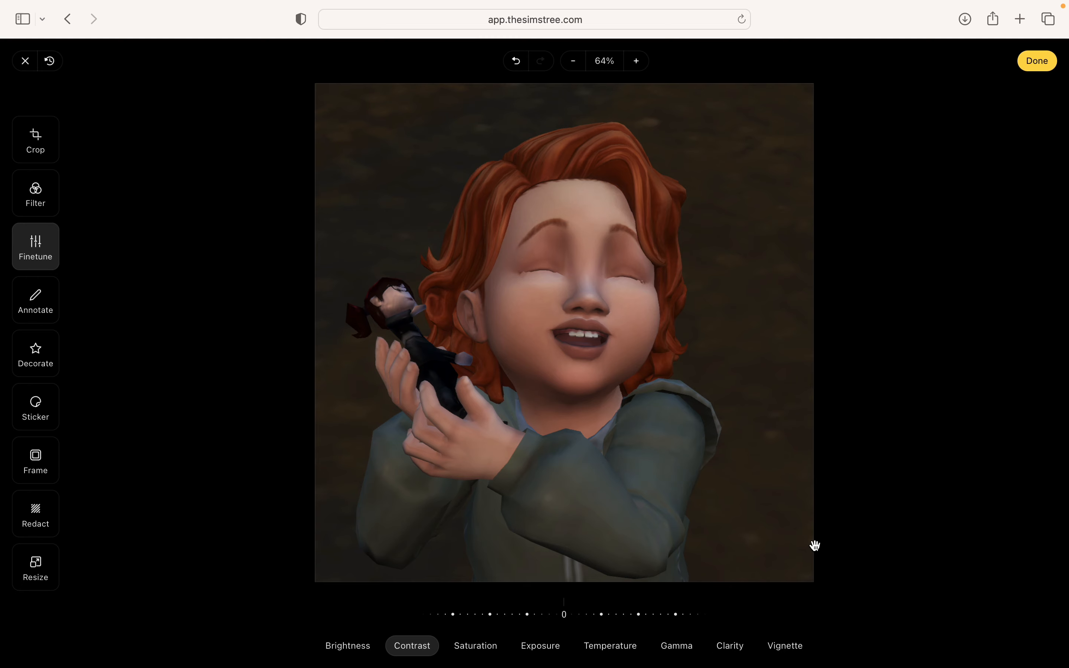
pyautogui.scroll(-1, 814, 545)
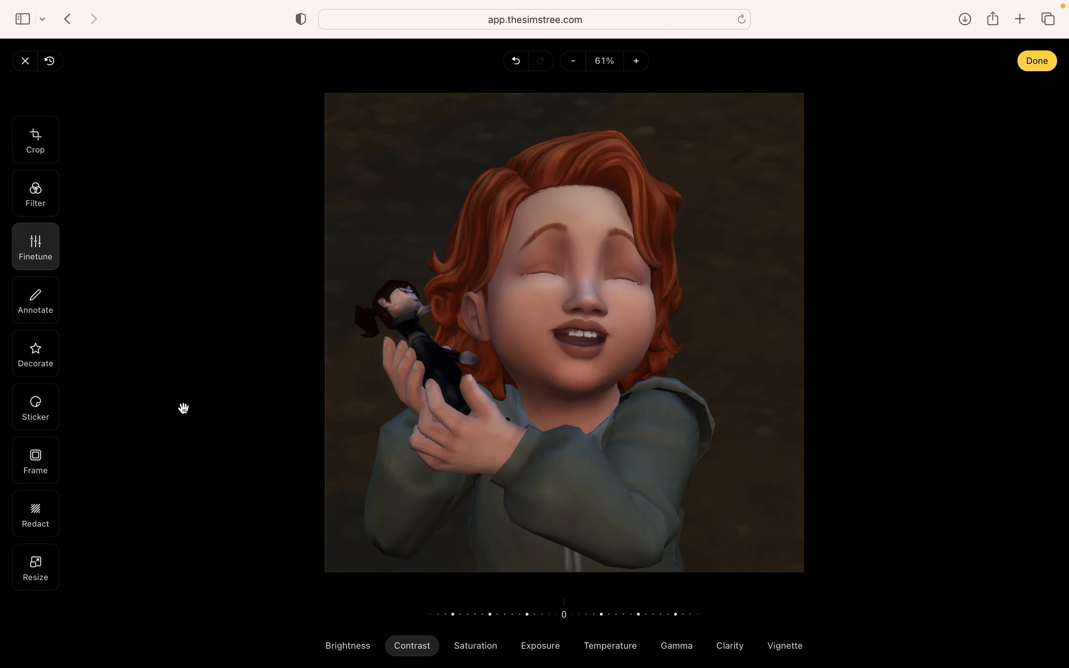
pyautogui.click(45, 311)
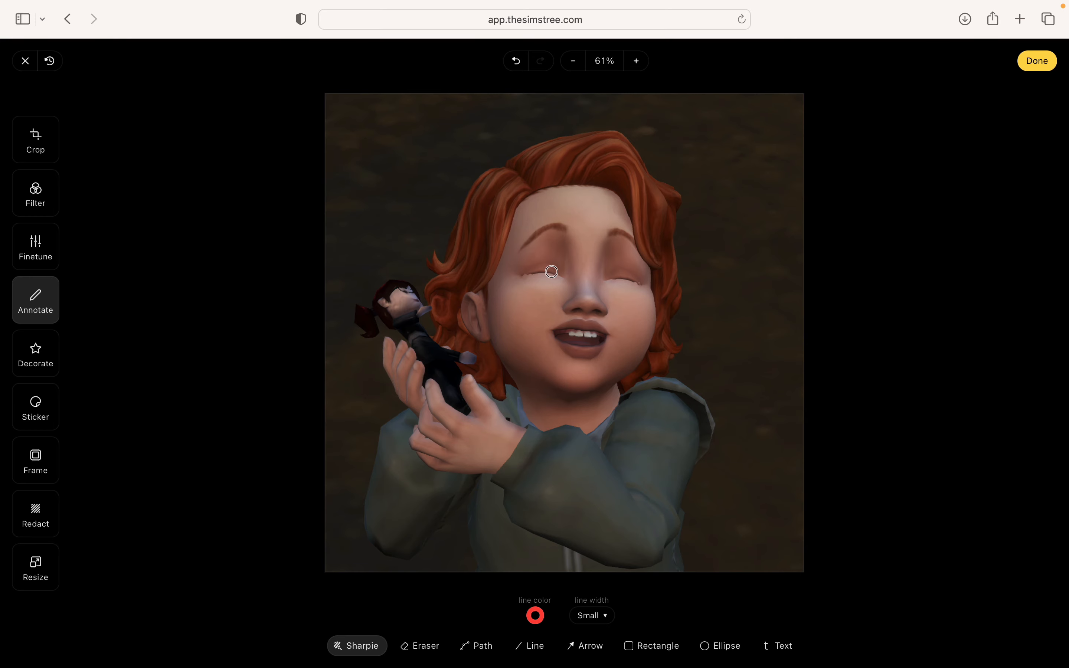
# - Draw a wavy red Sharpie moustache under the toddler's nose, then select the Eraser
pyautogui.moveTo(521, 316); pyautogui.dragTo(654, 308)
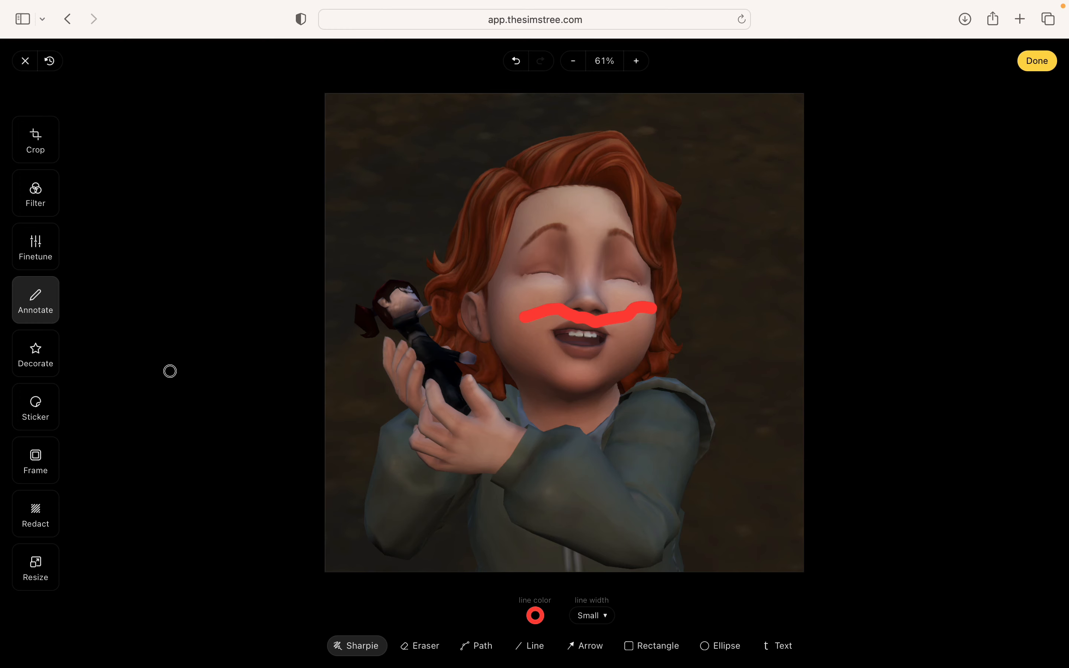
pyautogui.click(402, 645)
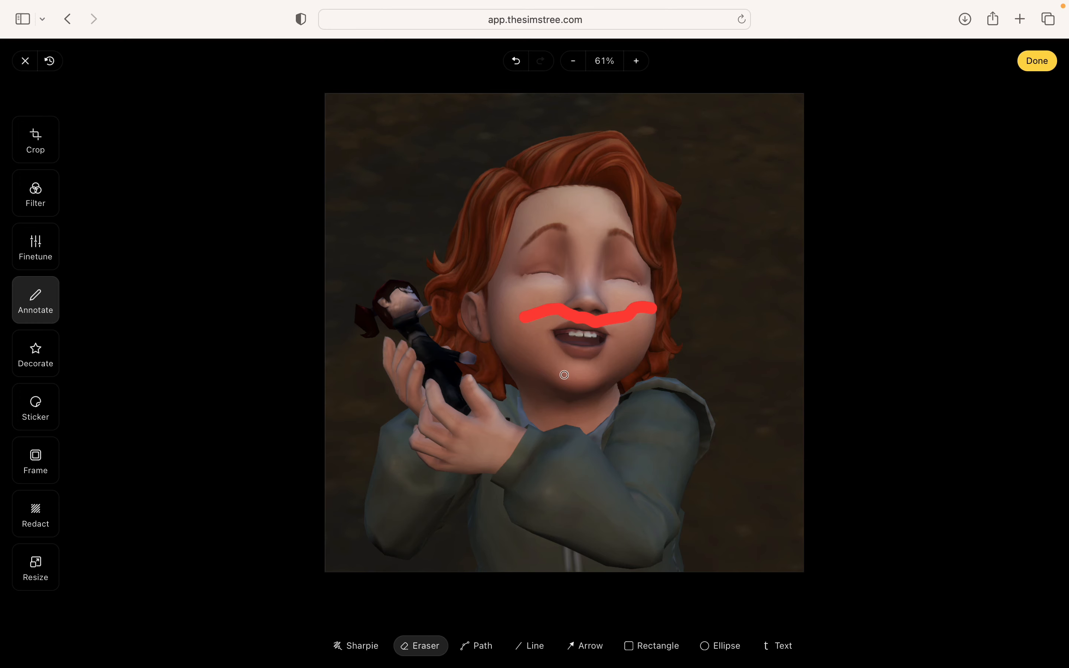
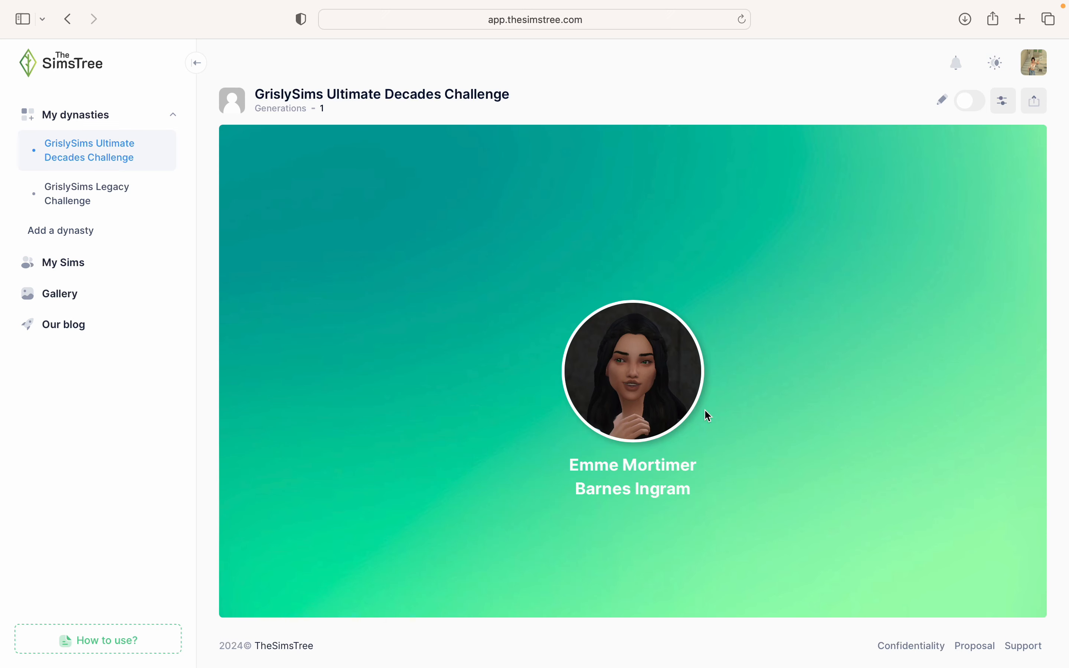
# - Check Emme Mortimer Barnes Ingram's Sim Card and re-centre her portrait on the canvas
pyautogui.scroll(-3, 706, 409)
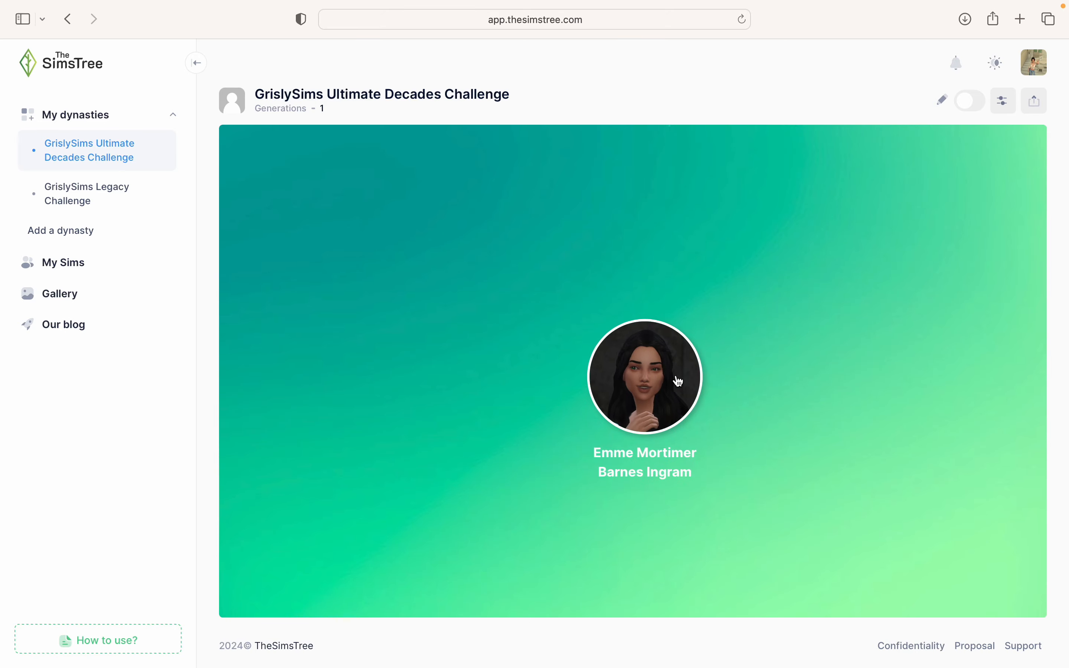
pyautogui.click(590, 379)
pyautogui.click(590, 379)
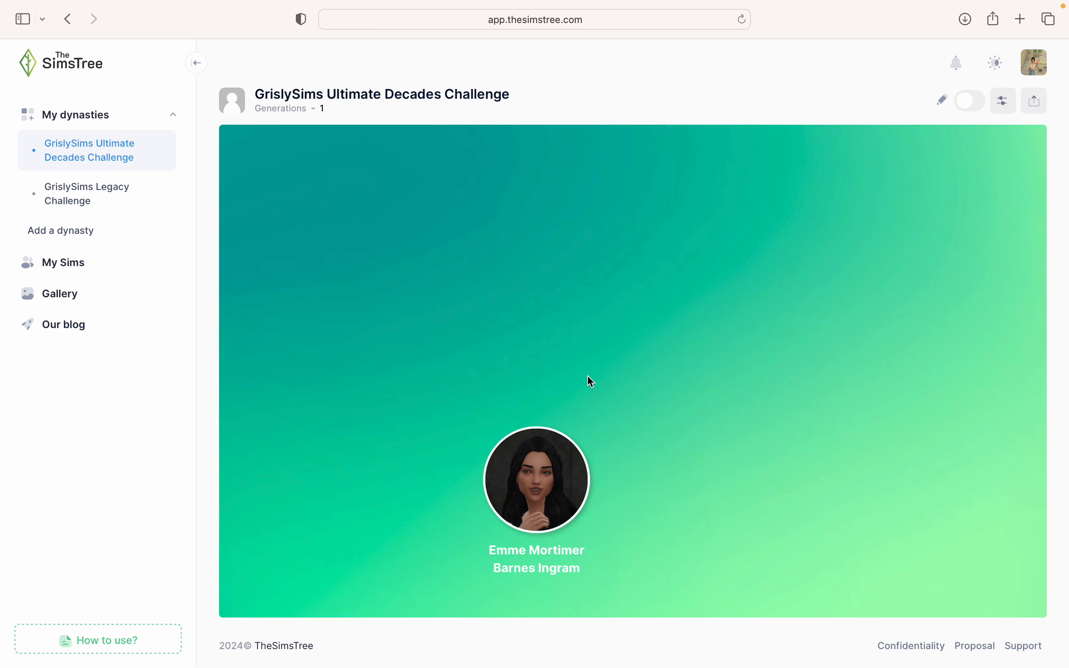
pyautogui.moveTo(632, 382); pyautogui.dragTo(790, 272)
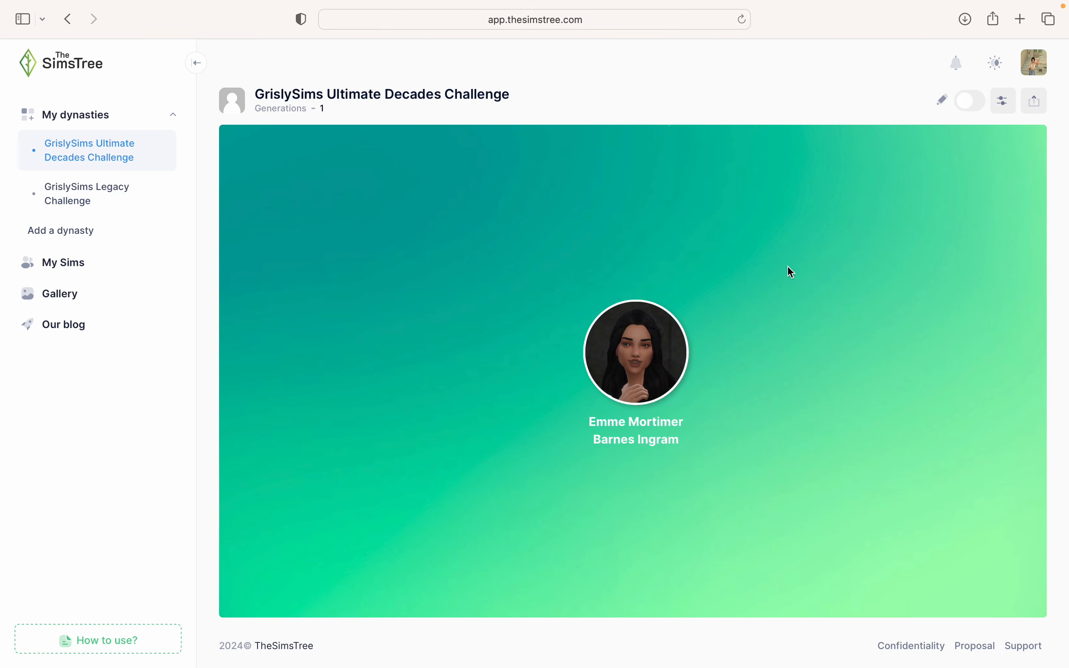
pyautogui.click(633, 362)
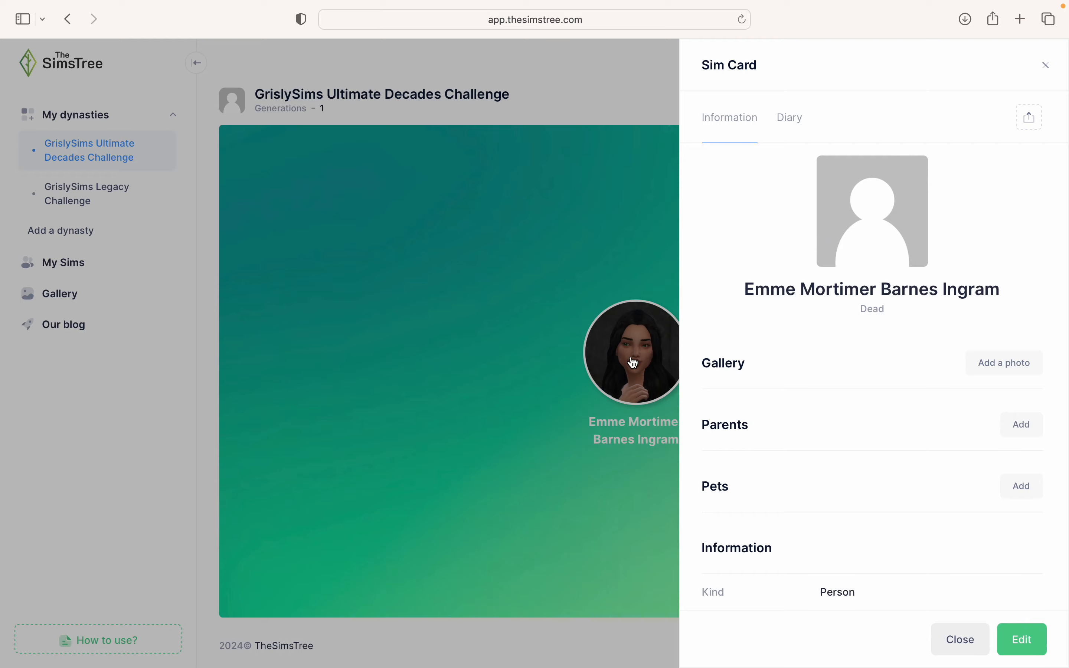
pyautogui.click(608, 217)
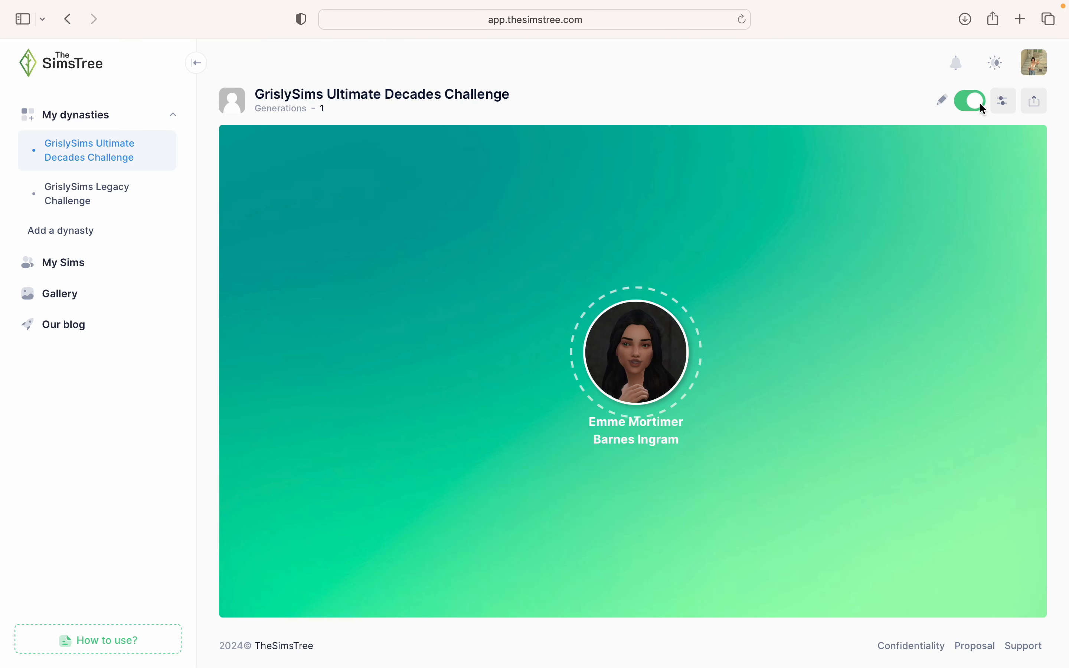
pyautogui.moveTo(651, 322)
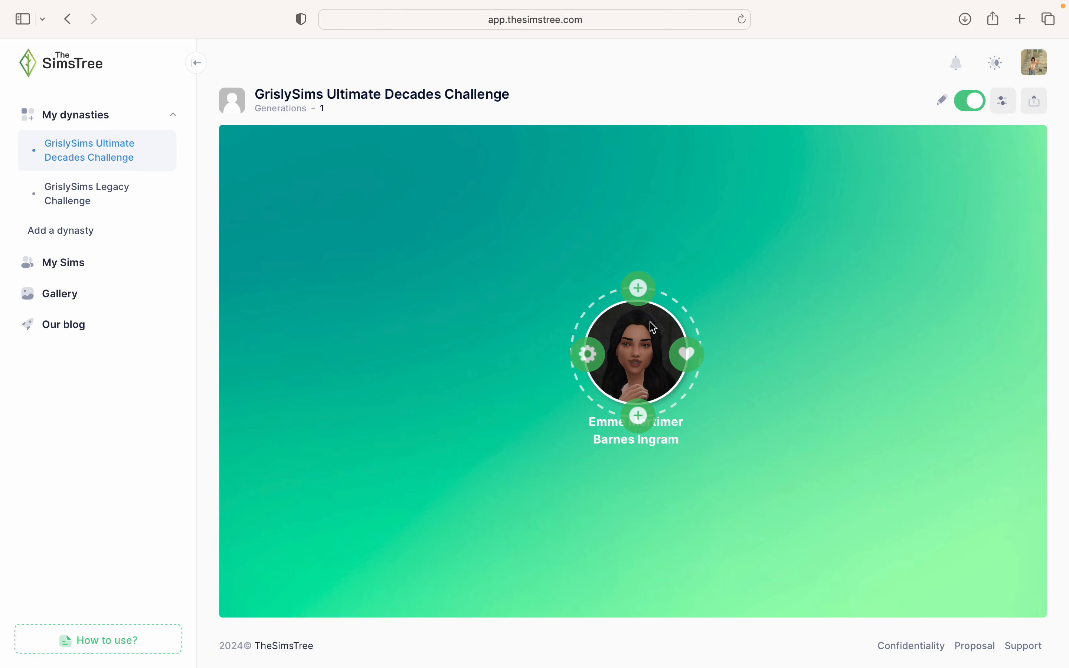
pyautogui.click(637, 289)
pyautogui.moveTo(628, 253)
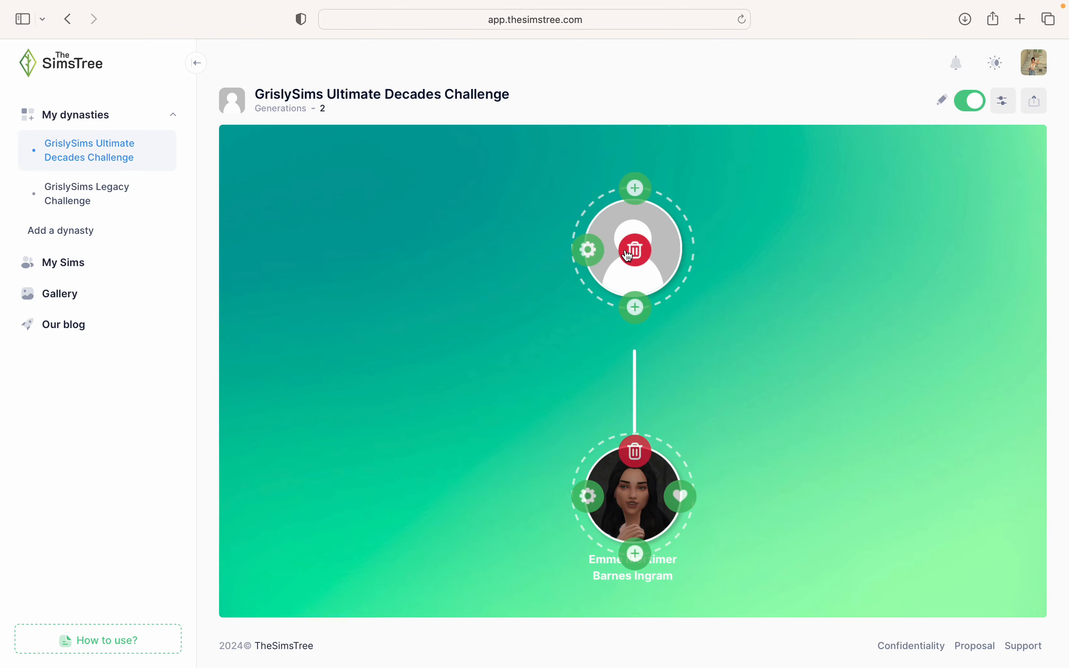
pyautogui.click(600, 244)
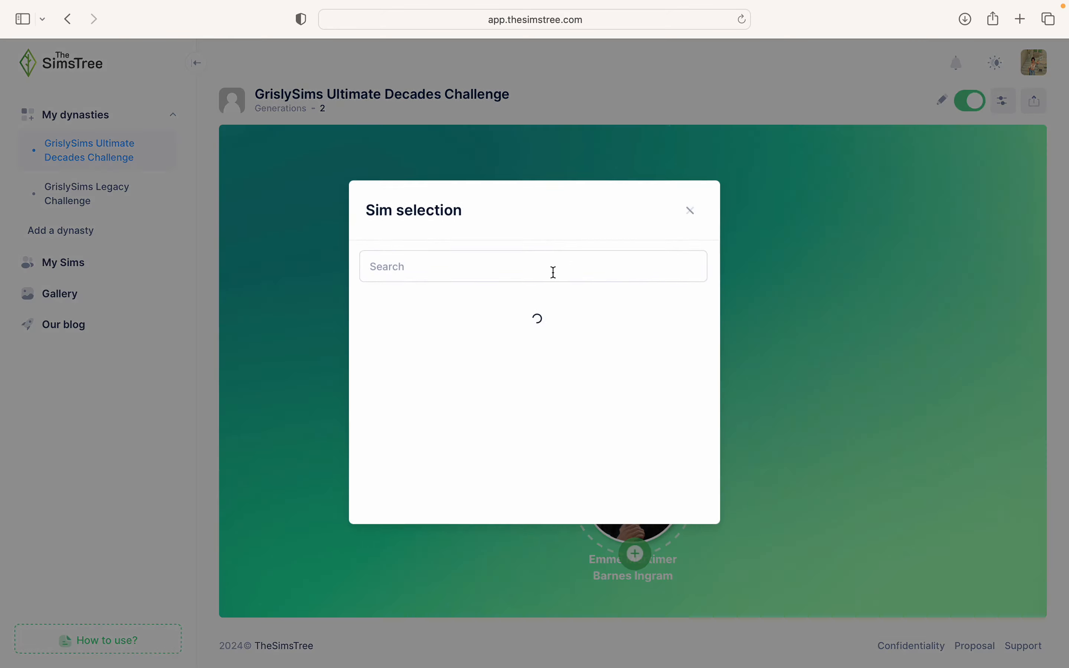
pyautogui.click(530, 272)
pyautogui.write('Timm')
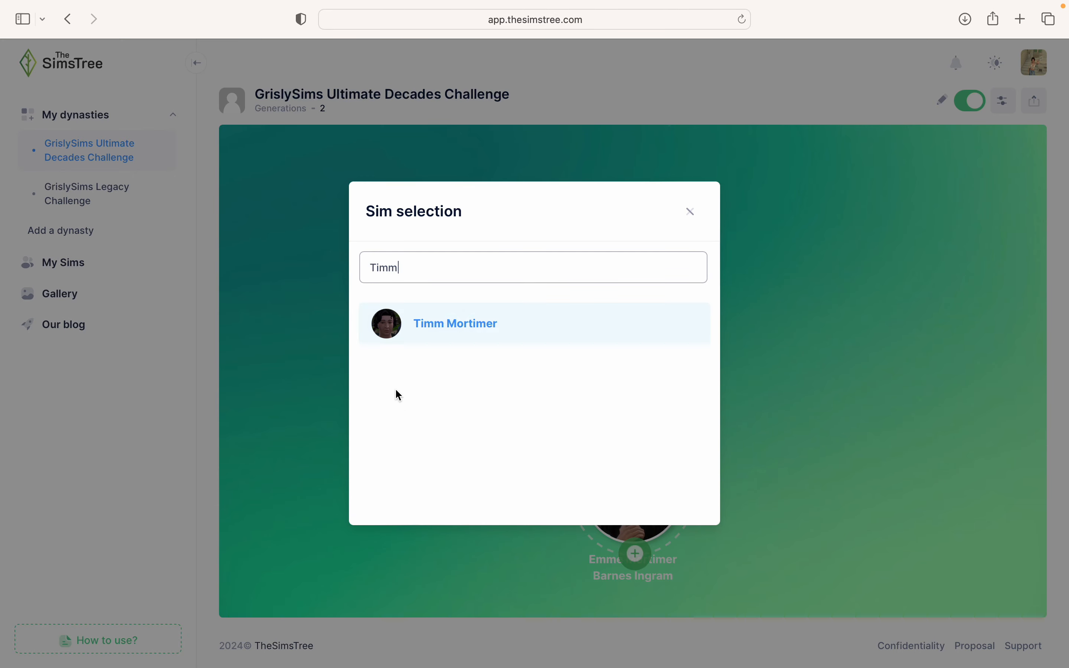
pyautogui.click(441, 325)
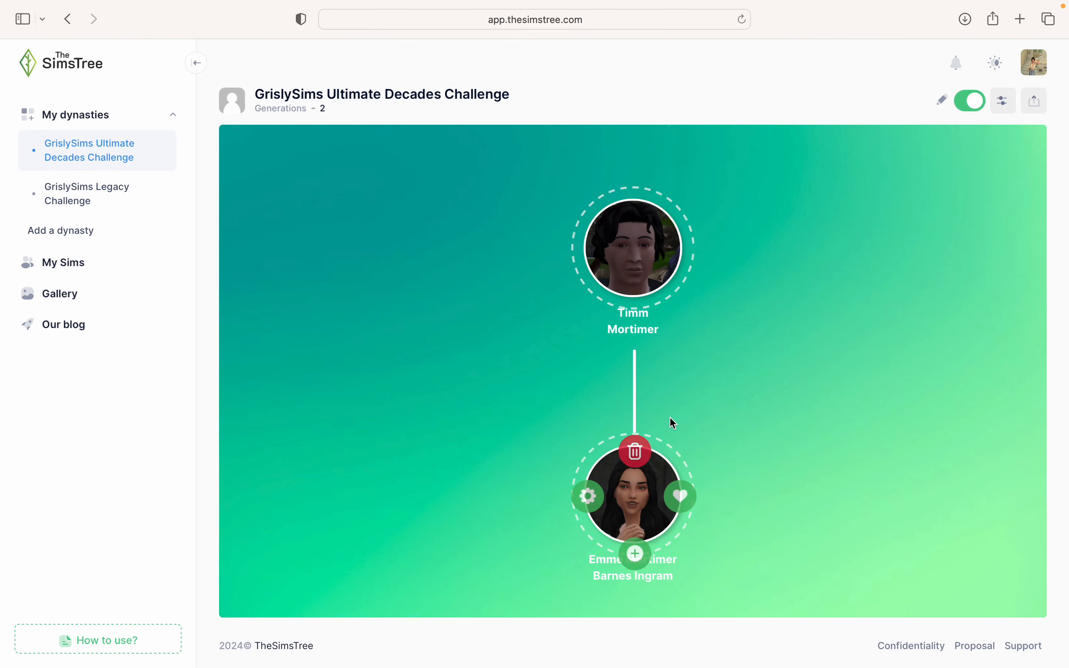
pyautogui.click(681, 249)
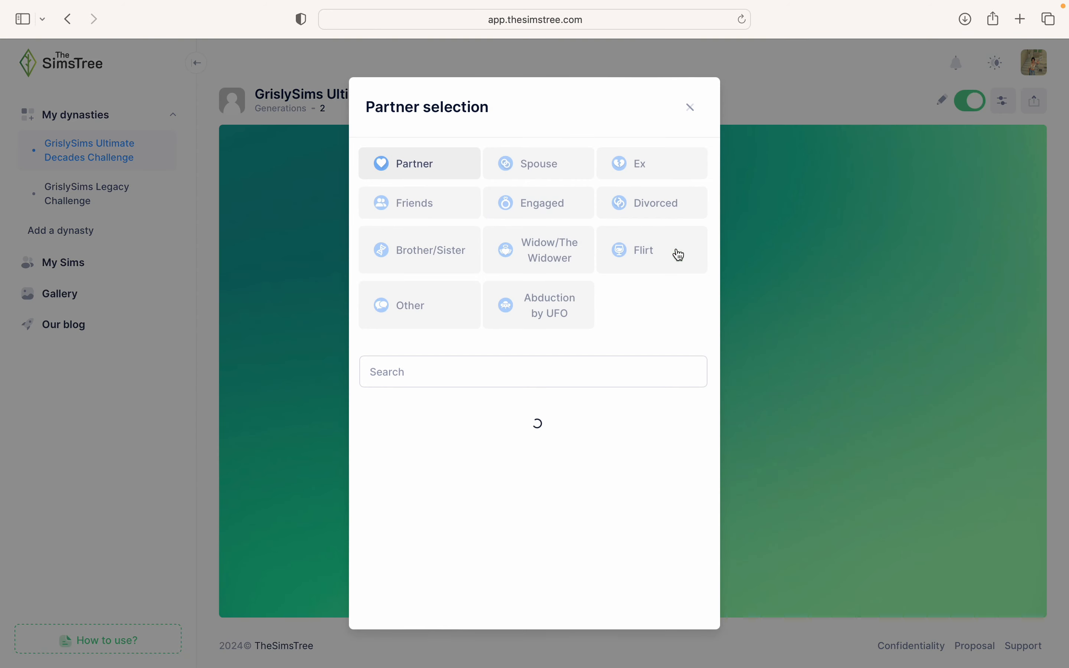
pyautogui.click(438, 173)
pyautogui.click(540, 163)
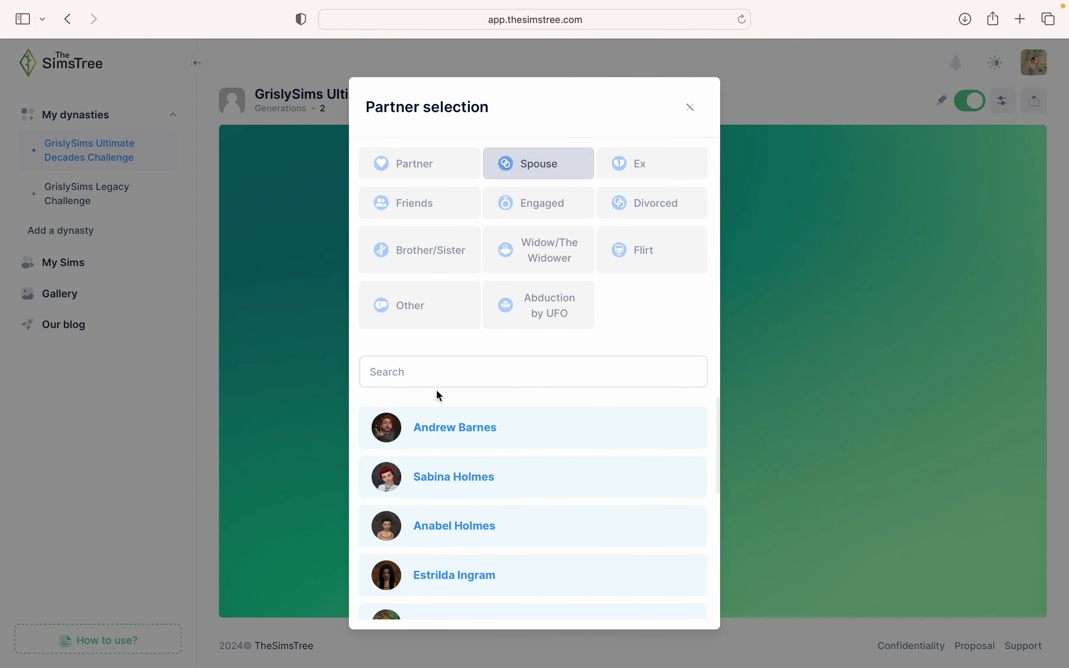
pyautogui.click(432, 371)
pyautogui.write('Dameta')
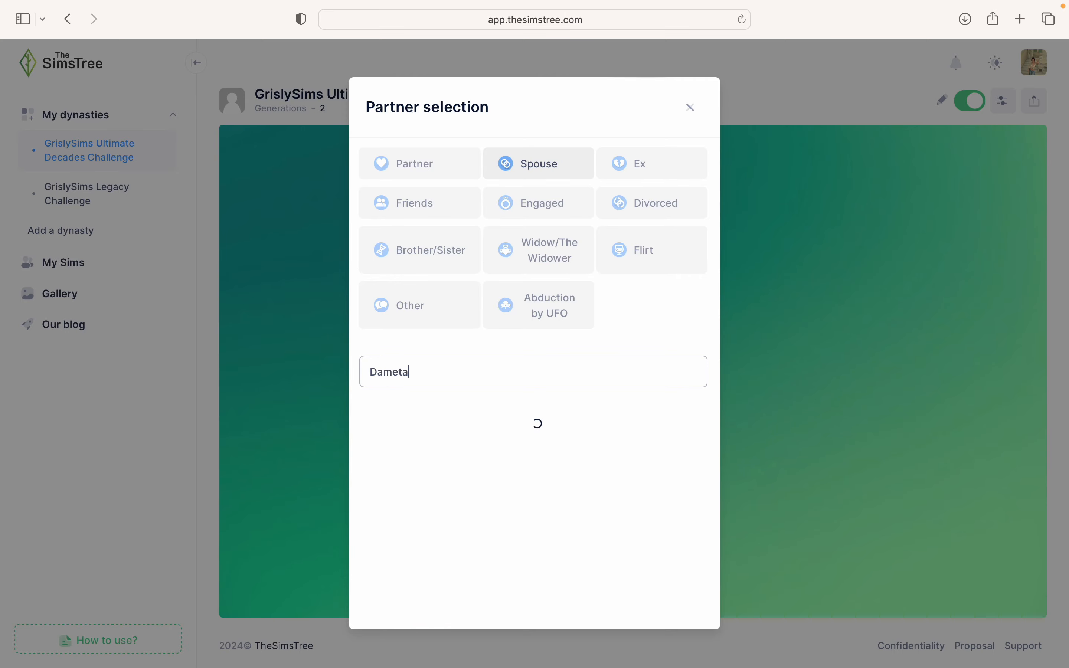
pyautogui.click(411, 423)
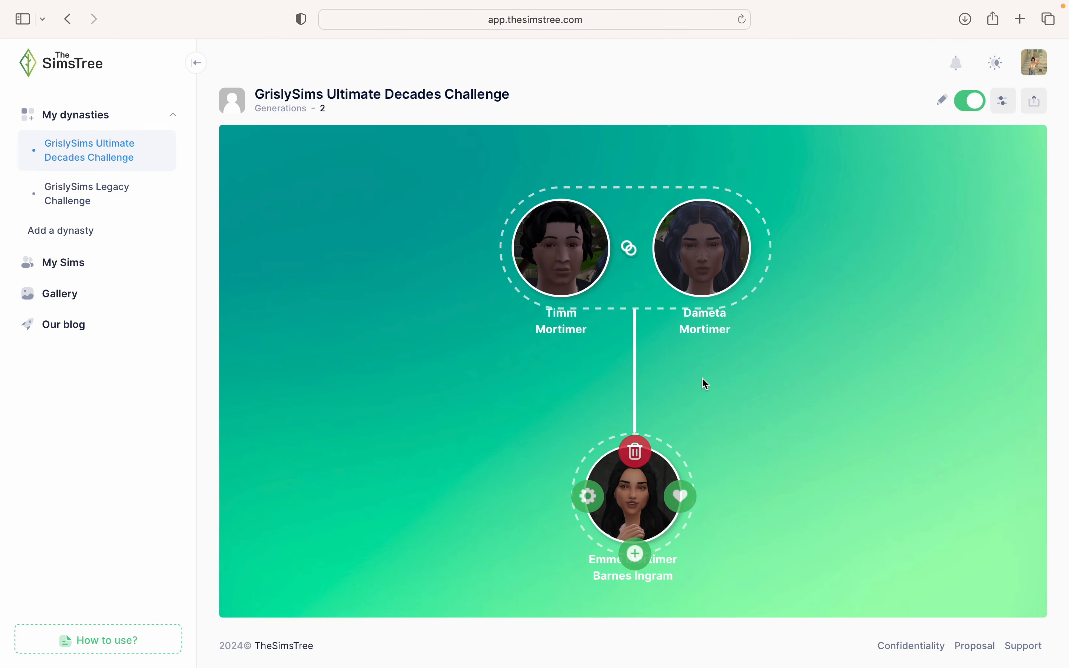
pyautogui.moveTo(730, 401); pyautogui.dragTo(685, 334)
pyautogui.moveTo(634, 226)
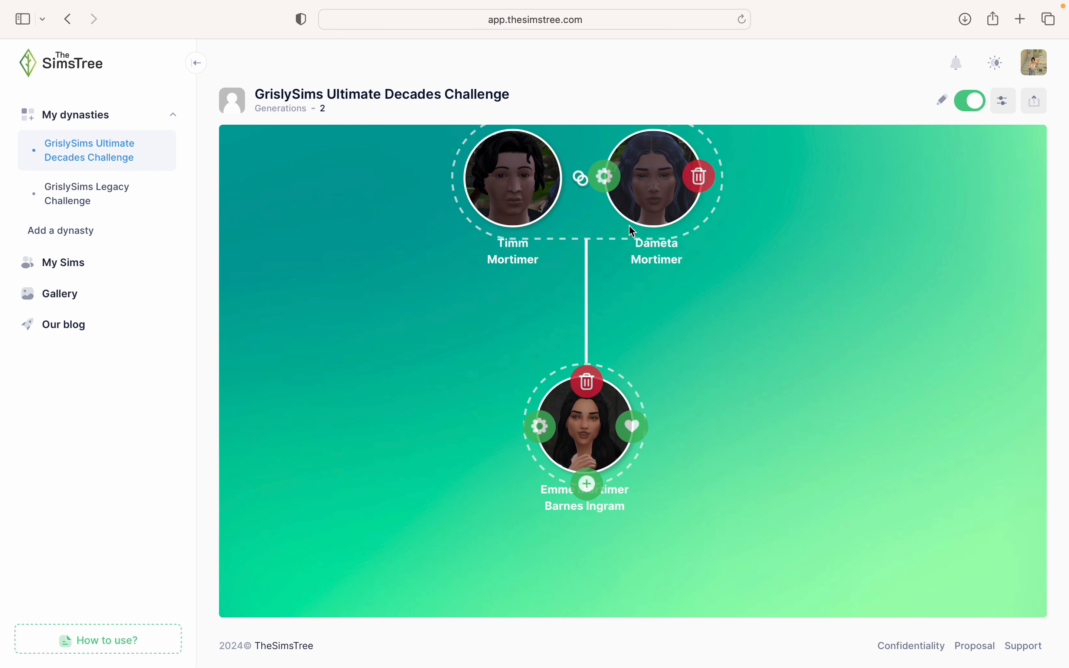
pyautogui.moveTo(517, 208)
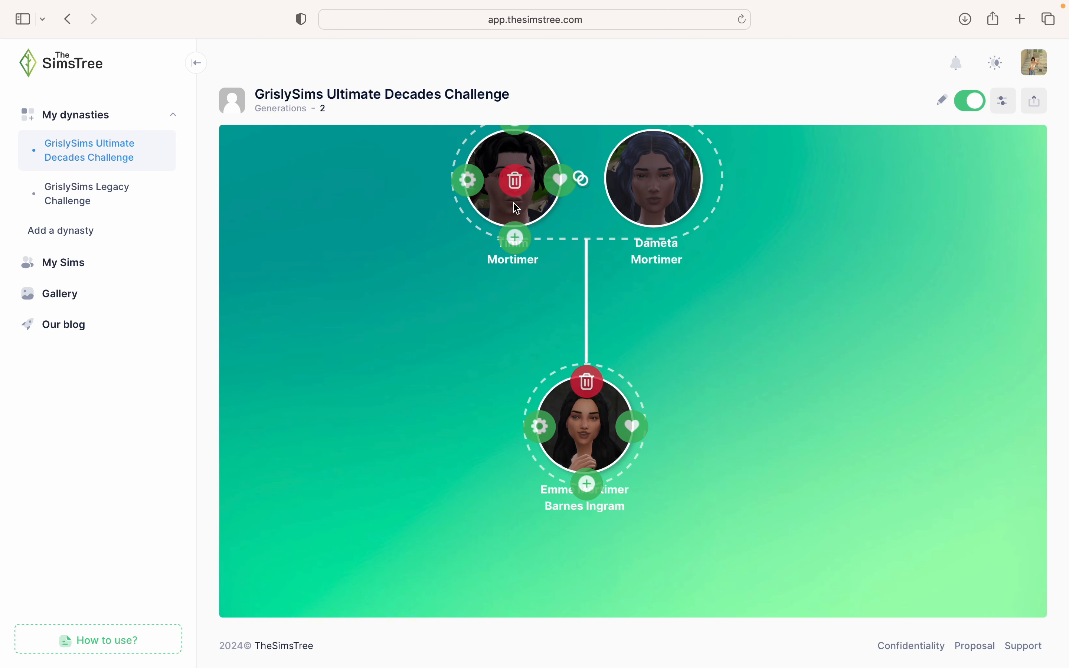
pyautogui.click(520, 240)
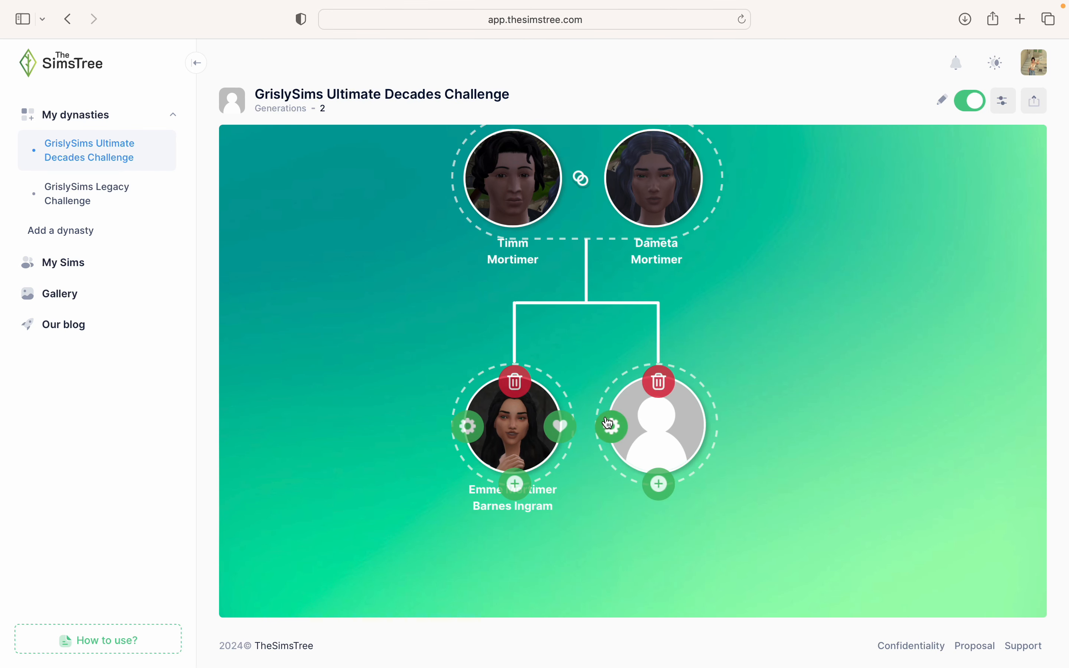
pyautogui.click(610, 425)
pyautogui.click(475, 267)
pyautogui.write('Eva')
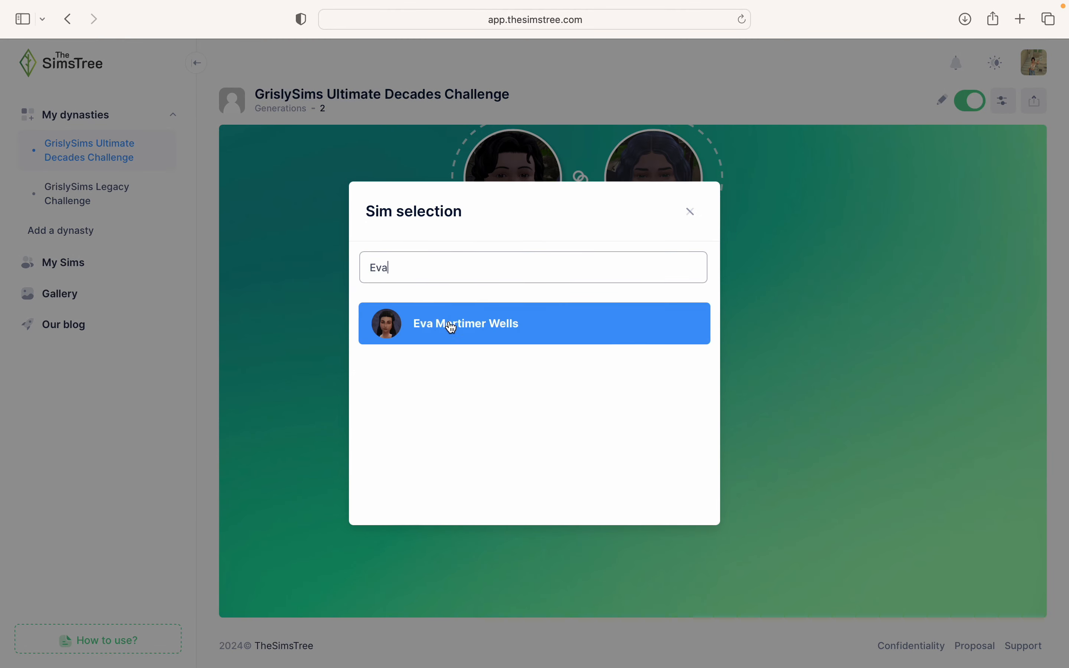
pyautogui.click(449, 329)
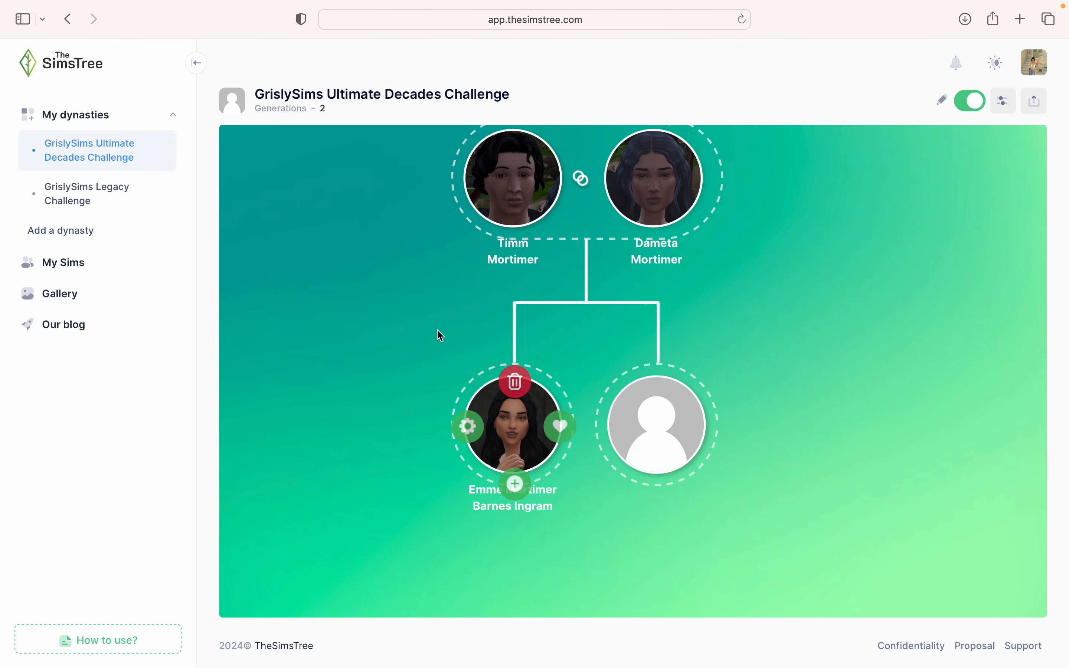
pyautogui.click(516, 238)
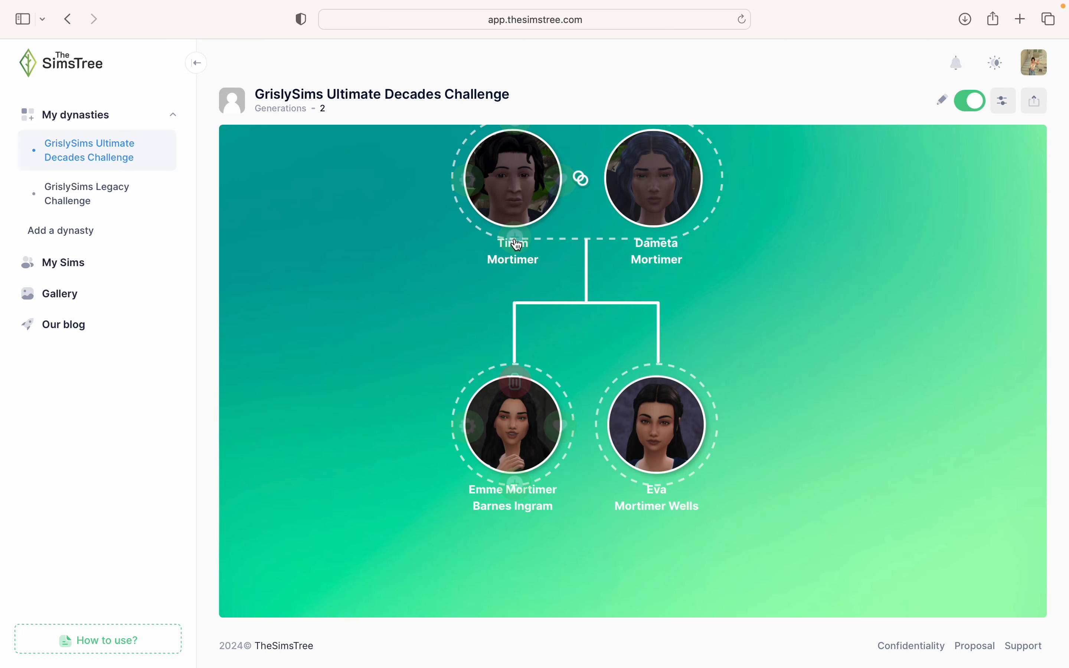
pyautogui.click(688, 428)
pyautogui.click(451, 275)
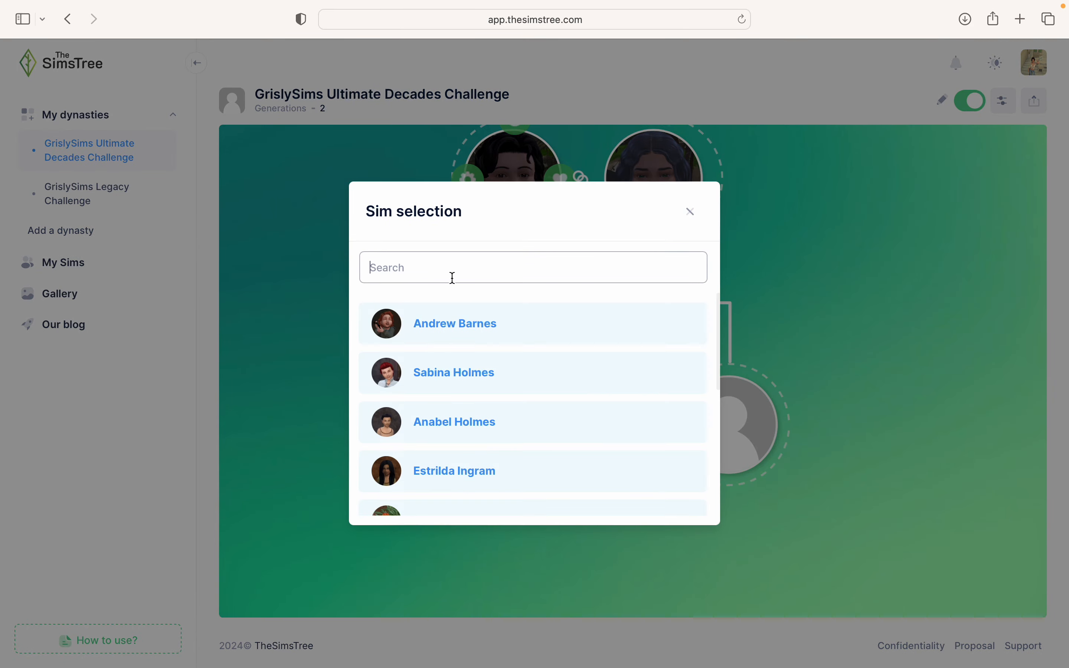
pyautogui.write('Eliz')
pyautogui.click(384, 327)
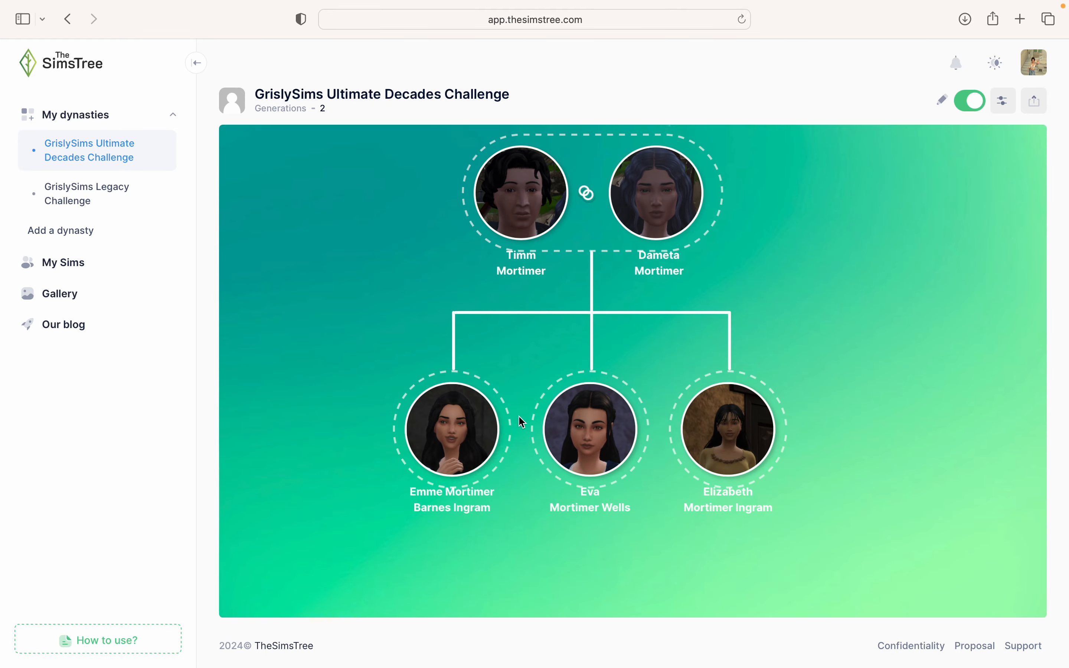
pyautogui.click(412, 438)
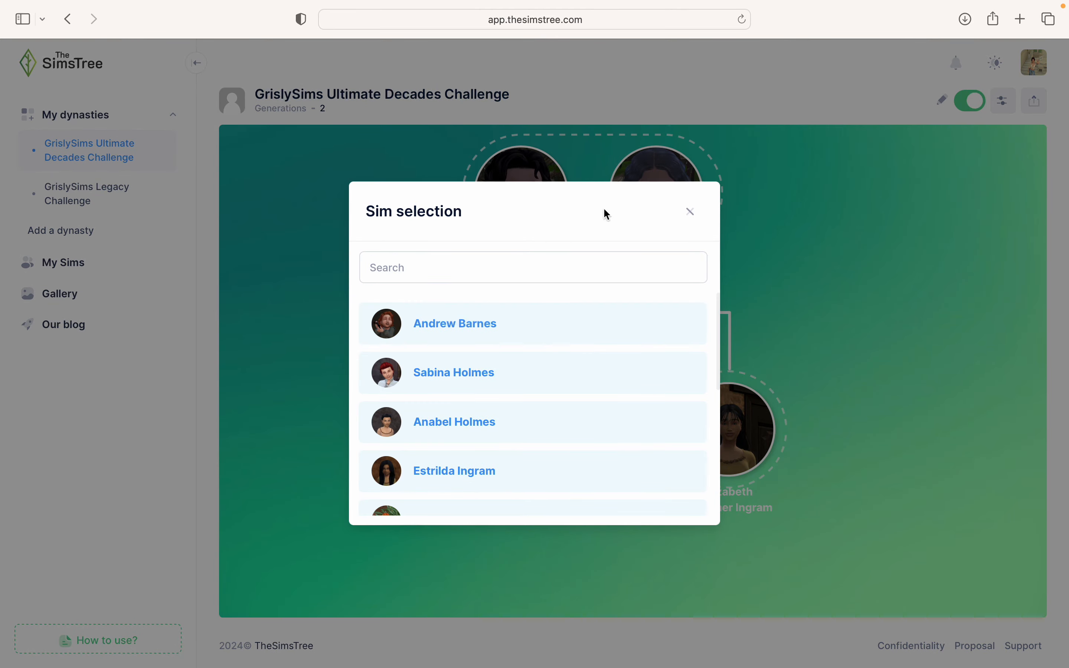
pyautogui.click(689, 218)
pyautogui.moveTo(507, 435)
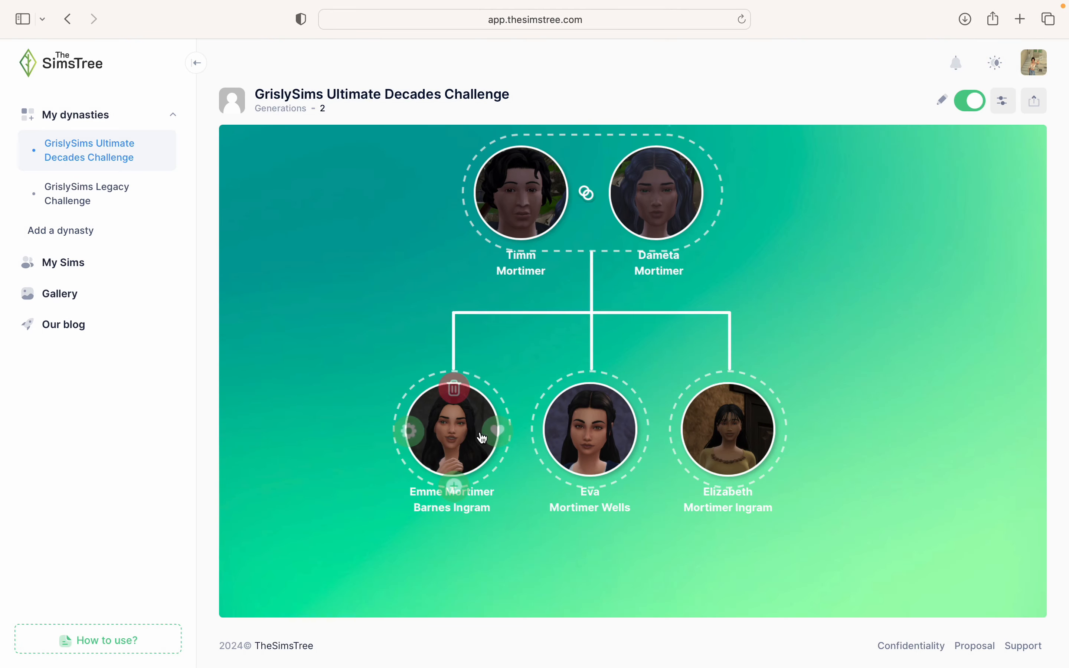
pyautogui.click(507, 435)
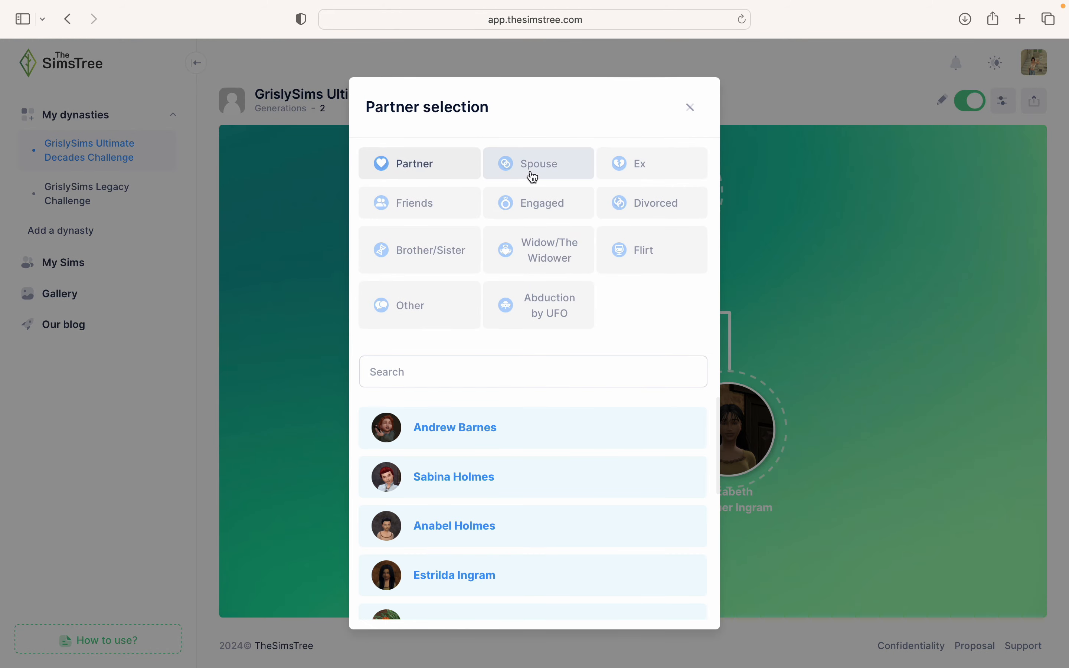
pyautogui.click(530, 173)
pyautogui.click(463, 362)
pyautogui.write('Judd')
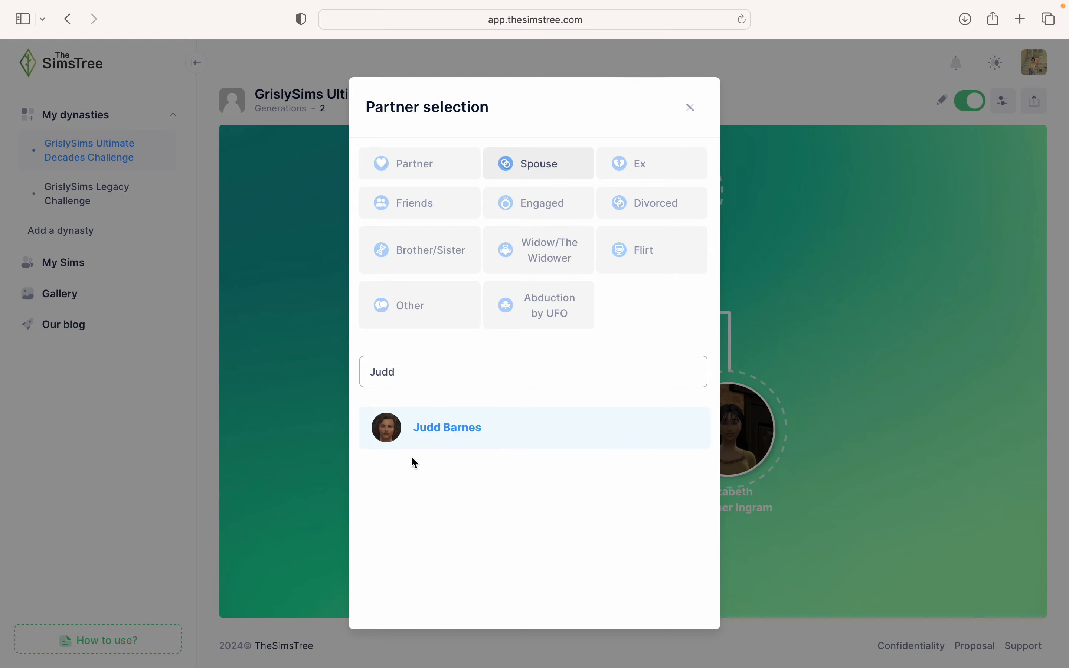
pyautogui.click(442, 431)
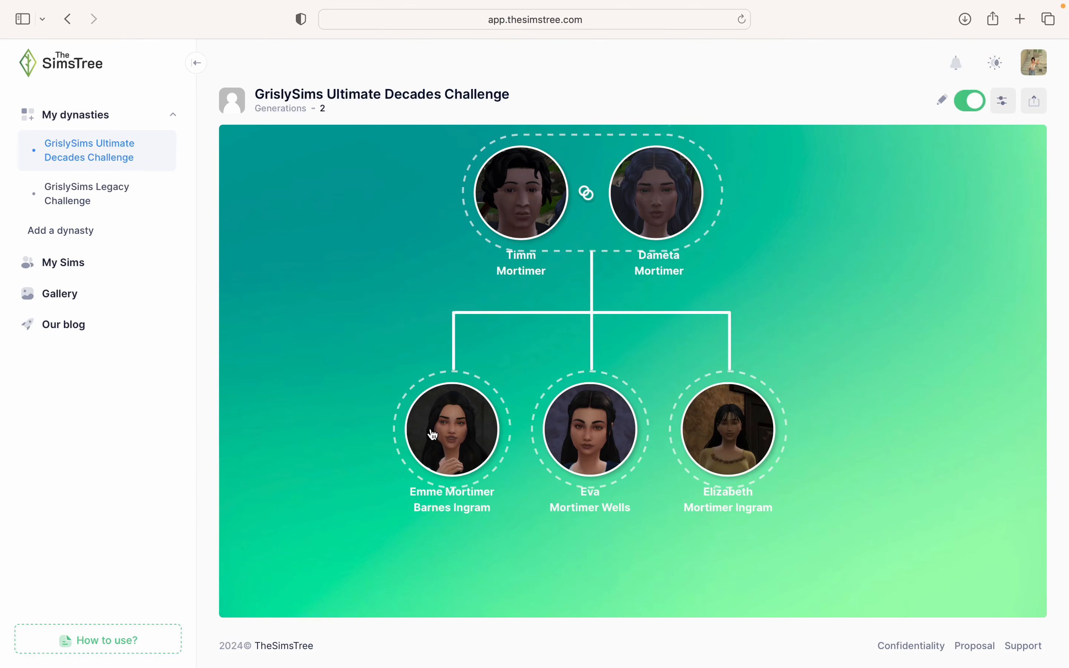
# - Reposition the canvas so Timm and Dameta show above their children
pyautogui.moveTo(660, 426)
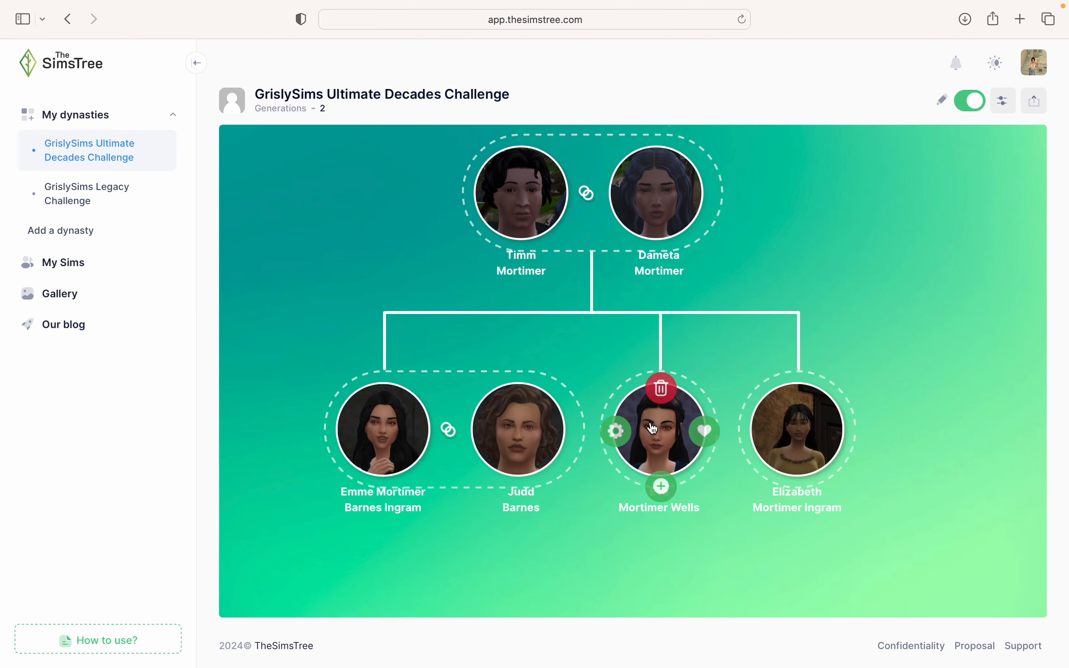
pyautogui.click(620, 433)
pyautogui.click(690, 214)
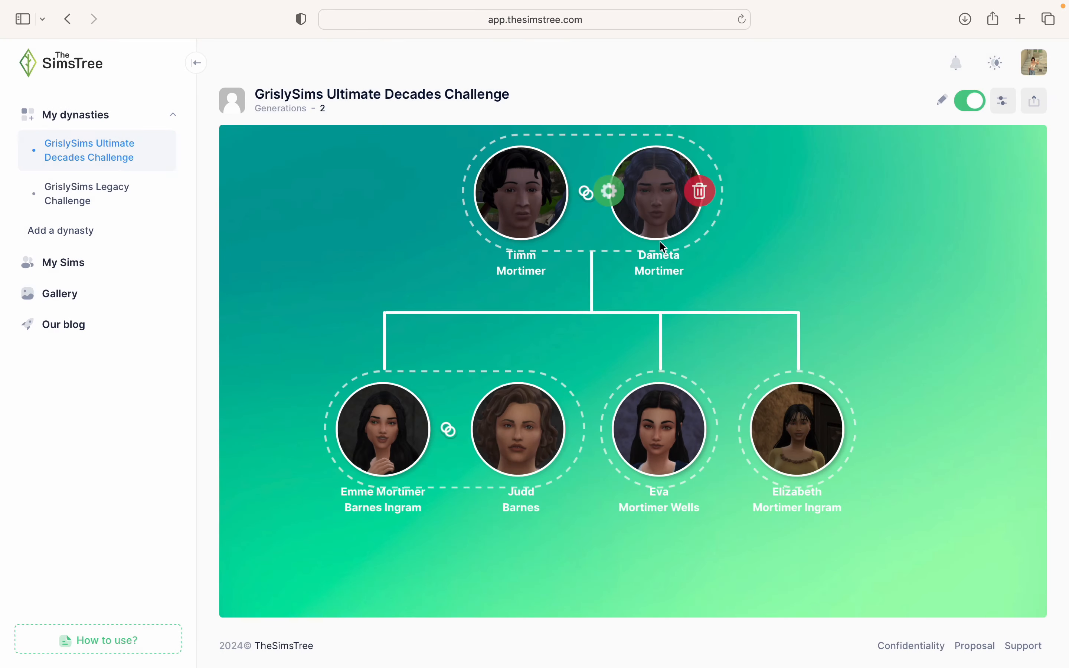
pyautogui.moveTo(585, 339); pyautogui.dragTo(804, 160)
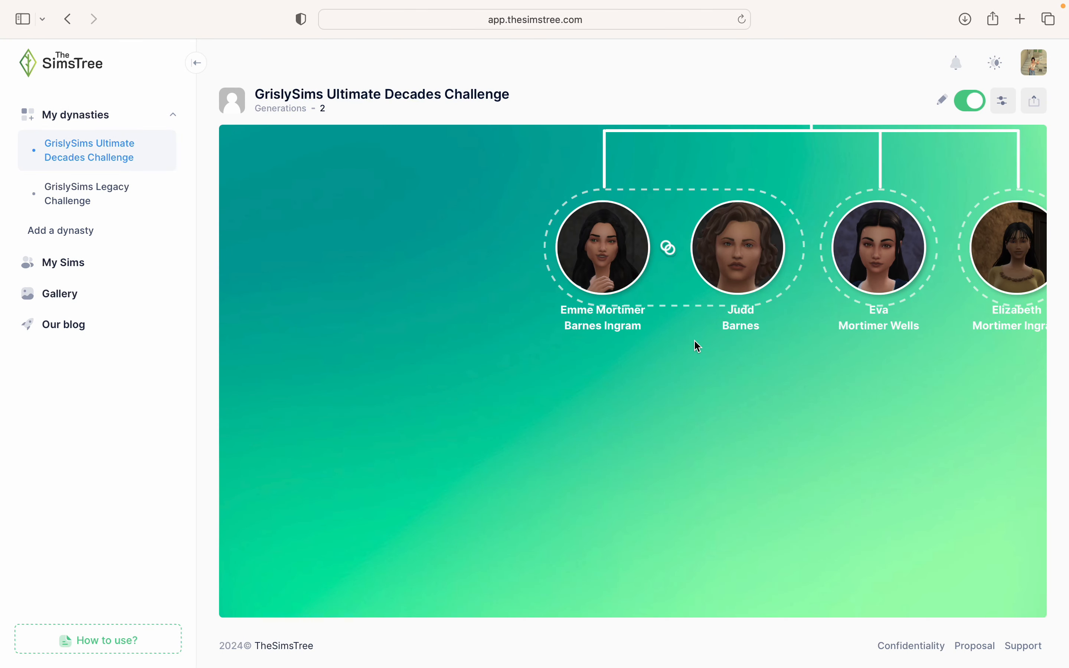
pyautogui.scroll(-3, 694, 339)
pyautogui.scroll(-2, 695, 347)
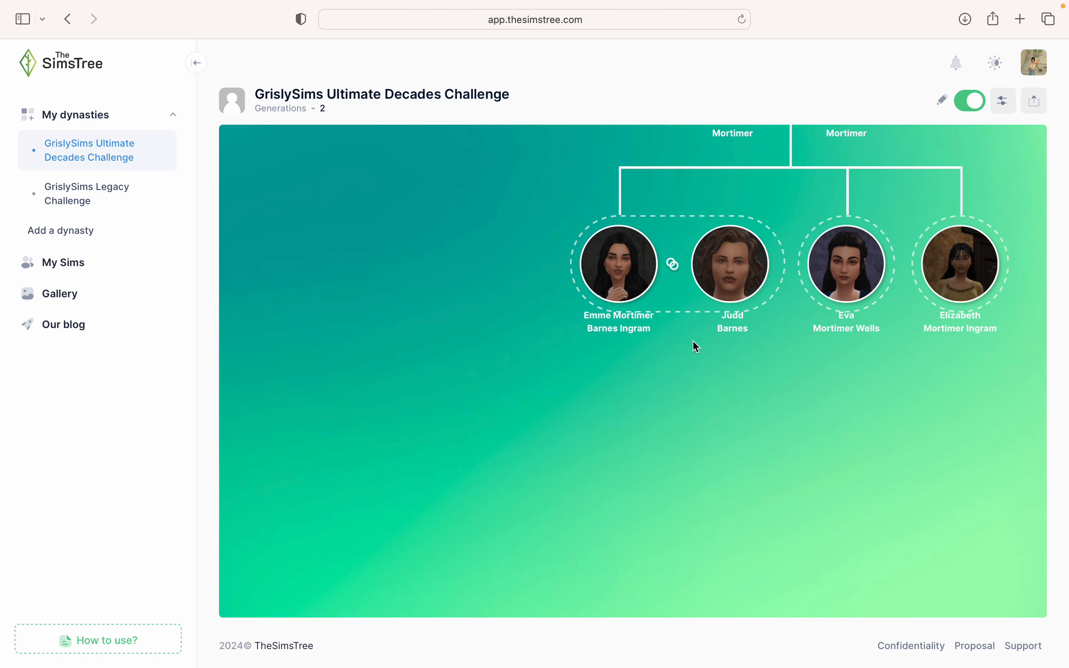
pyautogui.moveTo(691, 348); pyautogui.dragTo(662, 411)
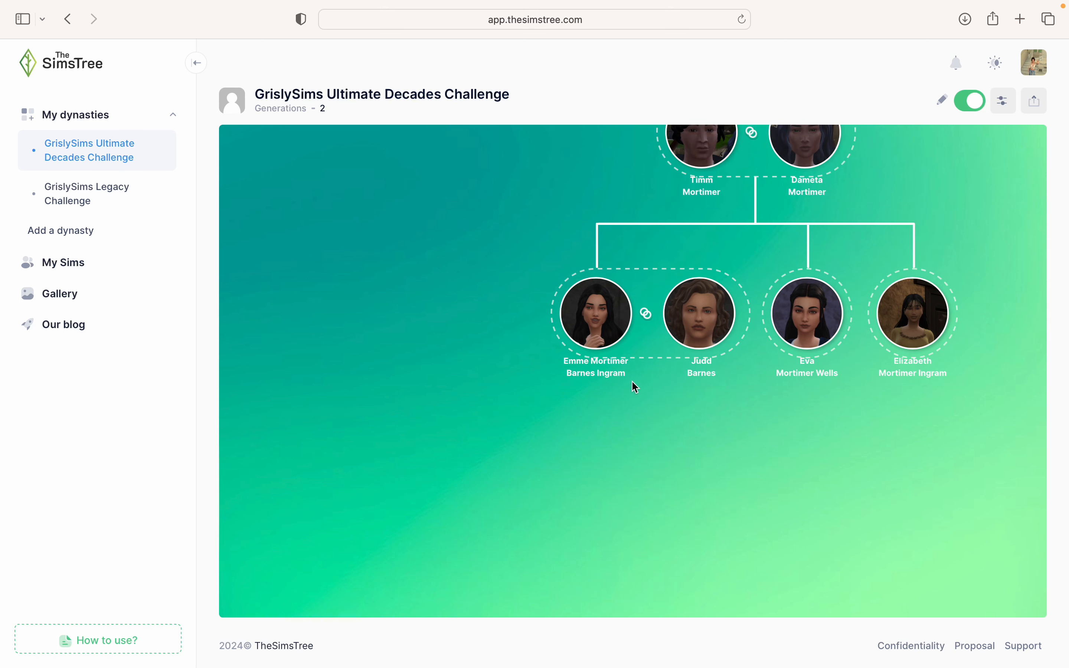
pyautogui.moveTo(596, 359)
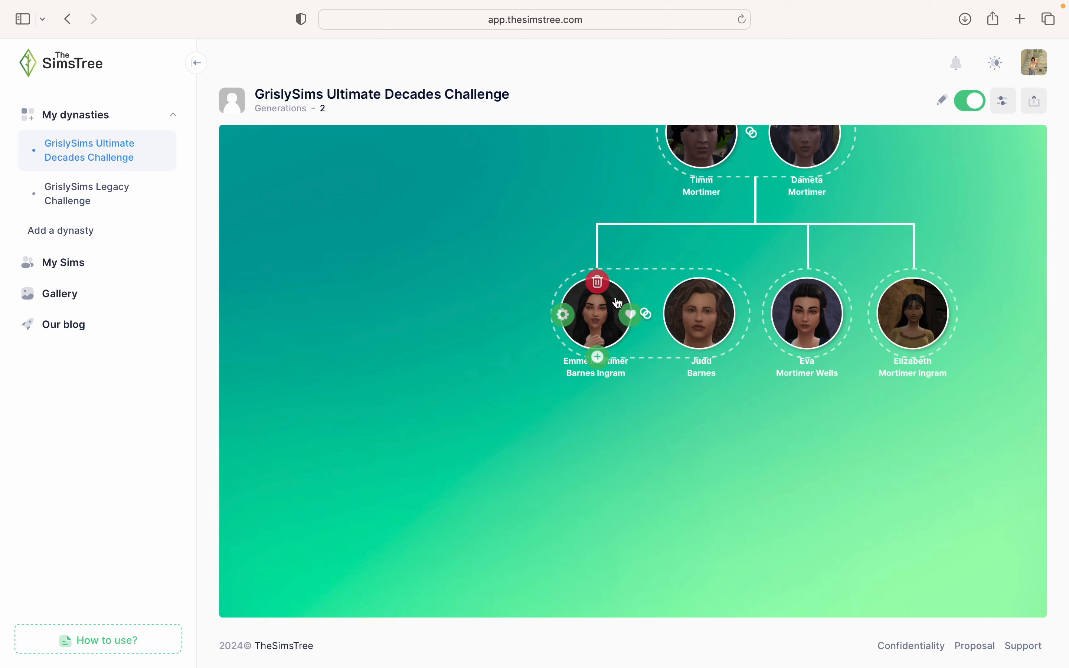
pyautogui.click(597, 357)
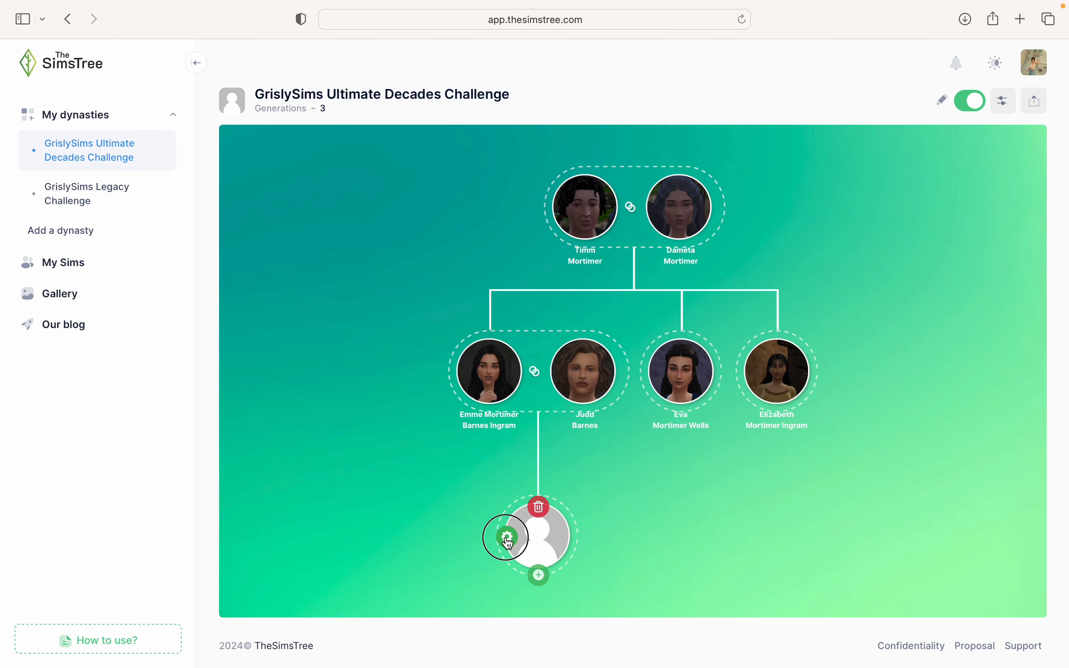
pyautogui.click(507, 537)
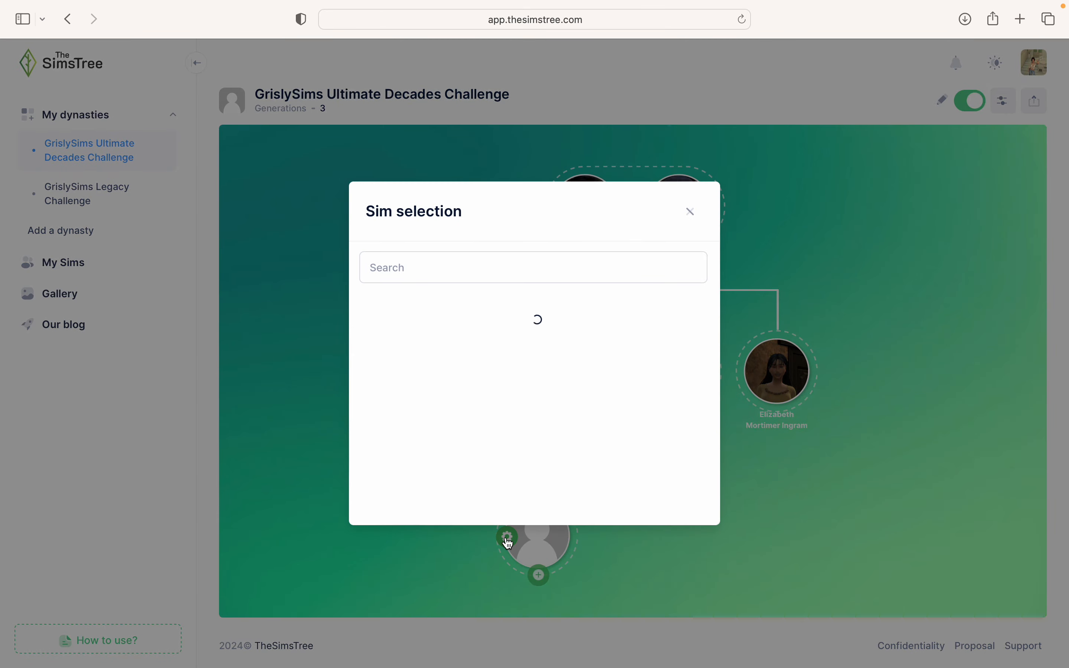
pyautogui.click(548, 271)
pyautogui.write('Joseph')
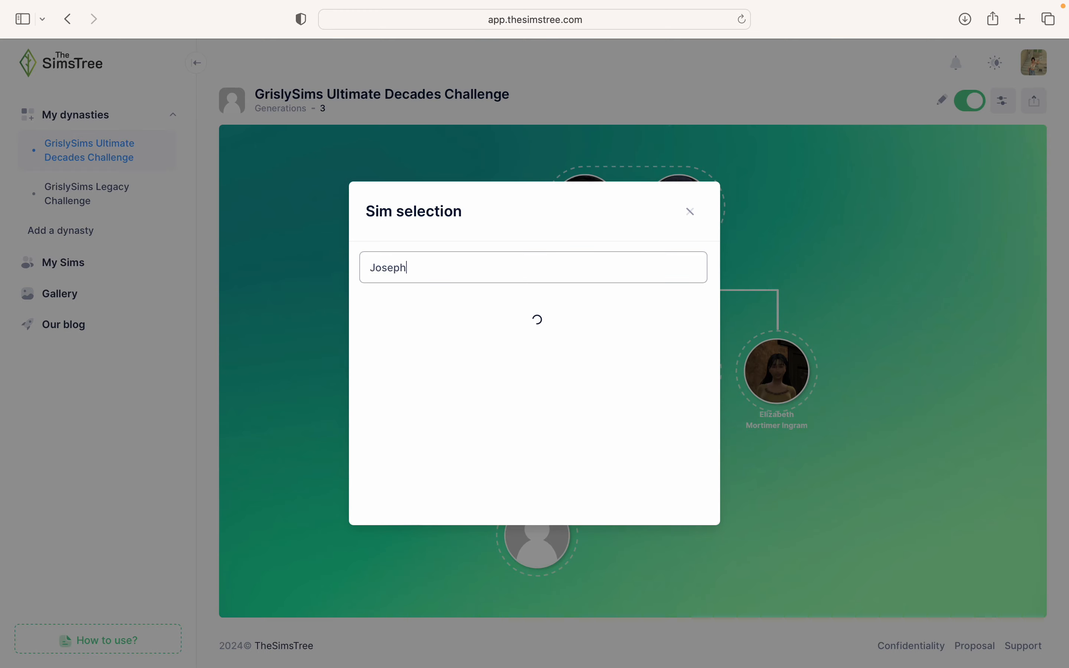
pyautogui.click(472, 373)
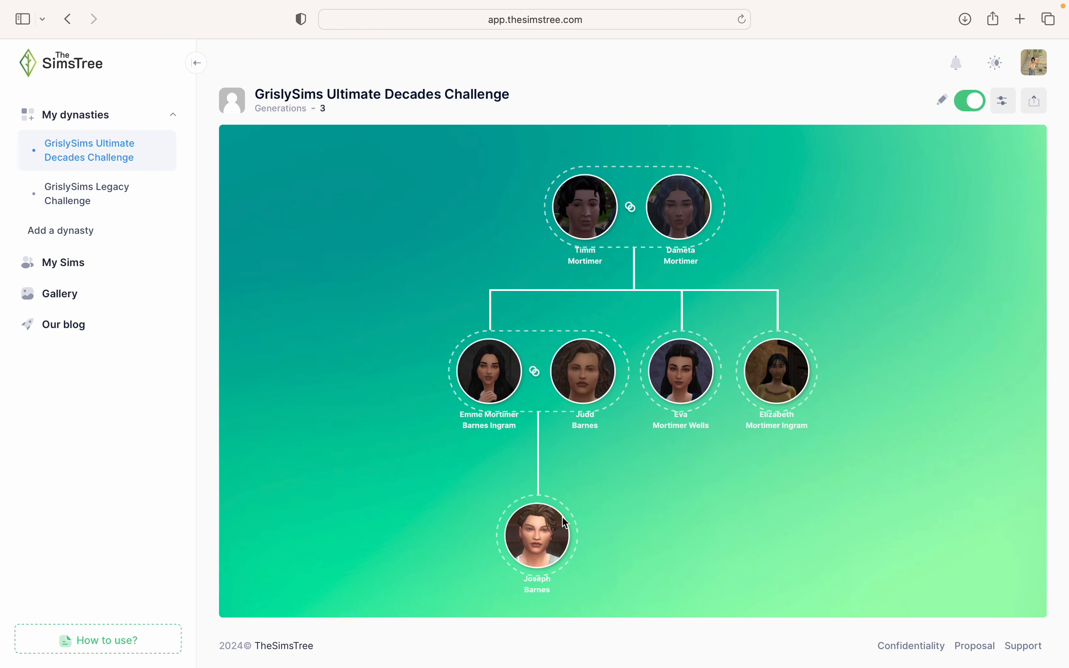
pyautogui.click(493, 416)
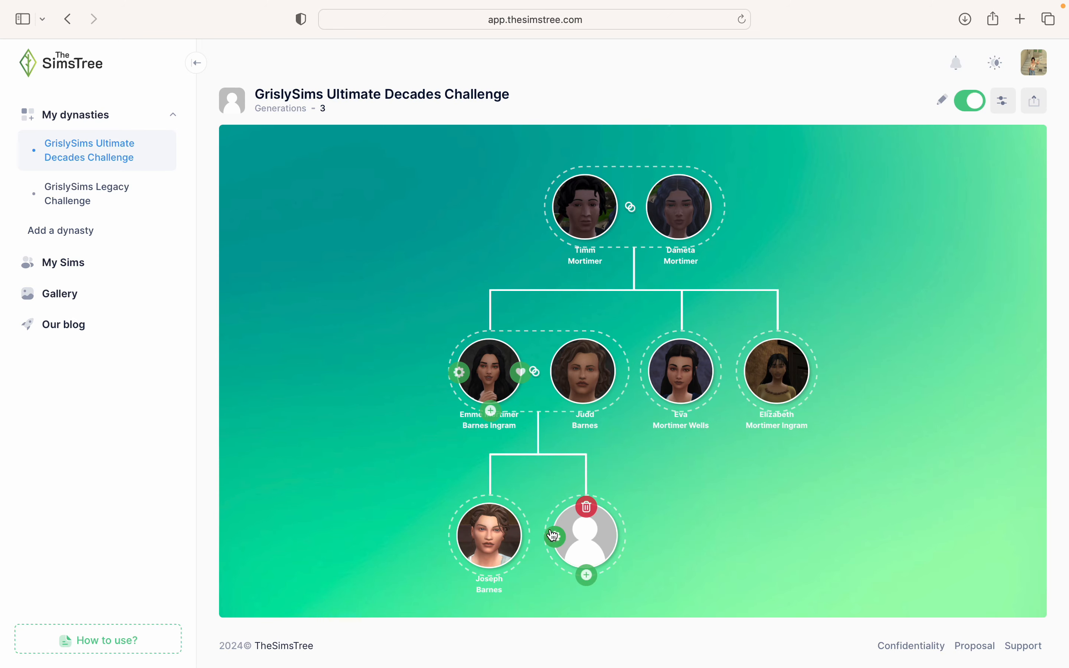
pyautogui.write('Maeve')
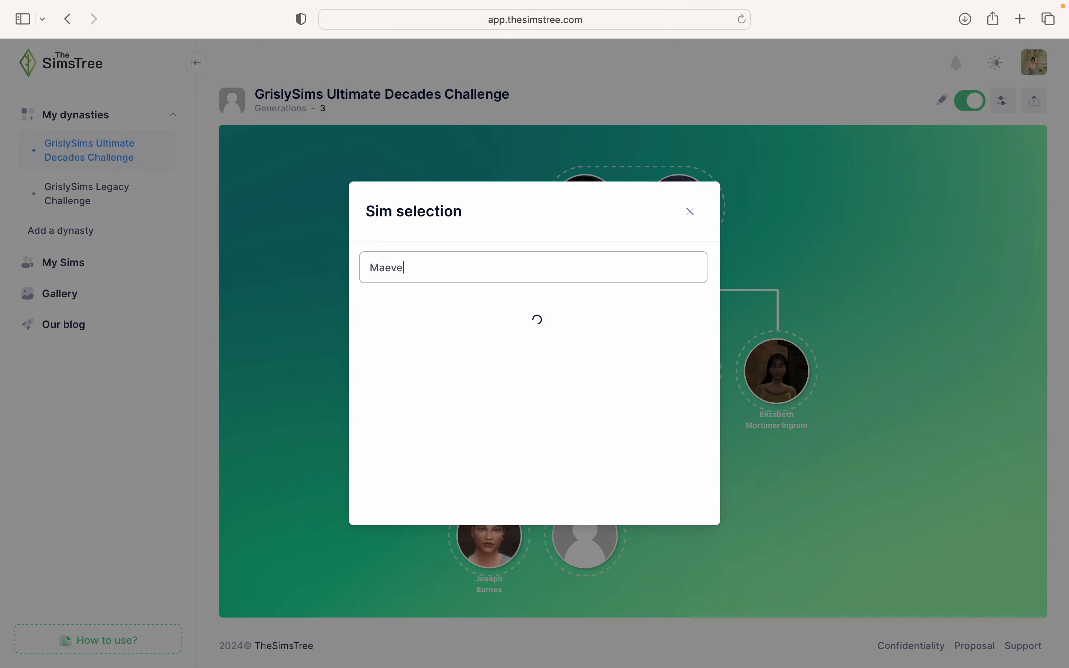
pyautogui.click(482, 313)
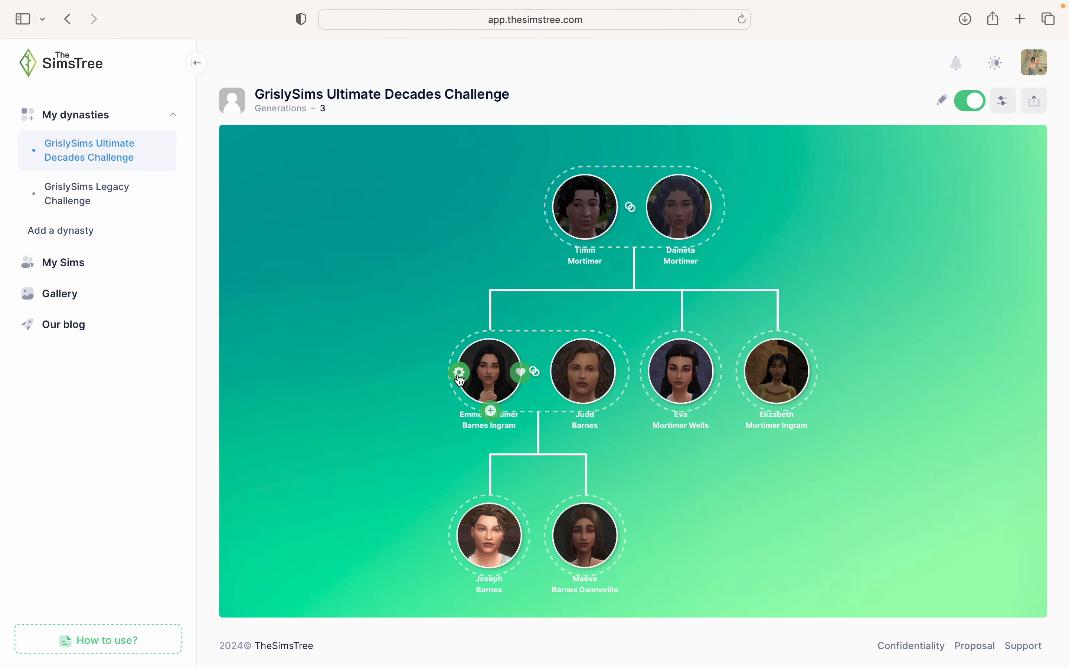
pyautogui.click(492, 411)
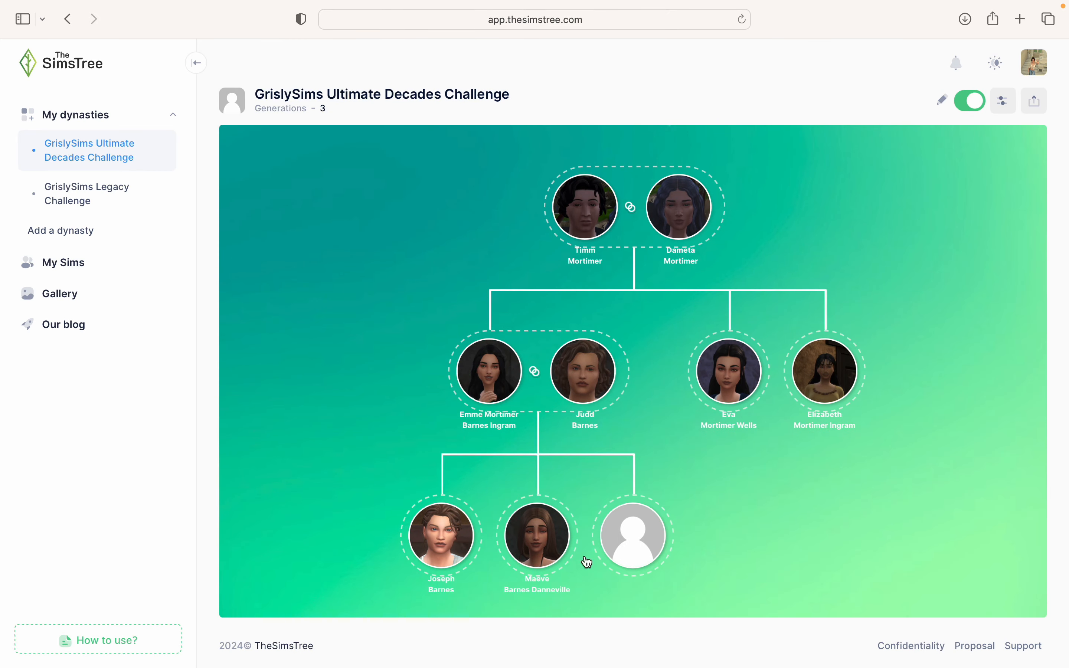
pyautogui.click(626, 535)
pyautogui.click(515, 274)
pyautogui.write('Fli')
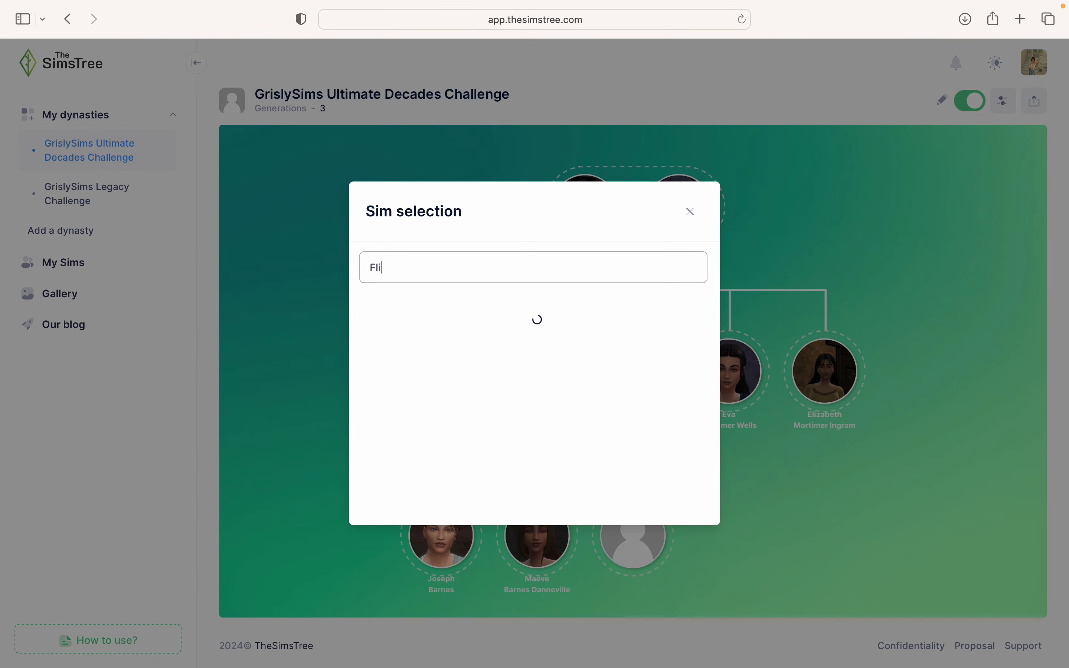
pyautogui.write('rence')
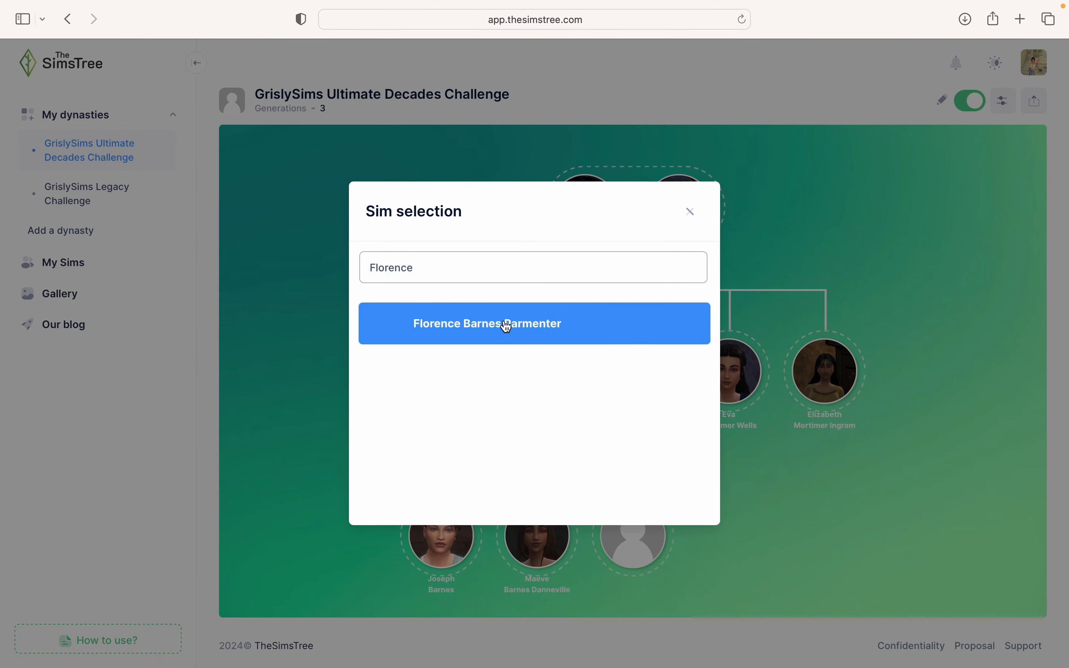
pyautogui.click(504, 318)
pyautogui.moveTo(728, 461); pyautogui.dragTo(793, 279)
pyautogui.moveTo(480, 360)
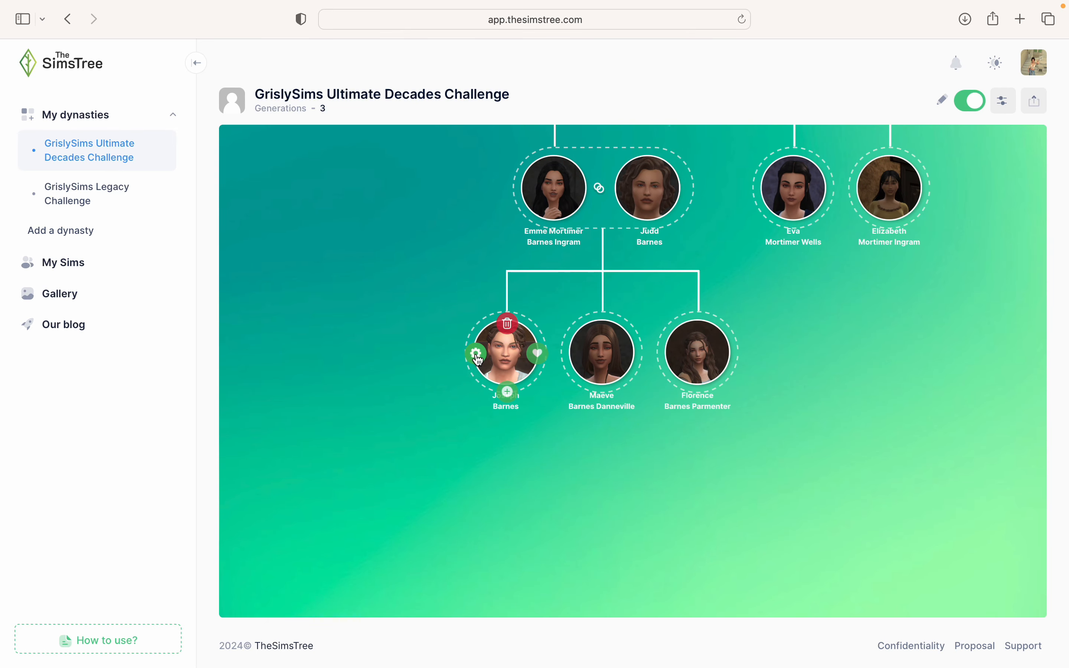
pyautogui.click(539, 354)
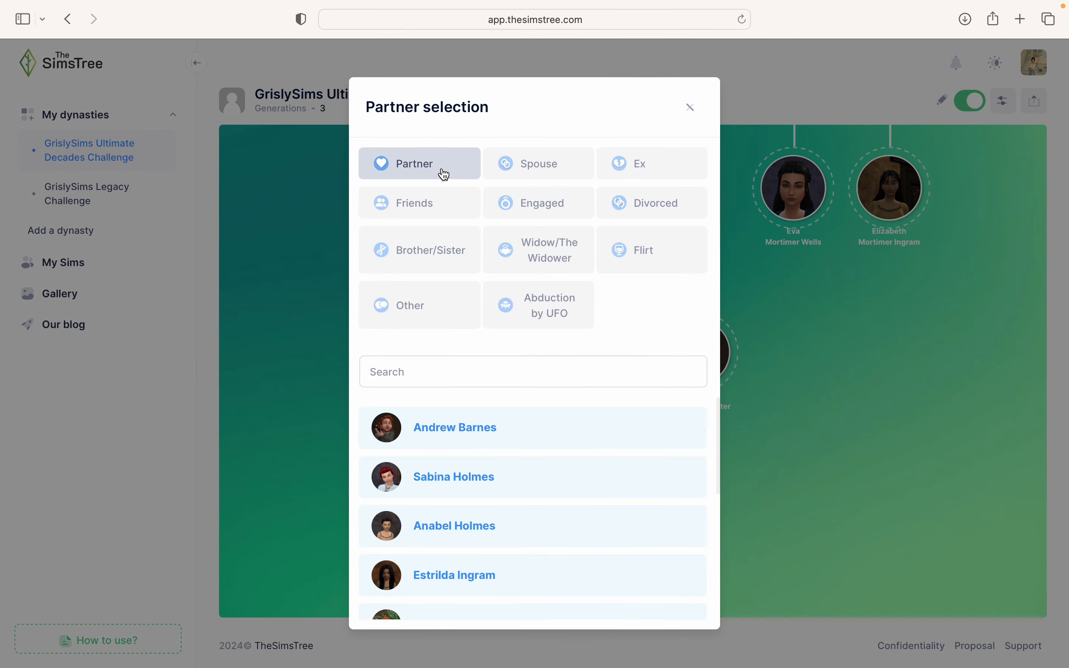
pyautogui.click(553, 172)
pyautogui.click(451, 364)
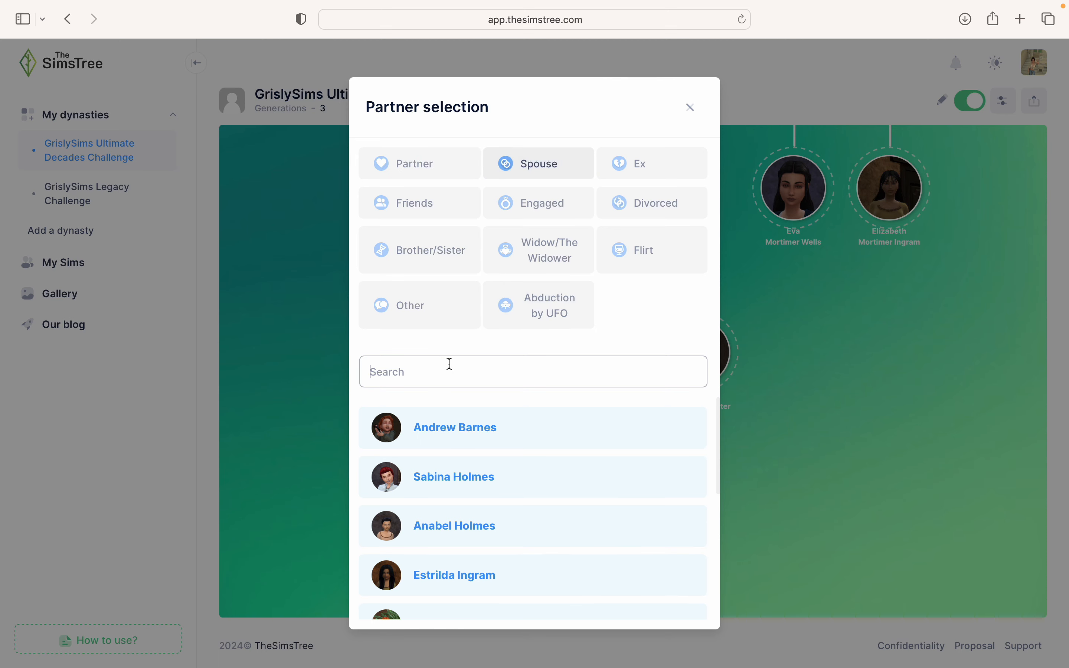
pyautogui.write('Doroh')
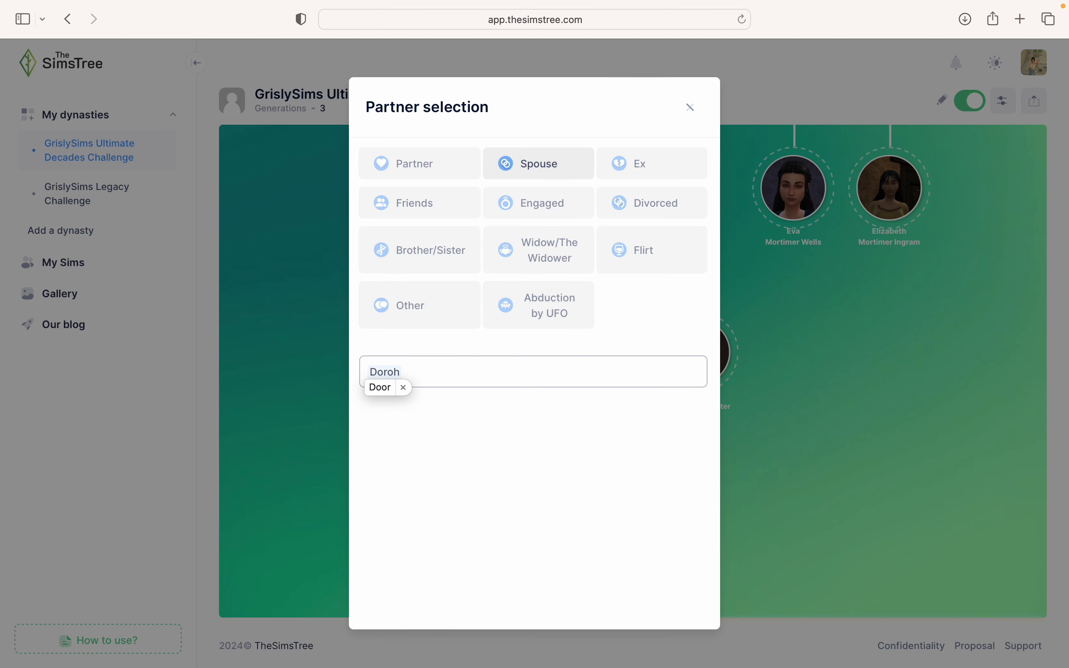
pyautogui.press('BackSpace')
pyautogui.click(420, 427)
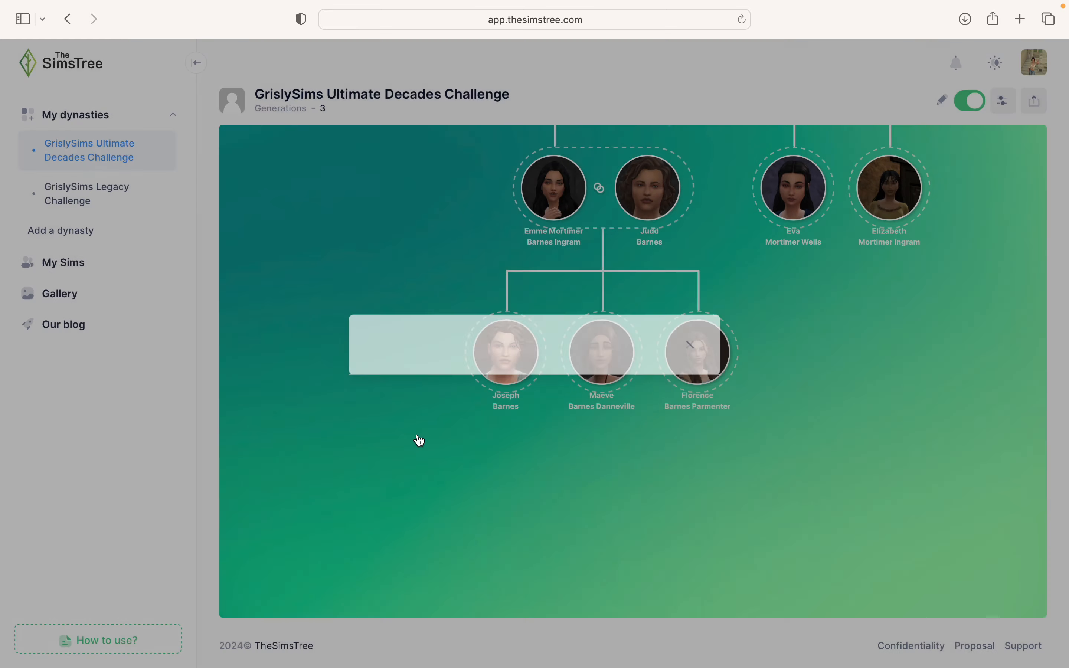
pyautogui.moveTo(514, 431); pyautogui.dragTo(597, 363)
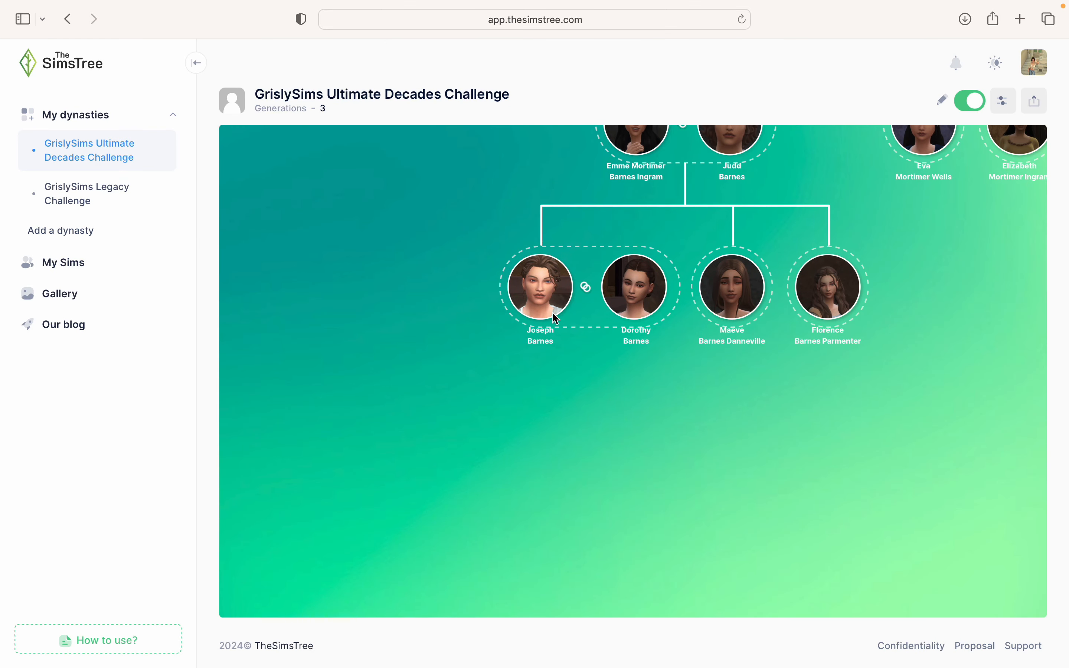
pyautogui.moveTo(531, 302)
pyautogui.click(542, 327)
pyautogui.click(468, 557)
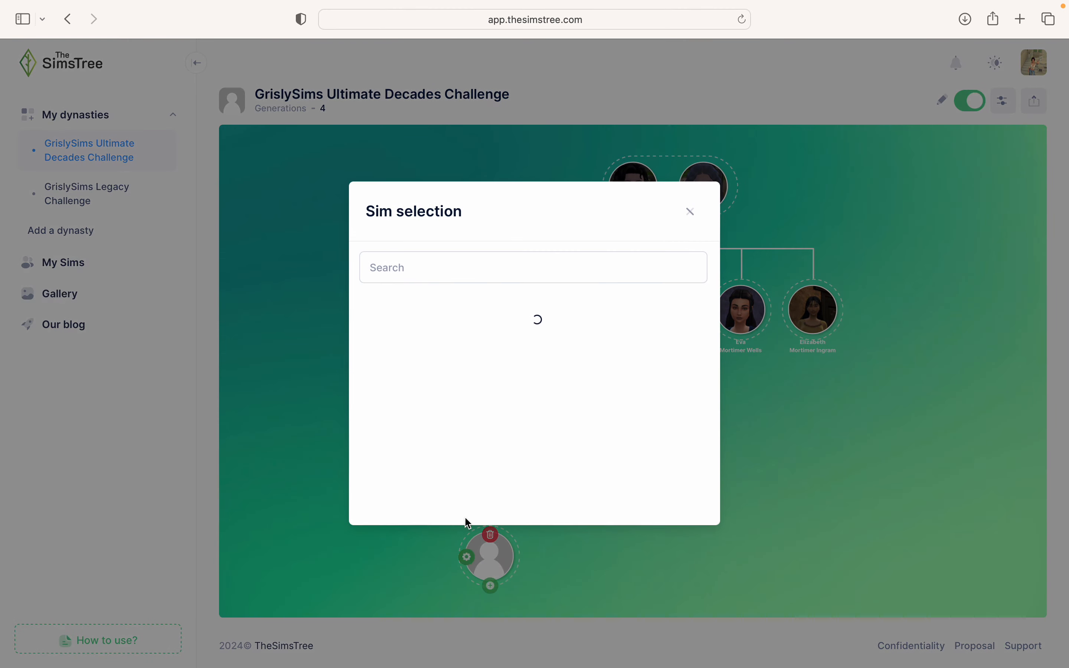
pyautogui.write('Joseph')
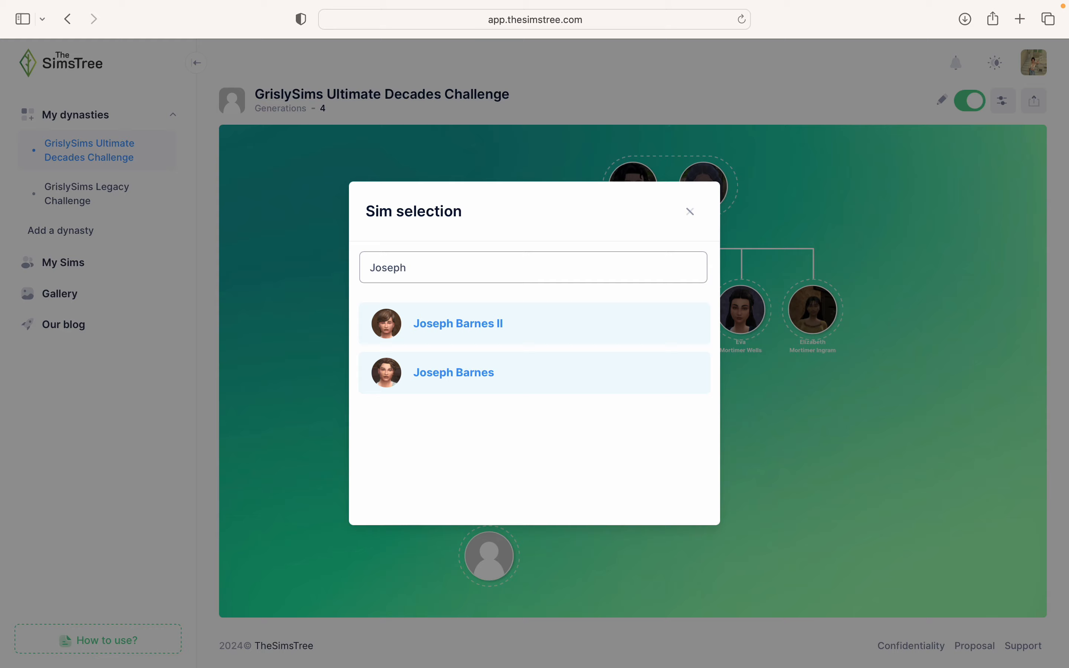
pyautogui.click(460, 317)
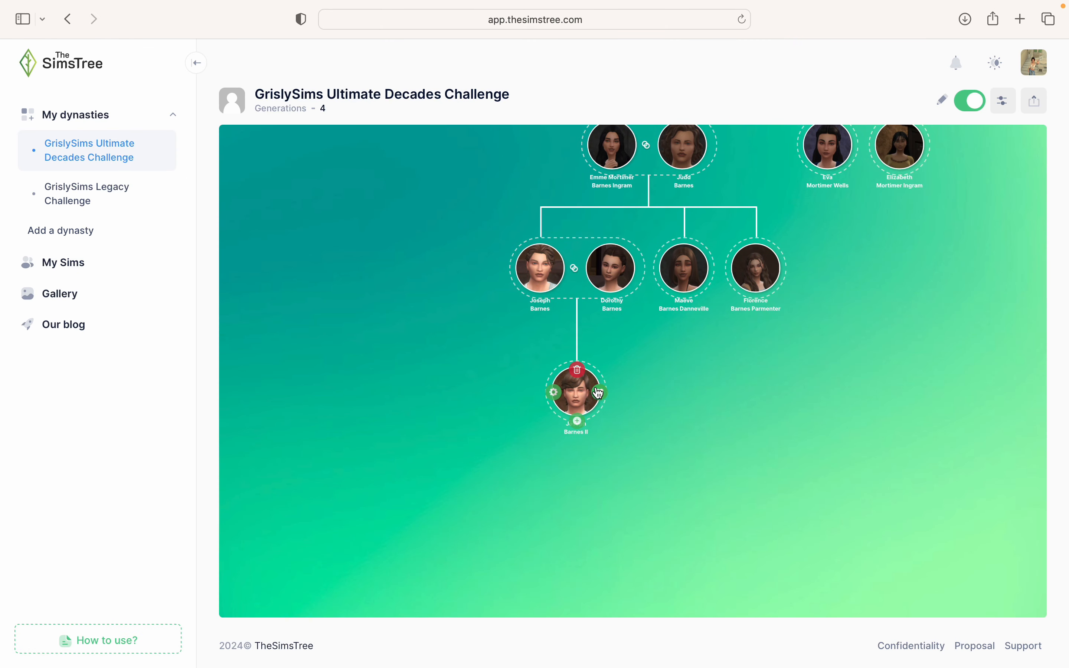
pyautogui.click(542, 297)
pyautogui.click(591, 392)
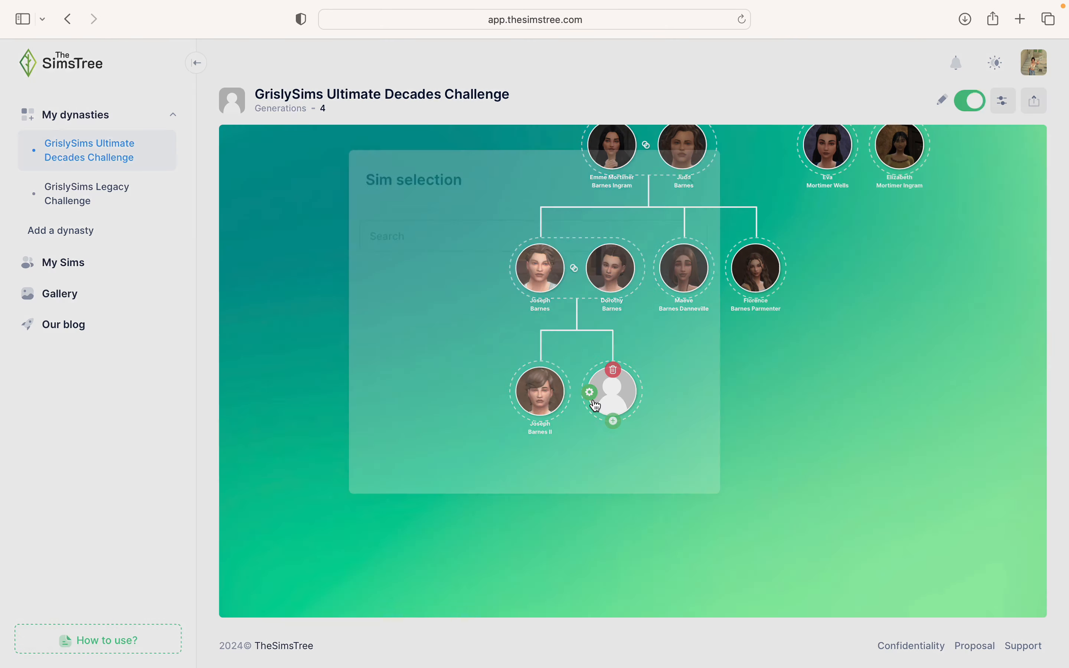
pyautogui.click(492, 256)
pyautogui.write('Grace')
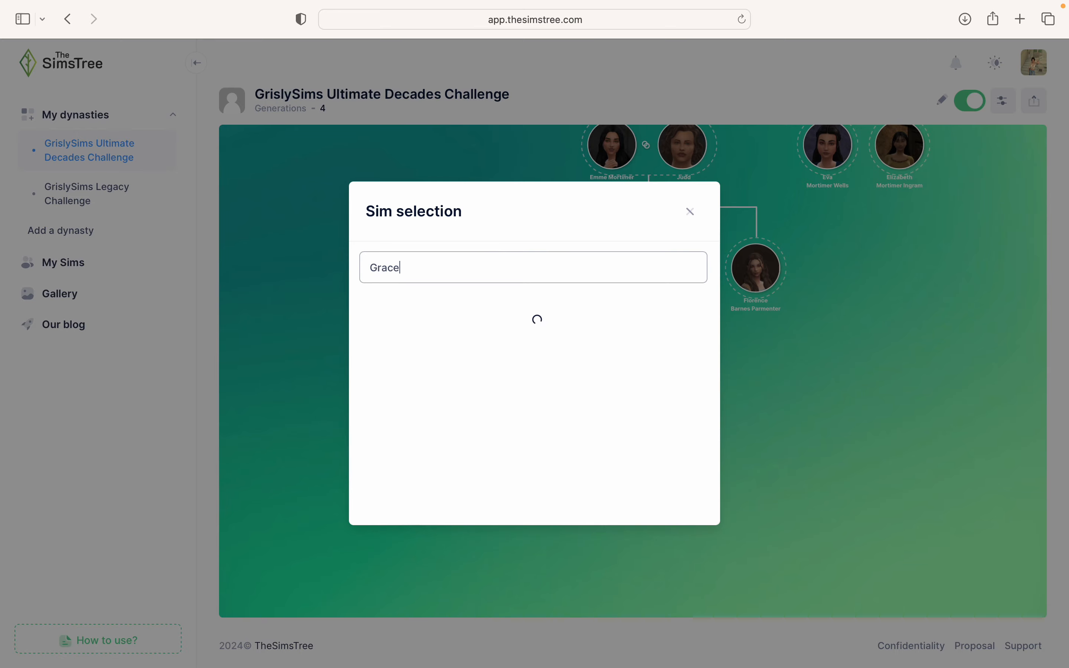
pyautogui.click(418, 318)
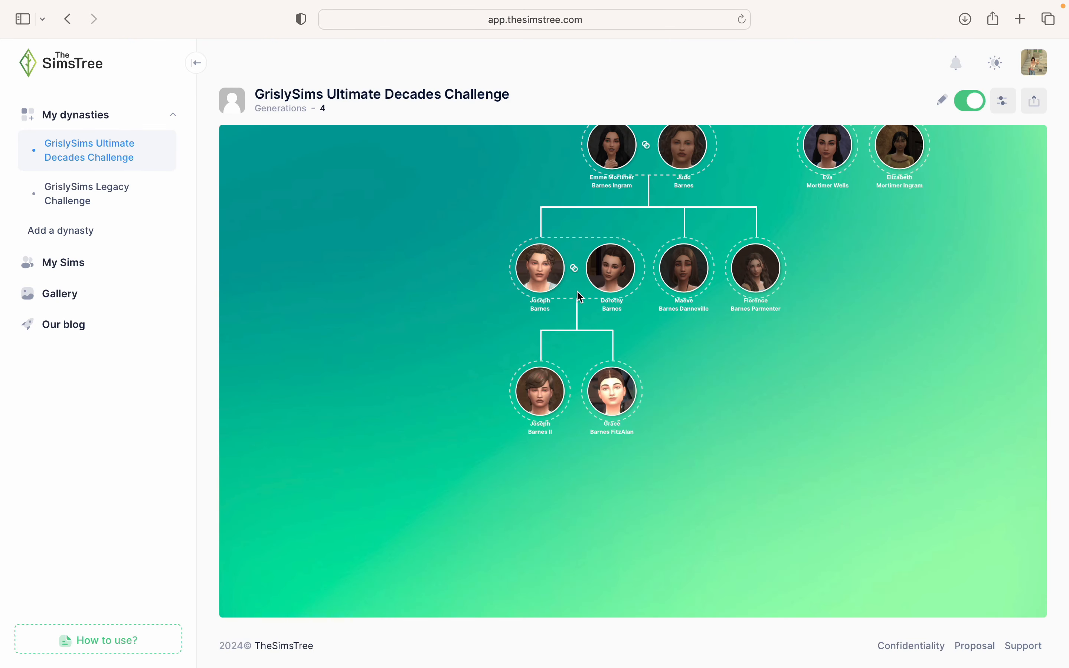
pyautogui.click(542, 298)
pyautogui.click(628, 395)
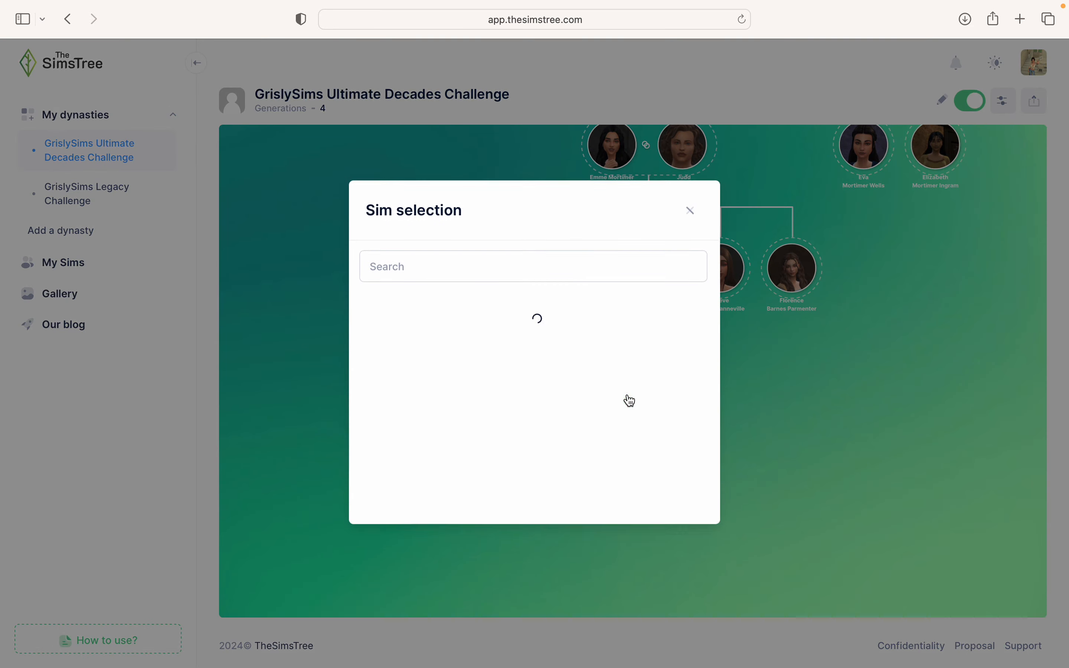
pyautogui.click(537, 274)
pyautogui.write('Ed')
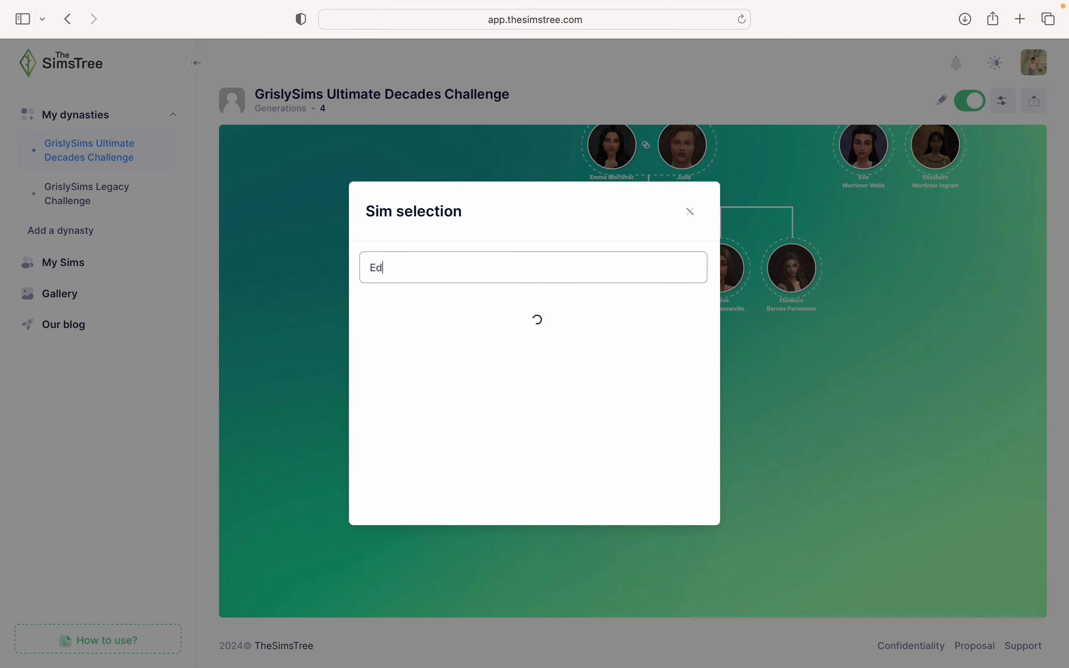
pyautogui.write('aw')
pyautogui.press('BackSpace')
pyautogui.press('BackSpace')
pyautogui.write('war')
pyautogui.click(491, 319)
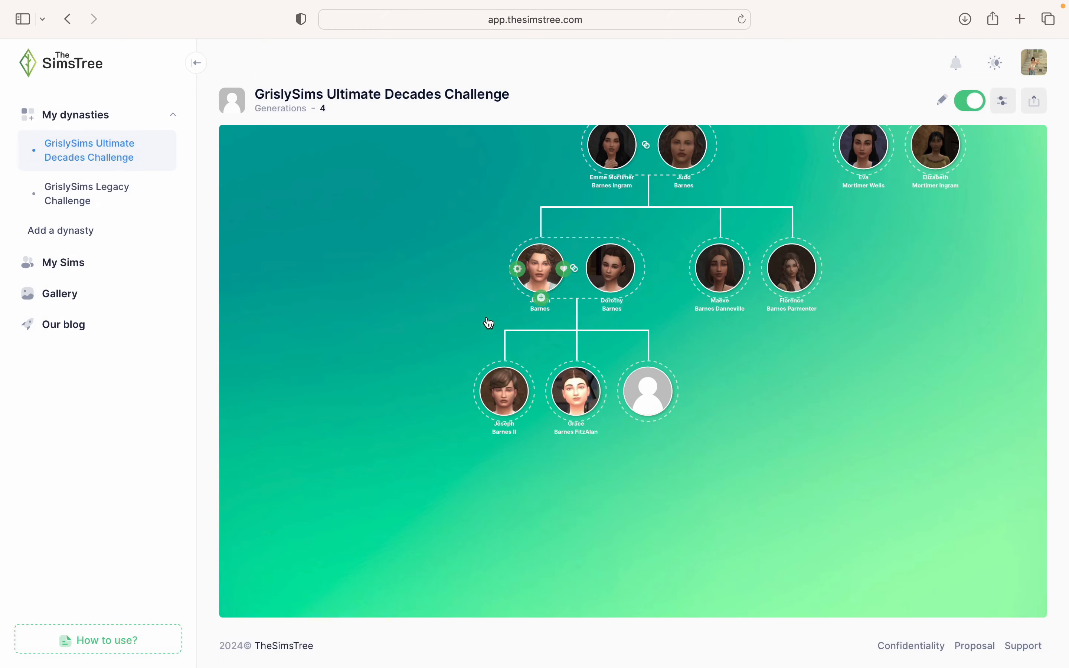
pyautogui.click(543, 300)
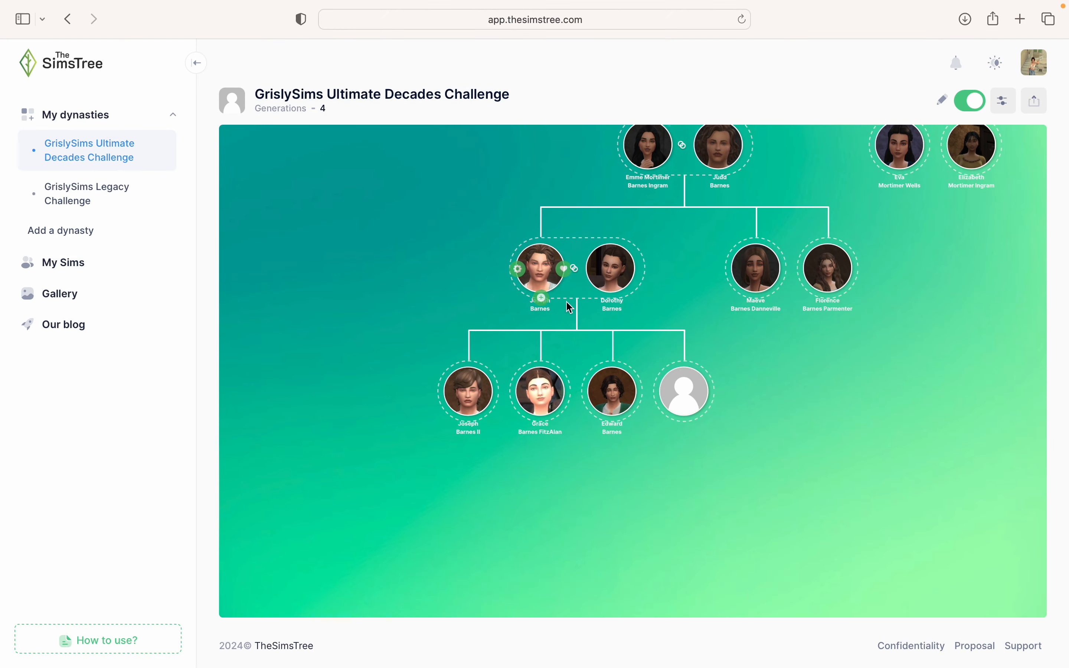
pyautogui.click(668, 394)
pyautogui.click(436, 256)
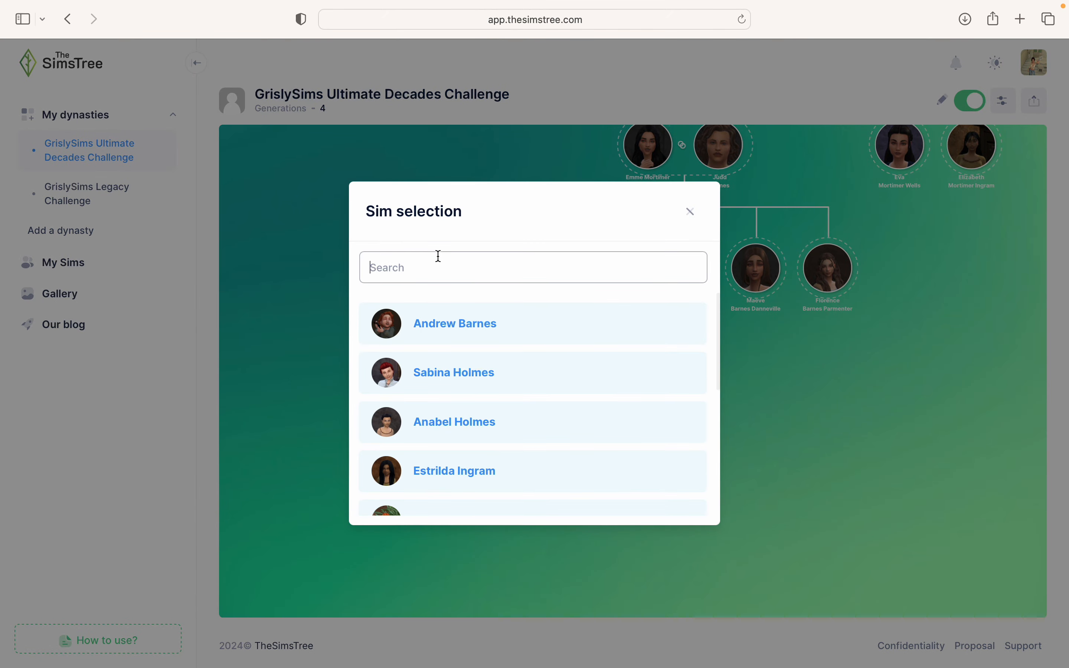
pyautogui.write('L')
pyautogui.write('lisoi')
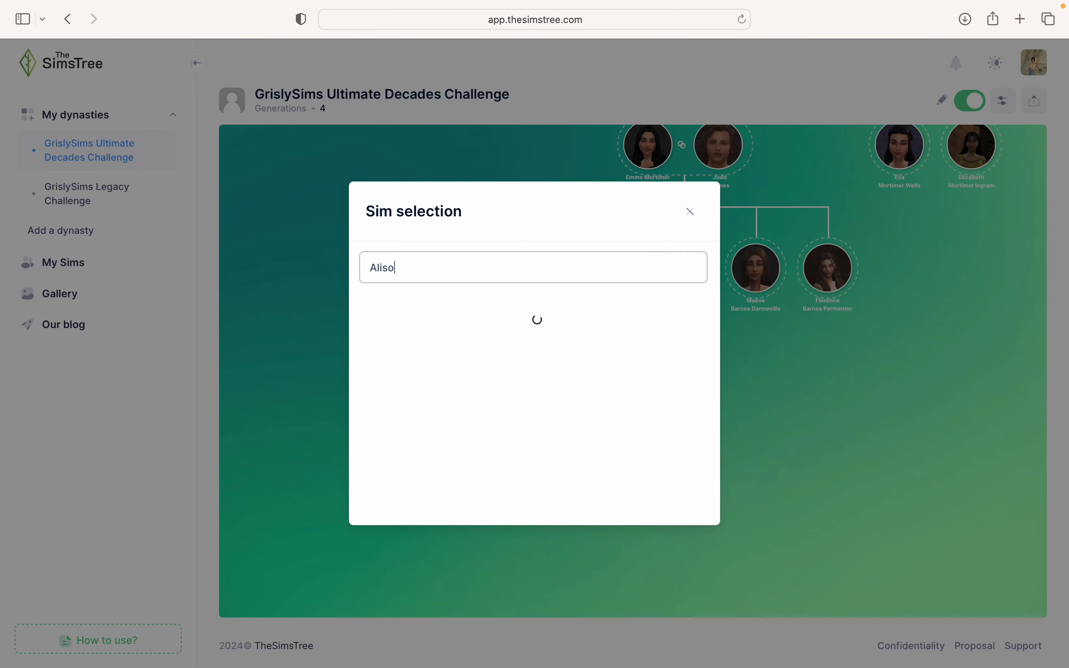
pyautogui.click(436, 324)
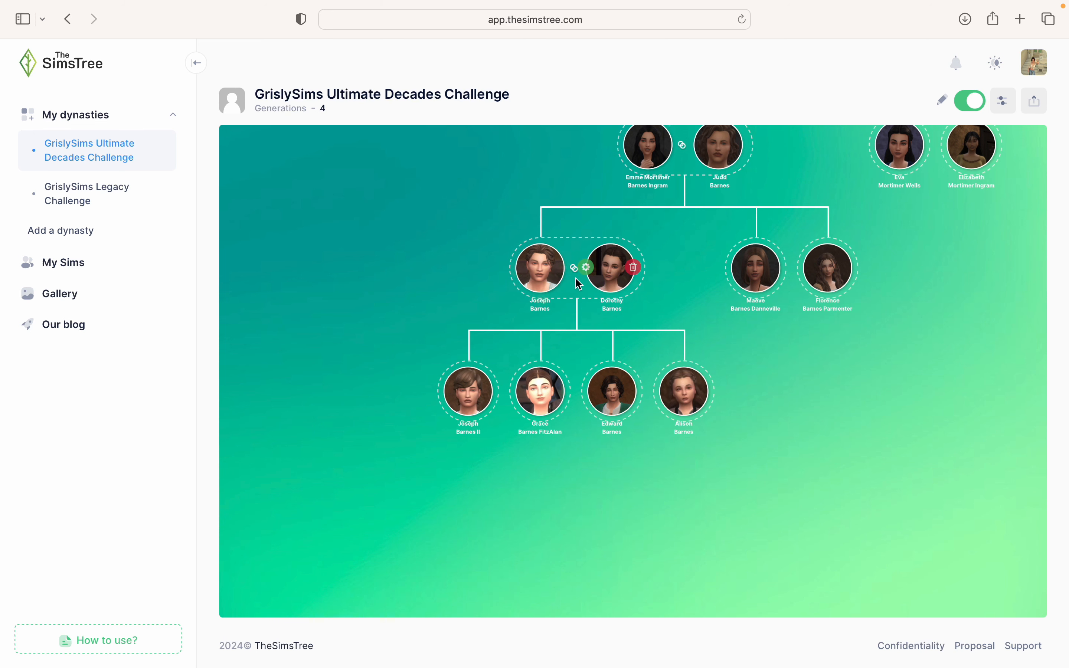
pyautogui.click(541, 299)
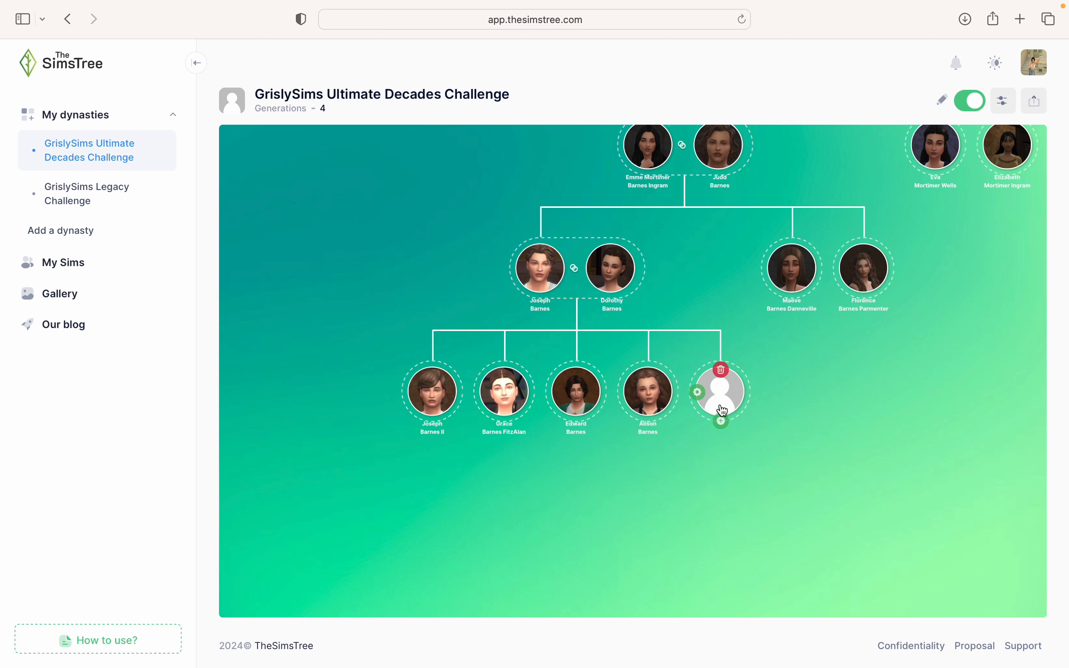
pyautogui.click(705, 400)
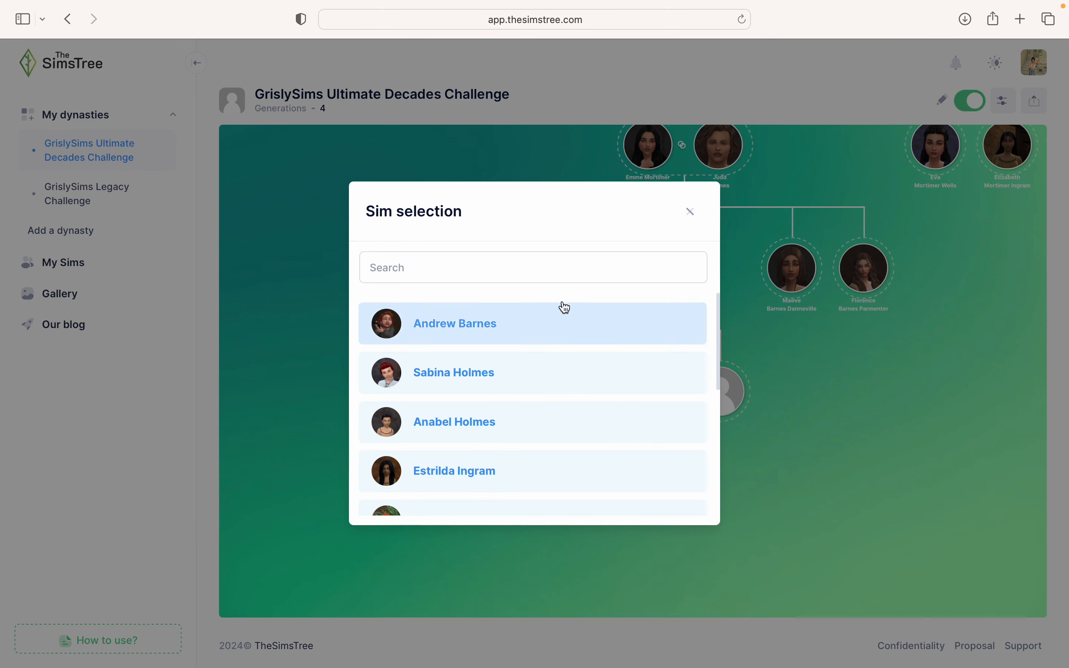
pyautogui.click(543, 274)
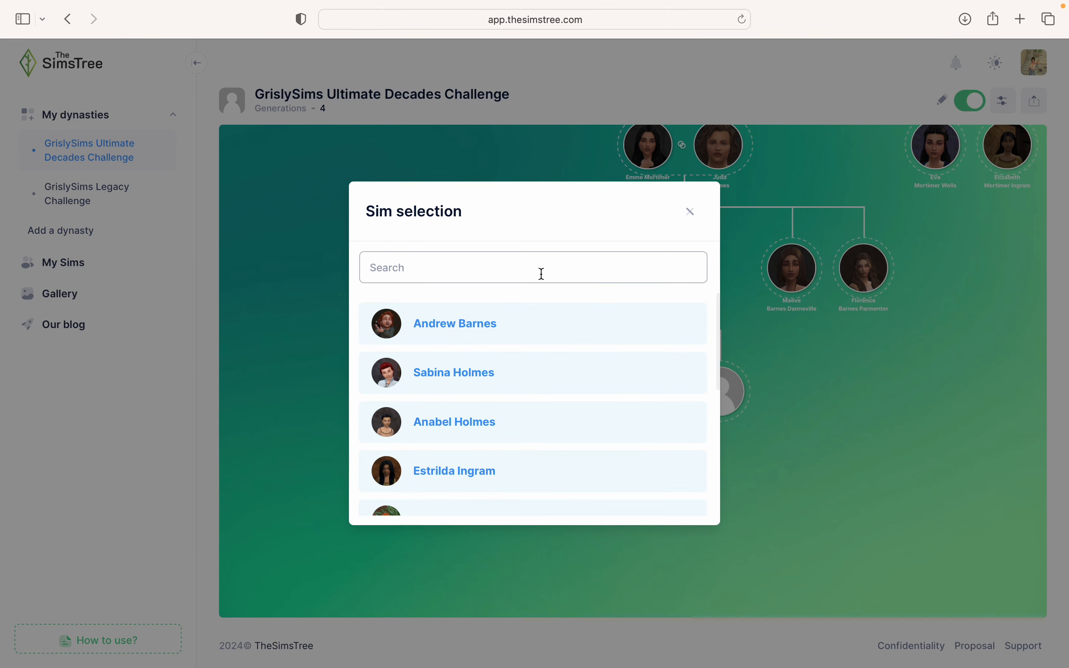
pyautogui.write('Simon')
pyautogui.click(506, 322)
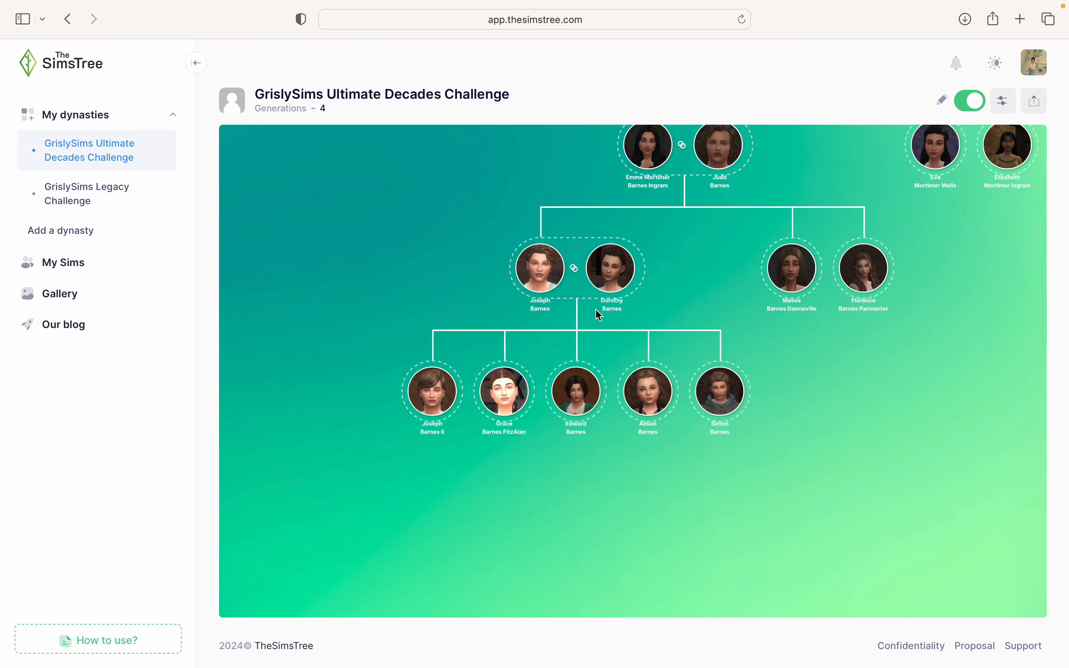
pyautogui.click(541, 297)
pyautogui.click(734, 392)
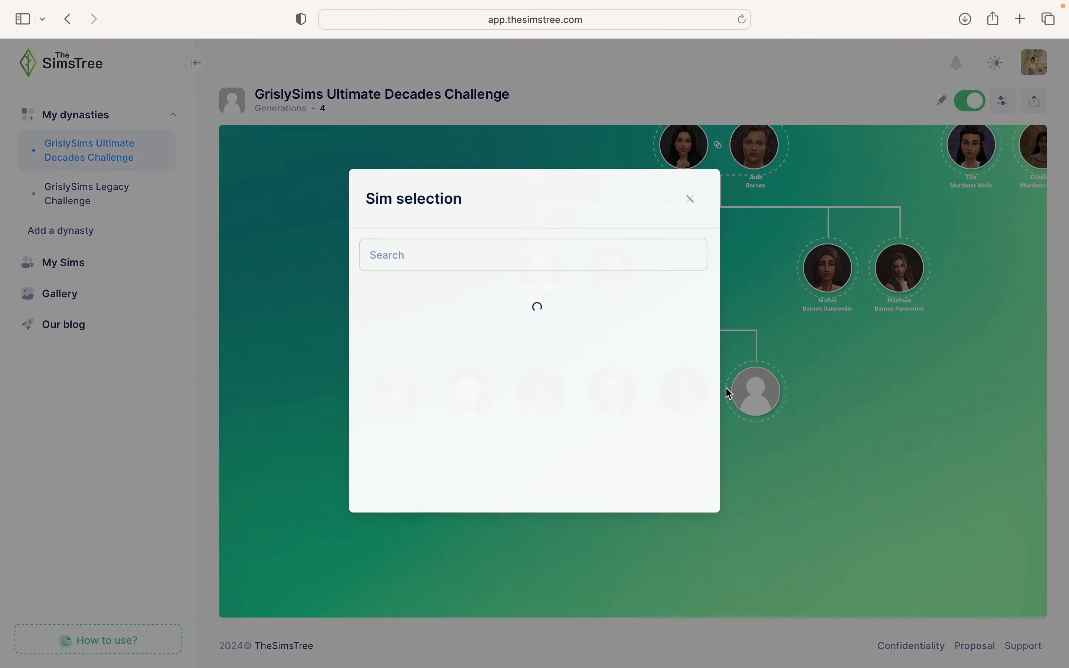
pyautogui.click(443, 262)
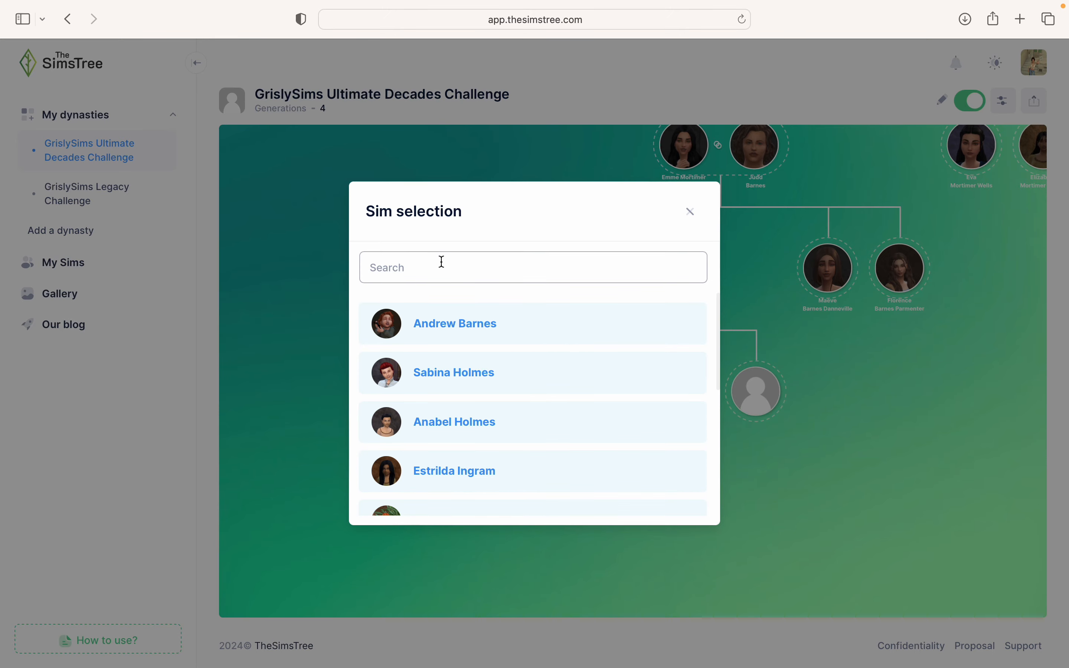
pyautogui.write('Matilda')
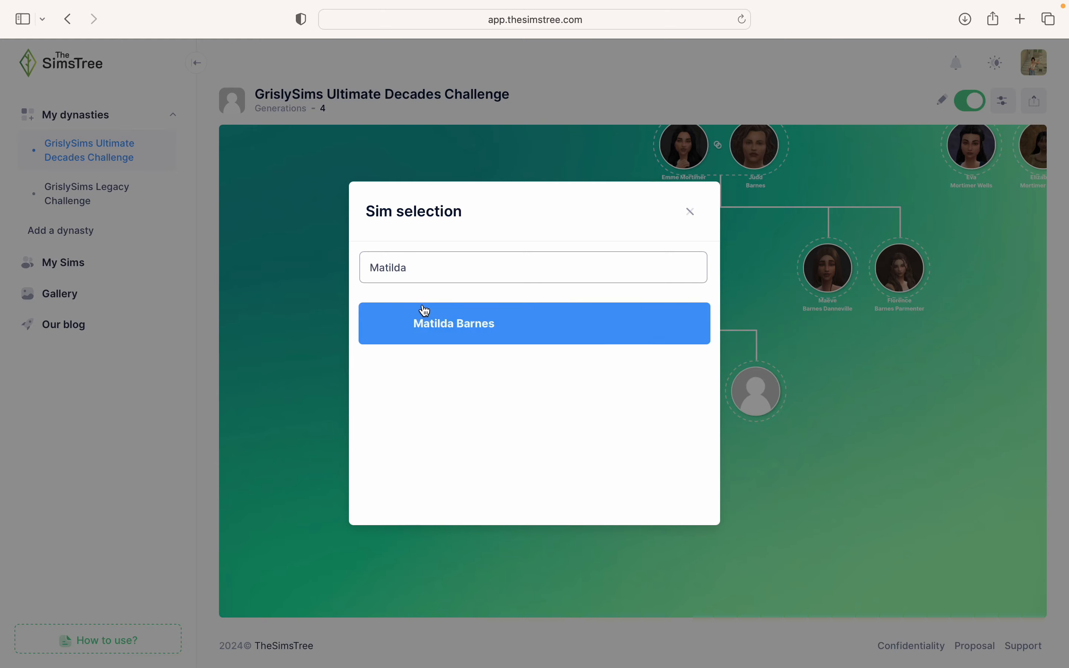
pyautogui.click(417, 323)
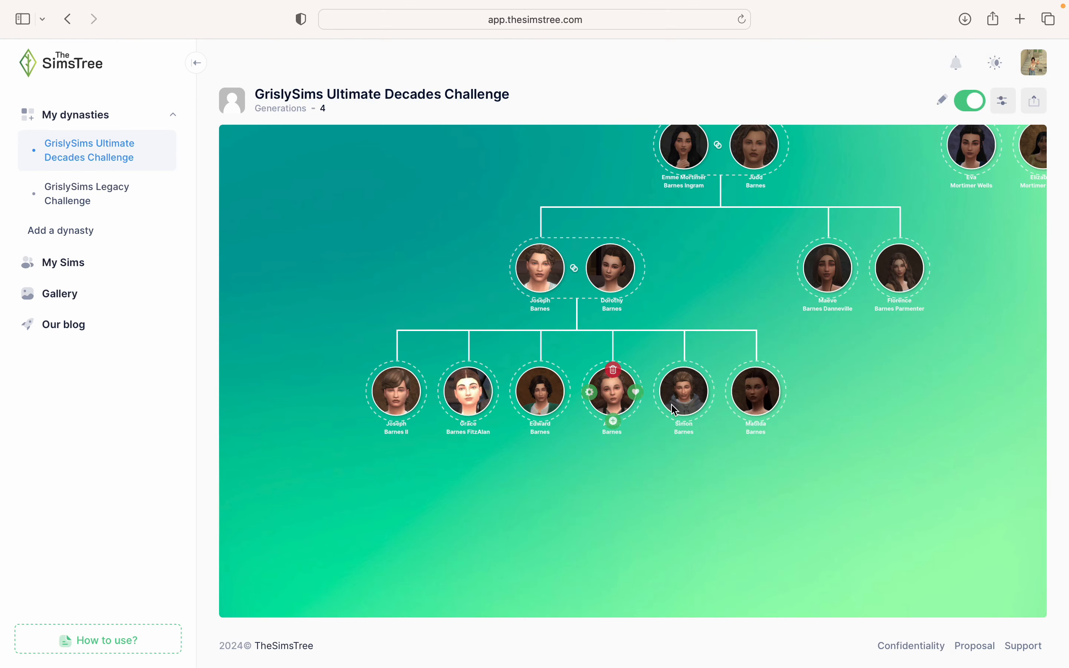
pyautogui.click(543, 298)
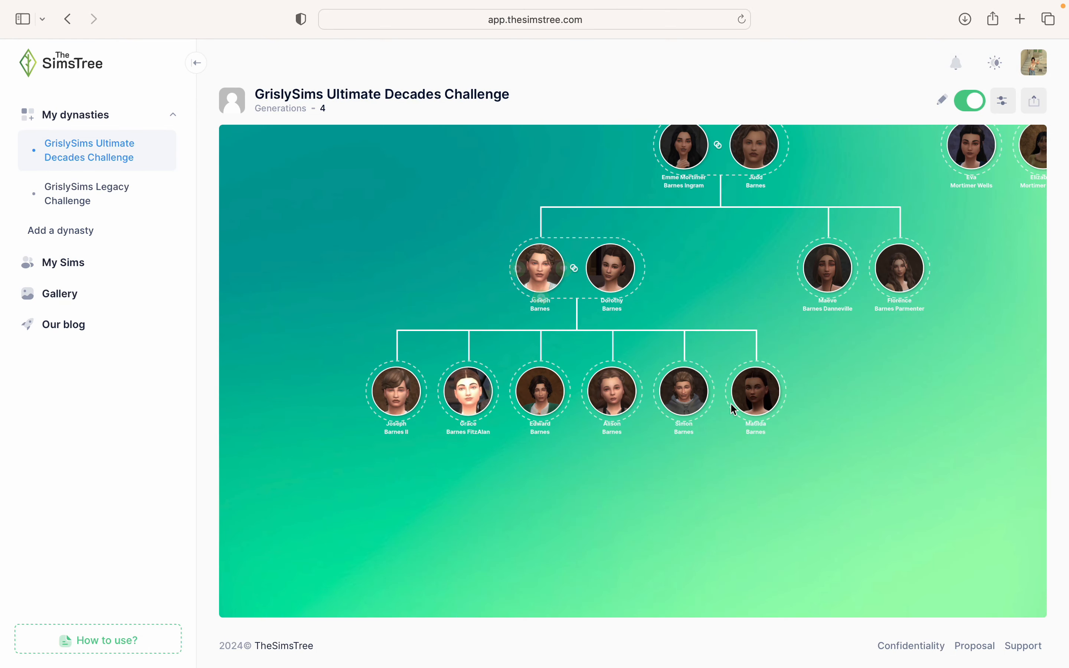
pyautogui.click(771, 391)
pyautogui.click(521, 259)
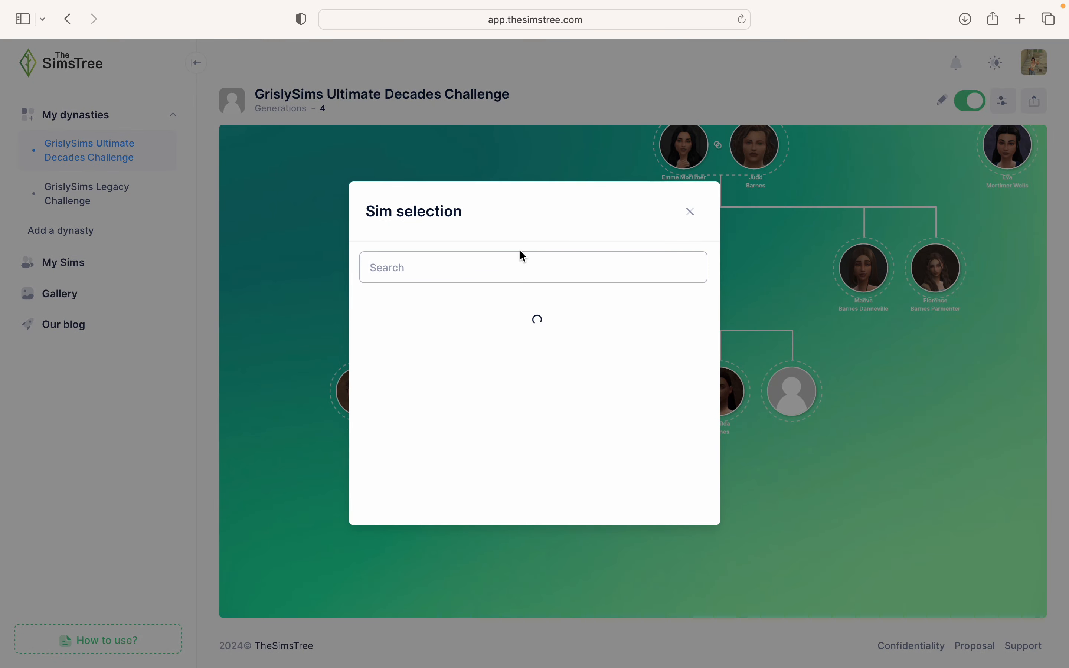
pyautogui.write('Charlotte')
pyautogui.click(528, 323)
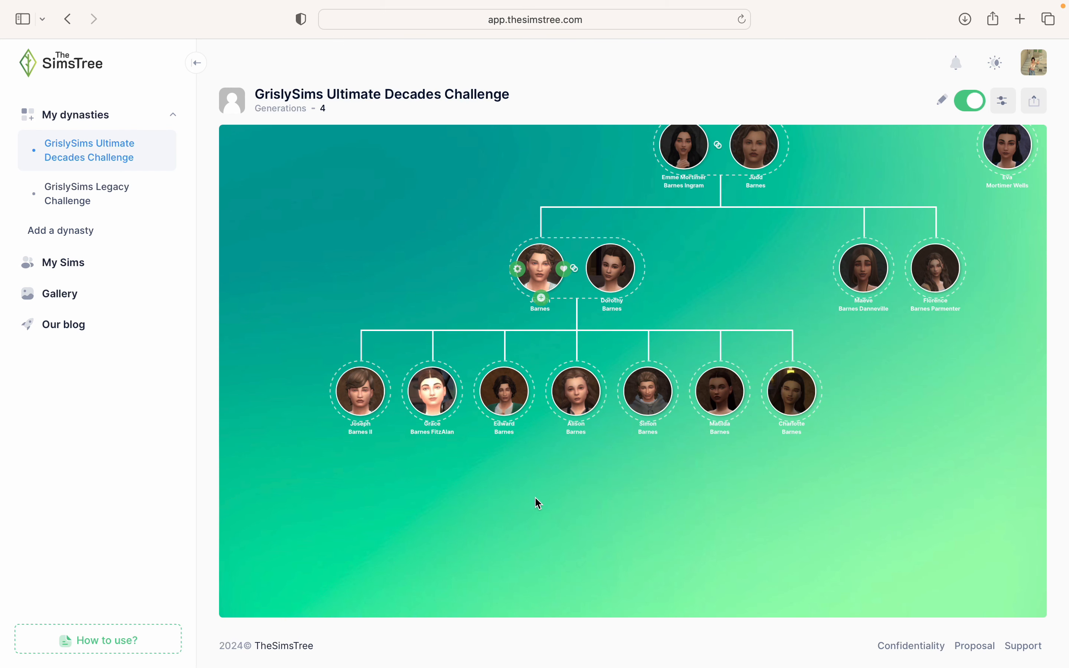
pyautogui.moveTo(539, 504); pyautogui.dragTo(640, 423)
pyautogui.scroll(2, 640, 423)
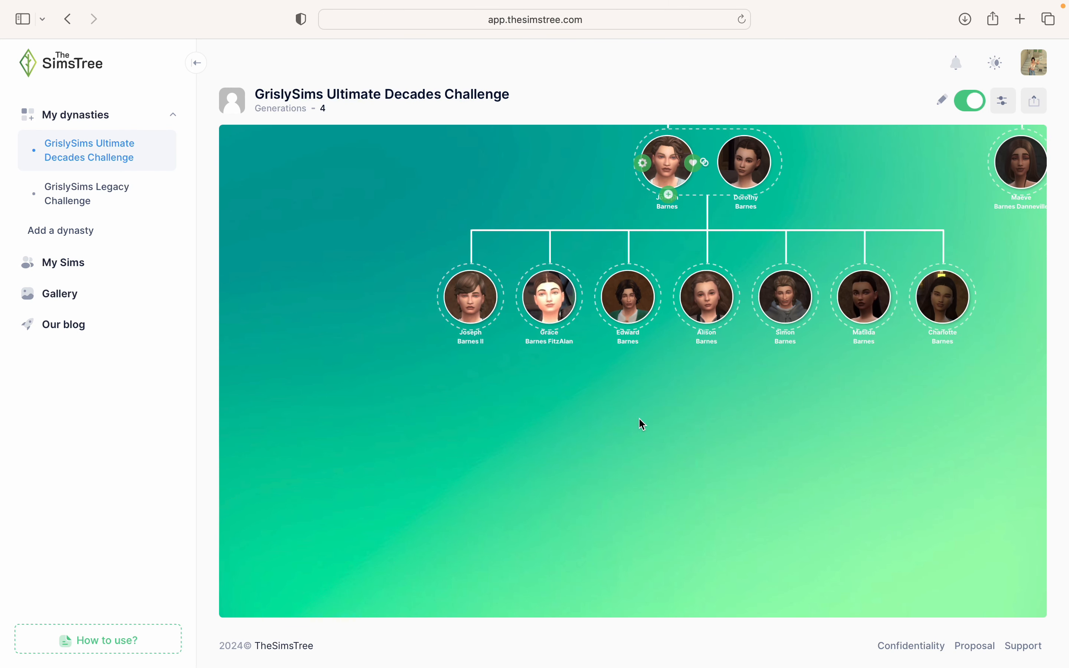
pyautogui.moveTo(520, 390); pyautogui.dragTo(566, 446)
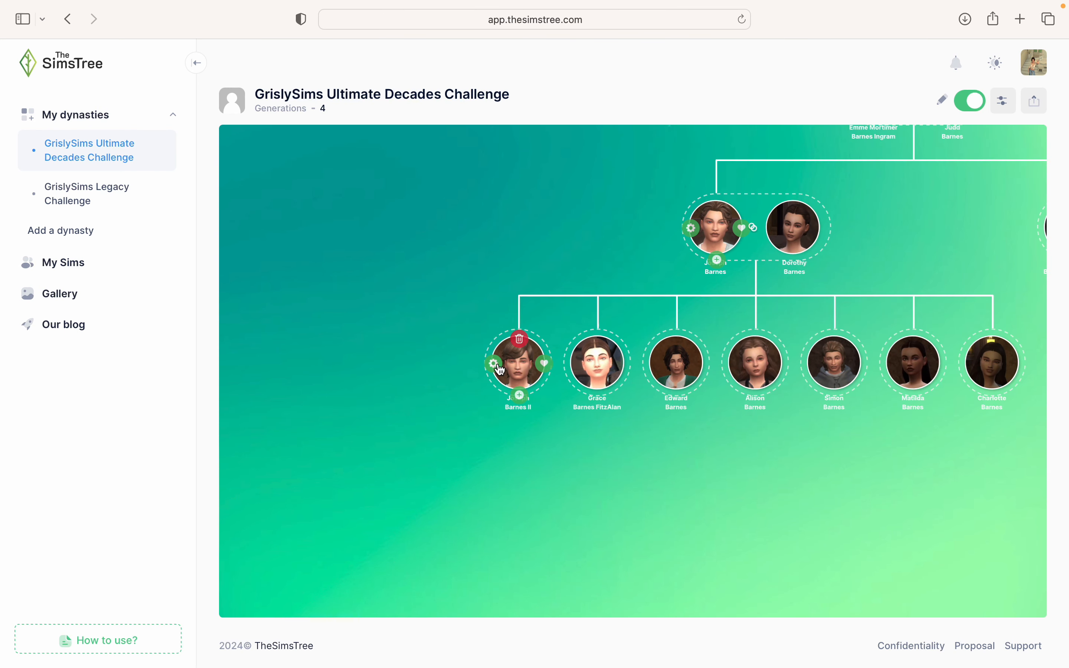
pyautogui.click(545, 363)
pyautogui.click(511, 163)
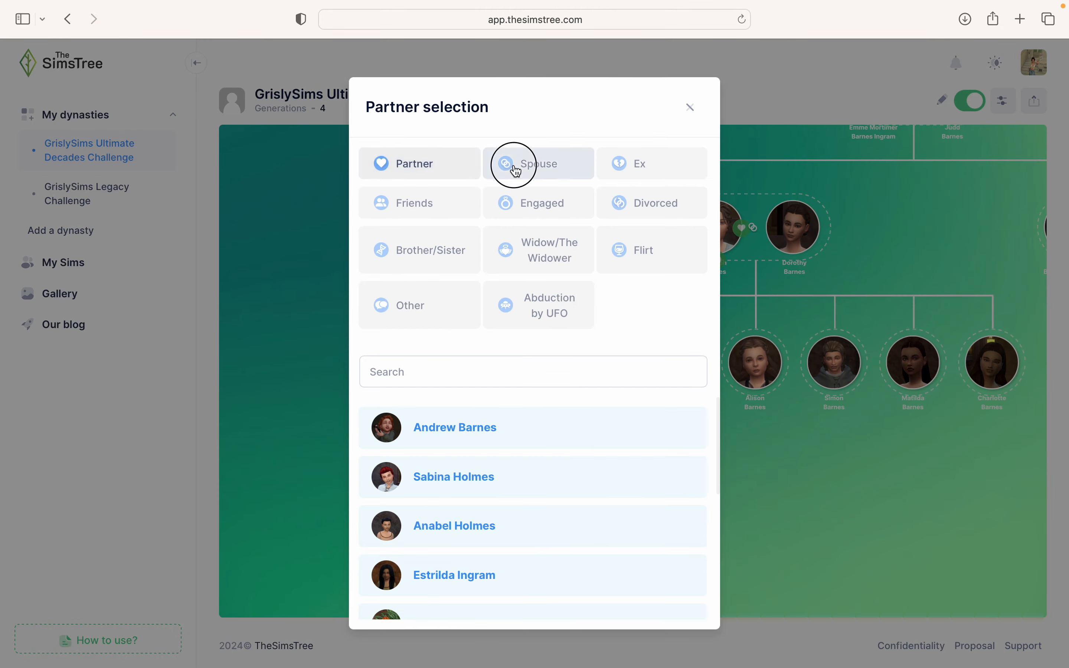
pyautogui.click(388, 369)
pyautogui.write('Leona')
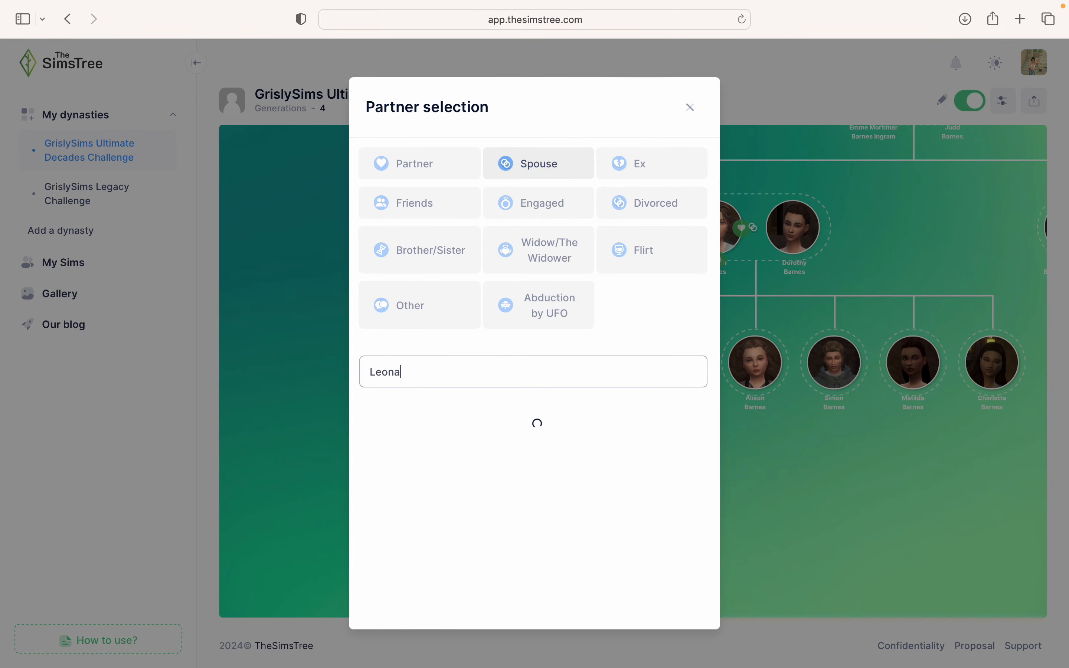
pyautogui.click(381, 446)
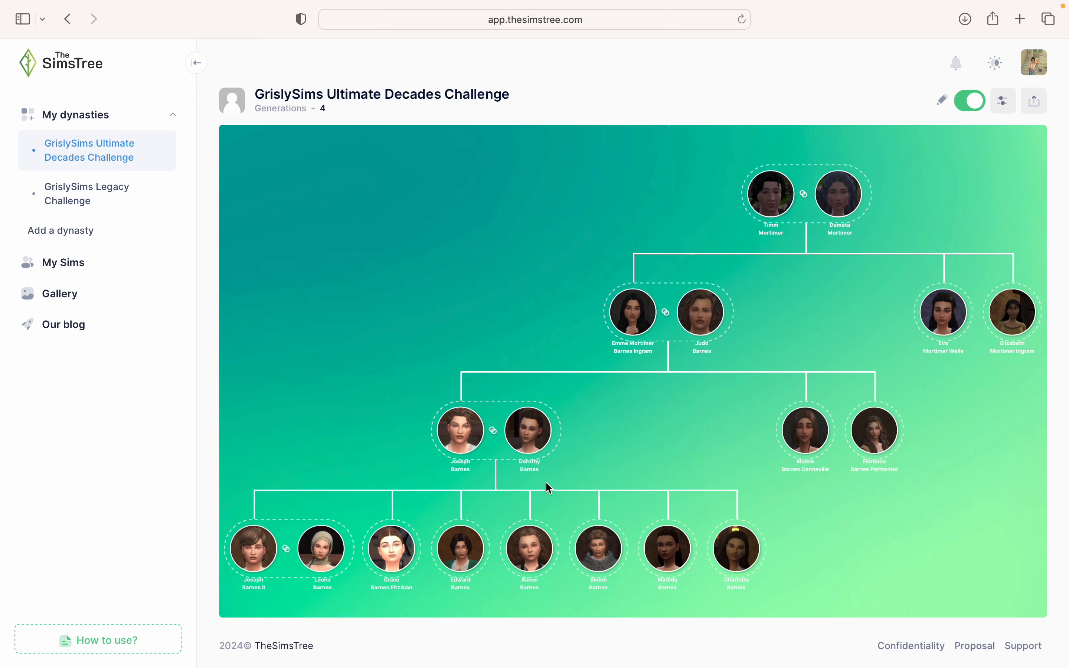
pyautogui.moveTo(550, 489); pyautogui.dragTo(804, 279)
pyautogui.moveTo(568, 313)
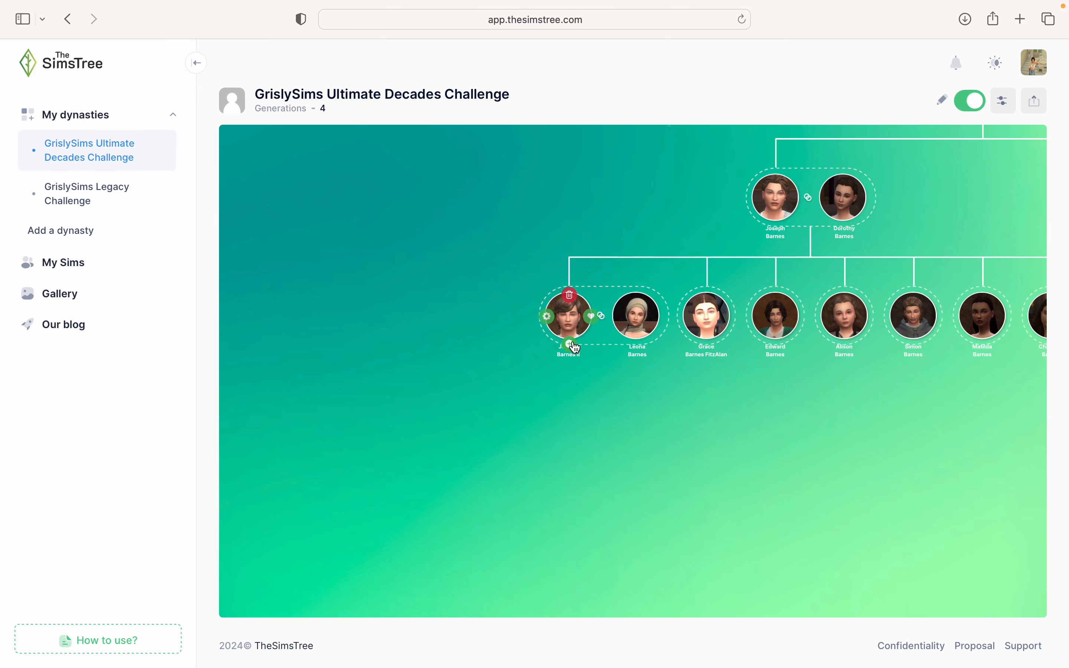
pyautogui.click(573, 345)
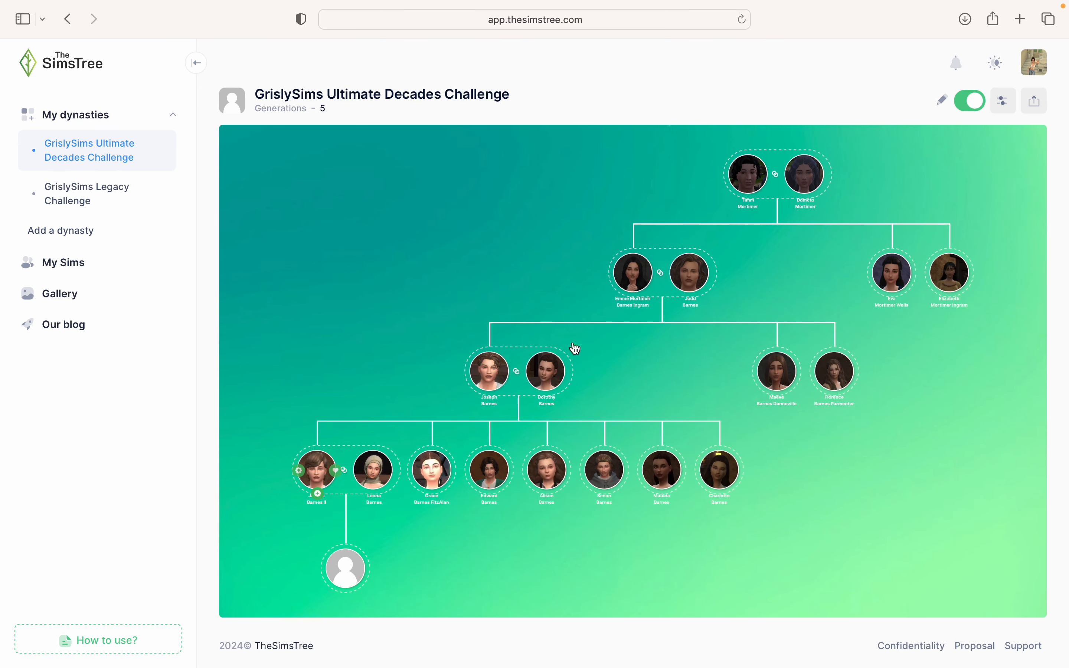
pyautogui.click(349, 570)
pyautogui.click(508, 279)
pyautogui.write('l')
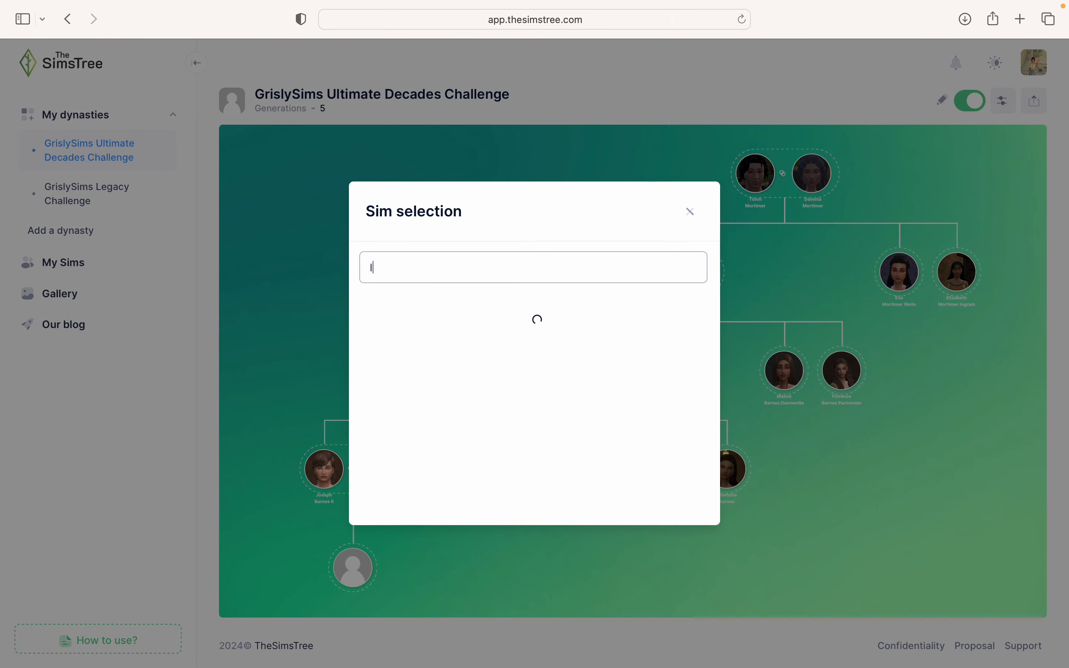
pyautogui.write('da')
pyautogui.click(460, 326)
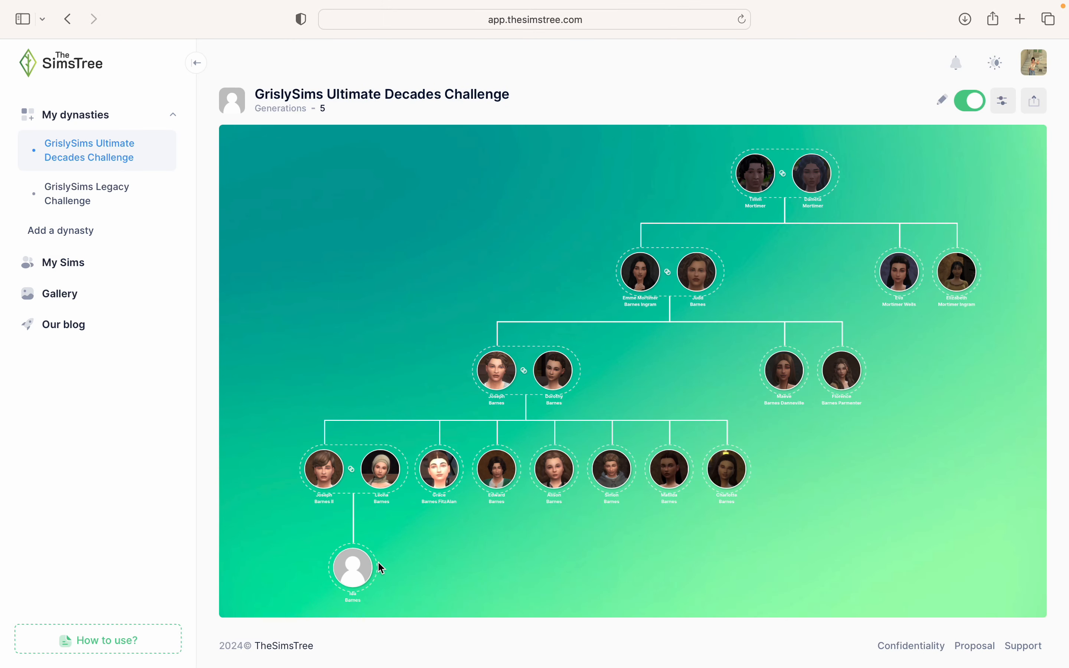
pyautogui.click(323, 502)
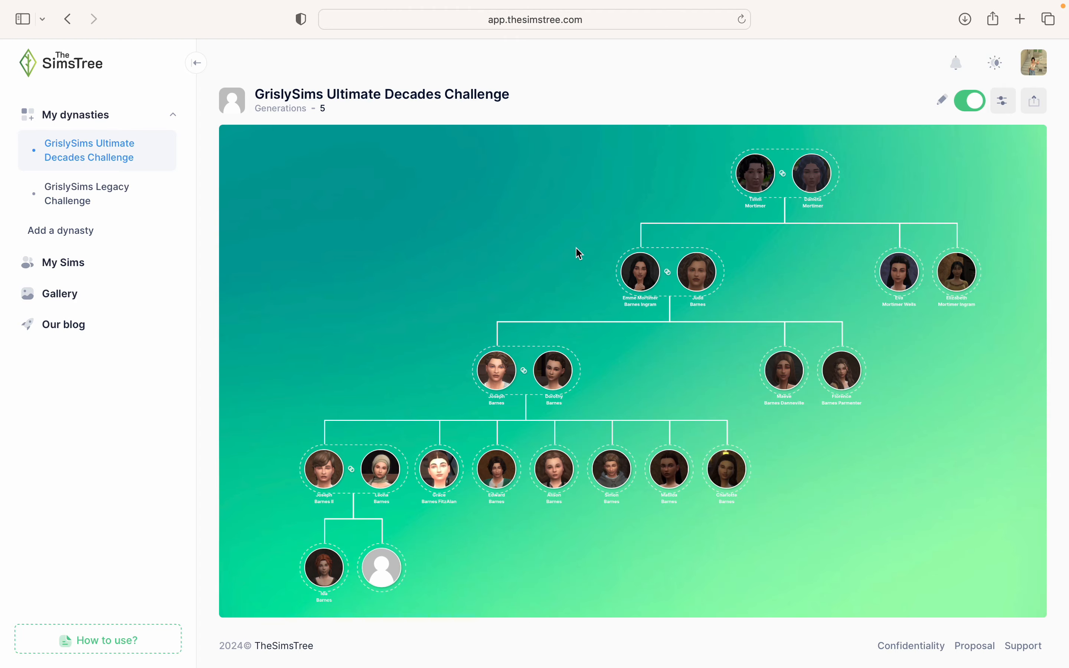
pyautogui.click(377, 569)
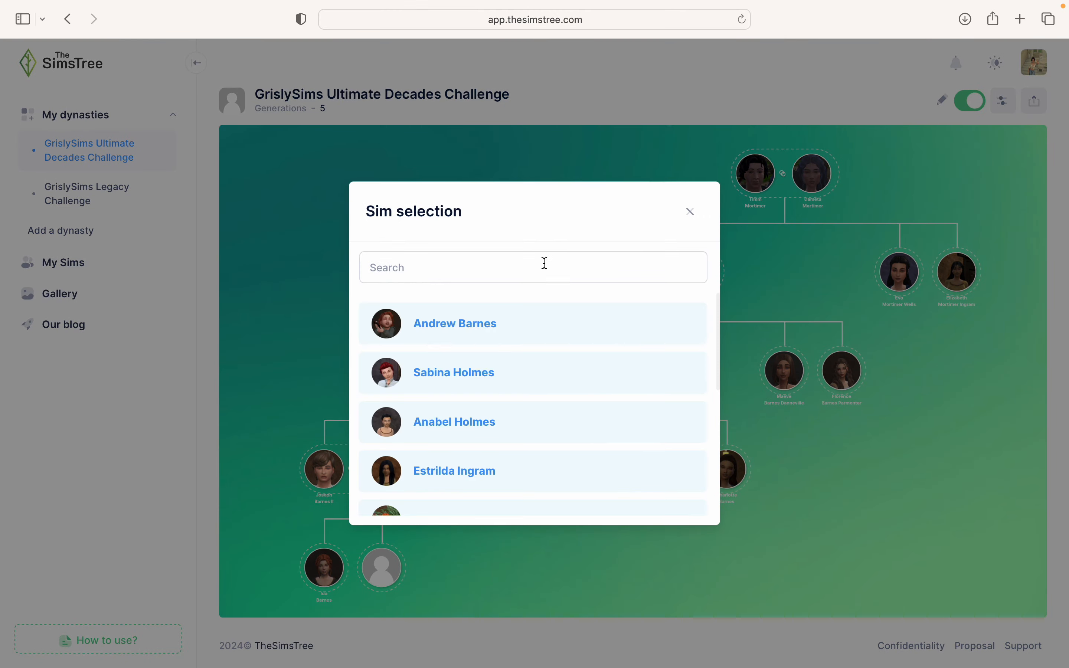
pyautogui.click(489, 322)
pyautogui.click(462, 588)
pyautogui.moveTo(462, 588); pyautogui.dragTo(486, 566)
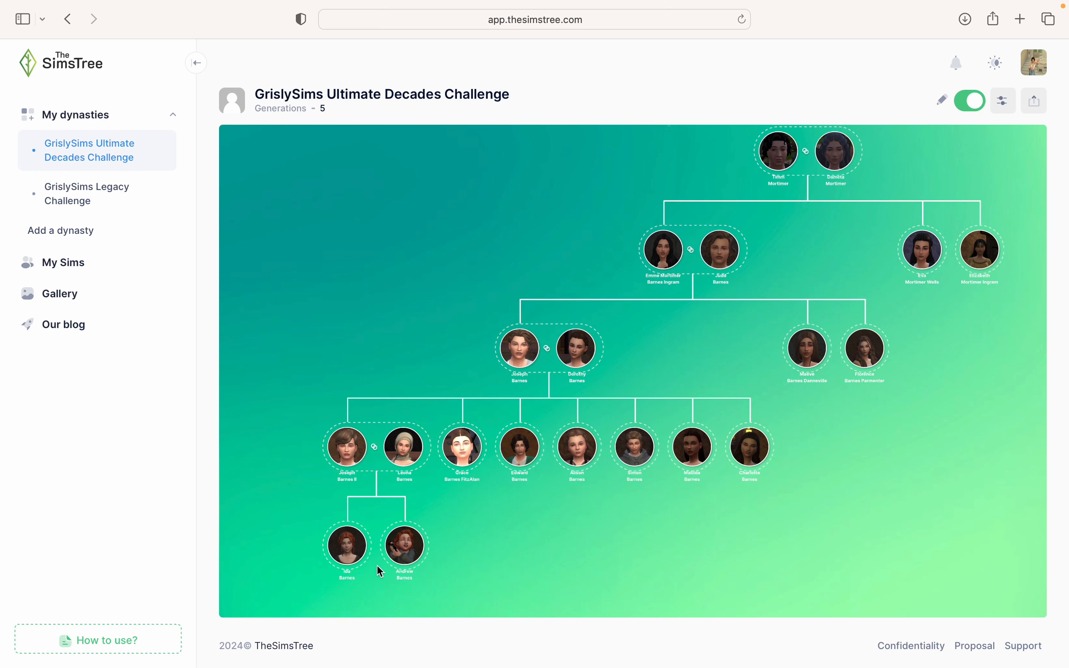
pyautogui.moveTo(522, 457)
pyautogui.moveTo(481, 522); pyautogui.dragTo(573, 355)
pyautogui.scroll(3, 558, 379)
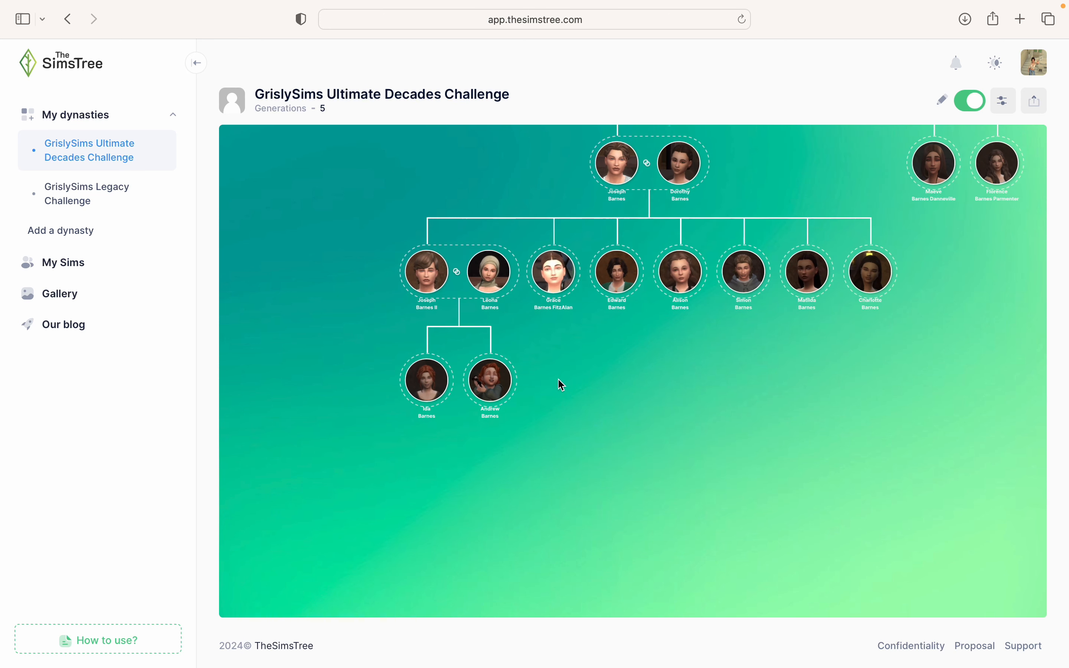
pyautogui.scroll(2, 558, 378)
pyautogui.moveTo(606, 404); pyautogui.dragTo(623, 541)
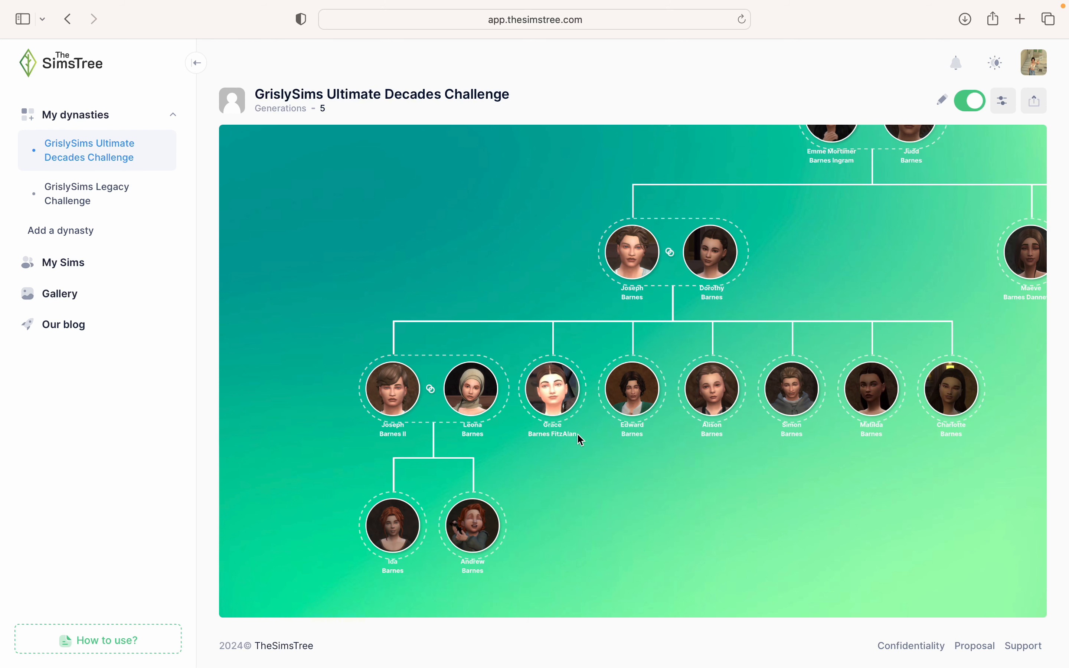
pyautogui.moveTo(548, 401)
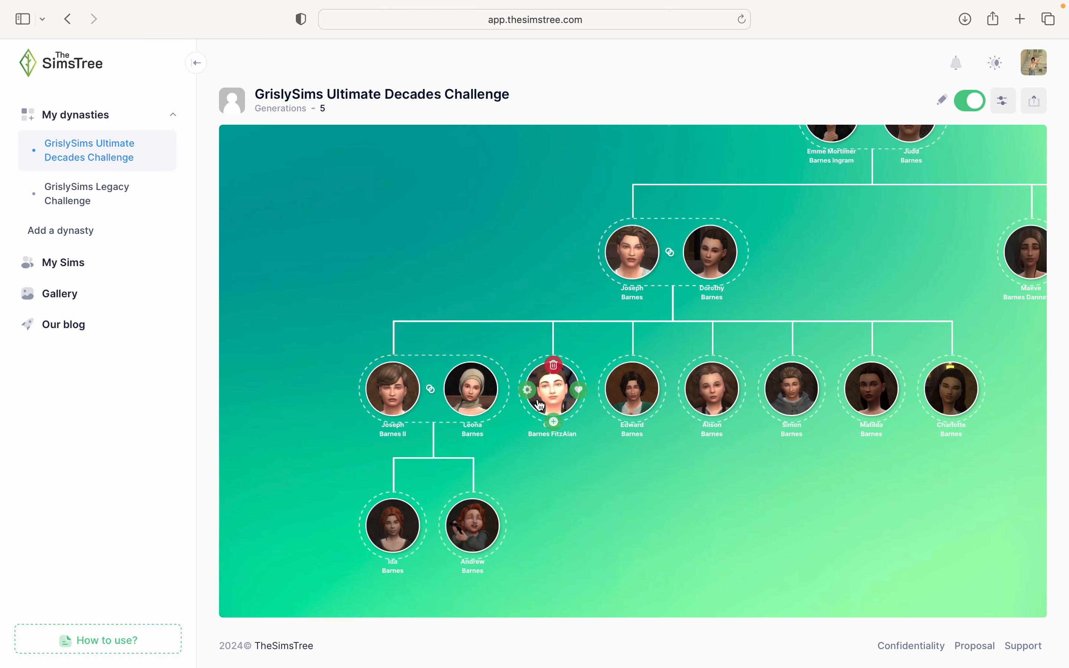
pyautogui.click(530, 397)
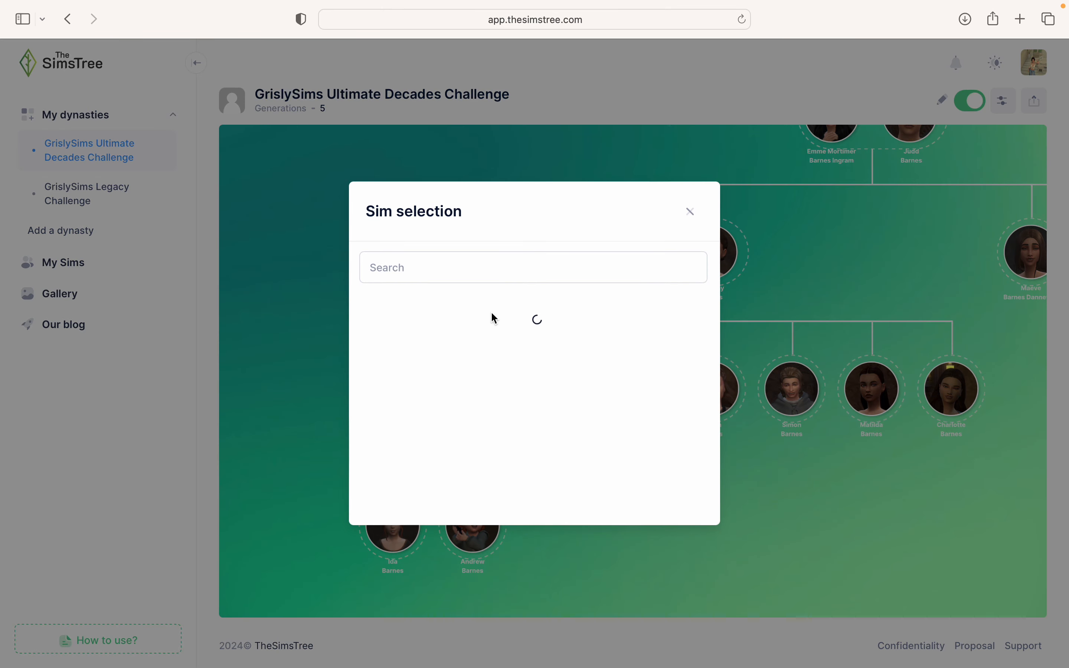
pyautogui.click(473, 274)
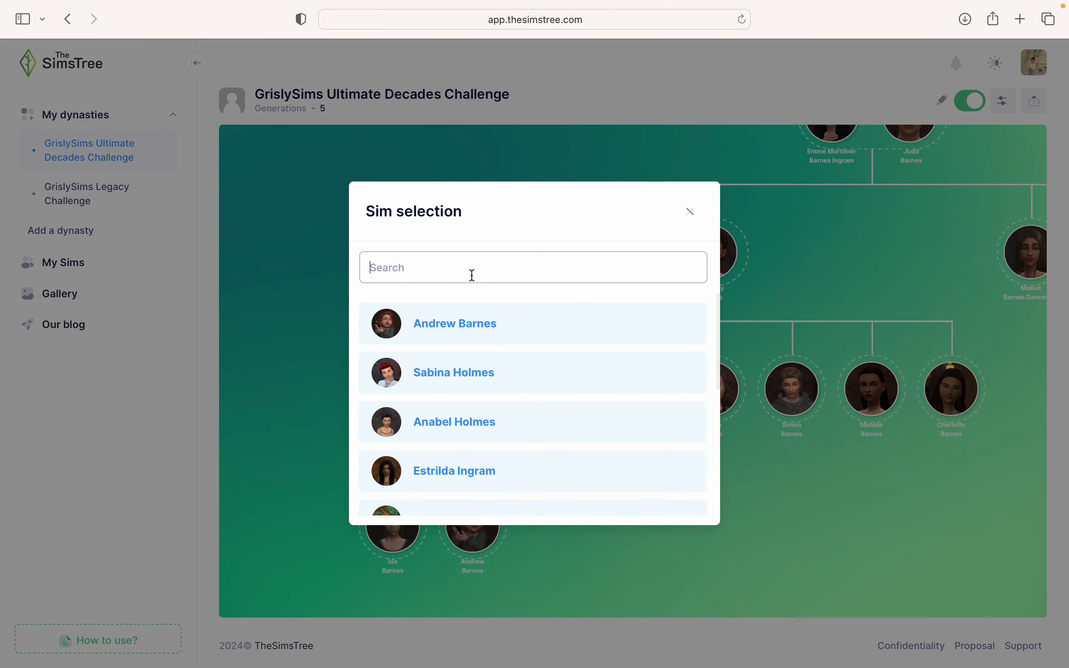
pyautogui.write('Sampson')
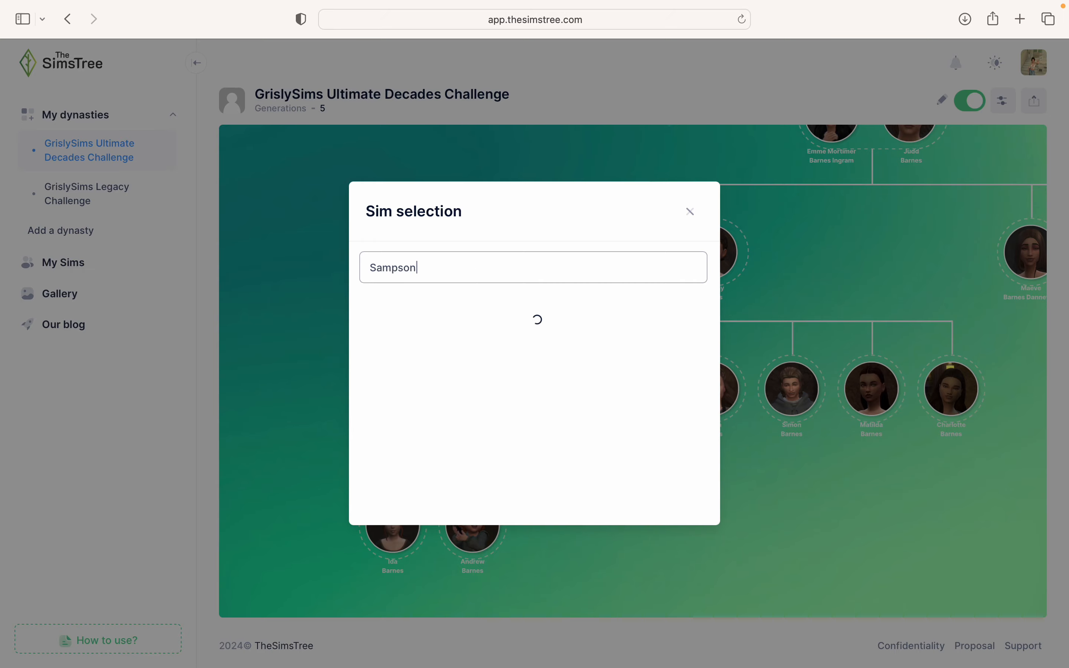
pyautogui.click(472, 346)
pyautogui.moveTo(554, 410)
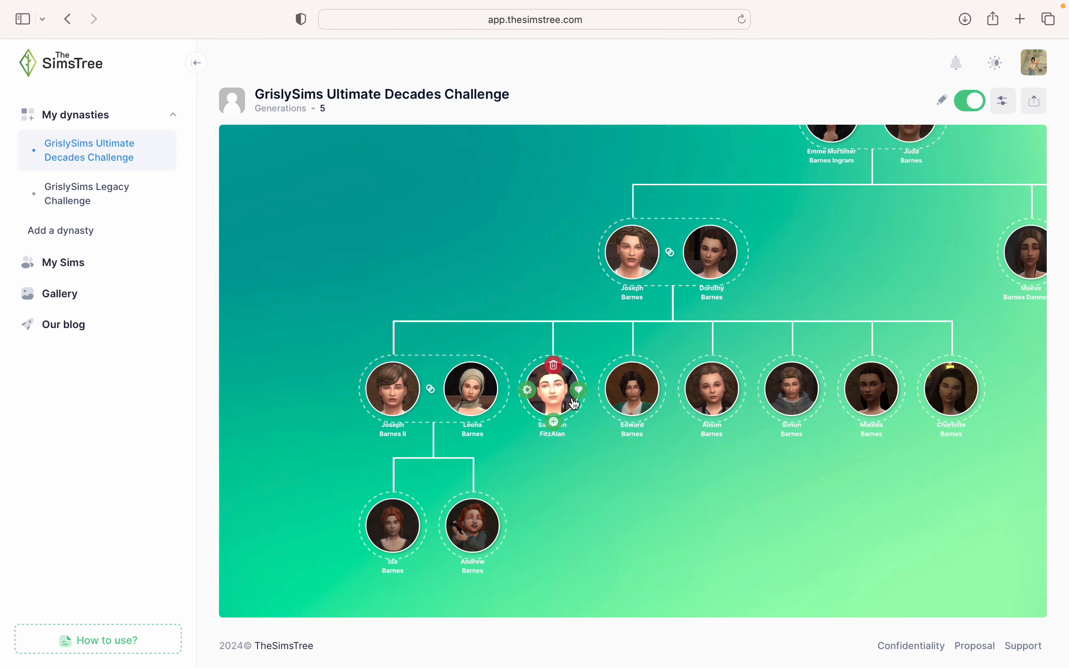
pyautogui.click(528, 390)
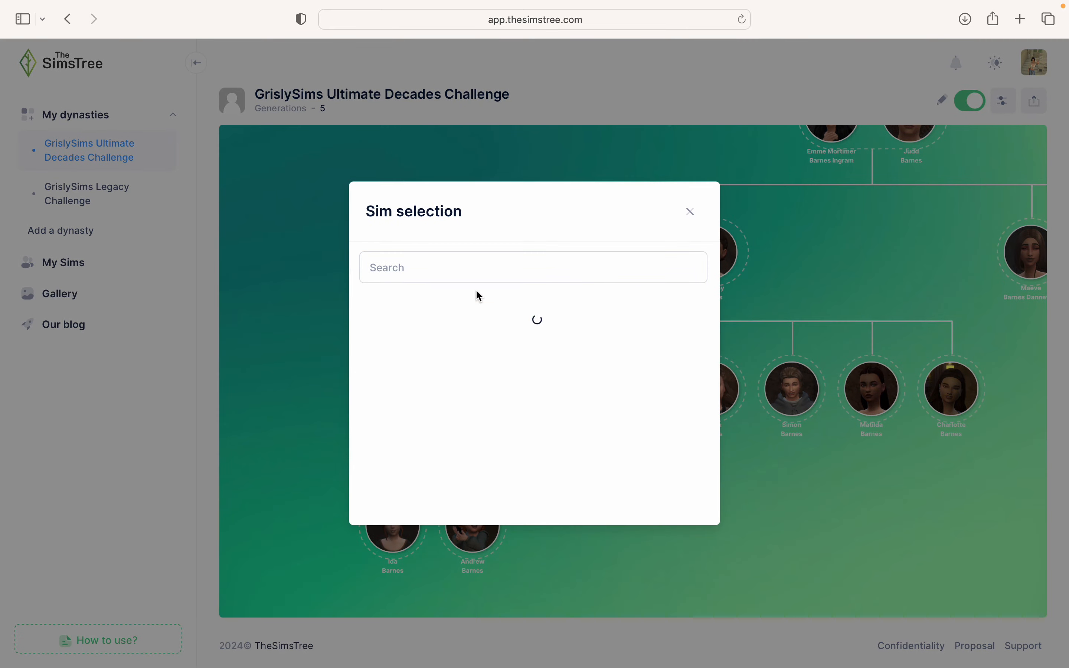
pyautogui.click(447, 267)
pyautogui.write('grace')
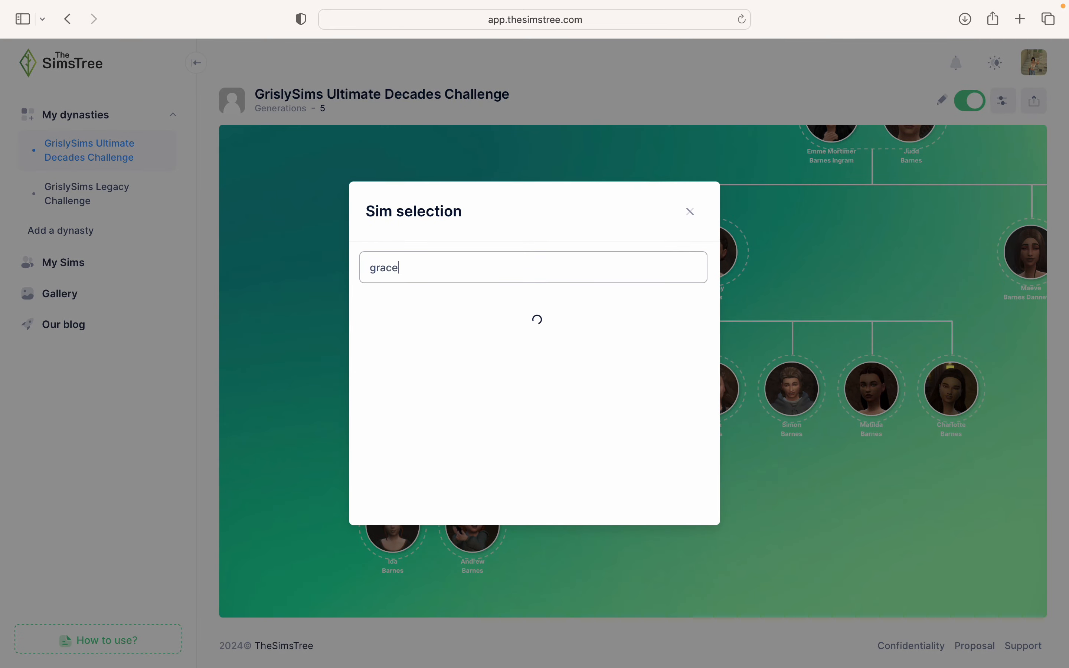
pyautogui.click(432, 309)
pyautogui.click(579, 394)
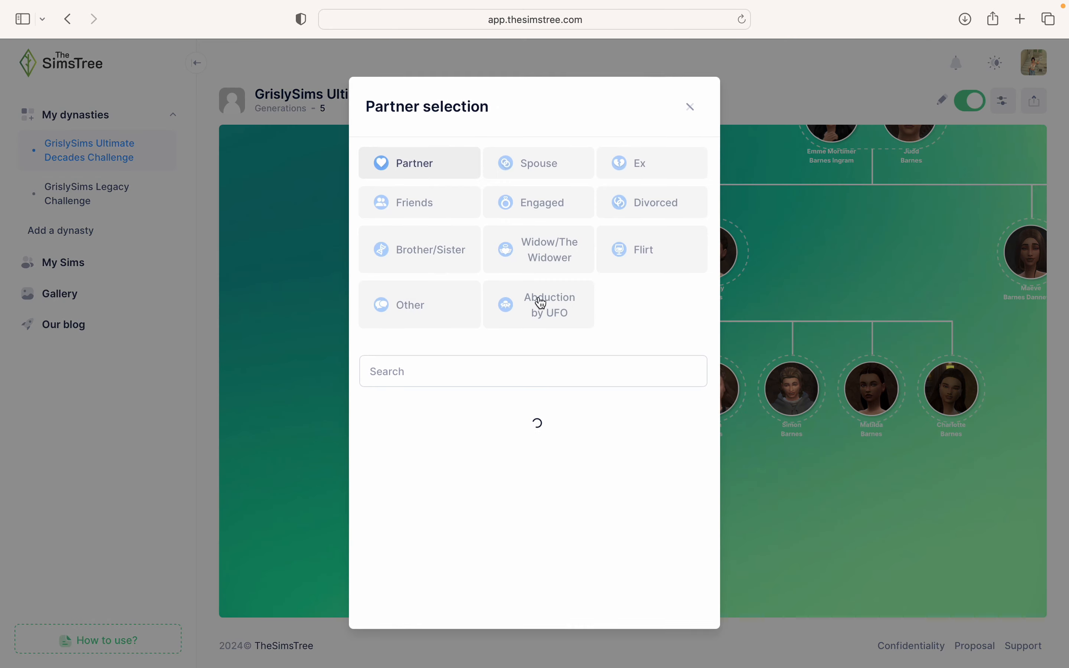
pyautogui.click(524, 170)
pyautogui.click(432, 379)
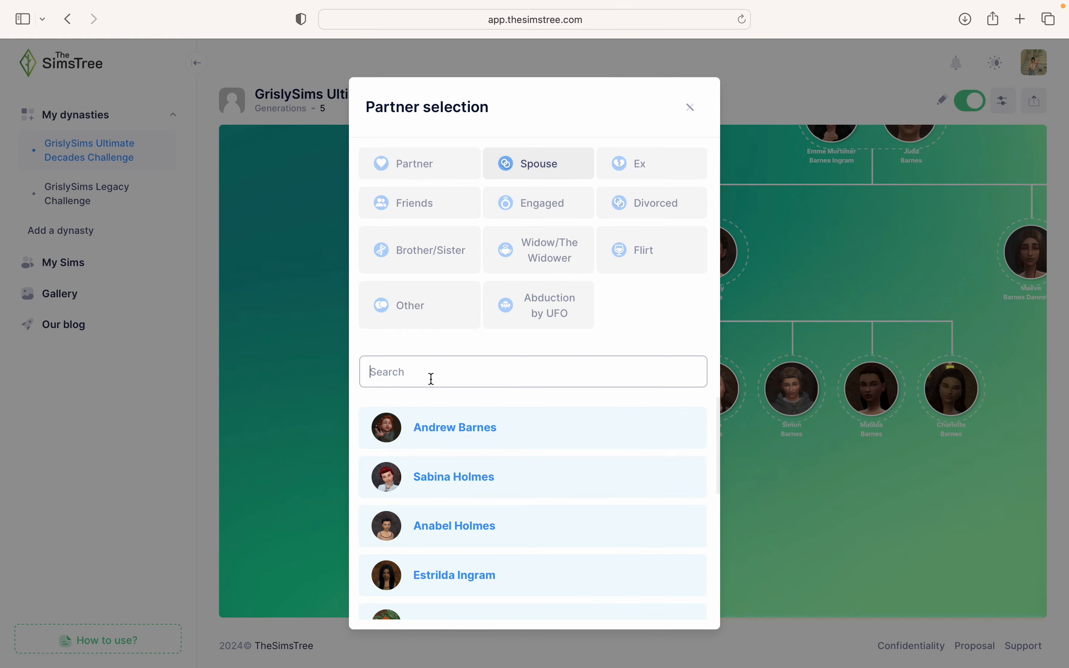
pyautogui.write('Sampson')
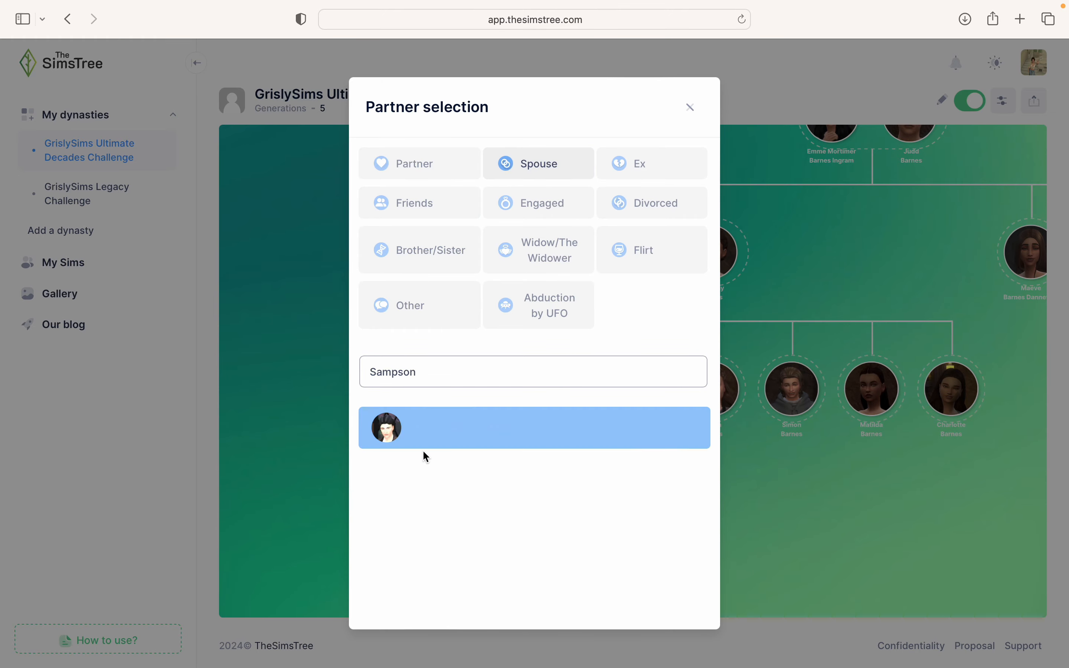
pyautogui.click(436, 440)
pyautogui.click(608, 537)
# - Pan the tree to review Grace's siblings
pyautogui.moveTo(607, 537); pyautogui.dragTo(607, 503)
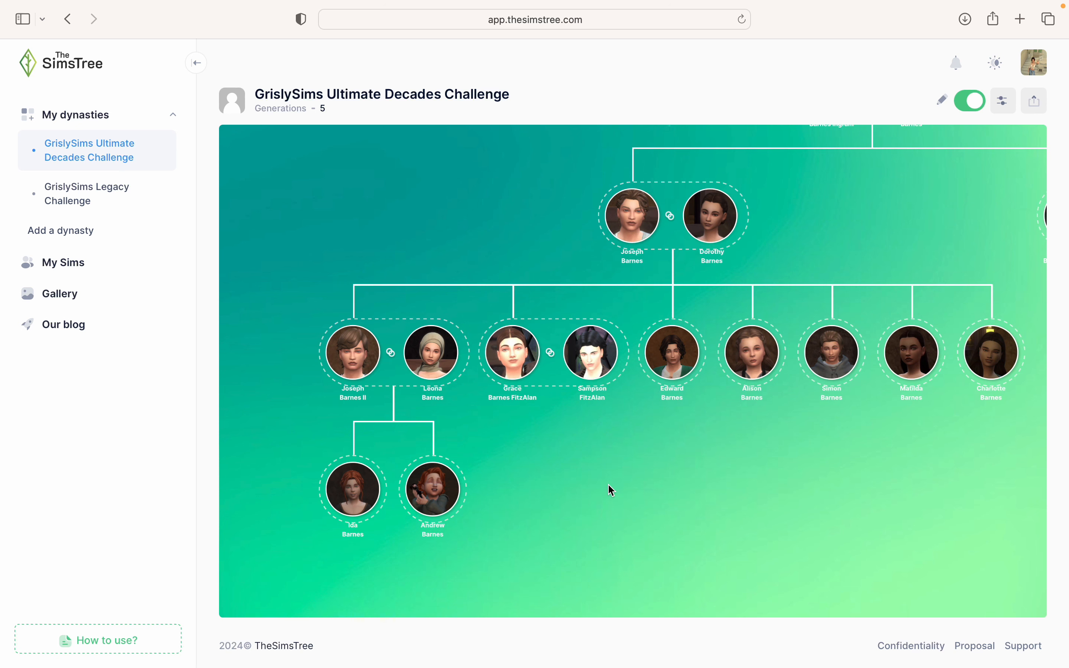
pyautogui.moveTo(751, 511); pyautogui.dragTo(570, 517)
pyautogui.moveTo(489, 369)
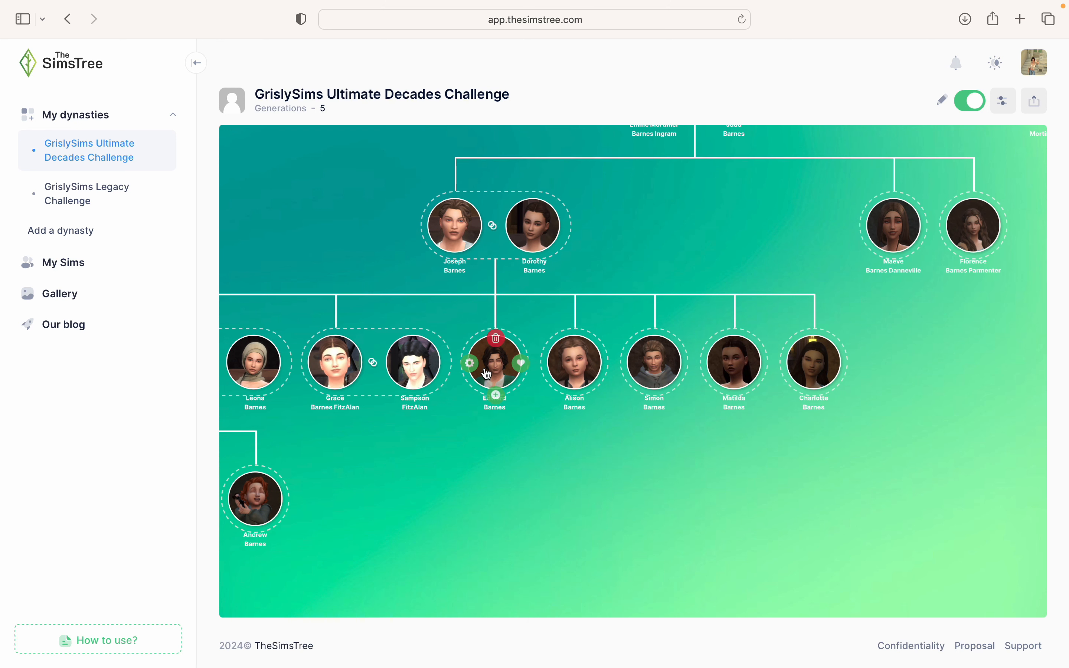
pyautogui.moveTo(575, 363)
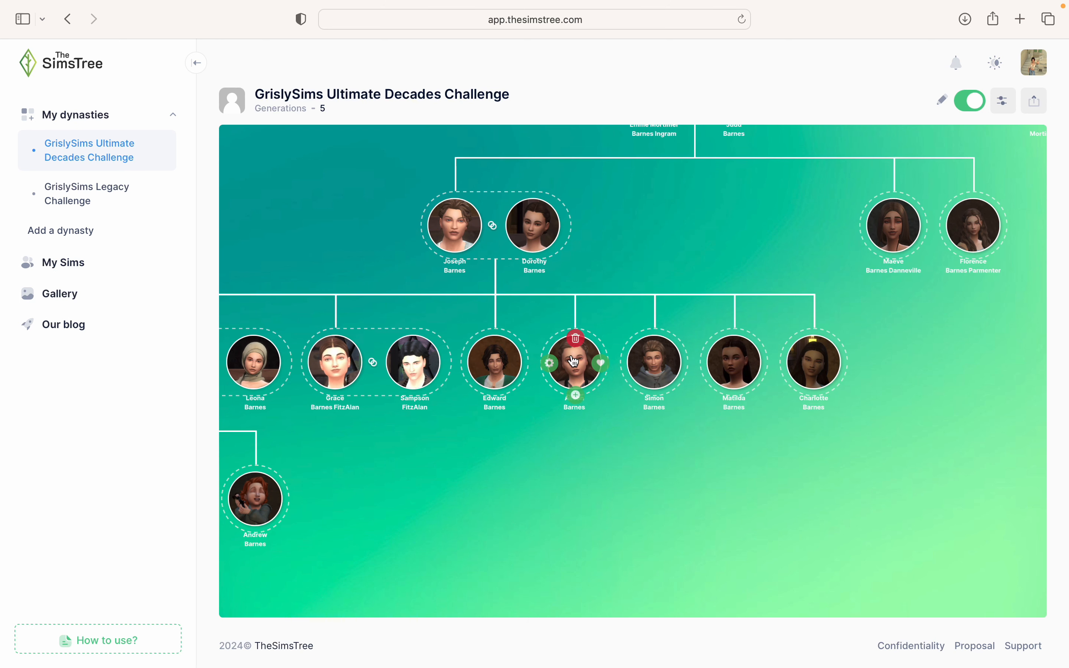
pyautogui.moveTo(654, 369)
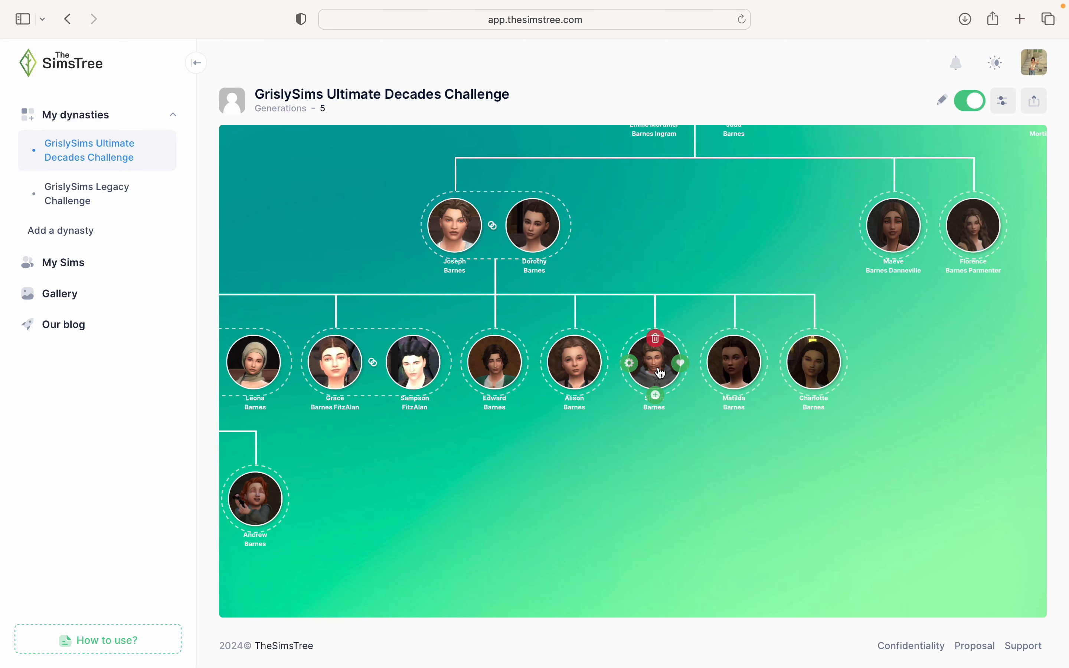
pyautogui.moveTo(753, 386)
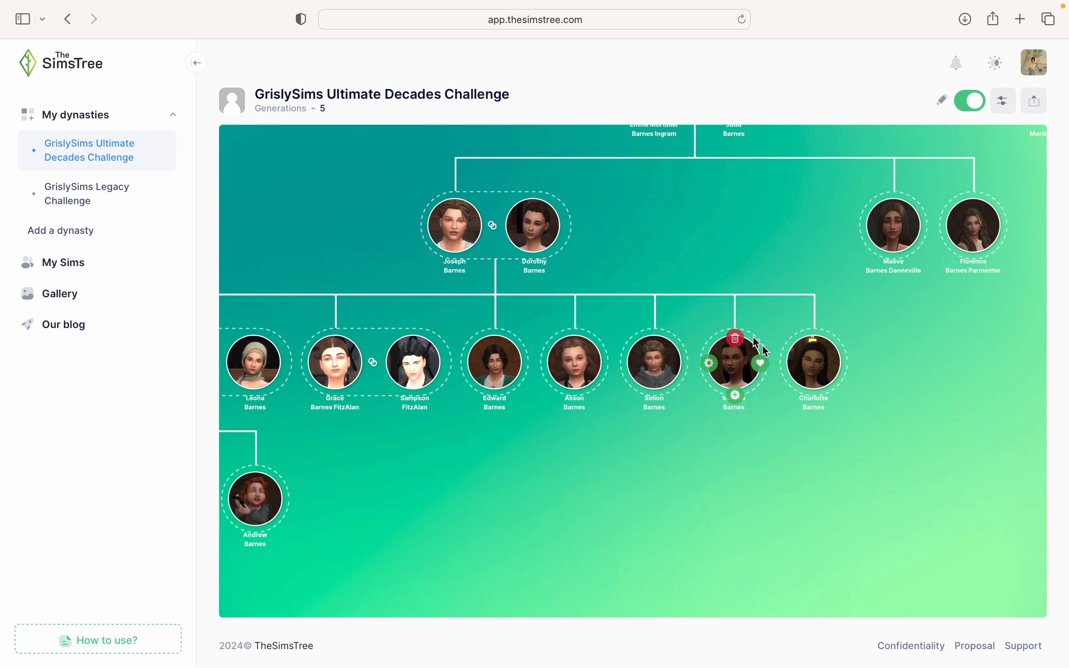
pyautogui.moveTo(560, 504); pyautogui.dragTo(507, 590)
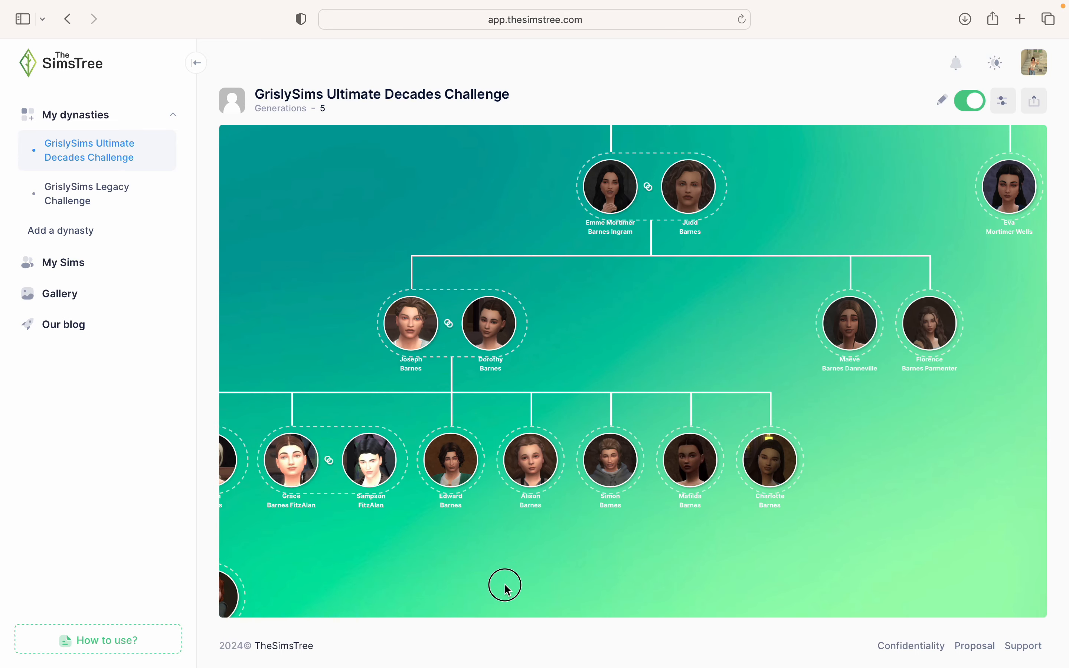
# - Add Cassian Danneville as Maeve's spouse
pyautogui.moveTo(623, 319); pyautogui.dragTo(484, 332)
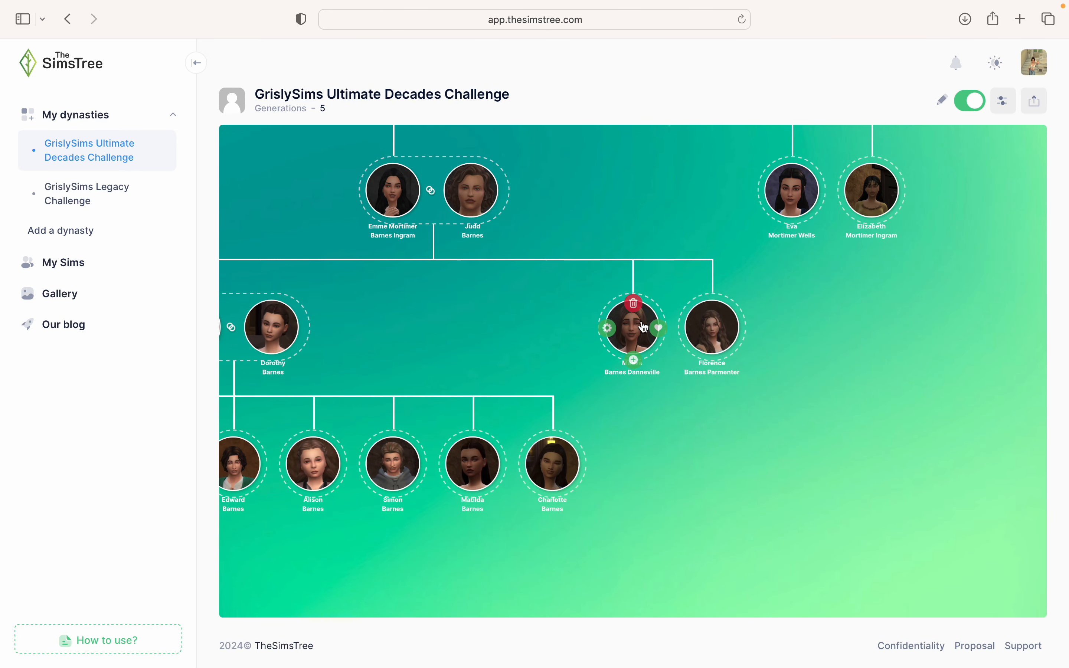
pyautogui.click(659, 328)
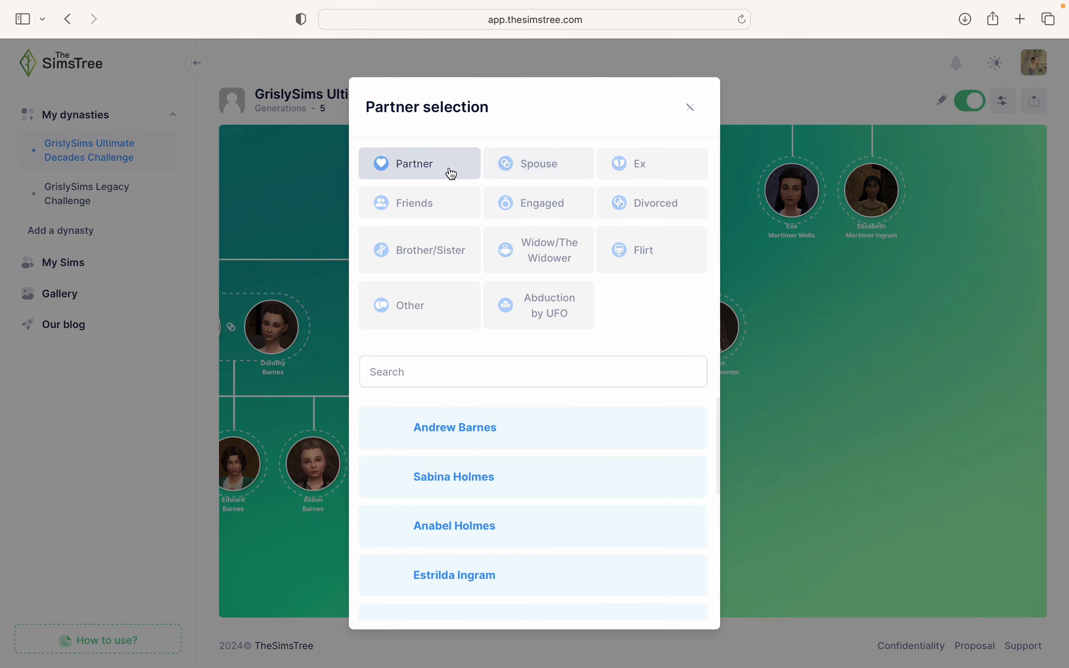
pyautogui.click(511, 179)
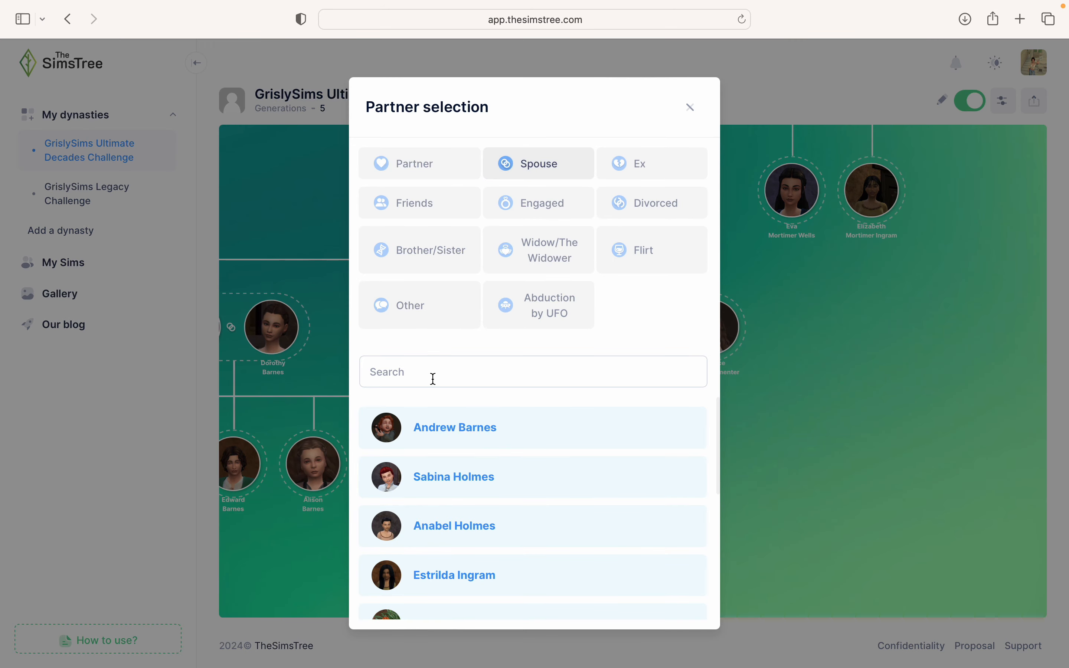
pyautogui.click(433, 378)
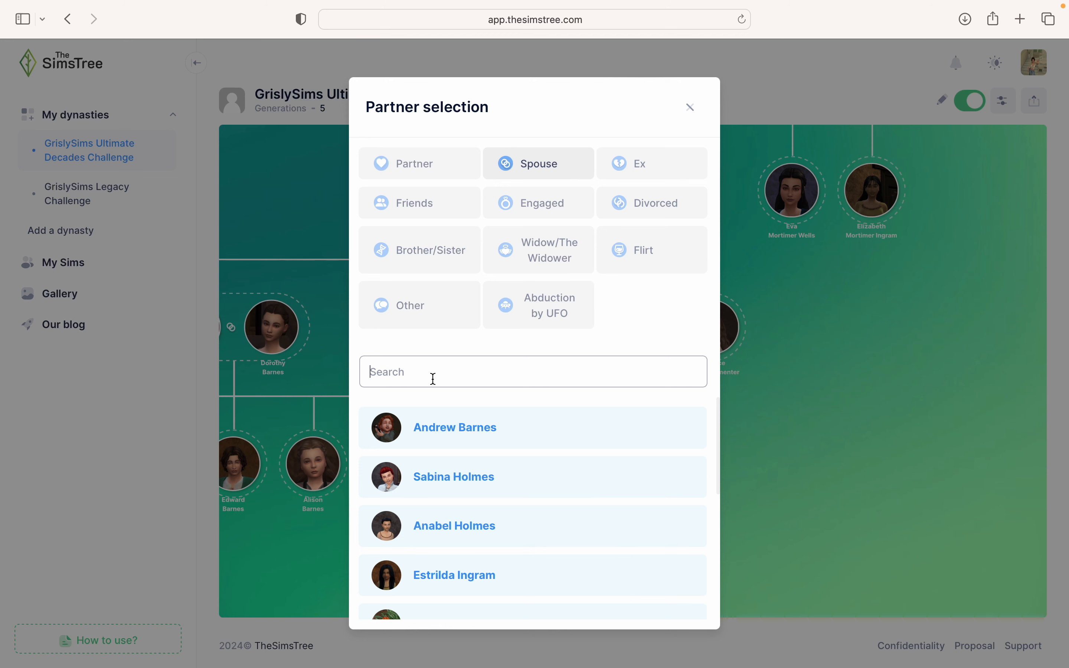
pyautogui.write('Cassian')
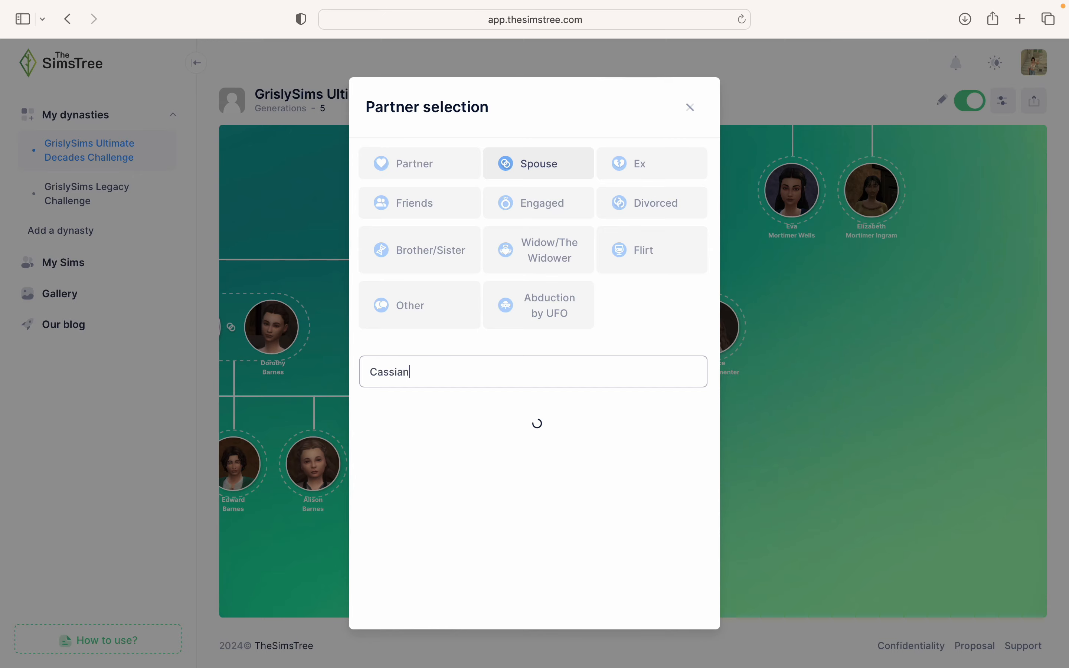
pyautogui.write('a')
pyautogui.press('BackSpace')
pyautogui.click(475, 423)
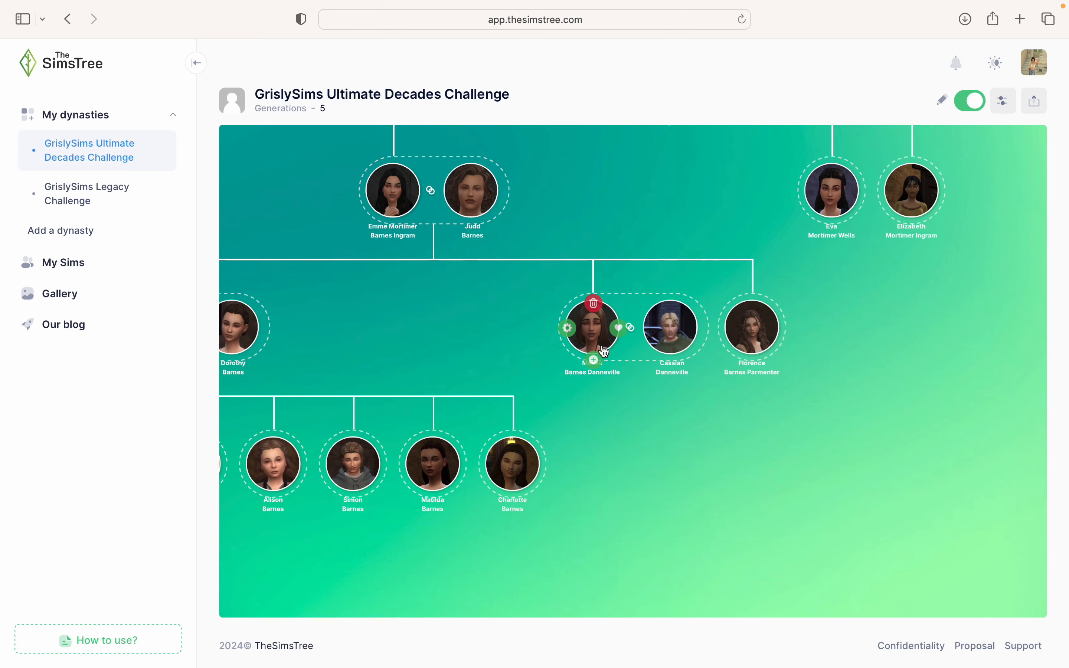
# - Add two children under Maeve and Cassian: Paulina Danneville Saint-Clair and Prudence Danneville
pyautogui.click(595, 362)
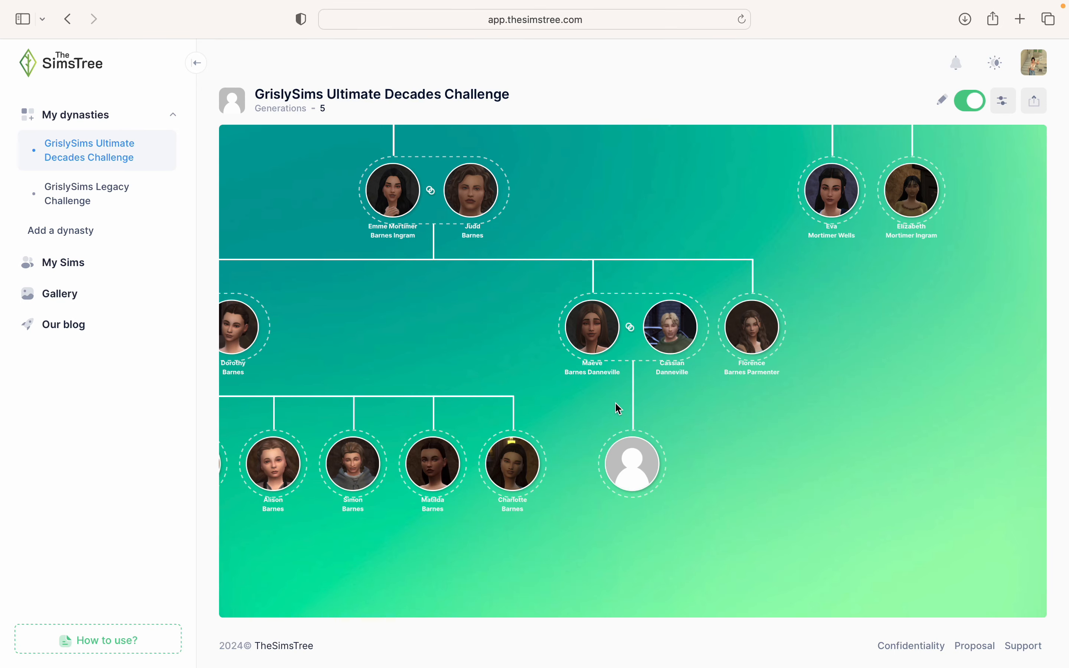
pyautogui.click(613, 469)
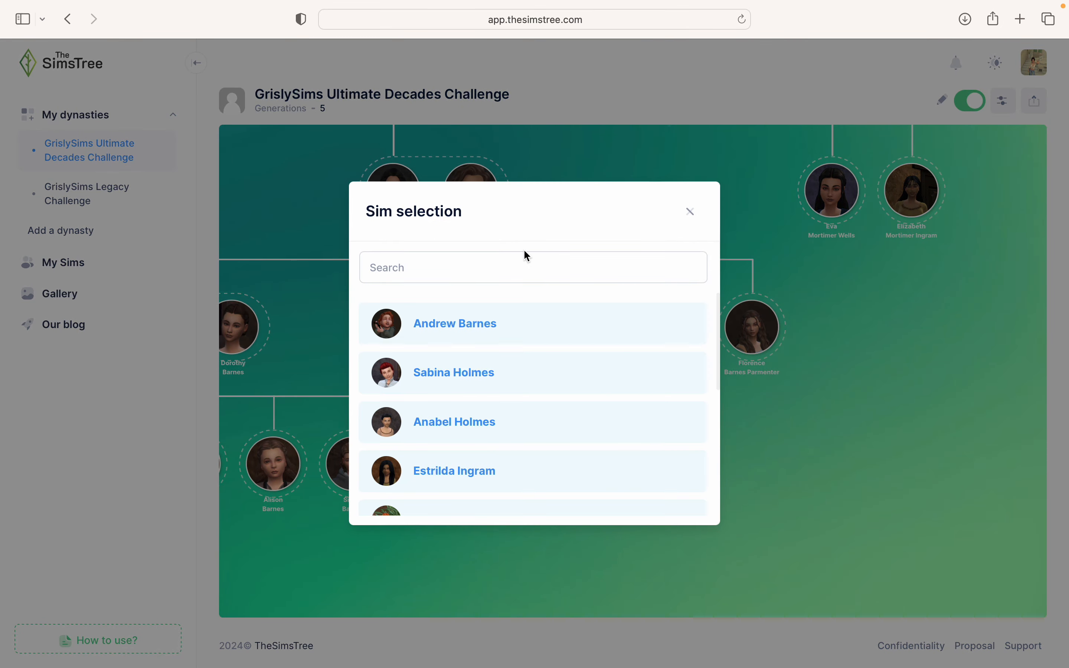
pyautogui.click(512, 257)
pyautogui.write('Pau')
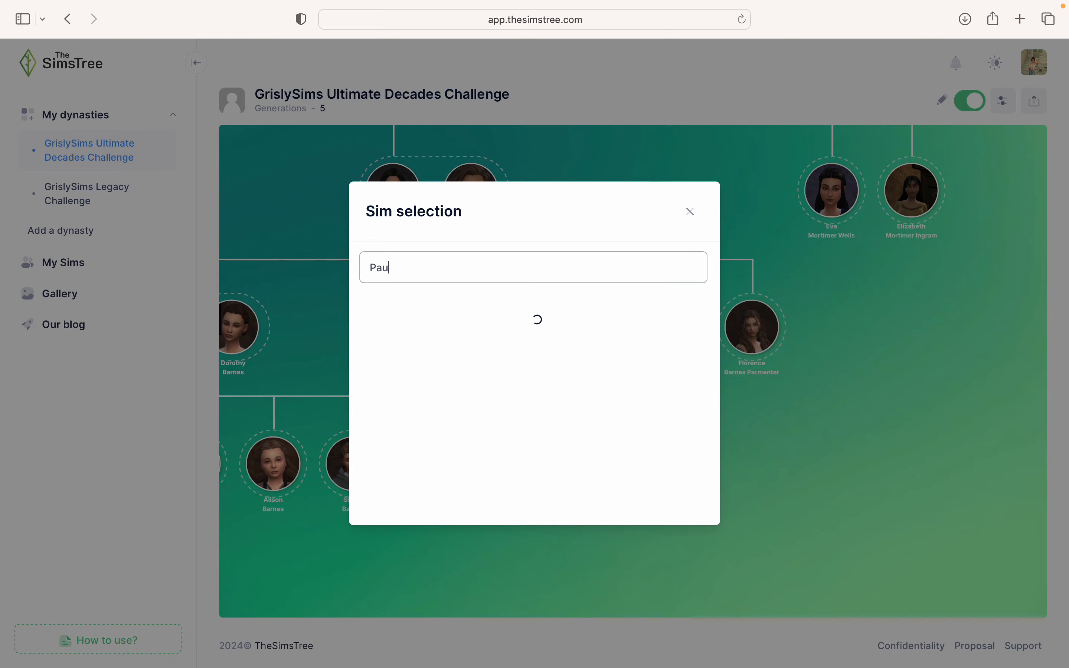
pyautogui.write('lina')
pyautogui.click(473, 330)
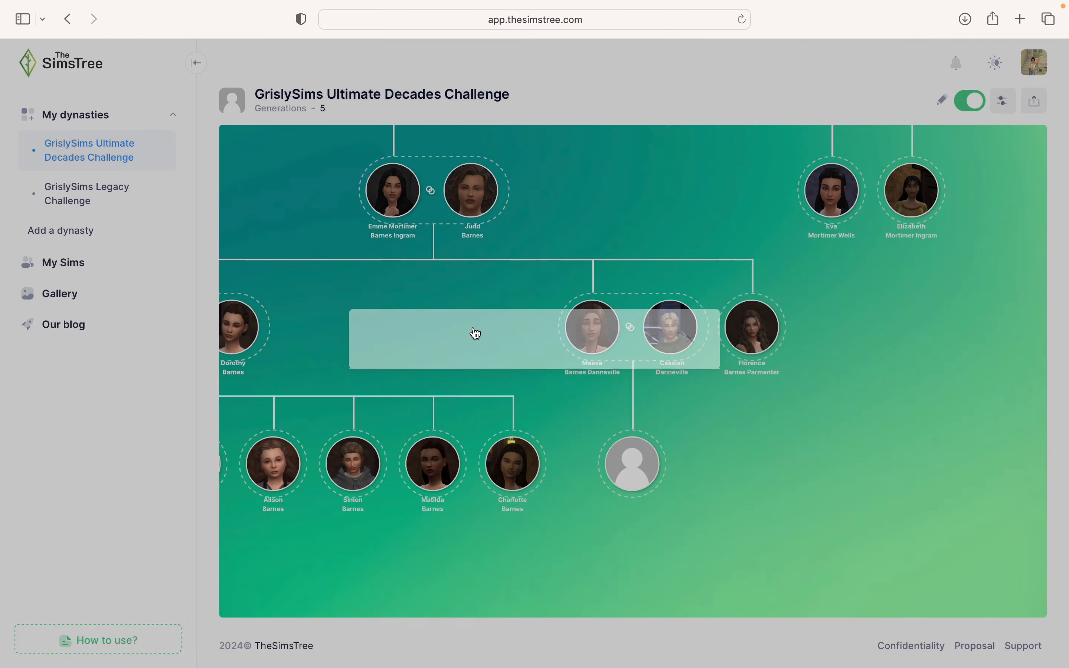
pyautogui.click(594, 362)
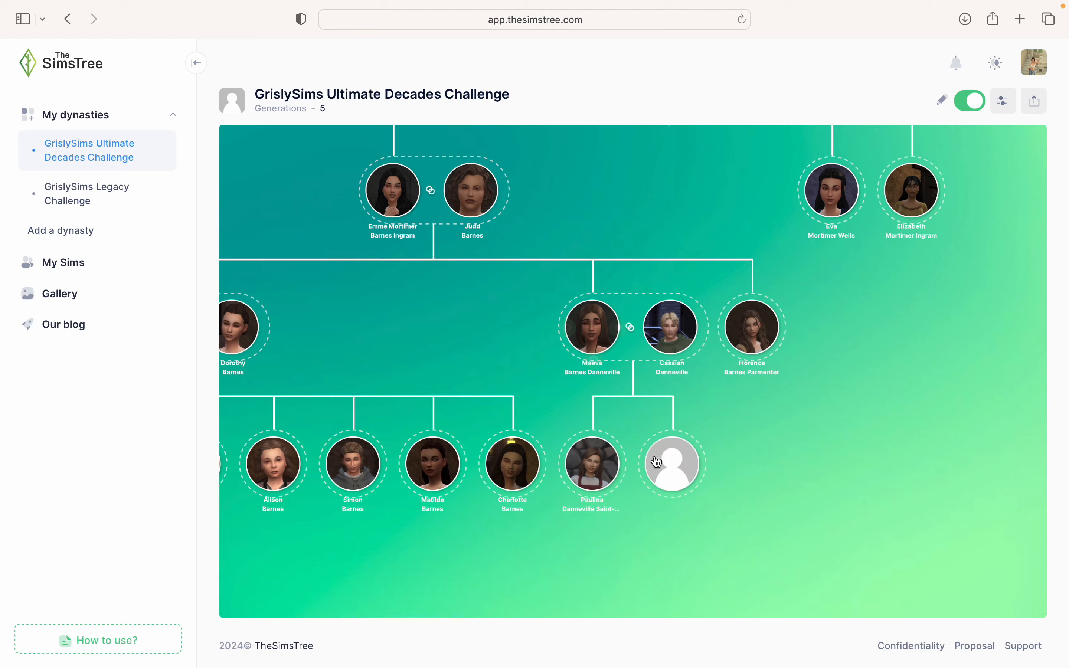
pyautogui.click(648, 466)
pyautogui.click(489, 274)
pyautogui.write('Prude')
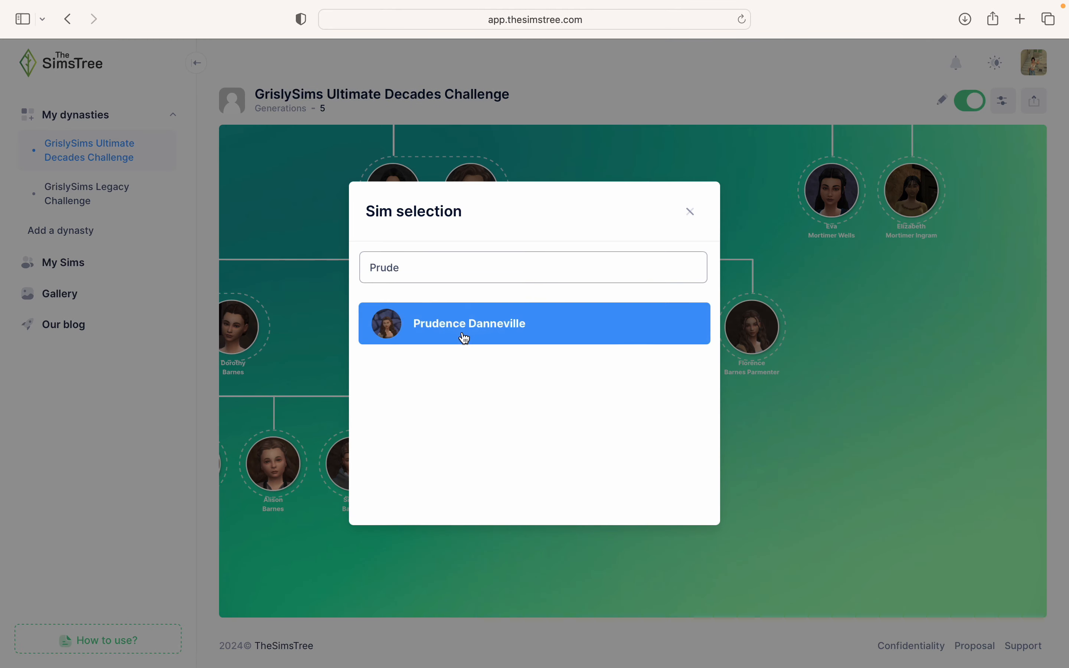
pyautogui.click(463, 336)
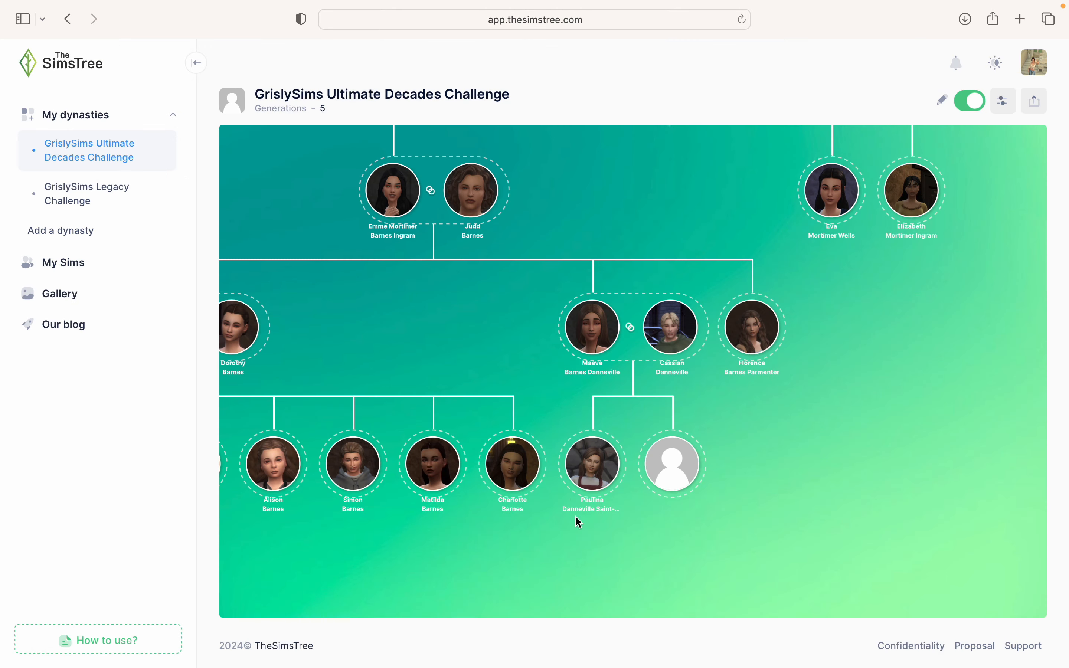
pyautogui.moveTo(584, 537); pyautogui.dragTo(570, 293)
pyautogui.moveTo(670, 229)
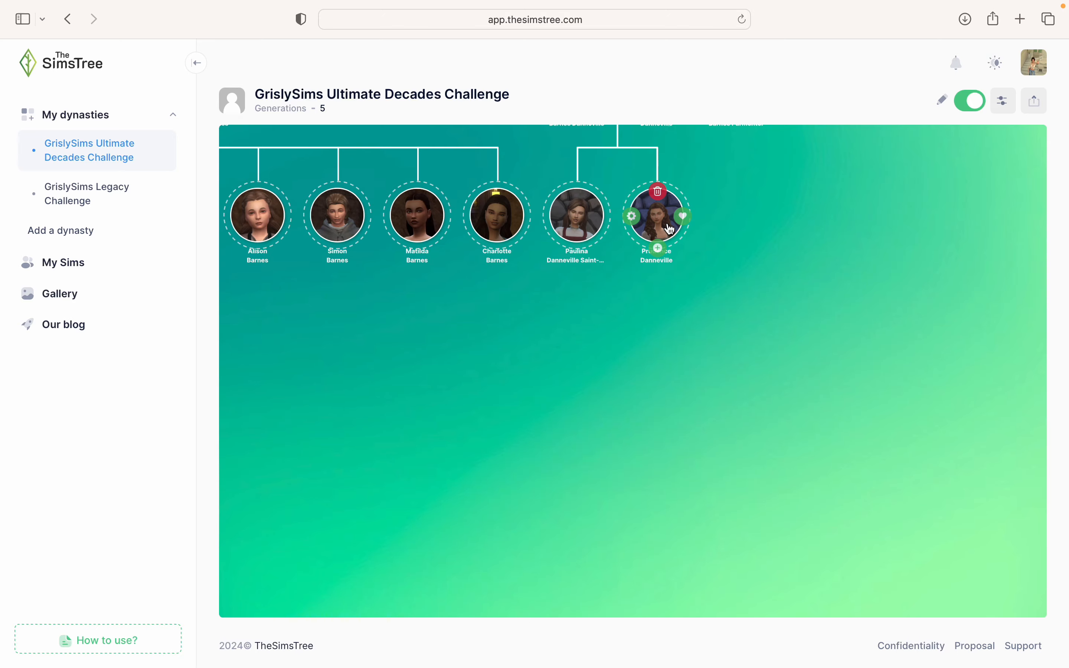
pyautogui.moveTo(611, 399); pyautogui.dragTo(620, 495)
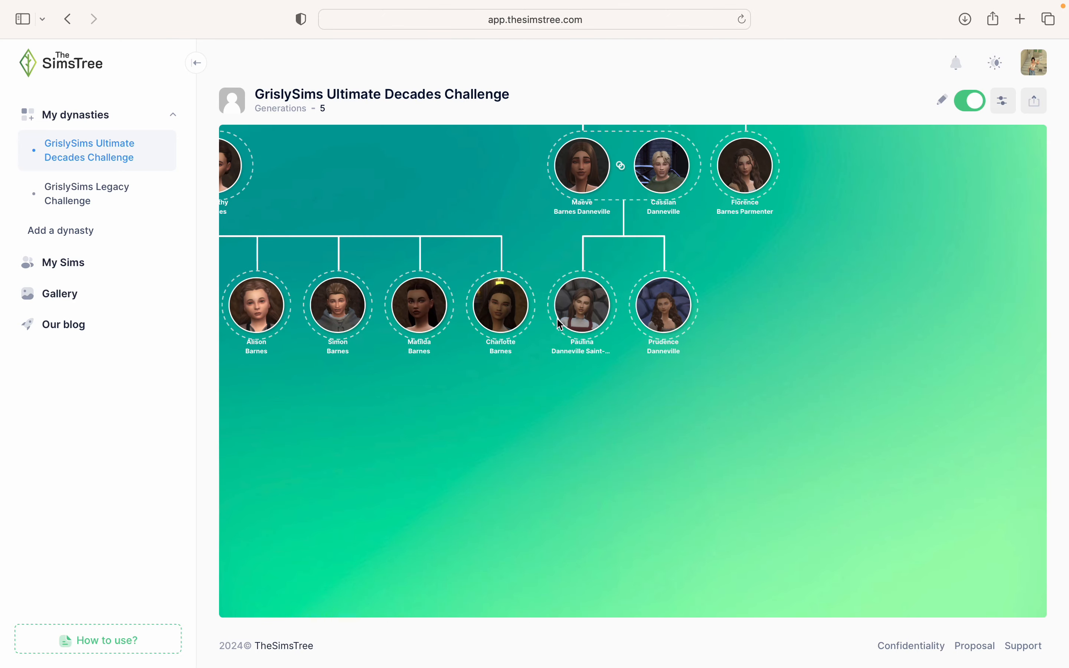
pyautogui.click(604, 307)
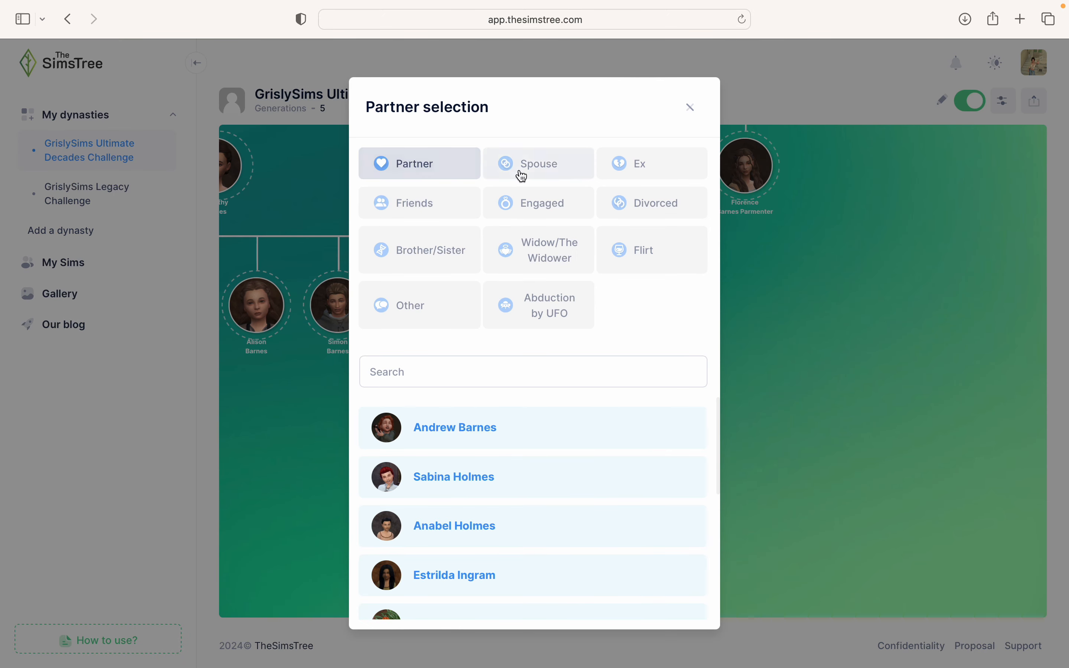
pyautogui.click(518, 174)
pyautogui.click(469, 380)
pyautogui.write('Alf')
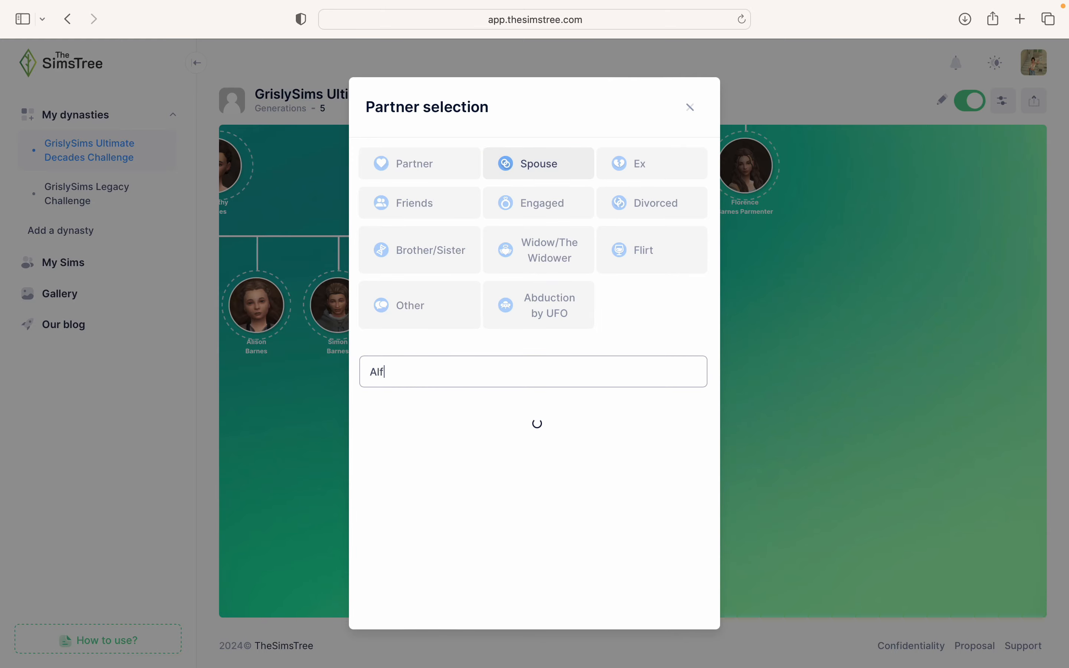
pyautogui.write('red')
pyautogui.click(449, 441)
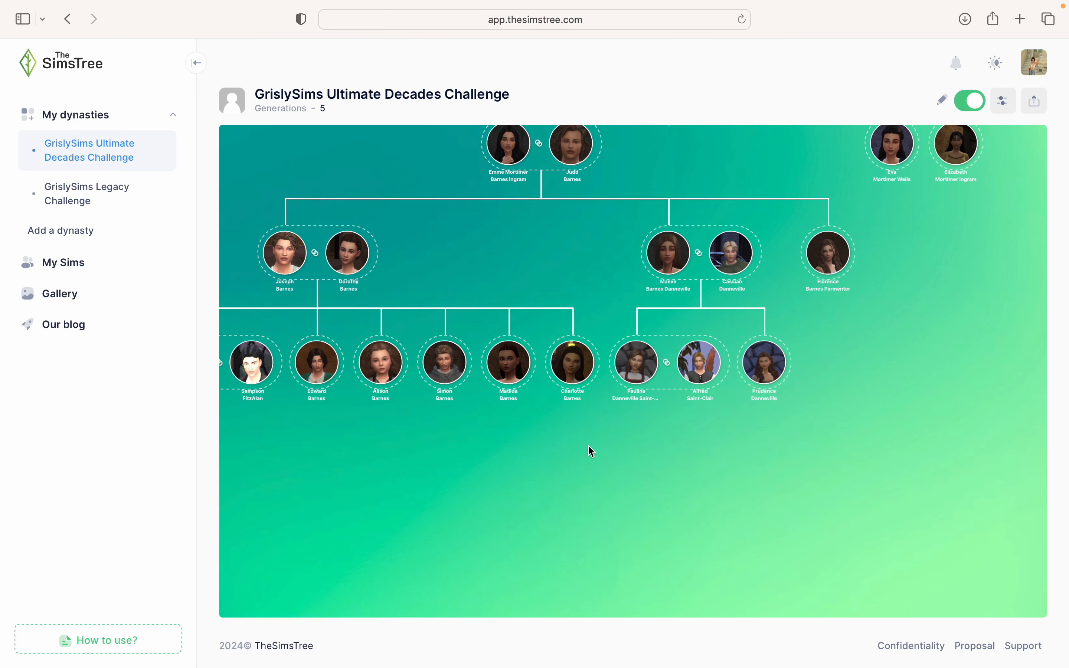
# - Add two children under Paulina and Alfred: Lucius and Anika Saint-Clair
pyautogui.moveTo(632, 485); pyautogui.dragTo(601, 489)
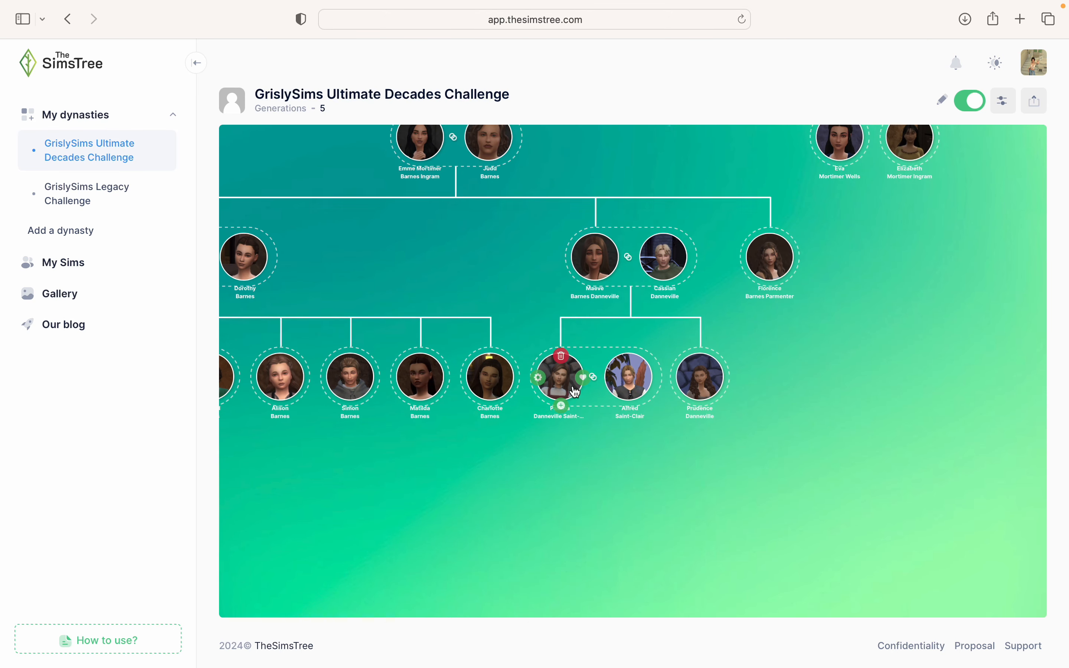
pyautogui.click(561, 406)
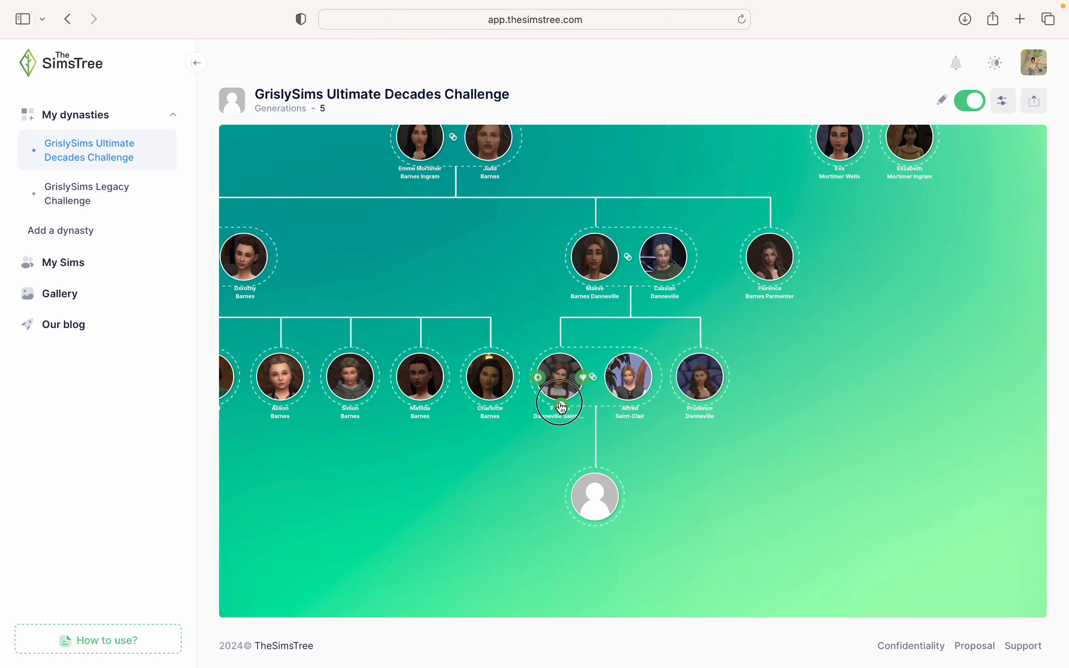
pyautogui.click(561, 406)
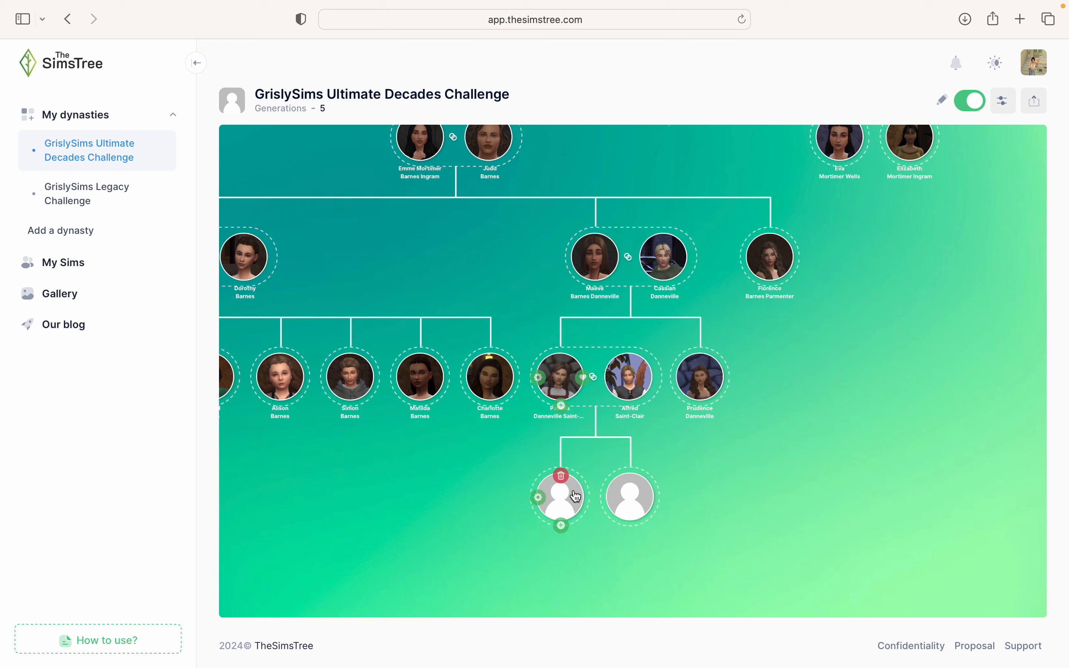
pyautogui.click(539, 499)
pyautogui.click(490, 260)
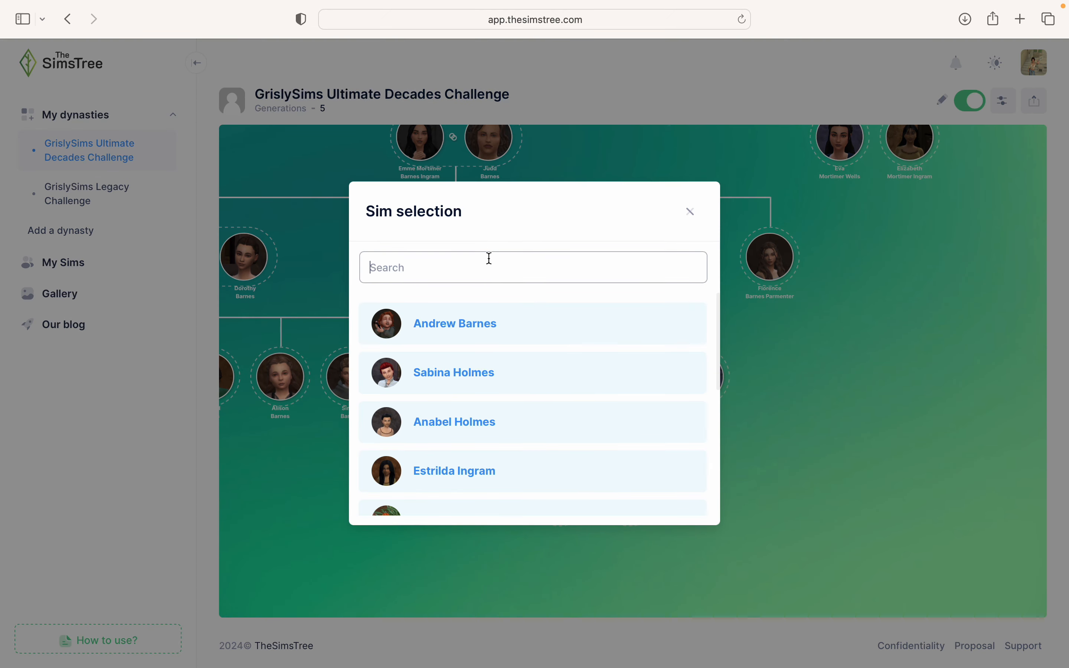
pyautogui.write('Lucius')
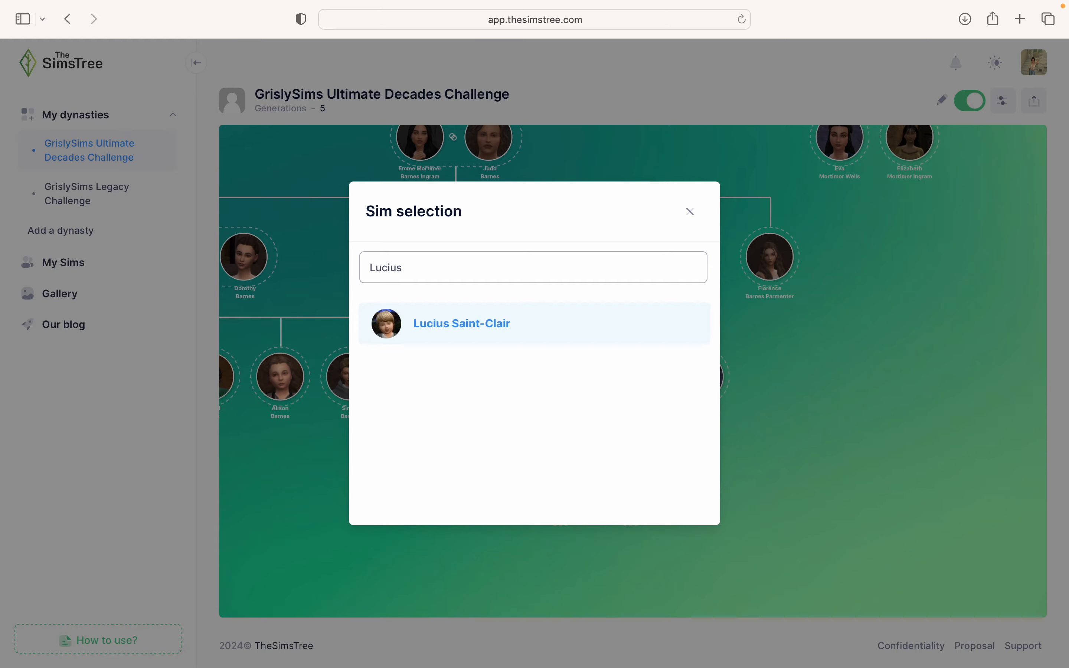
pyautogui.click(467, 322)
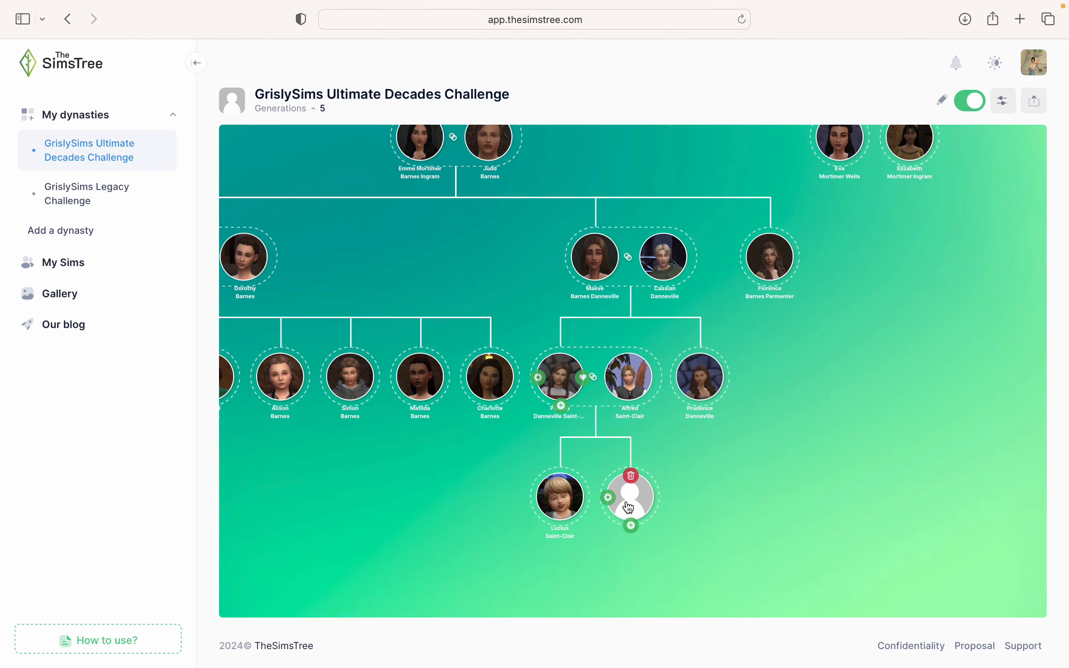
pyautogui.click(609, 499)
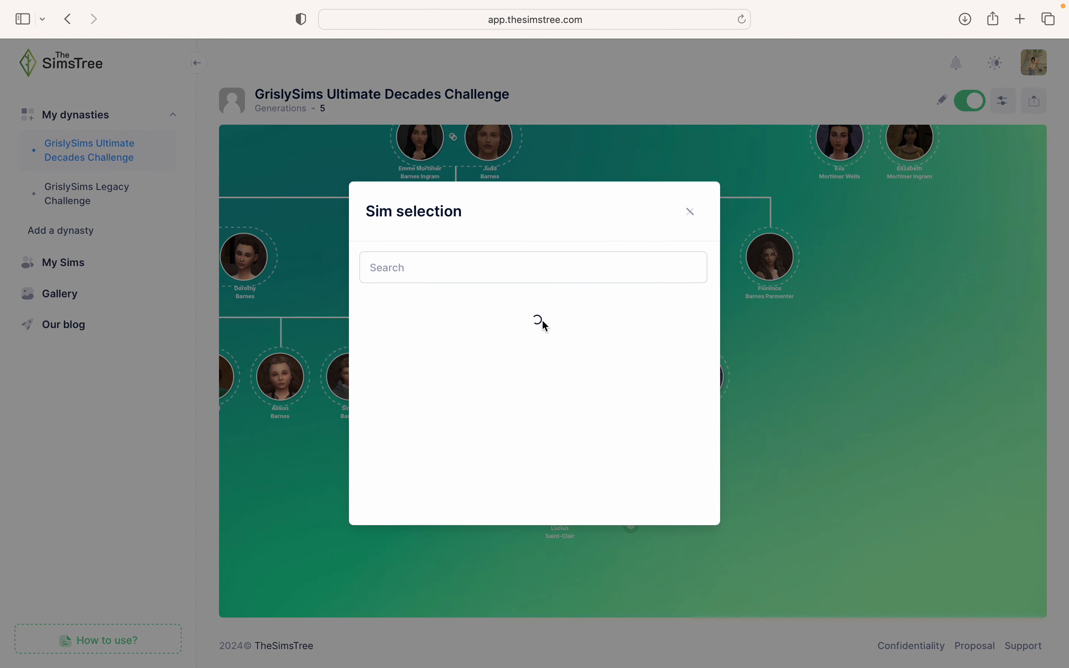
pyautogui.click(528, 273)
pyautogui.write('Ani')
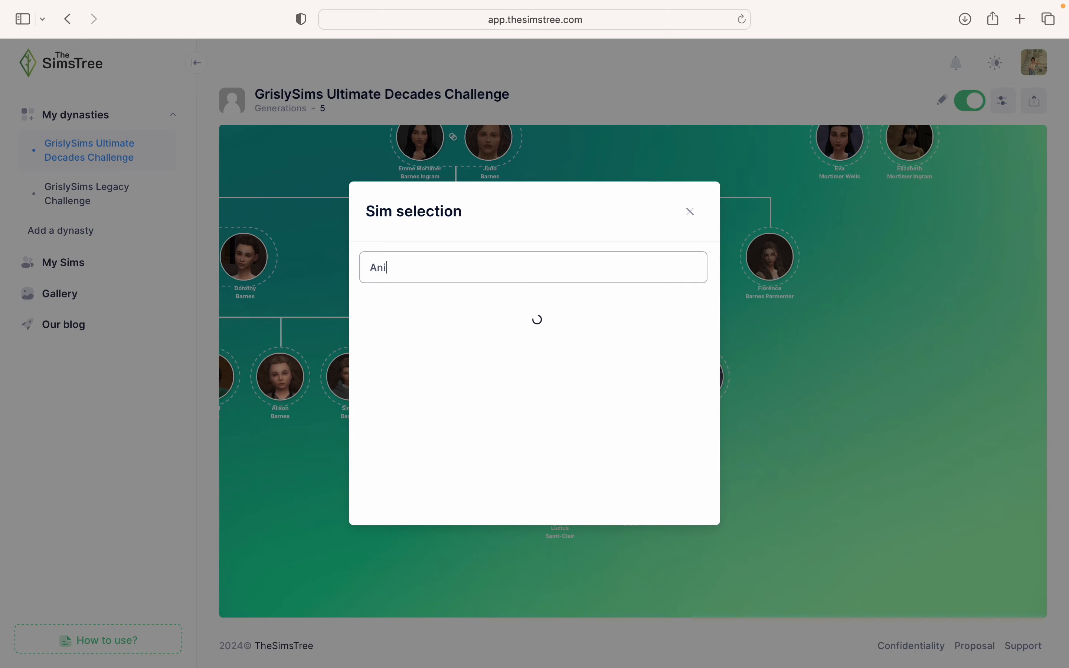
pyautogui.write('ka')
pyautogui.click(477, 320)
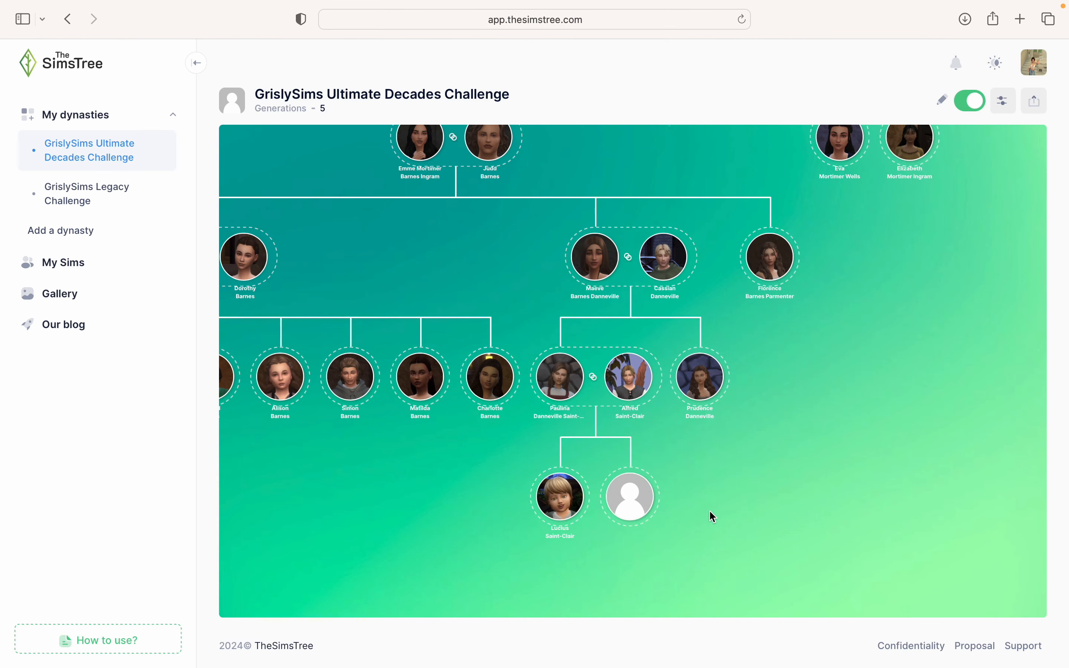
# - Zoom and pan the tree to review the lower generations
pyautogui.scroll(-3, 724, 482)
pyautogui.scroll(2, 735, 451)
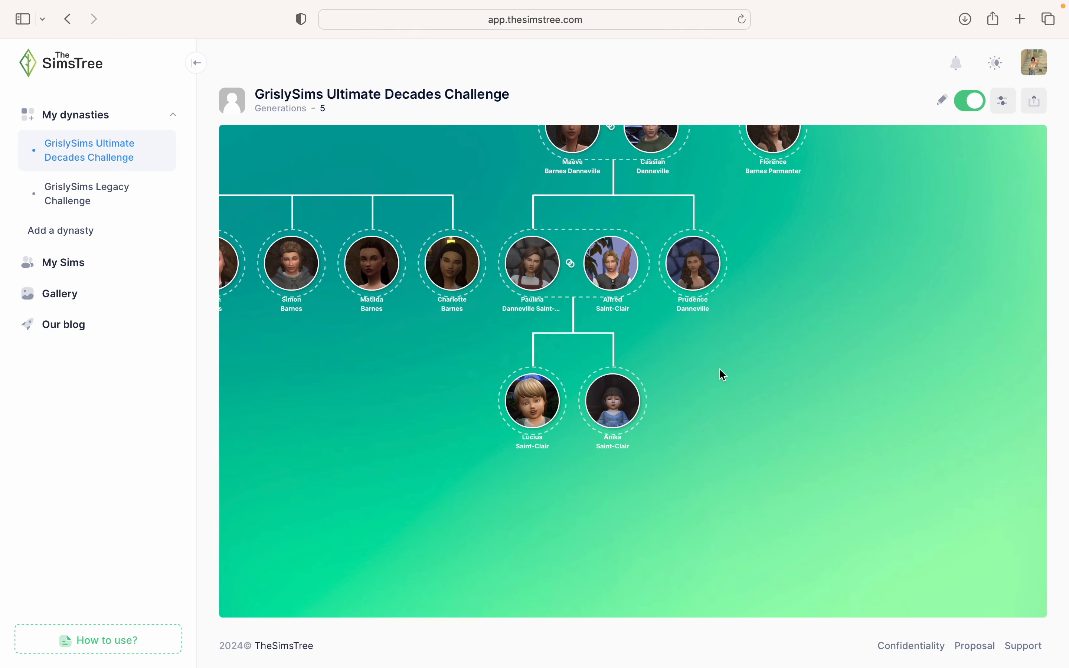
pyautogui.scroll(-3, 681, 508)
pyautogui.scroll(2, 680, 507)
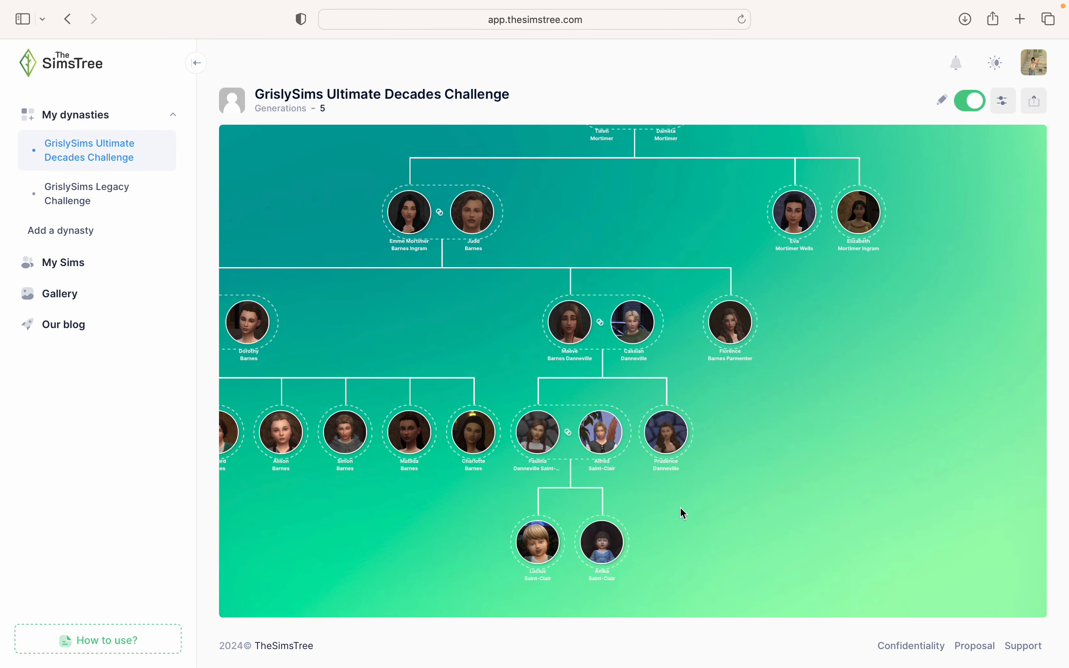
pyautogui.scroll(-1, 681, 509)
pyautogui.moveTo(681, 508); pyautogui.dragTo(488, 463)
pyautogui.scroll(1, 489, 463)
pyautogui.moveTo(577, 369); pyautogui.dragTo(725, 424)
pyautogui.scroll(1, 721, 420)
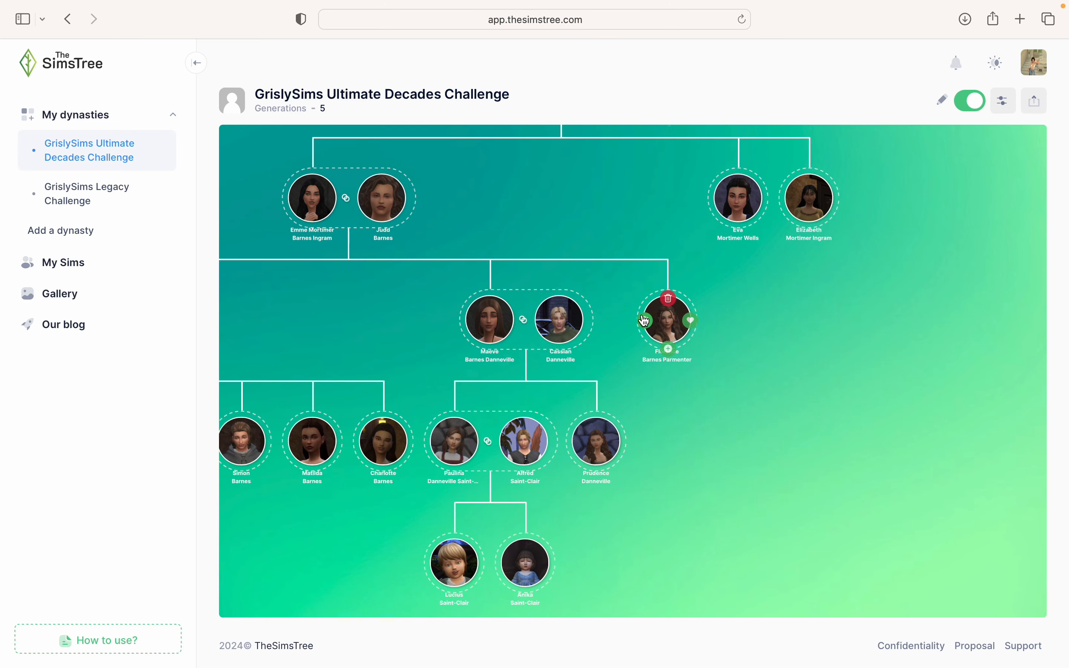
pyautogui.click(647, 324)
pyautogui.click(599, 258)
pyautogui.write('Ambrose')
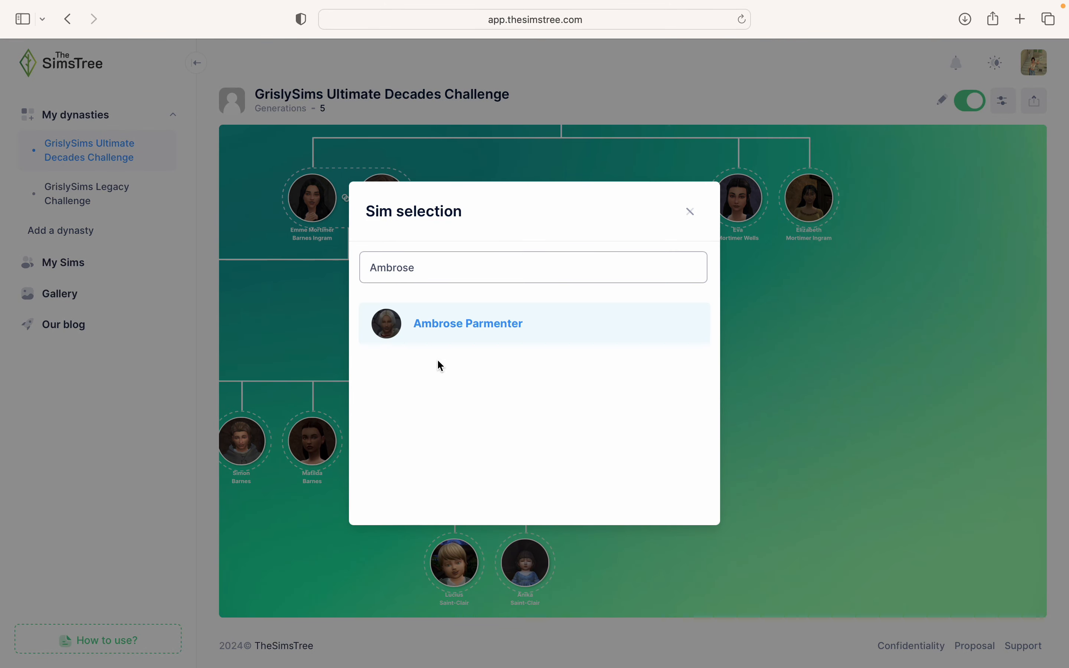
pyautogui.click(439, 329)
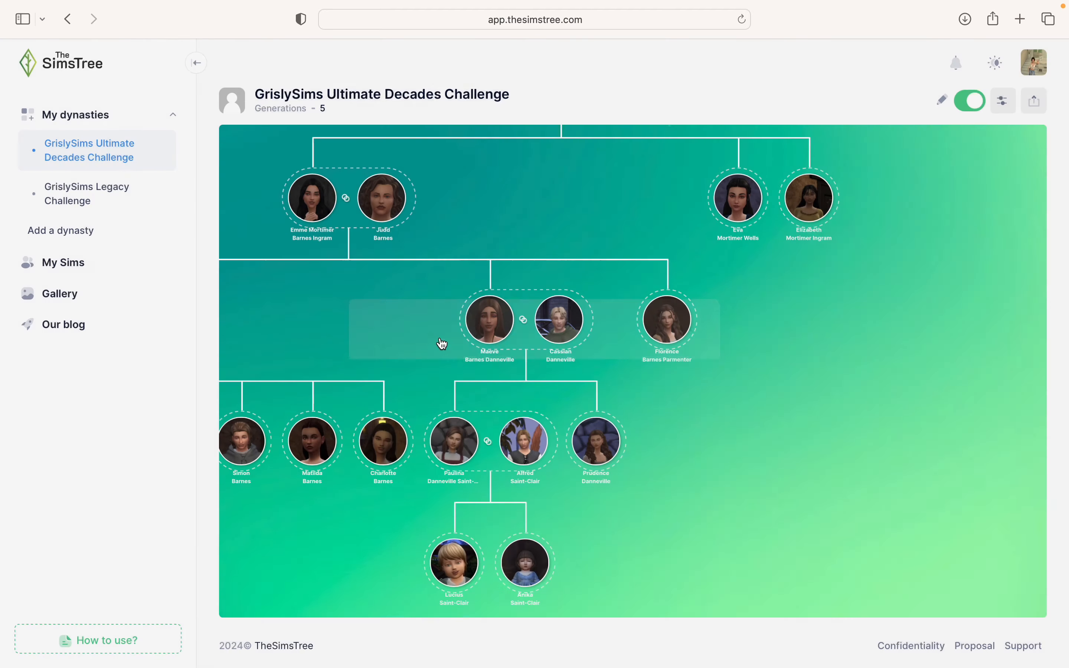
pyautogui.moveTo(644, 348)
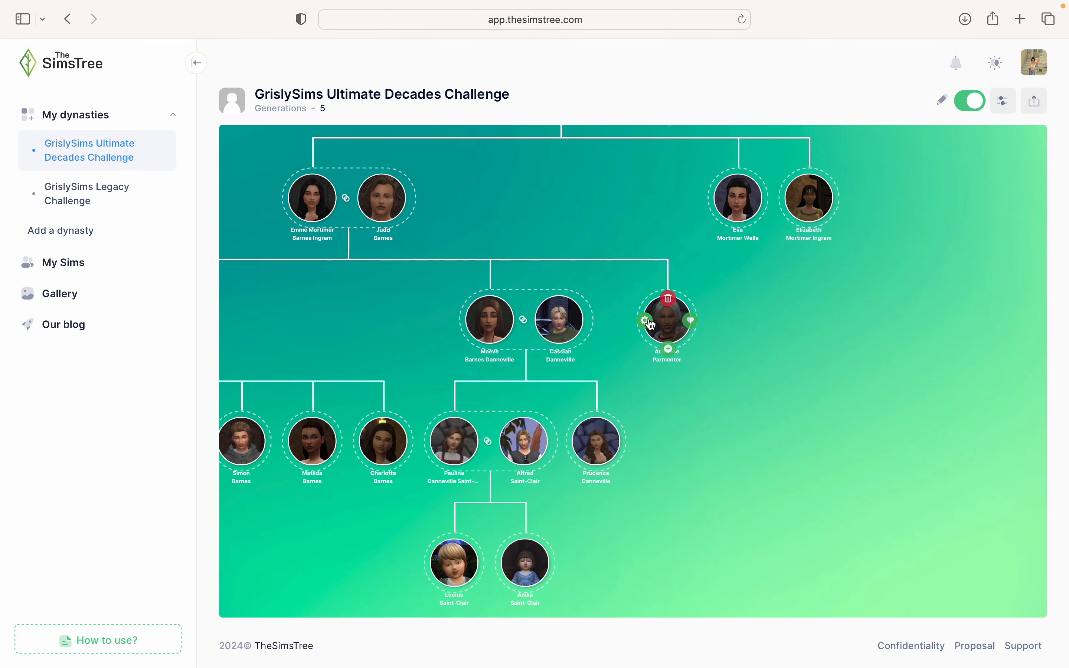
pyautogui.click(649, 326)
pyautogui.click(464, 266)
pyautogui.write('Flo')
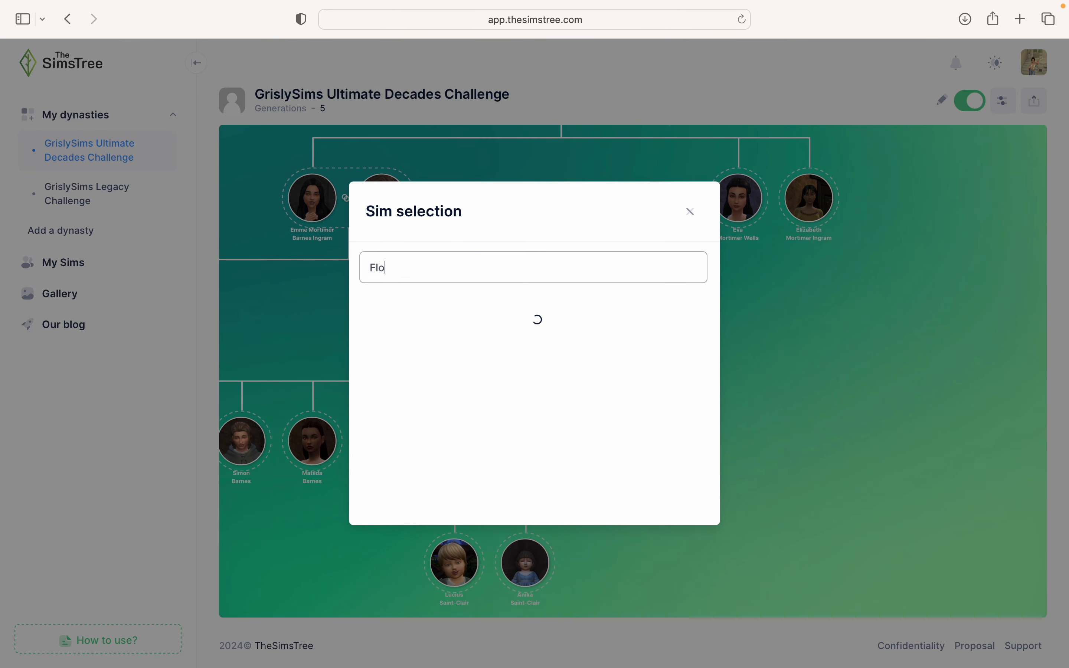
pyautogui.write('rence')
pyautogui.click(688, 326)
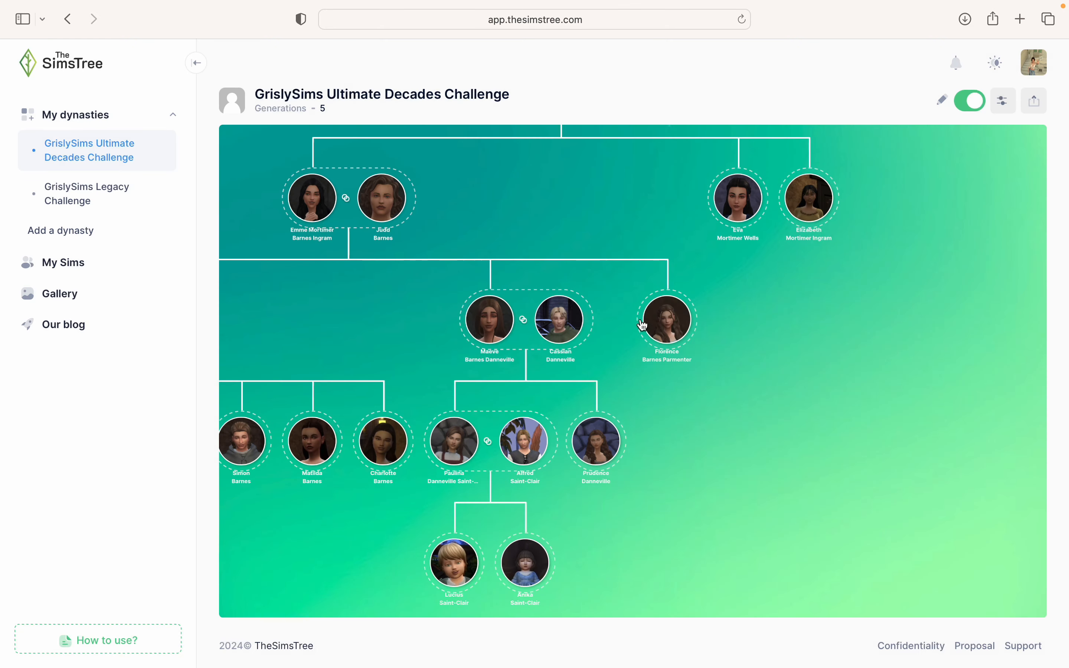
pyautogui.click(688, 327)
pyautogui.click(507, 170)
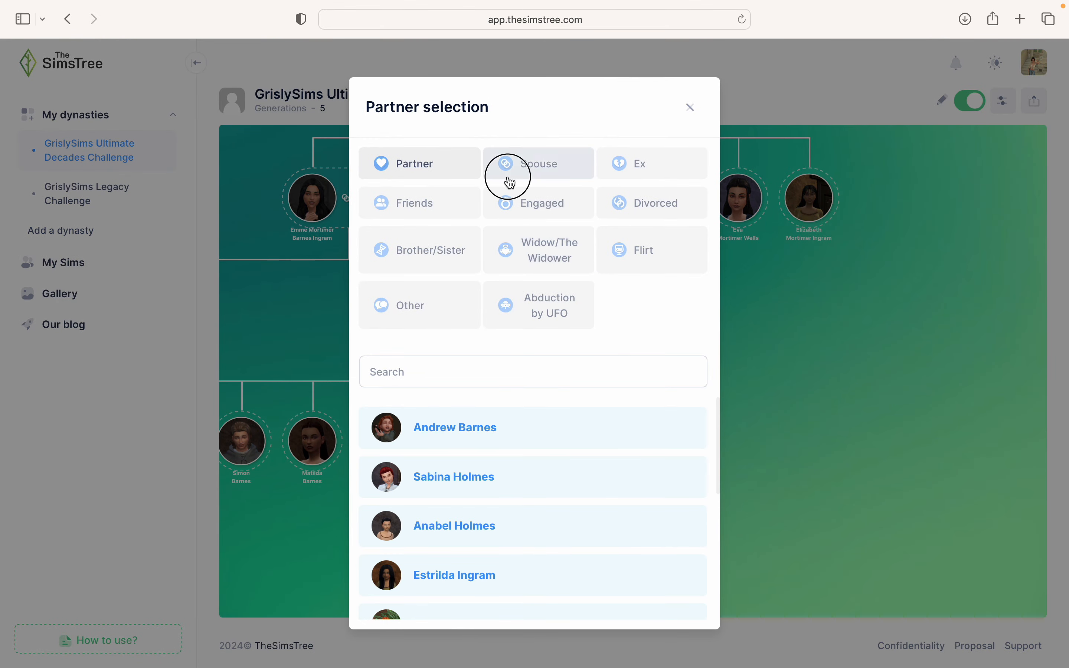
pyautogui.click(437, 381)
pyautogui.write('Ambrose')
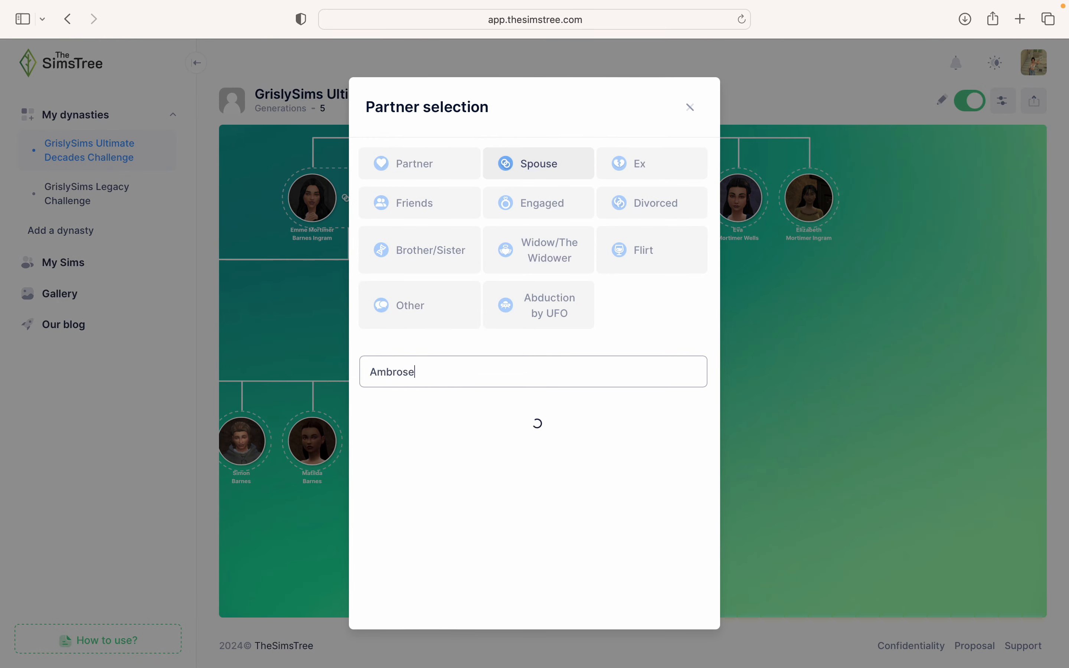
pyautogui.click(438, 428)
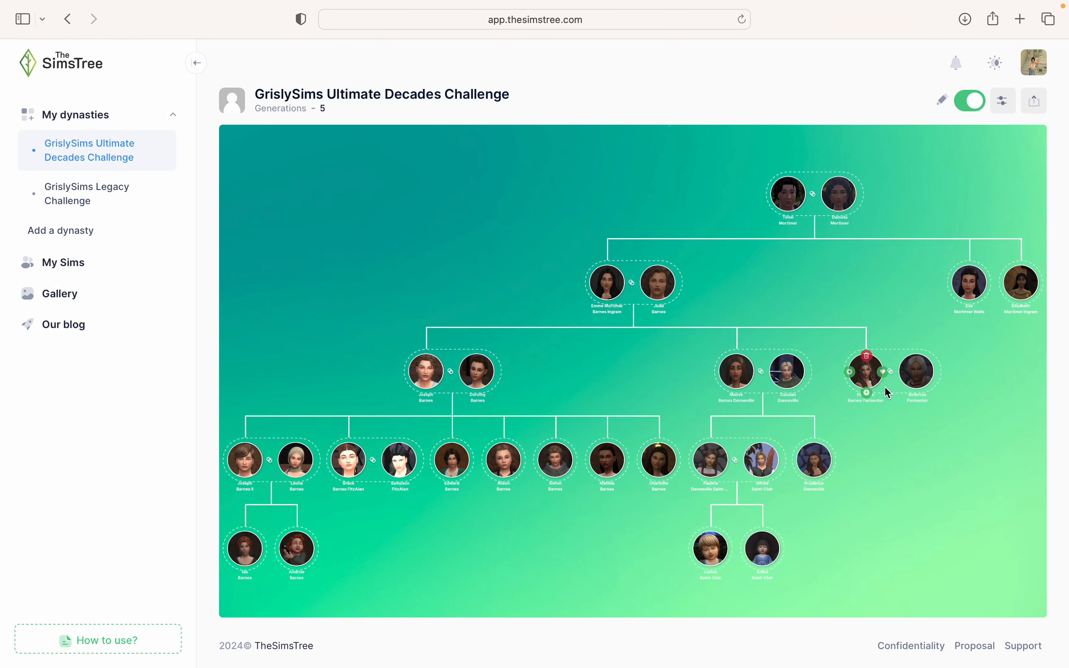
# - Add a first child under Florence and Ambrose and fill it with Fray Parmenter
pyautogui.scroll(2, 867, 406)
pyautogui.moveTo(920, 466); pyautogui.dragTo(704, 408)
pyautogui.scroll(1, 707, 413)
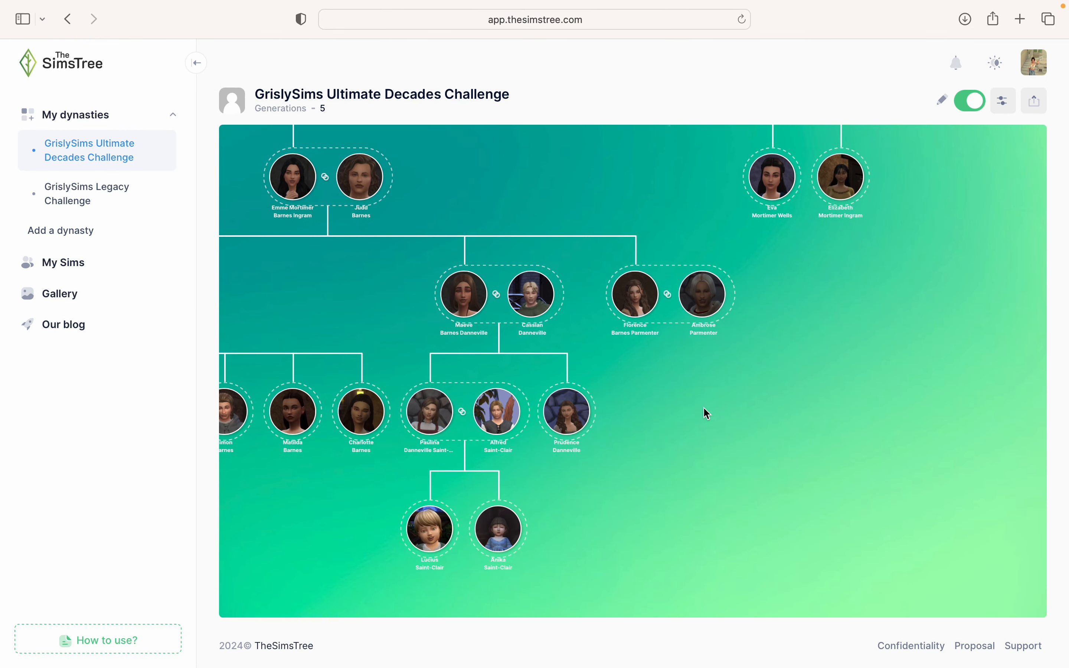
pyautogui.click(734, 293)
pyautogui.click(429, 266)
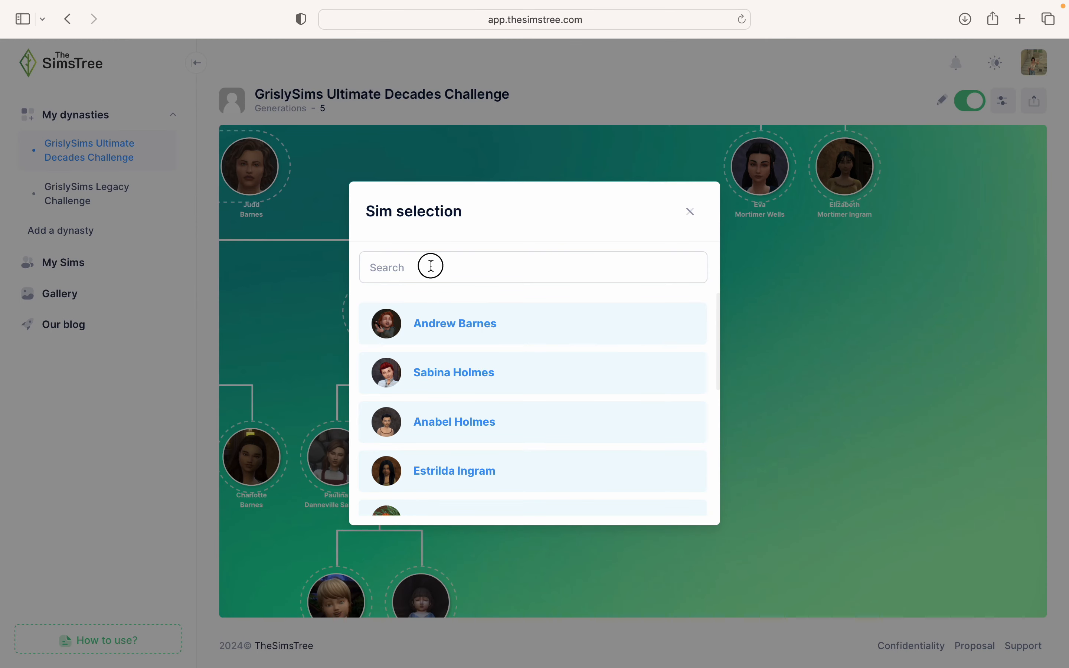
pyautogui.click(691, 213)
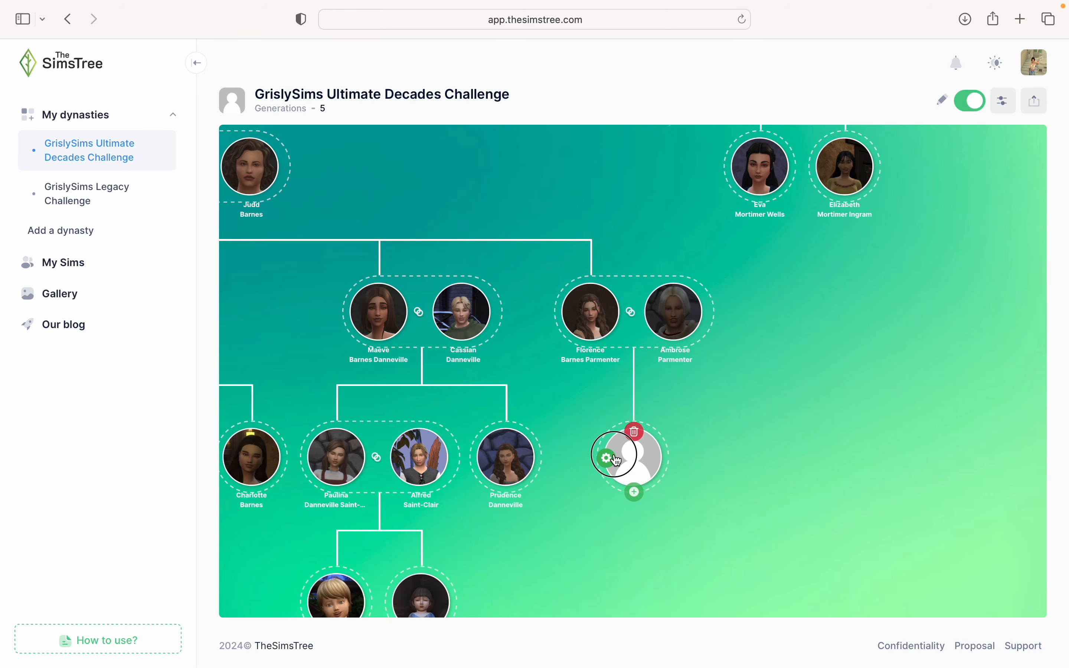
pyautogui.click(617, 459)
pyautogui.click(391, 268)
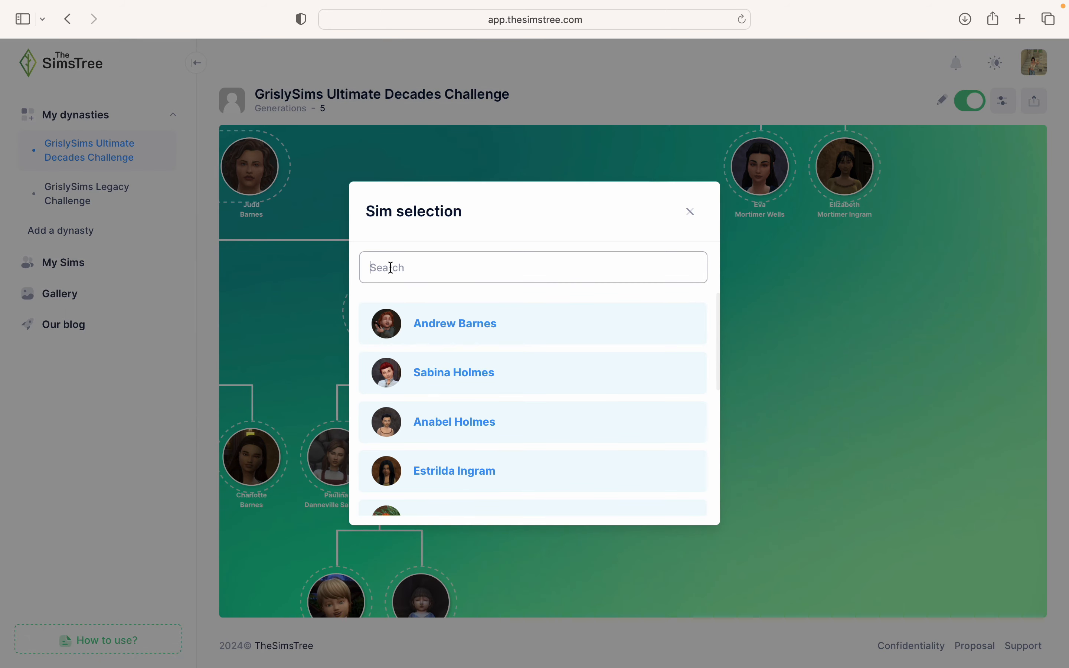
pyautogui.write('Fray')
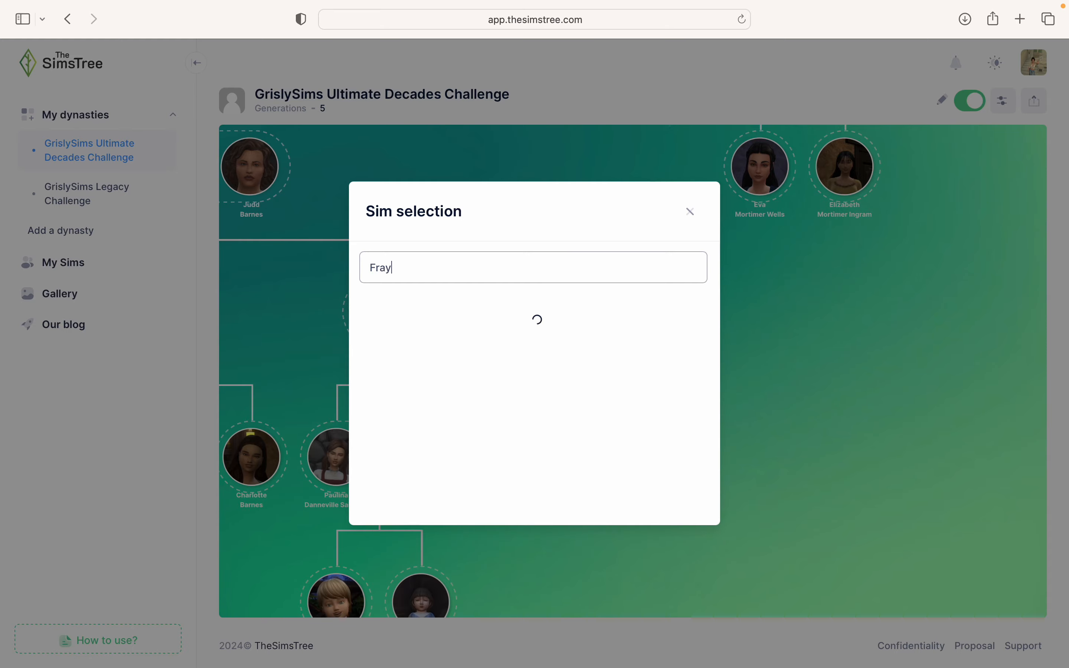
pyautogui.click(420, 325)
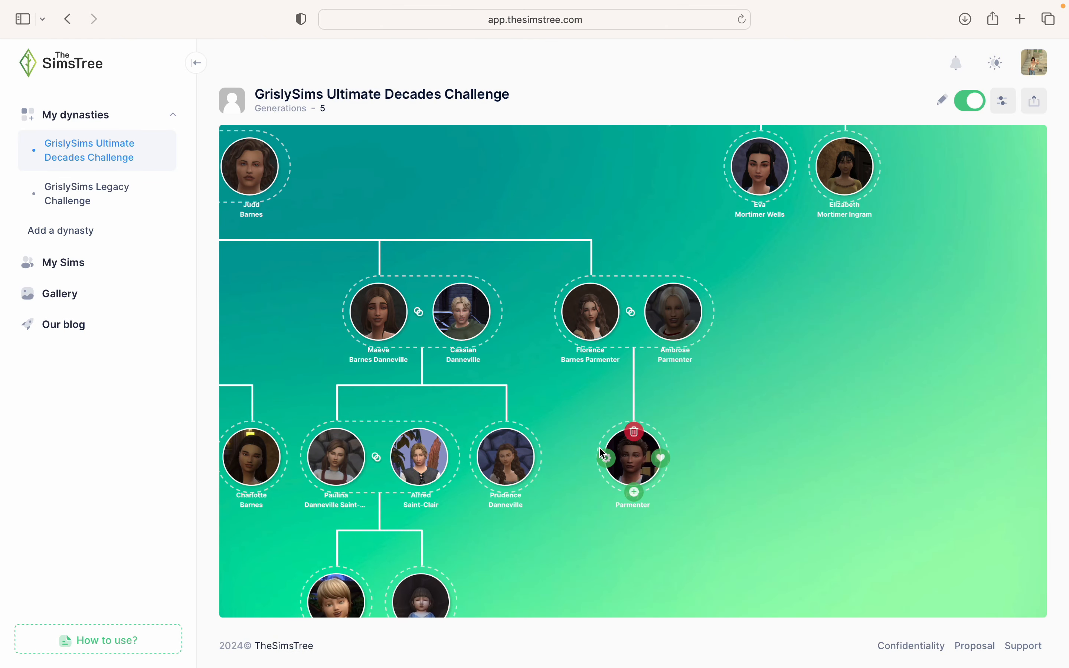
pyautogui.click(592, 347)
pyautogui.click(651, 459)
pyautogui.write('Osbert')
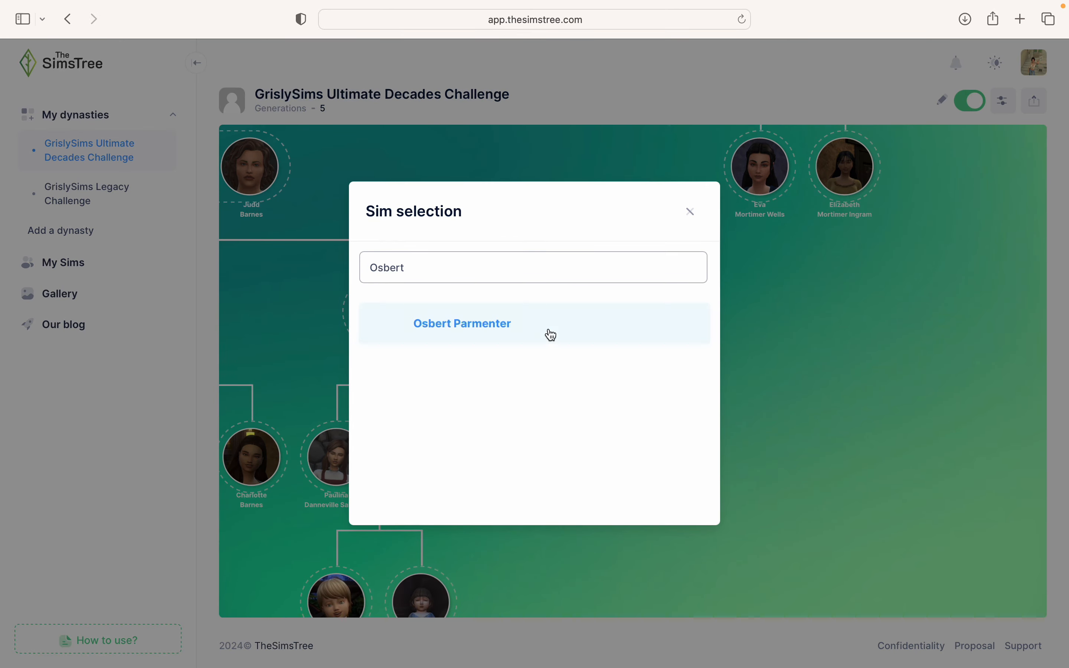
pyautogui.click(548, 334)
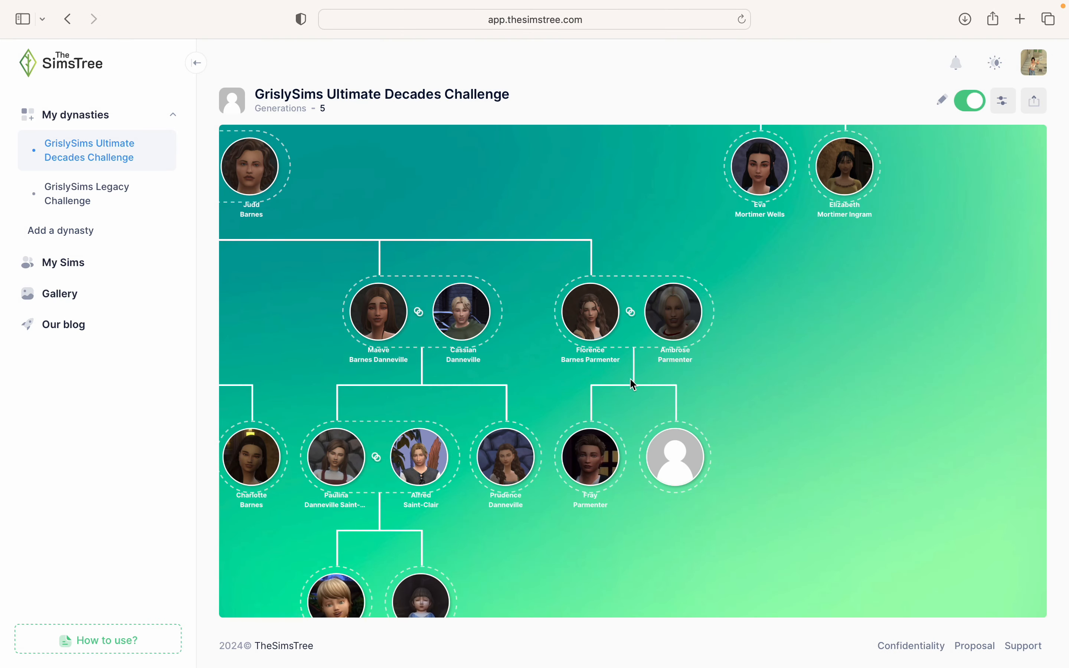
pyautogui.click(590, 348)
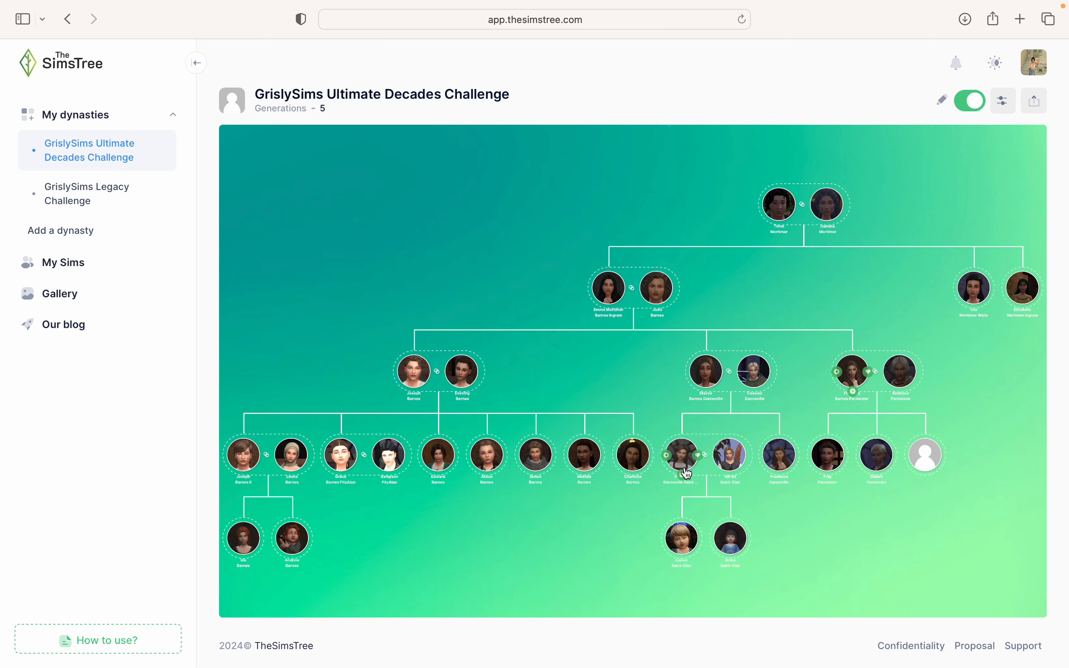
pyautogui.click(924, 442)
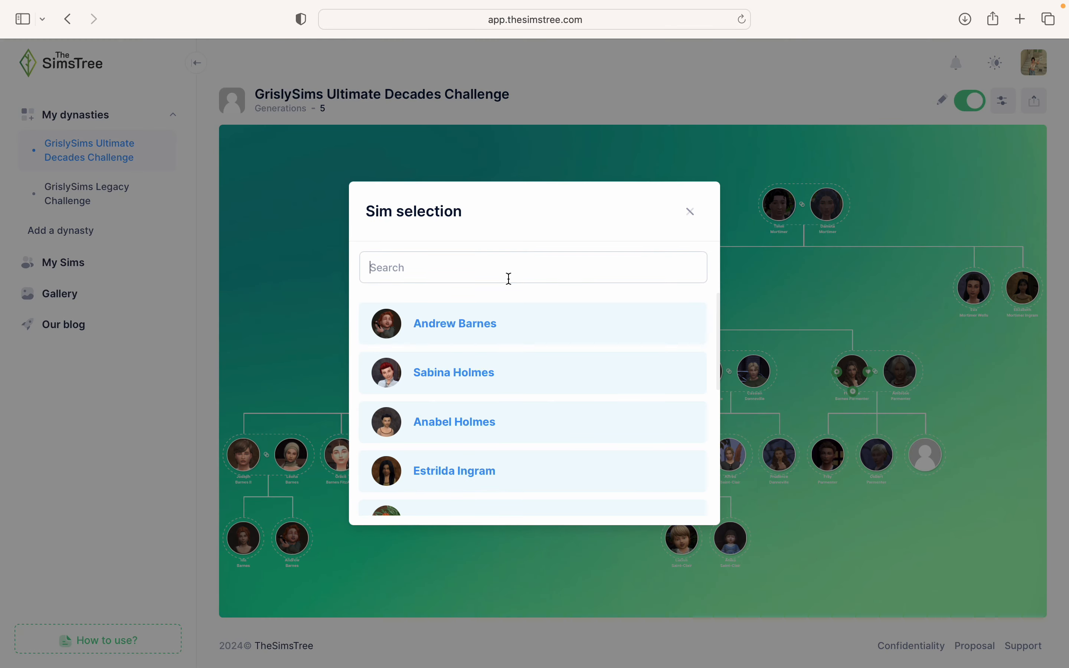
pyautogui.write('Margue')
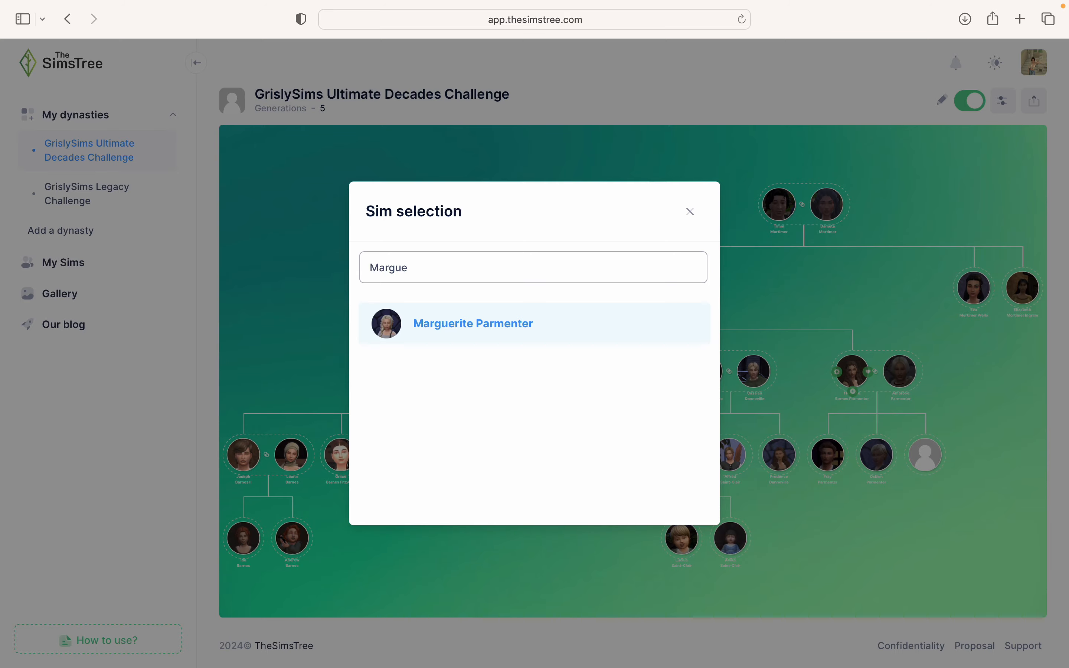
pyautogui.click(446, 331)
pyautogui.moveTo(642, 427); pyautogui.dragTo(535, 386)
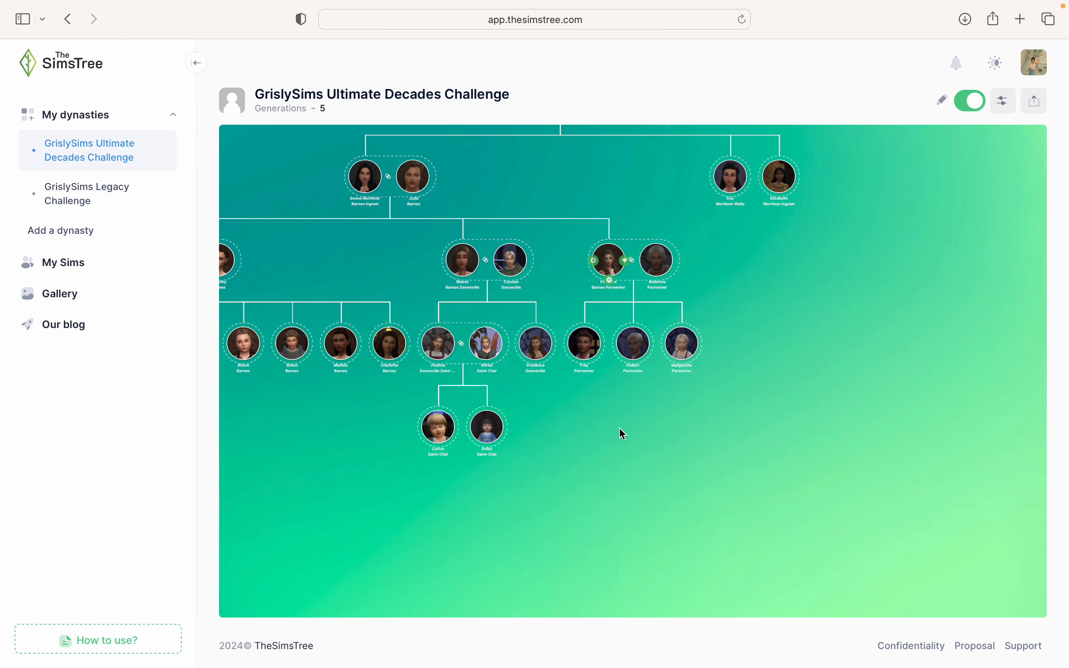
pyautogui.scroll(5, 709, 326)
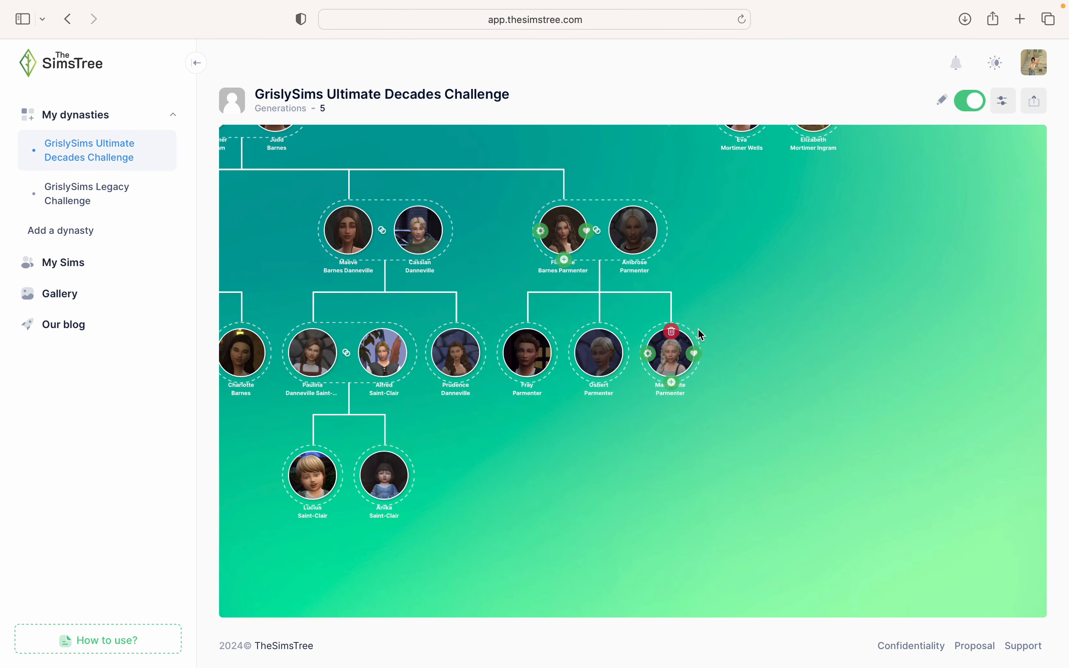
pyautogui.scroll(1, 702, 335)
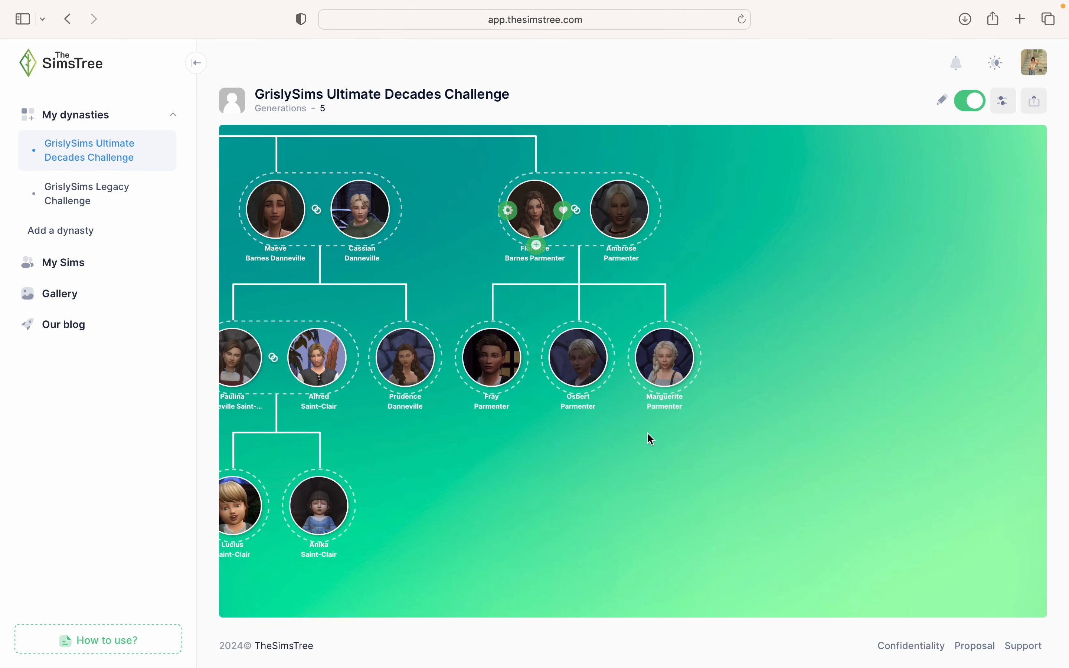
pyautogui.scroll(1, 642, 462)
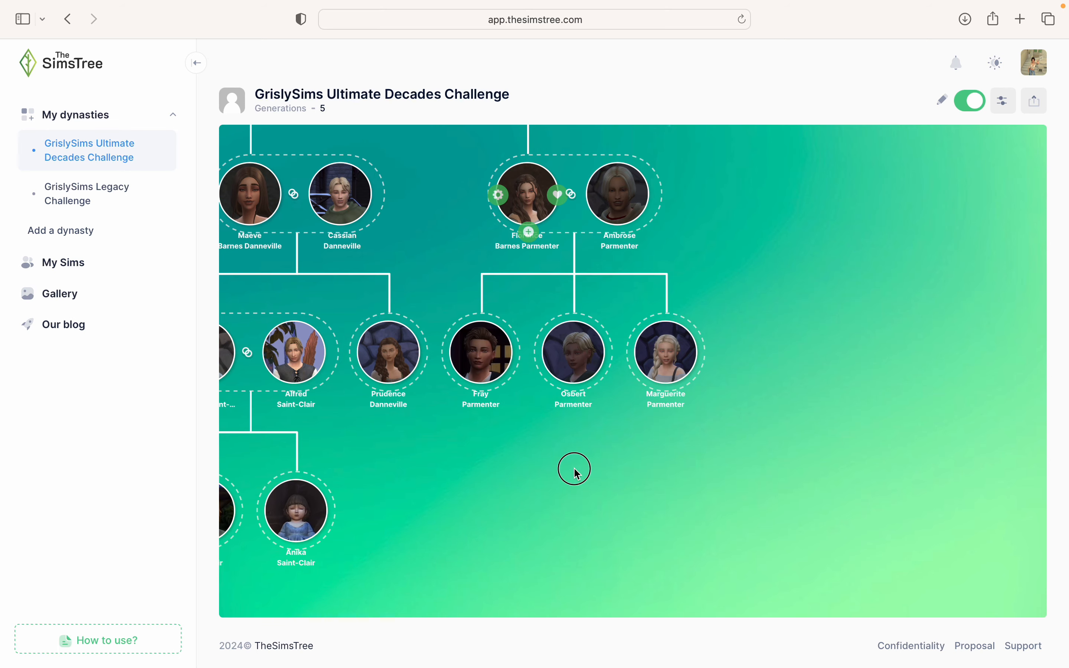
pyautogui.moveTo(572, 468); pyautogui.dragTo(964, 444)
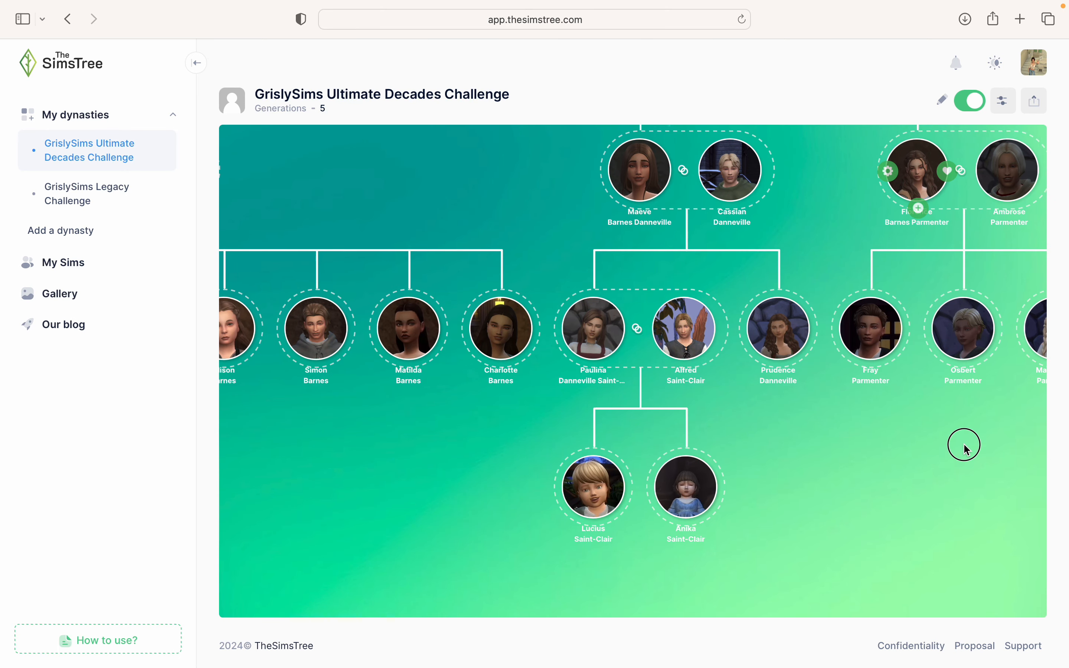
pyautogui.moveTo(294, 487); pyautogui.dragTo(683, 461)
pyautogui.moveTo(604, 460); pyautogui.dragTo(719, 519)
pyautogui.moveTo(818, 478); pyautogui.dragTo(346, 615)
pyautogui.moveTo(838, 327); pyautogui.dragTo(160, 530)
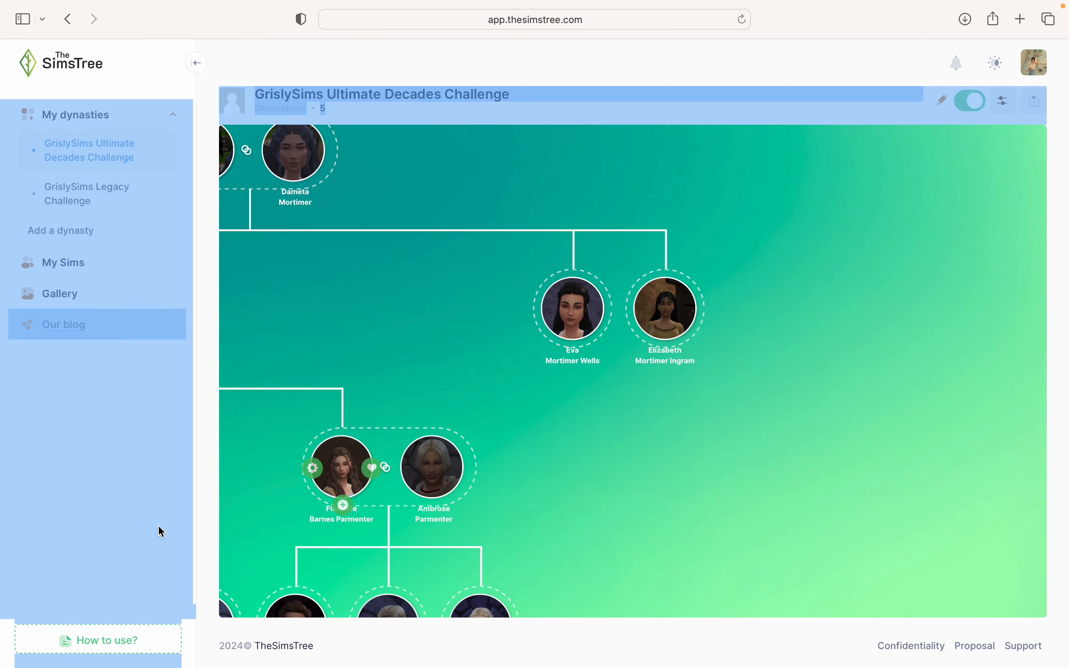
pyautogui.moveTo(484, 336); pyautogui.dragTo(537, 371)
pyautogui.click(536, 370)
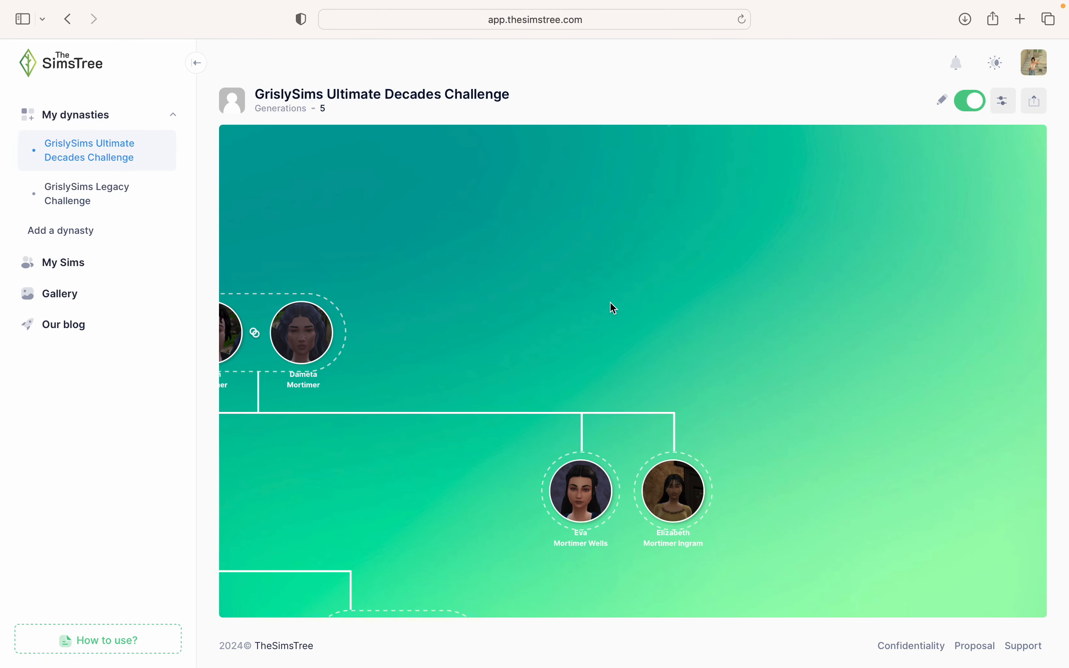
pyautogui.scroll(-5, 638, 311)
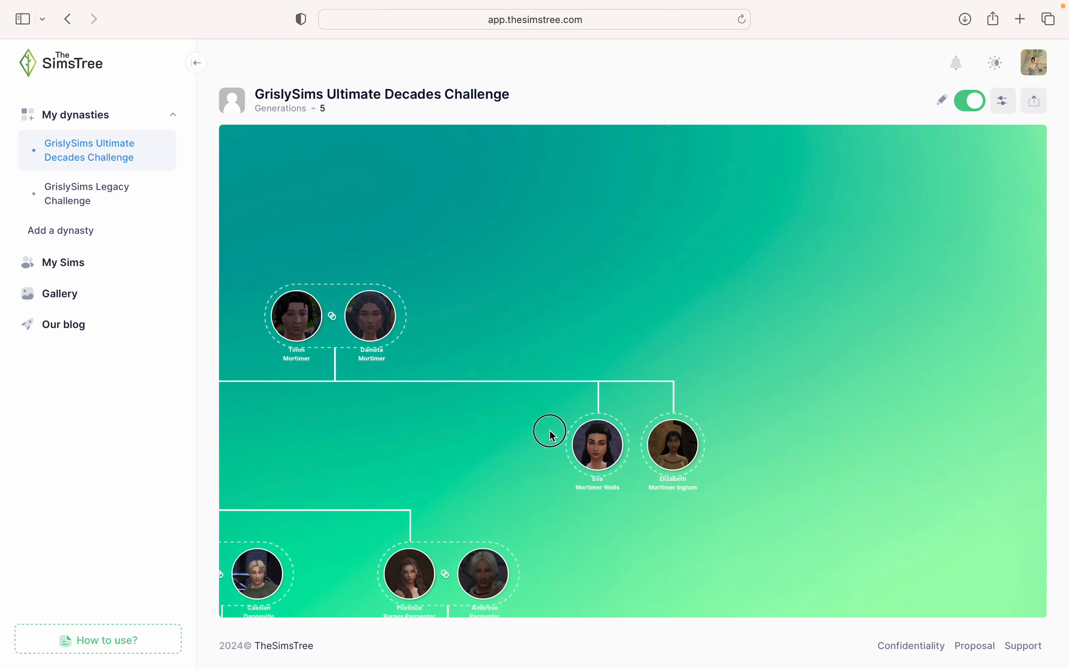
pyautogui.moveTo(549, 432); pyautogui.dragTo(685, 284)
pyautogui.scroll(3, 685, 284)
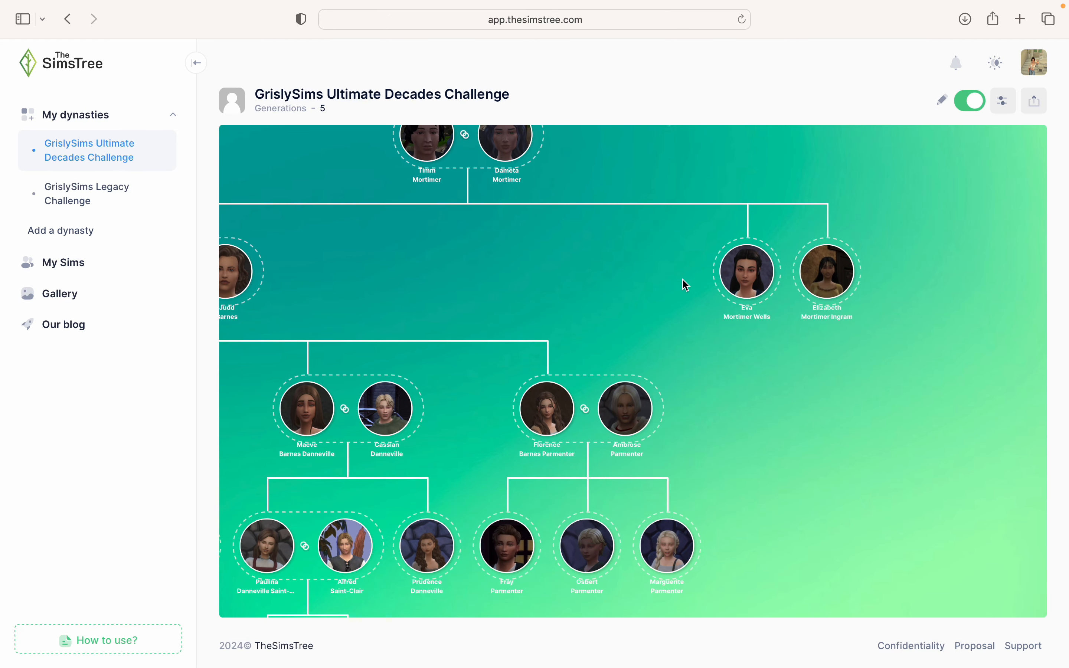
pyautogui.click(769, 365)
pyautogui.moveTo(769, 364); pyautogui.dragTo(769, 488)
pyautogui.scroll(3, 771, 408)
pyautogui.click(771, 409)
pyautogui.moveTo(719, 402)
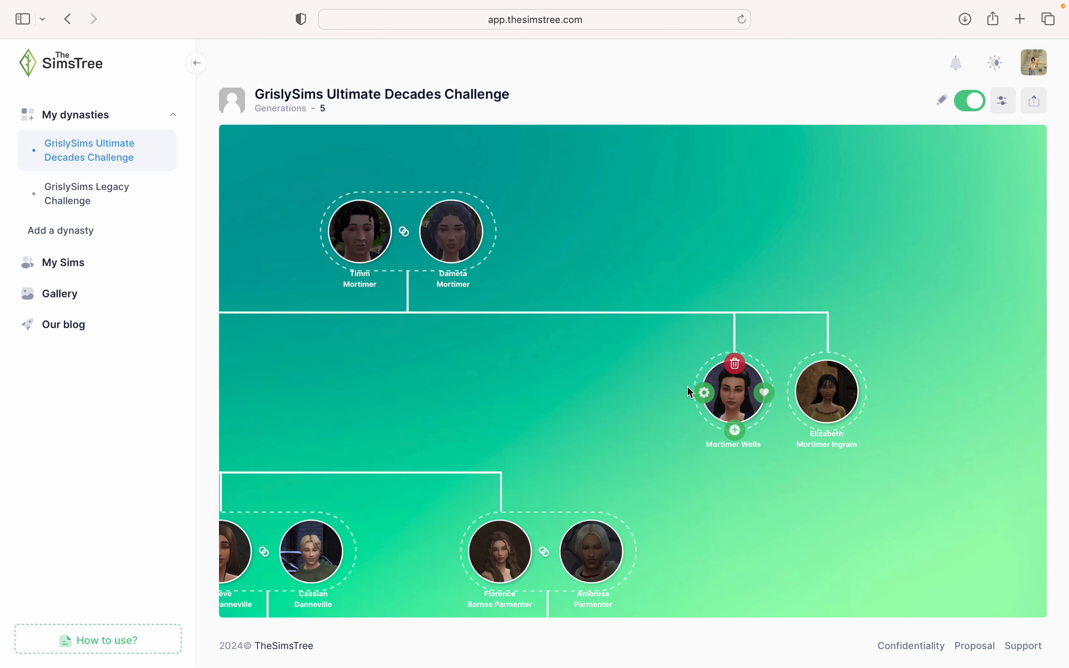
pyautogui.click(765, 392)
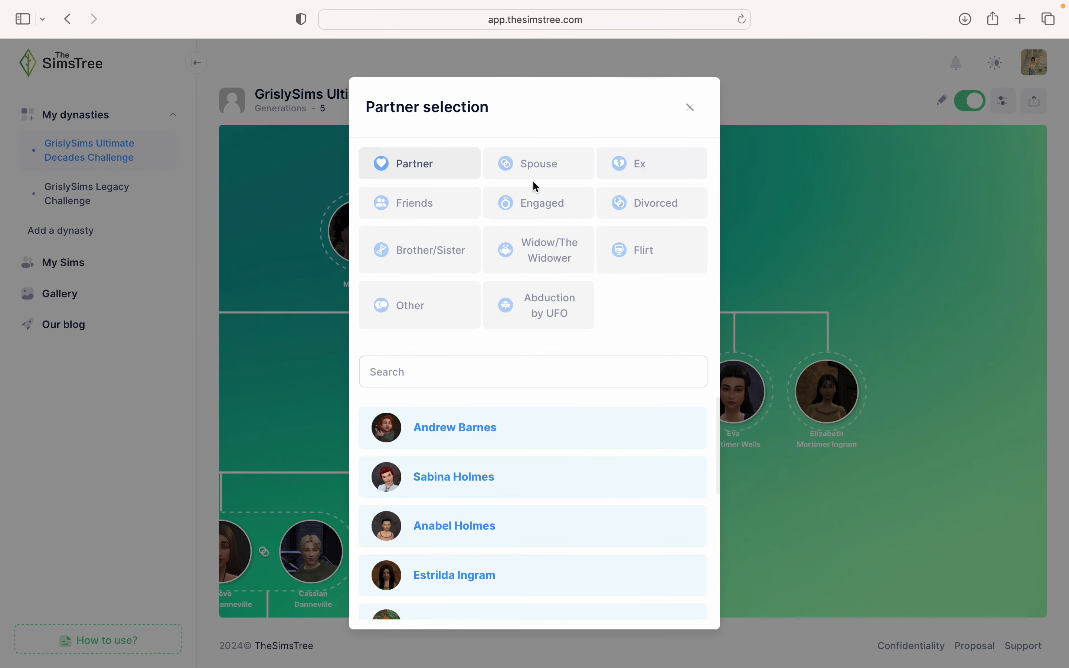
pyautogui.click(532, 167)
pyautogui.click(453, 372)
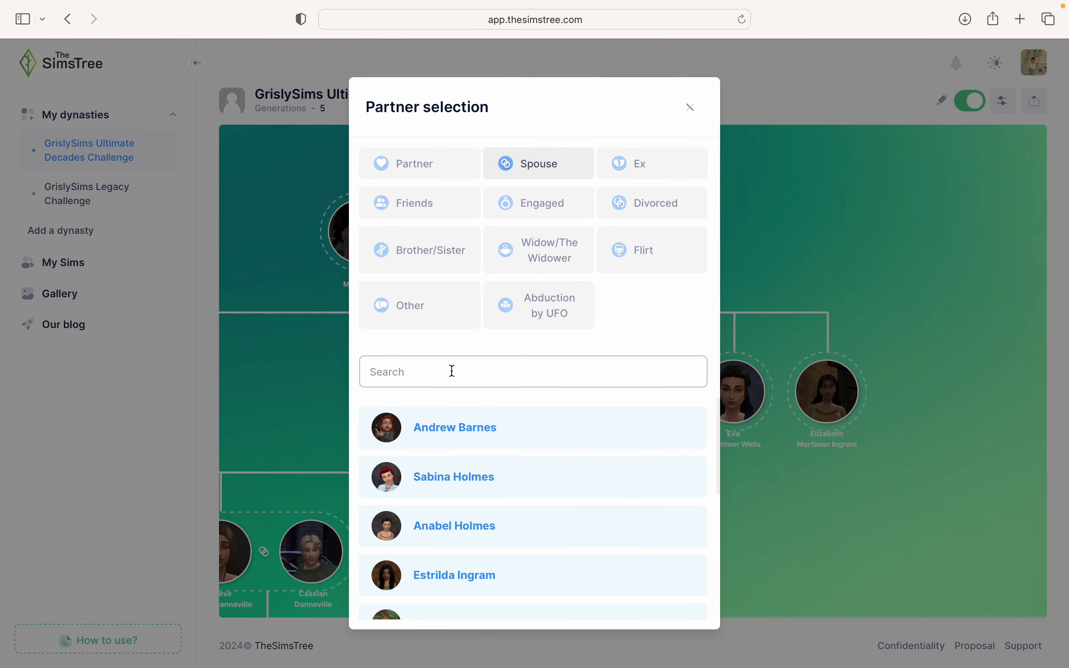
pyautogui.write('Gil')
pyautogui.press('BackSpace')
pyautogui.write('Maurice')
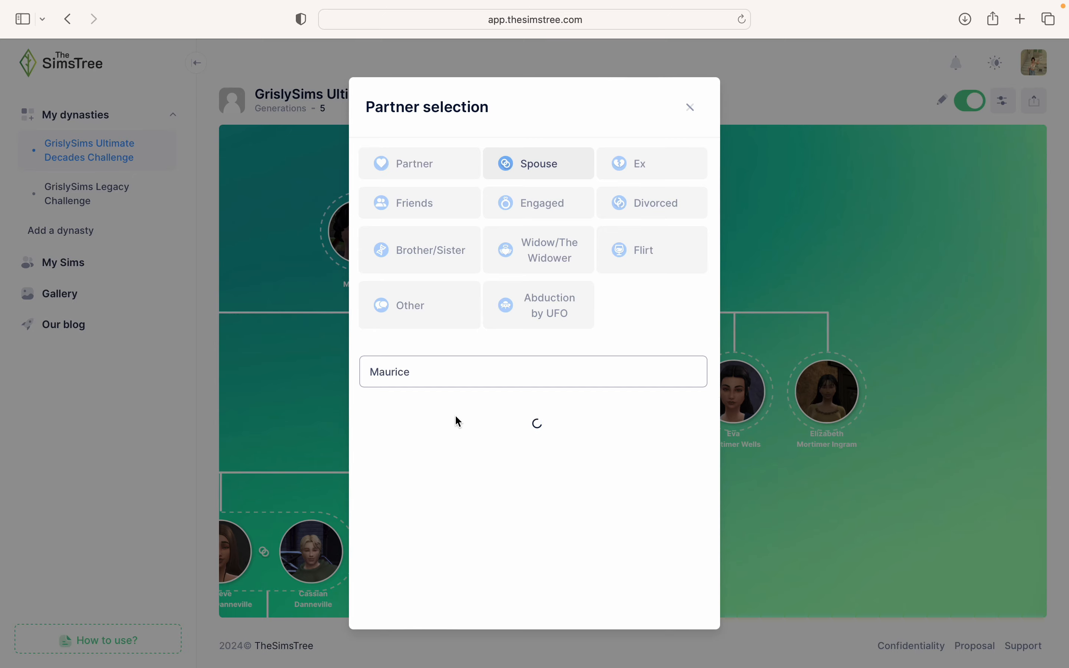
pyautogui.click(429, 421)
pyautogui.click(811, 523)
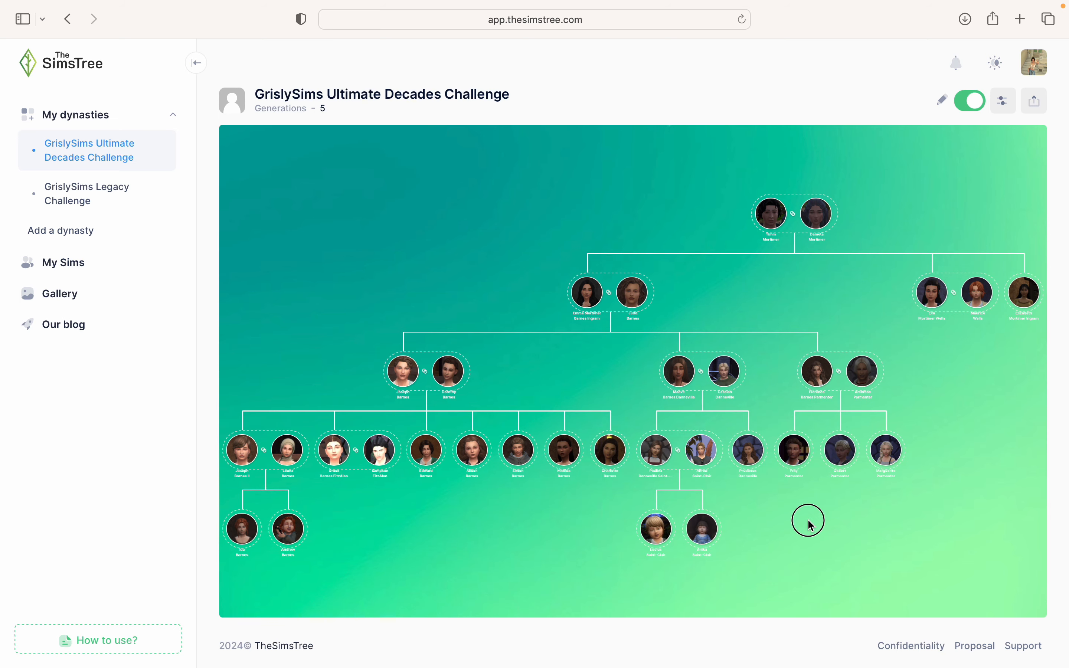
pyautogui.click(604, 369)
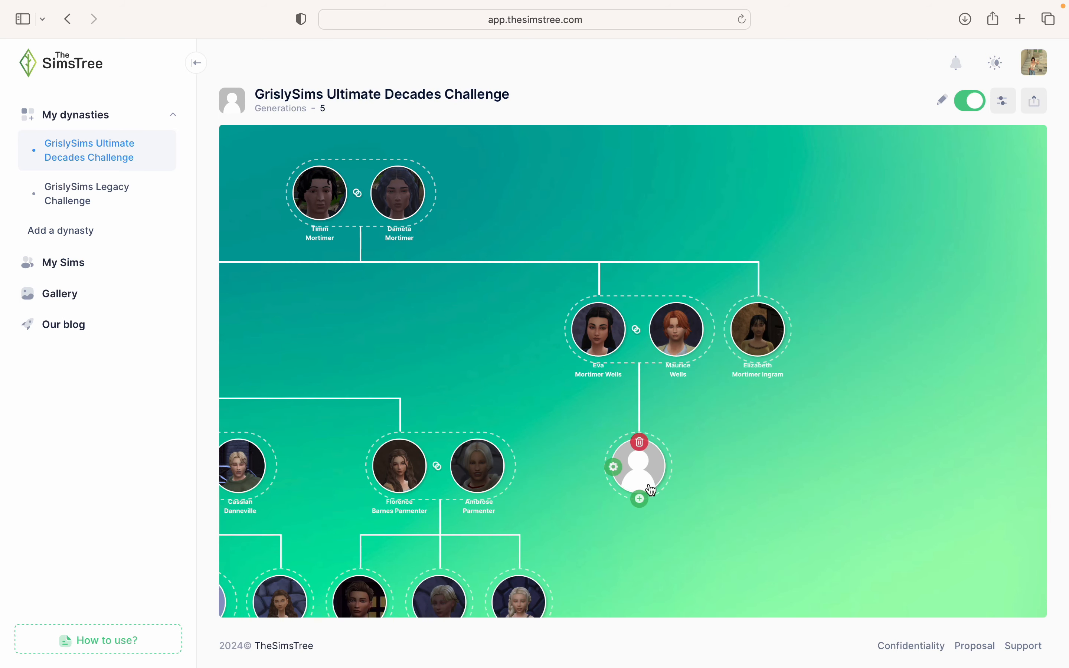
pyautogui.click(616, 470)
pyautogui.click(509, 267)
pyautogui.write('J')
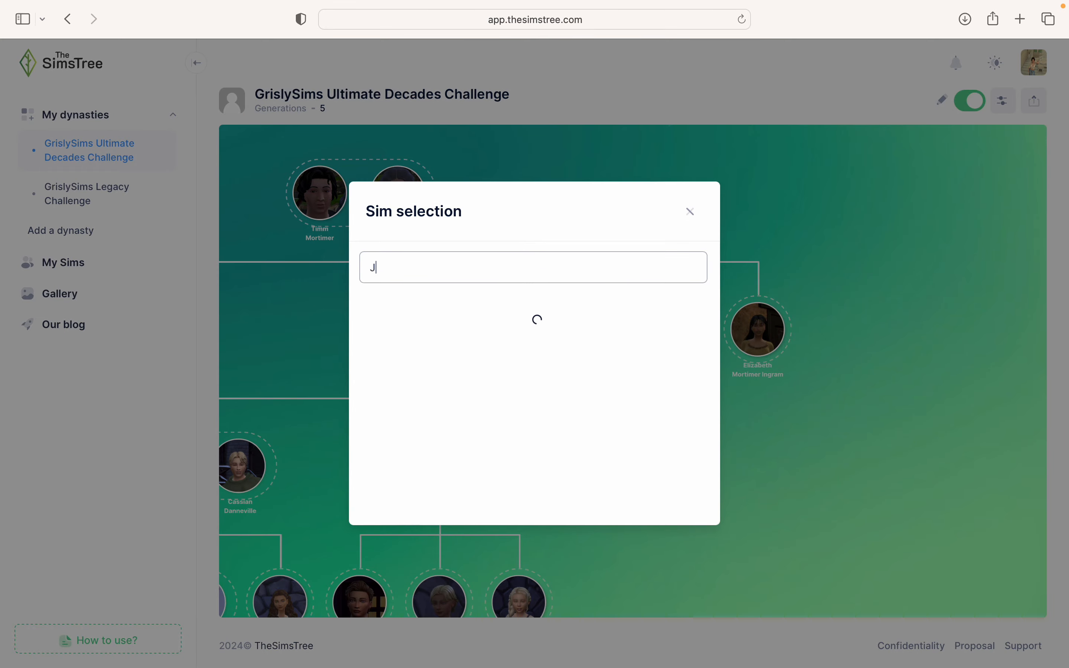
pyautogui.write('uli')
pyautogui.click(494, 323)
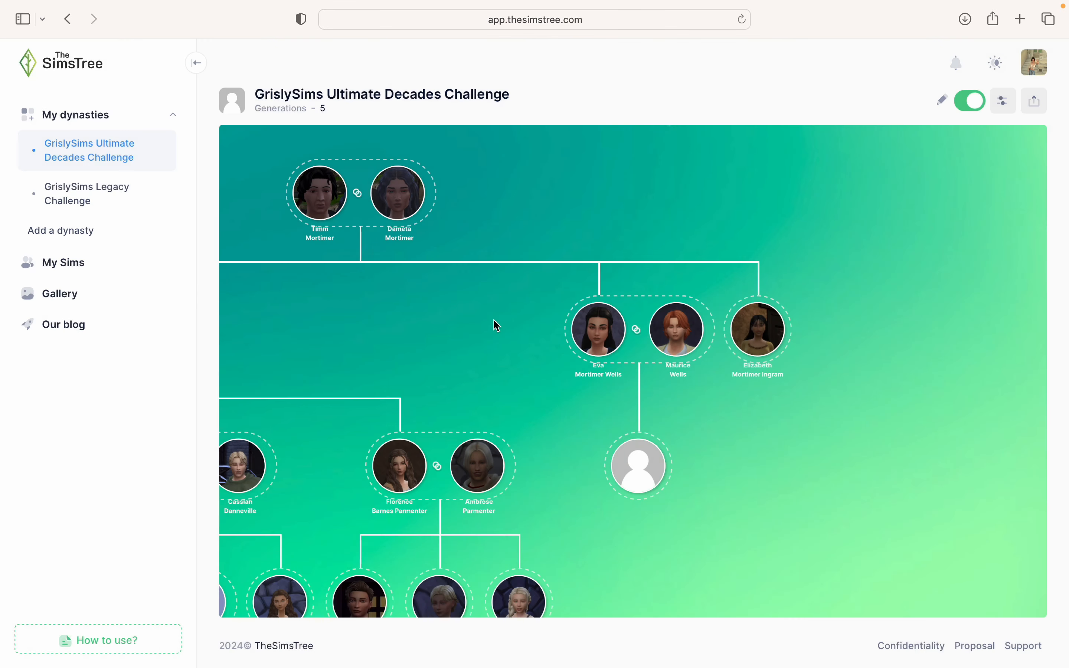
pyautogui.click(601, 366)
pyautogui.click(660, 473)
pyautogui.click(580, 265)
pyautogui.write('W')
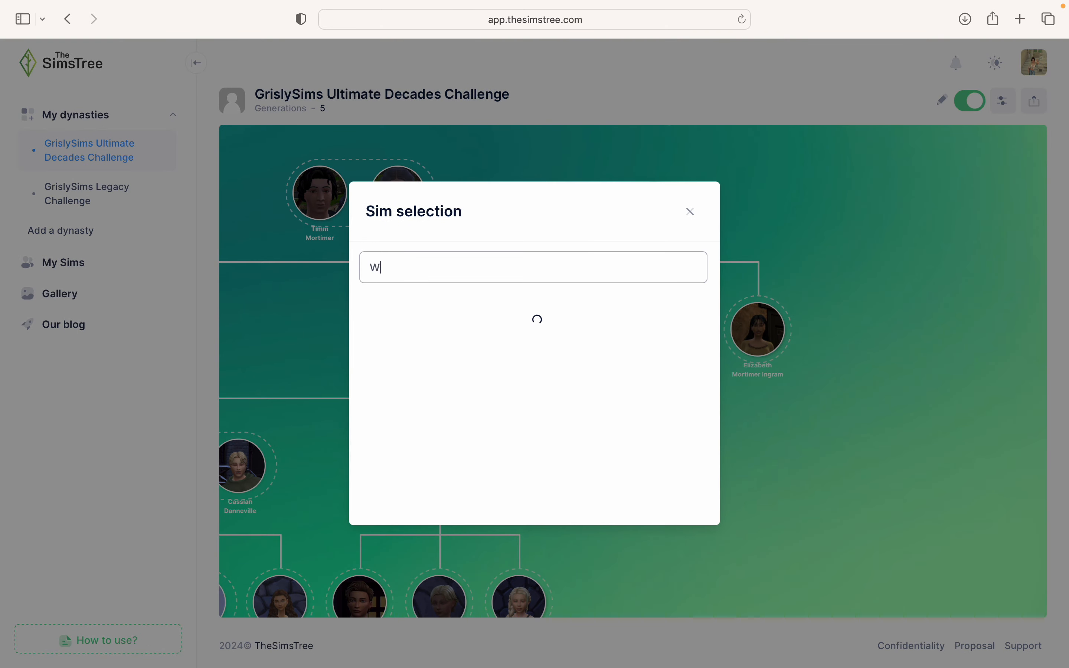
pyautogui.write('illiam')
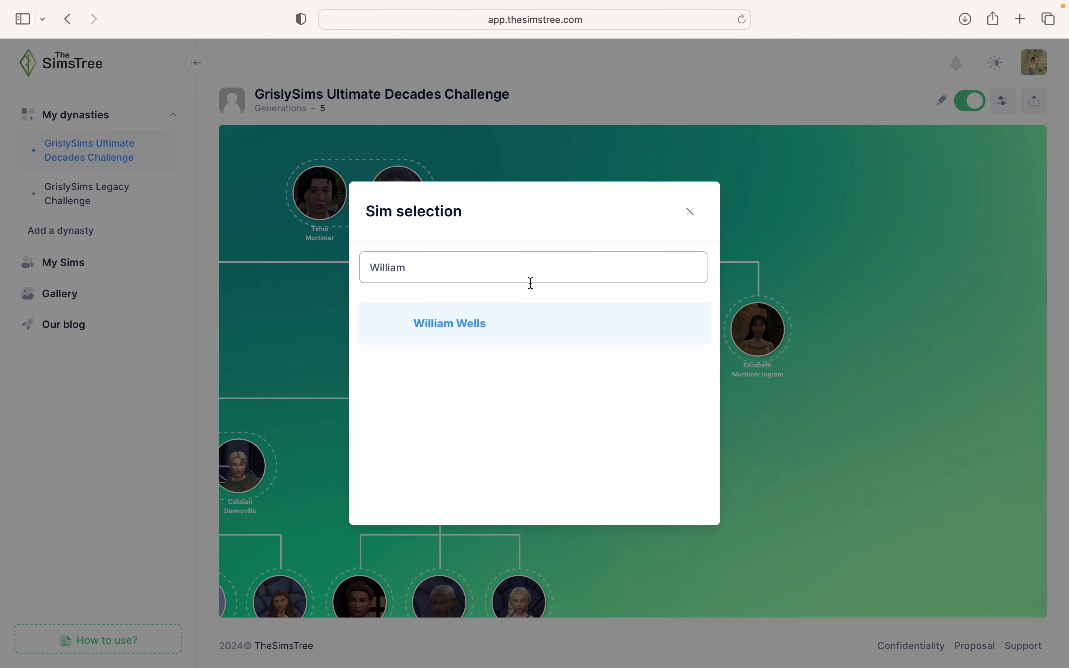
pyautogui.click(508, 322)
pyautogui.moveTo(700, 520); pyautogui.dragTo(690, 417)
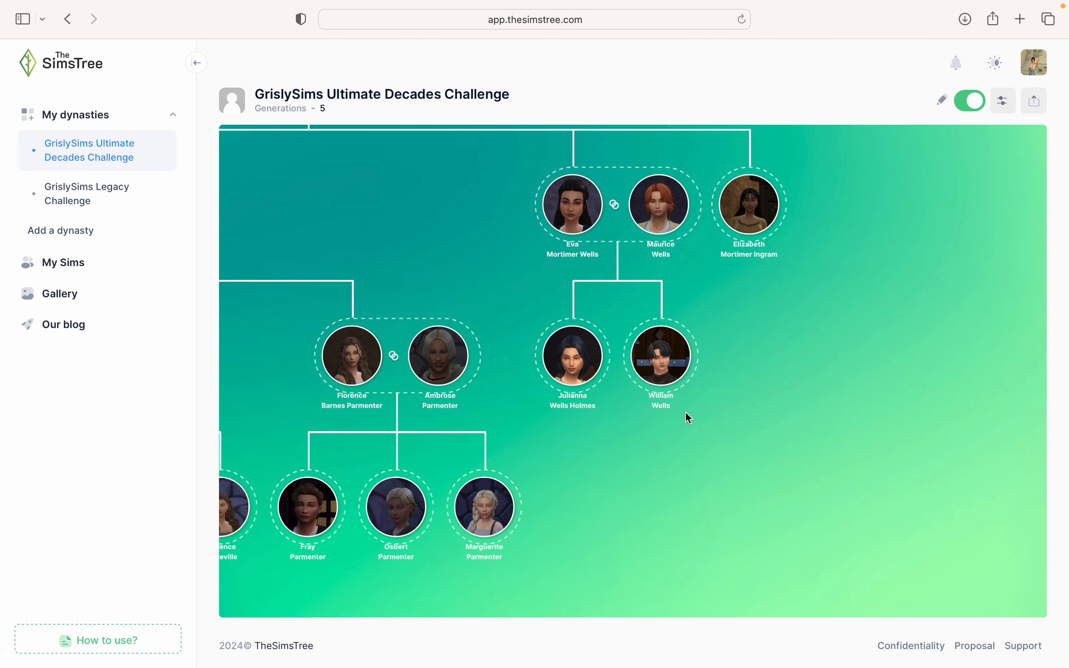
pyautogui.click(690, 358)
pyautogui.click(530, 165)
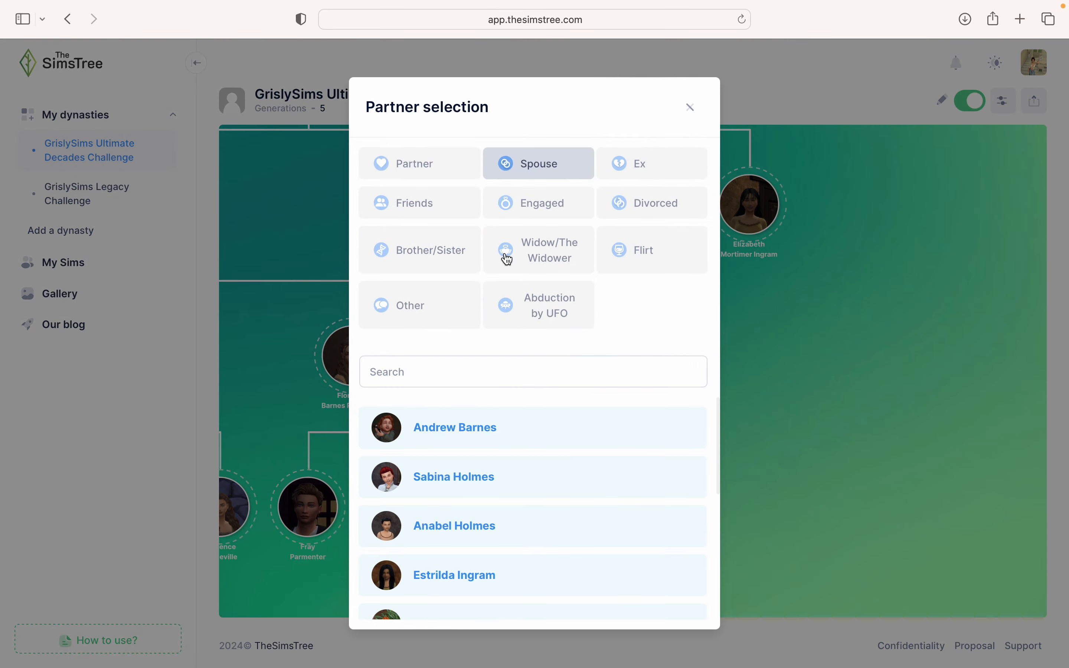
pyautogui.click(461, 362)
pyautogui.write('Muriel')
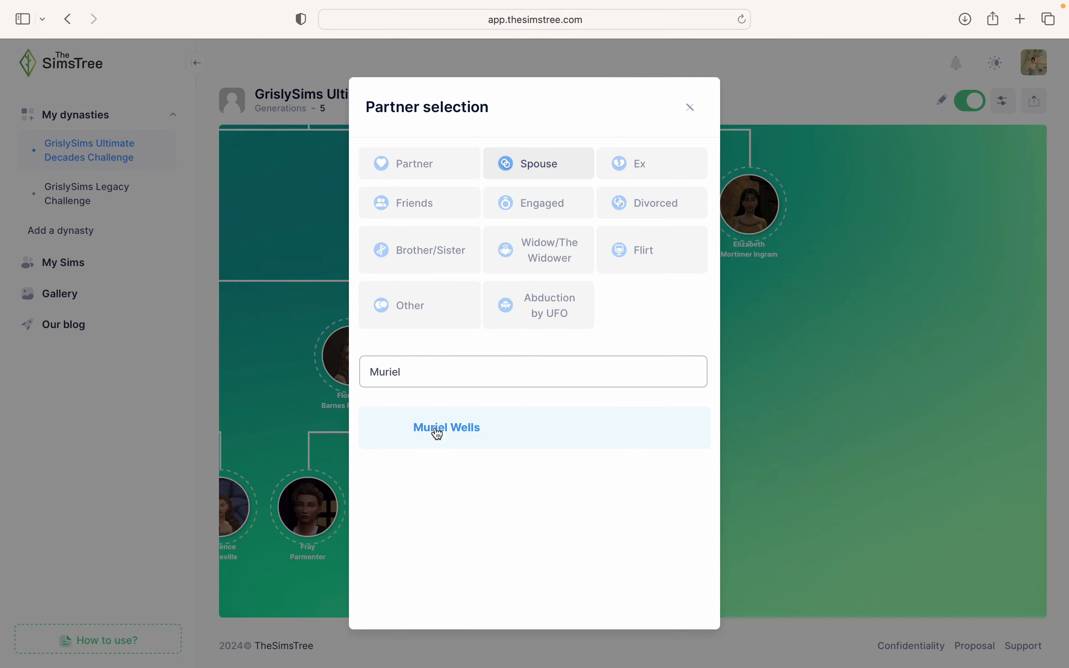
pyautogui.click(435, 432)
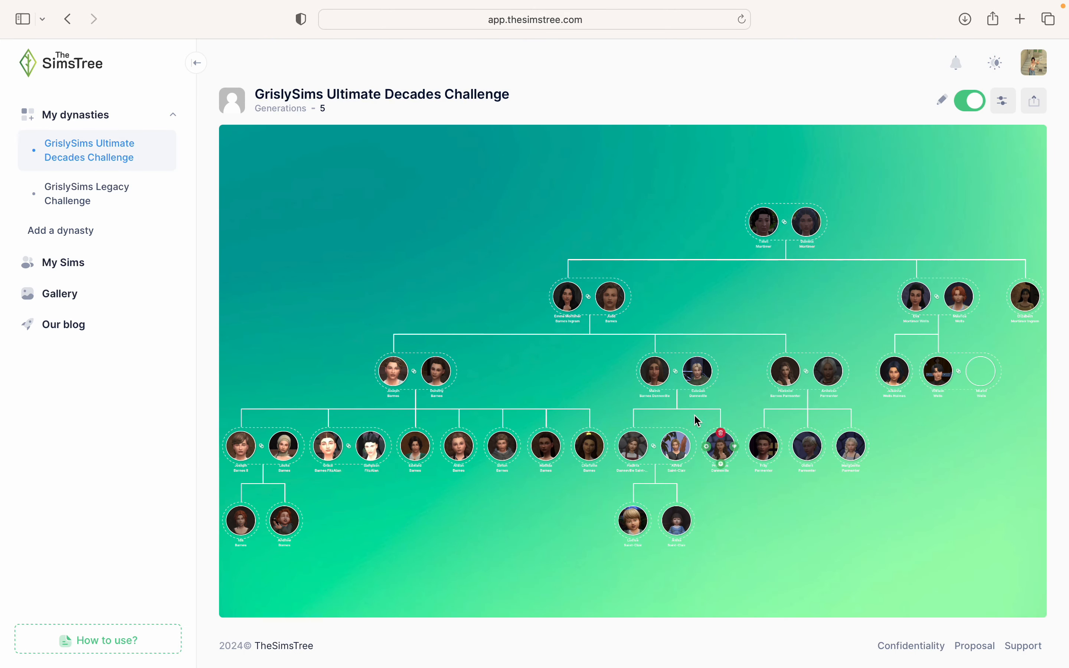
pyautogui.moveTo(929, 481); pyautogui.dragTo(661, 458)
pyautogui.scroll(3, 737, 376)
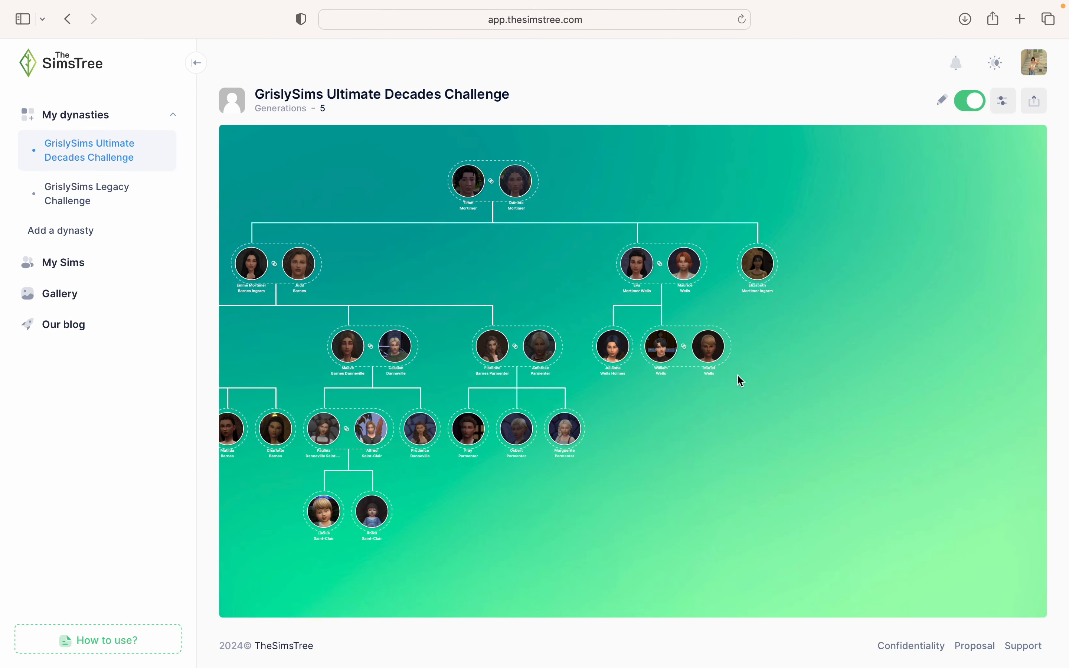
pyautogui.scroll(4, 713, 428)
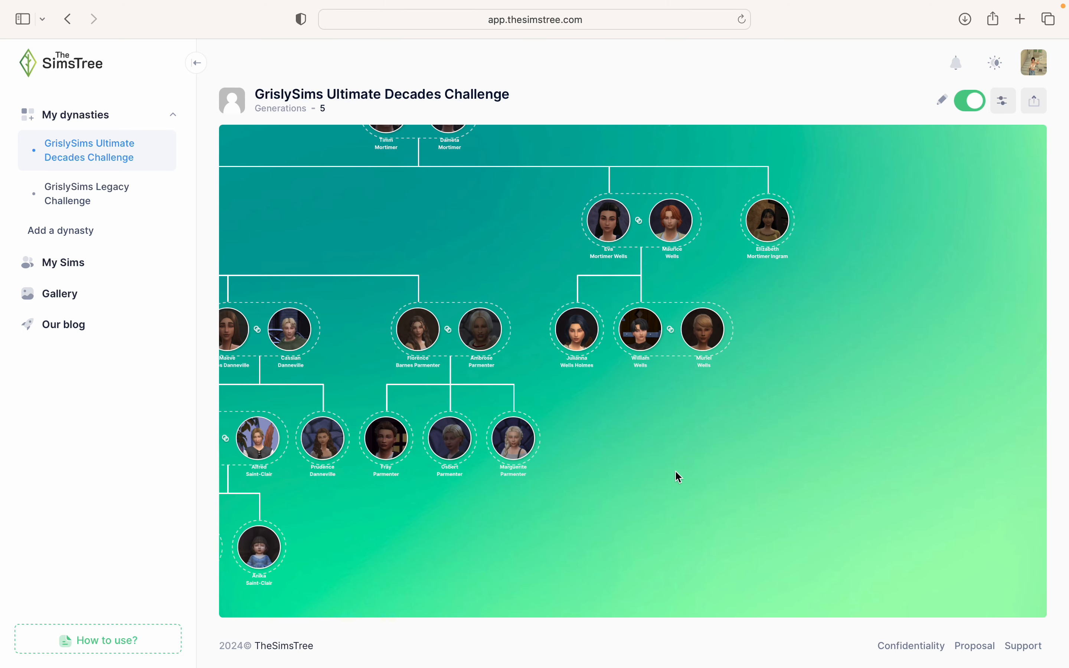
pyautogui.moveTo(673, 351); pyautogui.dragTo(704, 386)
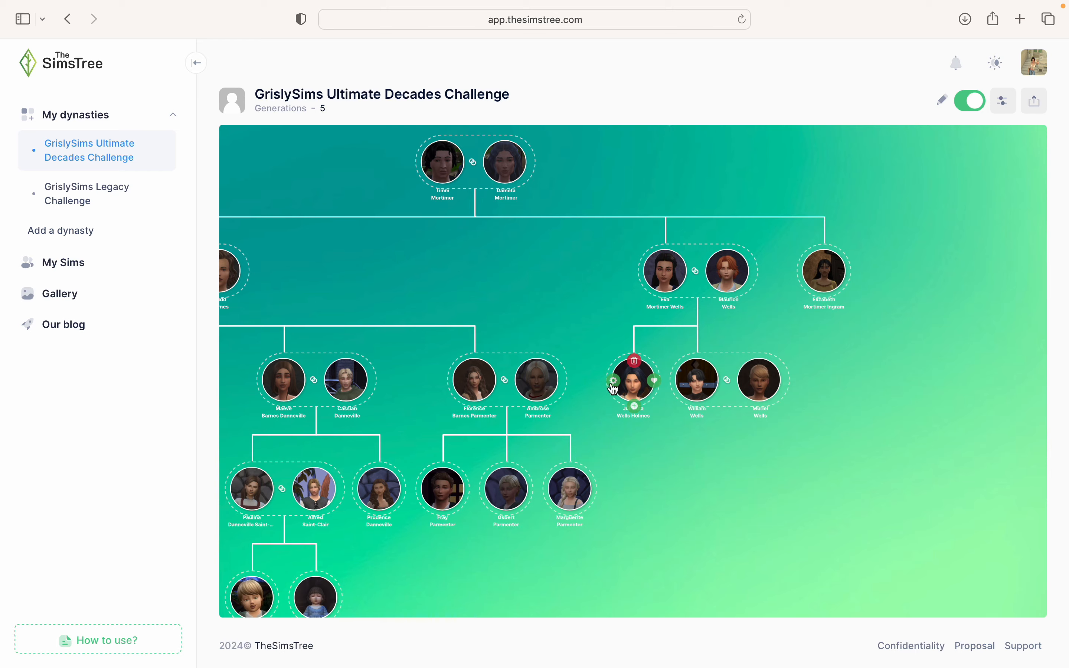
pyautogui.click(656, 383)
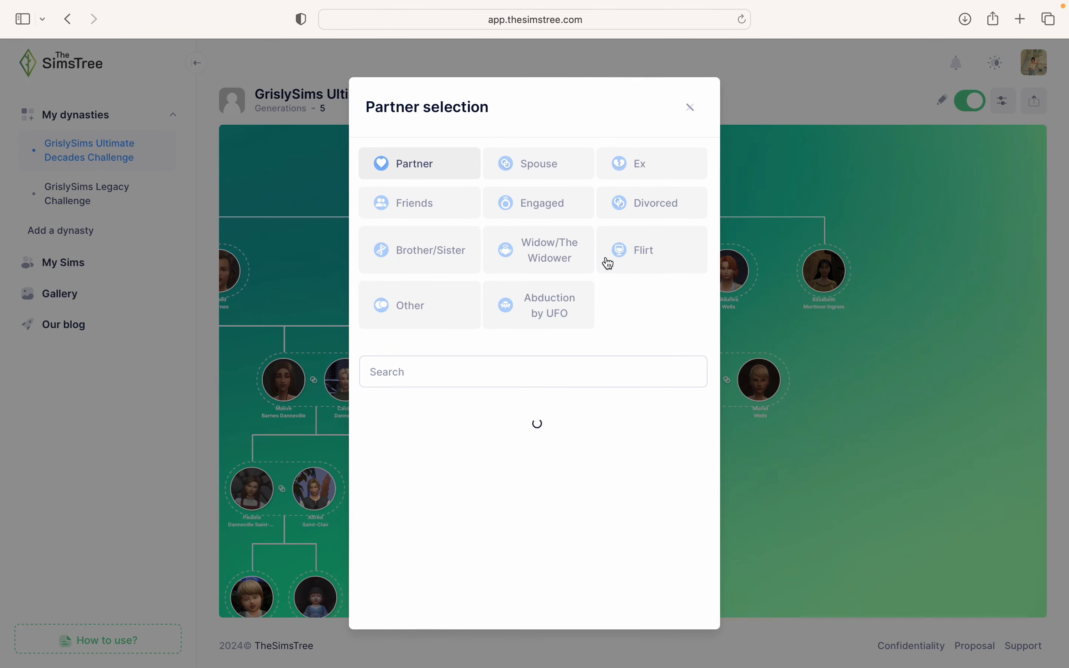
pyautogui.click(558, 168)
pyautogui.click(462, 376)
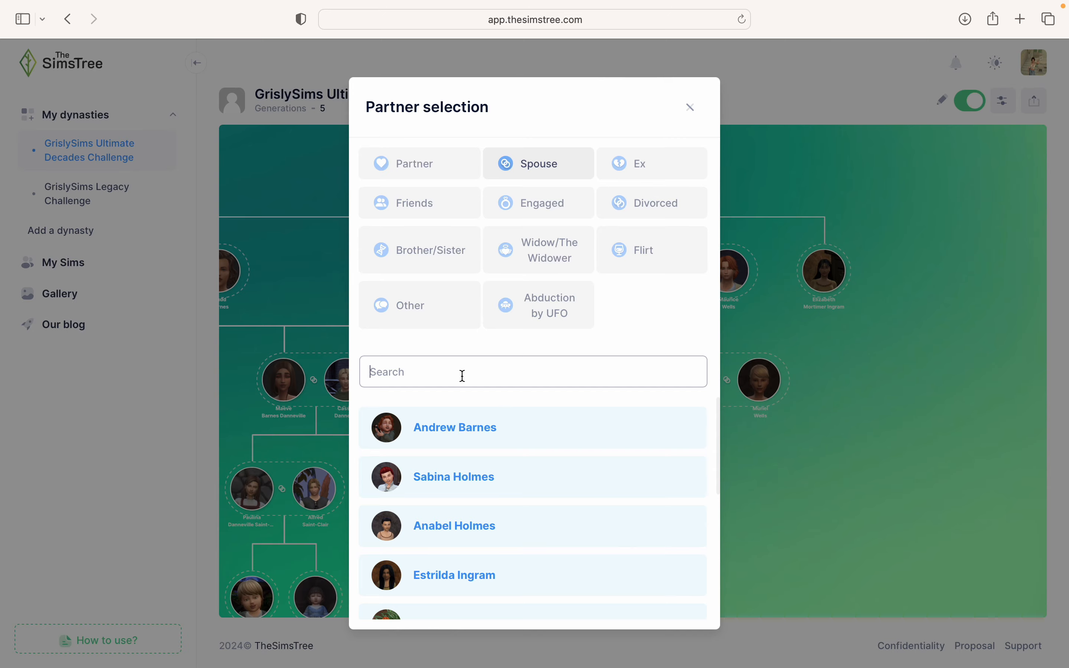
pyautogui.write('Sperling')
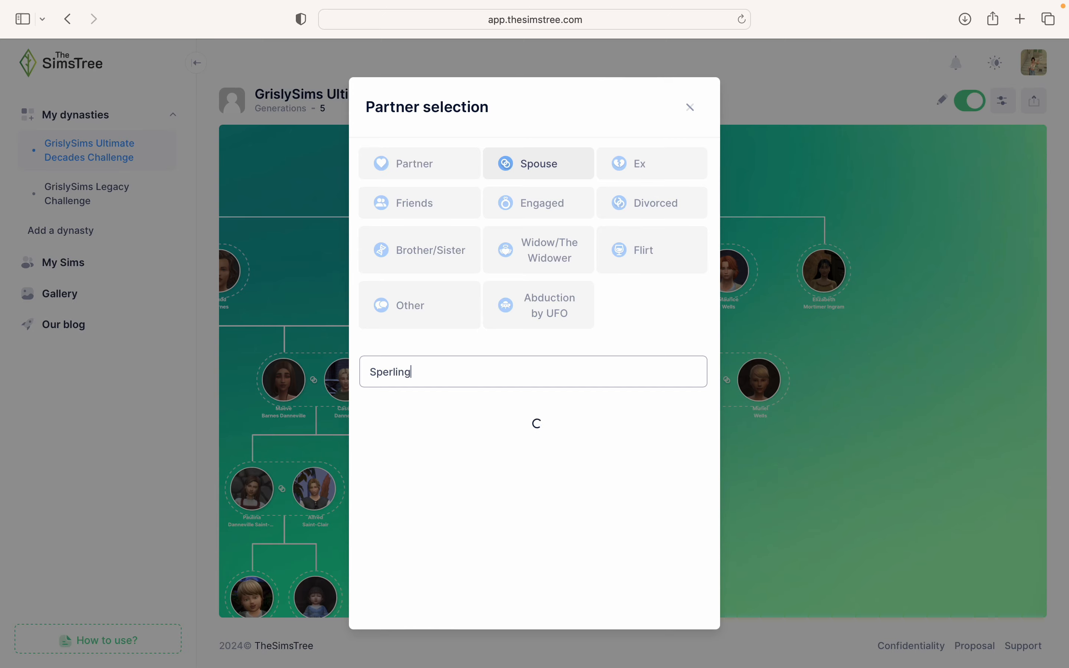
pyautogui.click(435, 475)
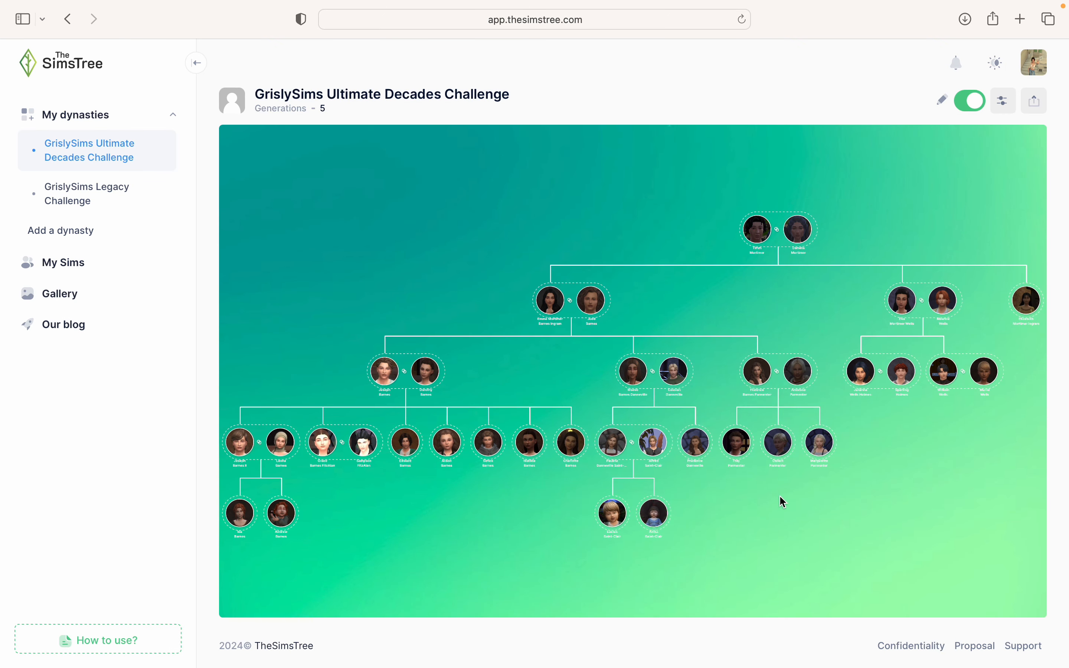
pyautogui.scroll(5, 688, 376)
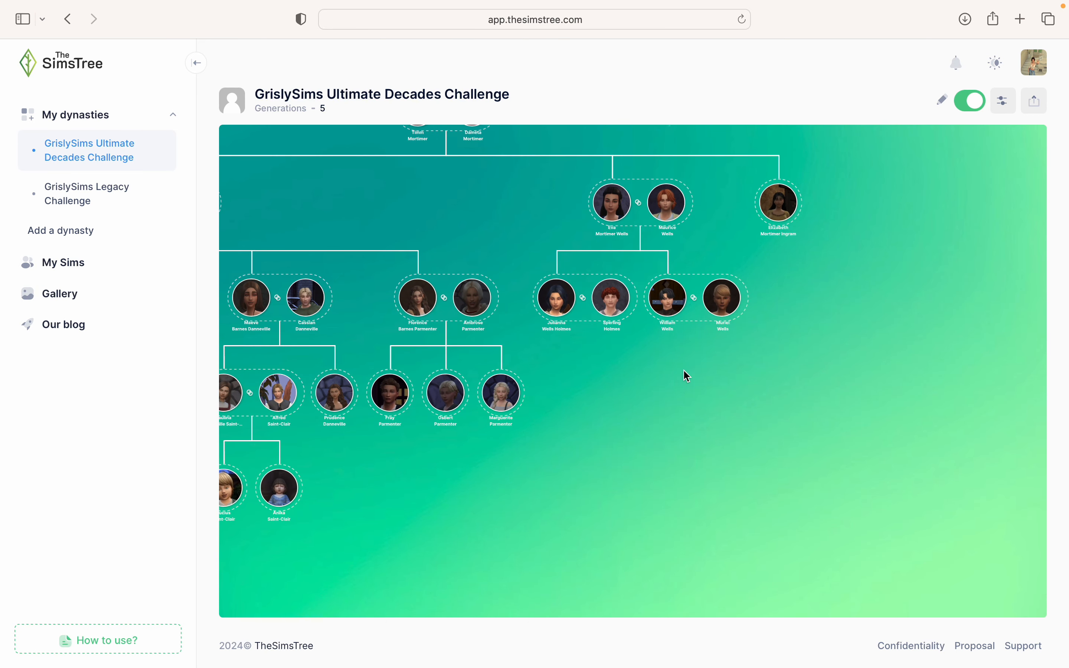
pyautogui.scroll(3, 688, 376)
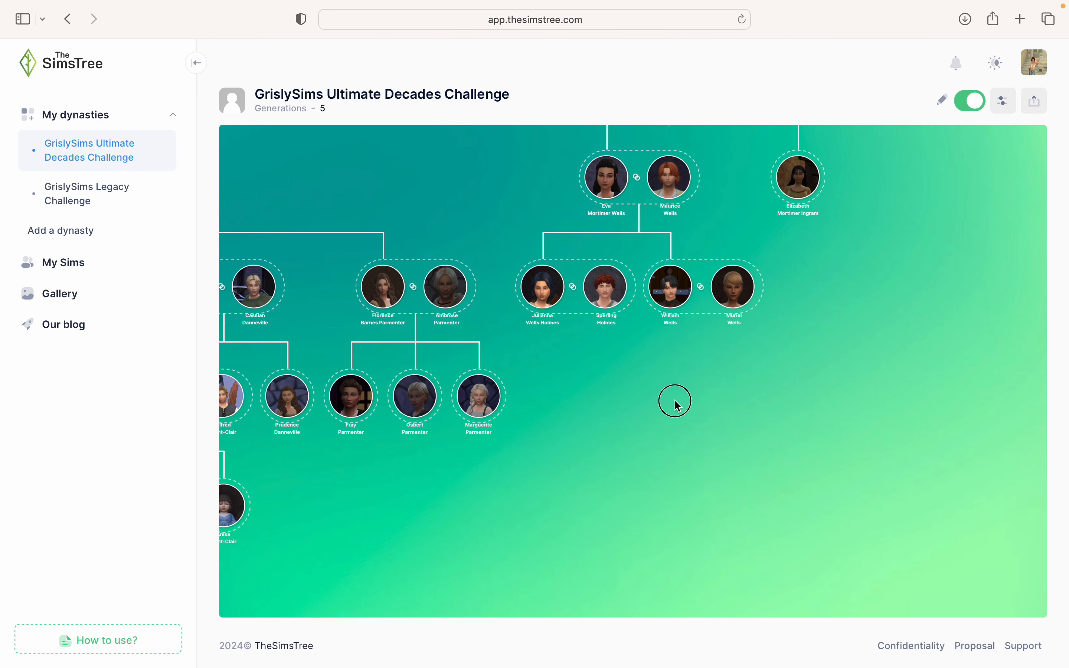
# - Add Reynard Holmes and Anabel Holmes as children under Julianna and Sperling
pyautogui.click(607, 372)
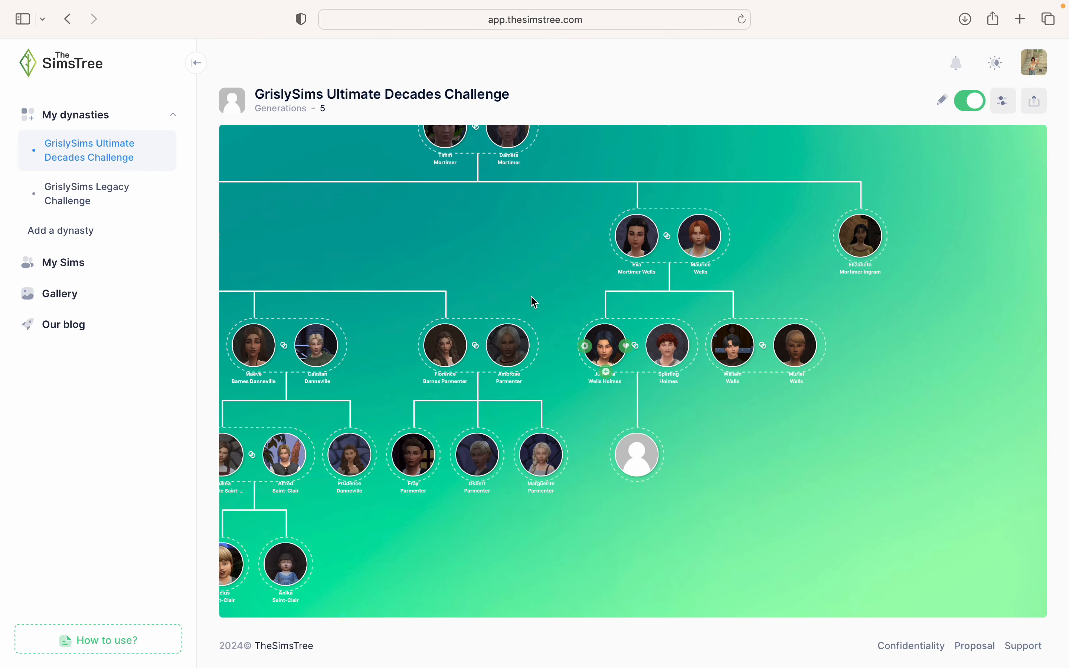
pyautogui.click(639, 453)
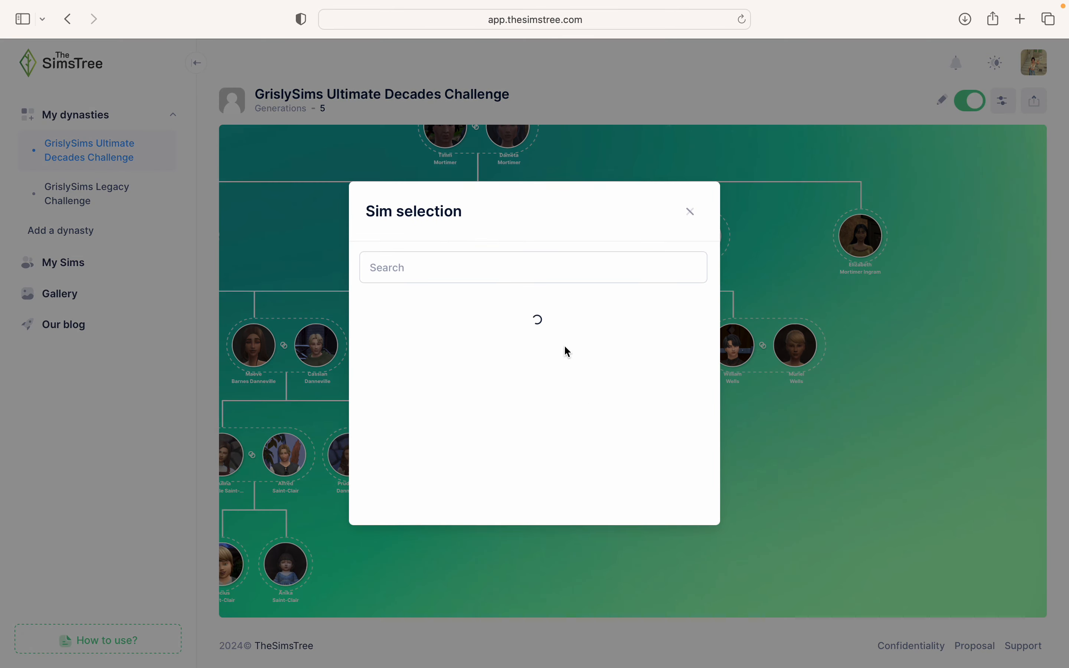
pyautogui.click(458, 272)
pyautogui.write('Re')
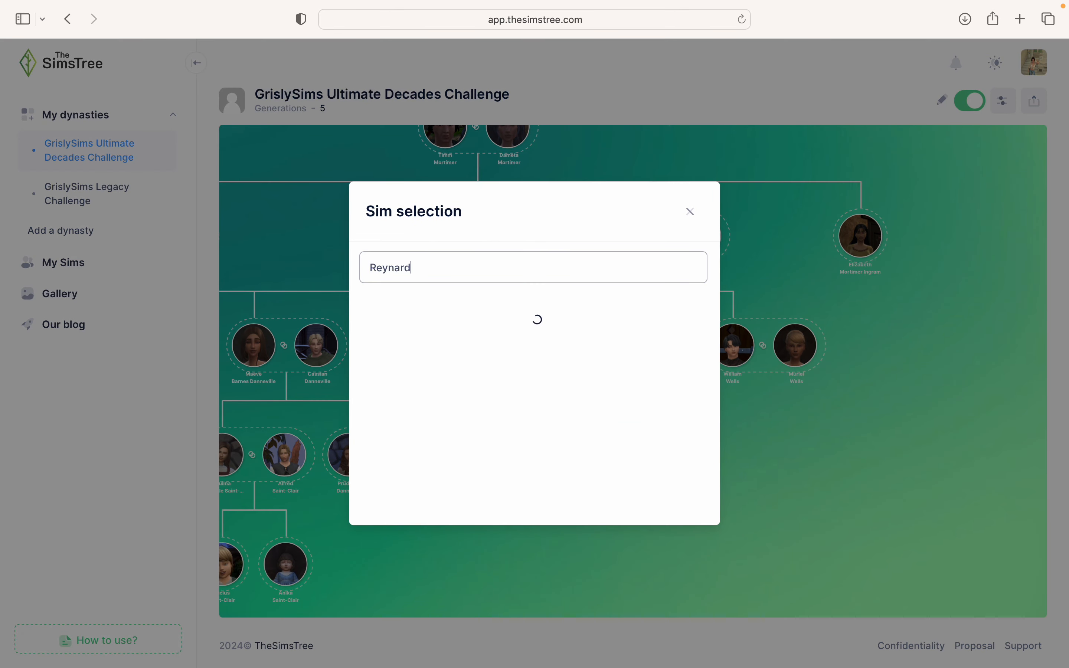
pyautogui.write('ynard')
pyautogui.click(465, 324)
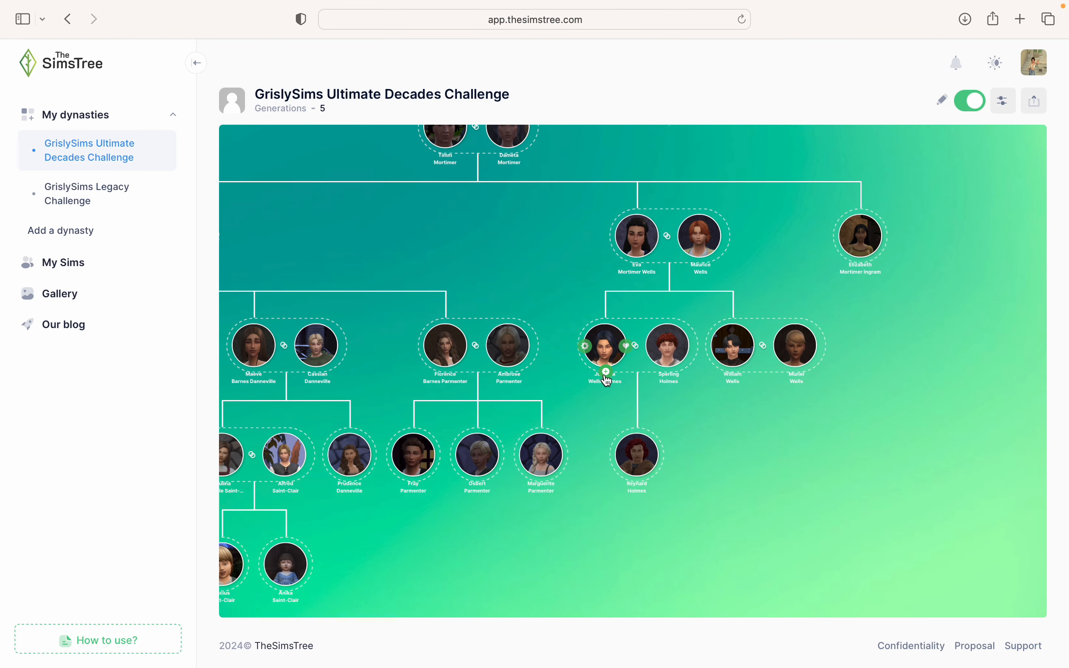
pyautogui.click(607, 374)
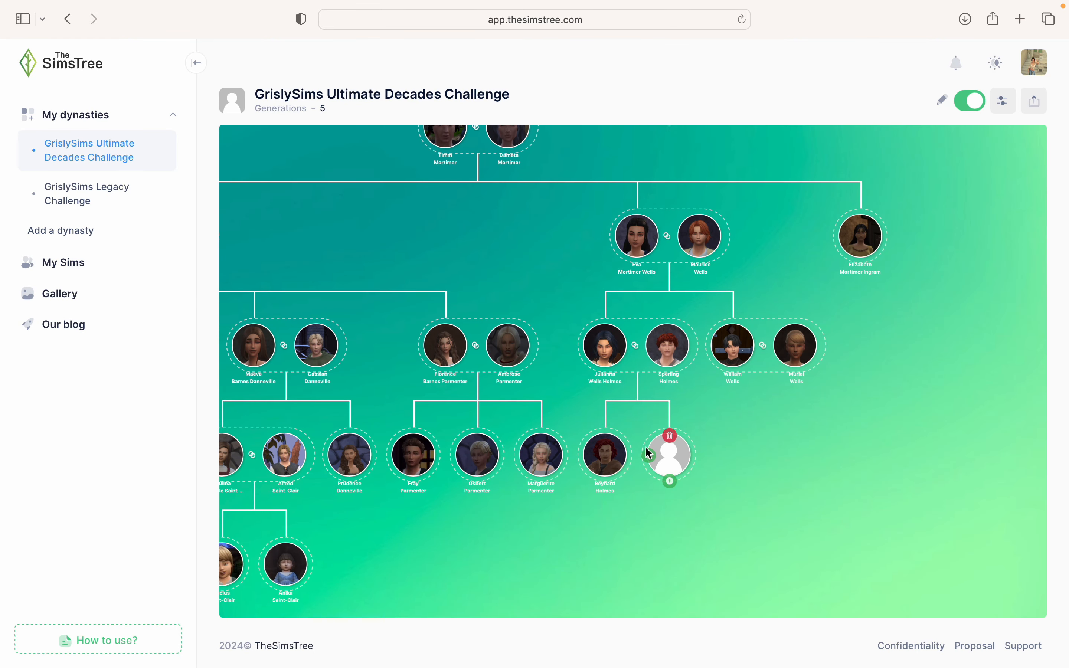
pyautogui.click(650, 454)
pyautogui.write('Anabel')
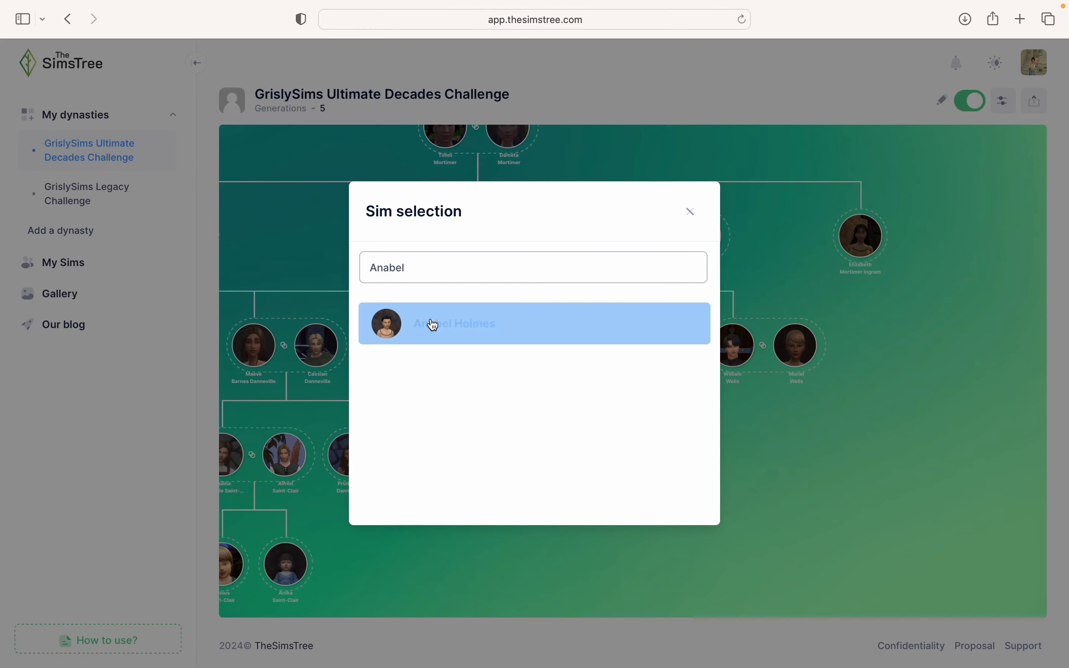
pyautogui.click(429, 324)
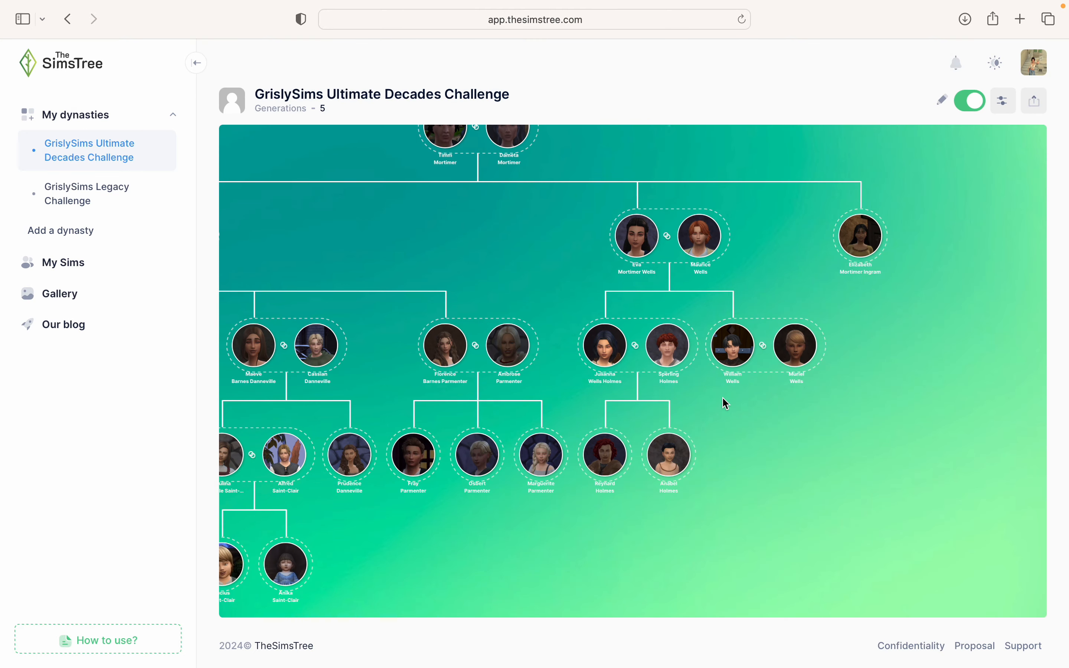
pyautogui.click(607, 372)
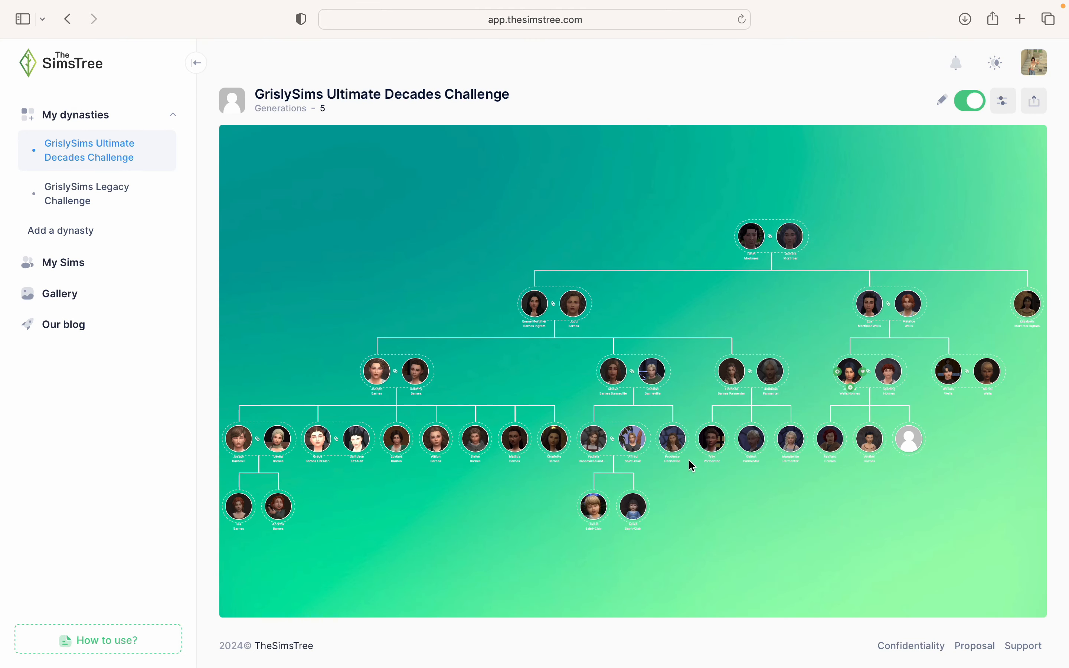
pyautogui.moveTo(866, 513); pyautogui.dragTo(628, 469)
pyautogui.scroll(2, 628, 469)
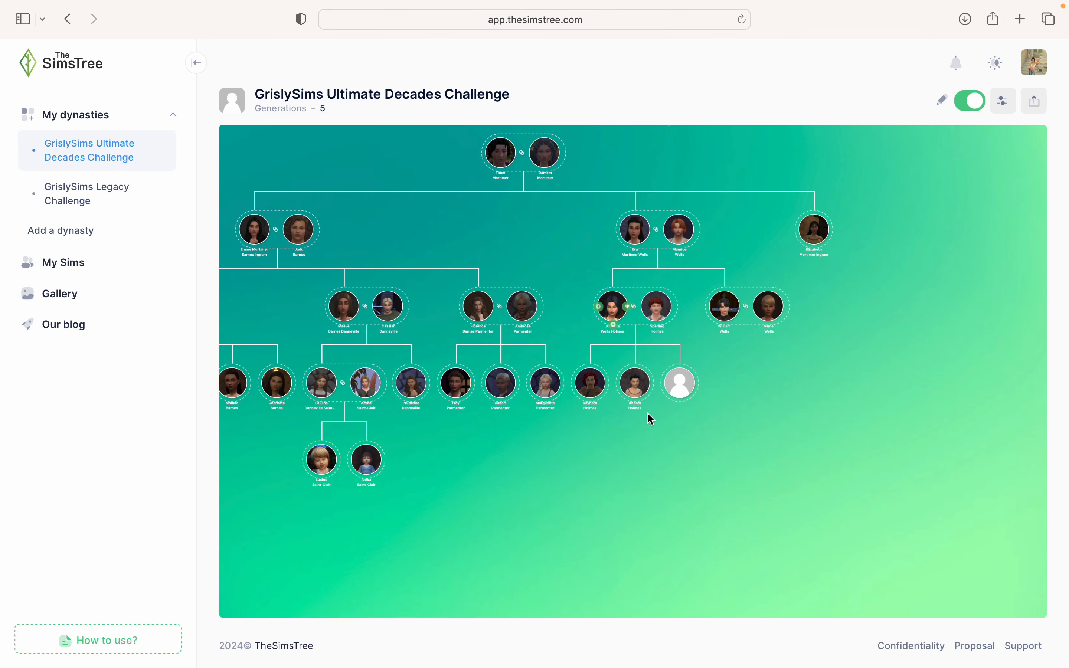
pyautogui.click(673, 391)
pyautogui.click(503, 269)
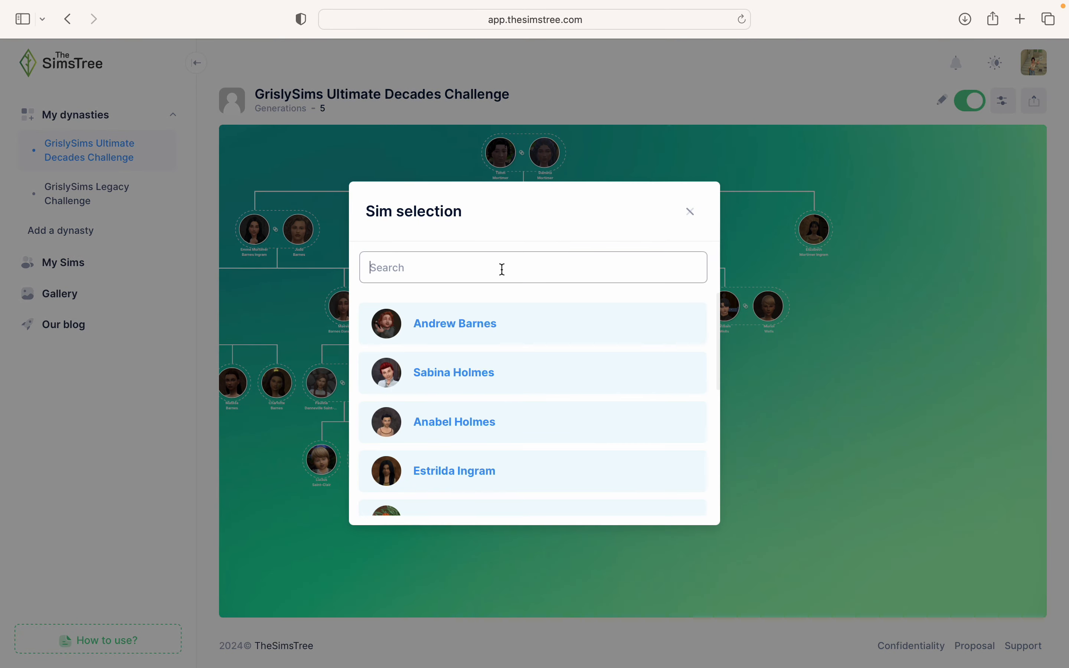
pyautogui.write('Sperling')
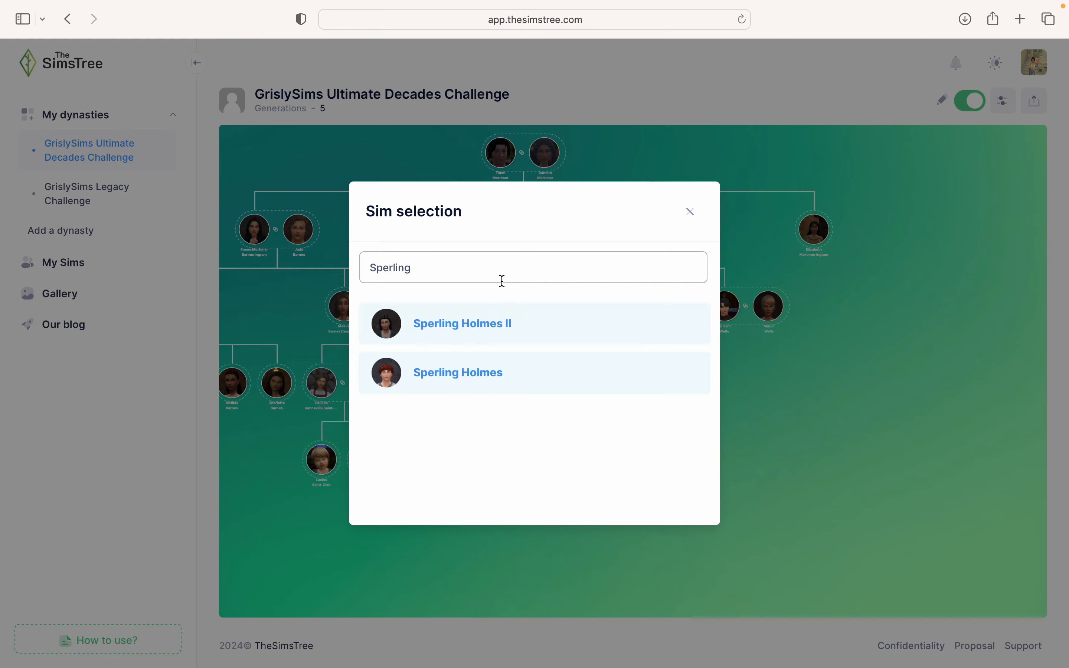
pyautogui.click(489, 320)
pyautogui.hscroll(1, 614, 449)
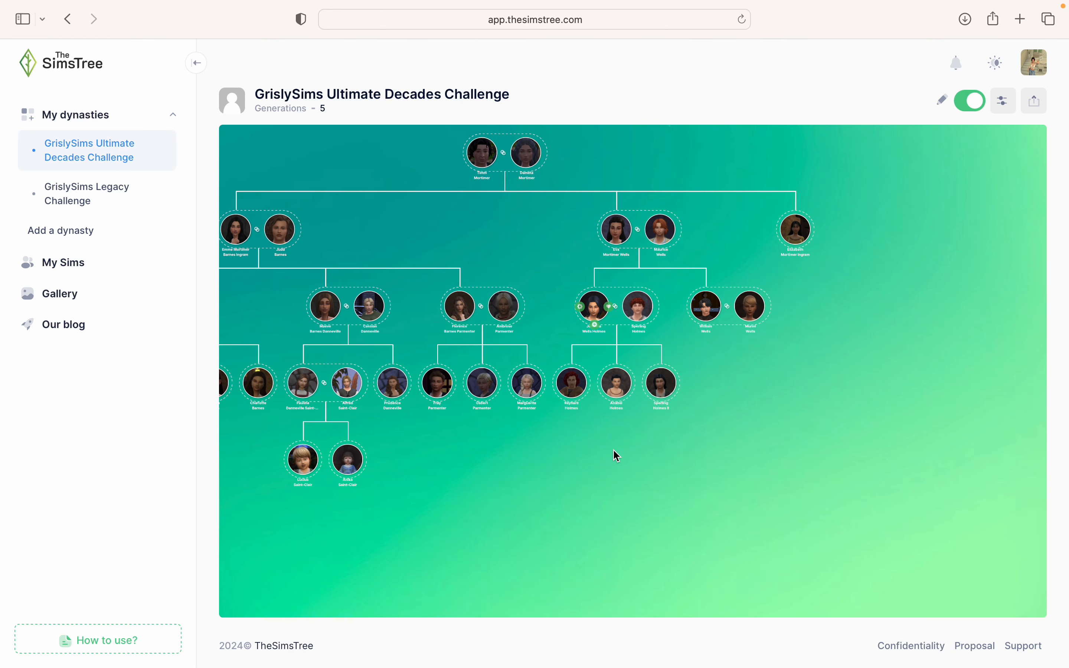
pyautogui.scroll(2, 669, 382)
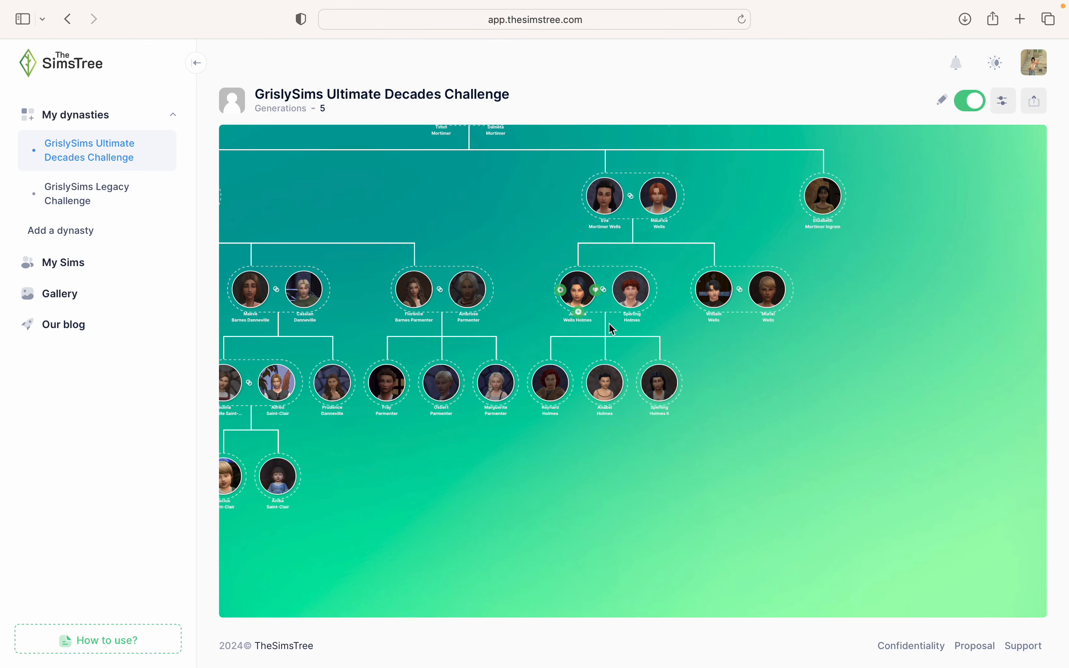
pyautogui.click(578, 312)
pyautogui.moveTo(813, 478); pyautogui.dragTo(672, 447)
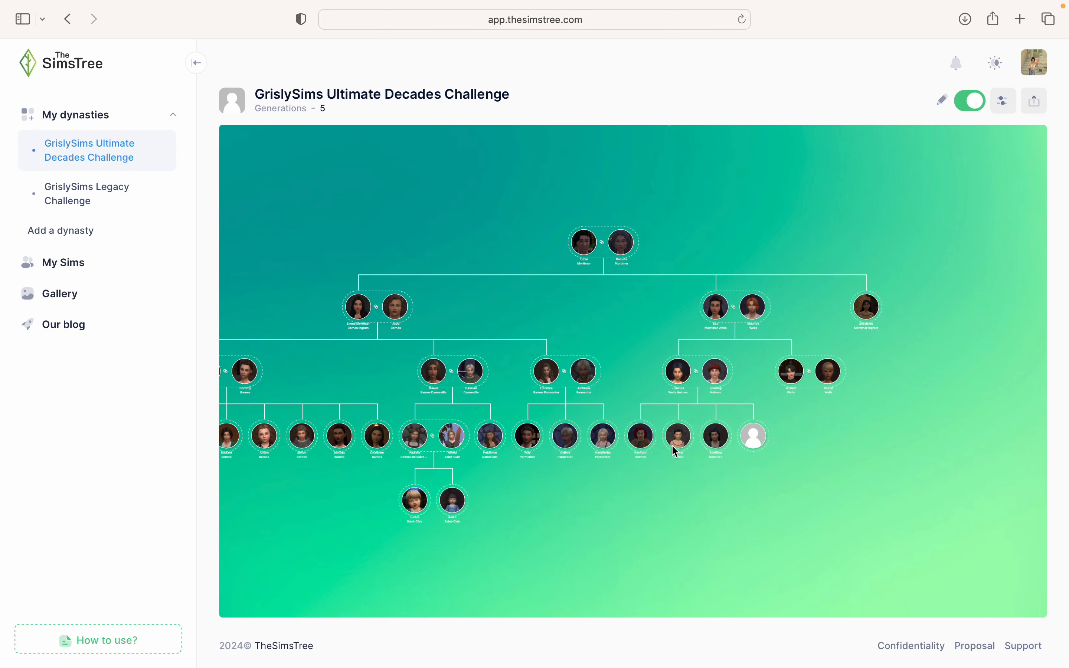
pyautogui.click(742, 442)
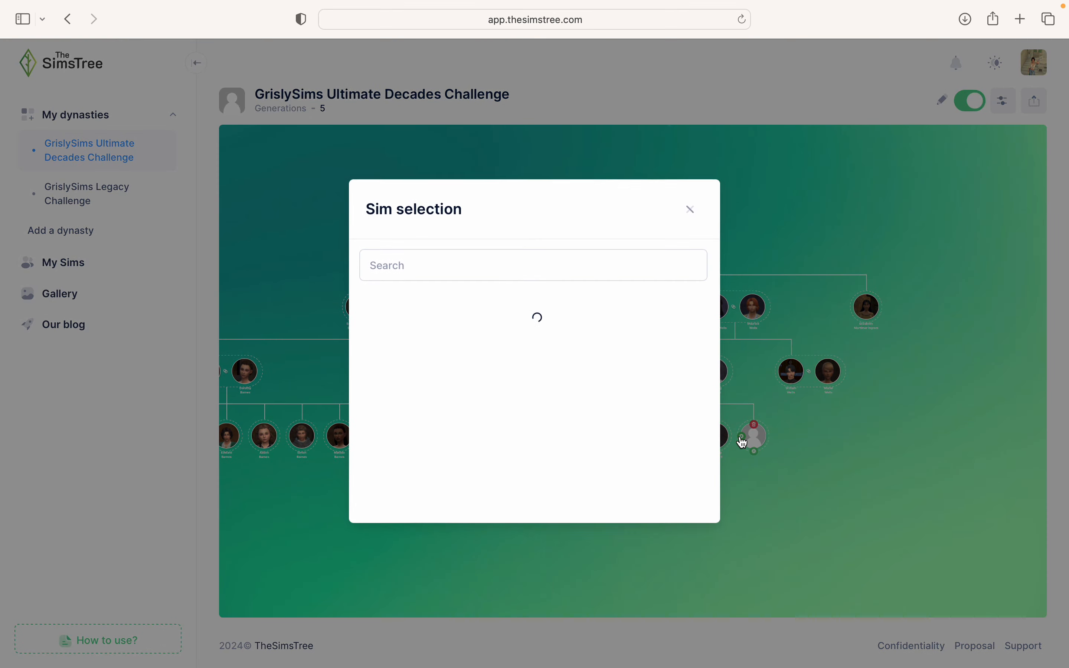
pyautogui.click(568, 265)
pyautogui.write('Margar')
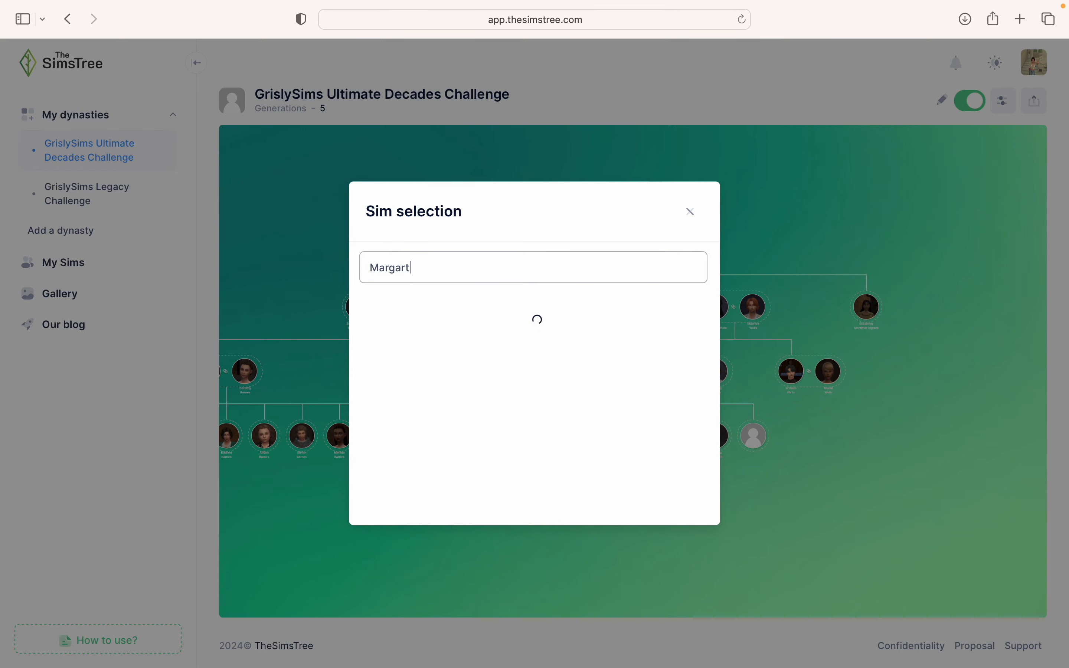
pyautogui.click(514, 326)
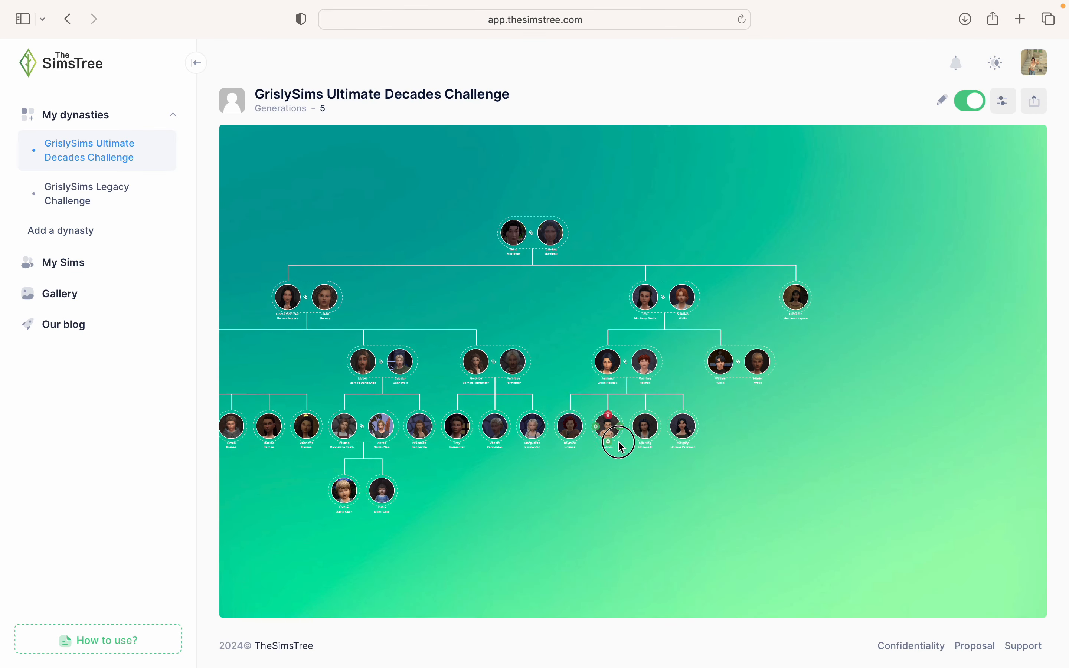
pyautogui.scroll(2, 668, 462)
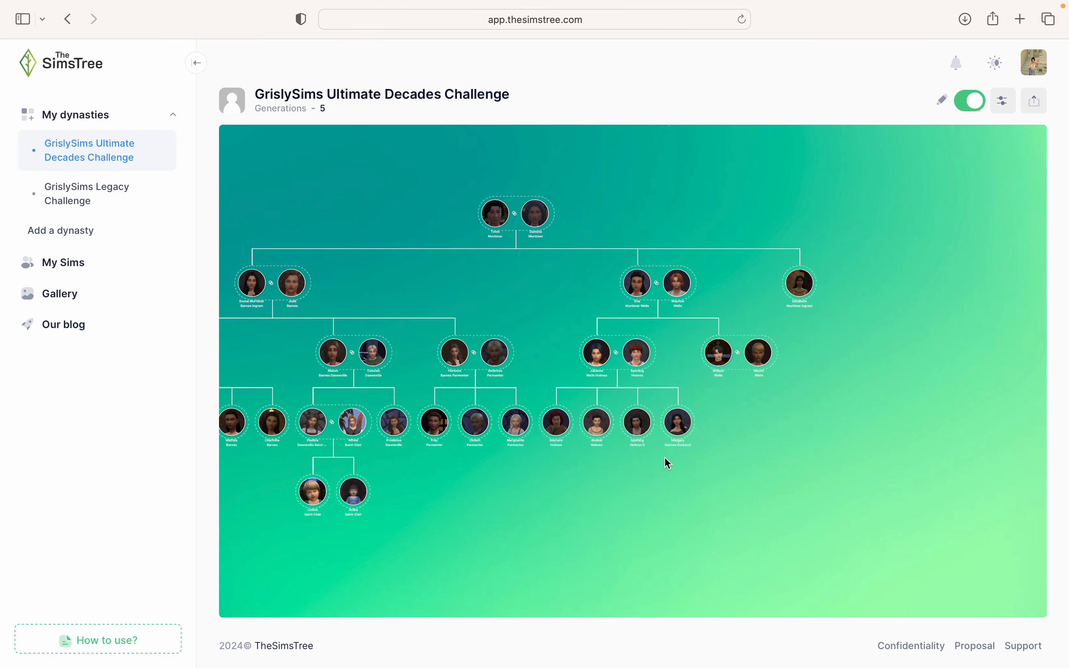
pyautogui.scroll(2, 668, 462)
pyautogui.scroll(3, 649, 479)
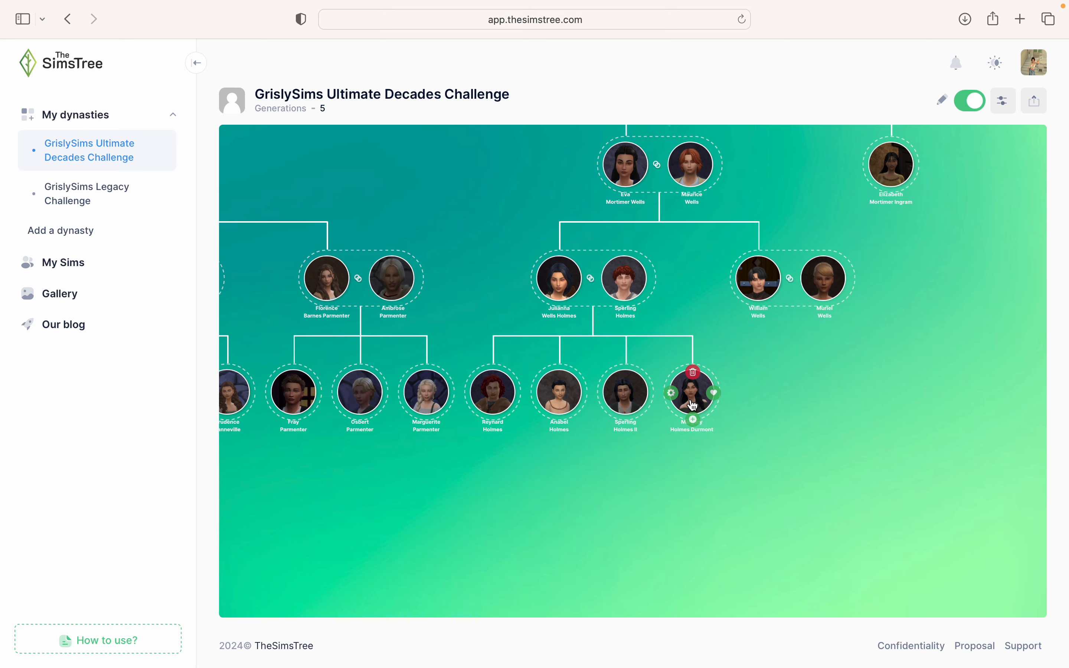
pyautogui.scroll(-5, 752, 434)
pyautogui.moveTo(900, 492); pyautogui.dragTo(677, 440)
pyautogui.scroll(1, 677, 440)
pyautogui.click(697, 370)
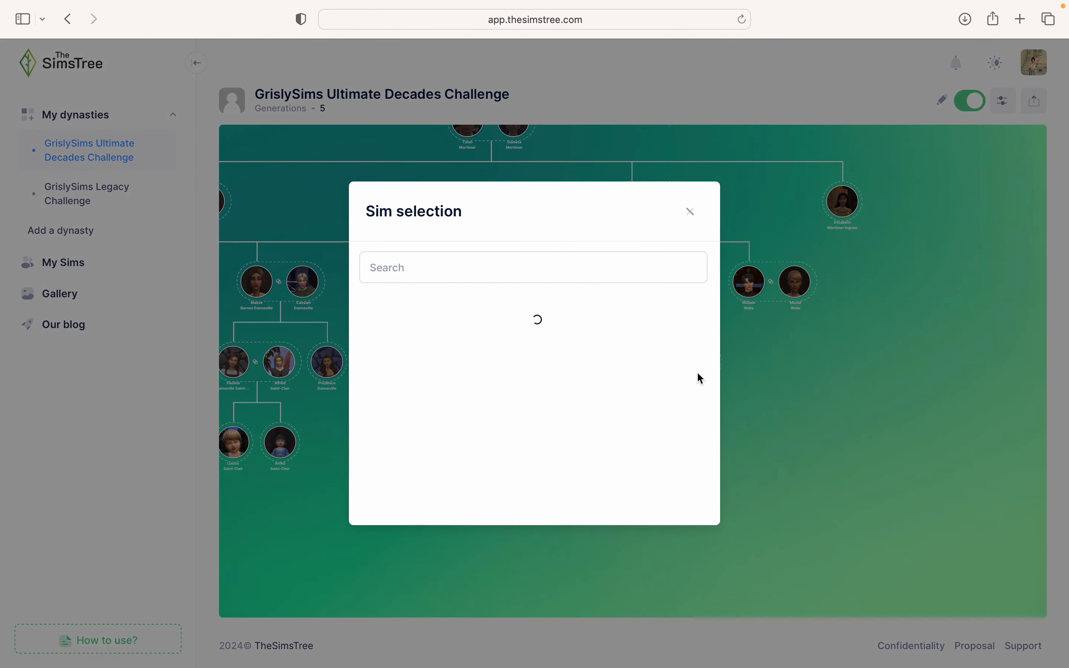
pyautogui.write('Sa')
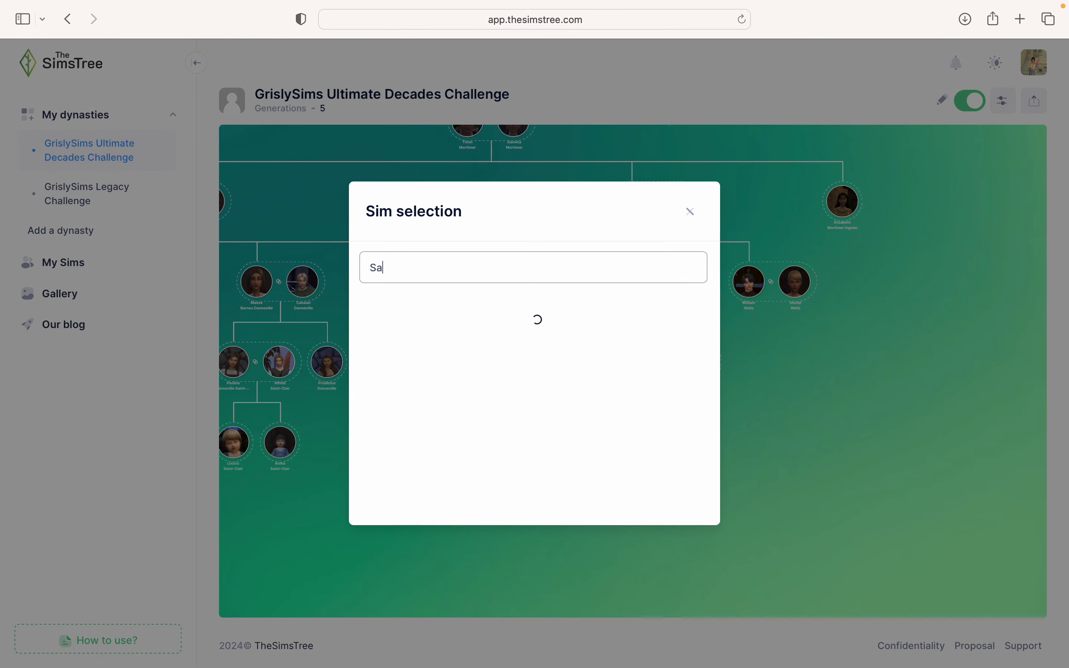
pyautogui.write('bina')
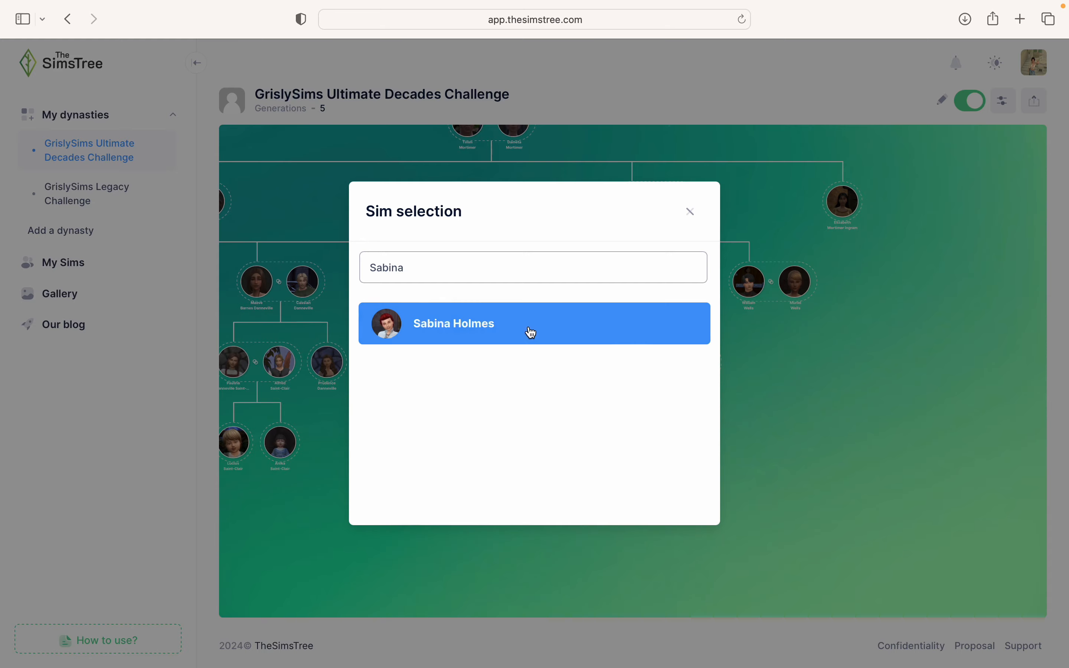
pyautogui.click(530, 332)
pyautogui.scroll(5, 675, 436)
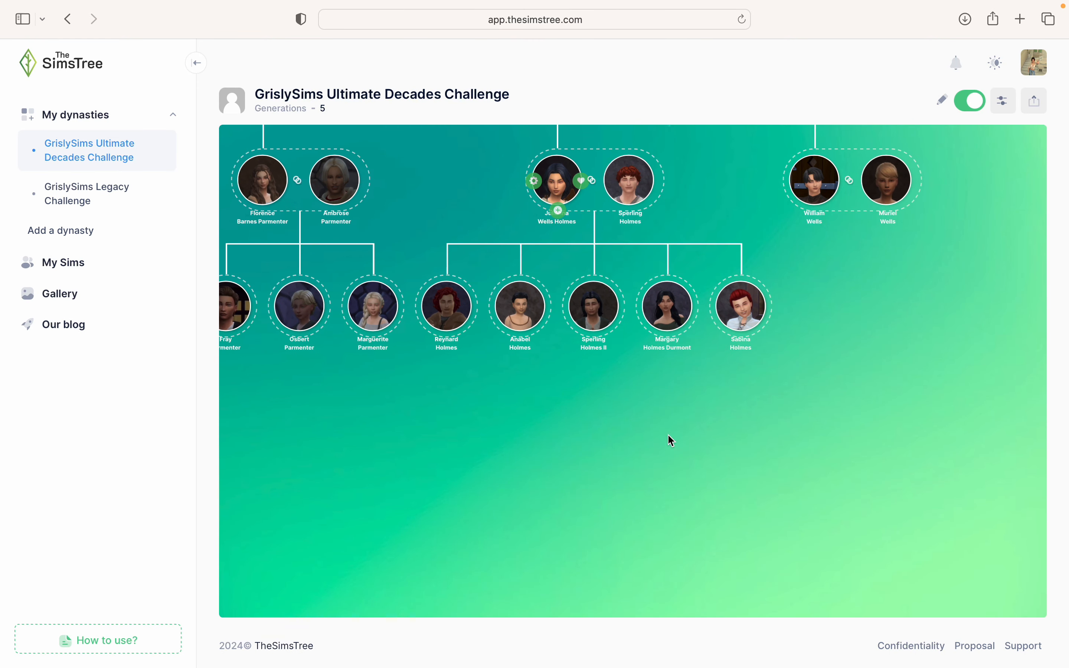
pyautogui.moveTo(574, 463); pyautogui.dragTo(620, 541)
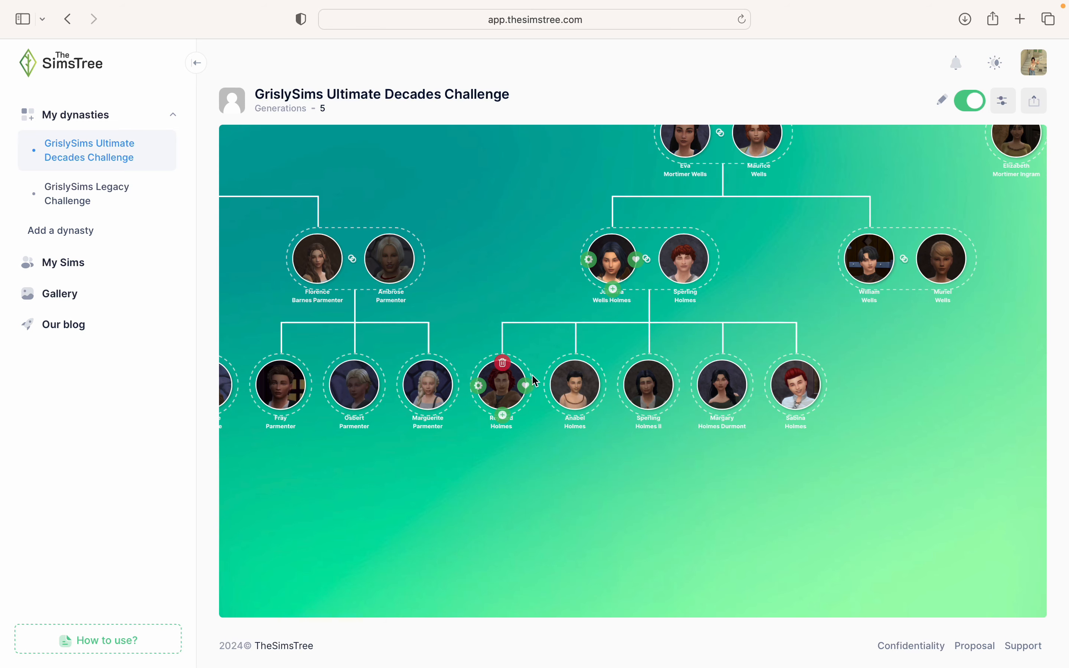
pyautogui.click(530, 390)
pyautogui.click(520, 168)
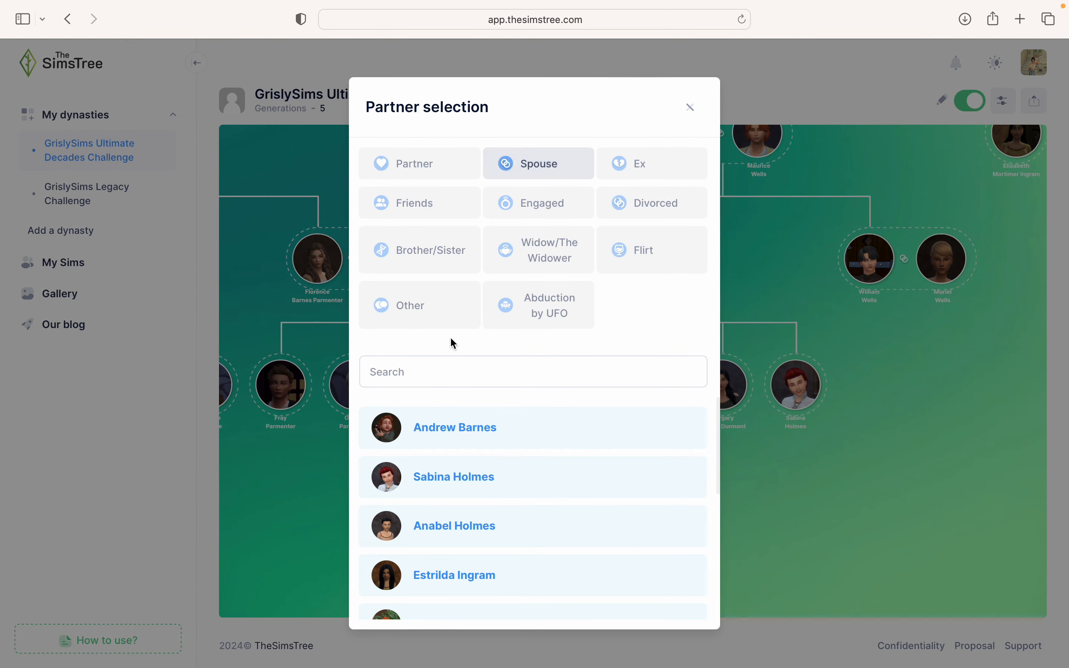
pyautogui.click(424, 363)
pyautogui.write('Basilia')
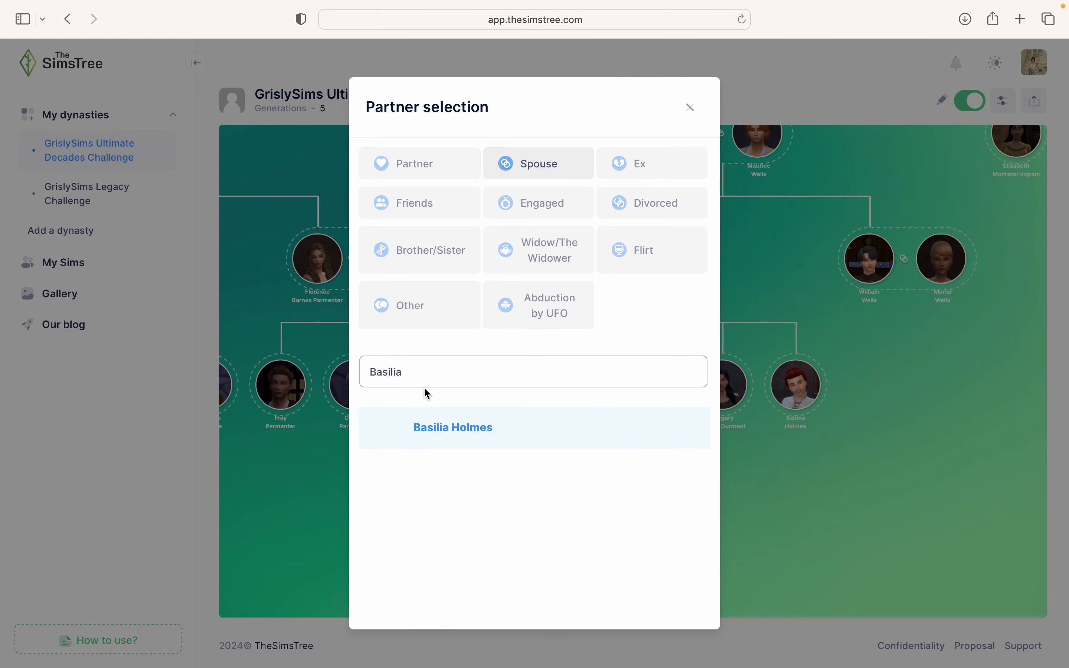
pyautogui.click(442, 427)
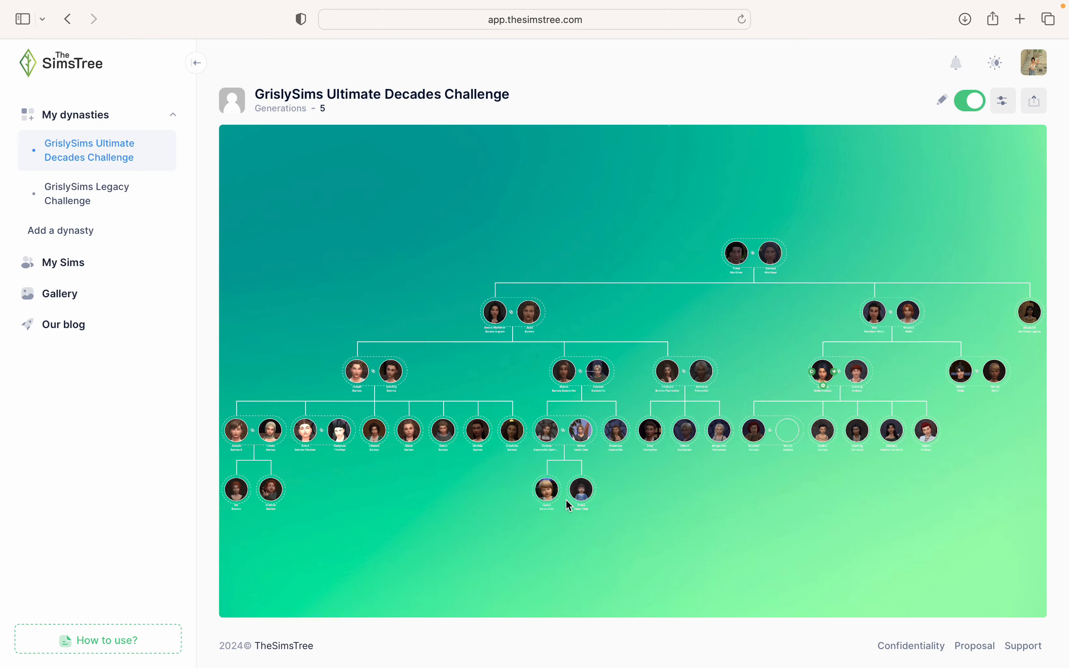
pyautogui.moveTo(507, 491); pyautogui.dragTo(411, 483)
pyautogui.scroll(5, 643, 427)
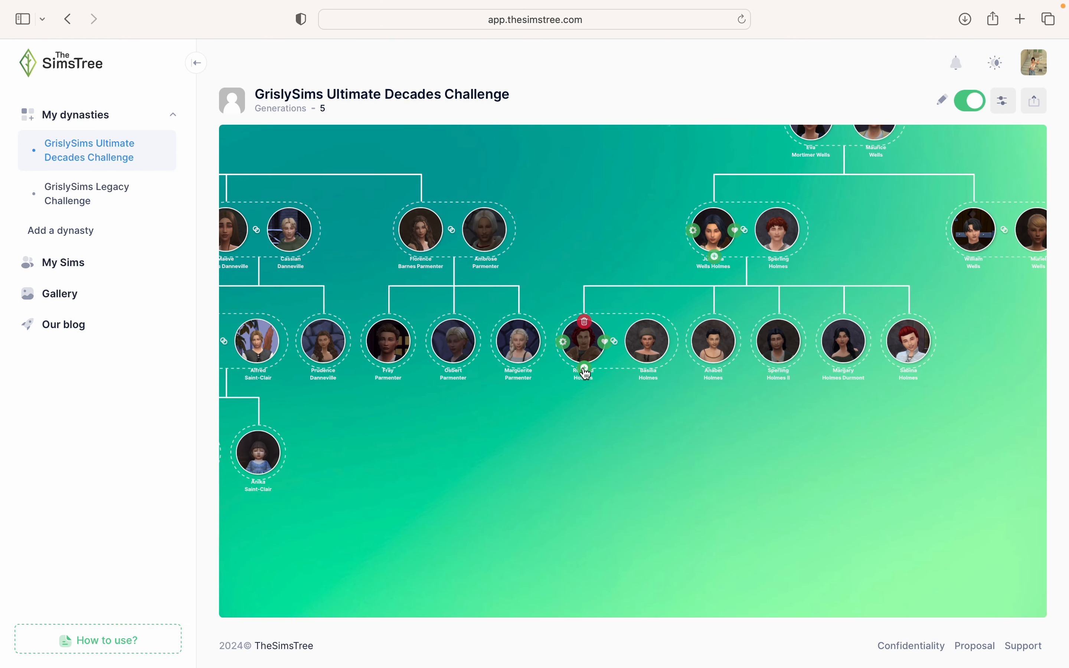
pyautogui.click(584, 369)
pyautogui.click(599, 456)
pyautogui.click(540, 271)
pyautogui.write('H')
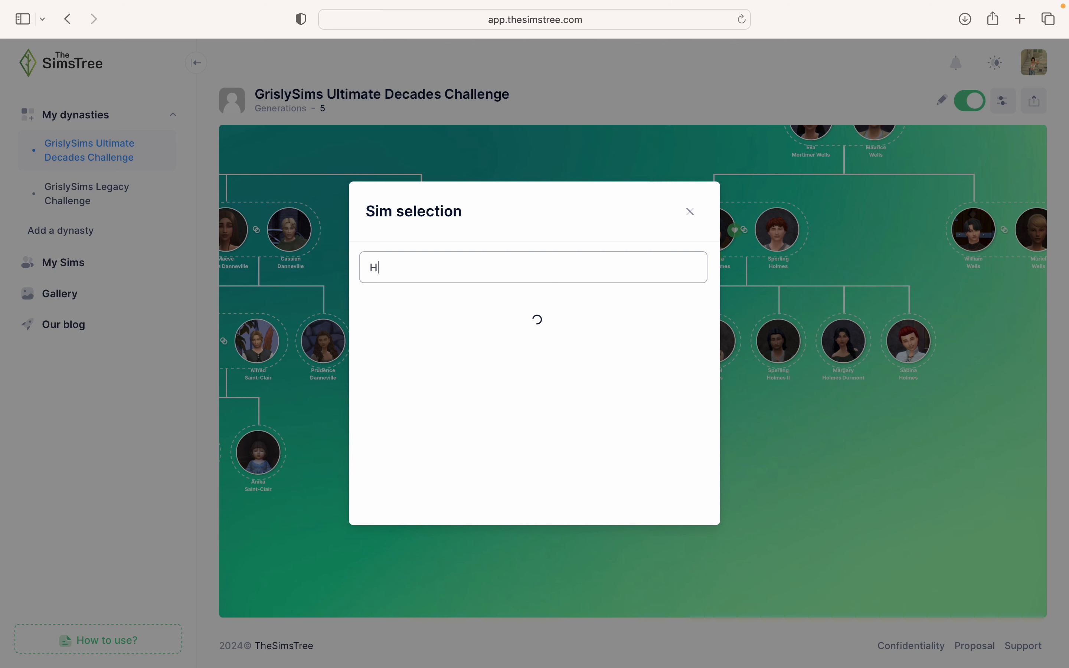
pyautogui.write('elga')
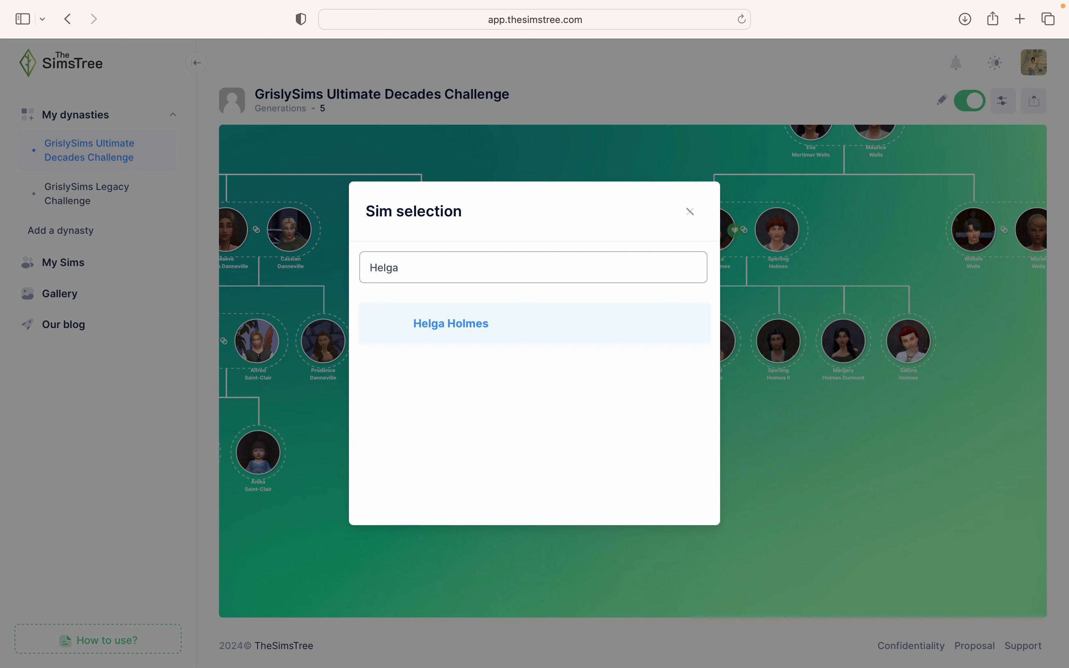
pyautogui.press('BackSpace')
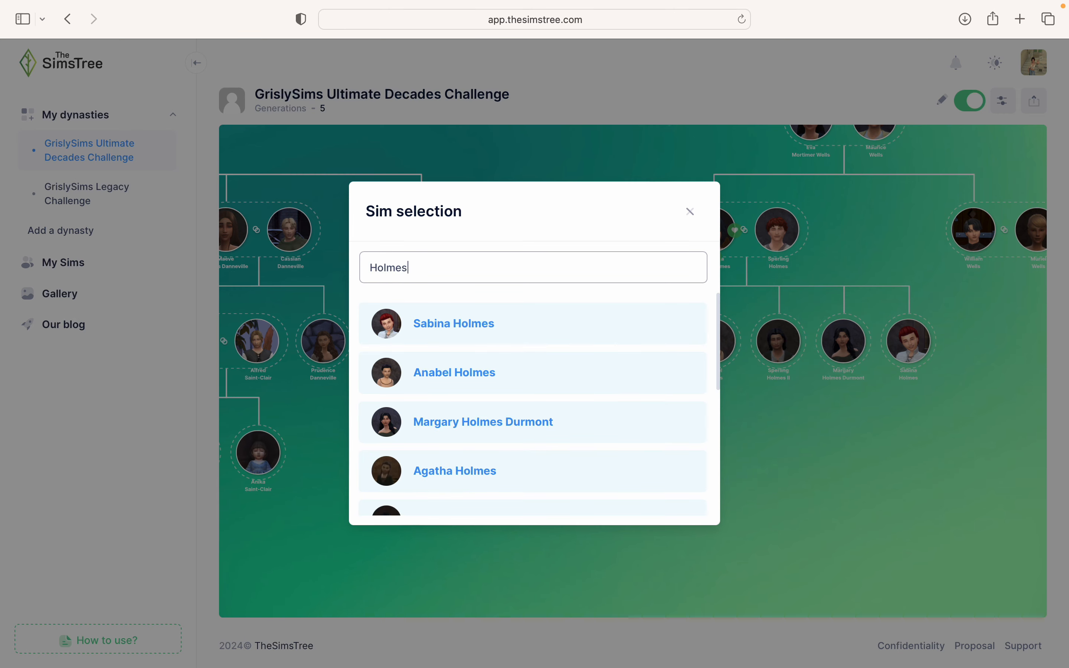
pyautogui.scroll(-5, 570, 419)
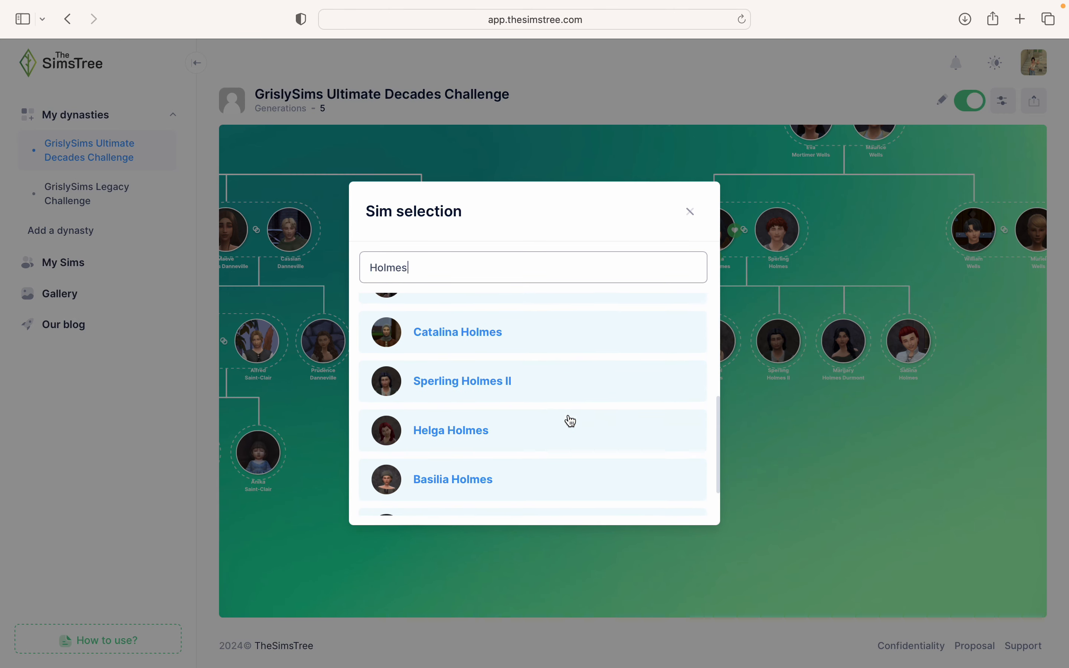
pyautogui.scroll(-2, 570, 421)
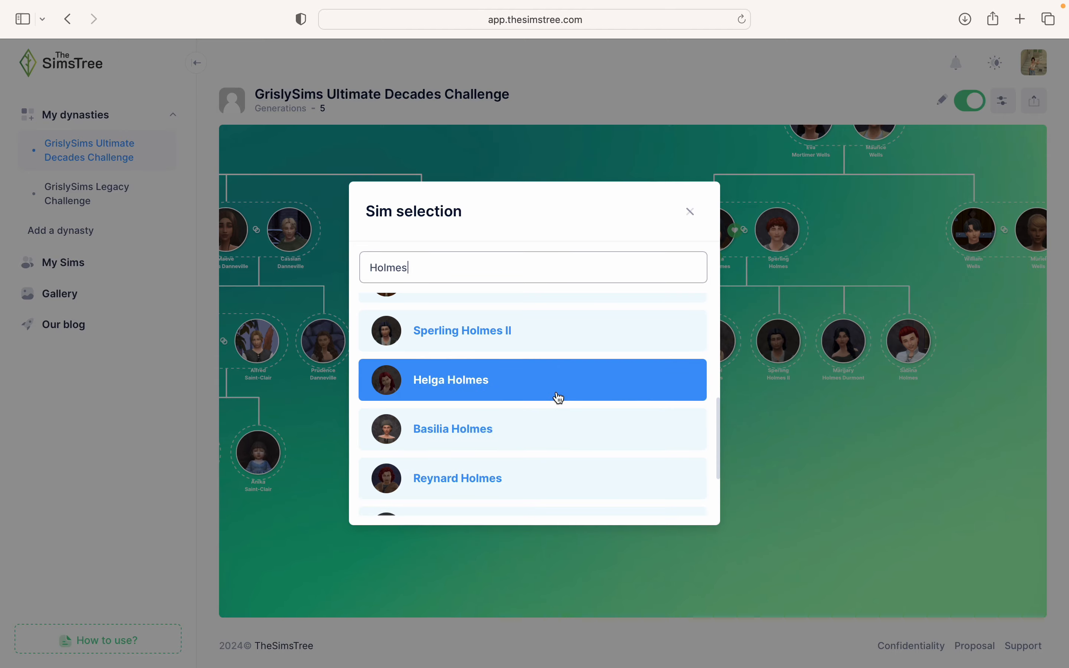
pyautogui.scroll(-1, 558, 395)
pyautogui.scroll(-2, 559, 393)
pyautogui.scroll(2, 557, 392)
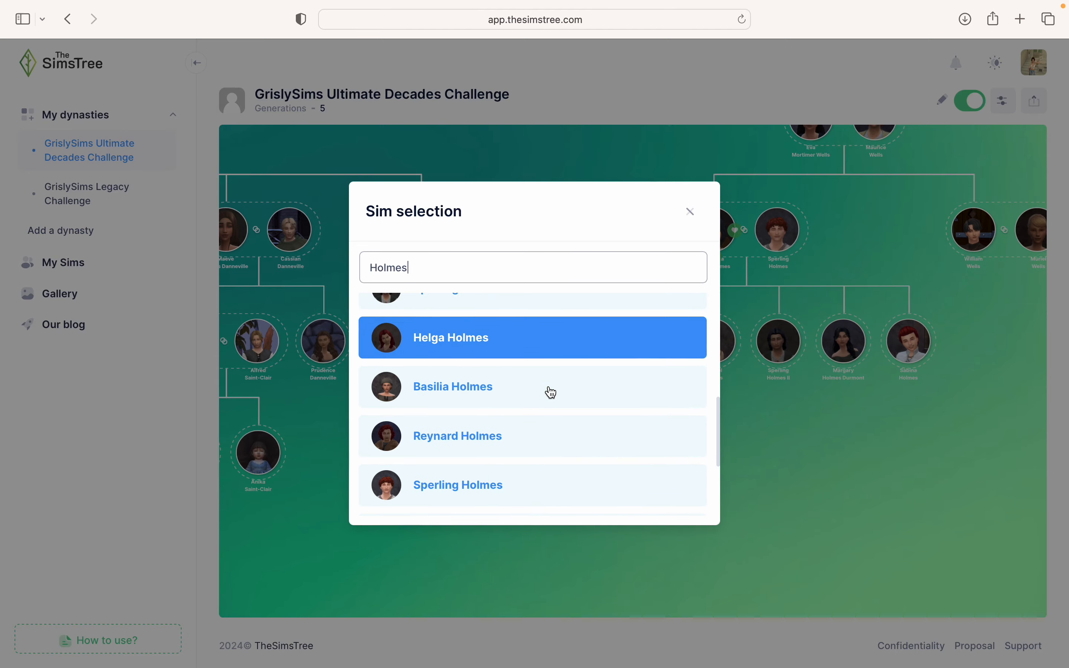
pyautogui.click(506, 380)
# - Delete the duplicate Reynard node below and confirm the removal
pyautogui.moveTo(668, 453)
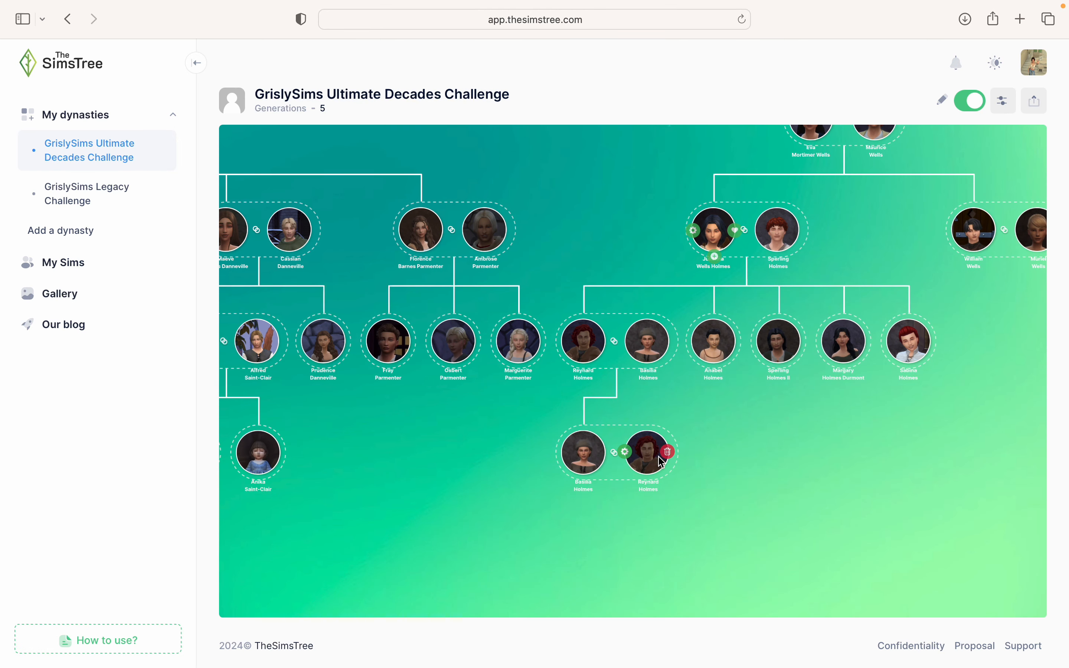
pyautogui.click(670, 453)
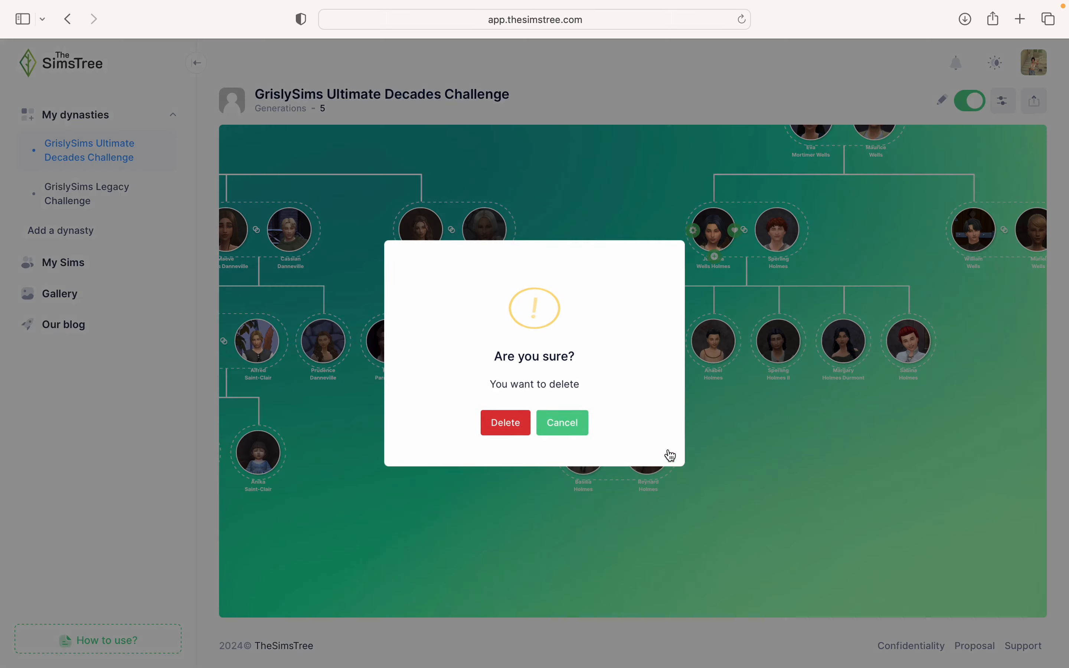
pyautogui.click(506, 425)
pyautogui.moveTo(771, 566); pyautogui.dragTo(584, 537)
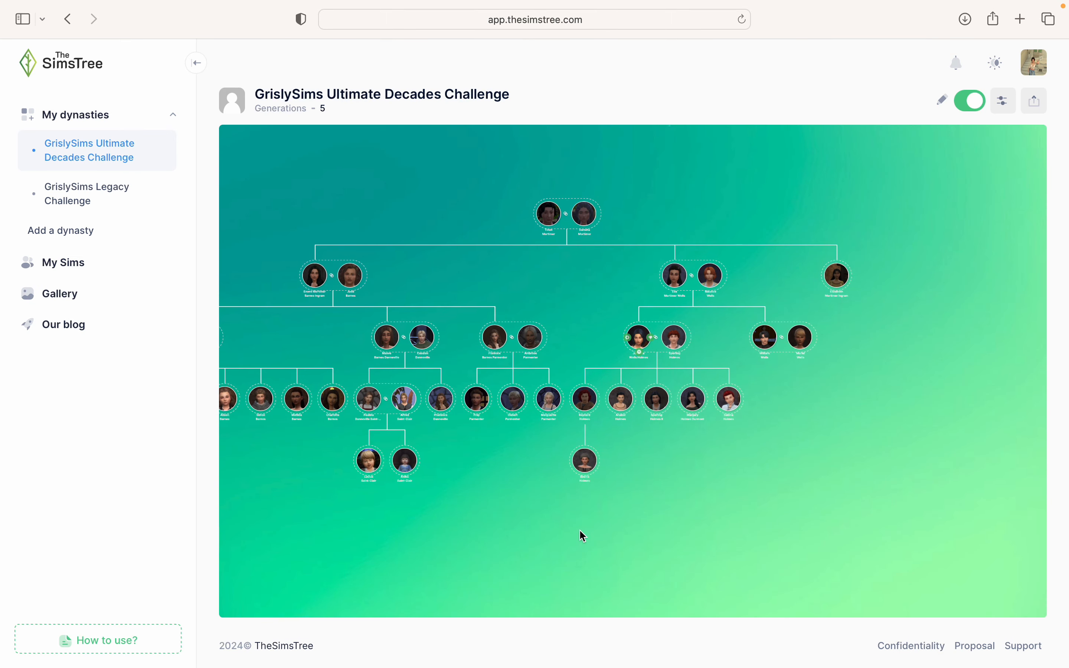
# - Delete Basilia's node under Reynard and confirm the removal
pyautogui.click(587, 459)
pyautogui.click(521, 431)
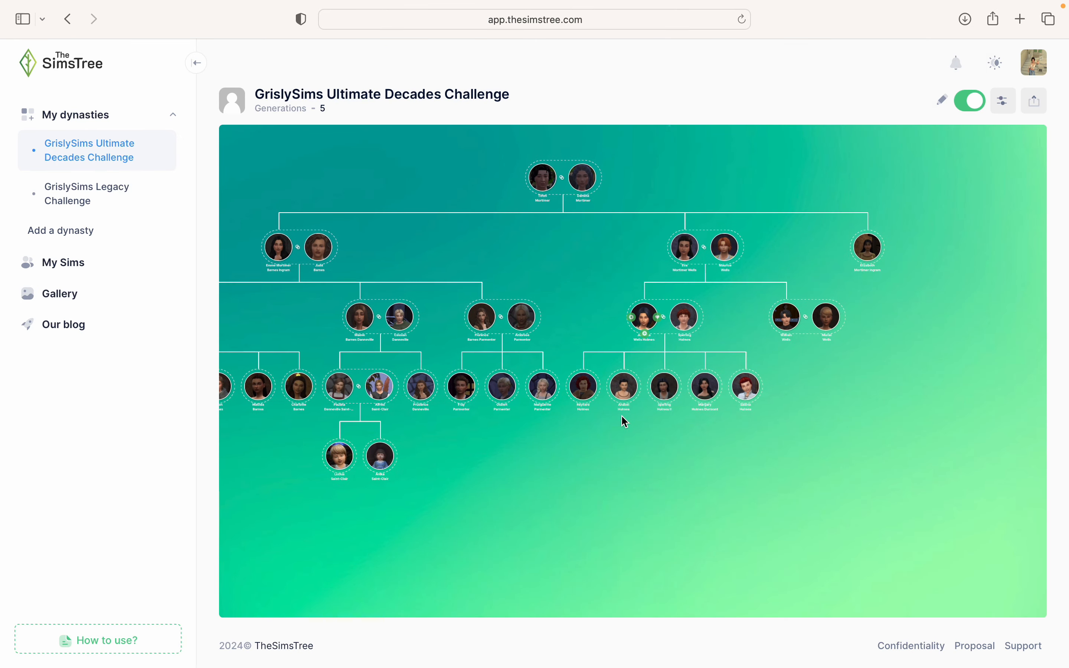
pyautogui.scroll(5, 622, 415)
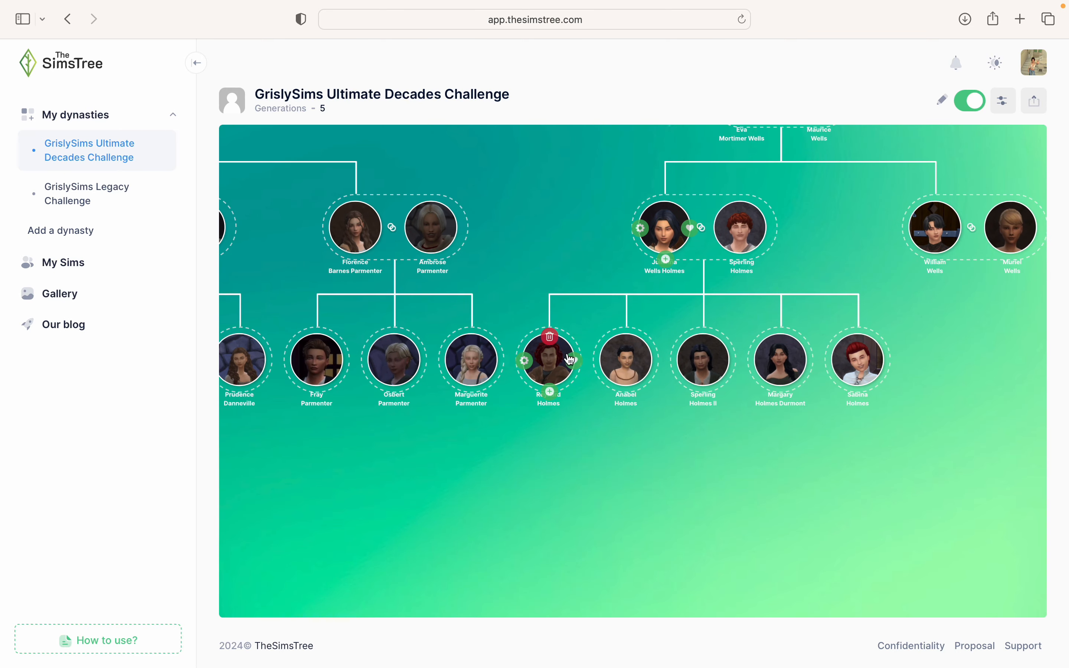
pyautogui.click(572, 363)
pyautogui.click(532, 176)
pyautogui.click(447, 377)
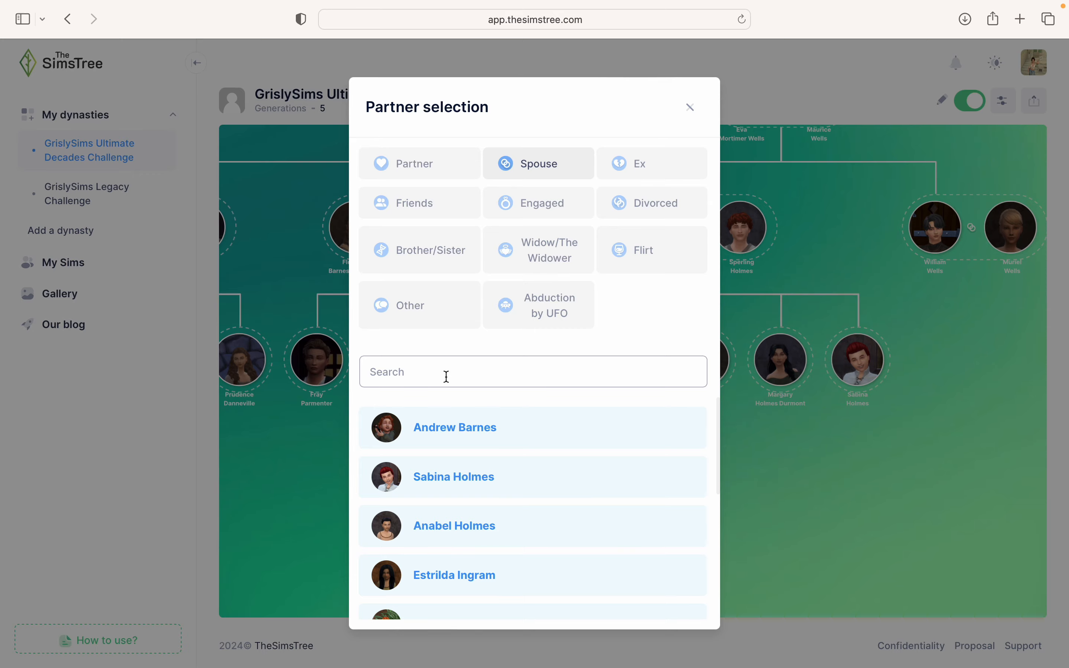
pyautogui.write('Basi')
pyautogui.click(428, 434)
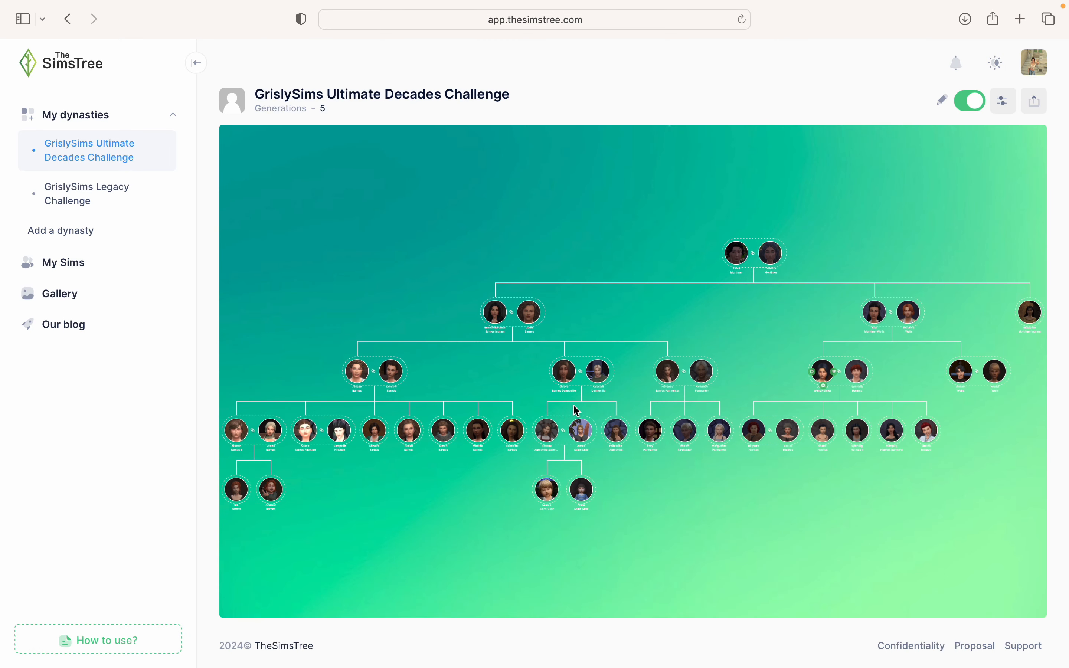
pyautogui.moveTo(675, 508); pyautogui.dragTo(600, 461)
pyautogui.scroll(2, 602, 462)
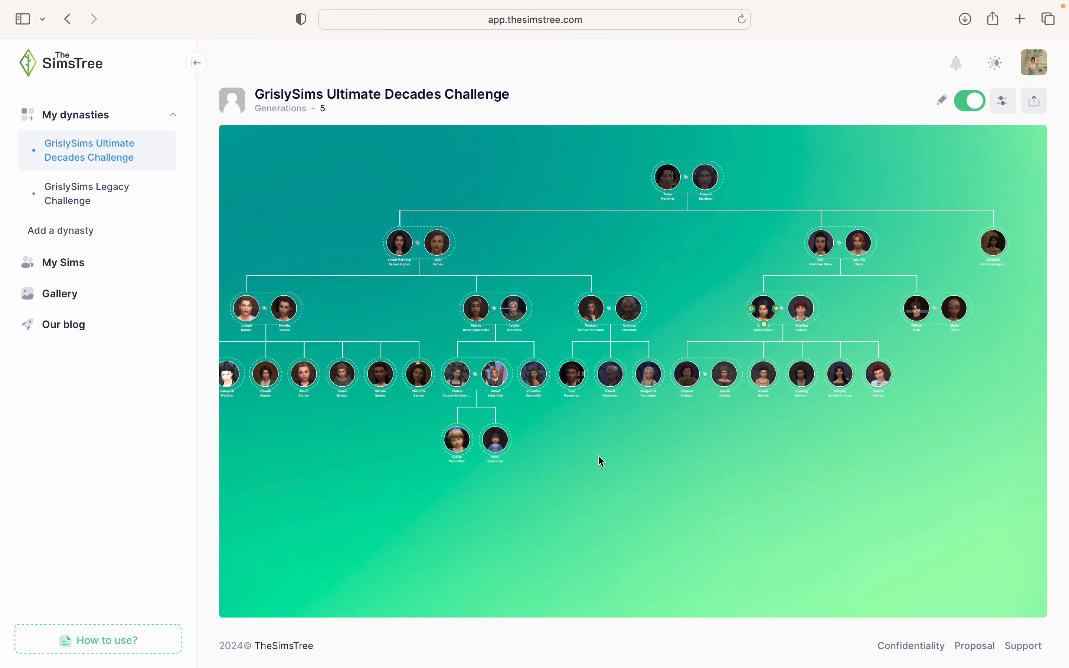
pyautogui.scroll(3, 602, 462)
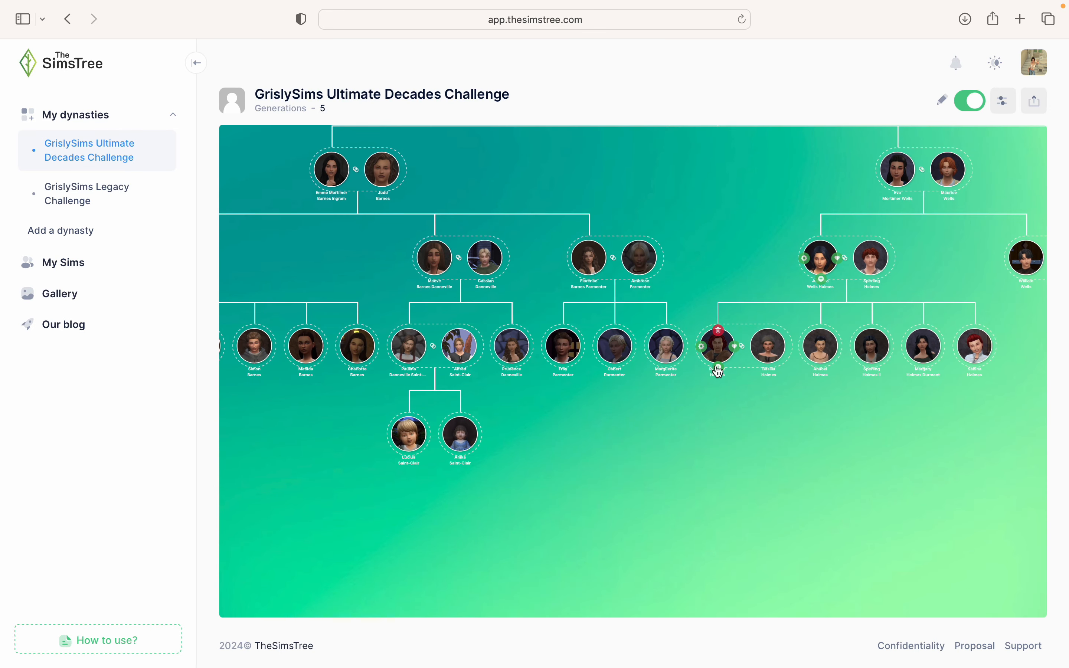
pyautogui.click(719, 369)
pyautogui.click(744, 437)
pyautogui.click(442, 256)
pyautogui.write('Helga')
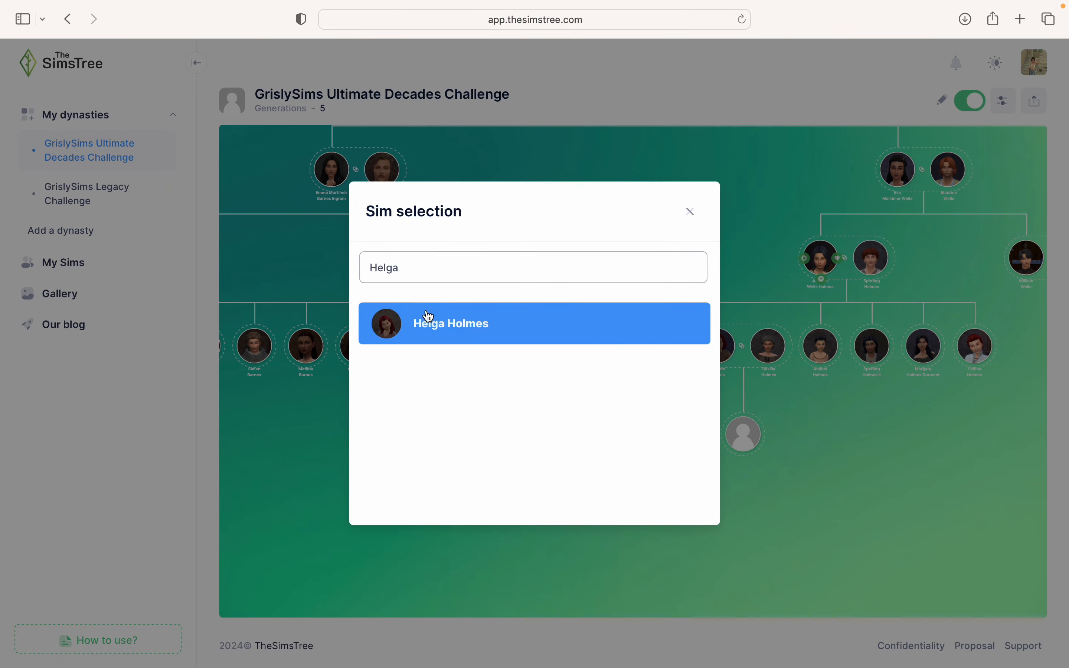
pyautogui.click(425, 318)
pyautogui.scroll(3, 650, 474)
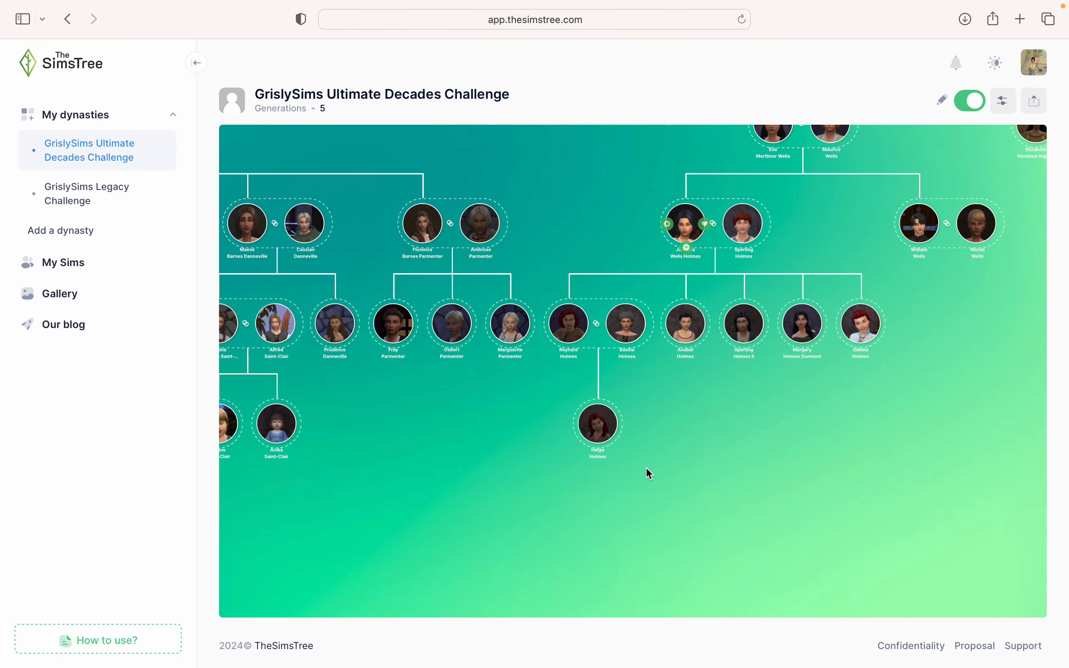
pyautogui.moveTo(642, 472); pyautogui.dragTo(588, 529)
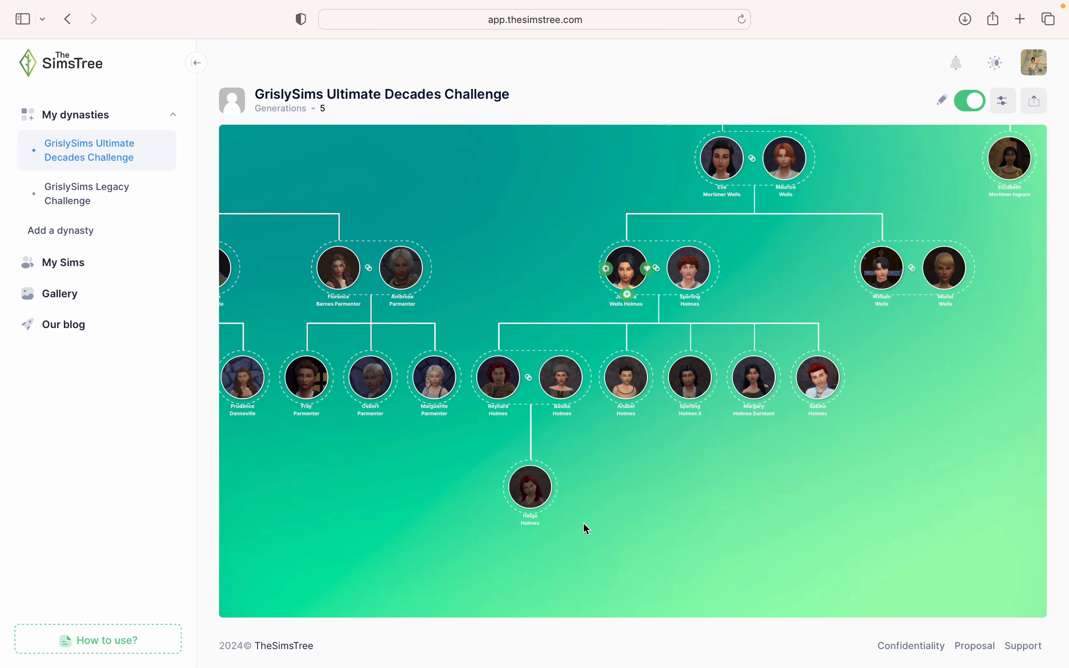
pyautogui.moveTo(735, 525); pyautogui.dragTo(632, 523)
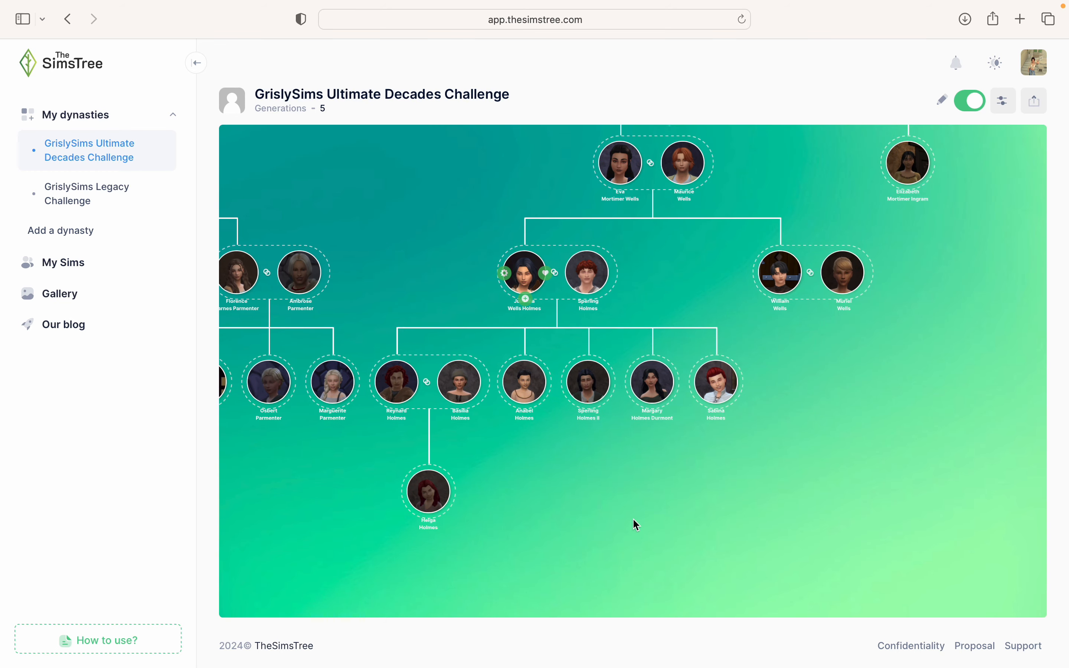
# - Marry Sperling Holmes II to Catalina Holmes
pyautogui.click(610, 382)
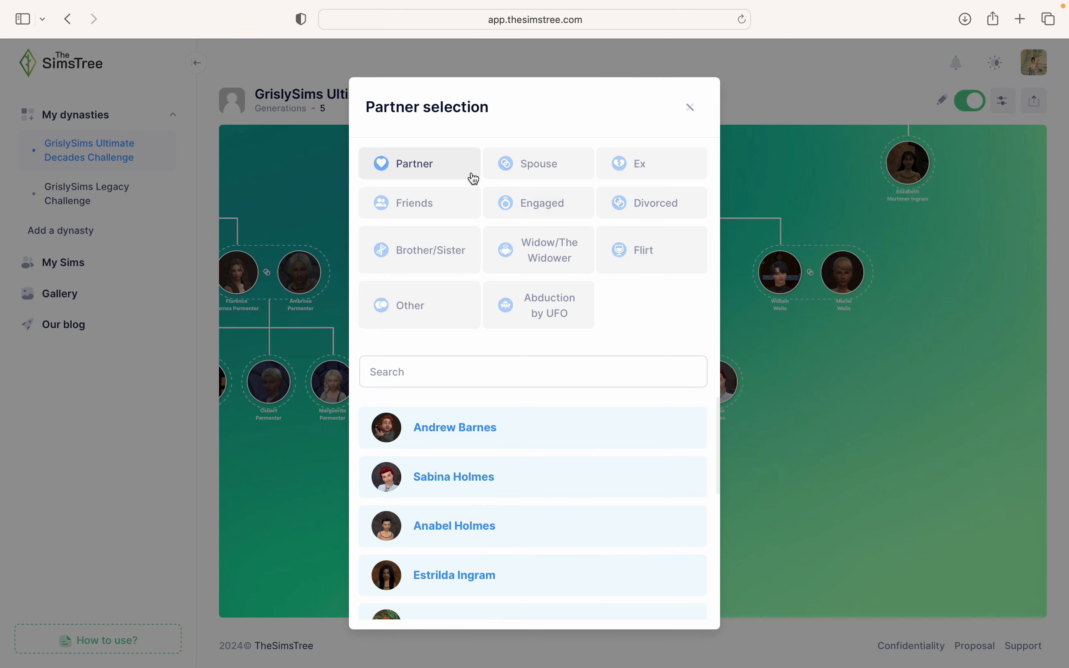
pyautogui.click(533, 167)
pyautogui.click(471, 375)
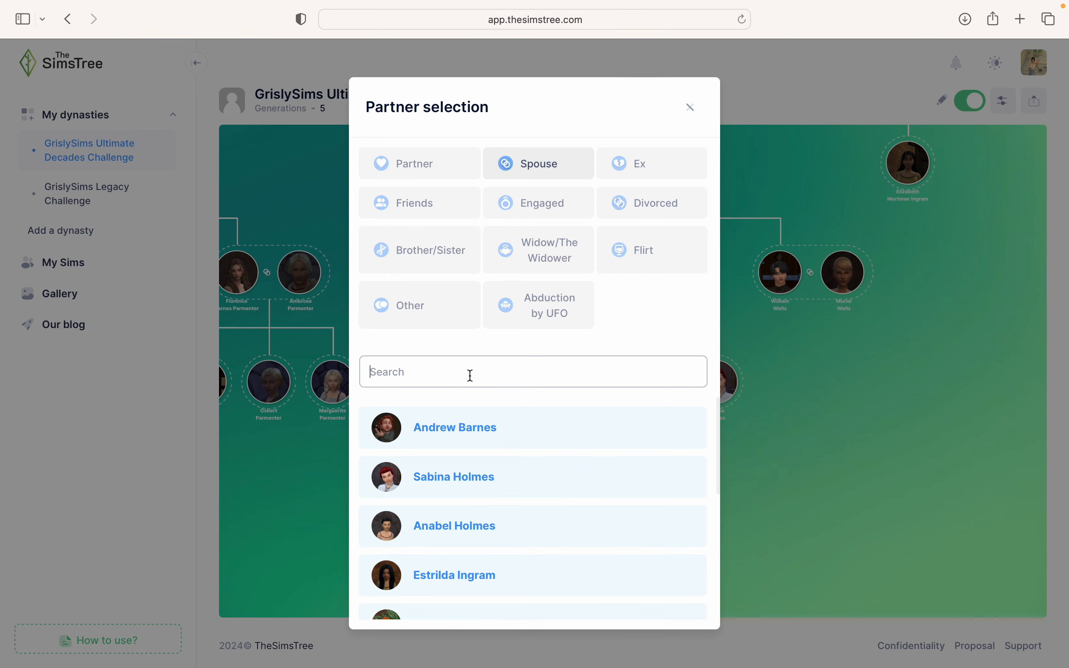
pyautogui.write('Catalin')
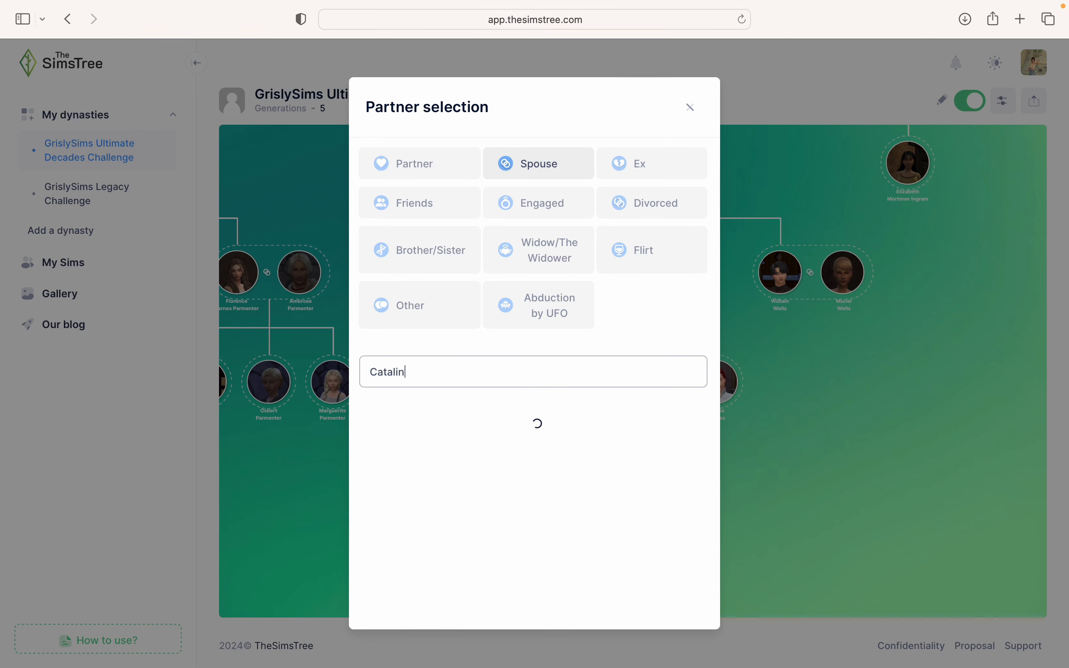
pyautogui.write('a')
pyautogui.click(444, 422)
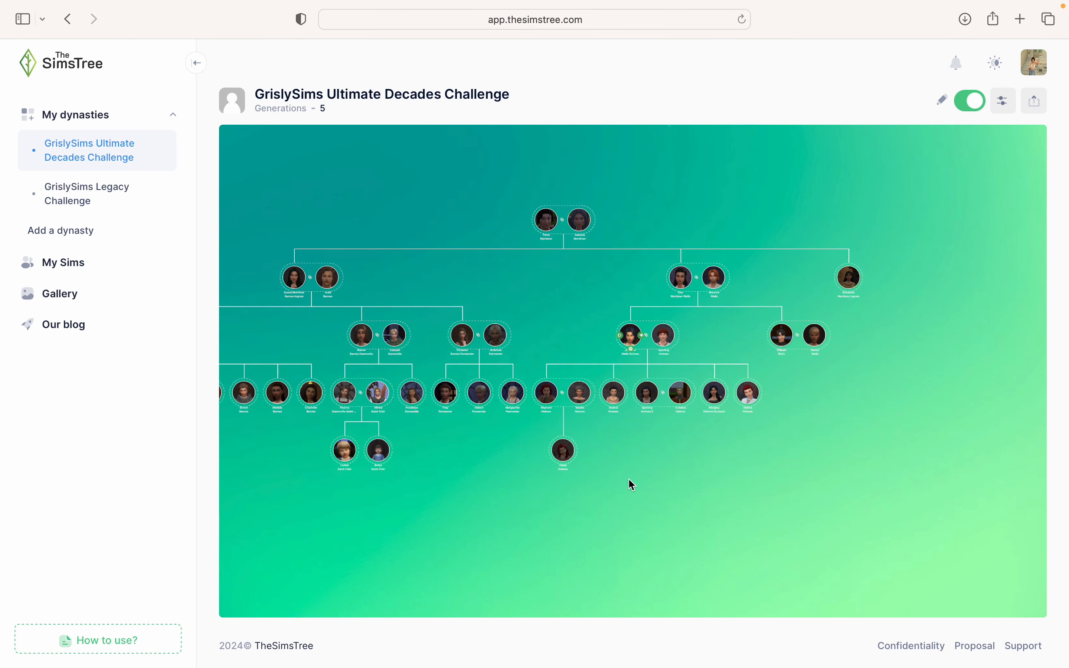
pyautogui.scroll(2, 628, 478)
pyautogui.scroll(3, 628, 481)
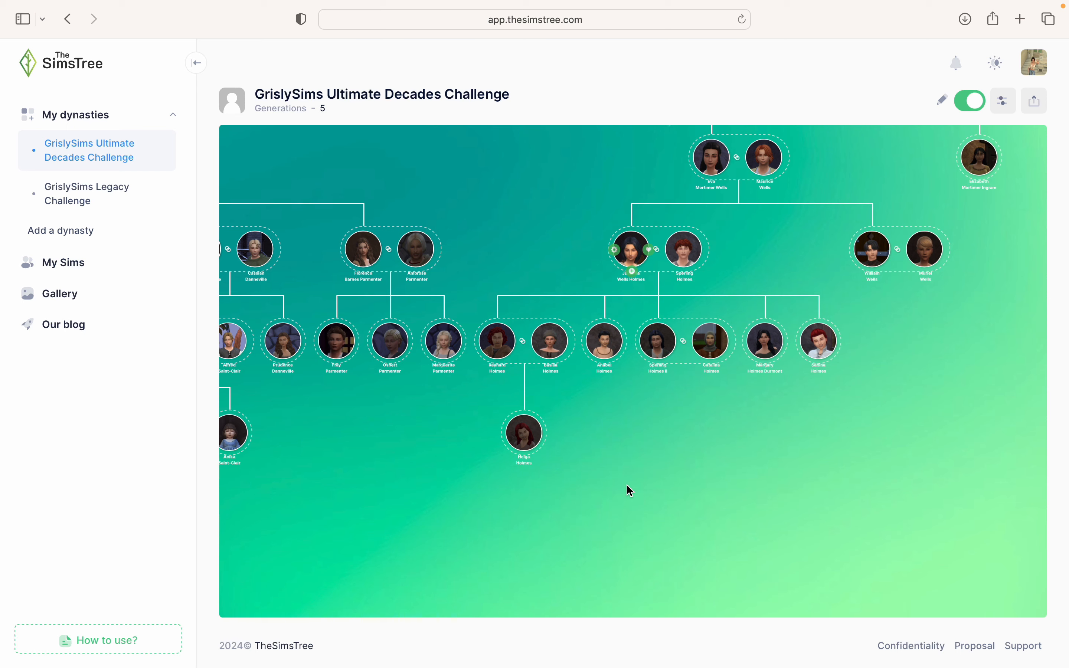
pyautogui.scroll(2, 627, 486)
pyautogui.moveTo(680, 458); pyautogui.dragTo(611, 494)
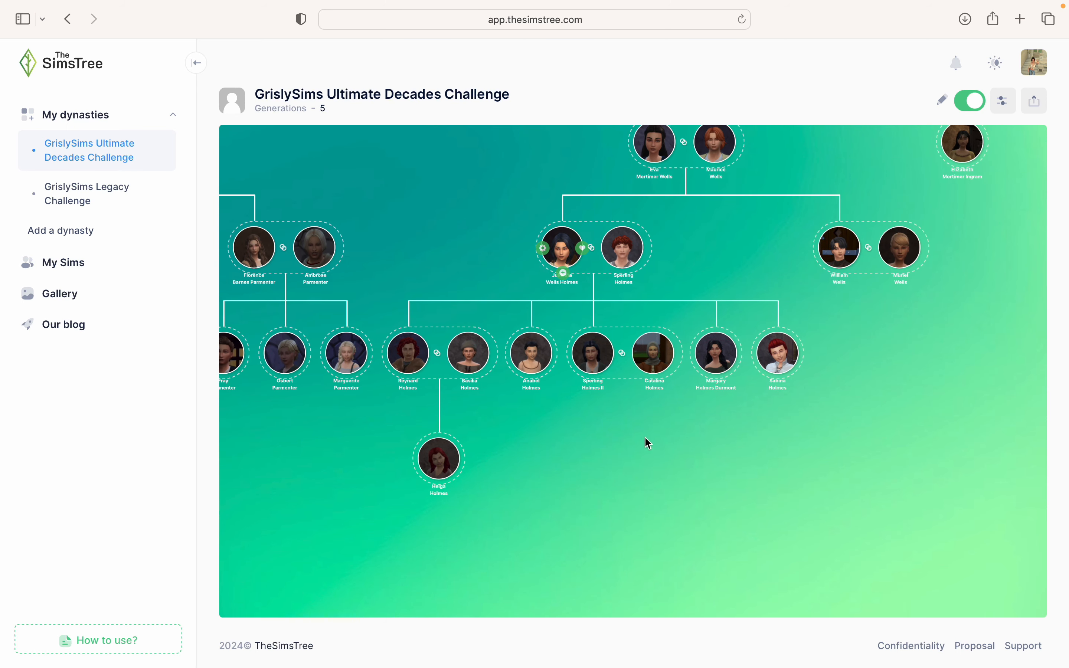
pyautogui.click(593, 378)
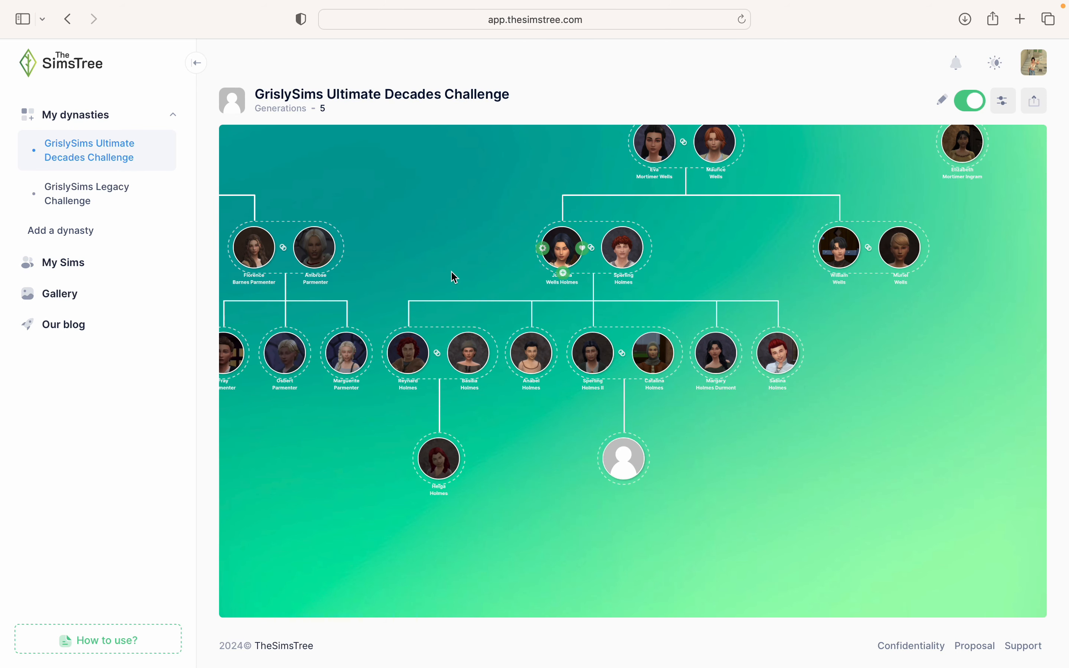
pyautogui.click(593, 378)
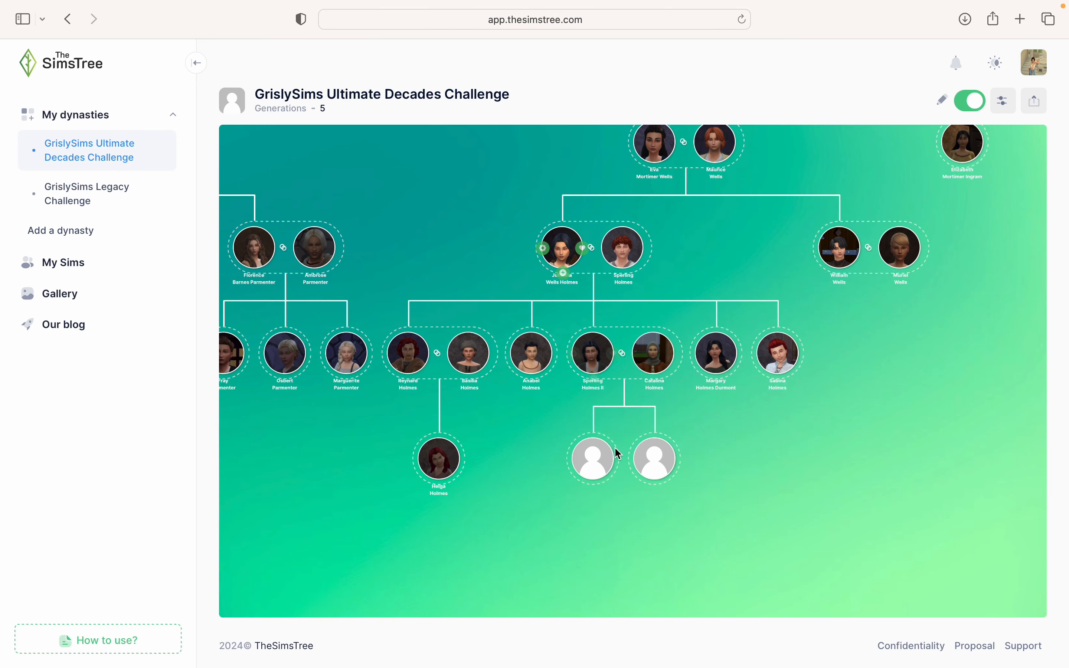
pyautogui.click(579, 458)
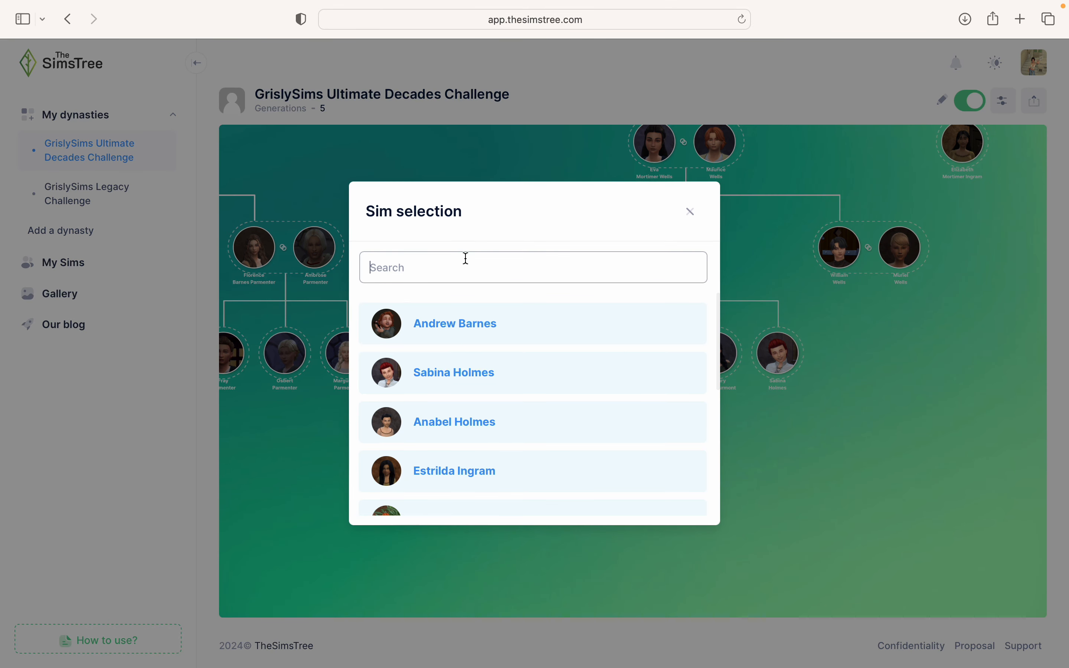
pyautogui.write('Bromwyn')
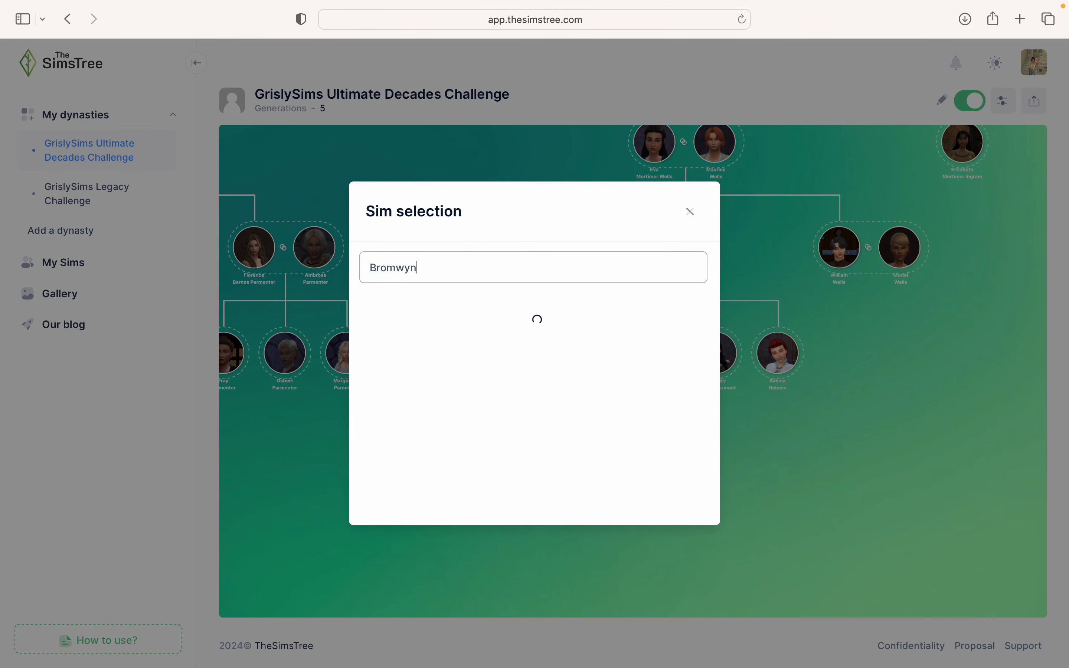
pyautogui.click(397, 316)
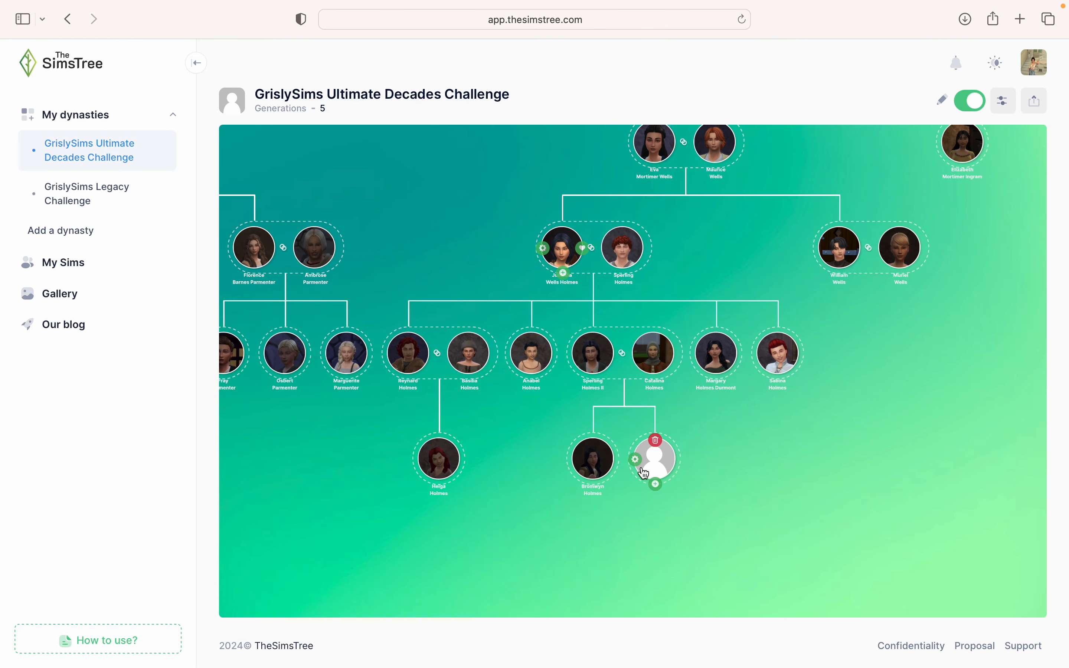
pyautogui.click(639, 469)
pyautogui.click(453, 255)
pyautogui.write('Agatha')
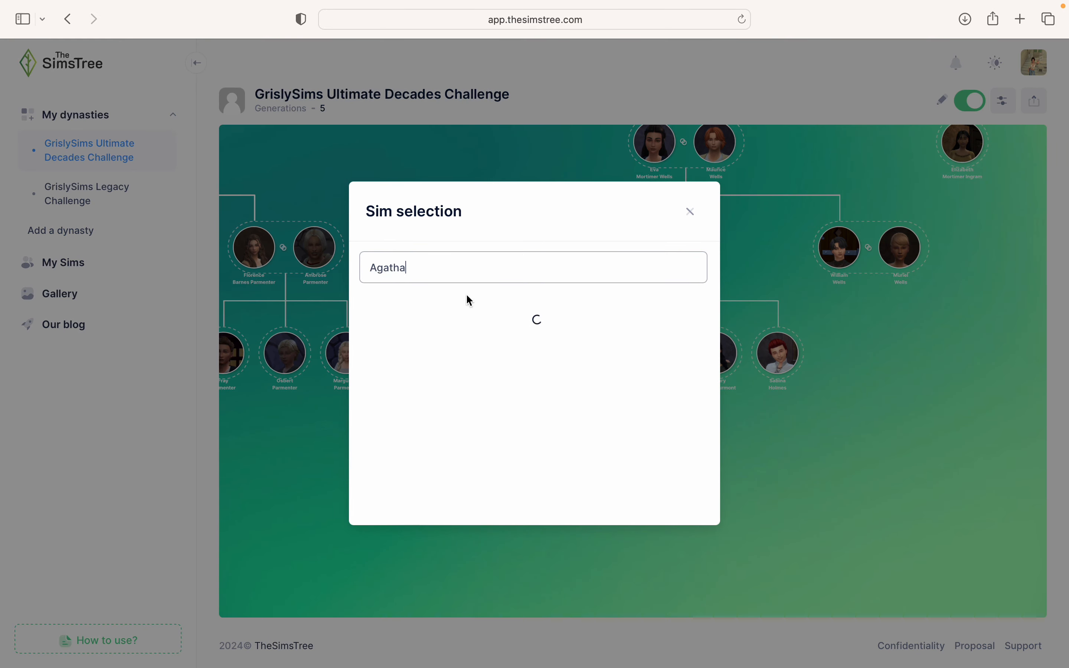
pyautogui.click(469, 305)
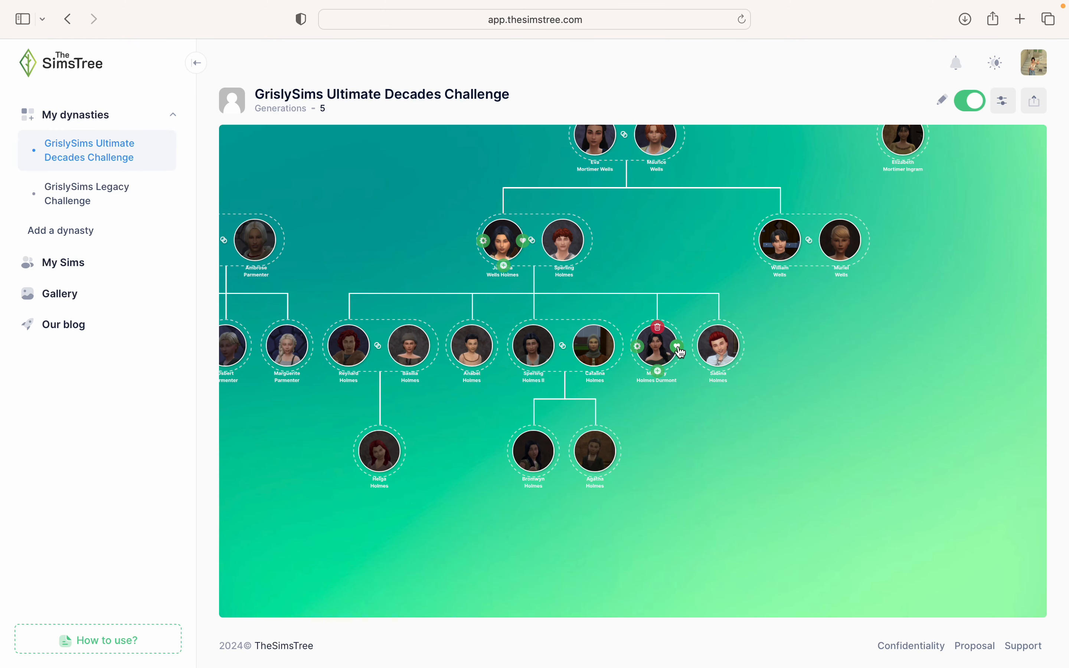
pyautogui.click(679, 347)
pyautogui.click(522, 170)
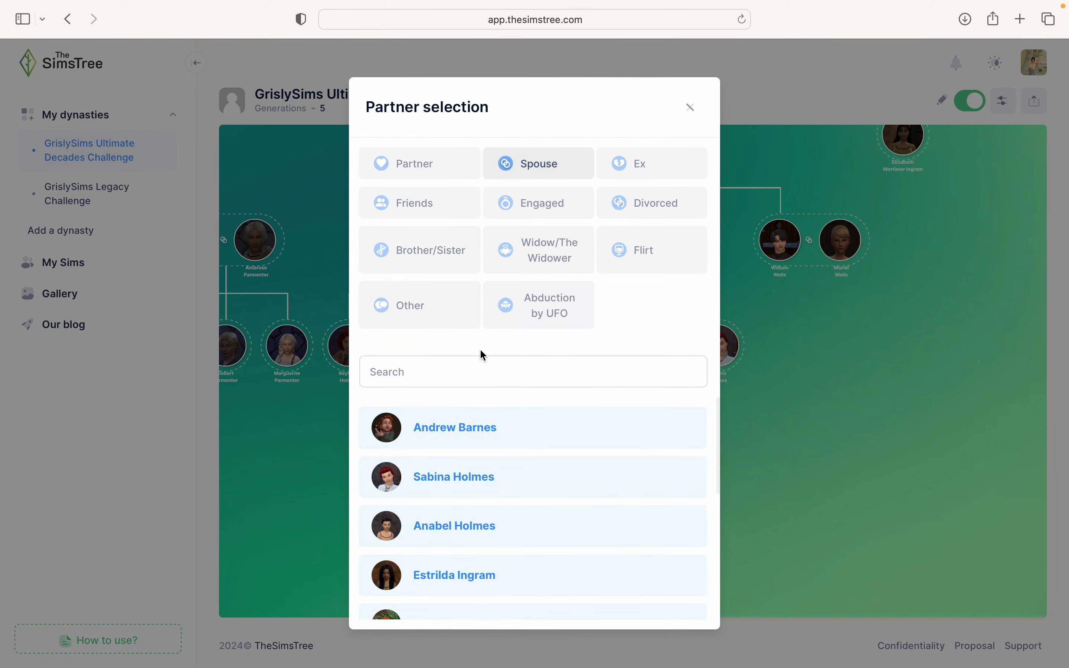
pyautogui.click(459, 367)
pyautogui.write('Hug')
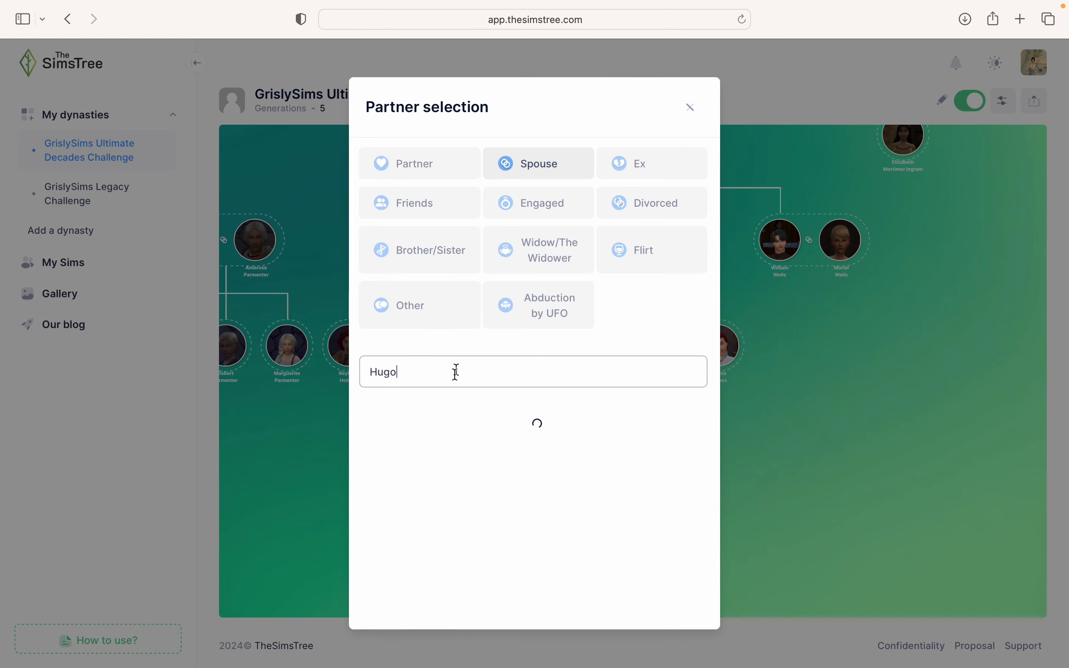
pyautogui.write('o')
pyautogui.click(432, 426)
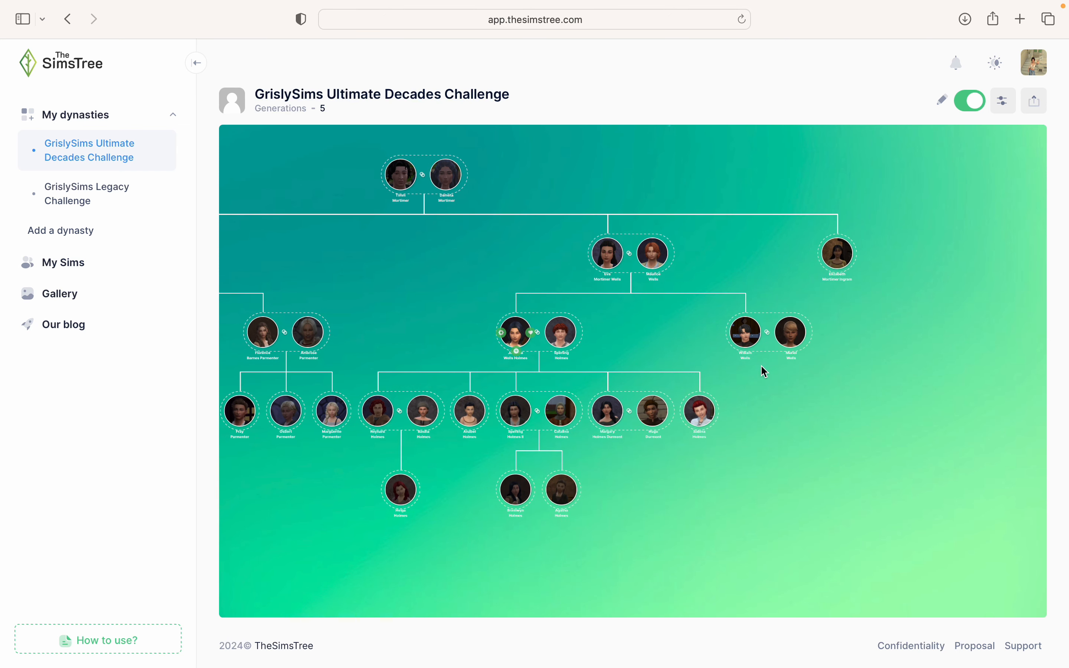
pyautogui.moveTo(822, 292)
pyautogui.scroll(-3, 904, 382)
pyautogui.hscroll(-2, 904, 382)
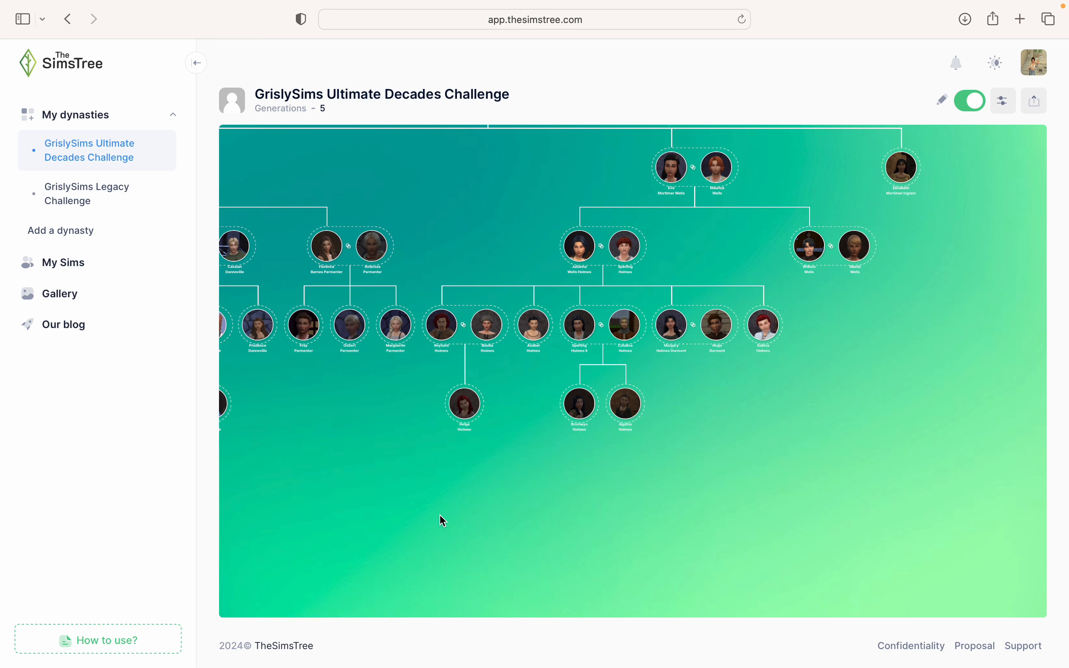
pyautogui.scroll(2, 444, 522)
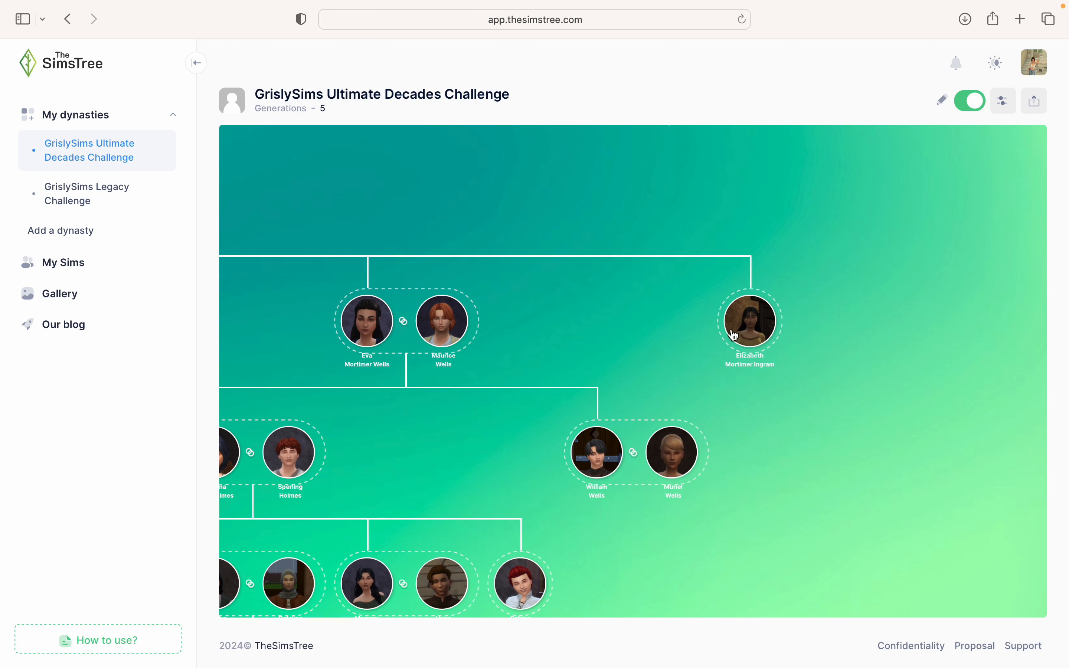
pyautogui.moveTo(732, 331)
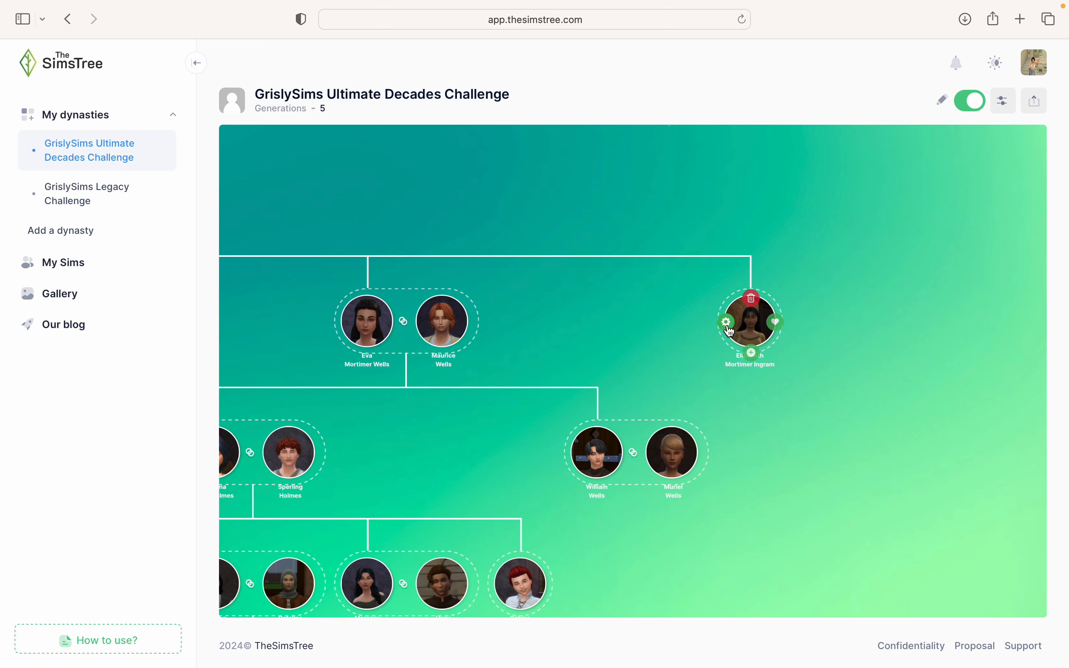
pyautogui.click(729, 330)
pyautogui.click(509, 270)
pyautogui.write('Gilbert')
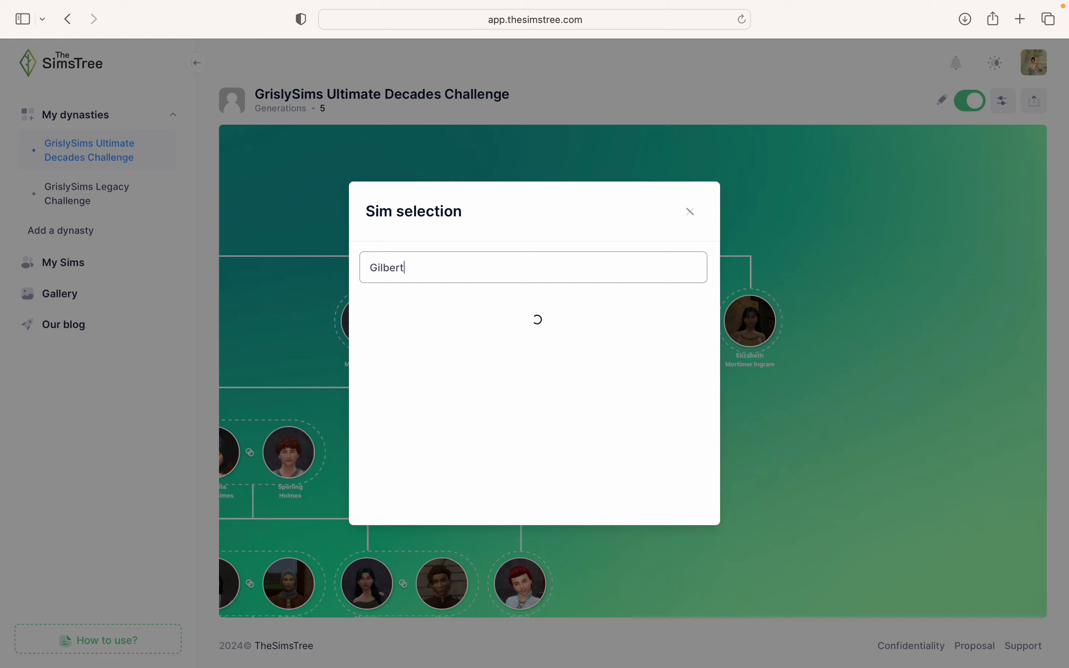
pyautogui.click(501, 325)
pyautogui.click(767, 432)
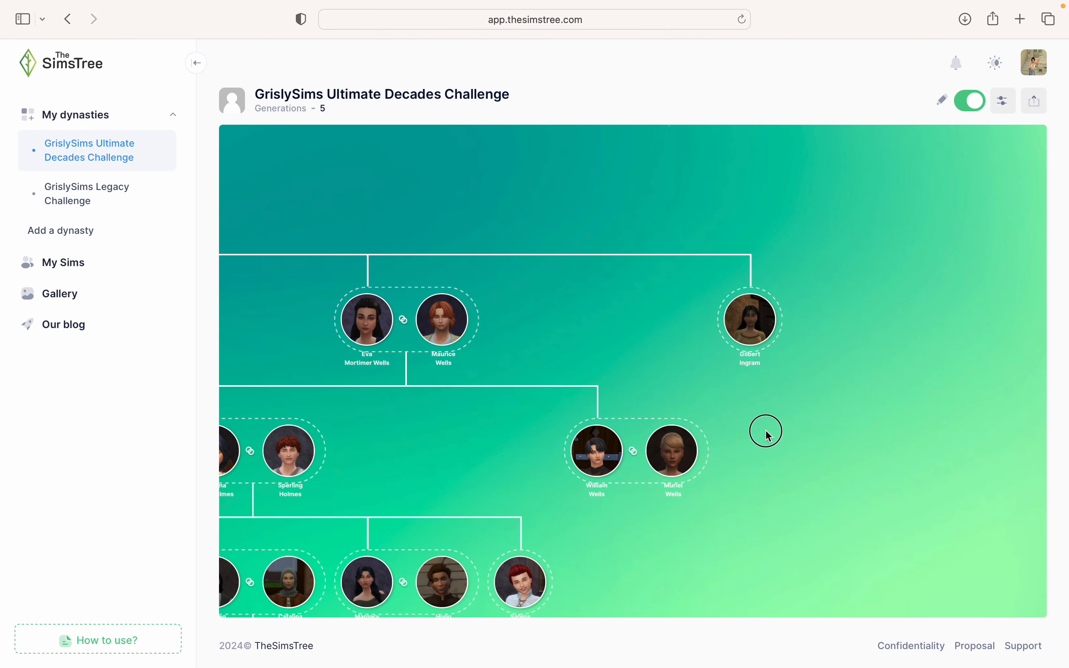
pyautogui.click(688, 301)
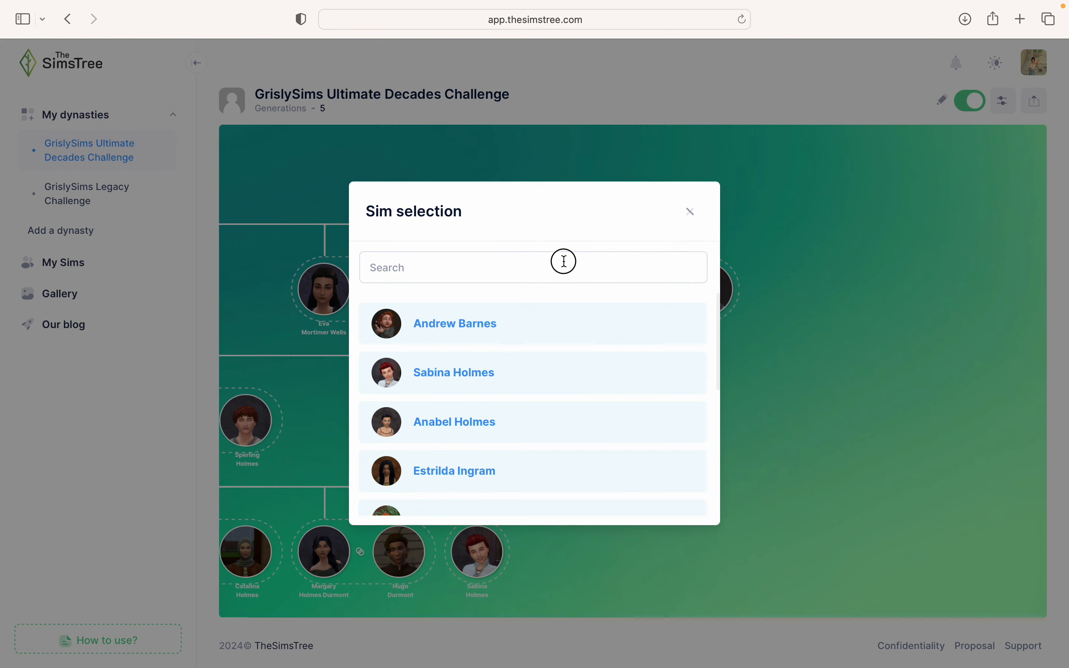
pyautogui.click(564, 262)
pyautogui.write('Elizabert')
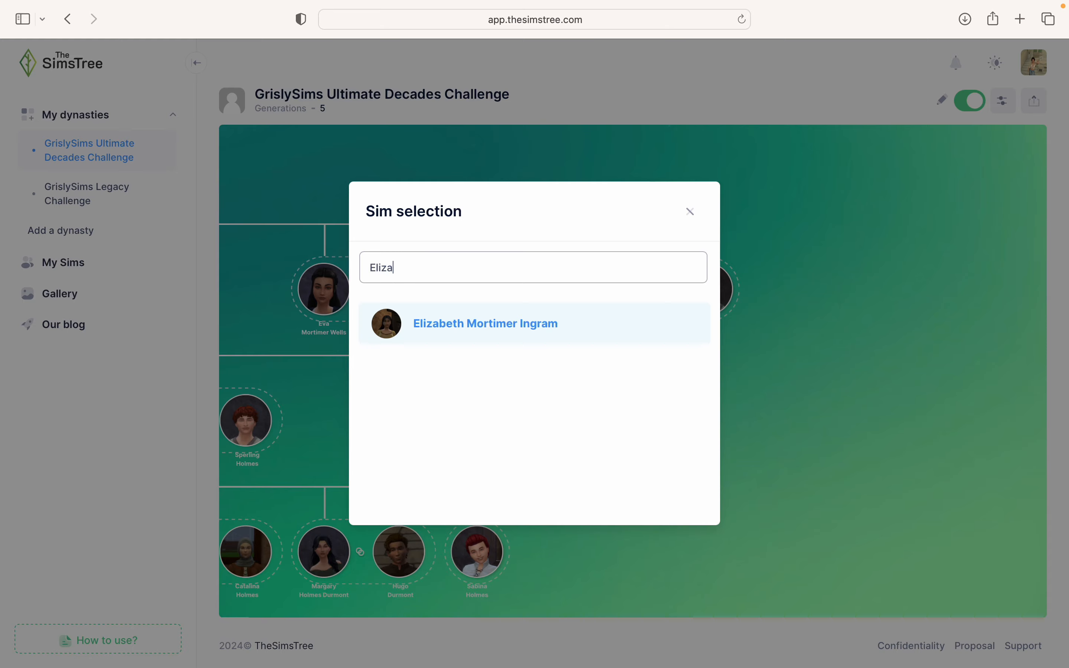
pyautogui.click(551, 334)
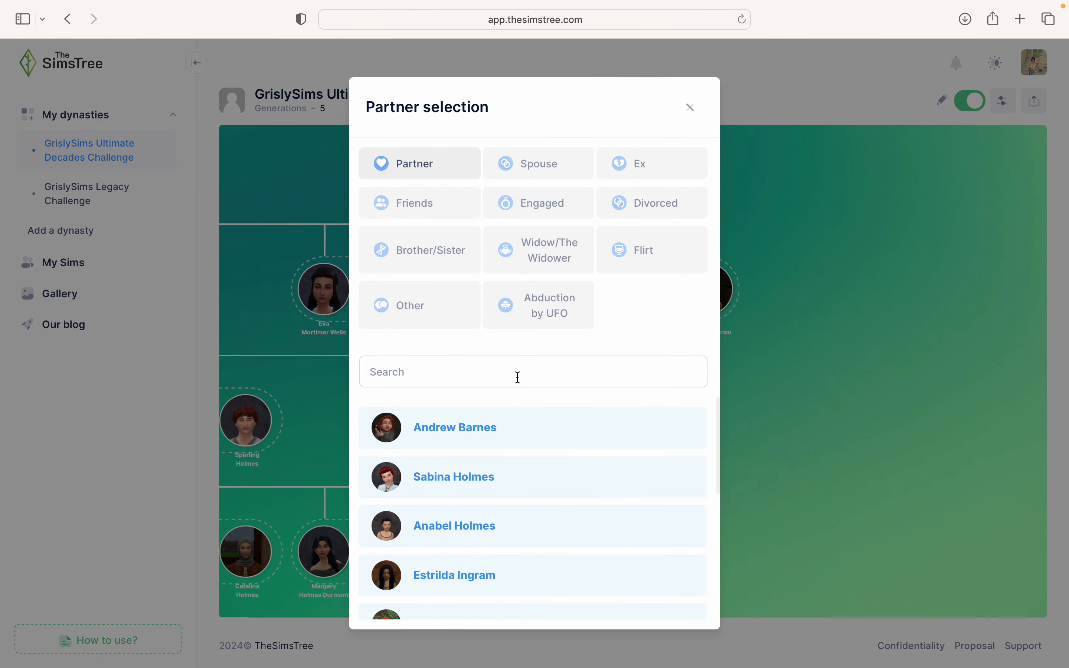
pyautogui.click(517, 377)
pyautogui.write('Gib')
pyautogui.write('klb')
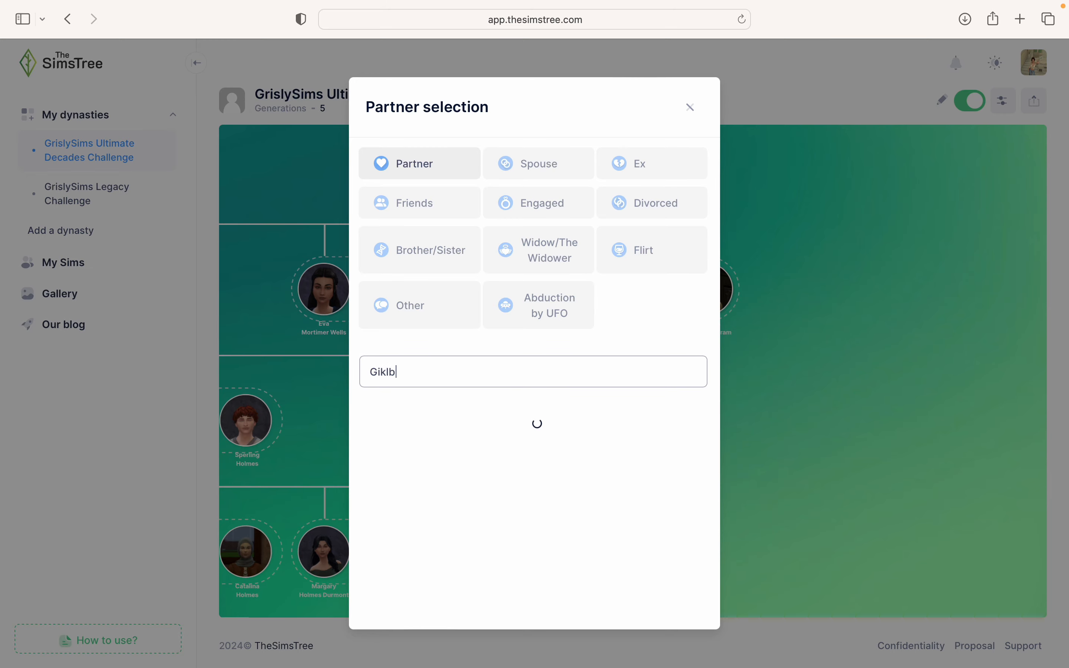
pyautogui.write('ert')
pyautogui.click(500, 437)
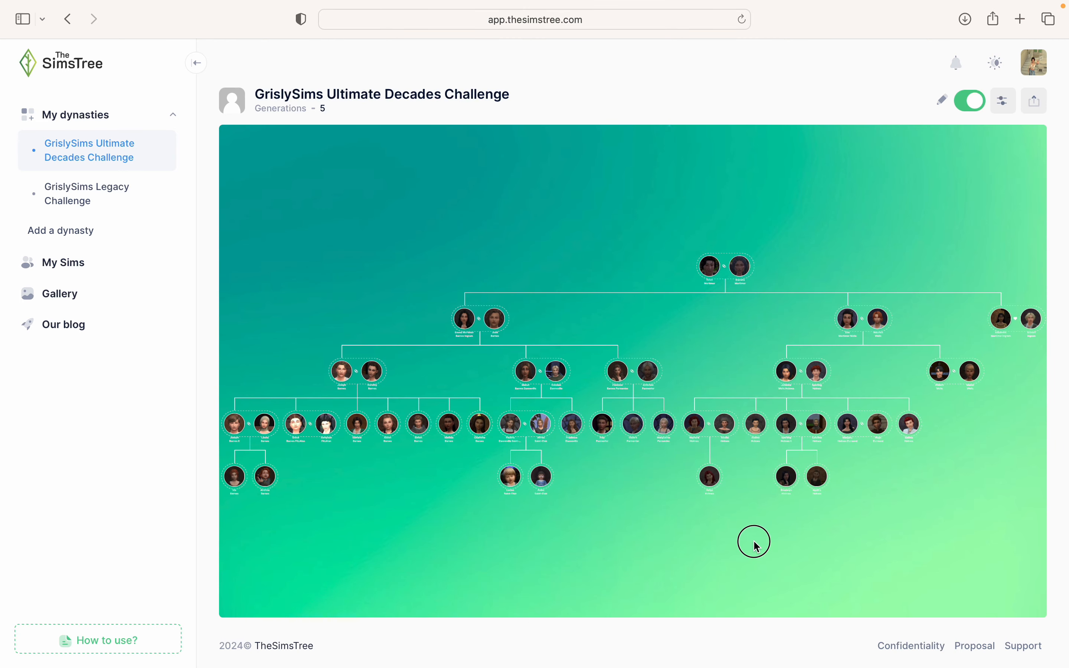
pyautogui.moveTo(754, 542); pyautogui.dragTo(342, 527)
pyautogui.scroll(5, 603, 336)
pyautogui.moveTo(601, 327)
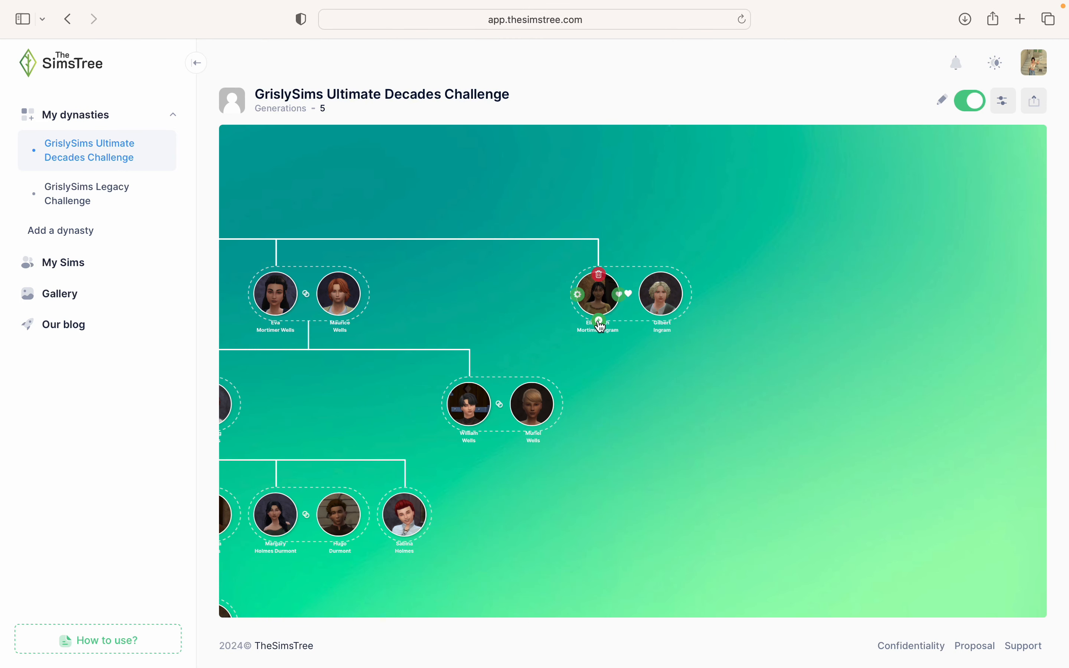
pyautogui.click(602, 328)
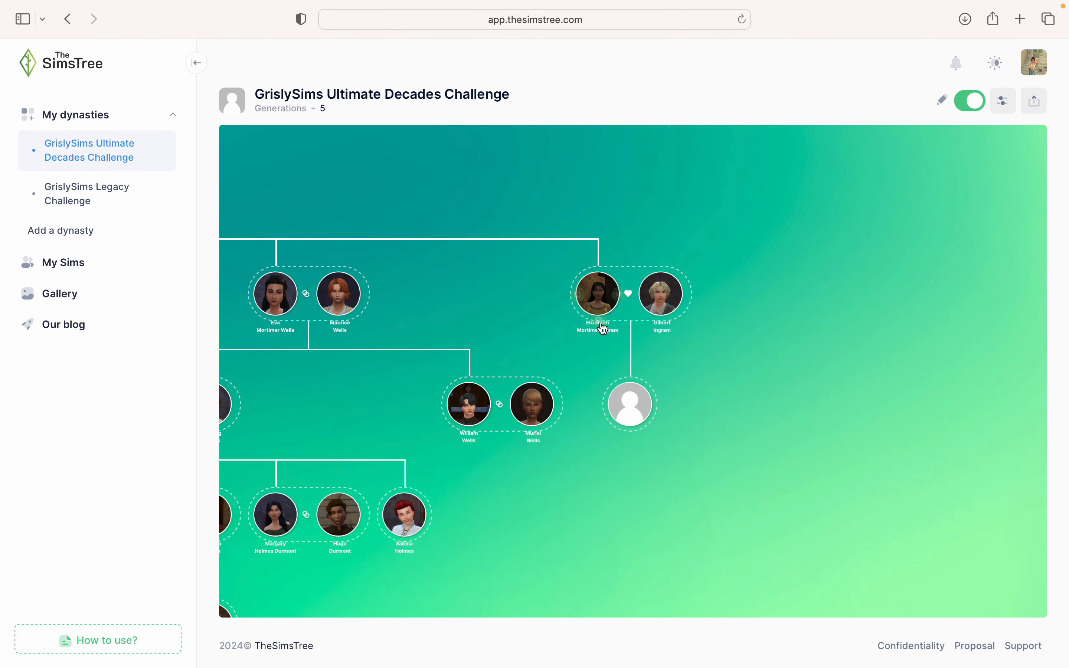
pyautogui.click(601, 327)
pyautogui.click(579, 405)
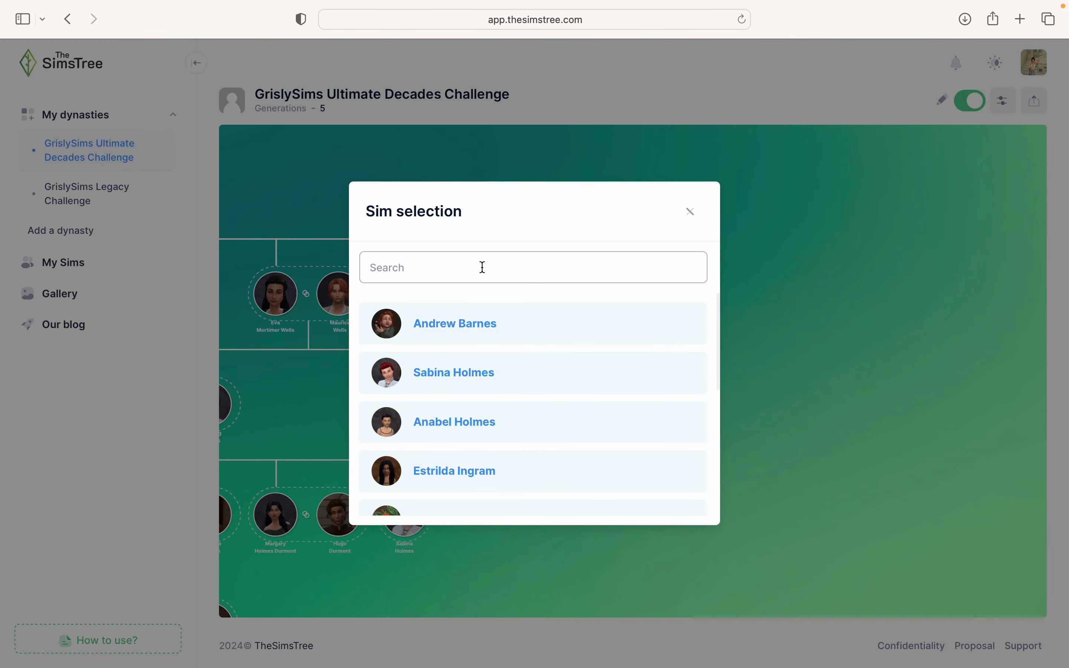
pyautogui.write('Osmer')
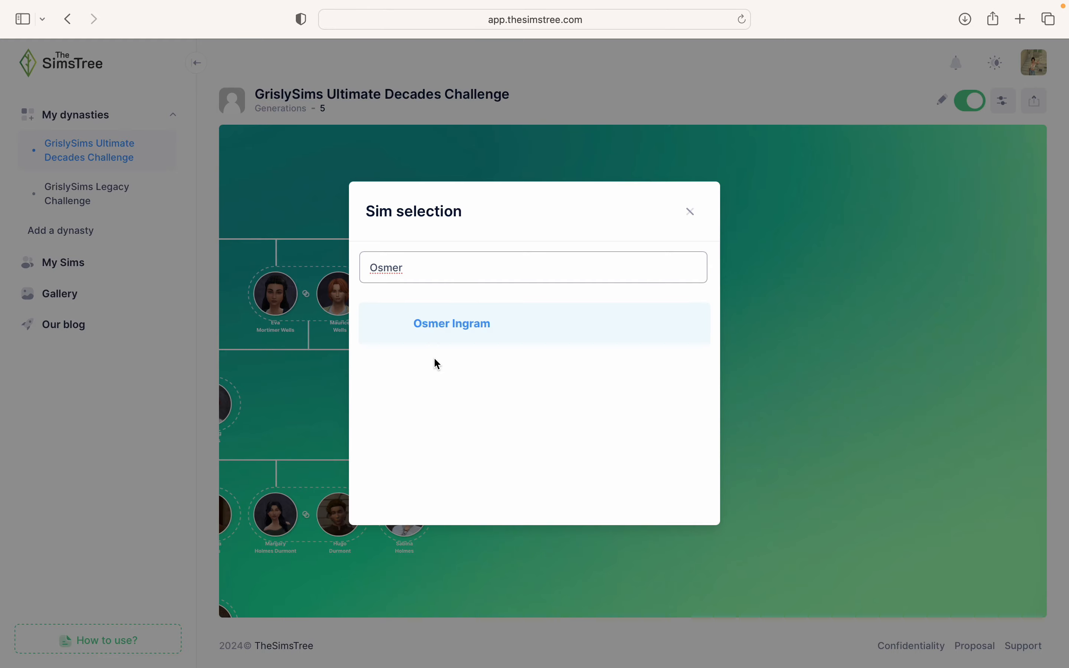
pyautogui.click(435, 329)
pyautogui.moveTo(665, 426)
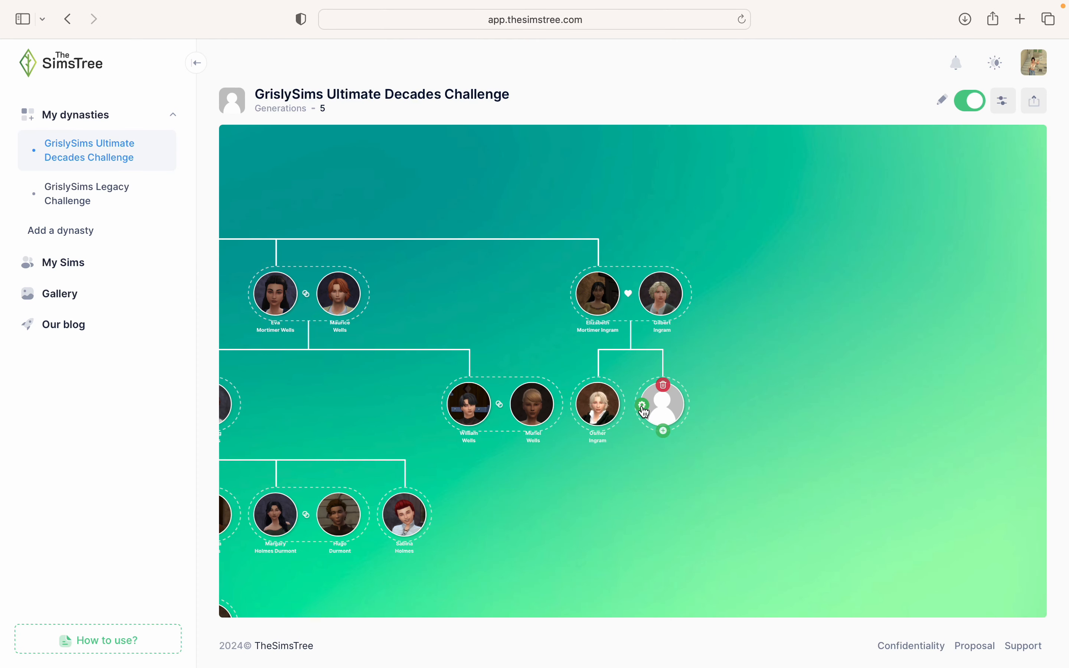
pyautogui.click(644, 408)
pyautogui.write('Estrilda')
pyautogui.click(514, 328)
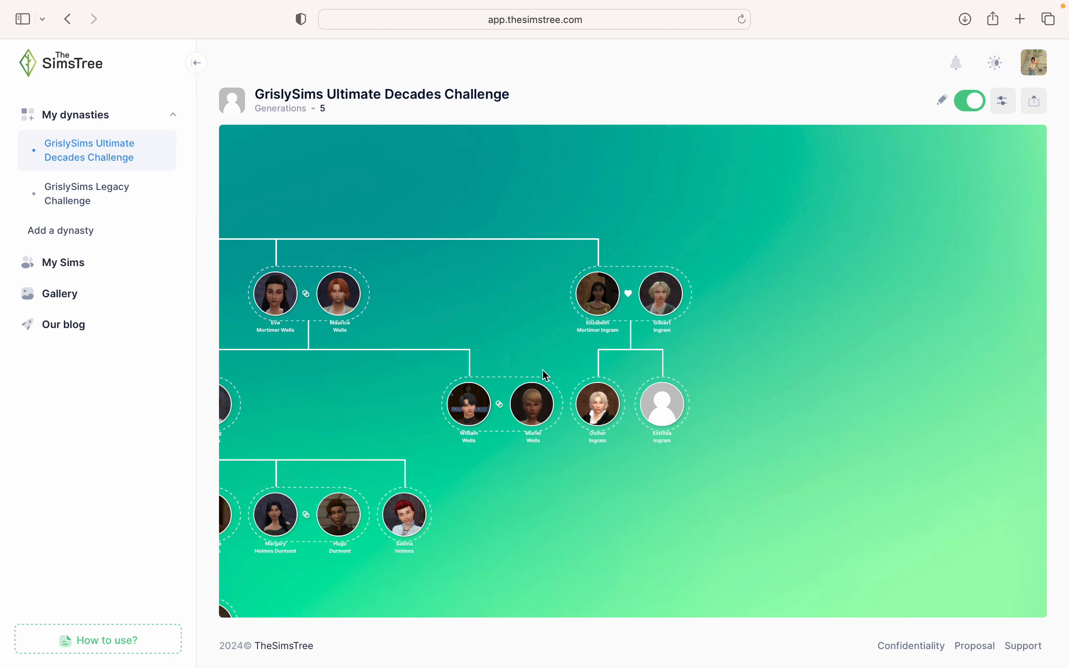
pyautogui.moveTo(678, 503); pyautogui.dragTo(679, 478)
pyautogui.scroll(3, 676, 480)
pyautogui.click(592, 334)
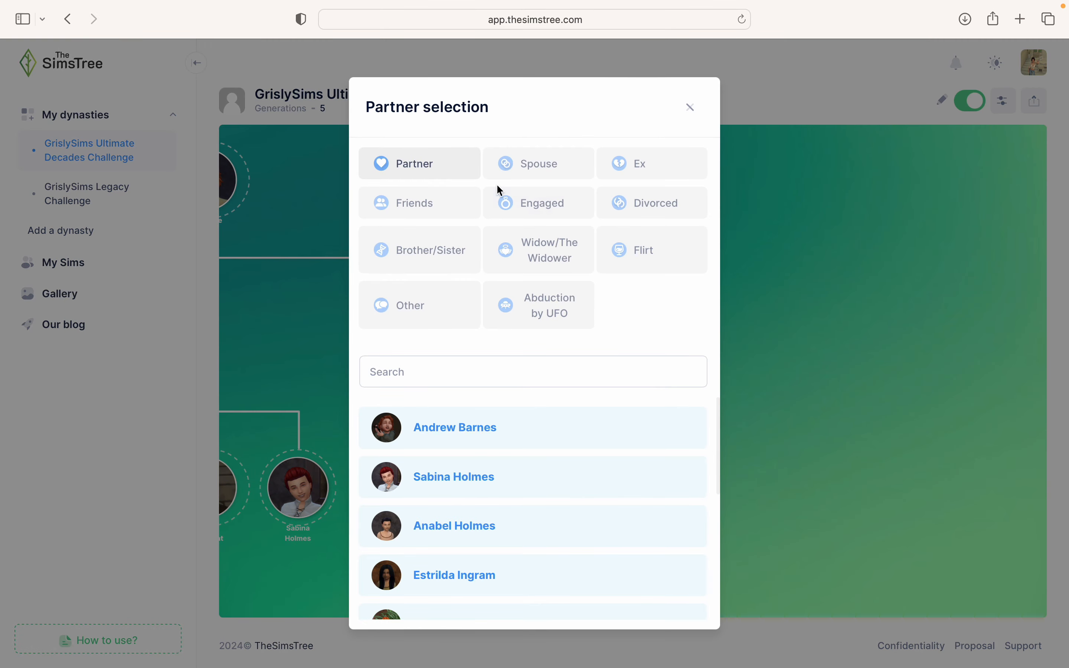
pyautogui.click(518, 168)
pyautogui.click(463, 371)
pyautogui.write('Joan')
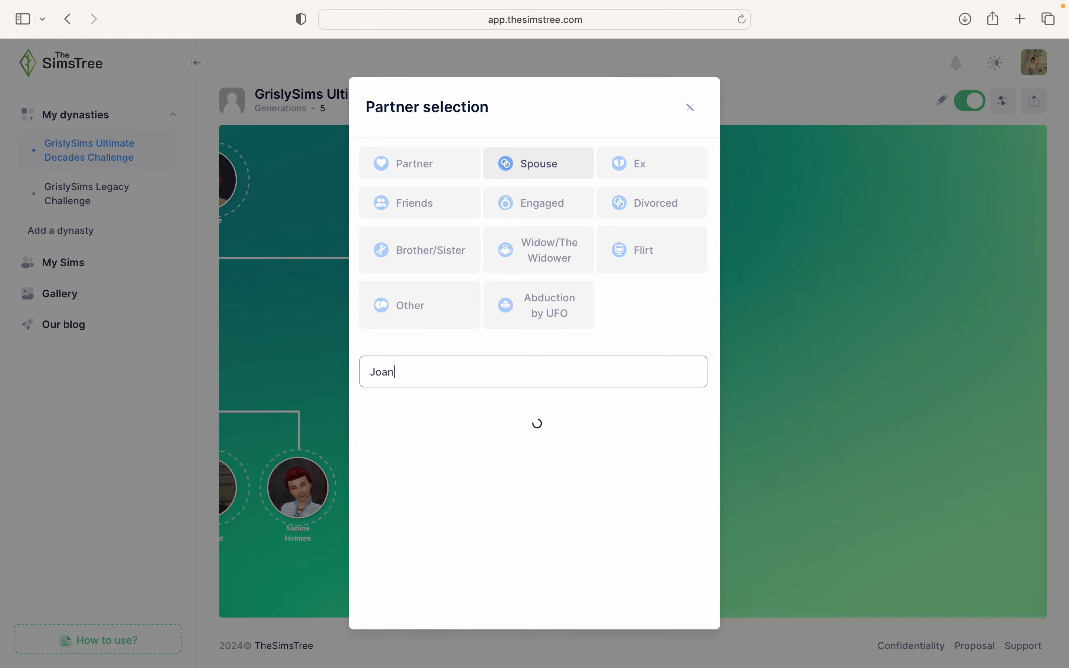
pyautogui.click(439, 426)
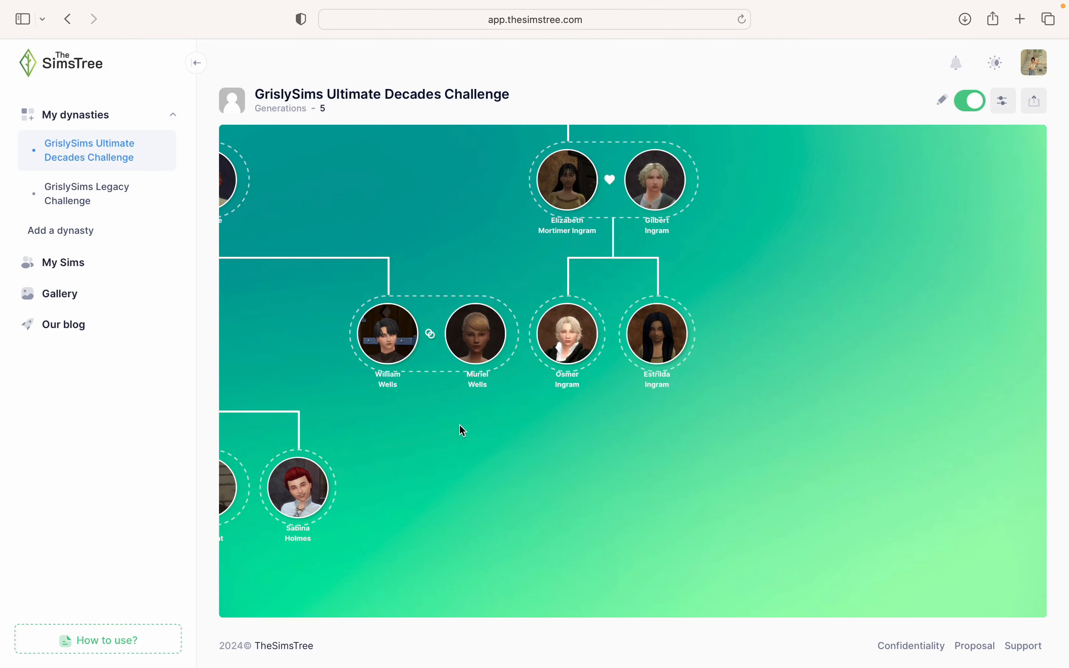
pyautogui.moveTo(831, 525); pyautogui.dragTo(543, 527)
pyautogui.scroll(5, 731, 438)
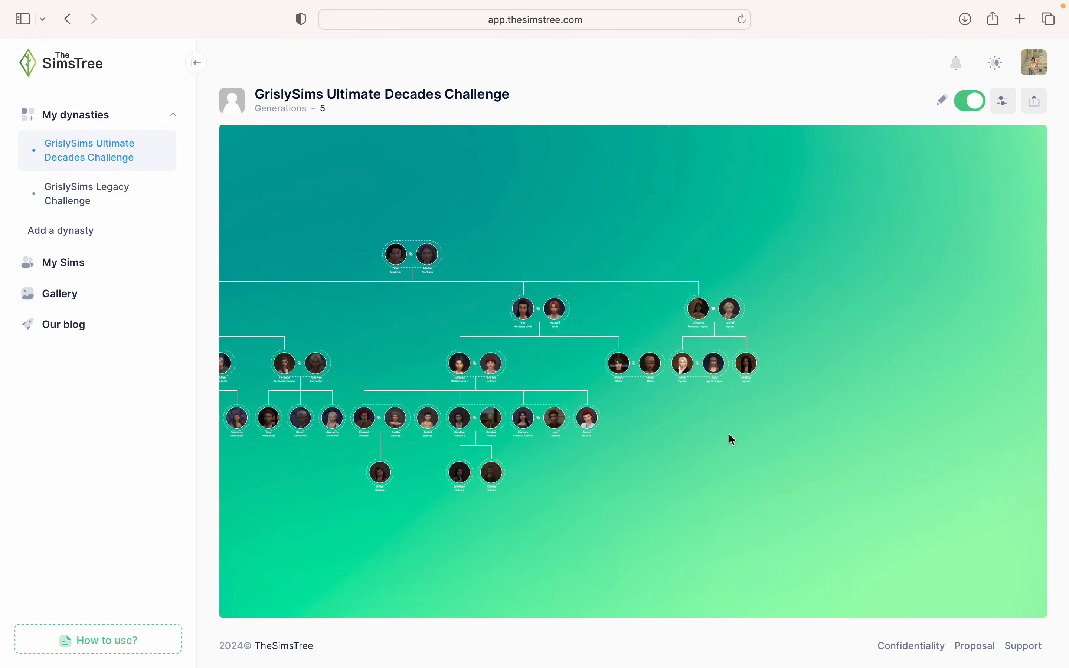
pyautogui.scroll(5, 728, 434)
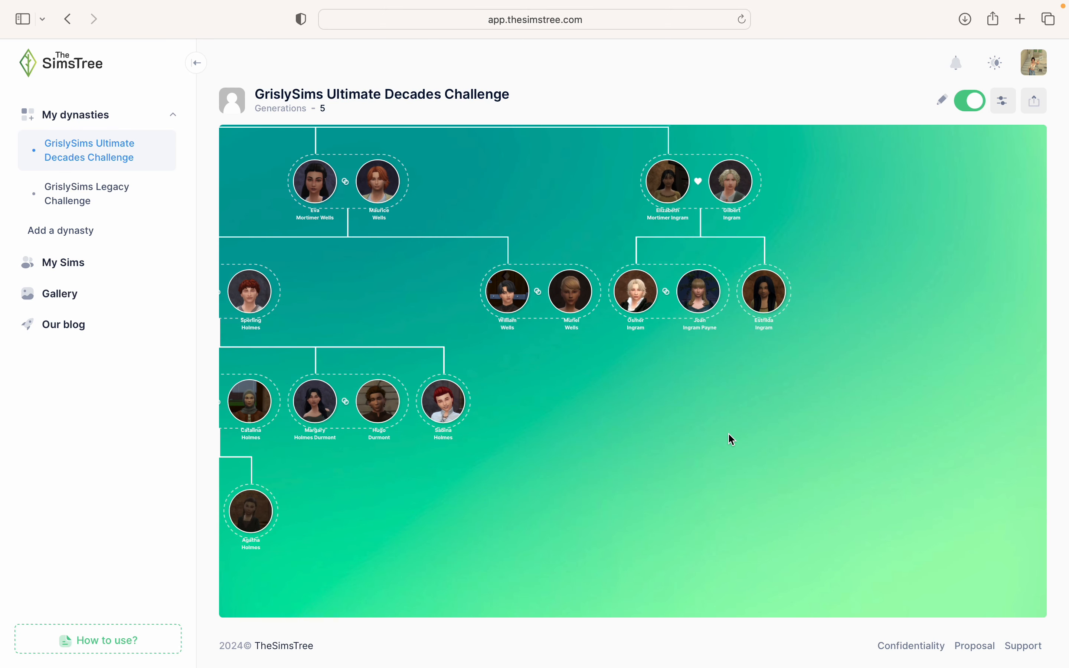
pyautogui.moveTo(649, 314)
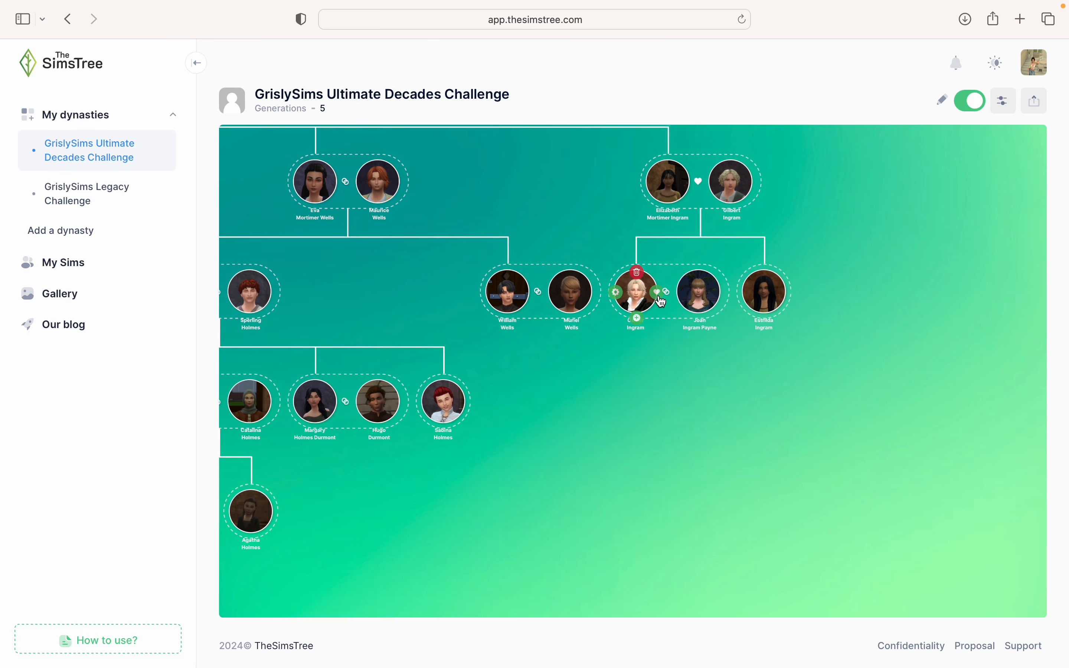
pyautogui.click(640, 326)
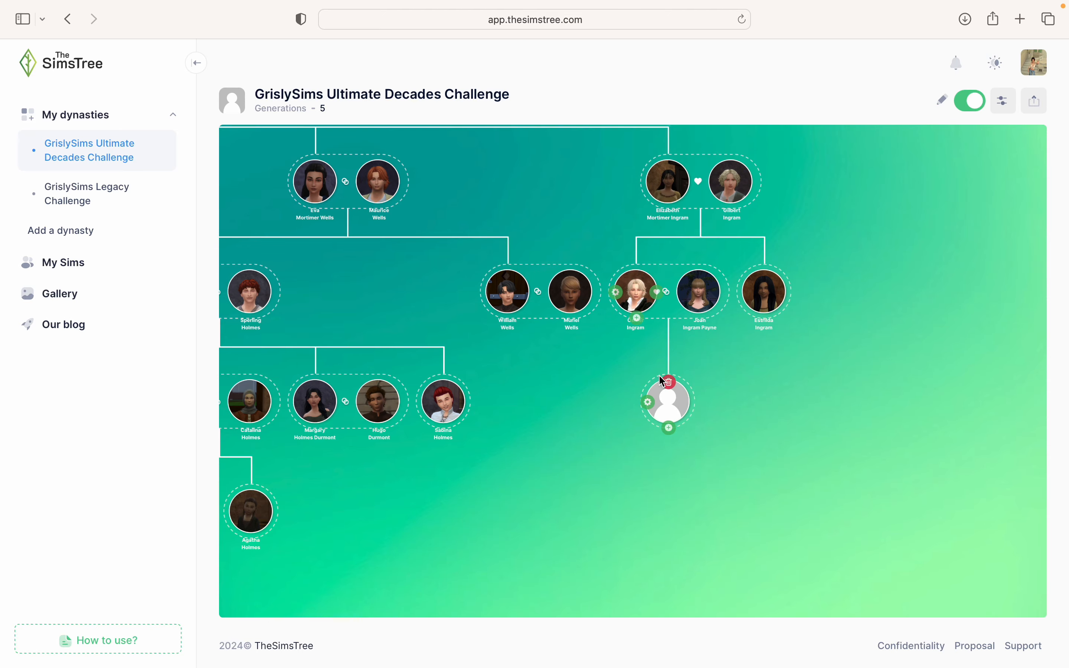
pyautogui.click(647, 403)
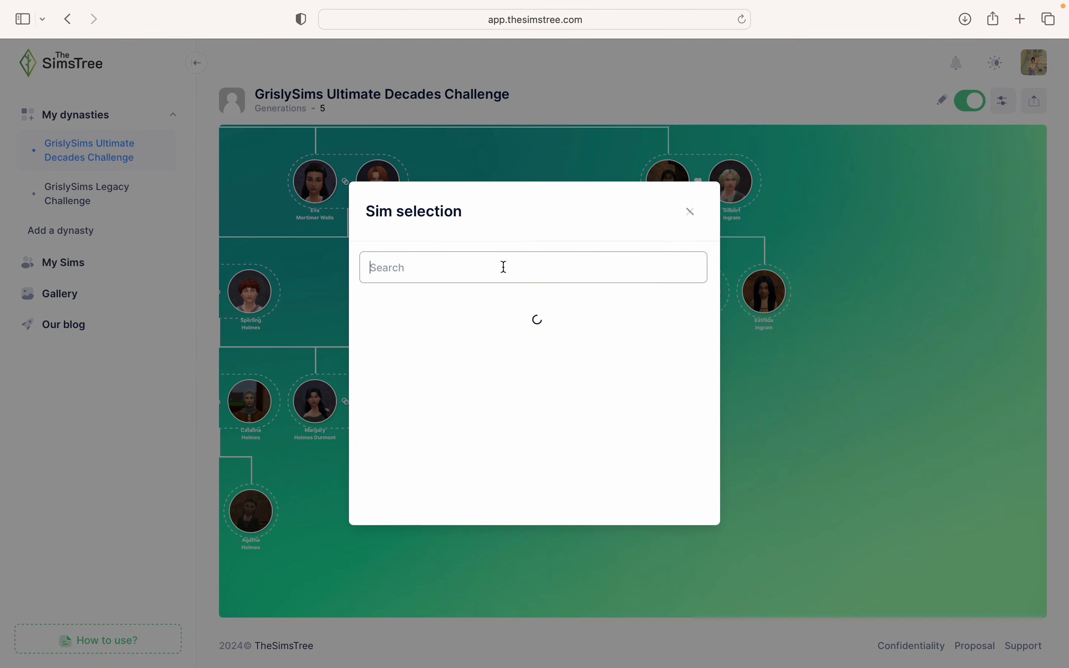
pyautogui.write('Be')
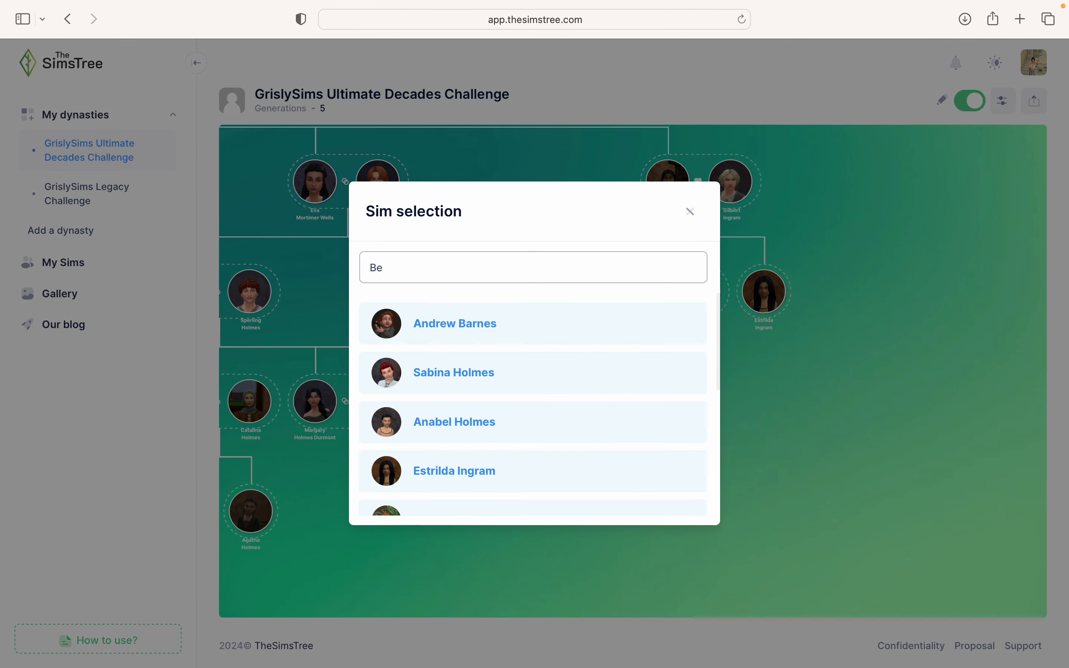
pyautogui.write('rtram')
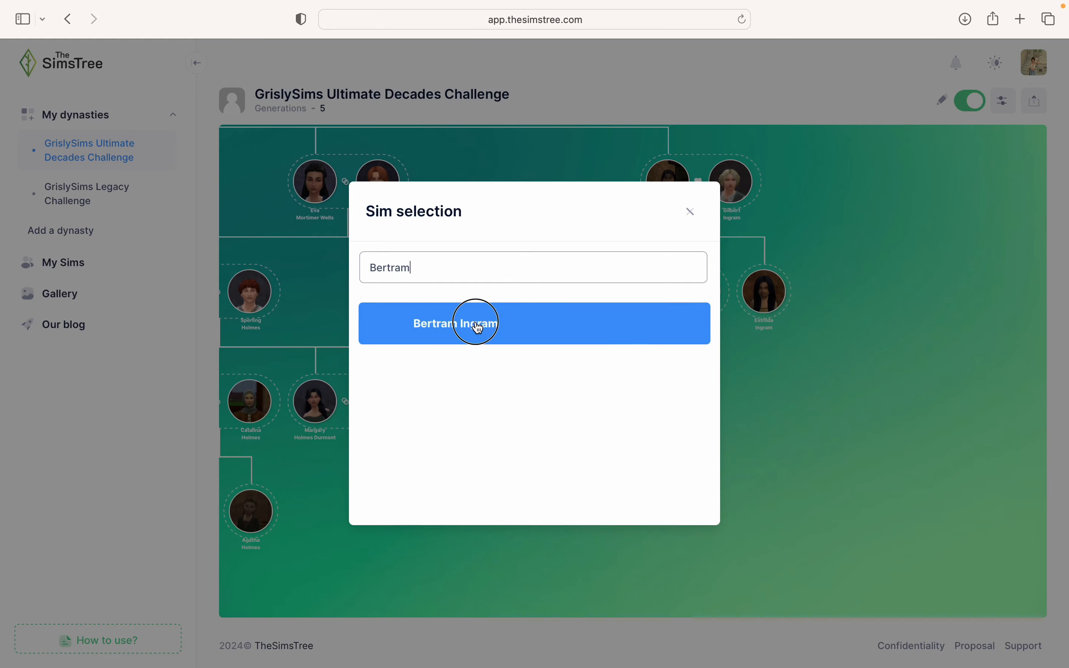
pyautogui.click(478, 322)
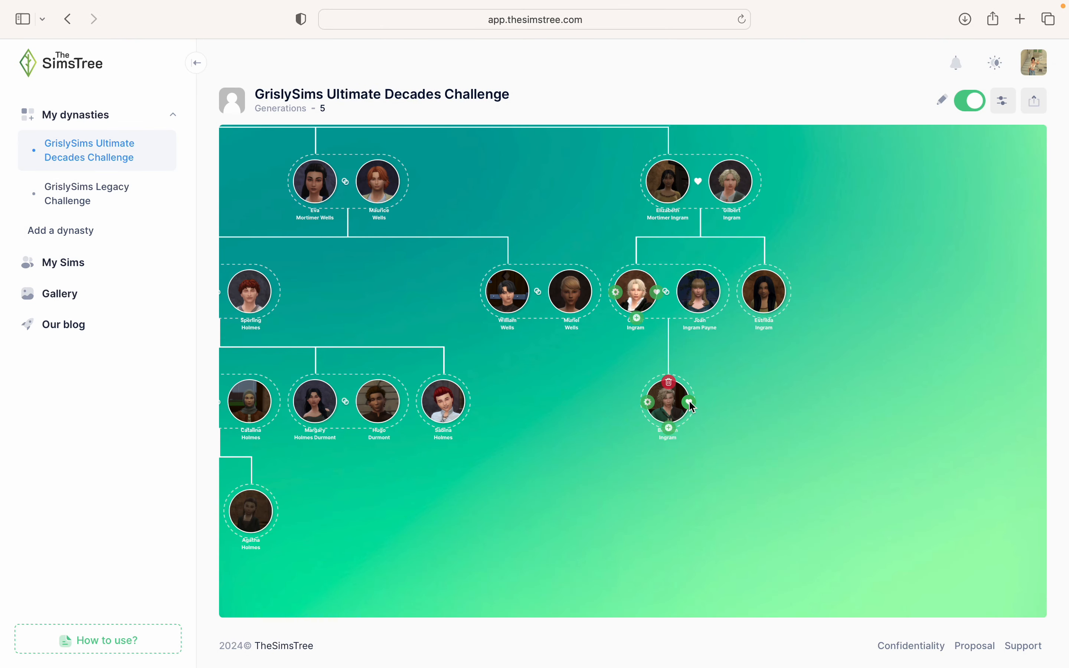
# - Marry Bertram Ingram to Ricolda Ingram
pyautogui.click(688, 402)
pyautogui.click(521, 165)
pyautogui.click(465, 373)
pyautogui.write('Ricolda')
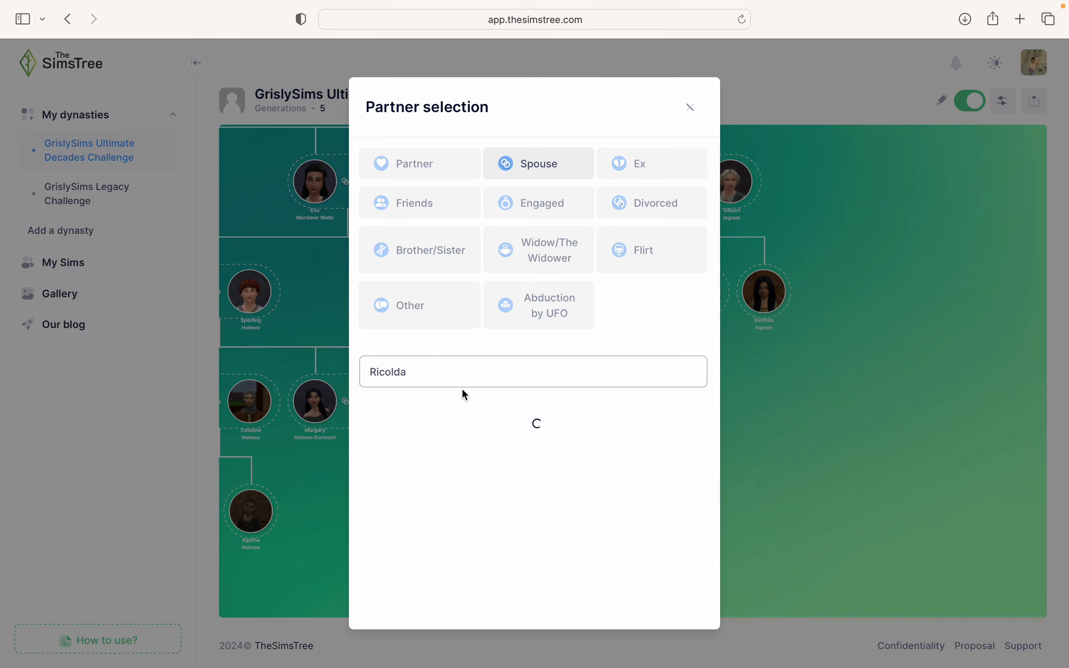
pyautogui.click(442, 427)
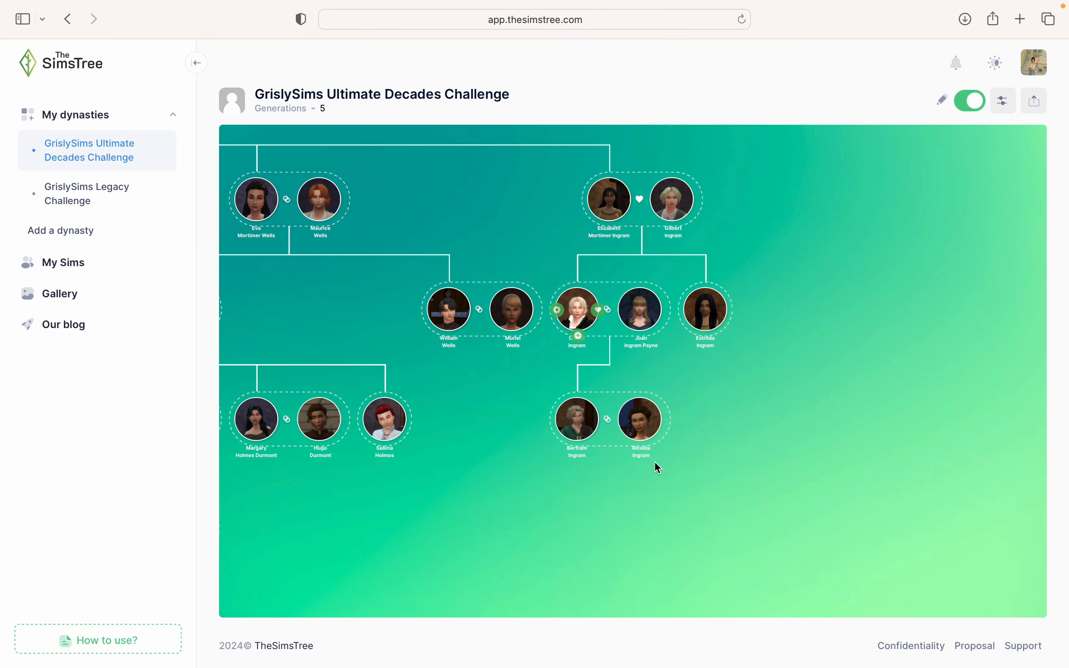
pyautogui.scroll(3, 659, 468)
pyautogui.moveTo(714, 439); pyautogui.dragTo(704, 469)
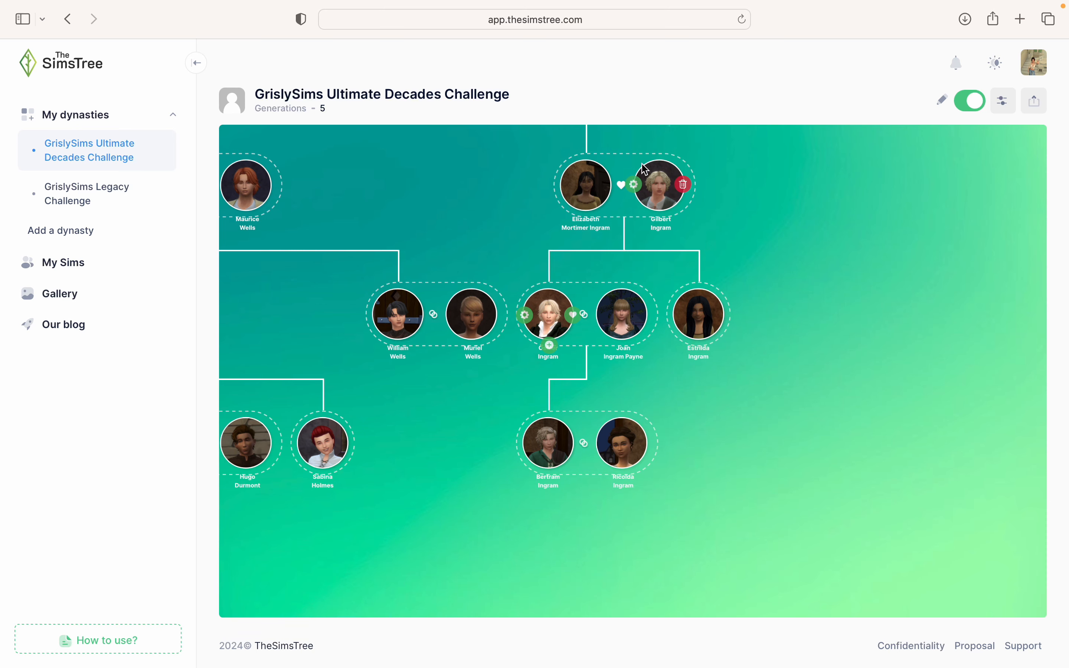
pyautogui.scroll(-1, 812, 341)
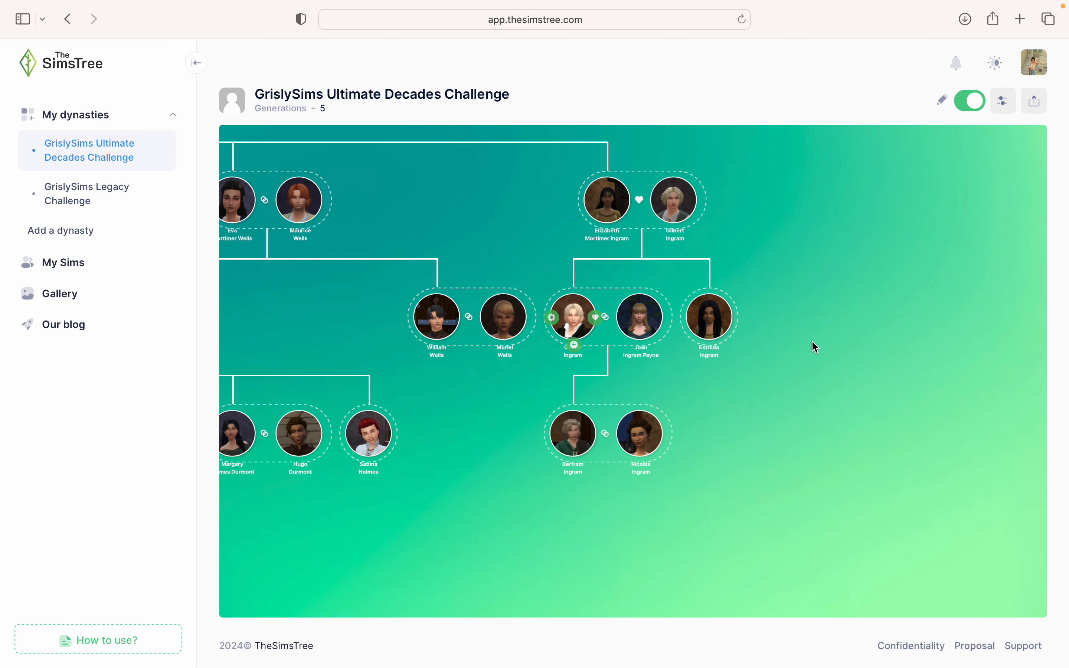
pyautogui.scroll(-2, 813, 346)
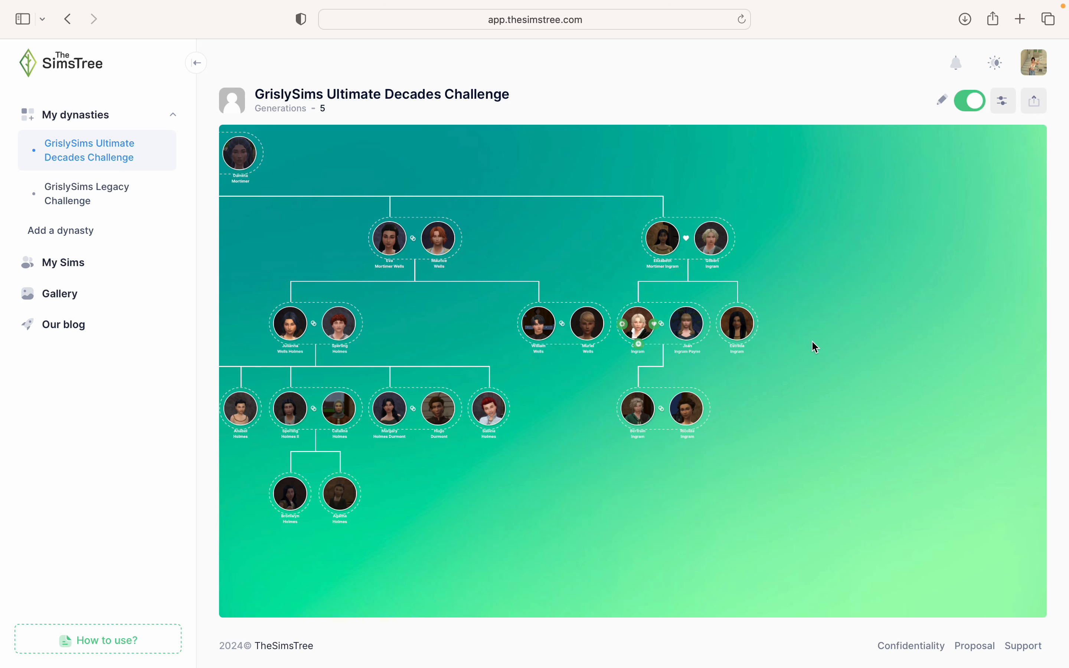
pyautogui.moveTo(800, 351); pyautogui.dragTo(883, 416)
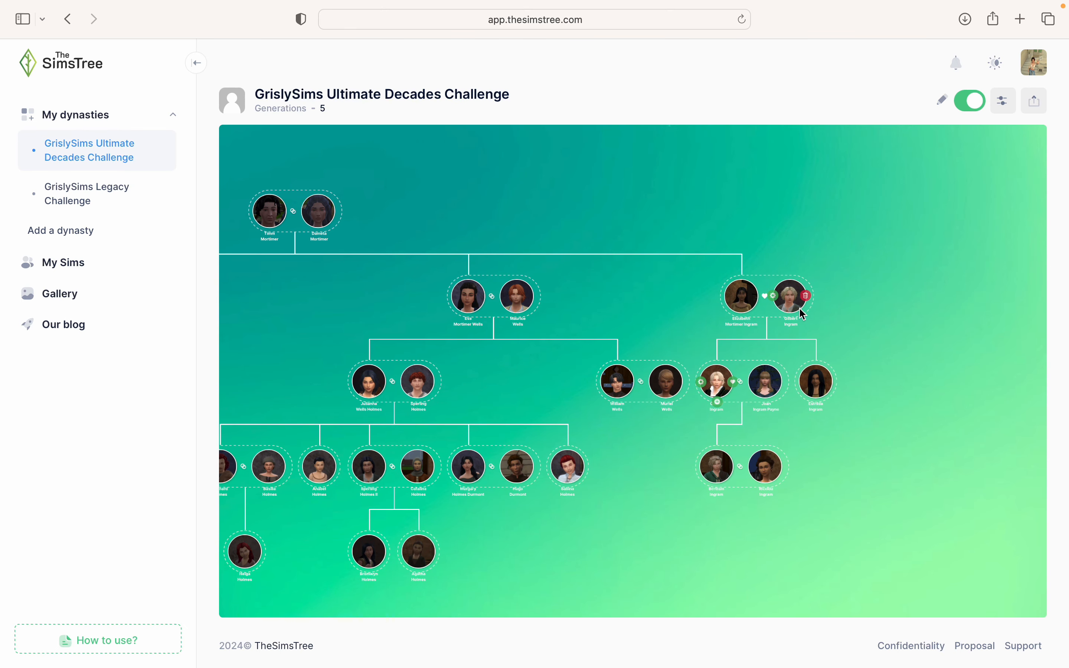
pyautogui.scroll(1, 781, 313)
pyautogui.scroll(5, 780, 313)
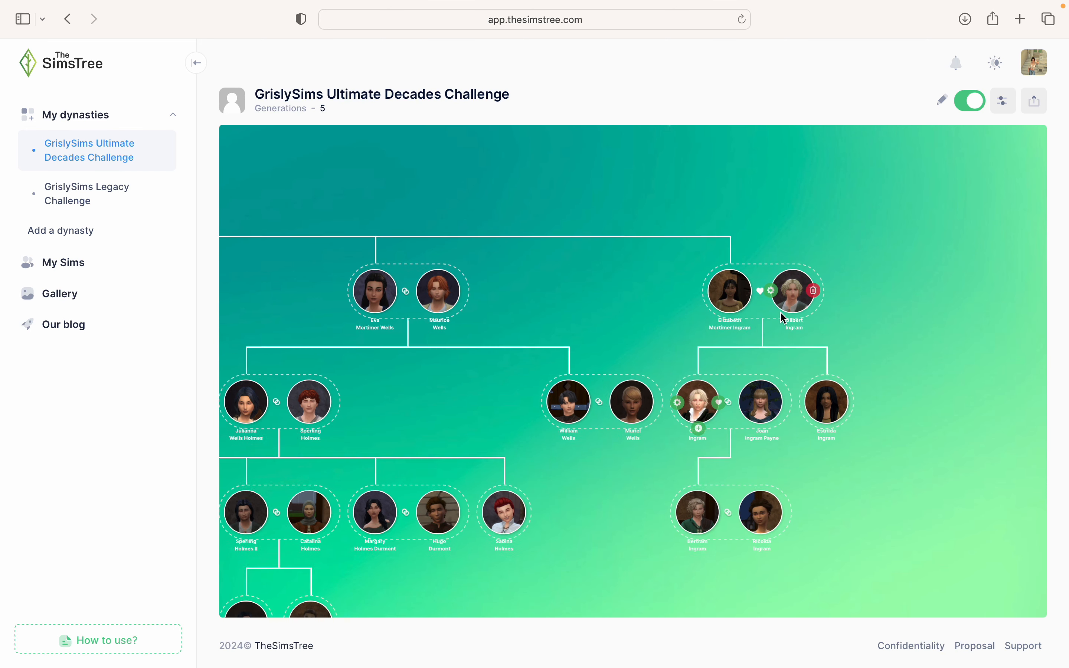
pyautogui.moveTo(732, 326)
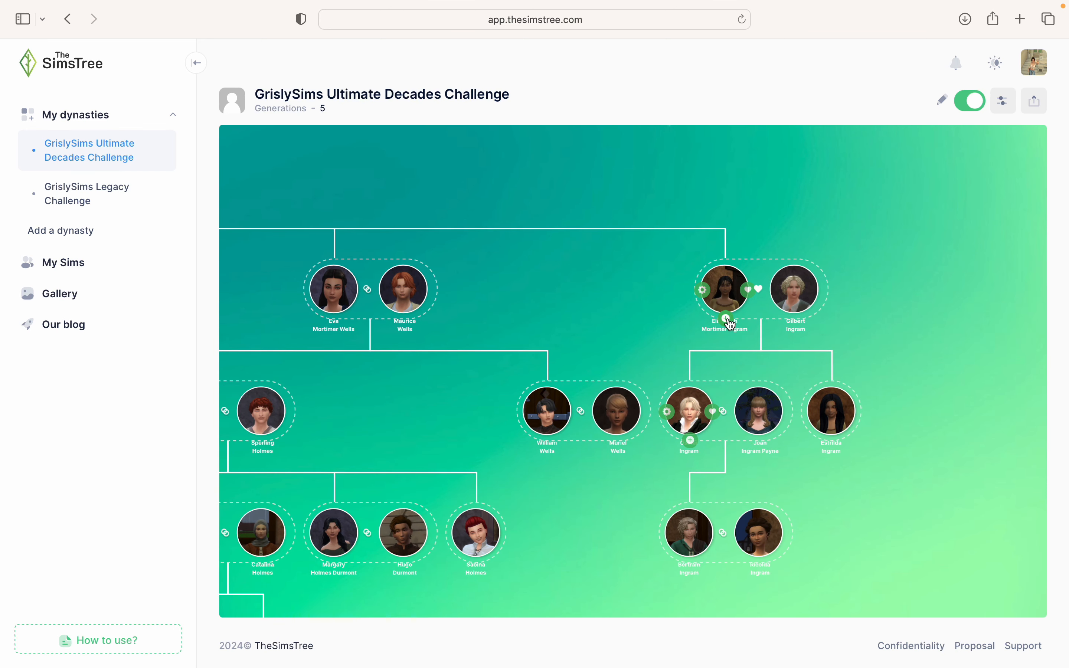
pyautogui.scroll(-1, 588, 352)
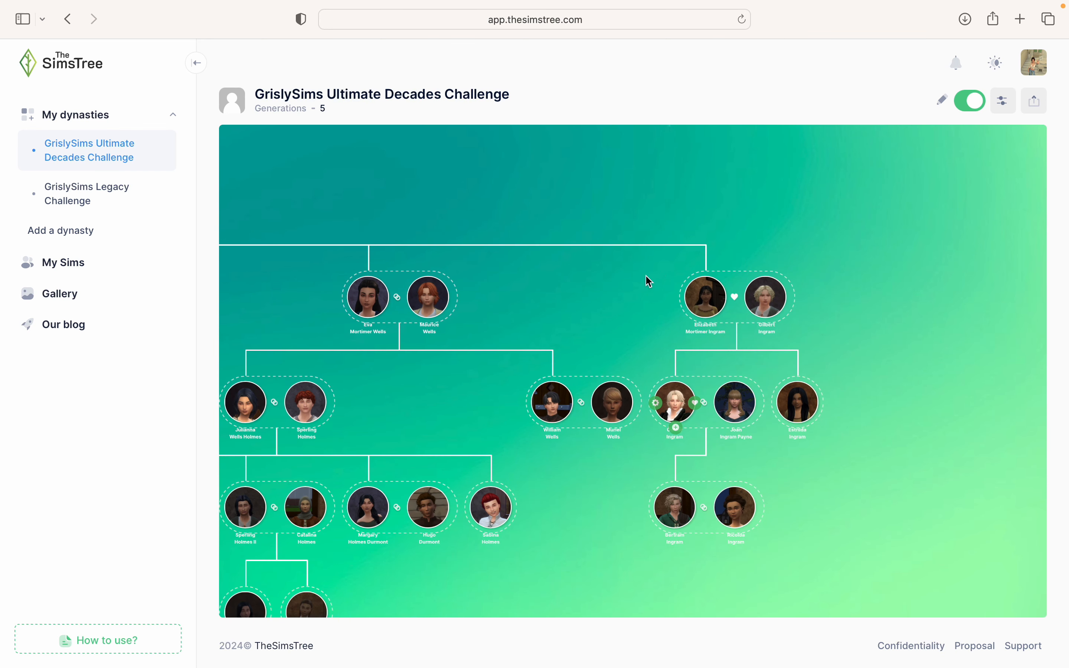
pyautogui.scroll(1, 648, 271)
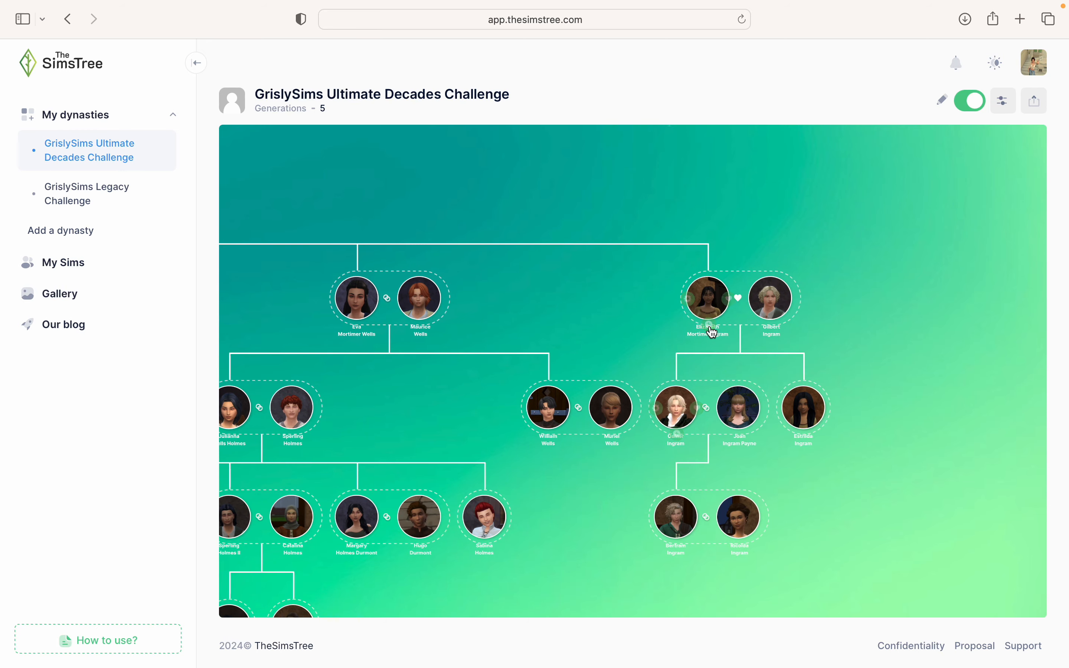
pyautogui.scroll(-5, 838, 397)
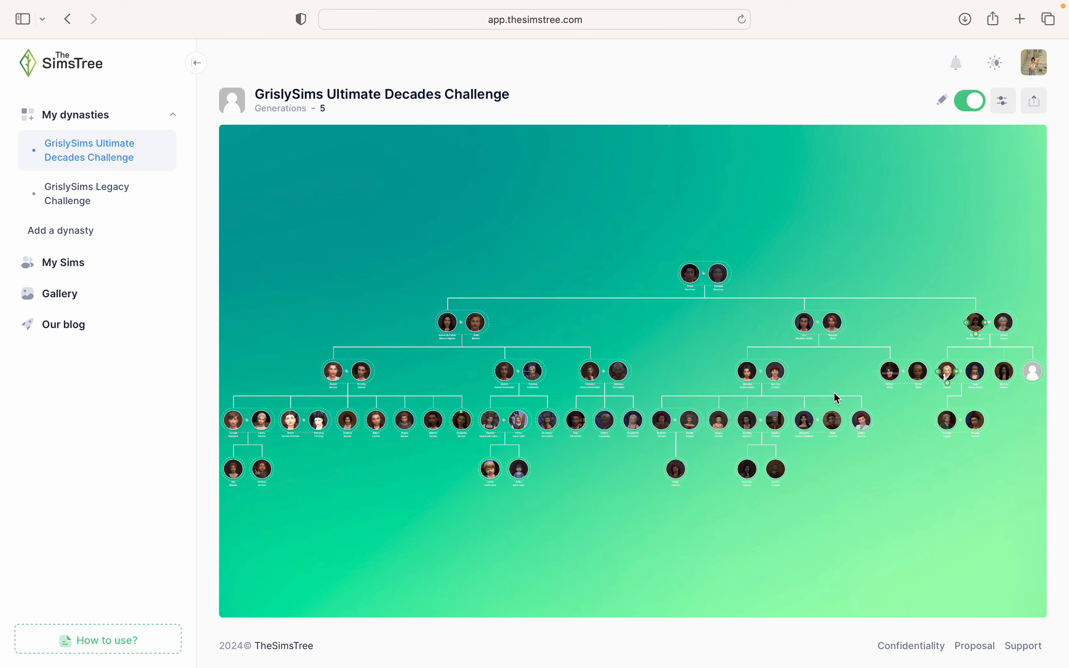
pyautogui.click(1033, 373)
pyautogui.write('Jane')
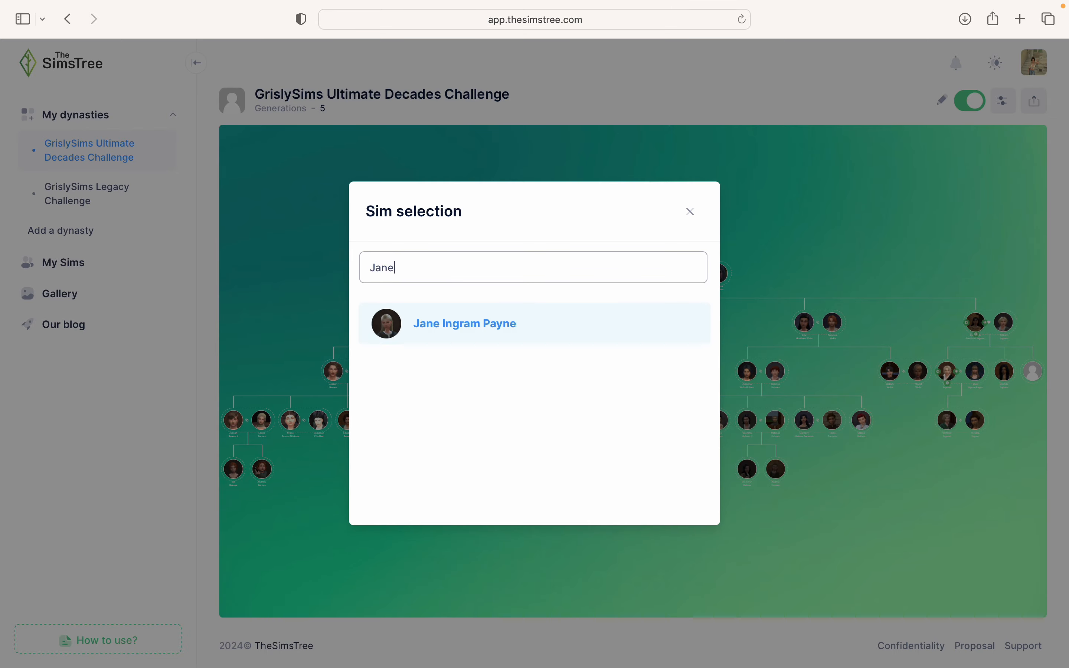
pyautogui.click(528, 332)
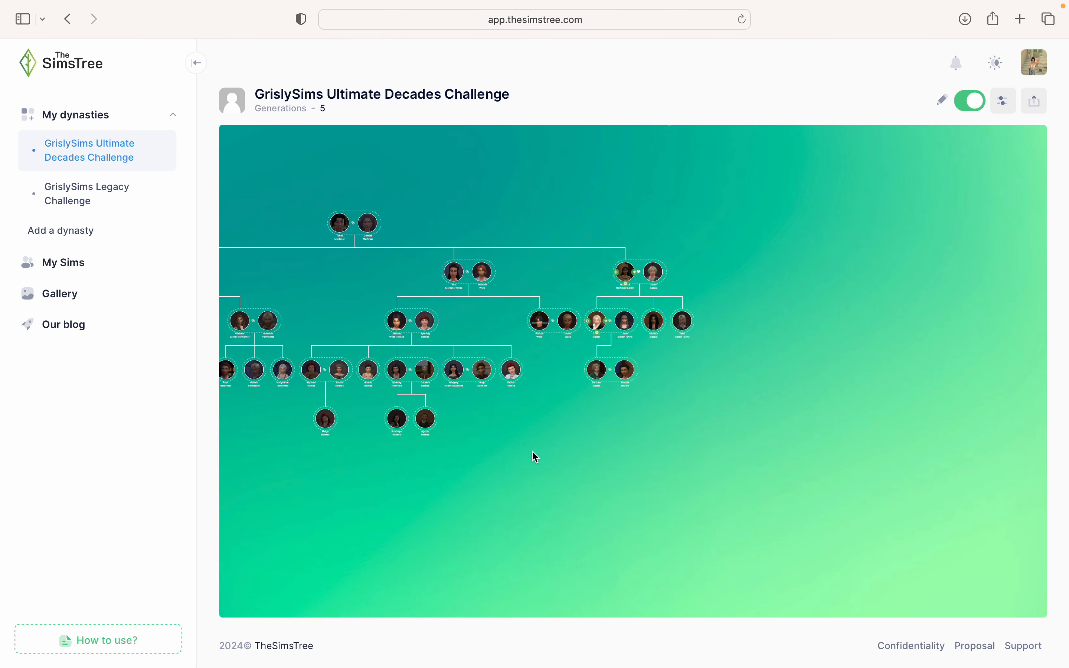
# - Switch tree editing off with the Ingram children in view
pyautogui.scroll(5, 685, 353)
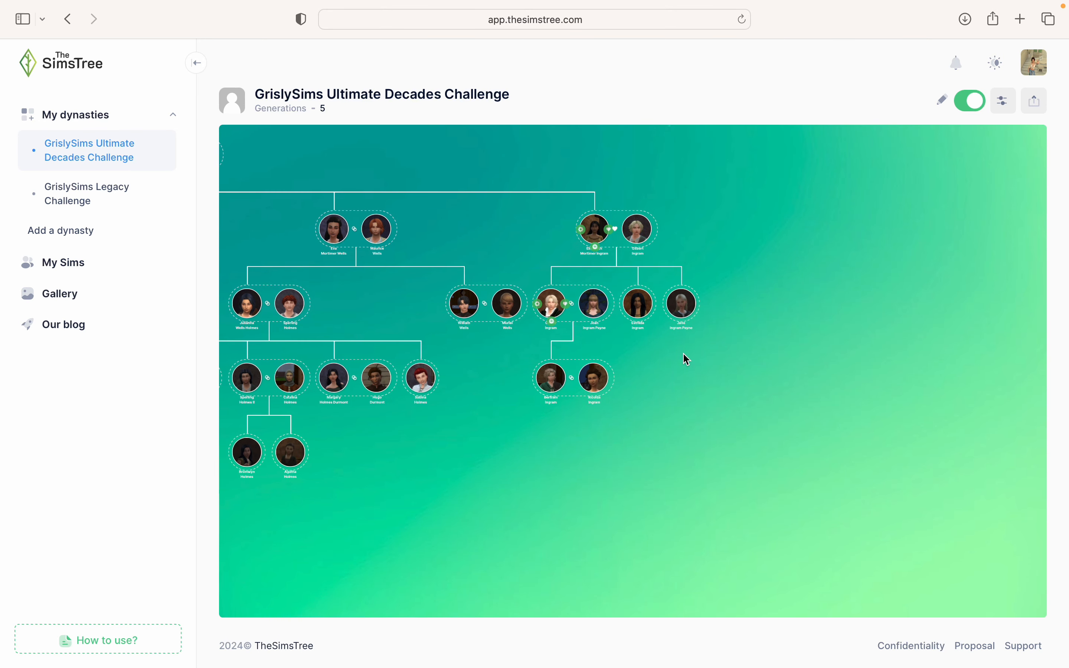
pyautogui.scroll(5, 683, 354)
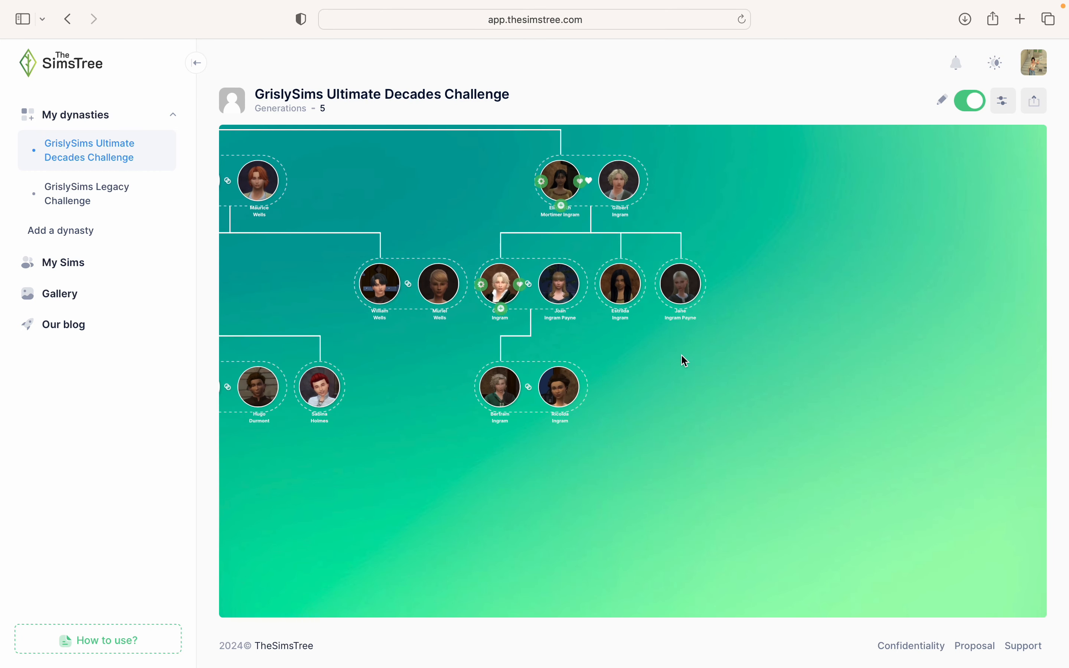
pyautogui.scroll(2, 843, 439)
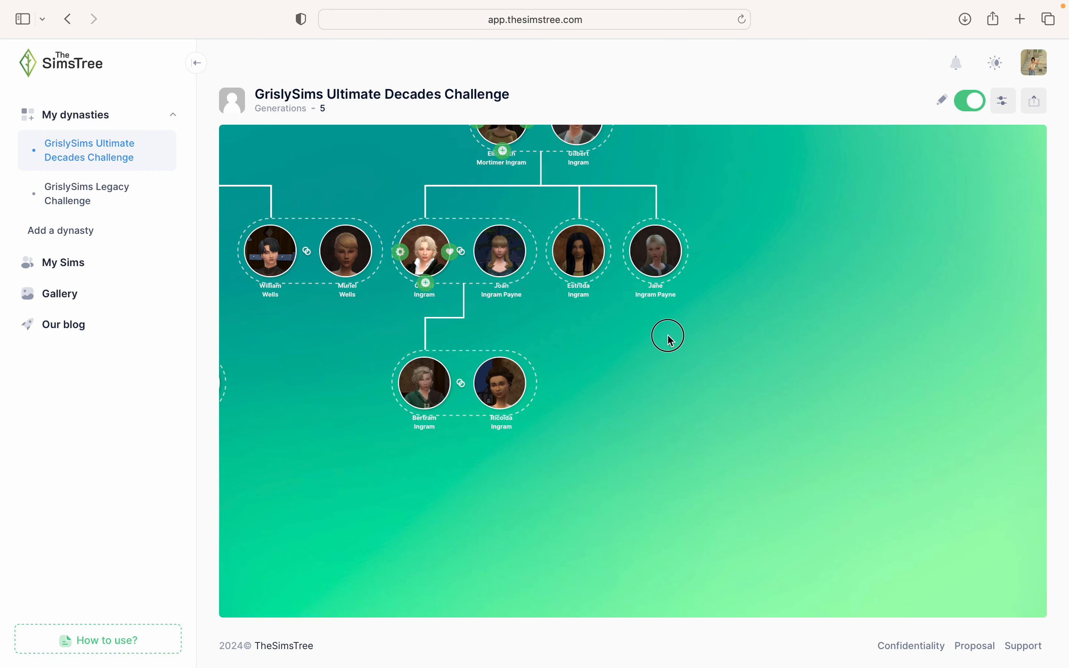
pyautogui.moveTo(668, 337); pyautogui.dragTo(752, 454)
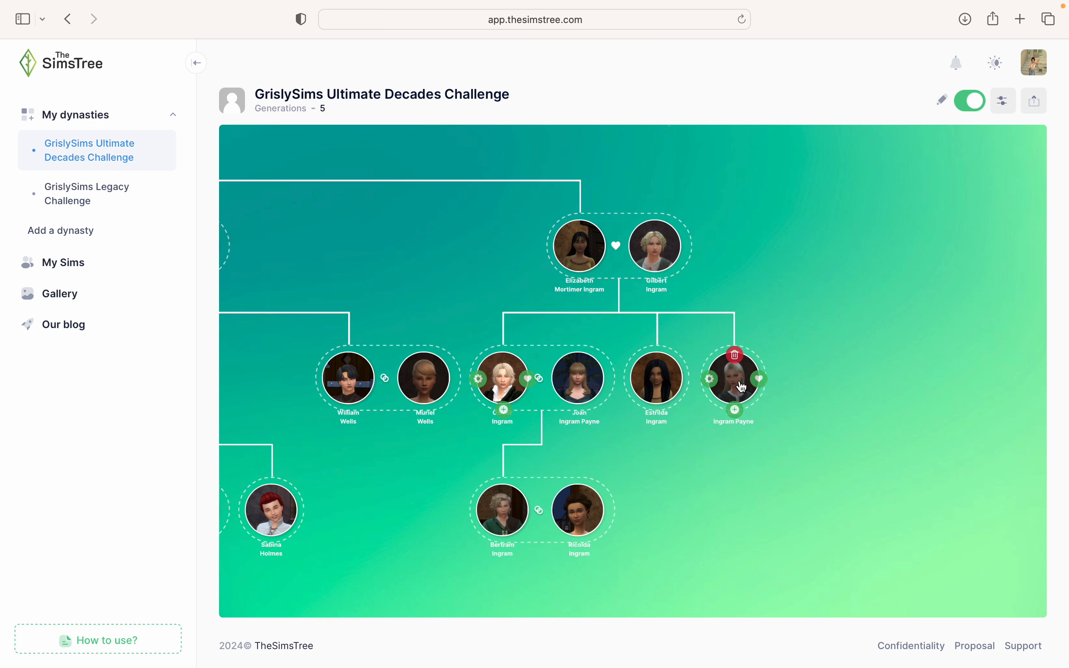
pyautogui.click(968, 100)
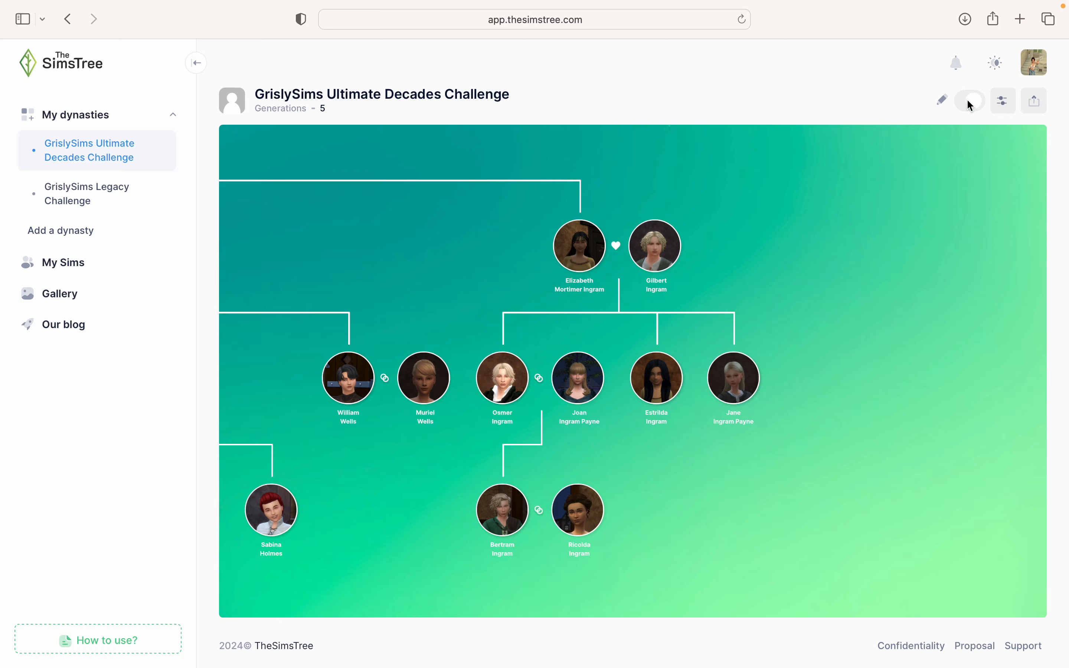
# - Add Gilbert Ingram as a parent on Jane Ingram Payne's Sim Card
pyautogui.click(748, 381)
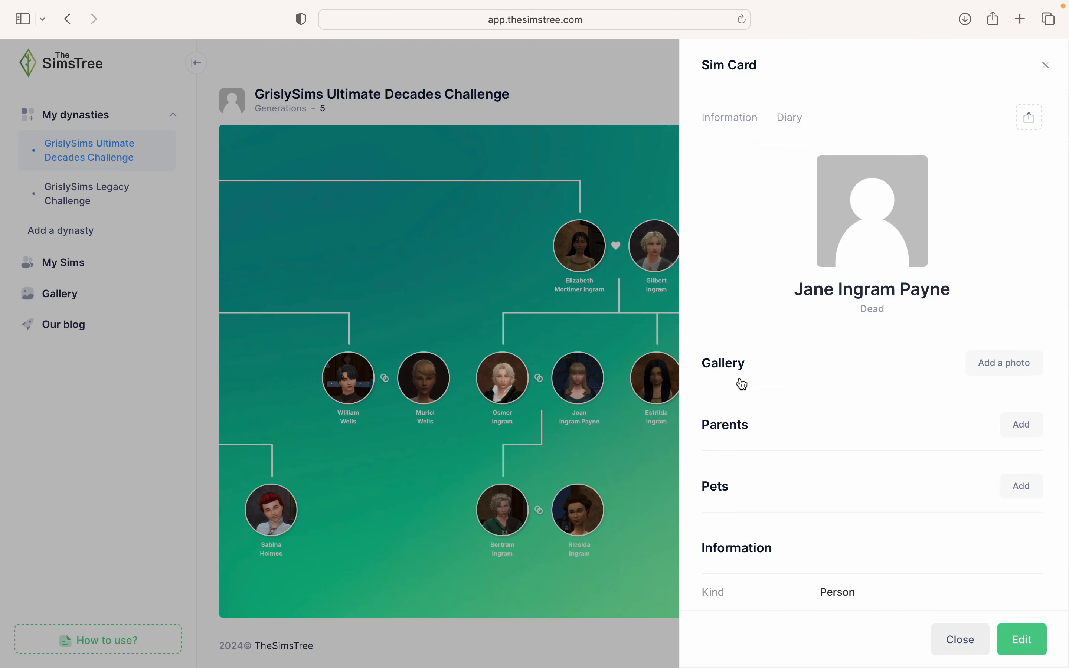
pyautogui.click(1012, 429)
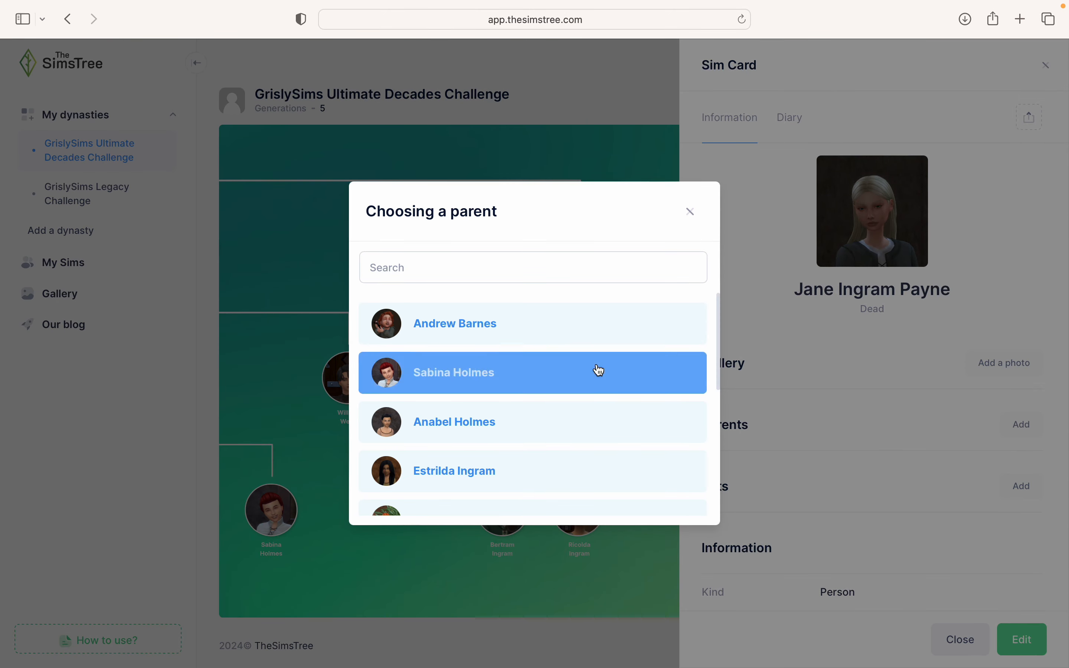
pyautogui.click(568, 267)
pyautogui.write('Gi')
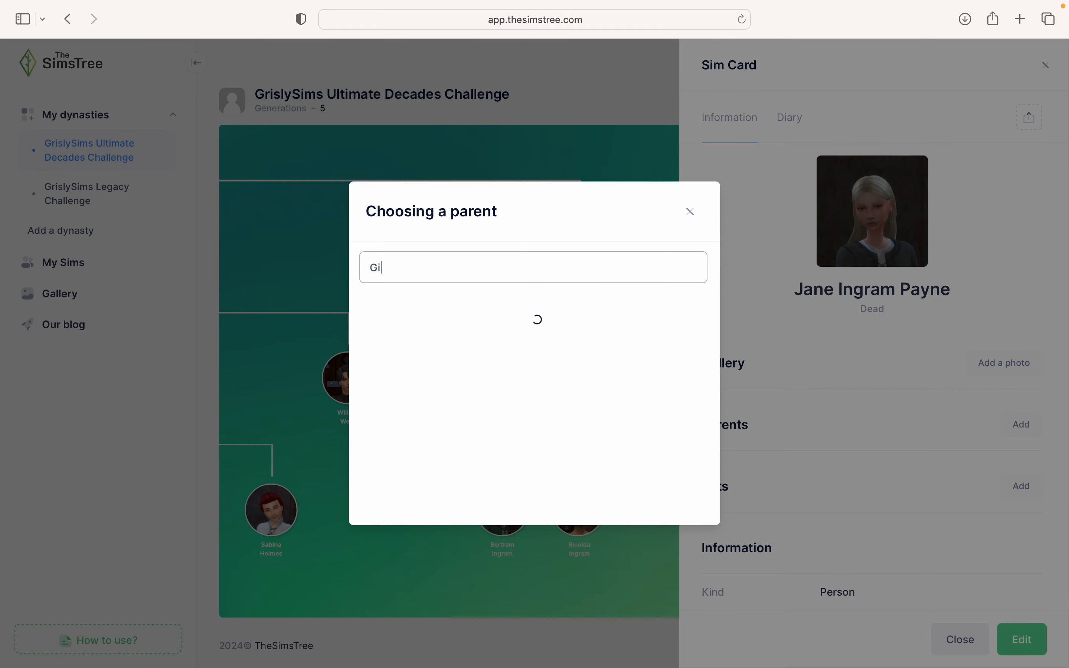
pyautogui.click(467, 310)
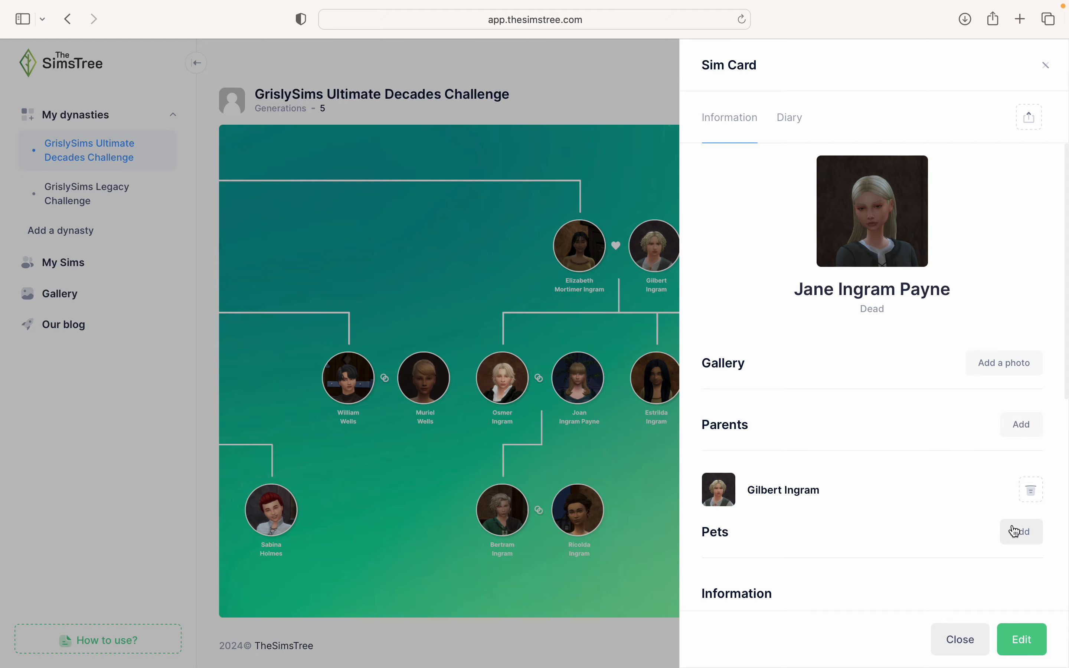
# - Cancel the pet selection opened by mistake
pyautogui.click(1021, 531)
pyautogui.click(576, 280)
pyautogui.write('Emme')
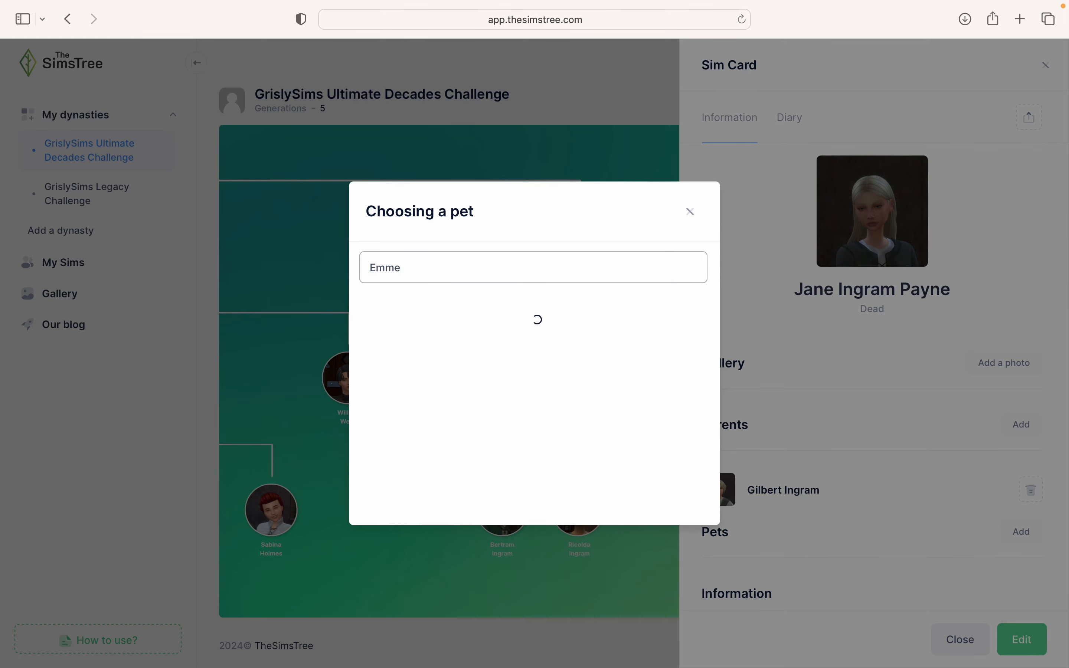
pyautogui.press('BackSpace')
pyautogui.press('BackSpace')
pyautogui.press('BackSpace')
pyautogui.press('BackSpace')
pyautogui.click(692, 212)
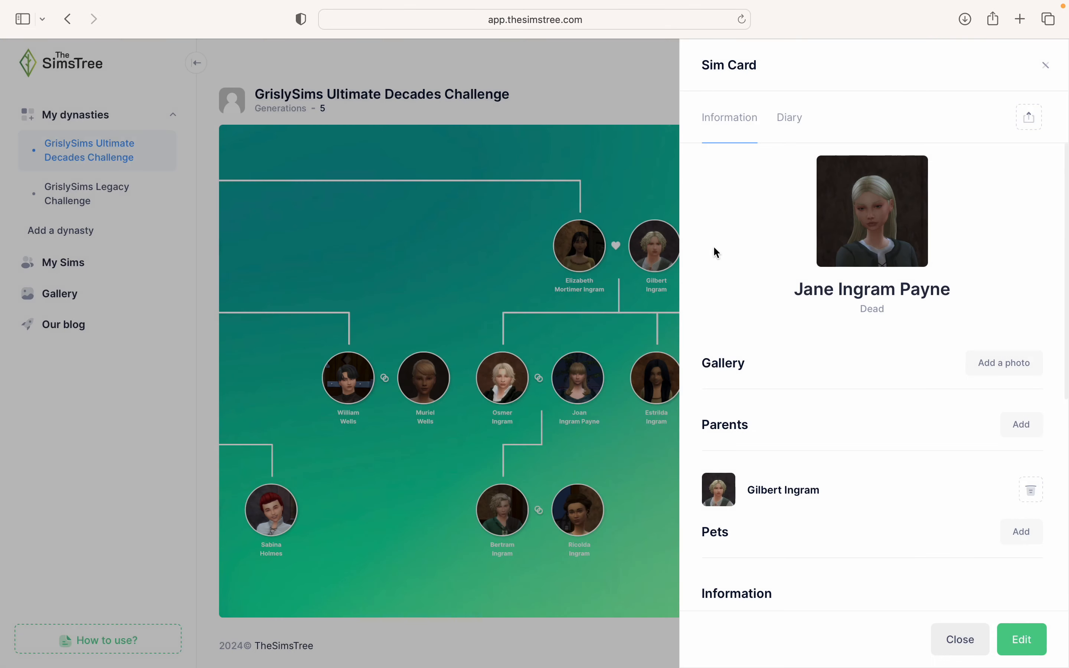
# - Add Emme Mortimer Barnes Ingram as Jane's second parent and close the card
pyautogui.click(1021, 425)
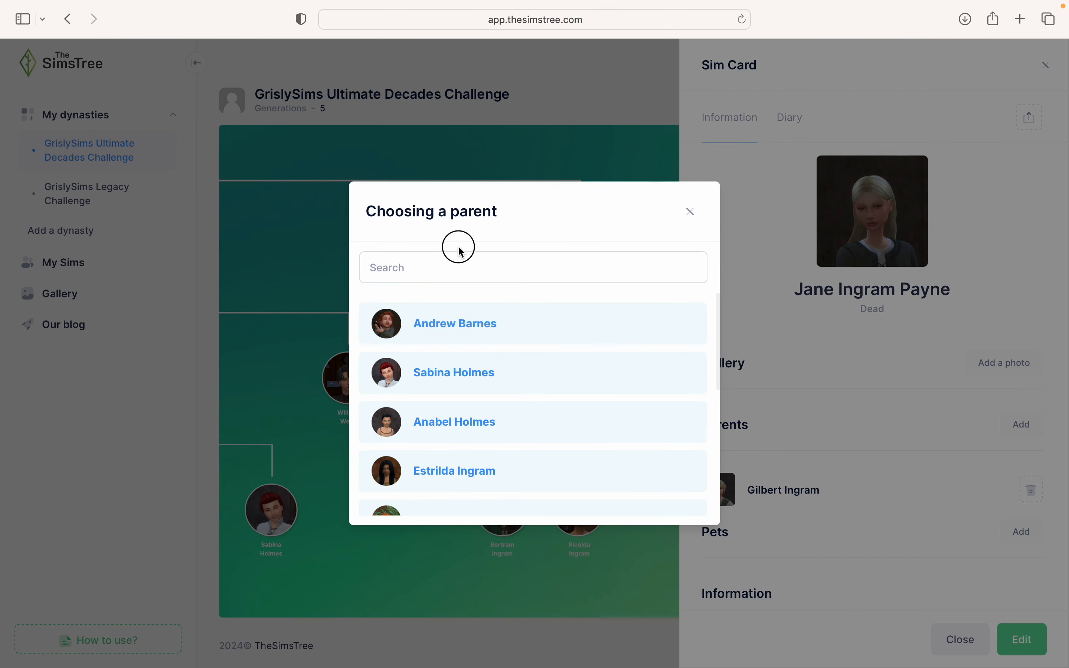
pyautogui.click(459, 269)
pyautogui.write('Emme')
pyautogui.click(424, 316)
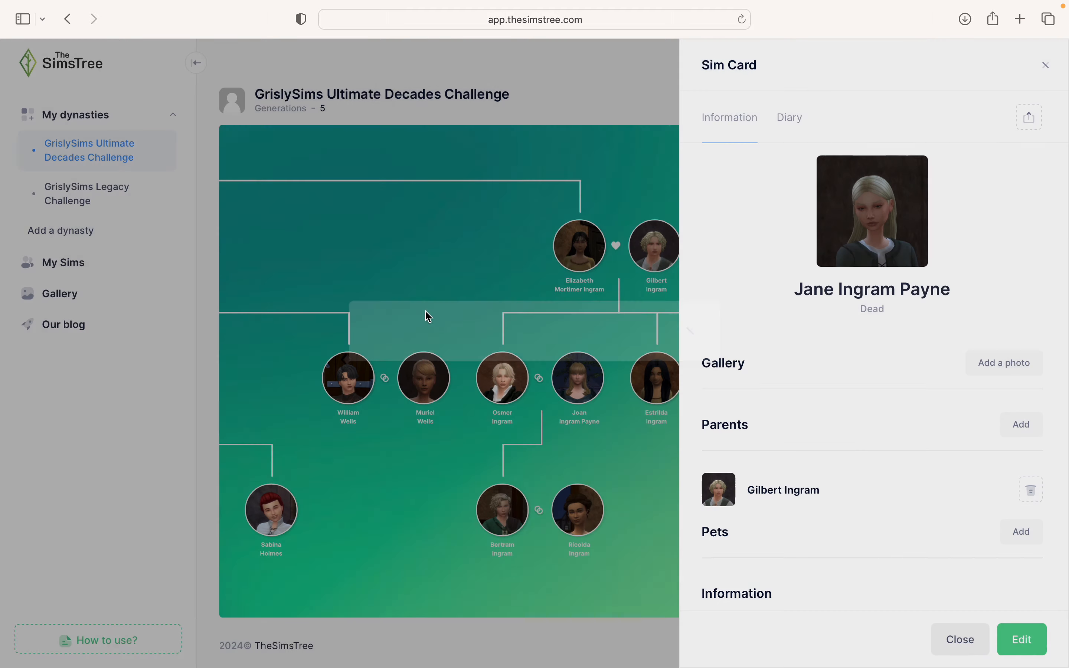
pyautogui.click(961, 641)
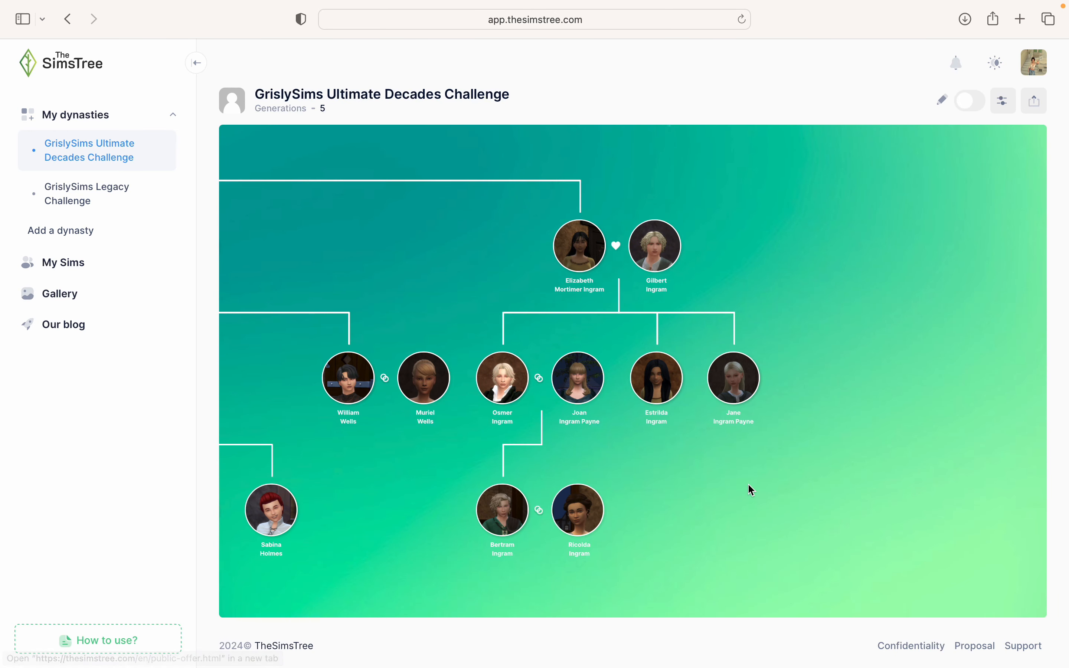
# - Pan and zoom the tree toward Elizabeth and Gilbert's branch
pyautogui.scroll(-5, 753, 491)
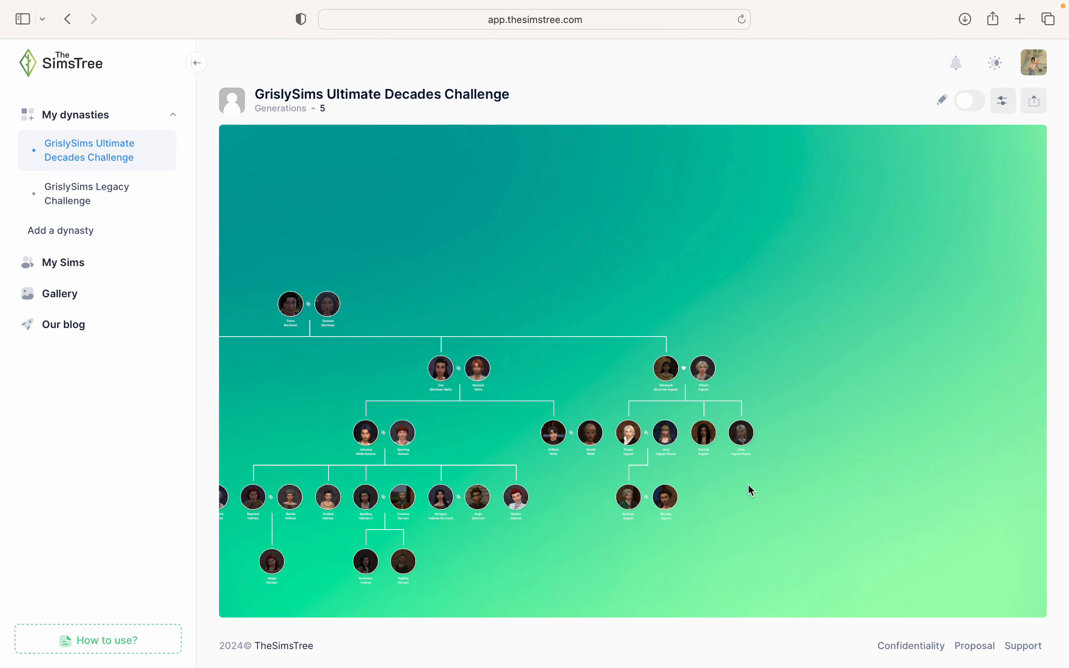
pyautogui.moveTo(774, 487); pyautogui.dragTo(1050, 429)
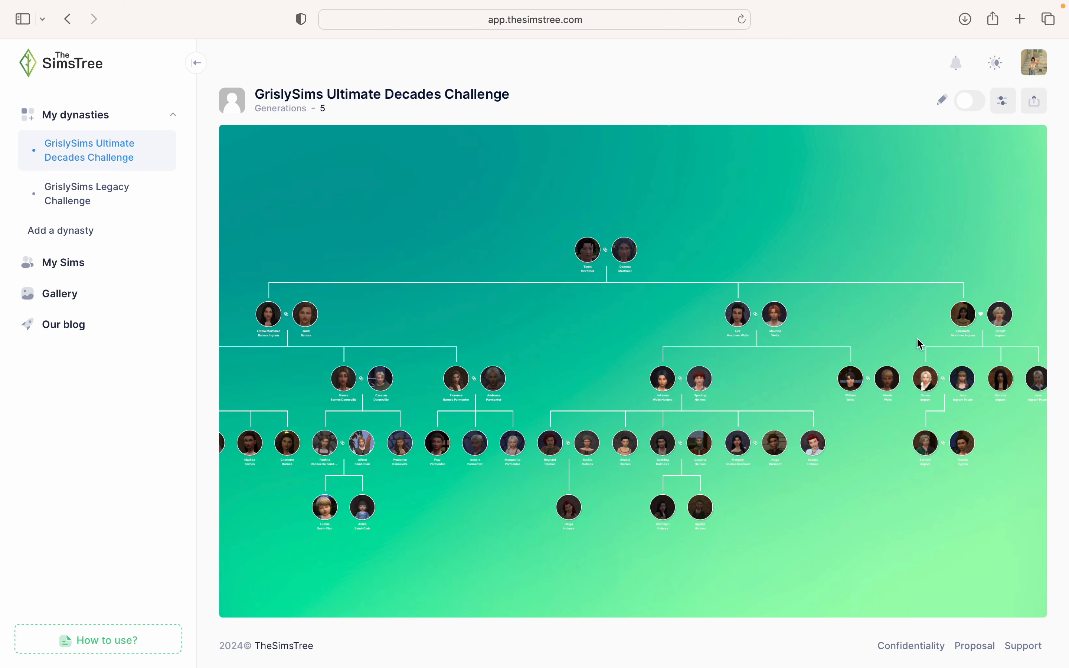
pyautogui.moveTo(938, 232); pyautogui.dragTo(683, 265)
pyautogui.scroll(5, 683, 265)
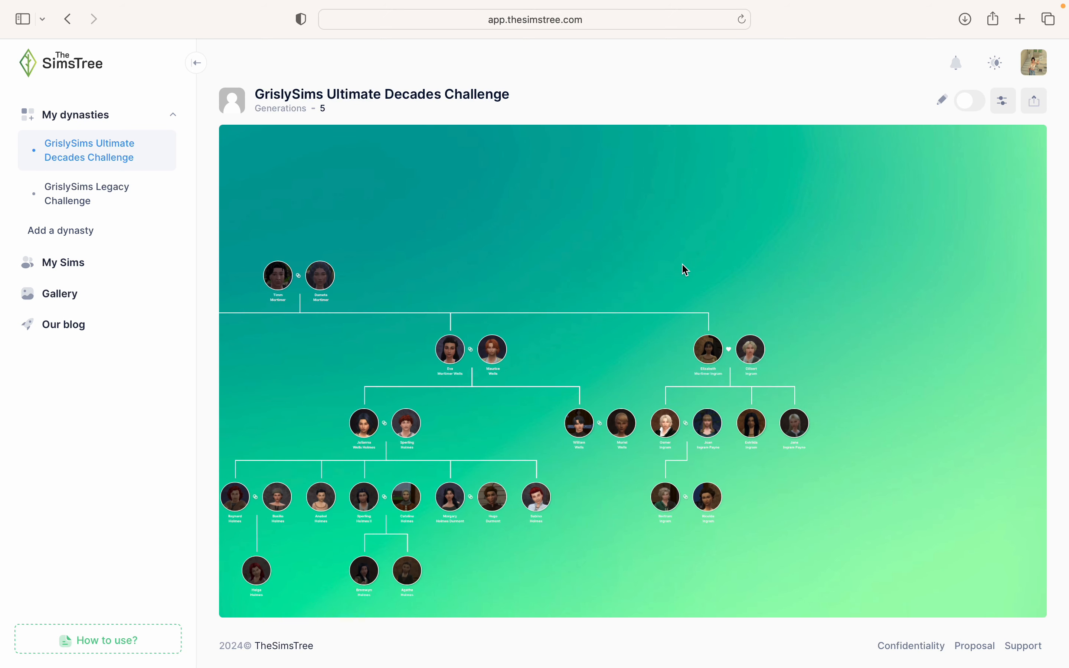
pyautogui.scroll(3, 681, 264)
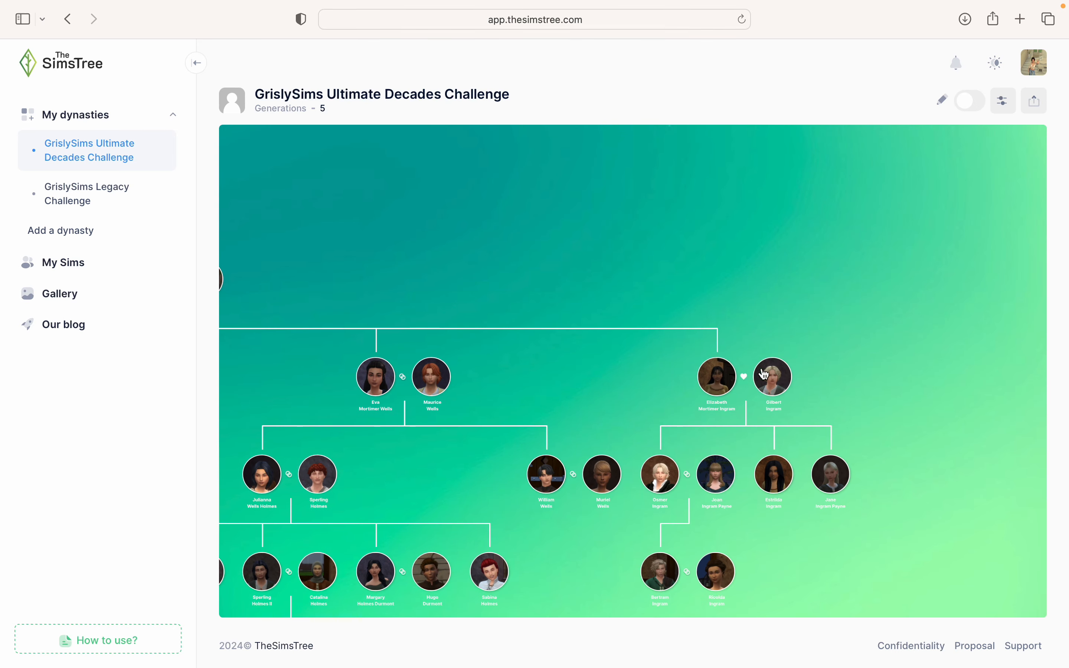
pyautogui.moveTo(842, 396); pyautogui.dragTo(811, 229)
pyautogui.scroll(-8, 956, 222)
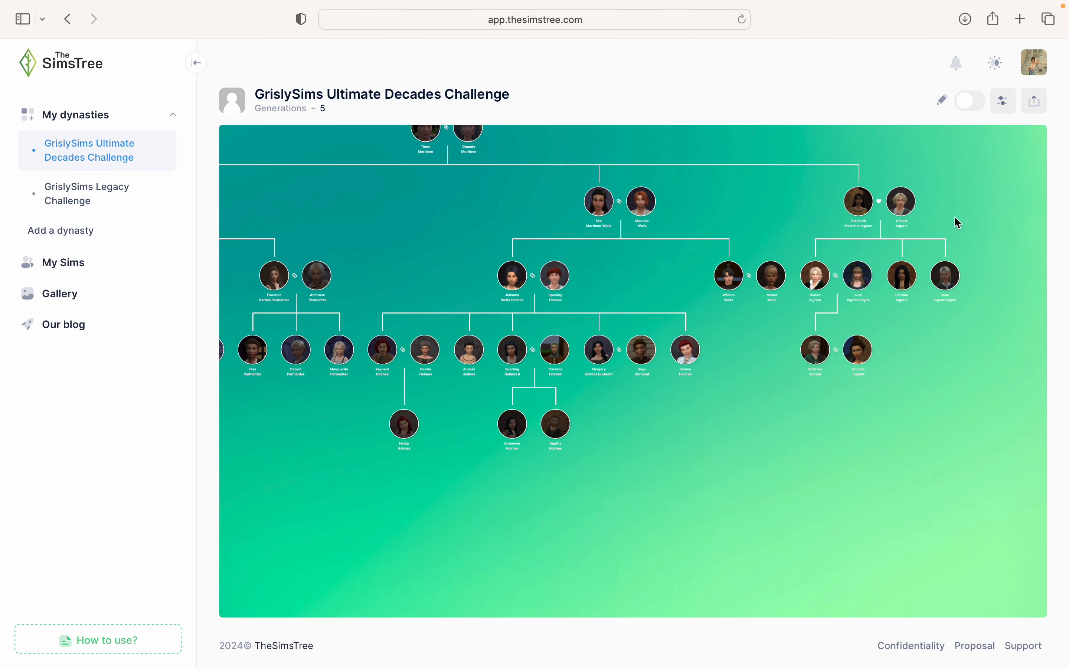
pyautogui.moveTo(848, 421); pyautogui.dragTo(914, 444)
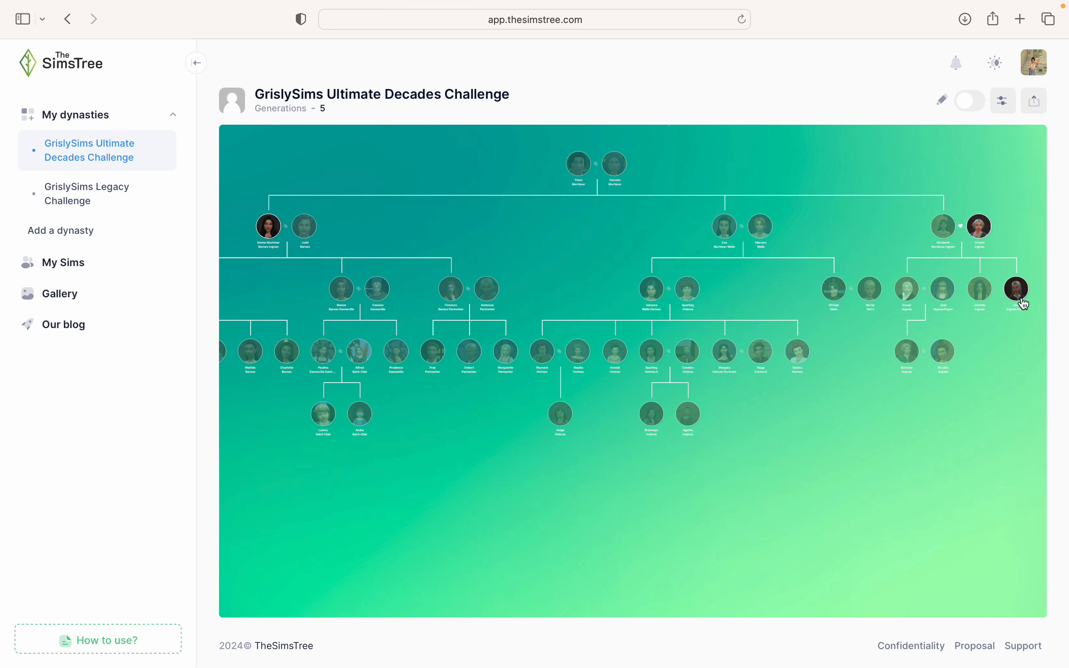
# - Center the Ingram branch and open Jane Ingram Payne's Sim Card
pyautogui.scroll(6, 727, 404)
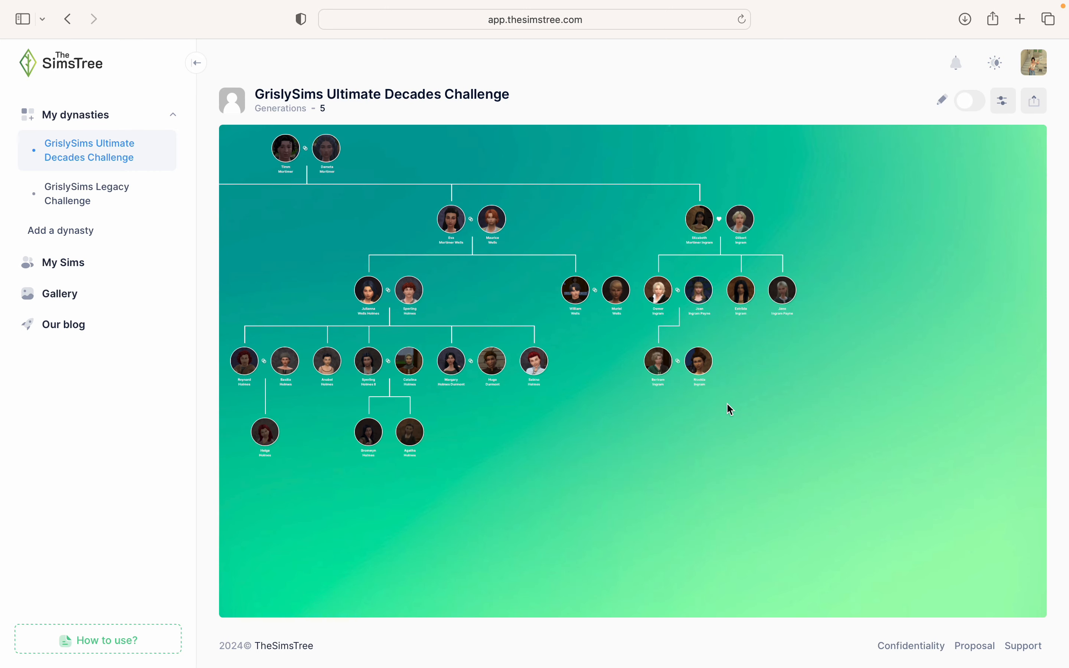
pyautogui.moveTo(854, 456); pyautogui.dragTo(848, 477)
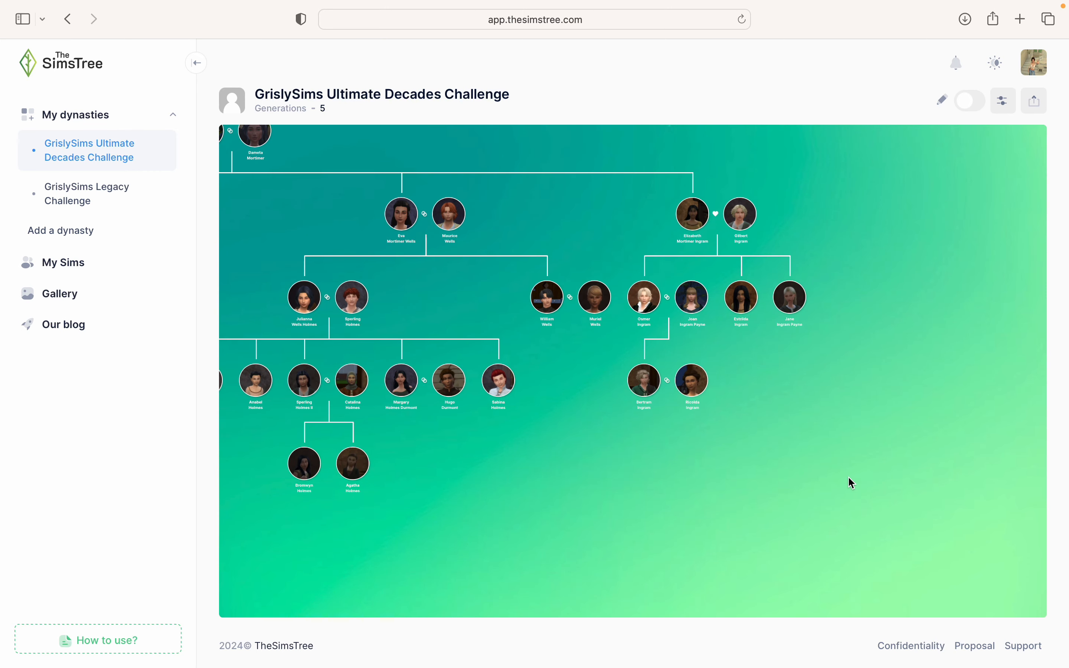
pyautogui.scroll(3, 849, 477)
pyautogui.scroll(1, 848, 476)
pyautogui.moveTo(800, 545); pyautogui.dragTo(811, 661)
pyautogui.click(875, 387)
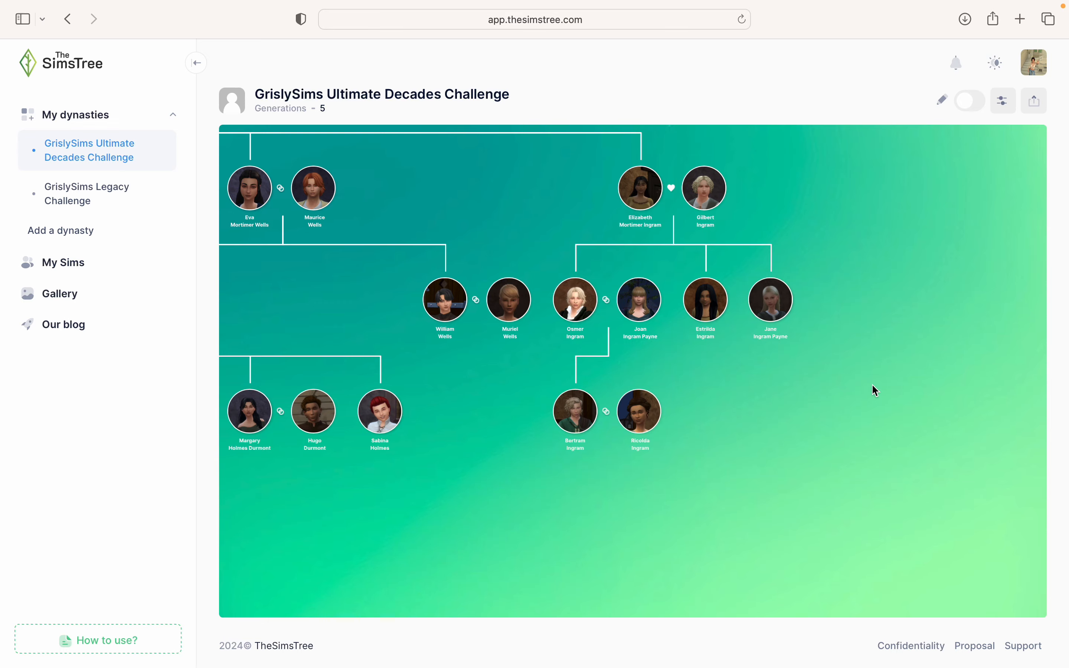
pyautogui.scroll(1, 873, 389)
pyautogui.moveTo(880, 441); pyautogui.dragTo(881, 496)
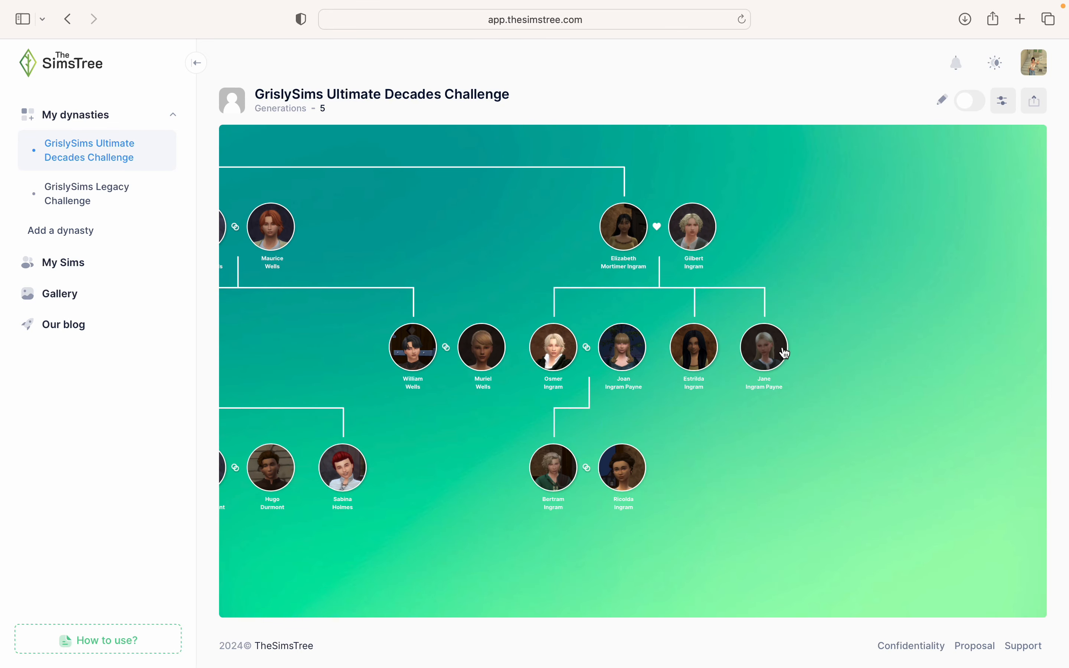
pyautogui.click(778, 349)
pyautogui.click(637, 389)
pyautogui.click(971, 102)
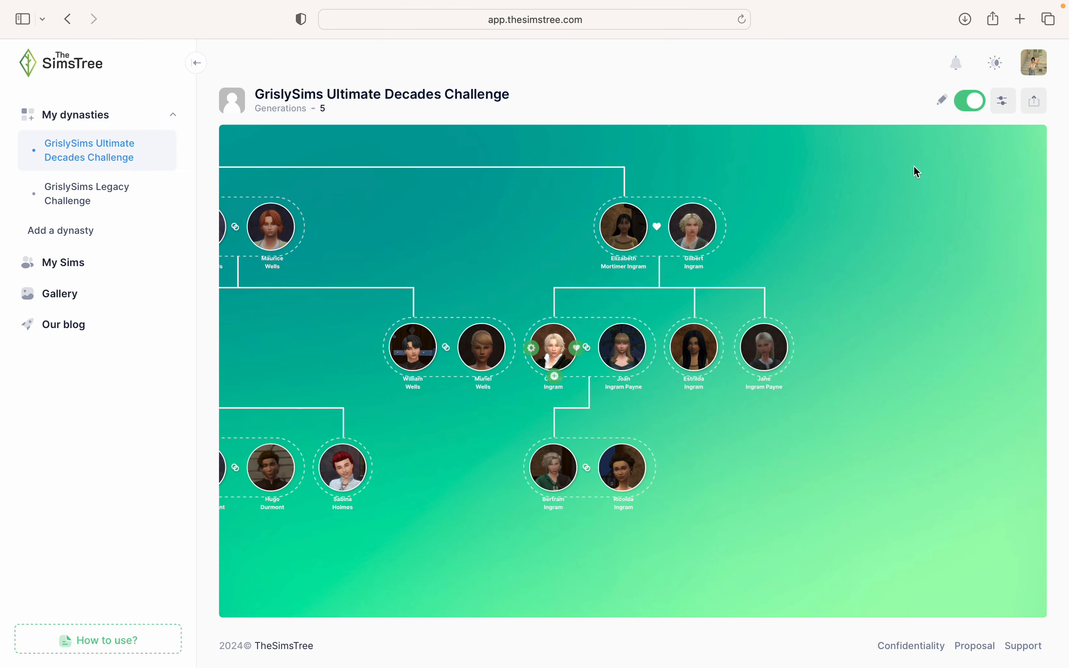
pyautogui.click(788, 350)
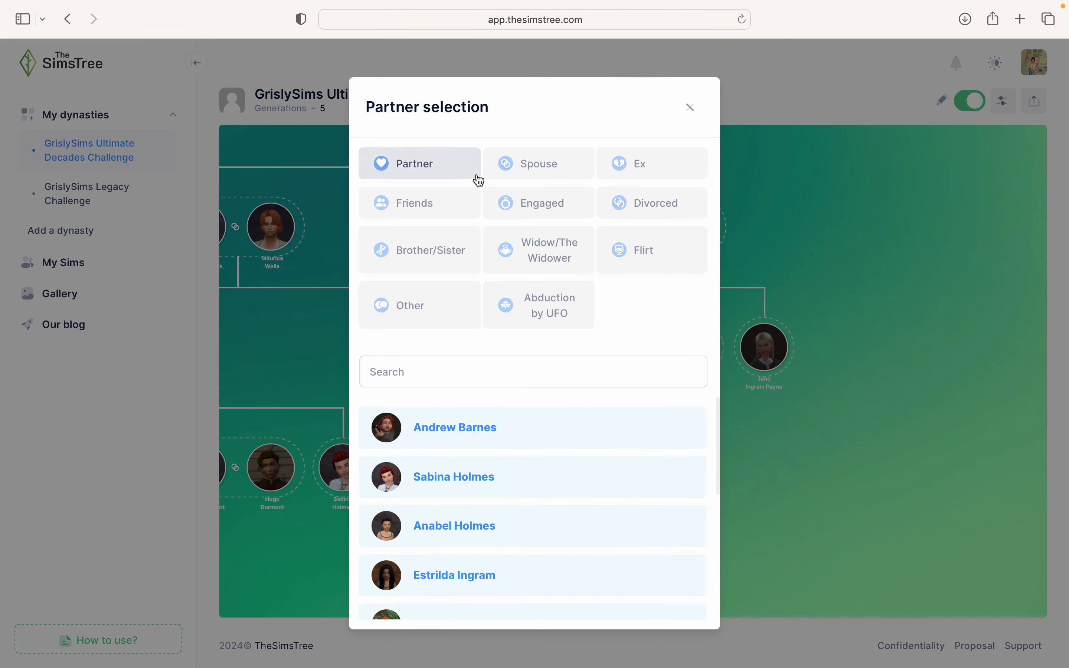
pyautogui.click(508, 163)
pyautogui.click(425, 369)
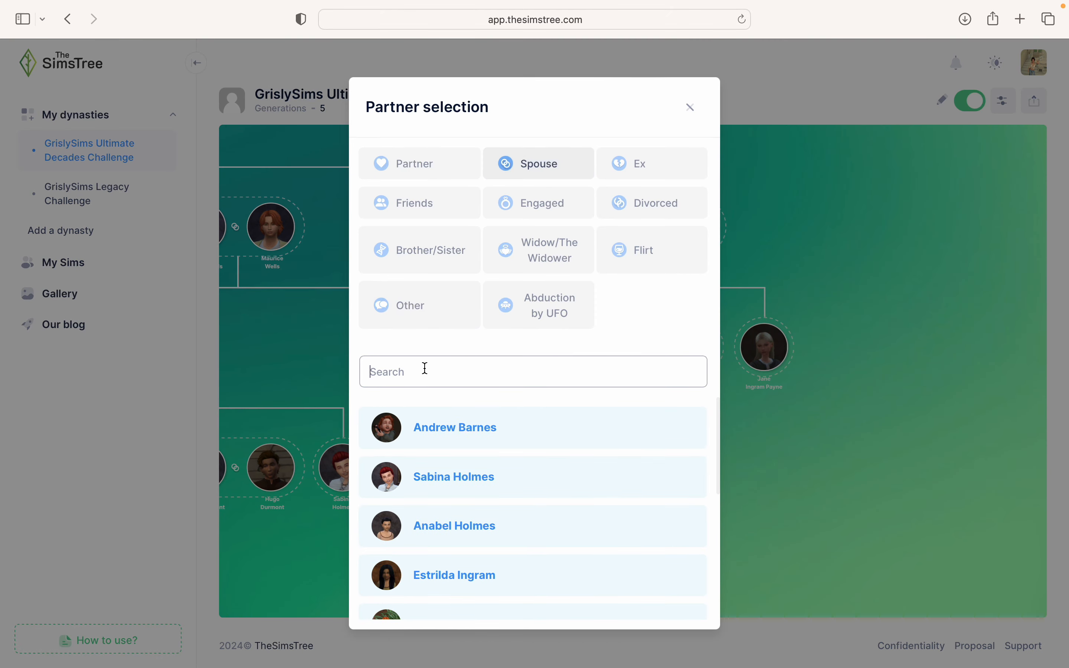
pyautogui.write('Maayar')
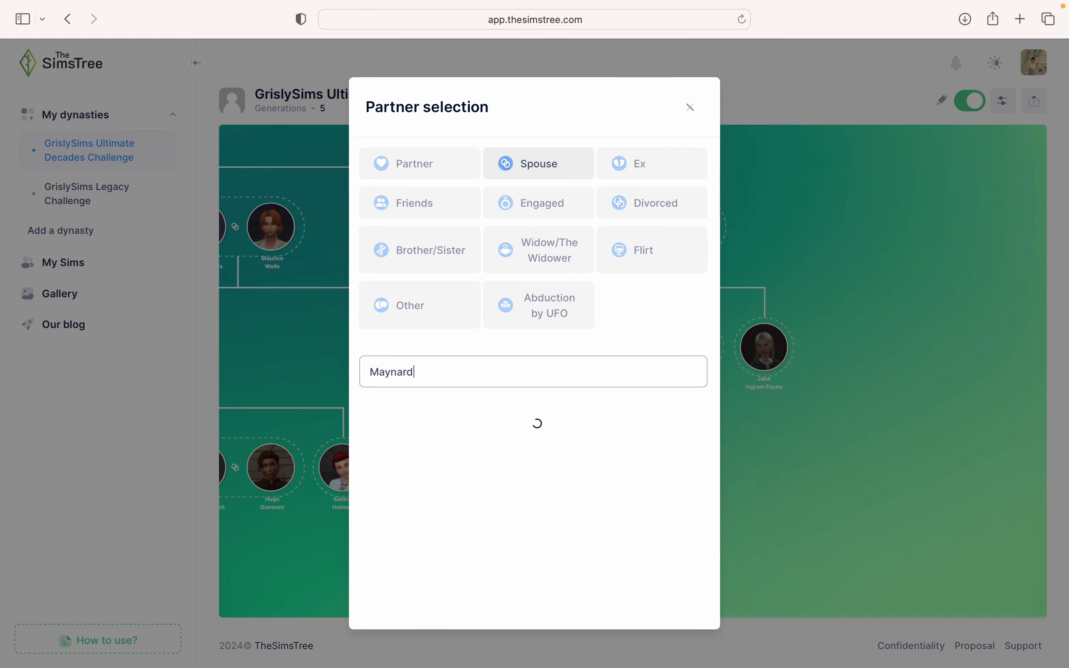
pyautogui.click(404, 438)
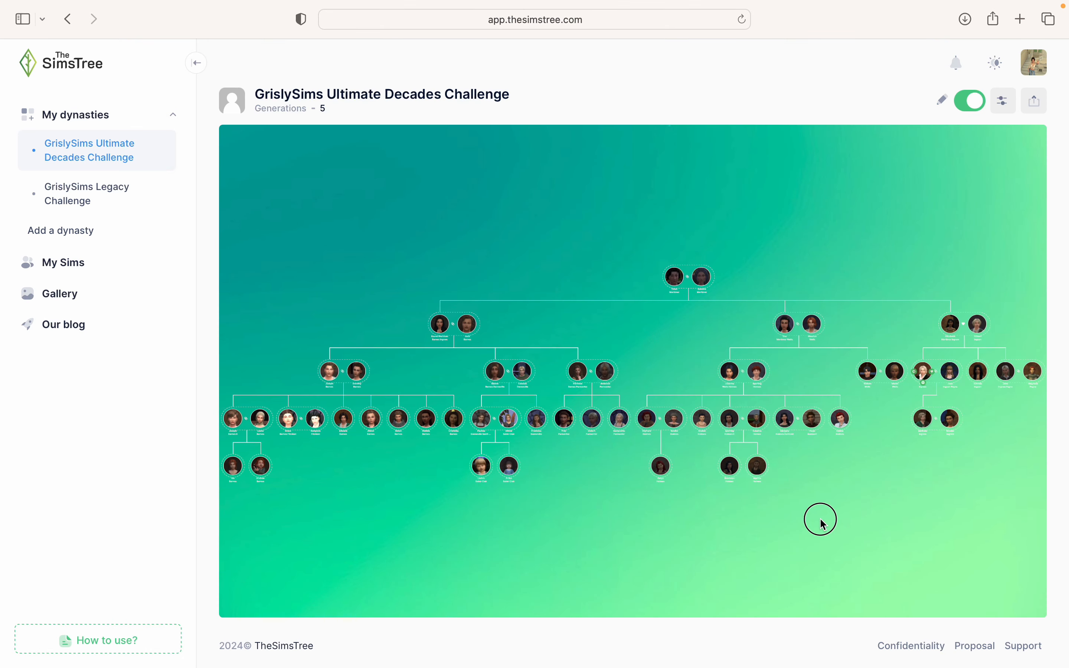
pyautogui.scroll(5, 580, 400)
pyautogui.moveTo(643, 356); pyautogui.dragTo(661, 399)
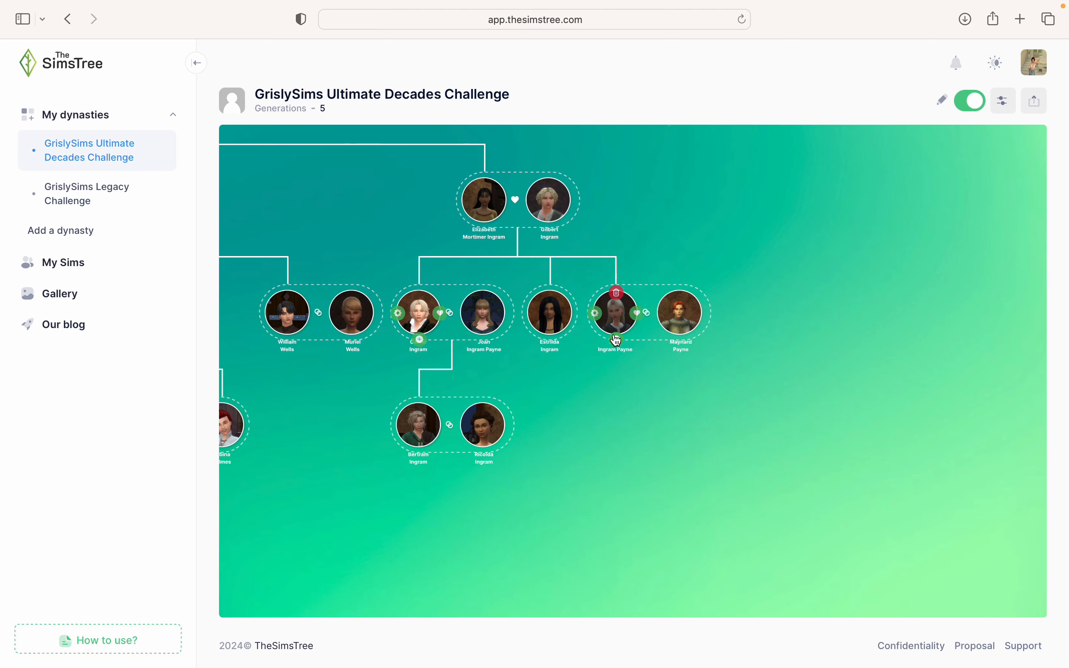
pyautogui.click(618, 339)
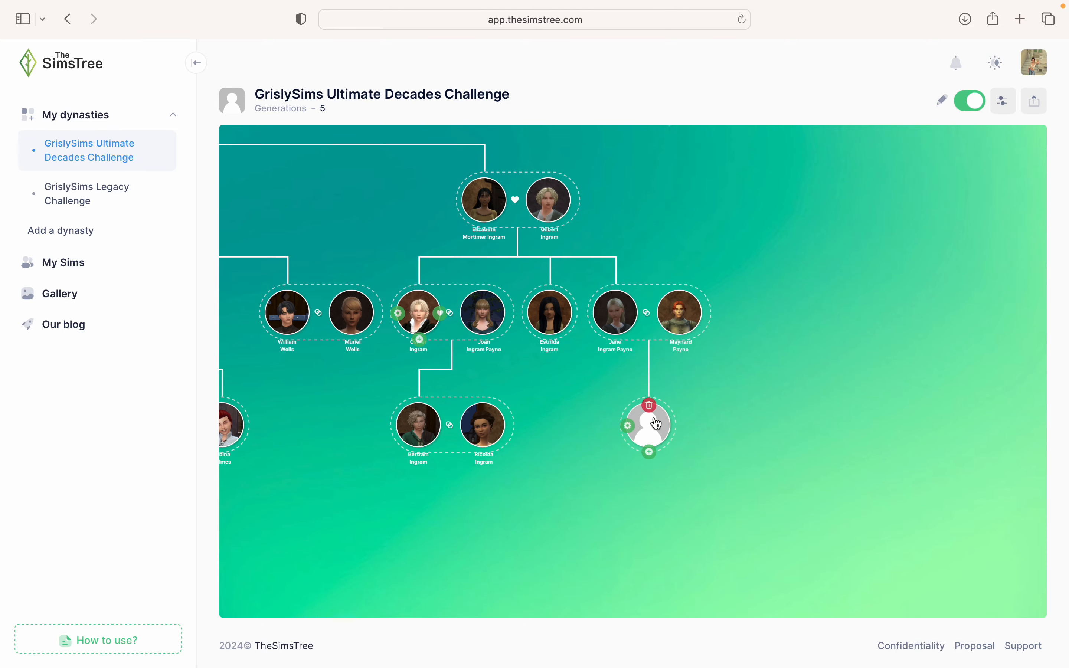
pyautogui.click(631, 433)
pyautogui.click(526, 266)
pyautogui.write('Amice')
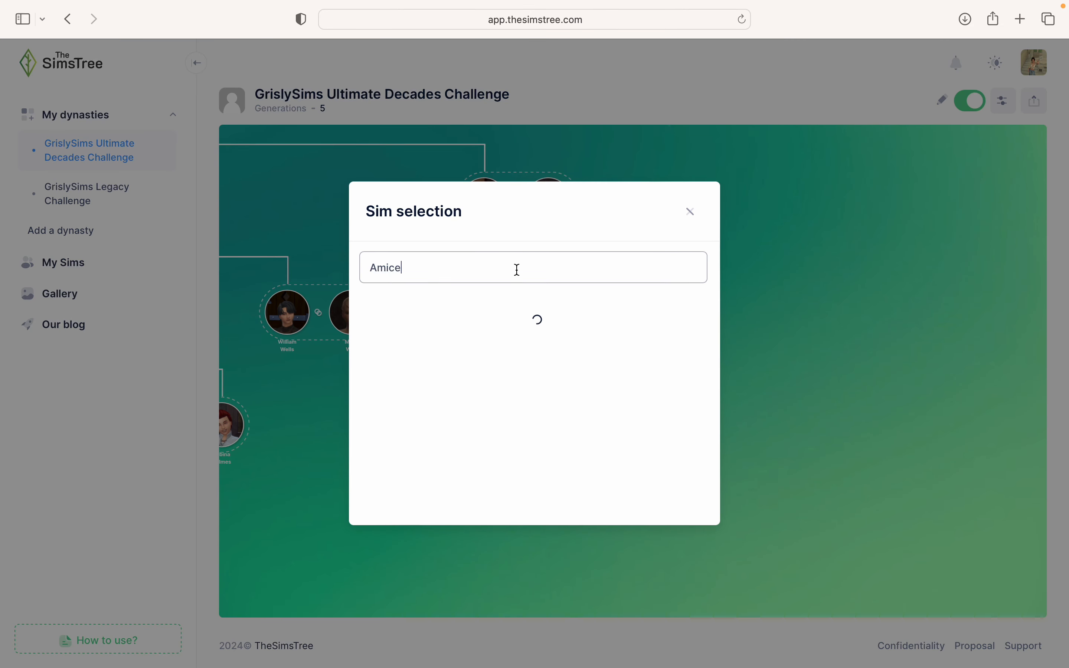
pyautogui.click(496, 315)
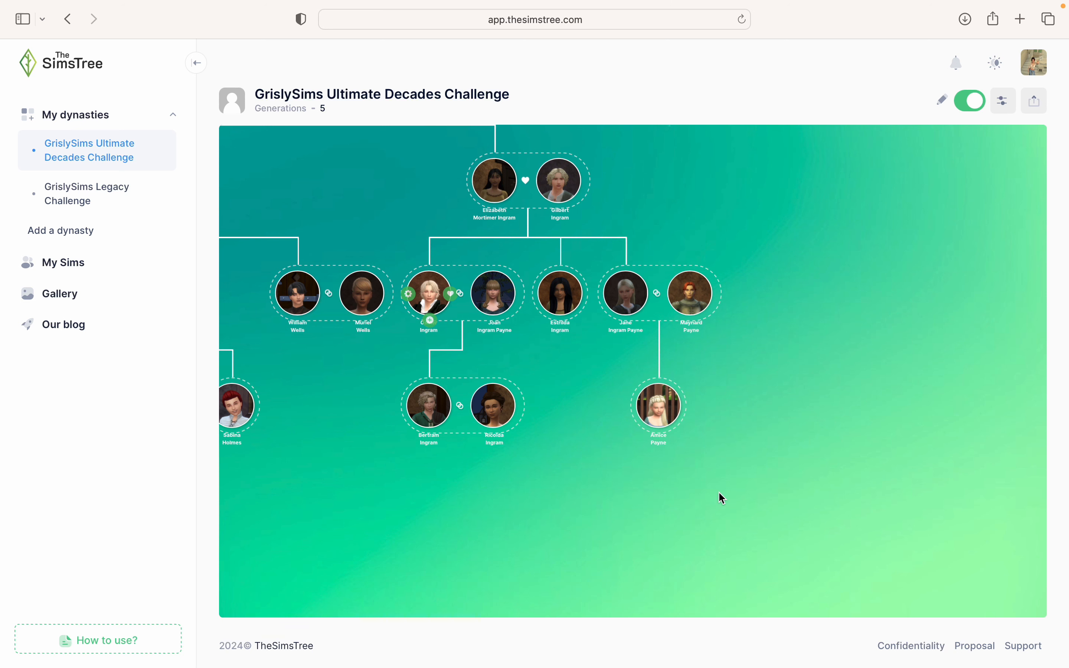
pyautogui.moveTo(644, 415)
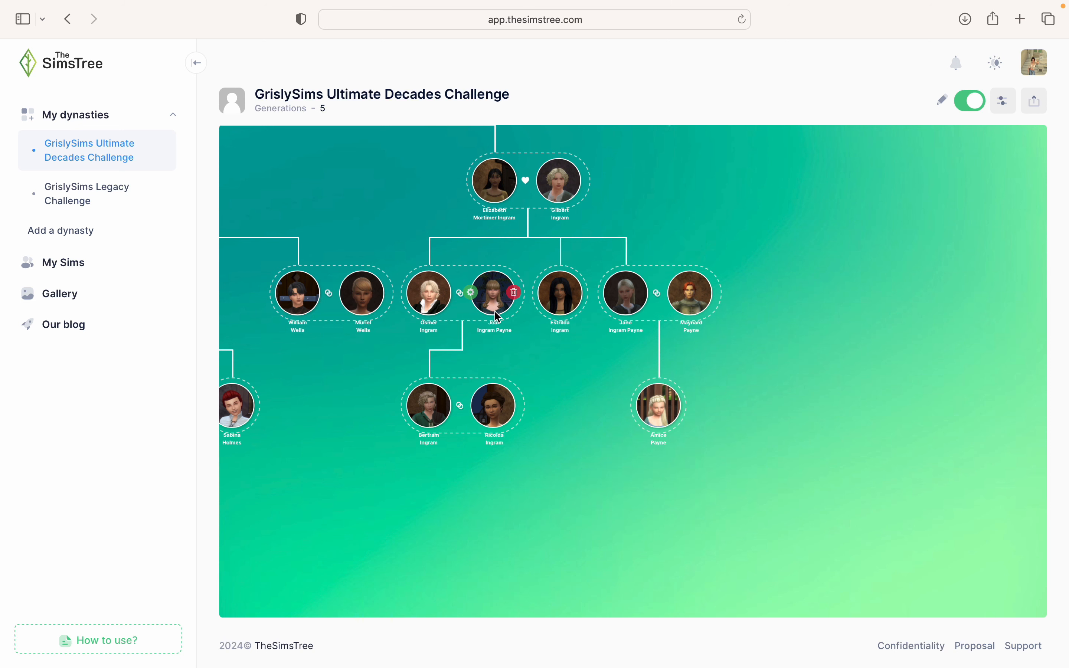
pyautogui.click(973, 102)
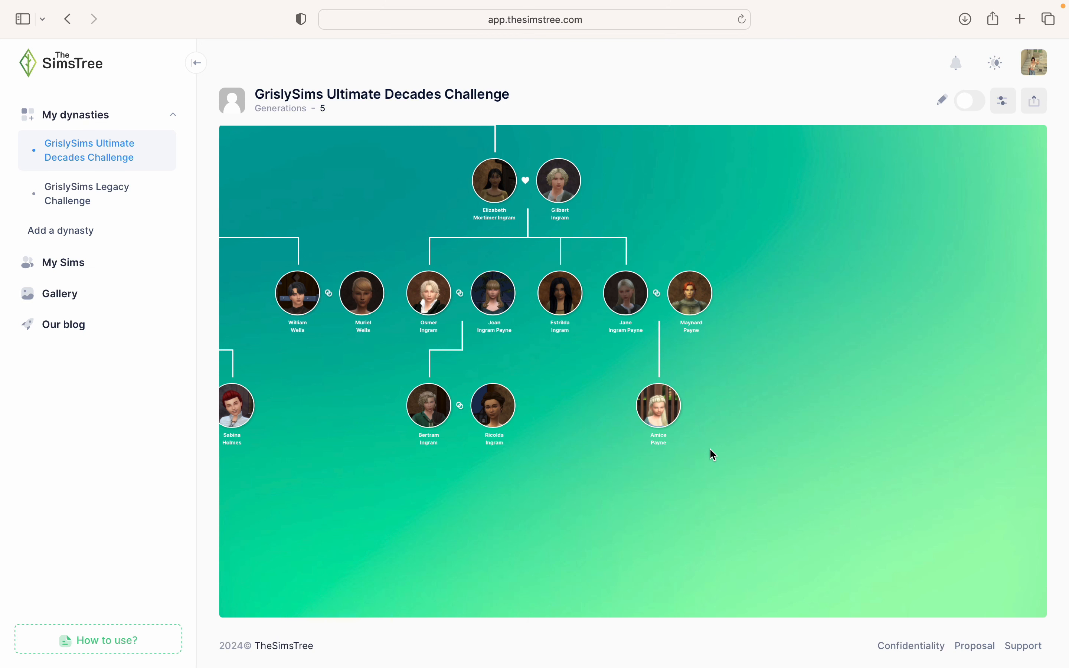
pyautogui.click(682, 306)
pyautogui.click(639, 341)
pyautogui.click(968, 102)
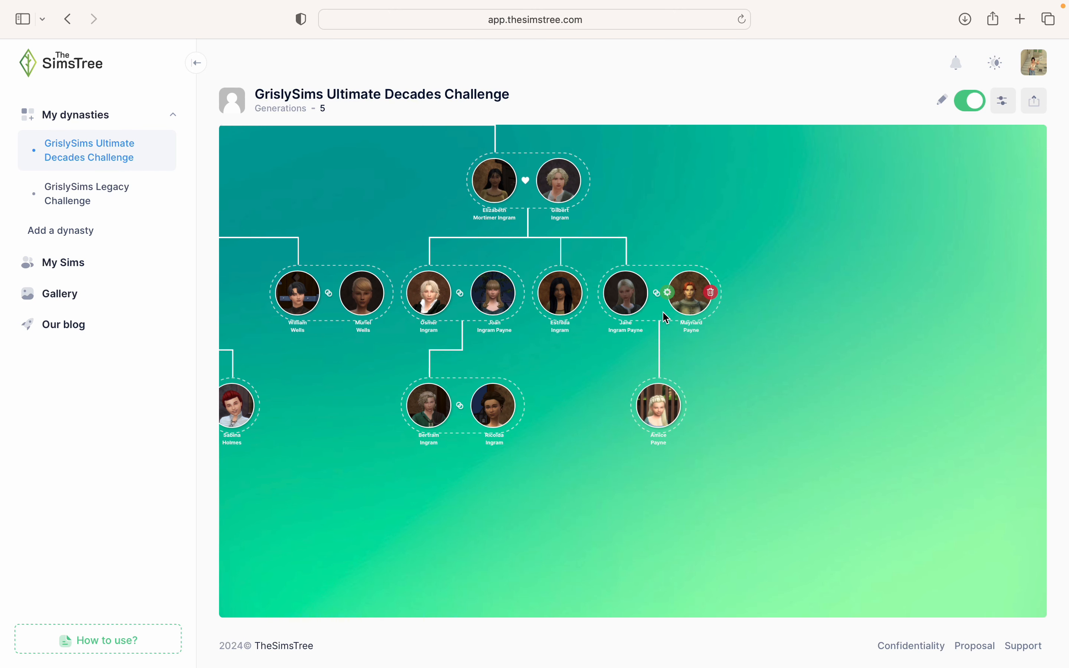
pyautogui.click(627, 320)
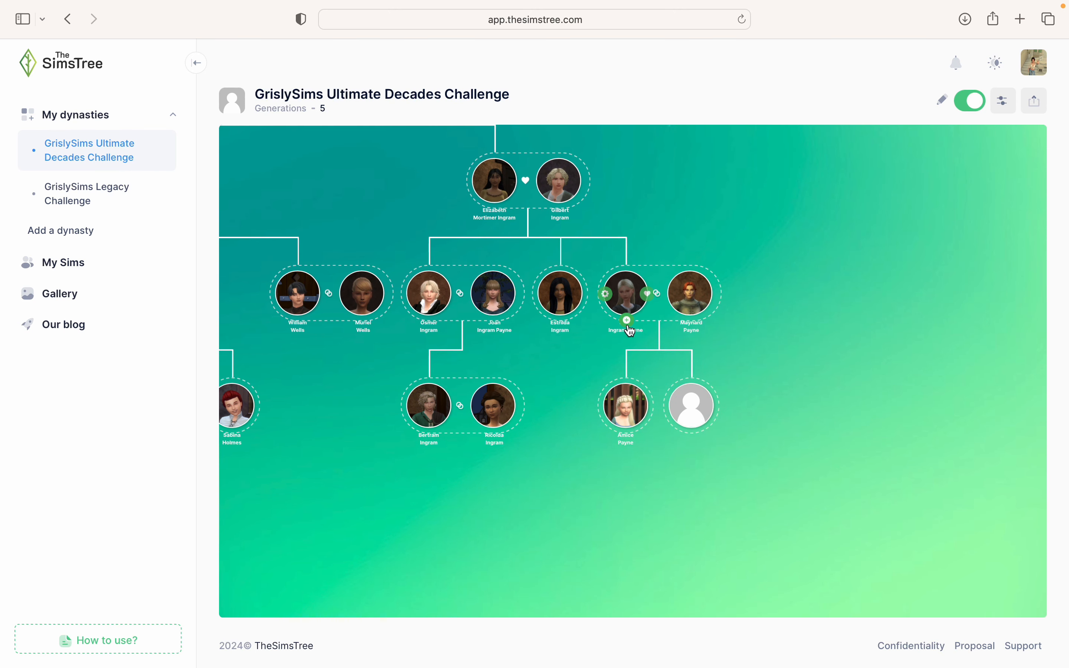
pyautogui.click(840, 492)
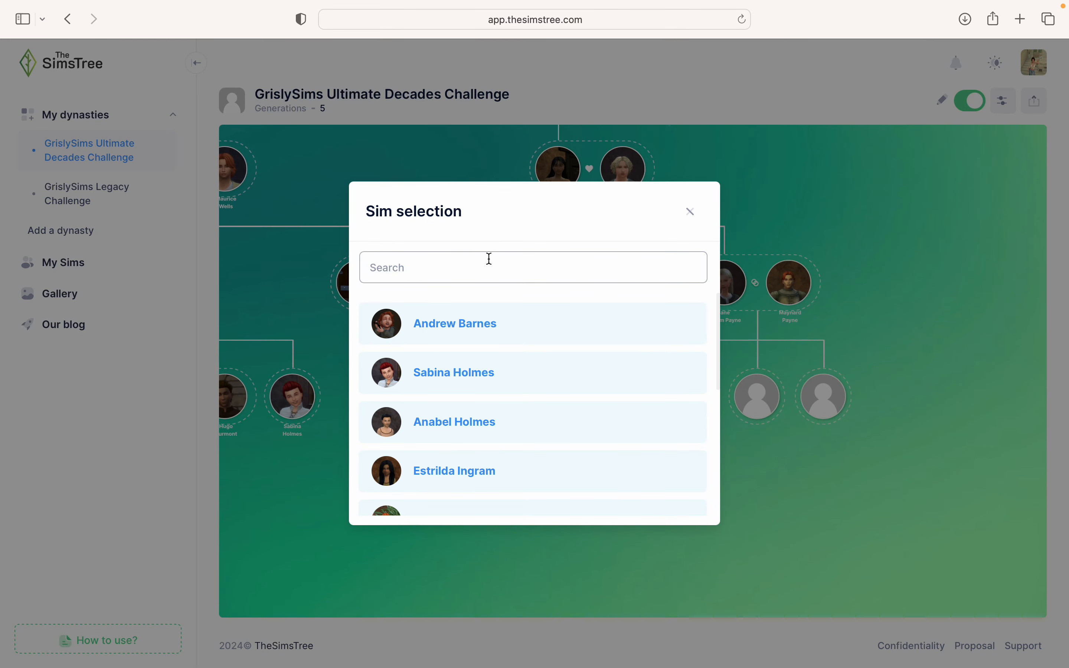
pyautogui.write('Ell')
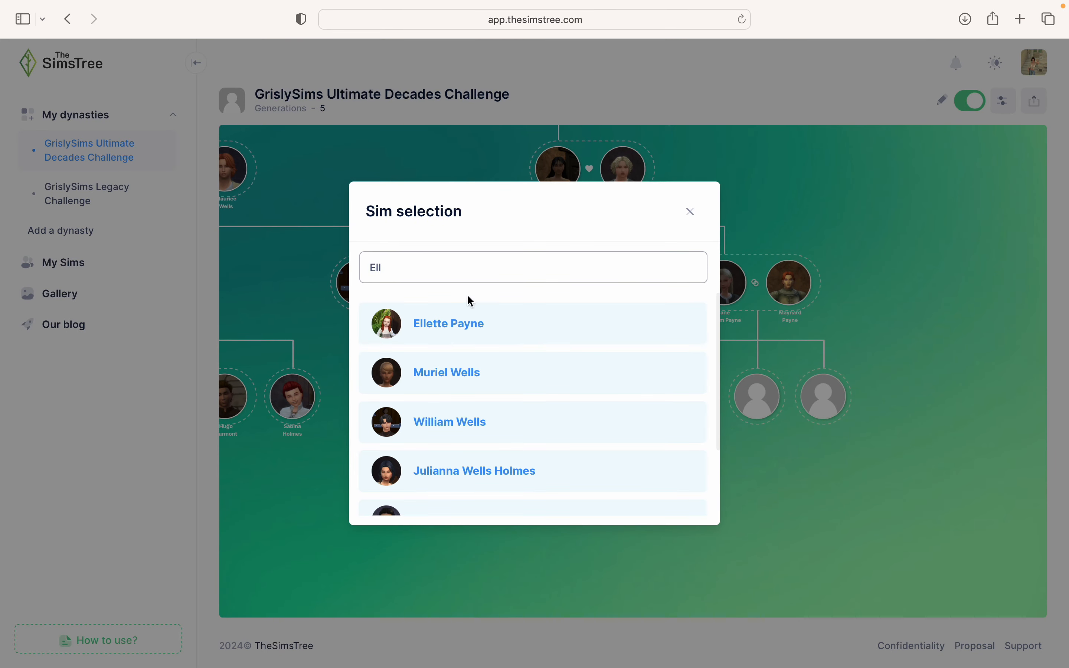
pyautogui.click(459, 330)
pyautogui.click(814, 413)
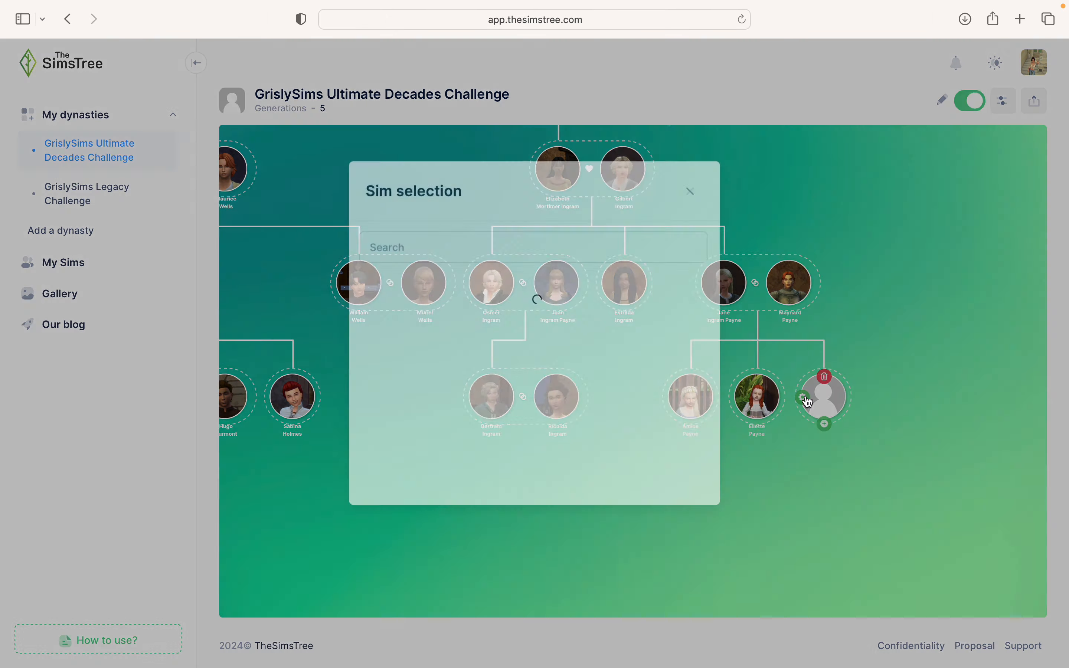
pyautogui.click(548, 268)
pyautogui.write('Xanther')
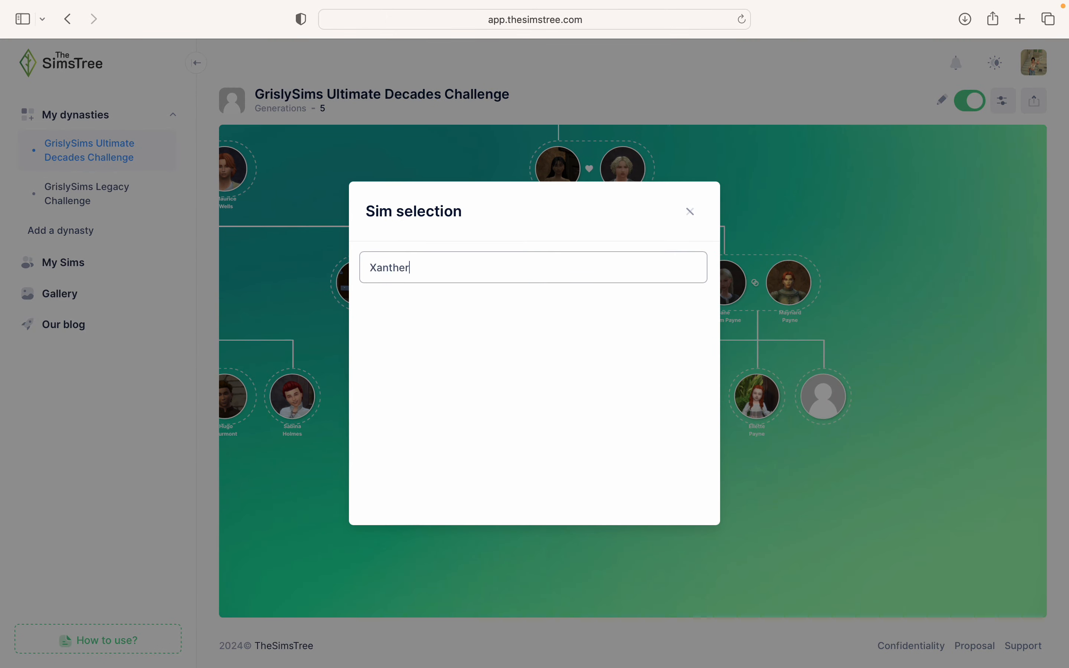
pyautogui.press('BackSpace')
pyautogui.click(508, 321)
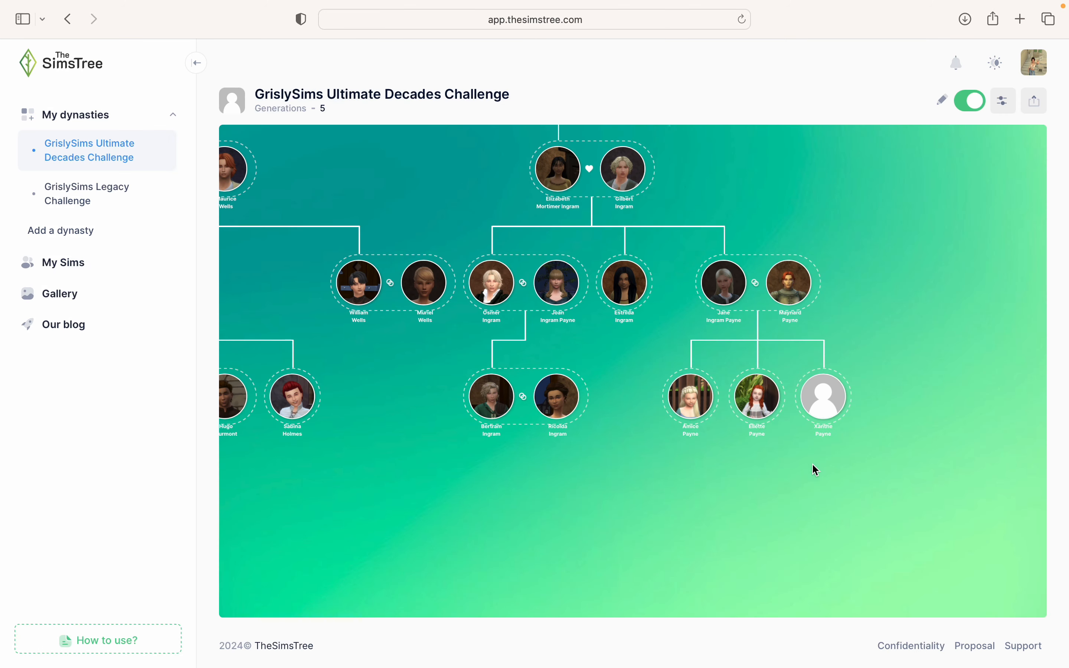
pyautogui.scroll(3, 759, 455)
pyautogui.click(976, 102)
pyautogui.click(673, 326)
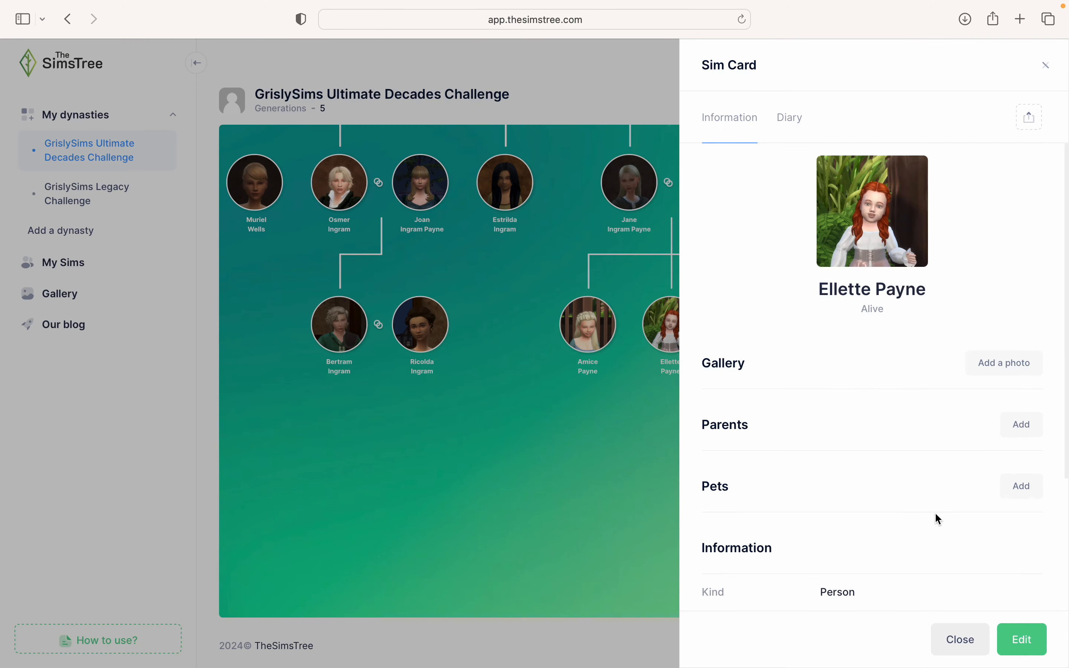
pyautogui.click(1021, 426)
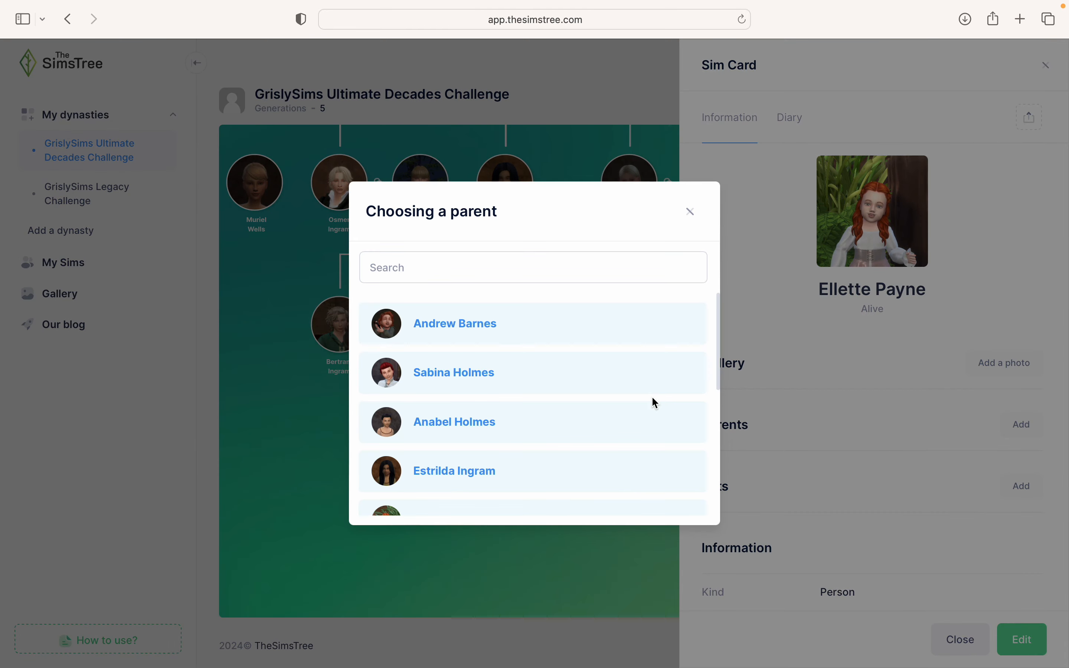
pyautogui.write('mayn')
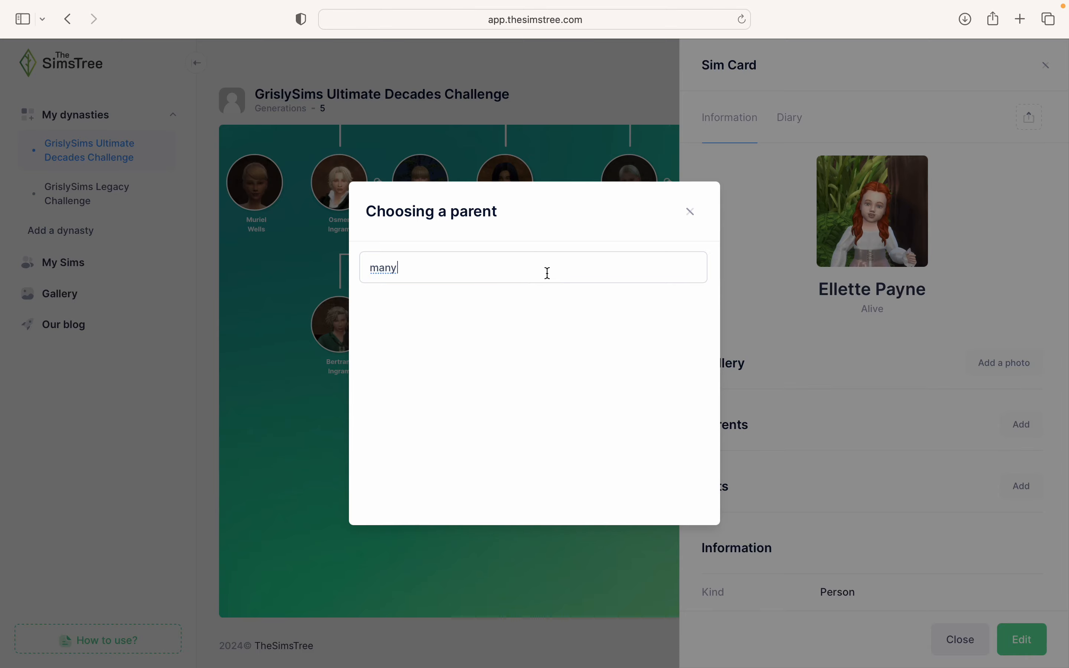
pyautogui.press('BackSpace')
pyautogui.press('BackSpace')
pyautogui.write('yn')
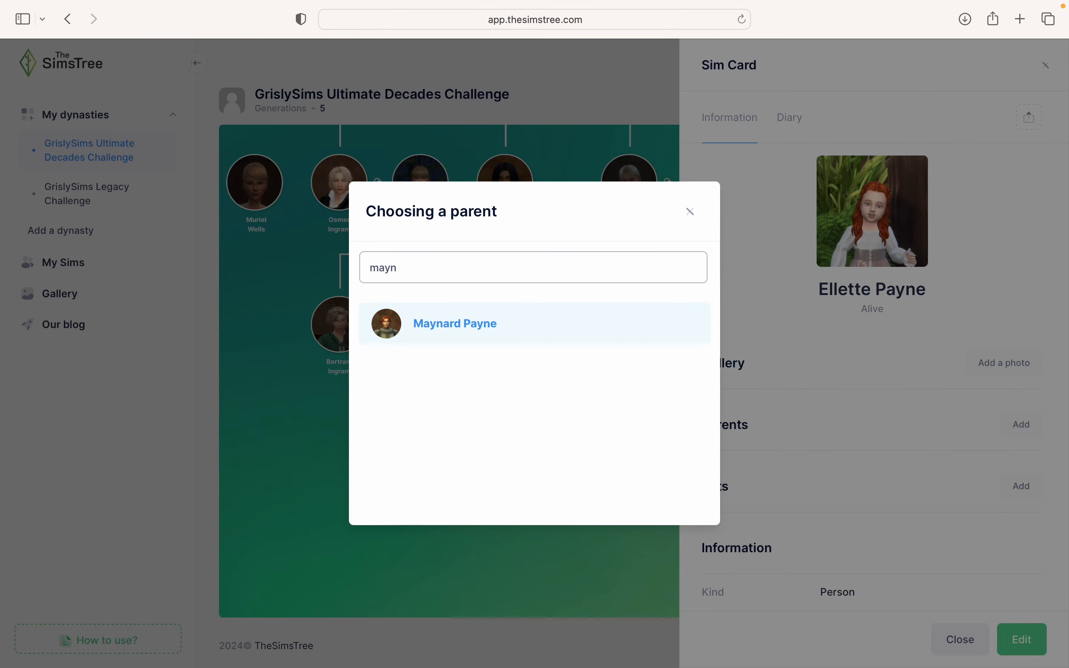
pyautogui.click(513, 312)
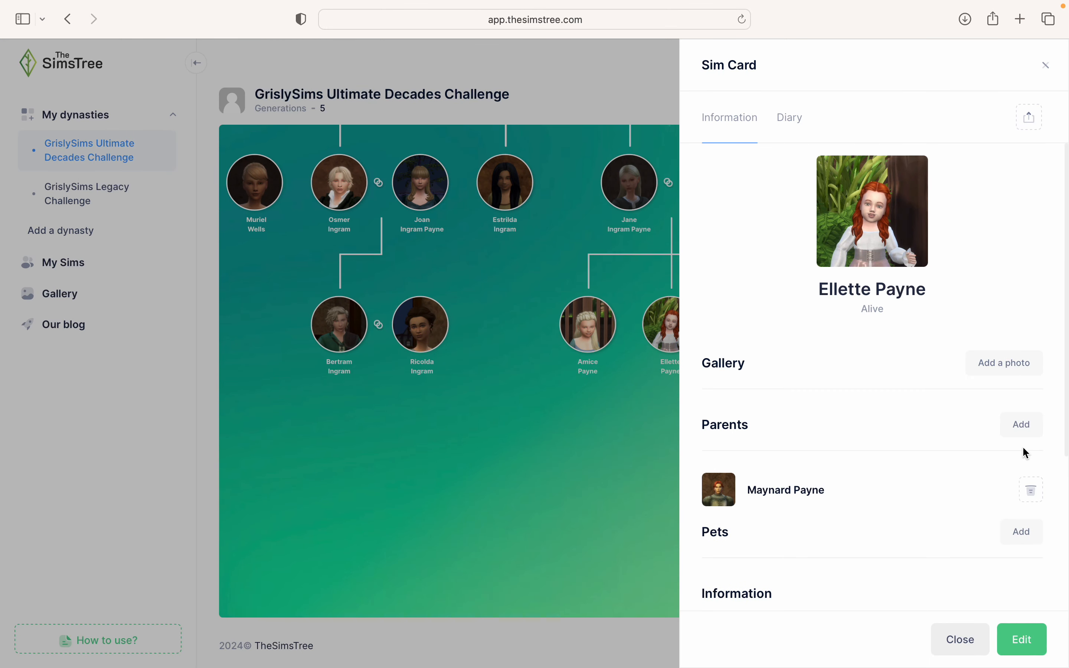
pyautogui.click(1025, 426)
pyautogui.click(491, 265)
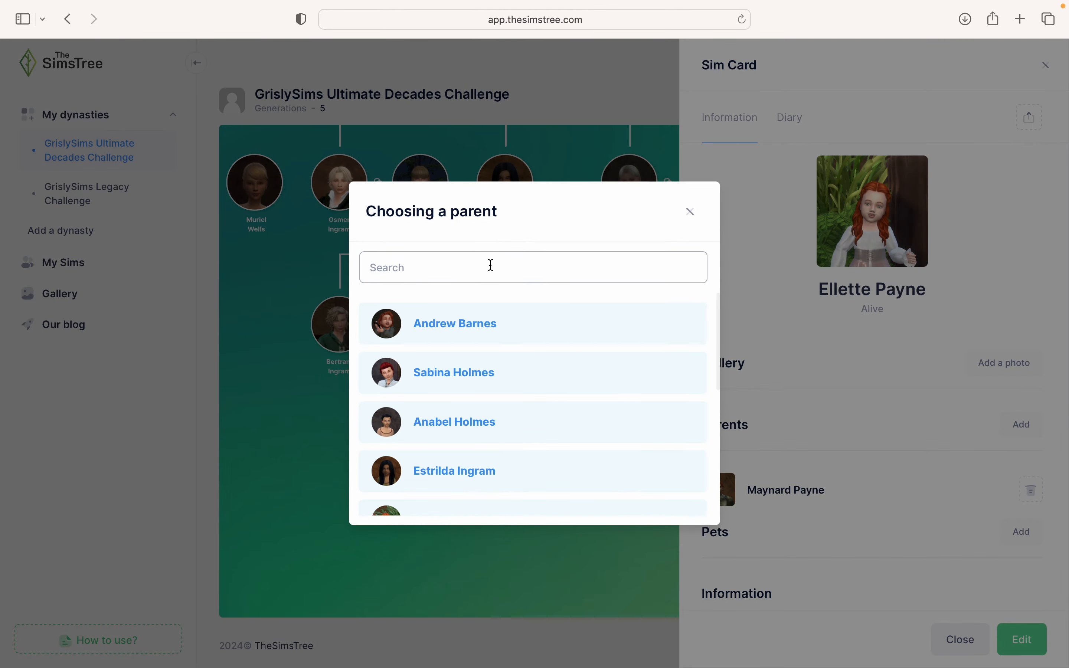
pyautogui.write('Joan')
pyautogui.click(444, 325)
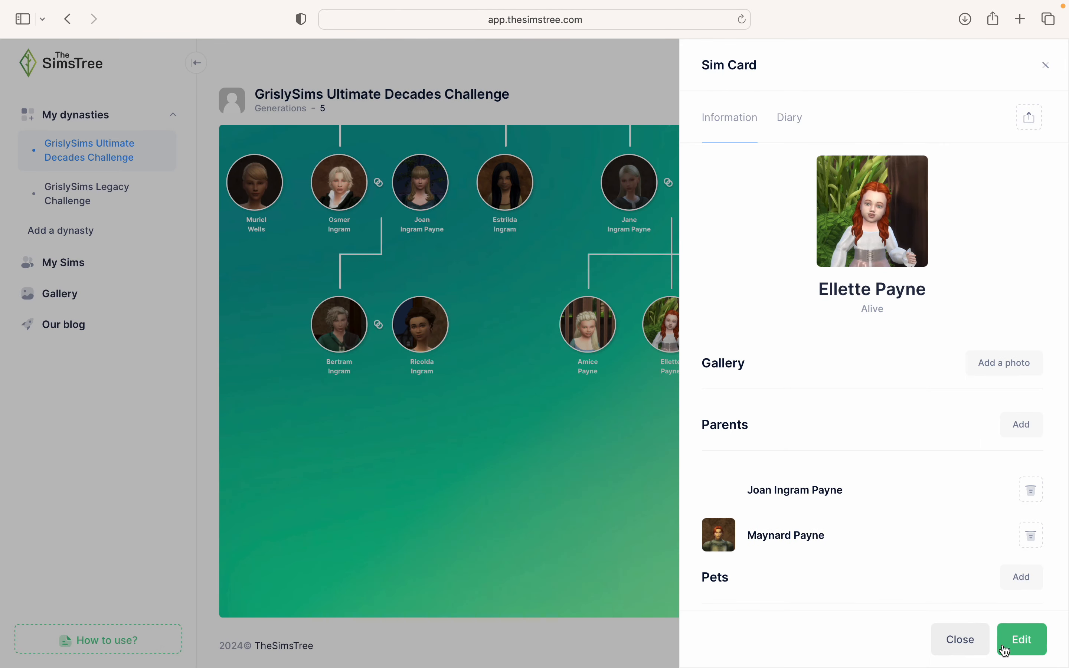
pyautogui.click(960, 640)
pyautogui.click(748, 329)
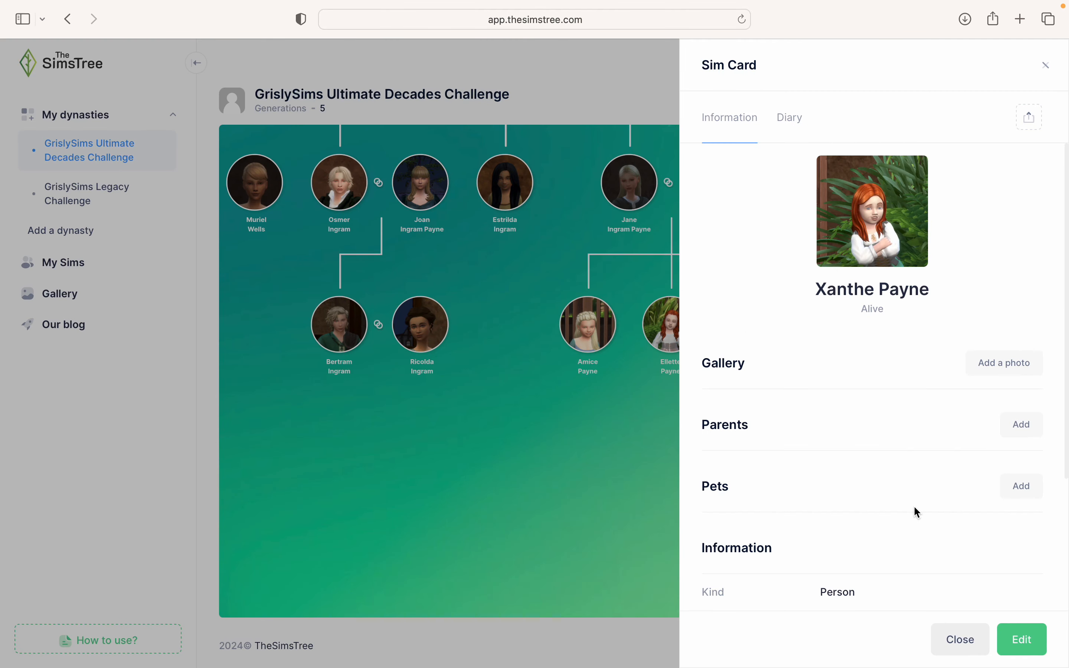
pyautogui.click(1030, 428)
pyautogui.click(486, 263)
pyautogui.write('Ma')
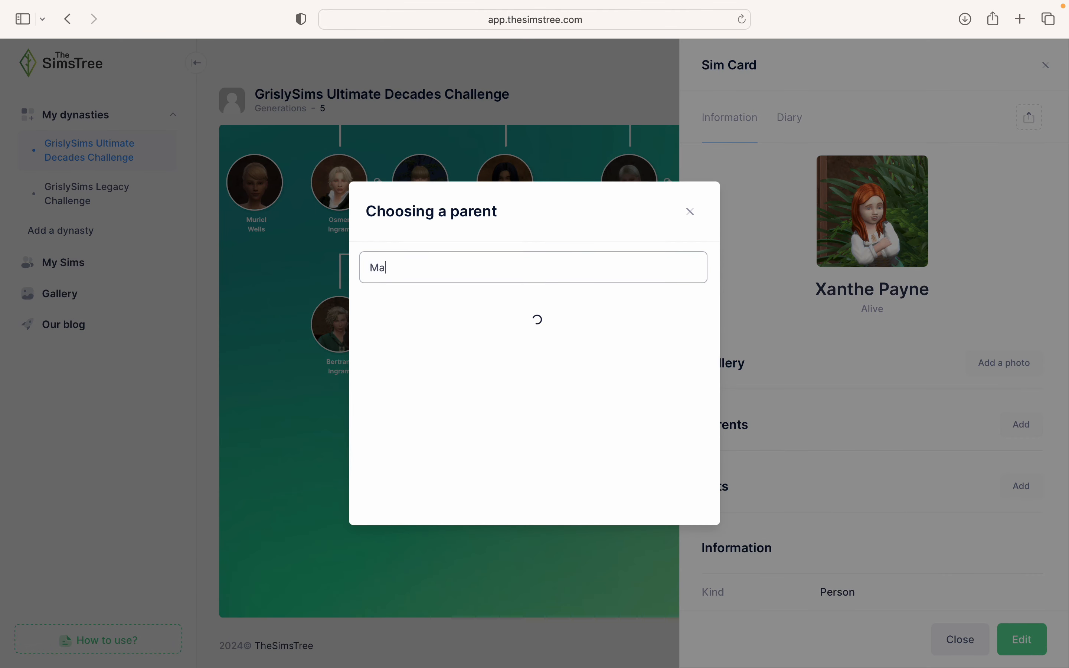
pyautogui.write('ynard')
pyautogui.click(424, 320)
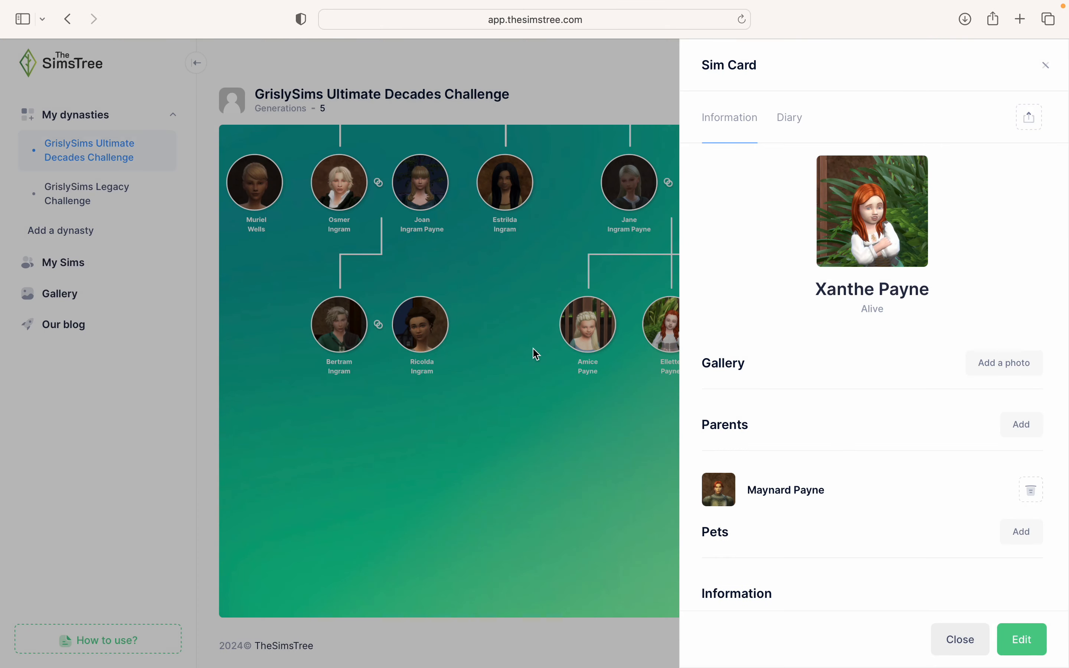
pyautogui.click(1024, 430)
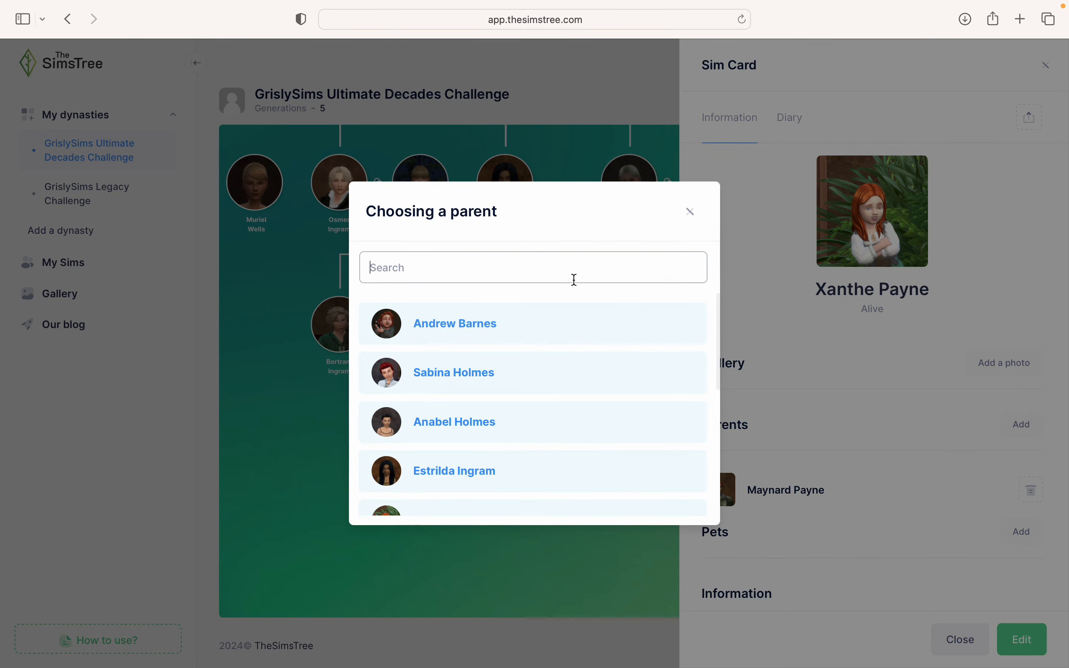
pyautogui.write('Joan')
pyautogui.click(477, 309)
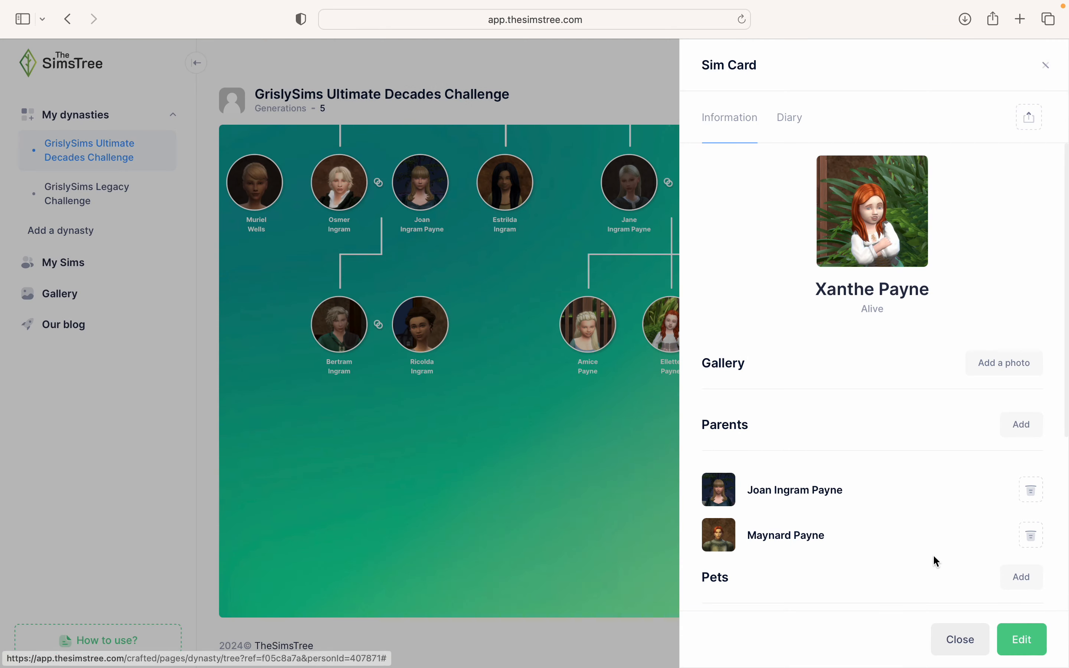
pyautogui.click(959, 640)
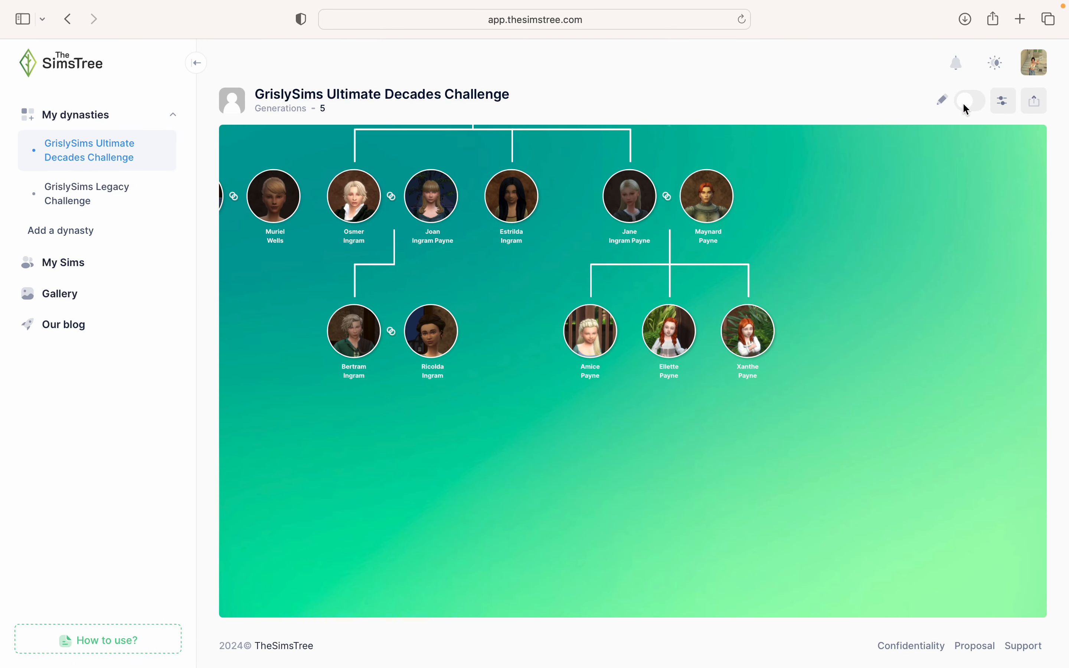
pyautogui.click(753, 378)
pyautogui.click(635, 467)
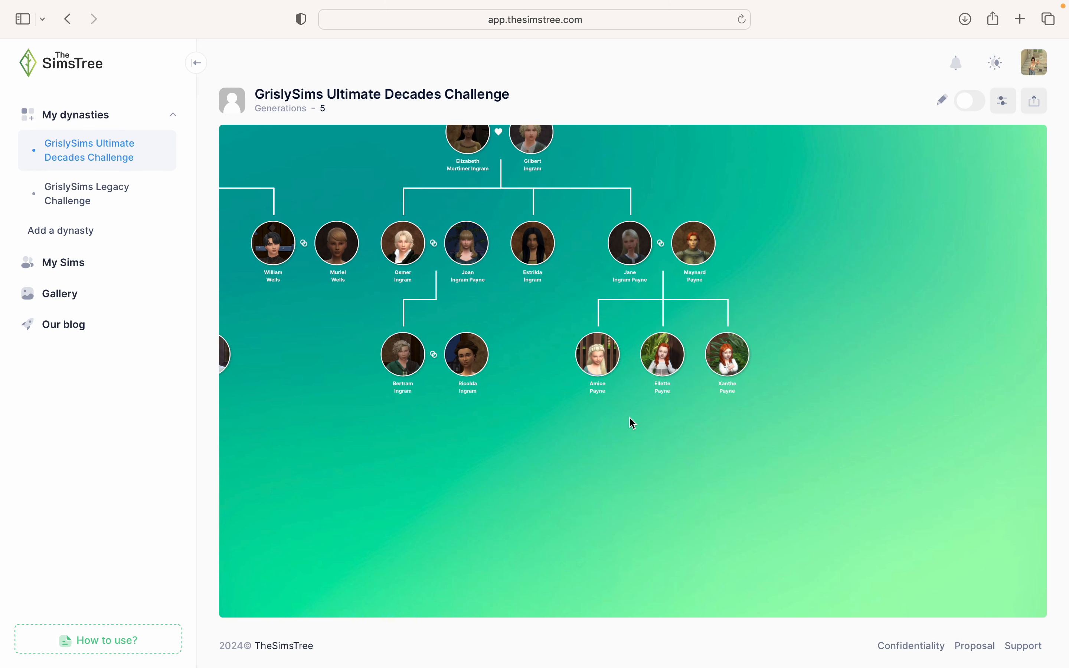
pyautogui.click(604, 360)
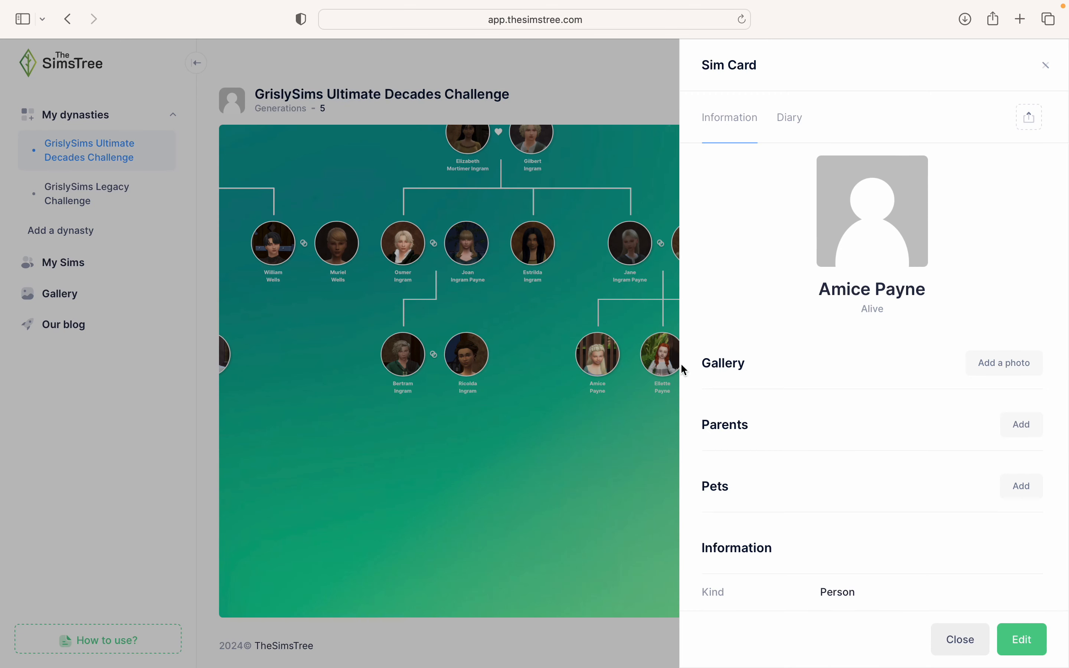
pyautogui.click(1019, 439)
pyautogui.click(460, 257)
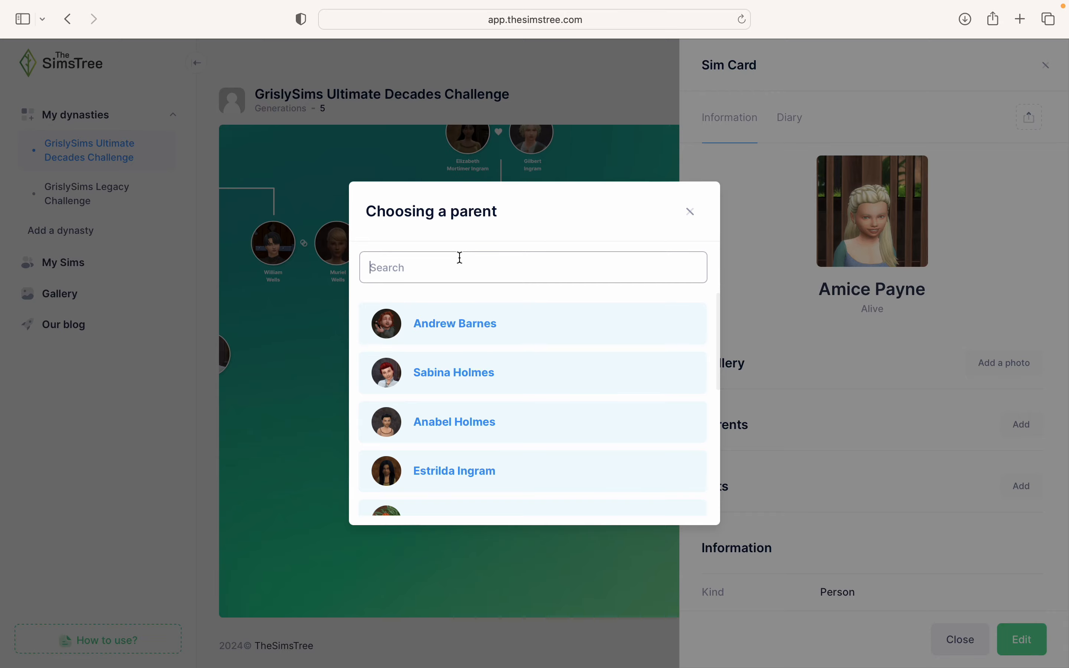
pyautogui.write('Maynard')
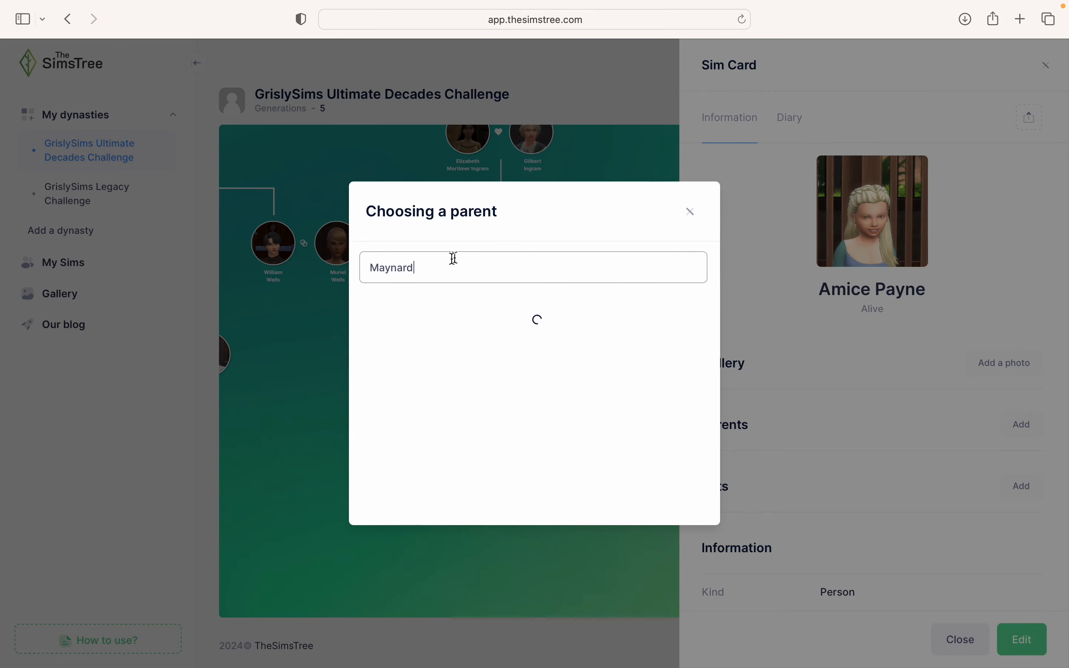
pyautogui.click(407, 314)
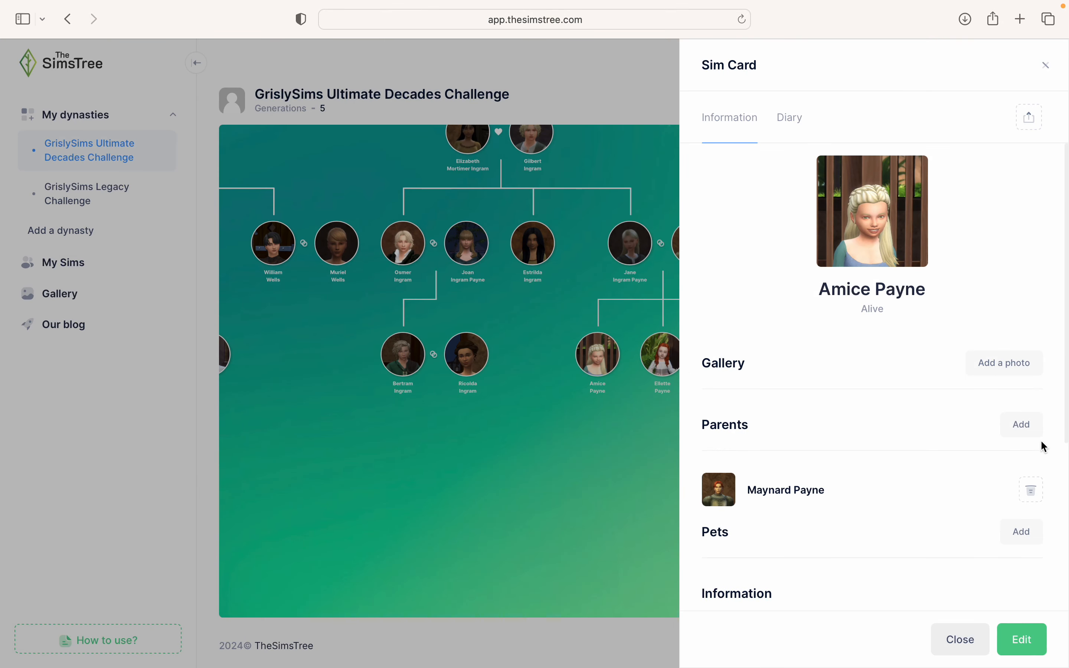
pyautogui.click(1025, 426)
pyautogui.click(532, 269)
pyautogui.write('Jane')
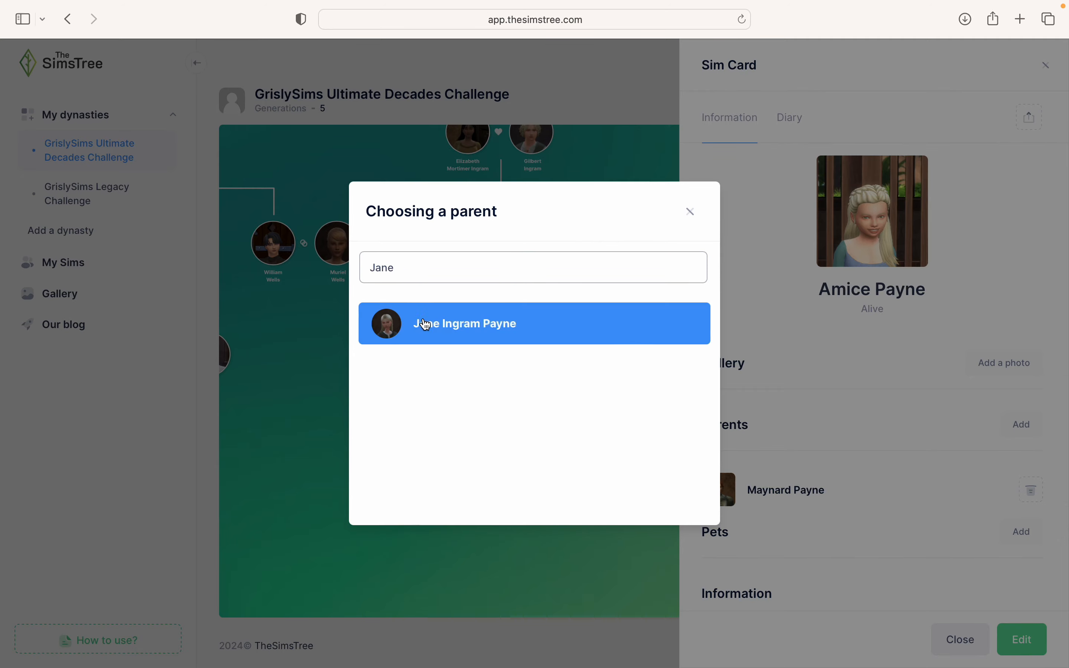
pyautogui.click(424, 323)
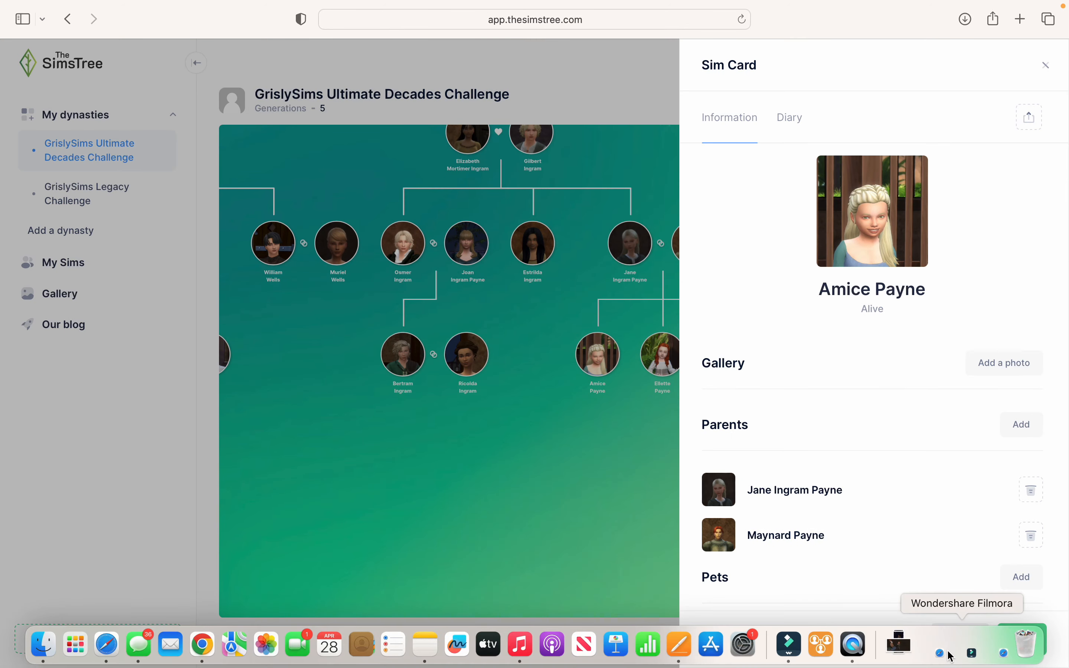
pyautogui.click(953, 657)
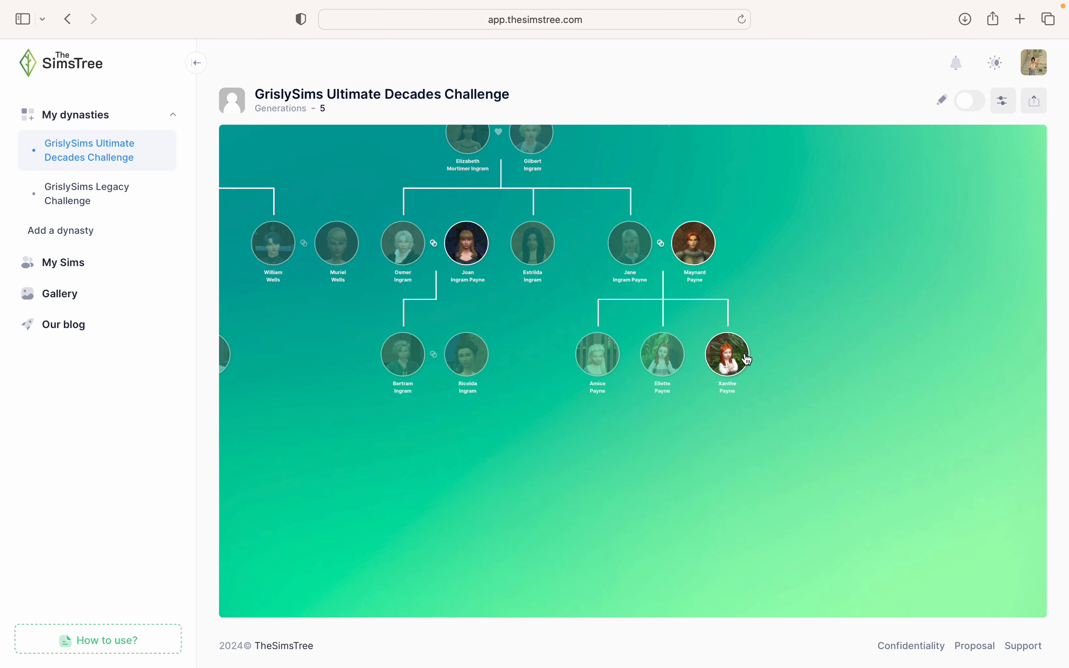
# - Zoom out and pan the canvas until all five generations of the dynasty tree fit on screen
pyautogui.scroll(-5, 668, 534)
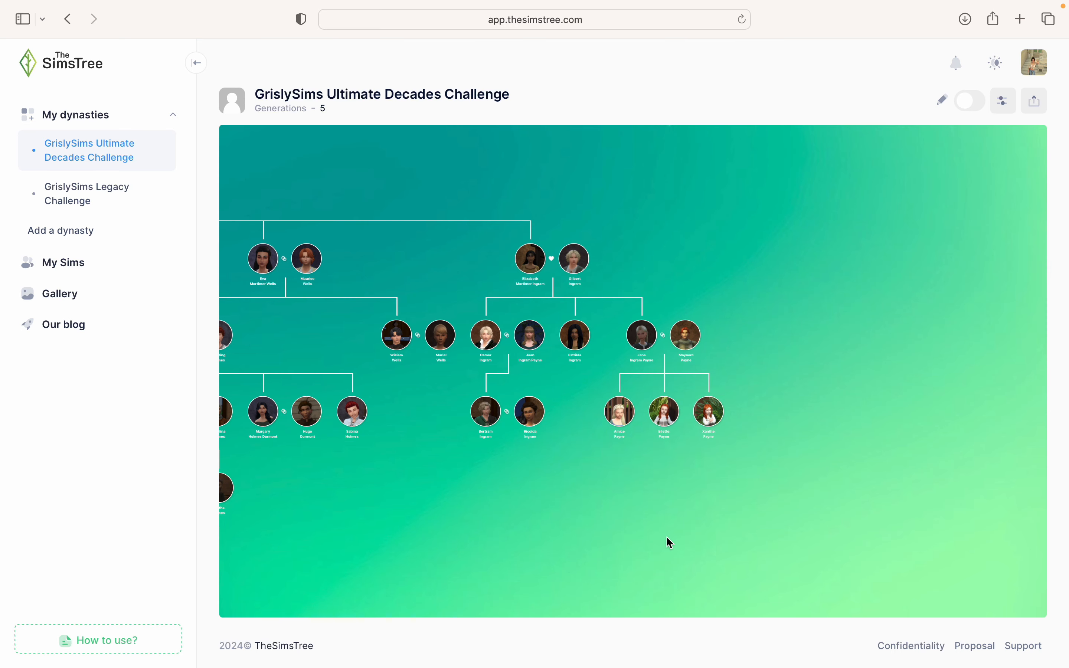
pyautogui.scroll(3, 666, 537)
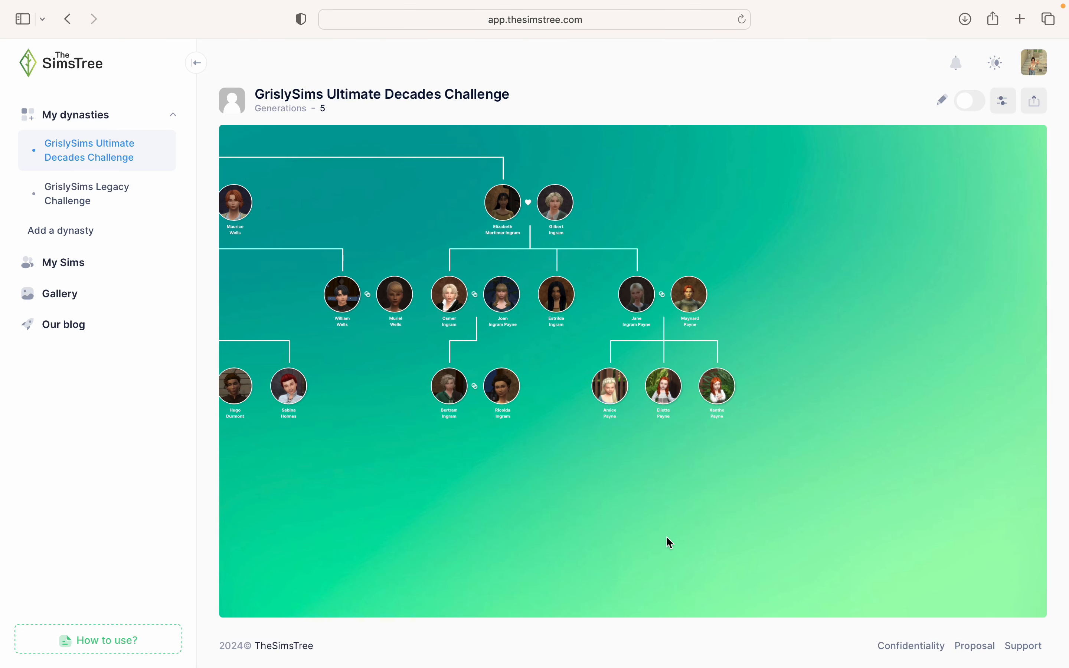
pyautogui.moveTo(567, 483); pyautogui.dragTo(669, 532)
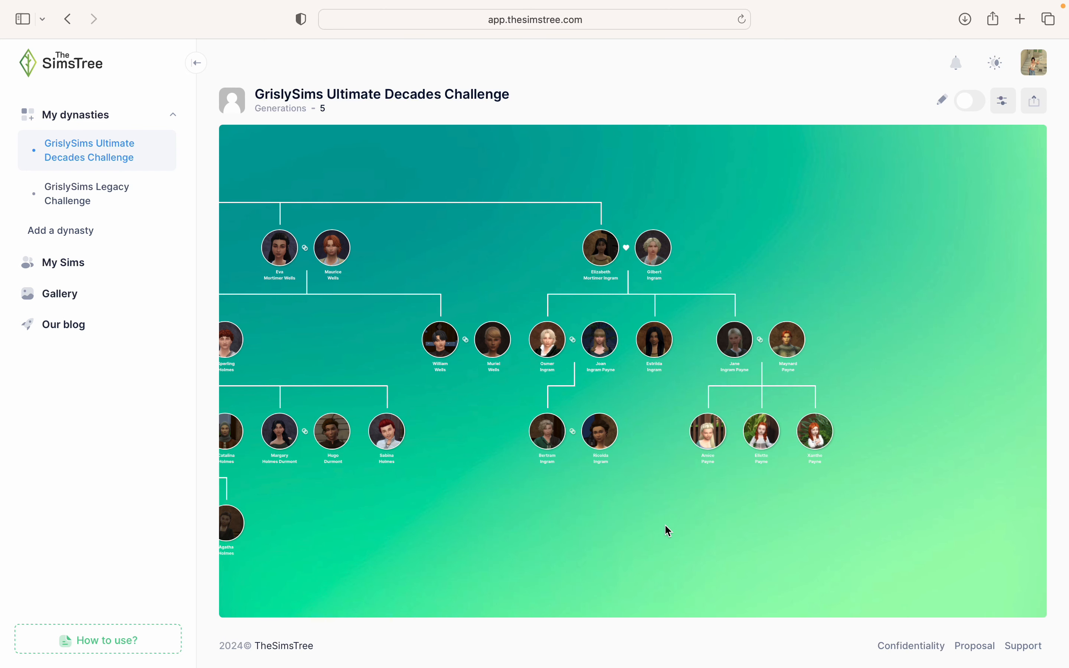
pyautogui.moveTo(666, 530); pyautogui.dragTo(902, 457)
pyautogui.scroll(-3, 760, 497)
pyautogui.scroll(-2, 986, 455)
pyautogui.scroll(-4, 983, 455)
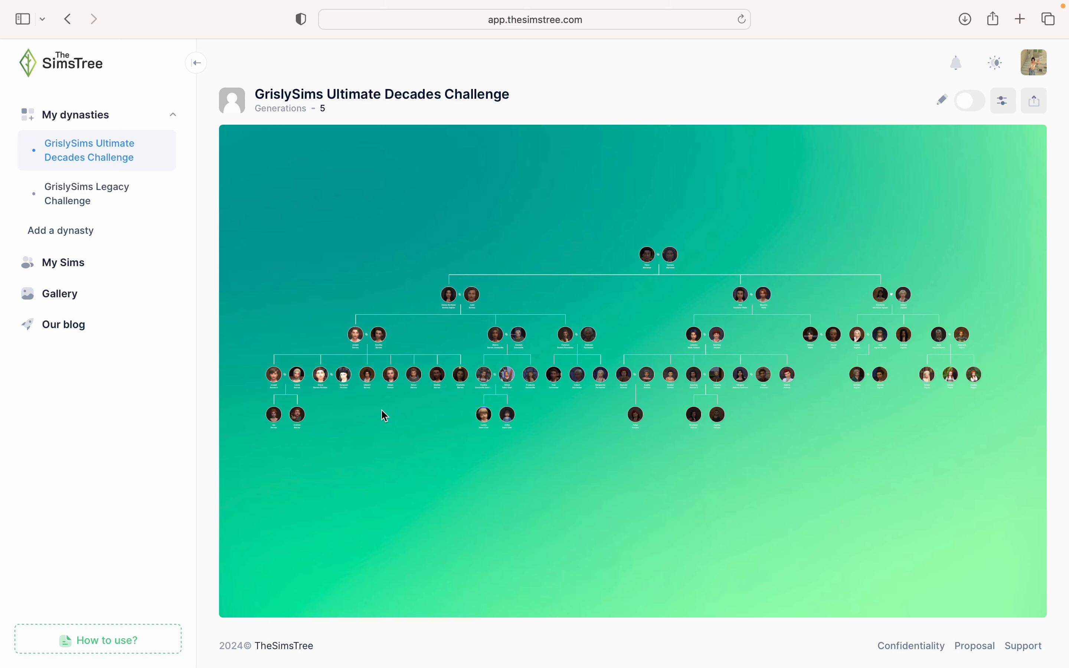
# - Pan and zoom the tree, returning to the dynasty tree page from the browser tab overview
pyautogui.scroll(3, 928, 415)
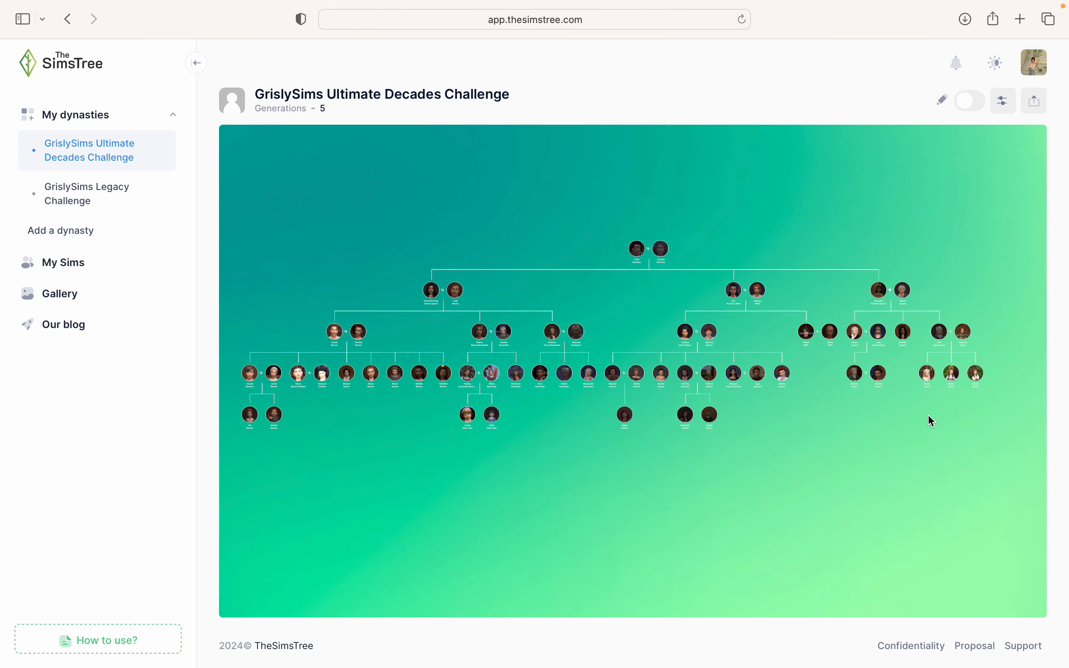
pyautogui.moveTo(862, 468); pyautogui.dragTo(1060, 460)
pyautogui.press('super+shift+backslash')
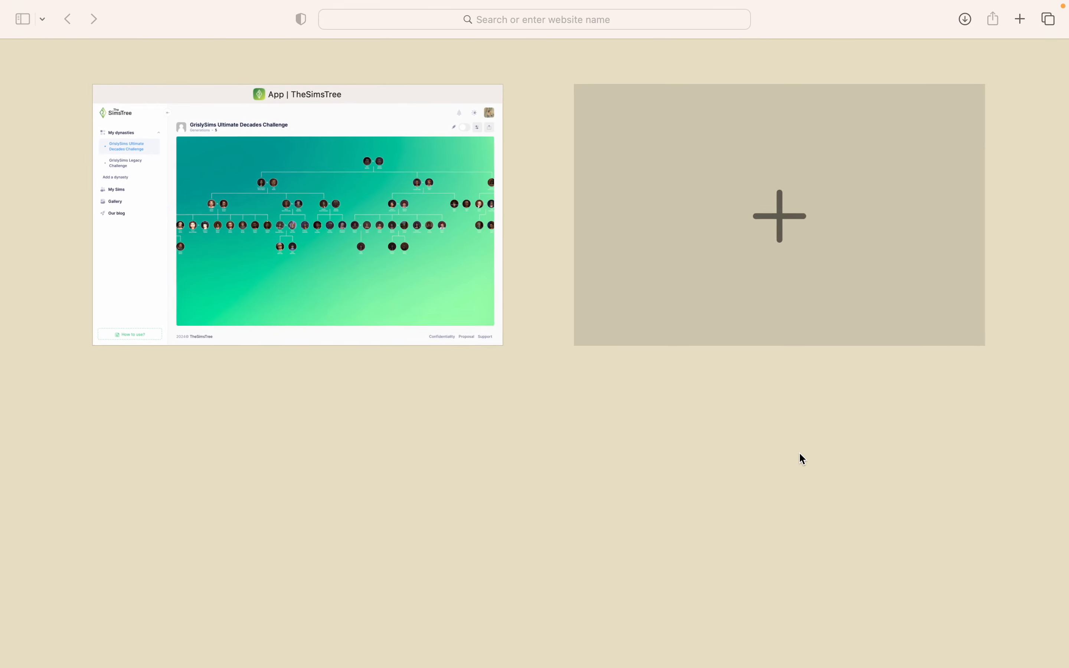
pyautogui.click(462, 280)
pyautogui.scroll(-1, 623, 421)
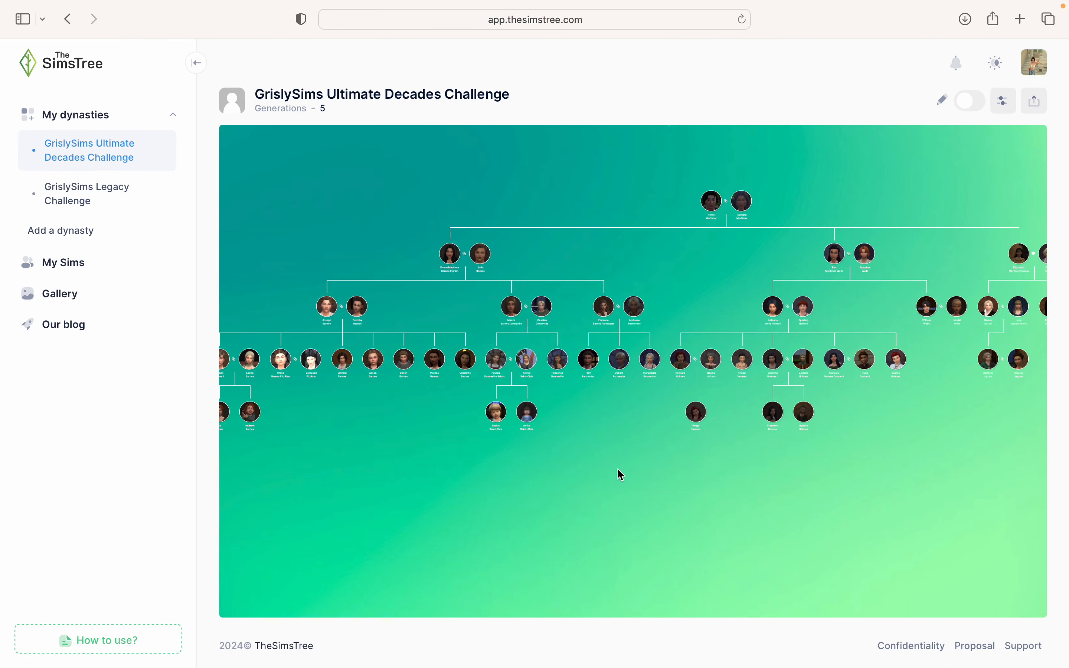
pyautogui.scroll(-3, 618, 476)
pyautogui.click(681, 495)
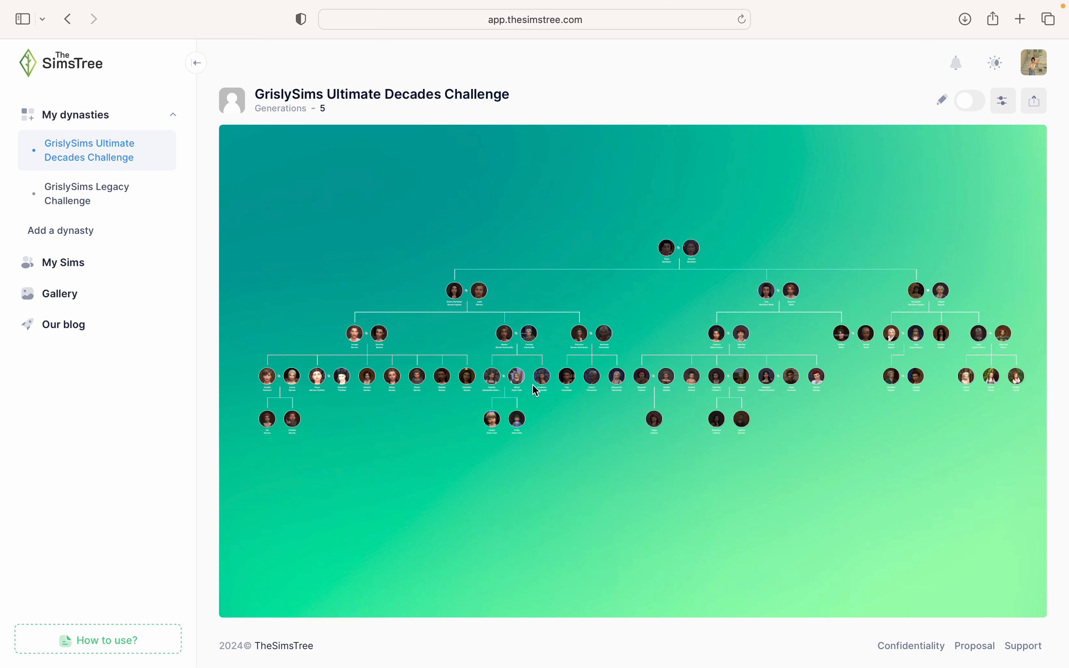
# - Pan to reveal the far-left relatives, then bring up the Tree Styling background collections
pyautogui.moveTo(915, 412); pyautogui.dragTo(780, 399)
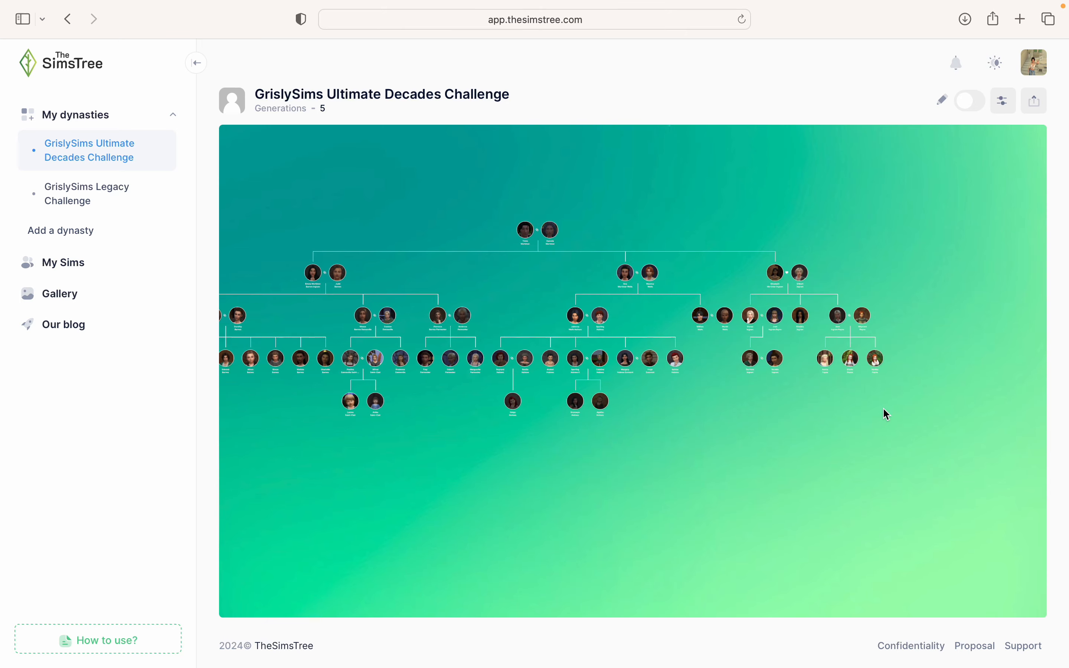
pyautogui.scroll(5, 883, 409)
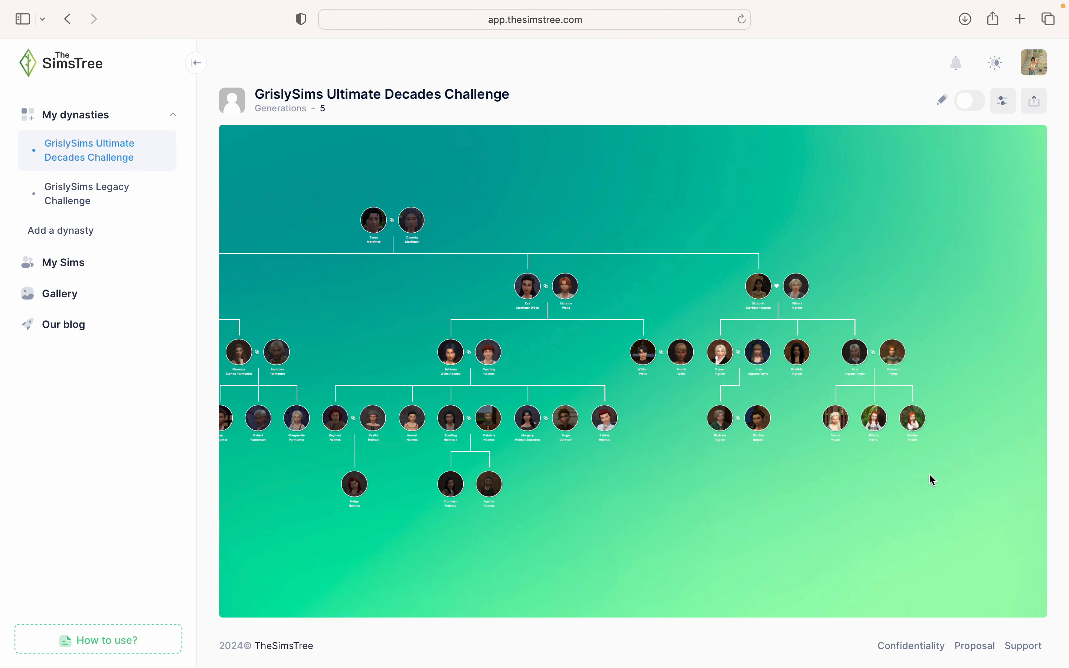
pyautogui.scroll(2, 930, 475)
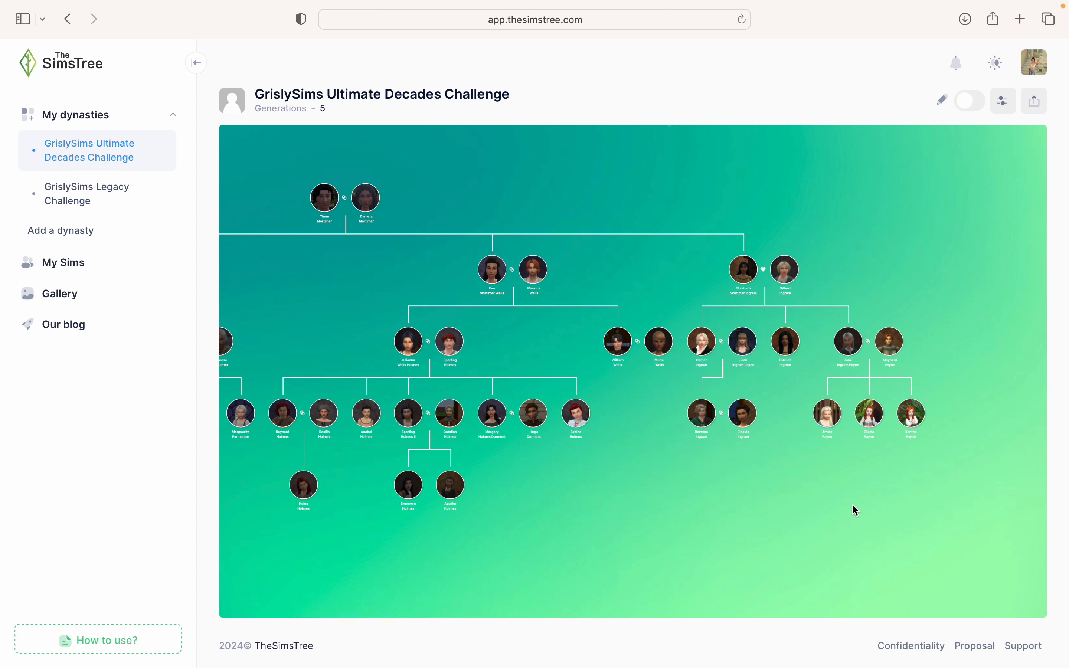
pyautogui.moveTo(841, 500); pyautogui.dragTo(1051, 499)
pyautogui.moveTo(690, 548); pyautogui.dragTo(748, 531)
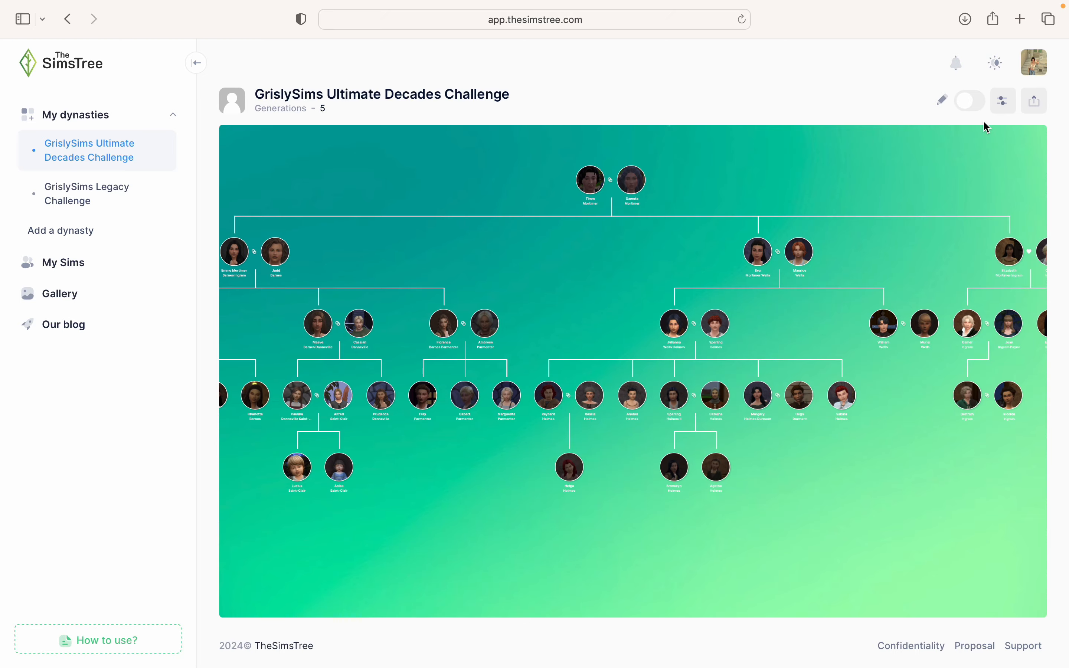
pyautogui.click(1002, 99)
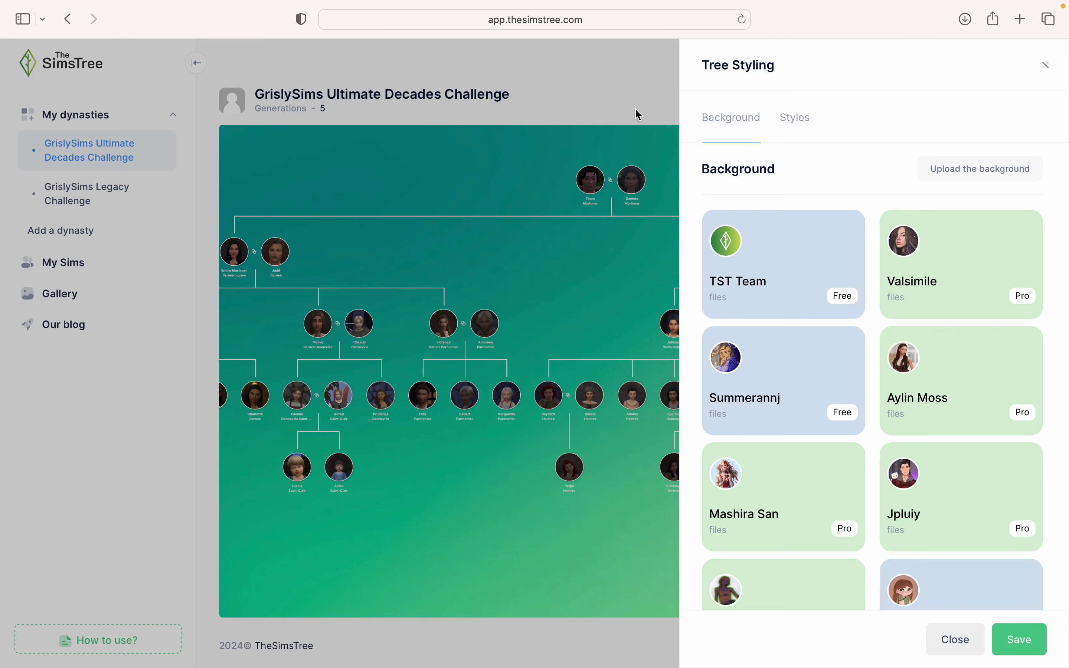
# - Save TST Team's brown 'by Kira Key' background, then reopen another designer's background collection
pyautogui.click(784, 128)
pyautogui.click(758, 127)
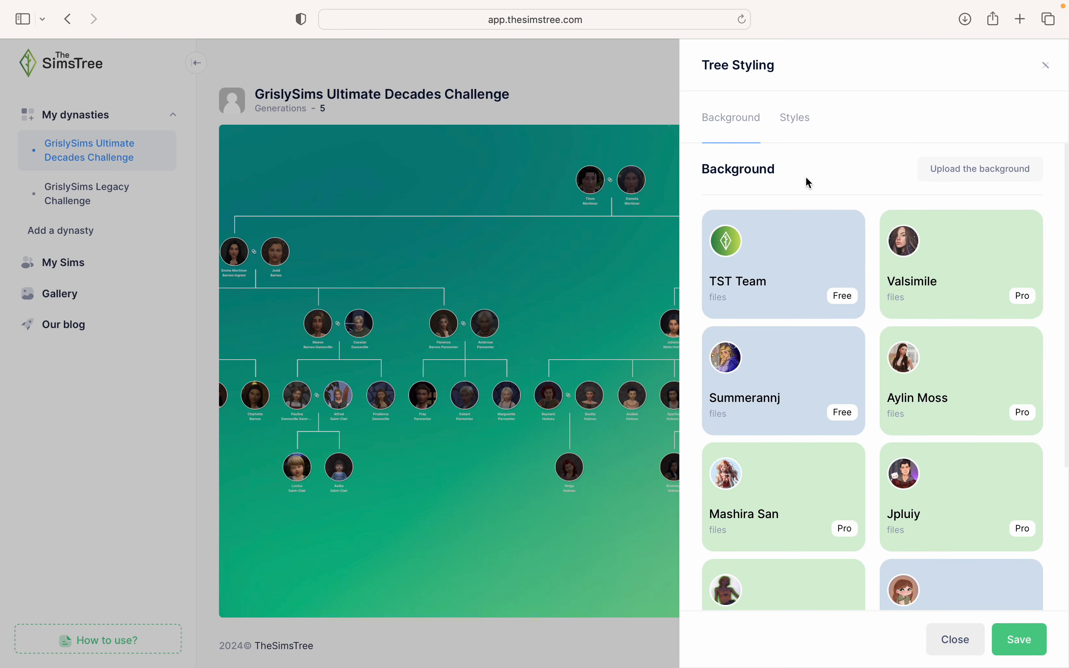
pyautogui.click(808, 246)
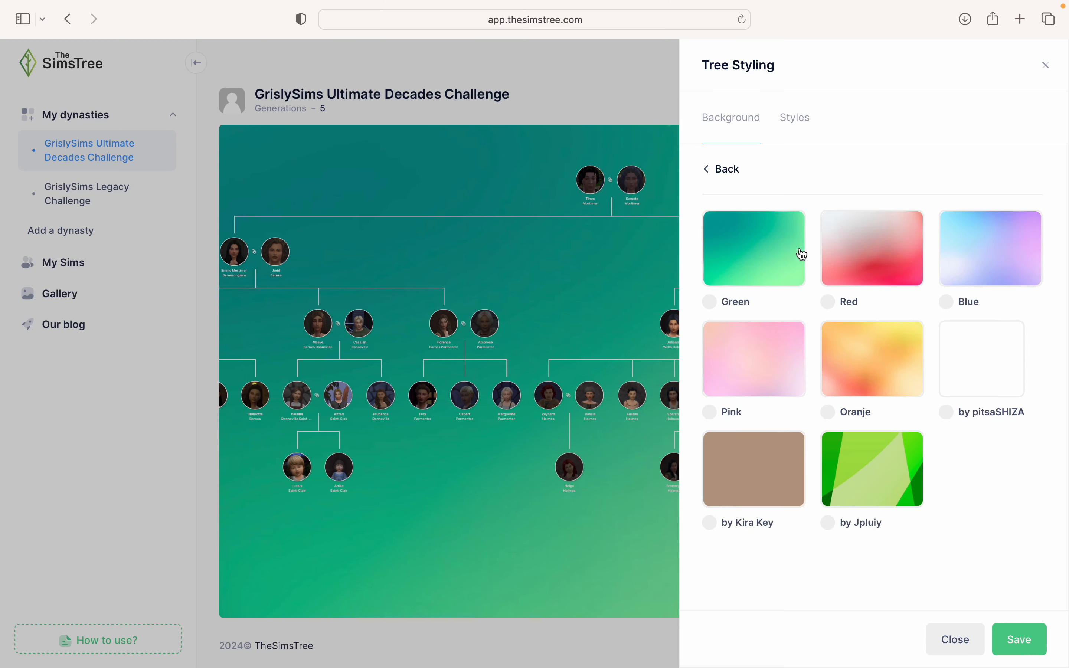
pyautogui.click(772, 436)
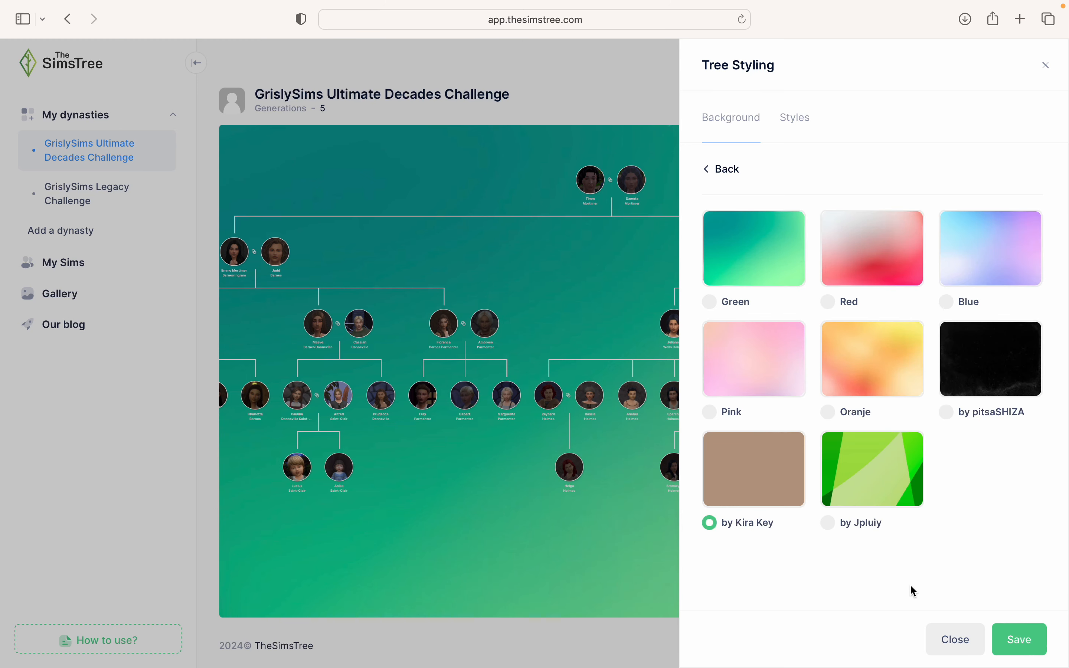
pyautogui.click(1019, 639)
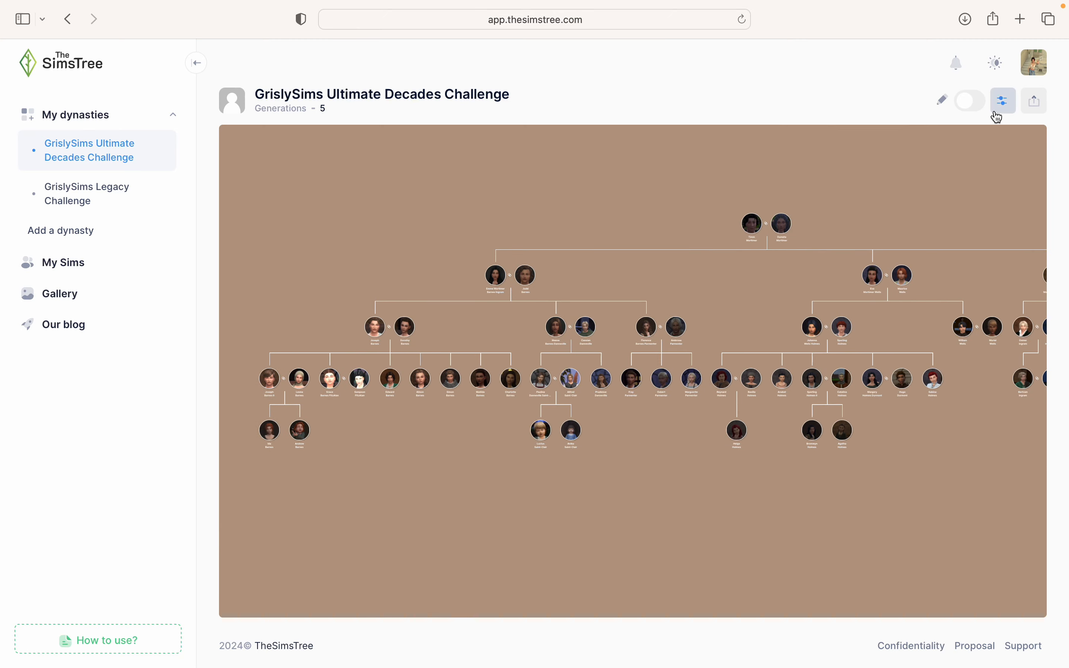
pyautogui.click(1011, 110)
pyautogui.click(939, 284)
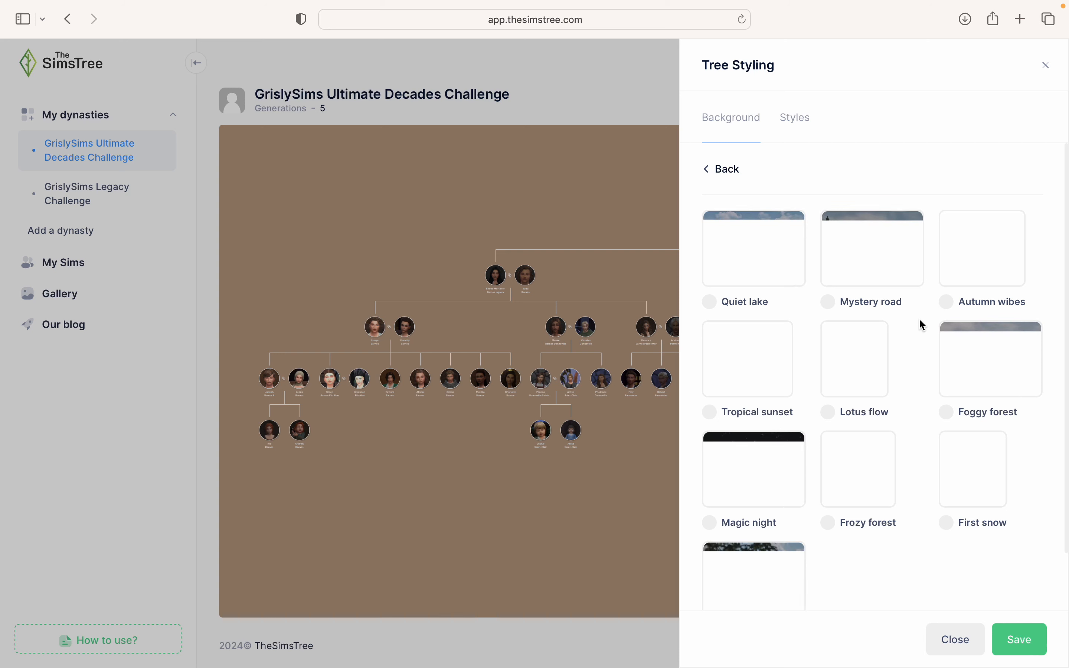
# - Apply and save the snowy Frozy forest background, then pan the tree
pyautogui.scroll(-3, 923, 325)
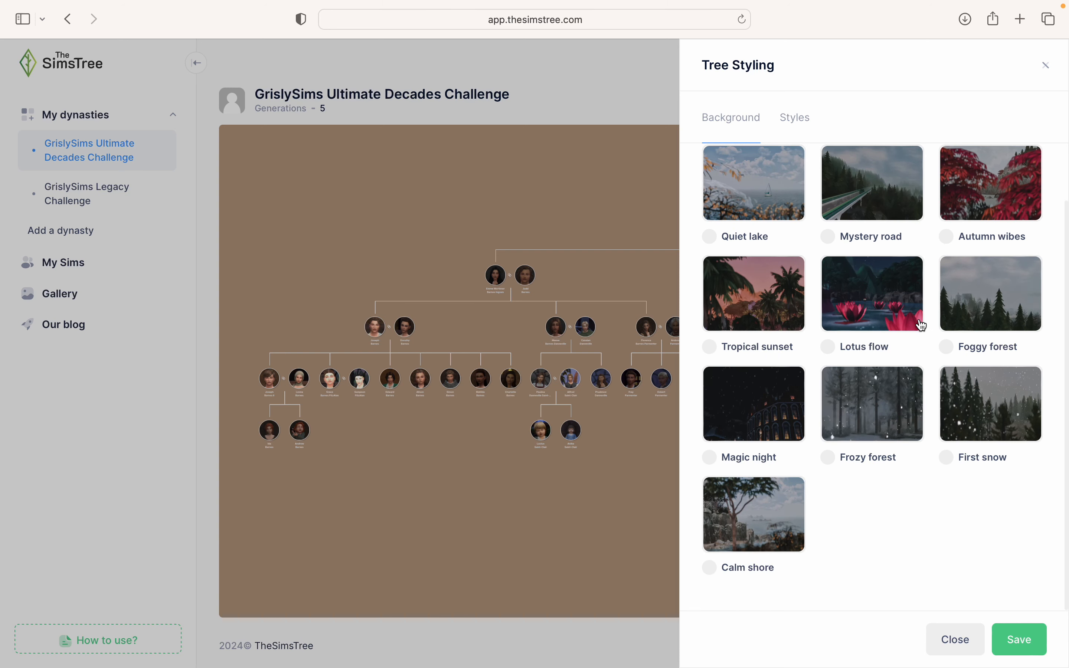
pyautogui.click(860, 418)
pyautogui.click(1004, 637)
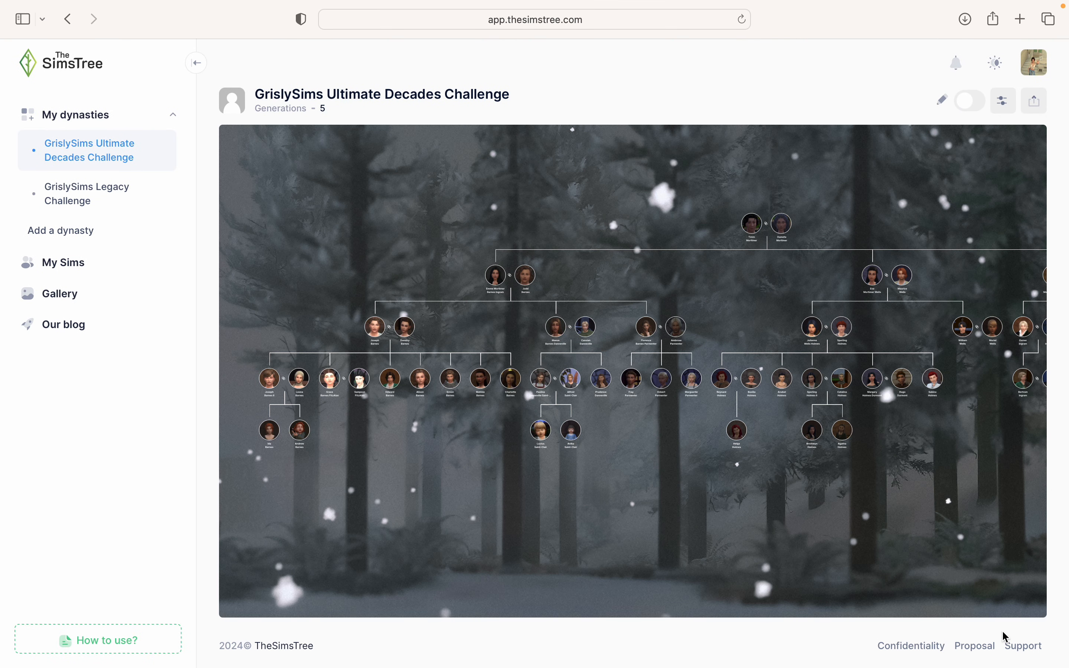
pyautogui.moveTo(998, 614); pyautogui.dragTo(869, 634)
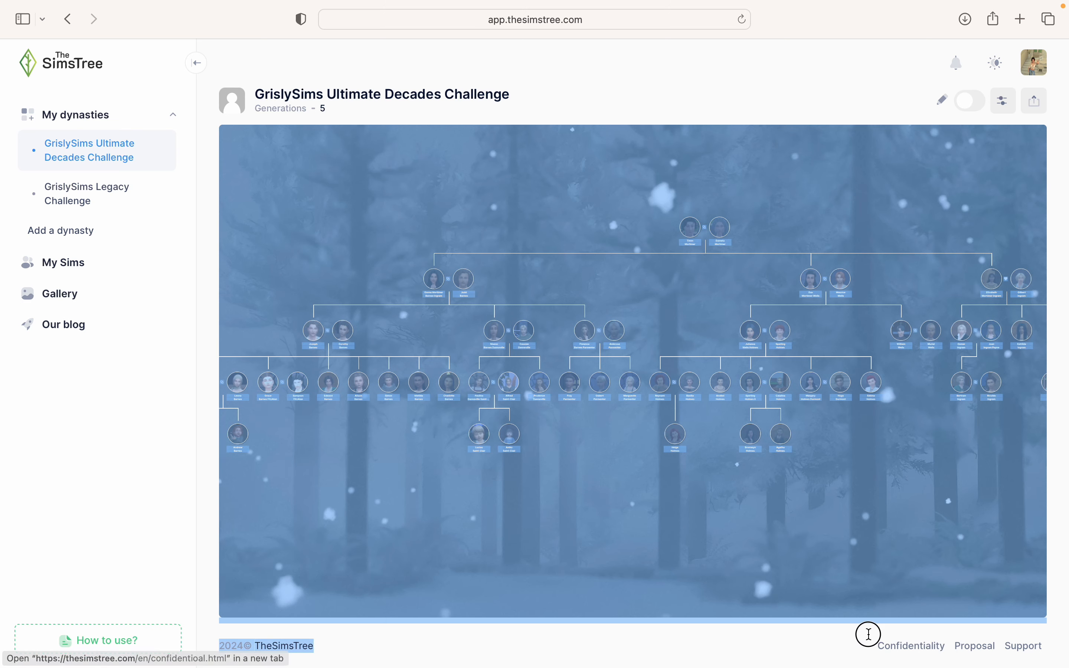
pyautogui.click(897, 562)
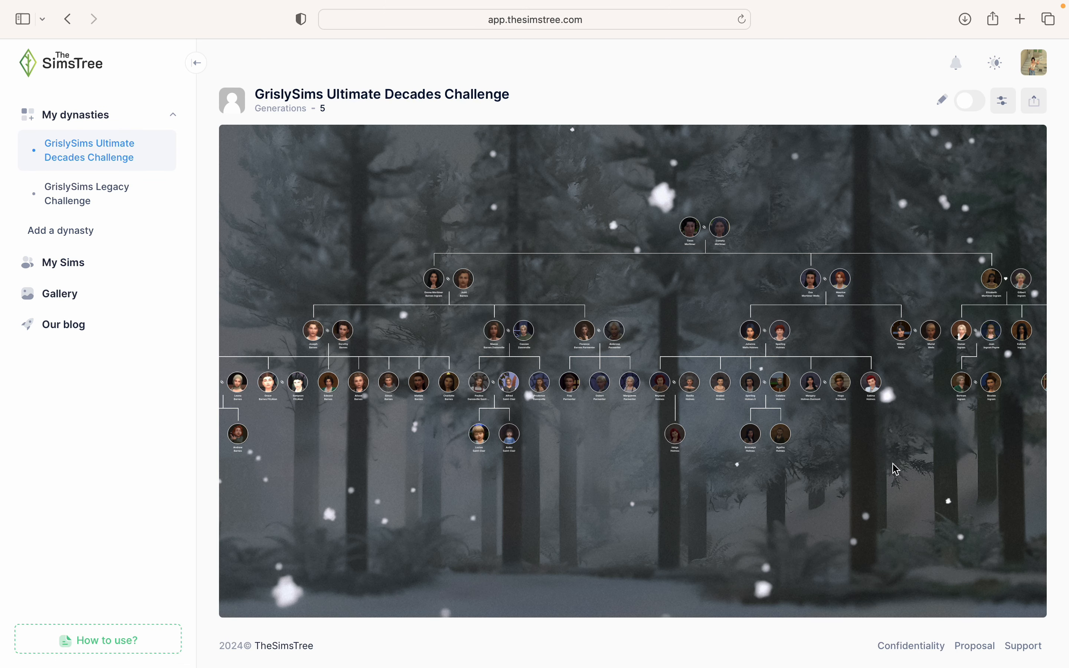
# - Switch the background to TST Team's plain taupe Nude design and save it
pyautogui.click(1004, 101)
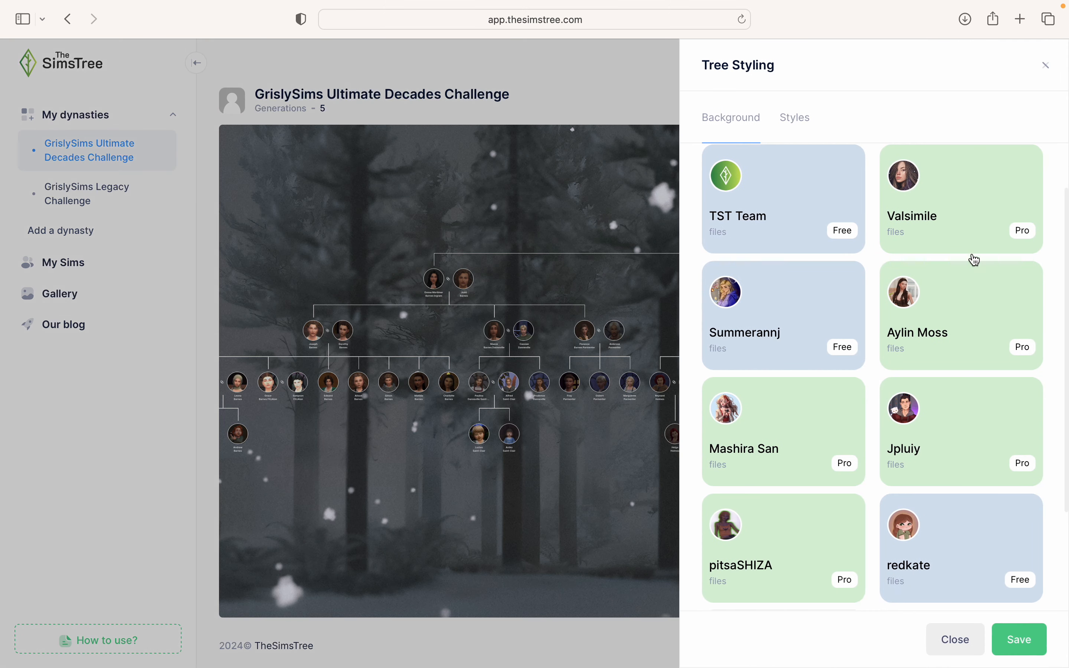
pyautogui.click(816, 304)
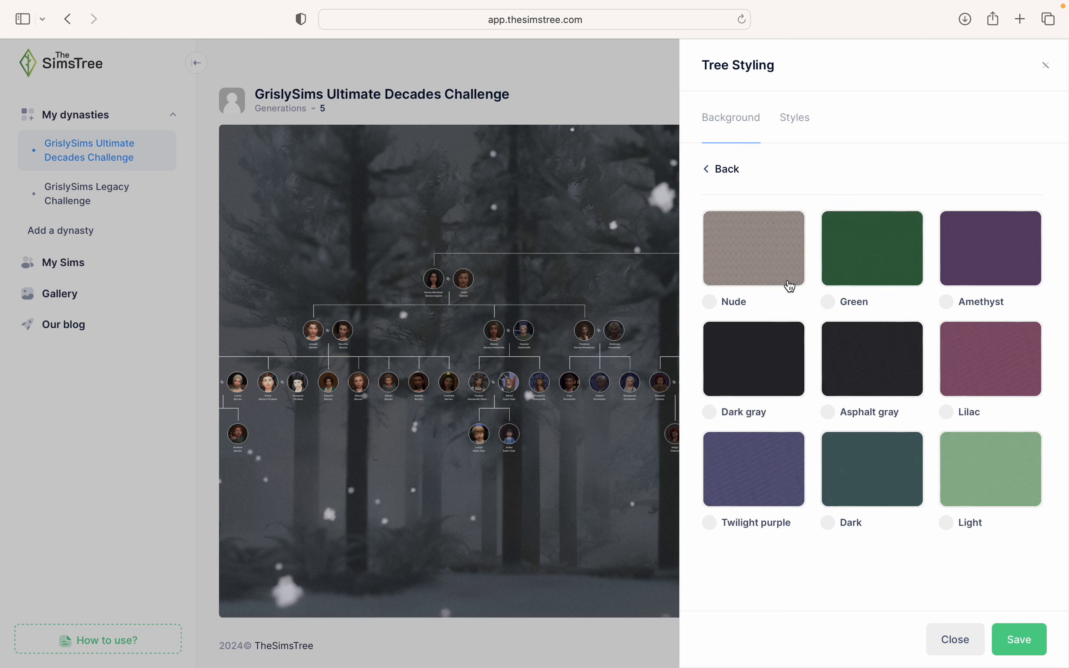
pyautogui.click(776, 279)
pyautogui.click(1018, 643)
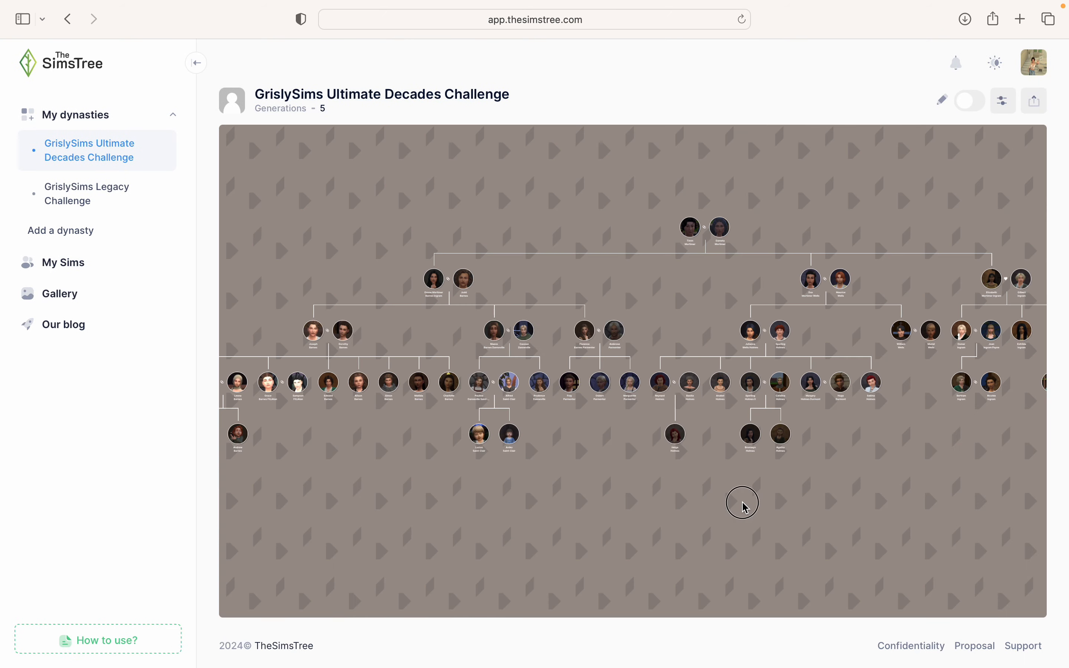
pyautogui.moveTo(740, 501)
pyautogui.mouseDown()
pyautogui.moveTo(763, 475)
pyautogui.moveTo(737, 482)
pyautogui.mouseUp()
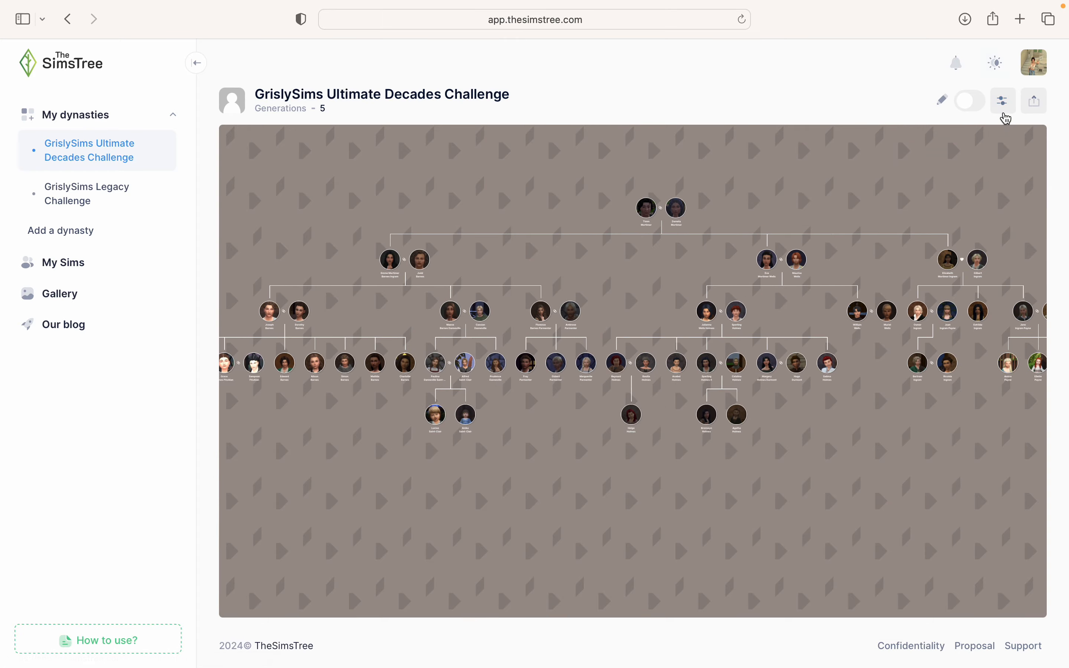
pyautogui.click(1004, 103)
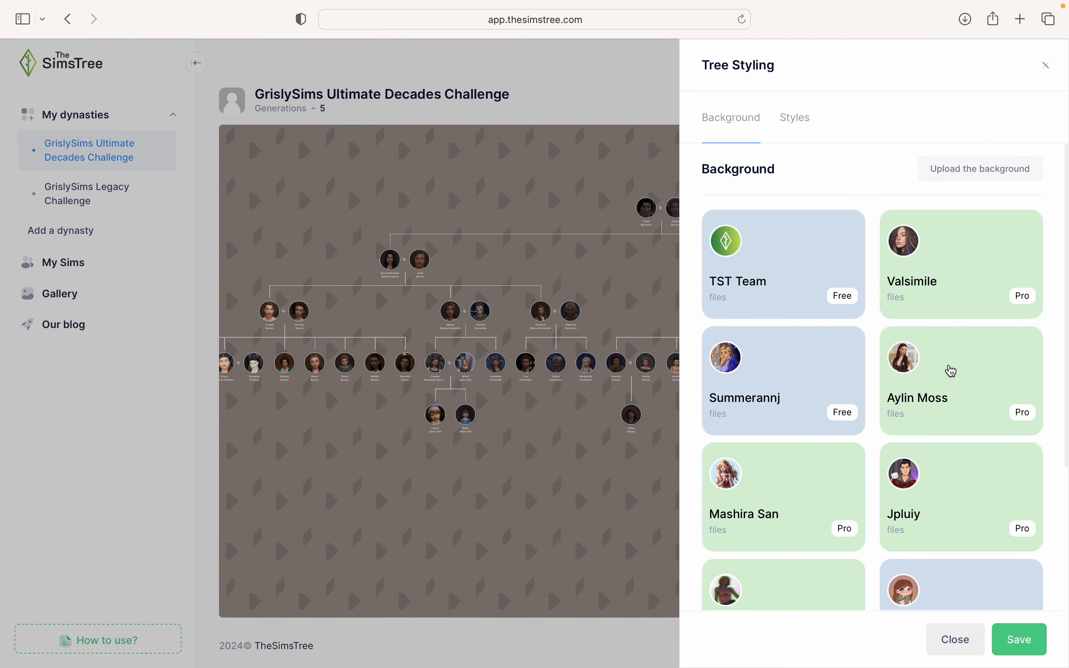
# - Look through Aylin Moss's backgrounds, then apply and save Mashira San's peach-toned Wall background
pyautogui.click(952, 371)
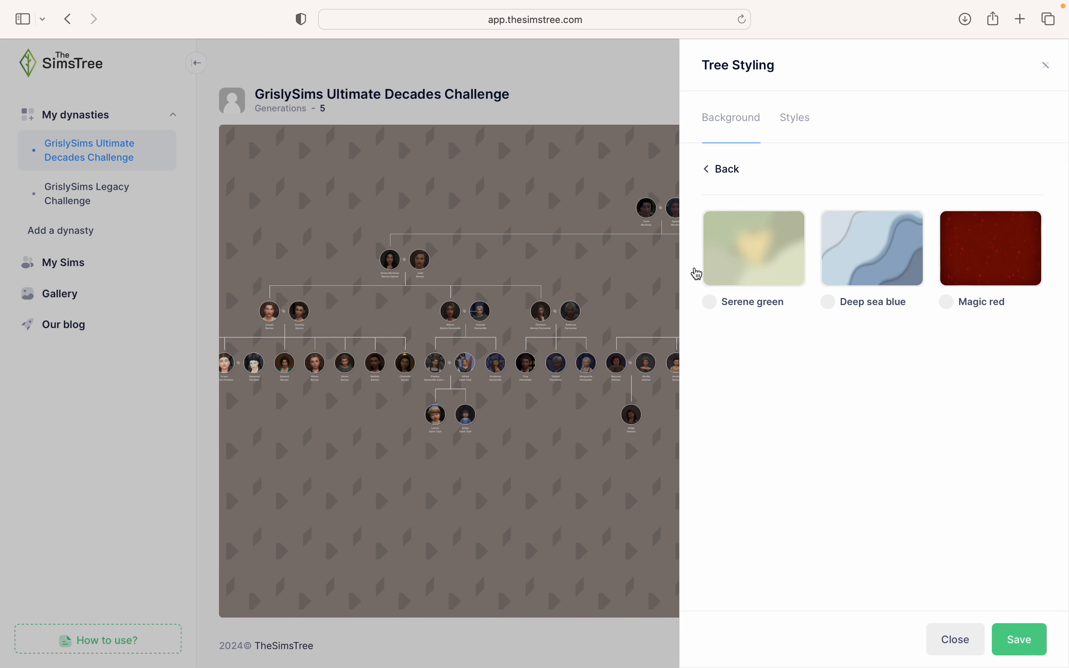
pyautogui.click(723, 176)
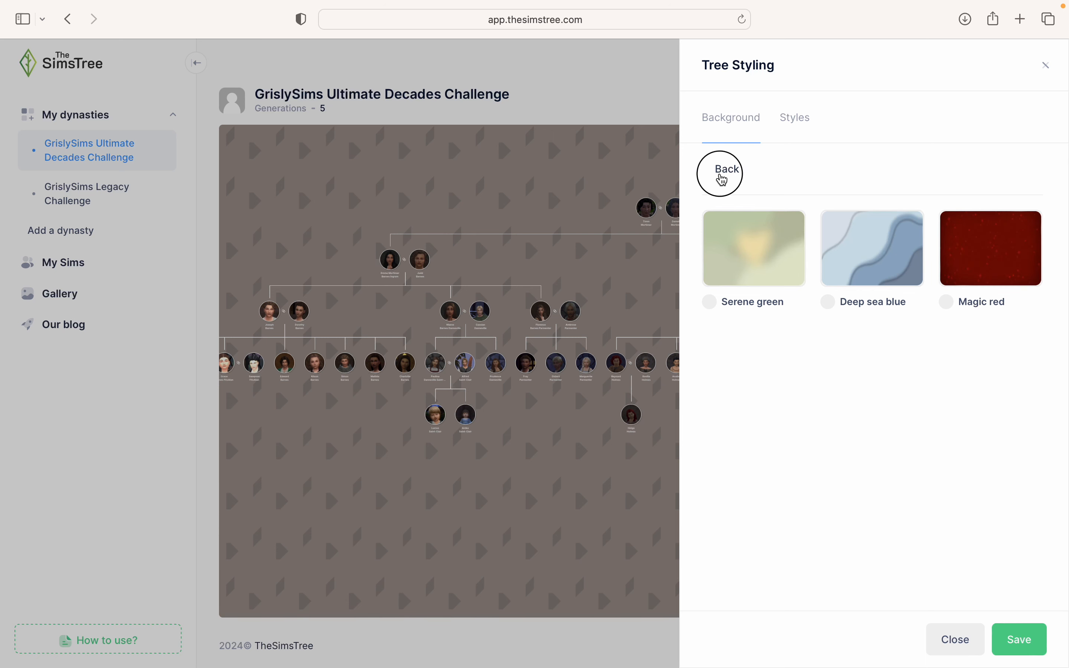
pyautogui.click(926, 371)
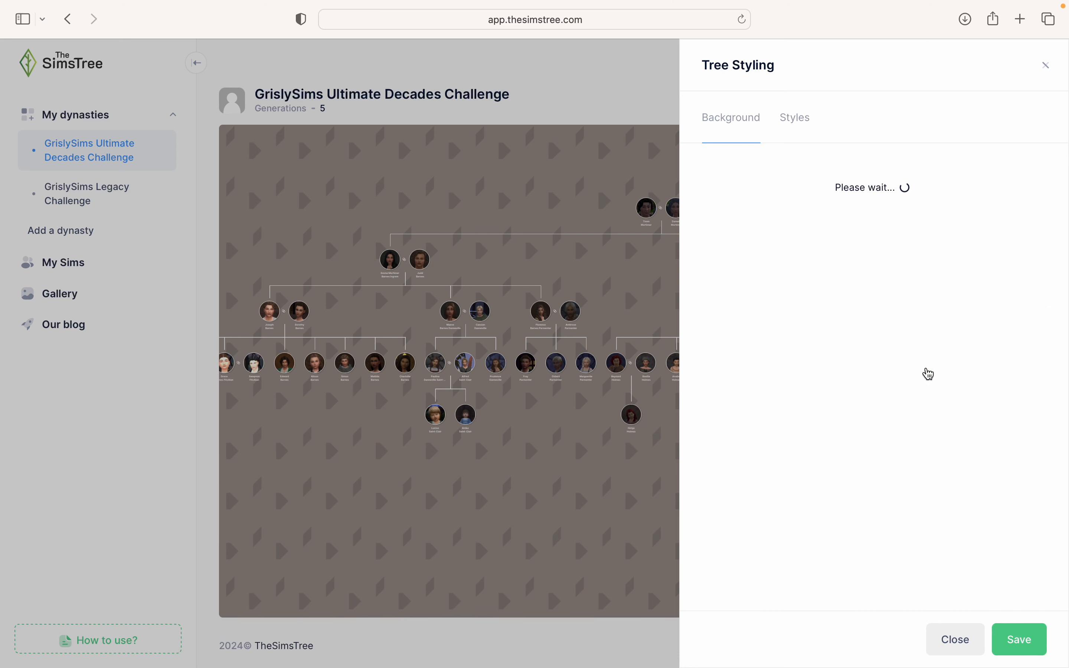
pyautogui.click(723, 170)
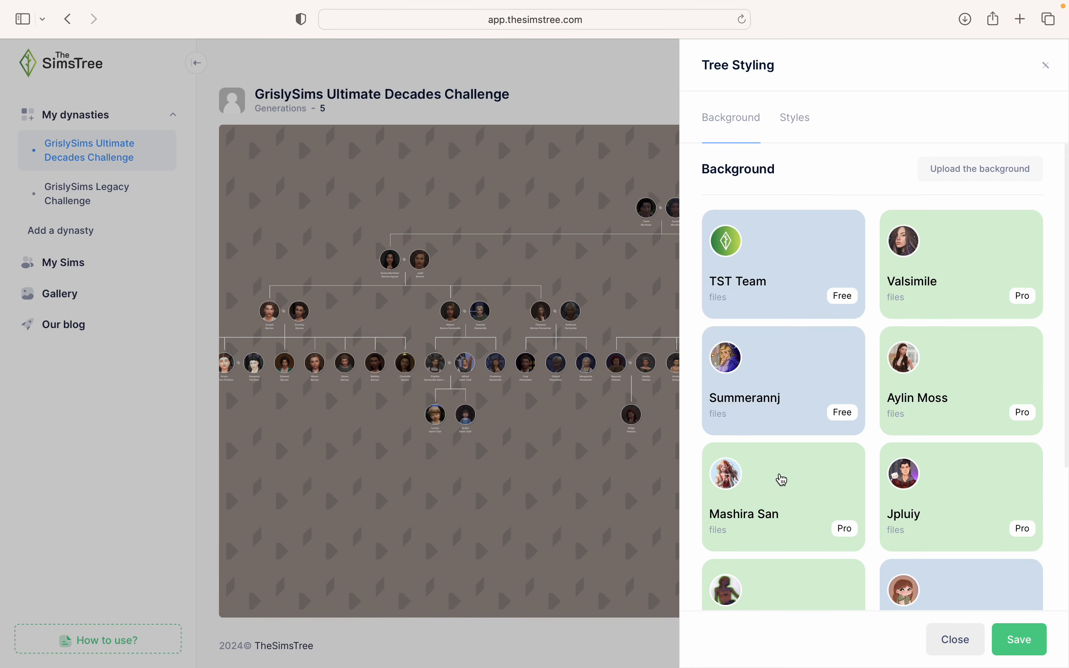
pyautogui.click(782, 477)
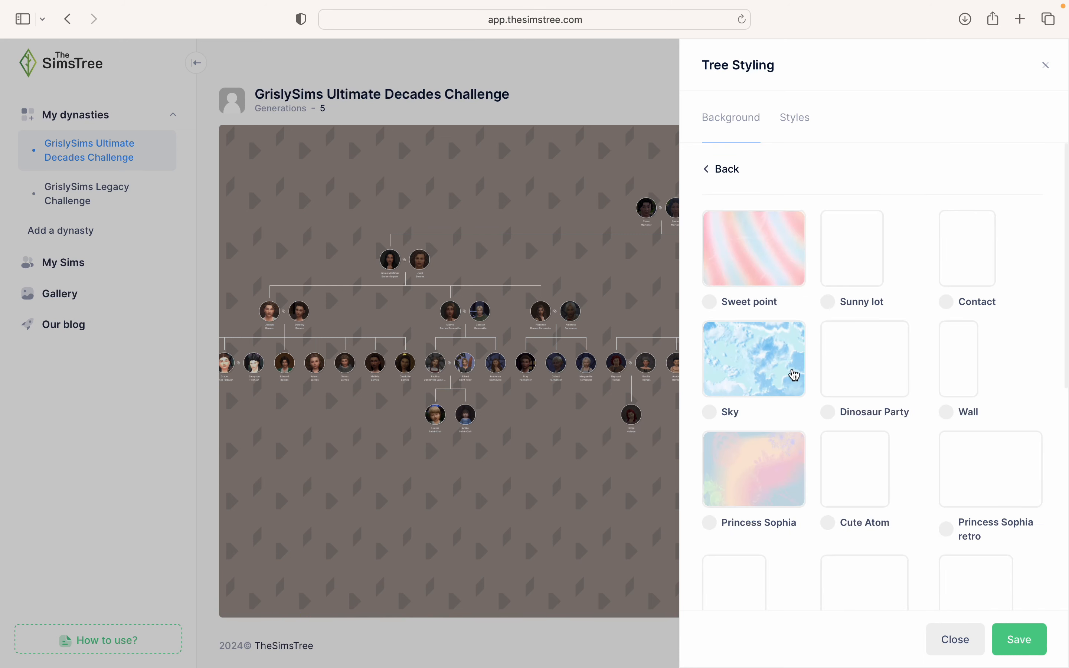
pyautogui.scroll(-1, 797, 366)
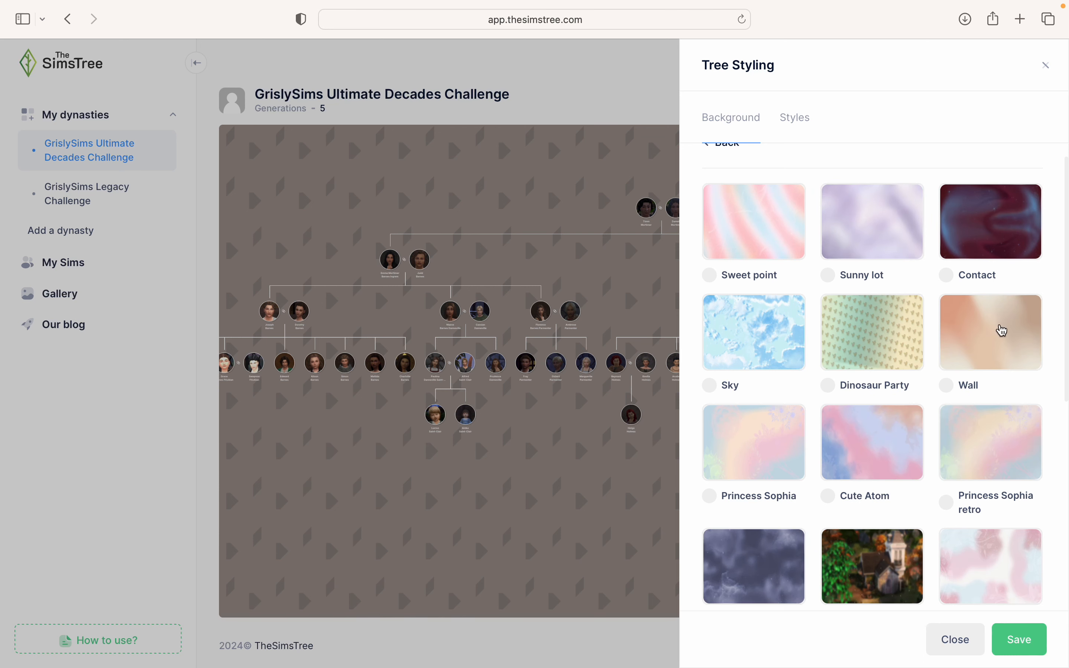
pyautogui.click(995, 338)
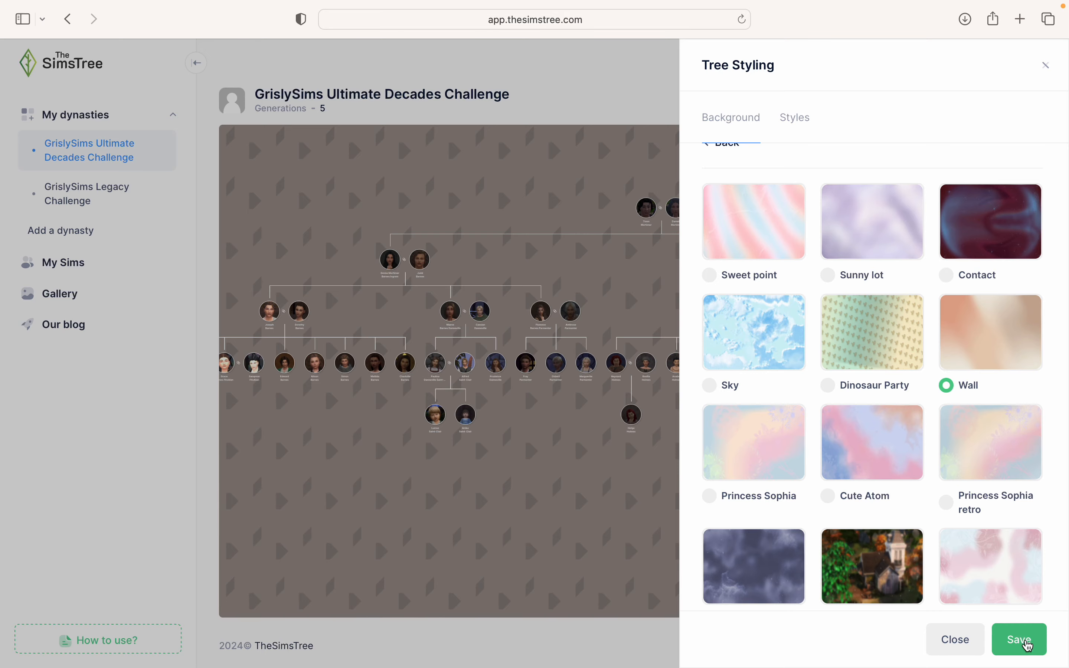
pyautogui.click(1027, 644)
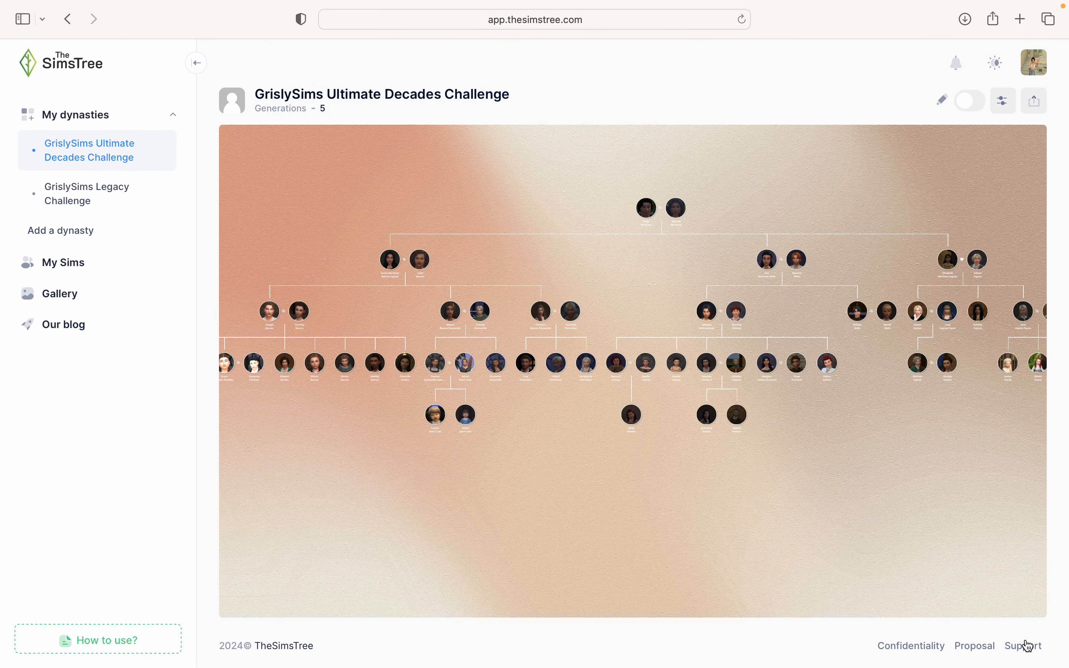
# - Apply and save Mashira San's Old family (frame) background, then reopen her collection
pyautogui.click(999, 105)
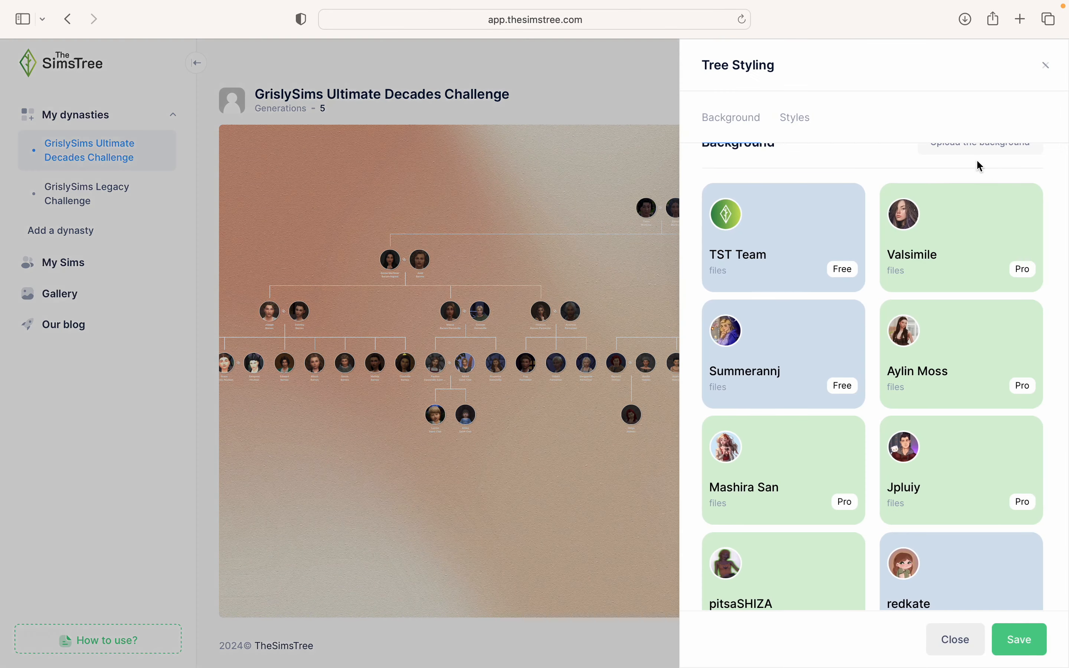
pyautogui.click(816, 472)
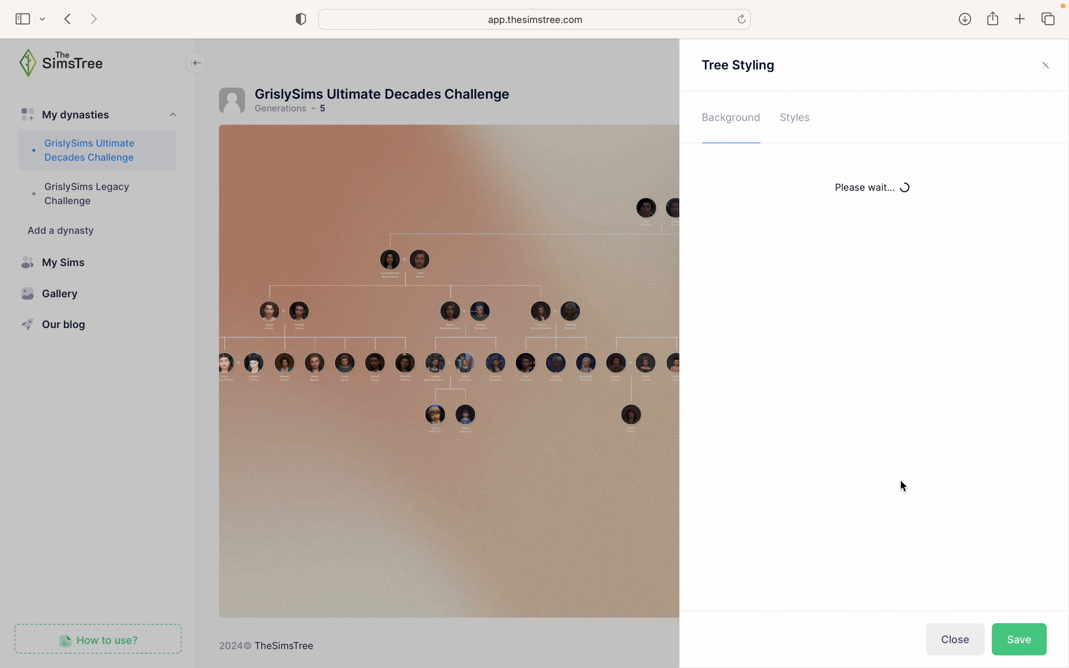
pyautogui.scroll(-8, 902, 482)
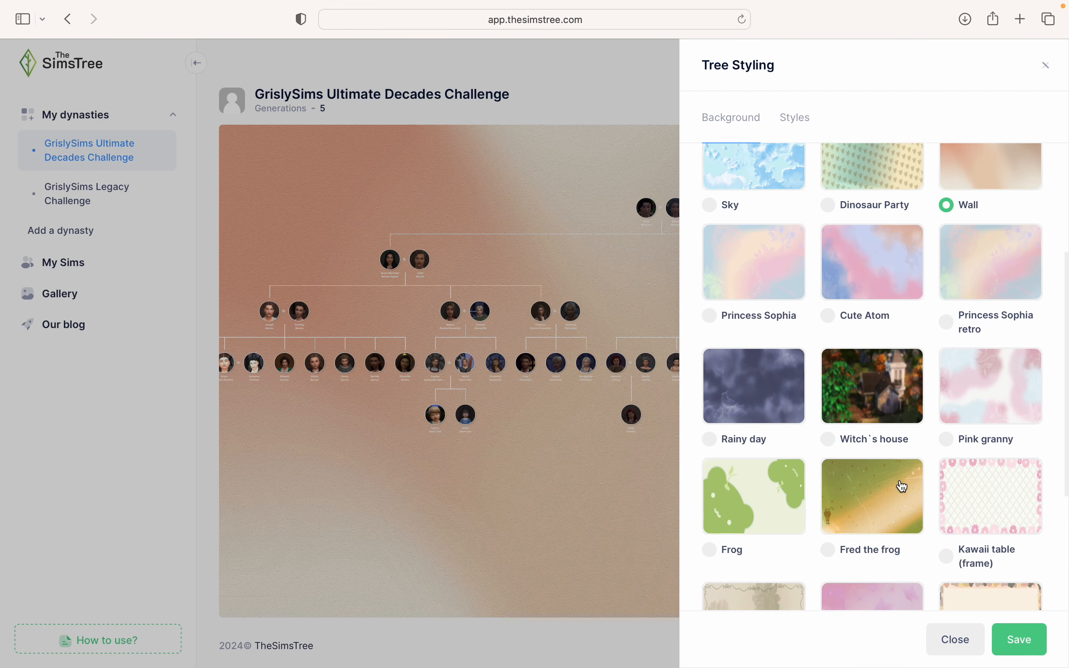
pyautogui.scroll(-2, 903, 487)
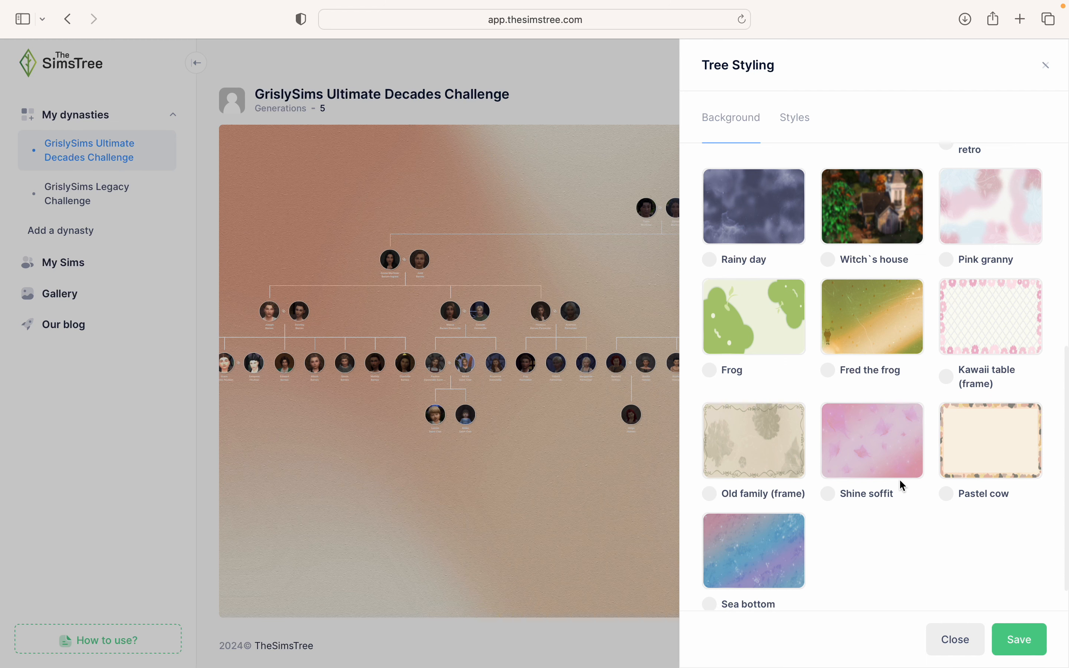
pyautogui.click(759, 447)
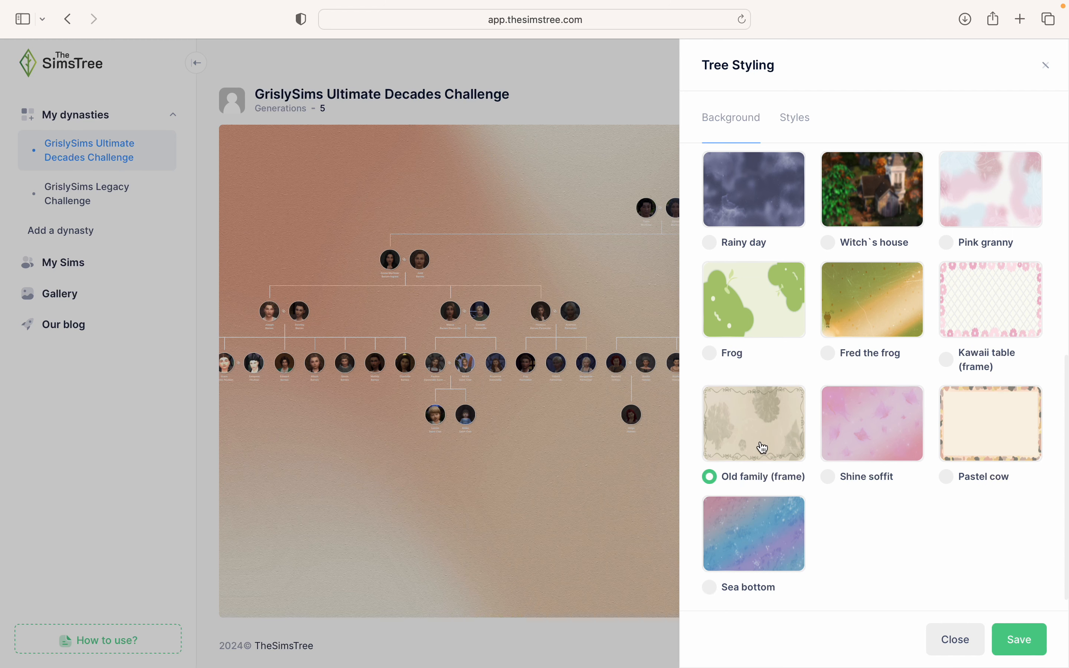
pyautogui.click(1021, 638)
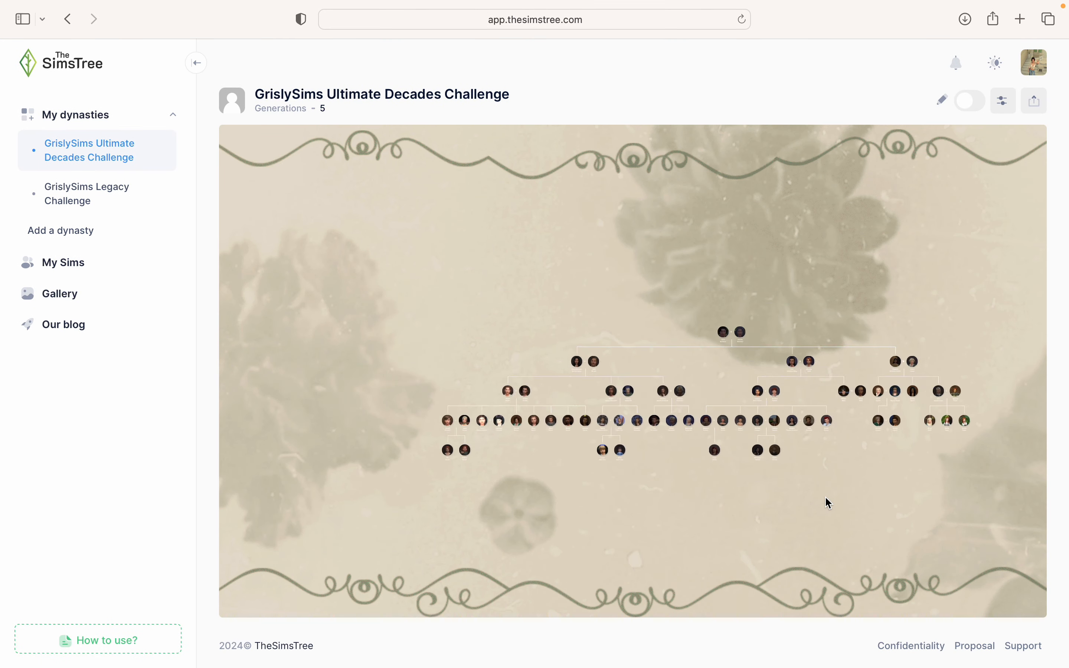
pyautogui.scroll(3, 824, 497)
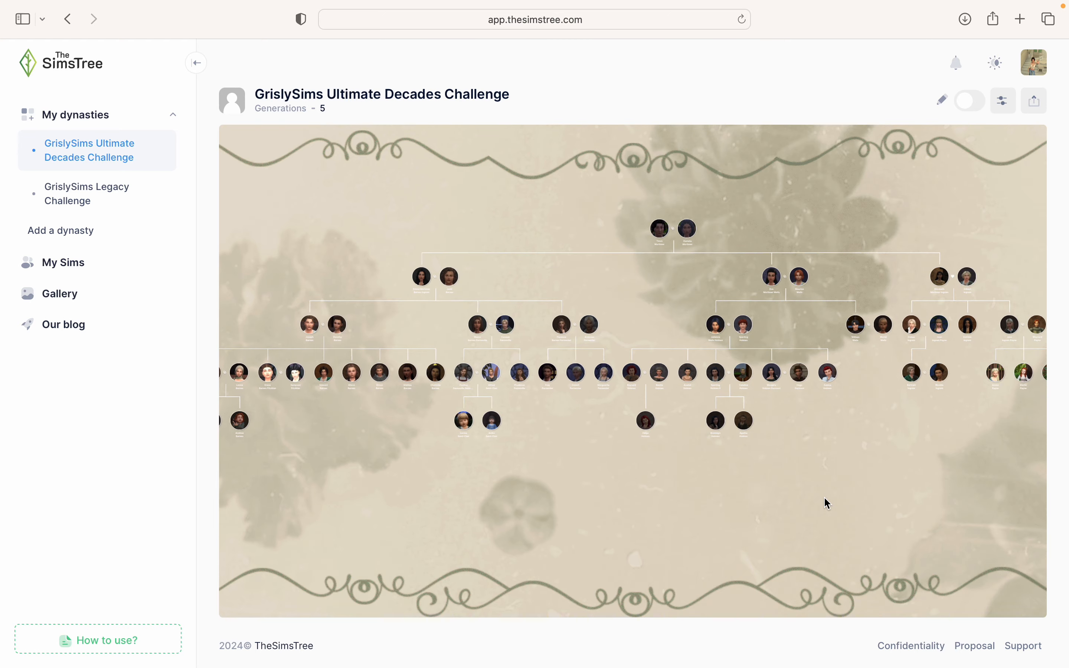
pyautogui.click(1000, 102)
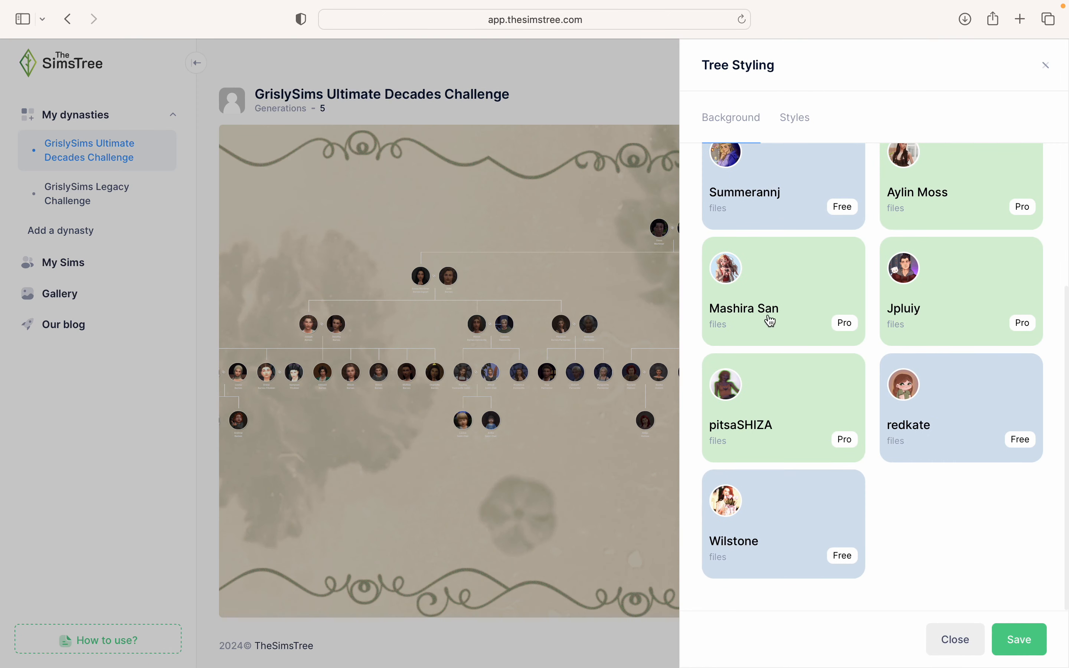
pyautogui.click(770, 316)
# - Save Mashira San's Witch`s house background, then reopen her collection
pyautogui.scroll(-5, 843, 495)
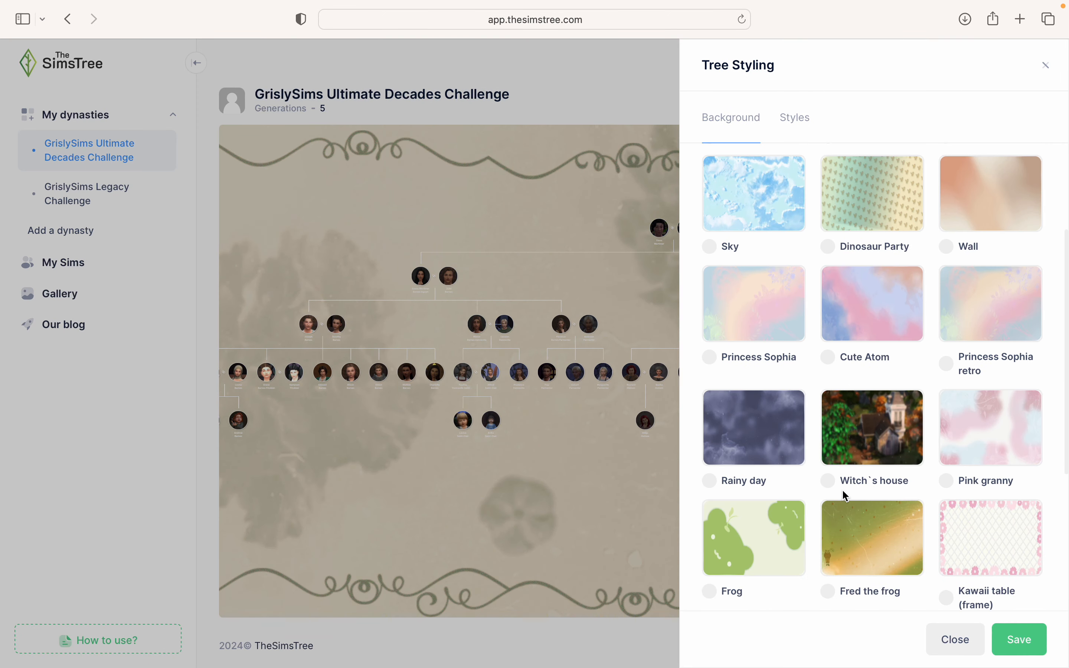
pyautogui.click(843, 494)
pyautogui.click(1019, 638)
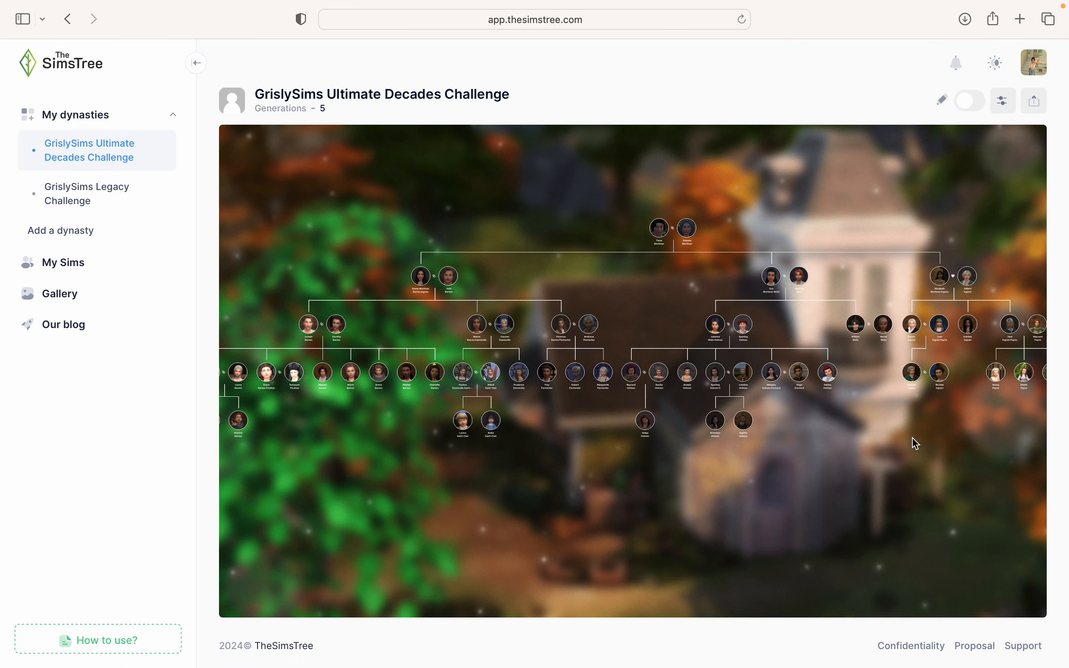
pyautogui.scroll(4, 916, 443)
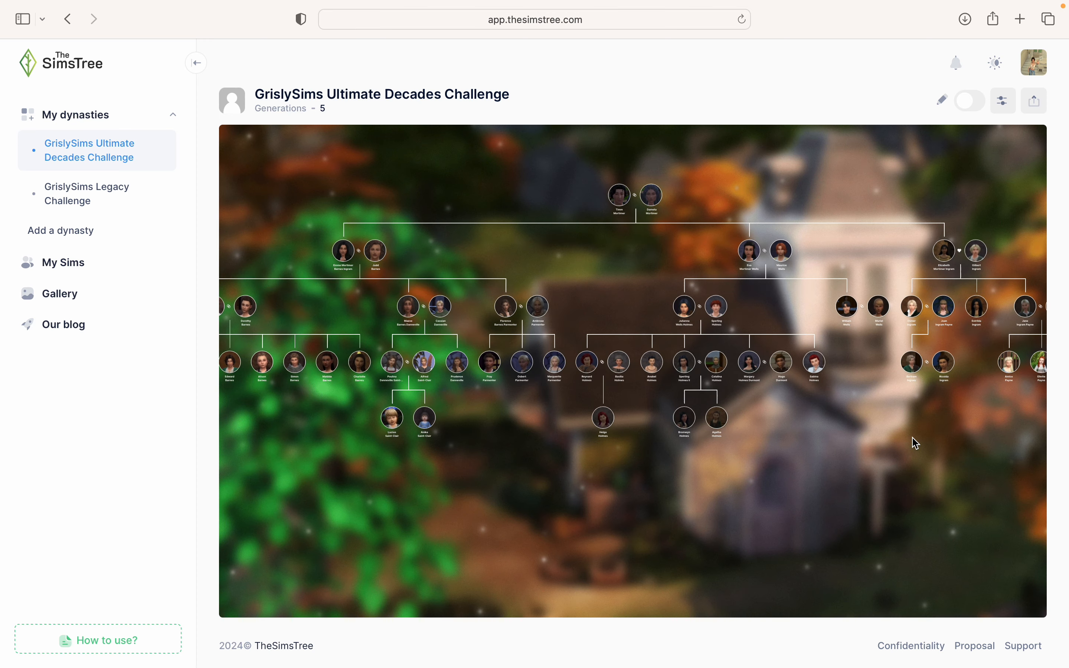
pyautogui.click(994, 105)
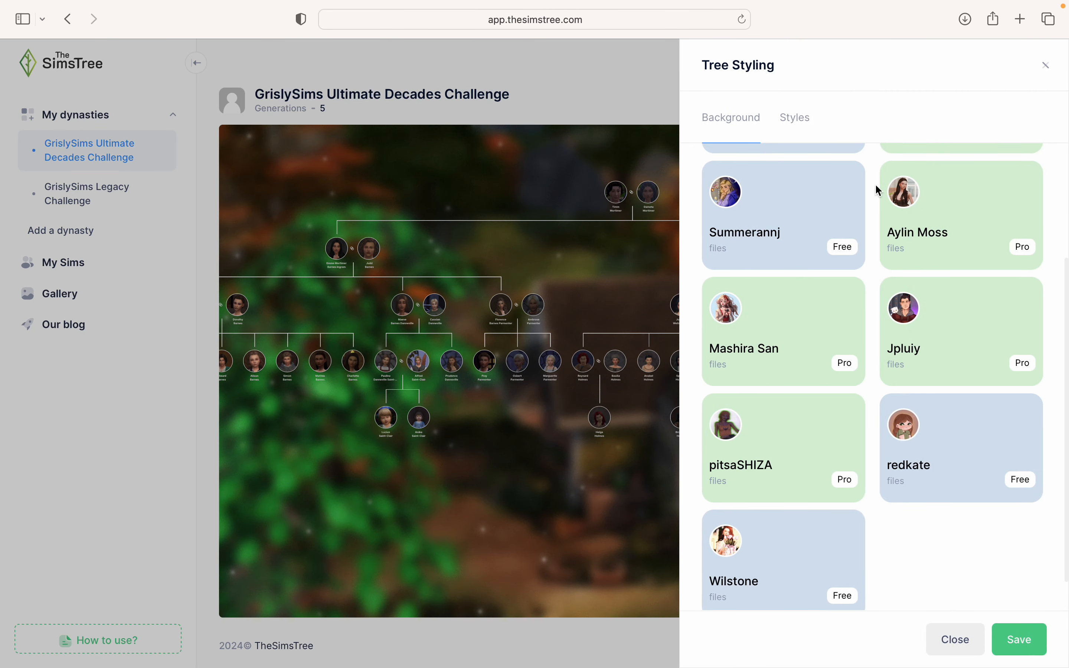
pyautogui.click(824, 331)
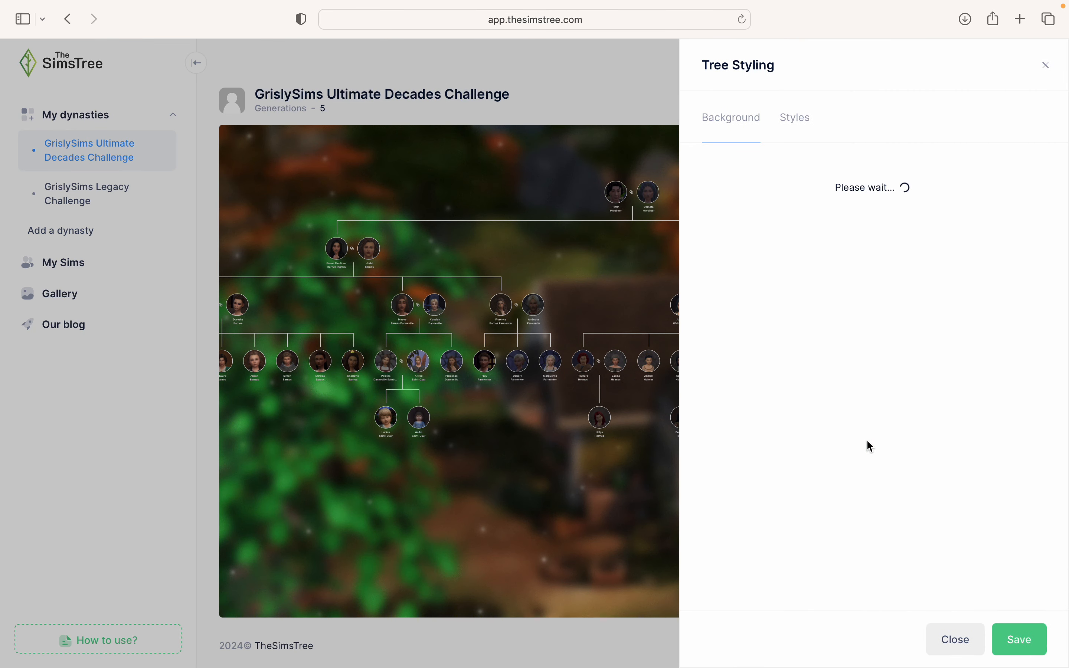
pyautogui.scroll(-10, 912, 350)
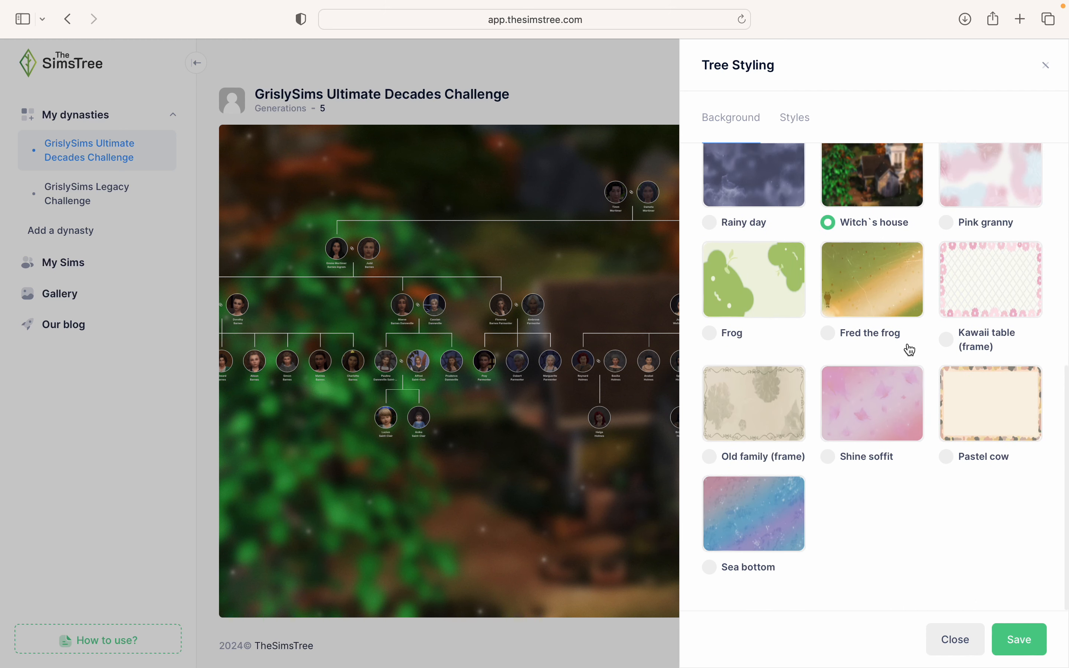
pyautogui.scroll(10, 901, 460)
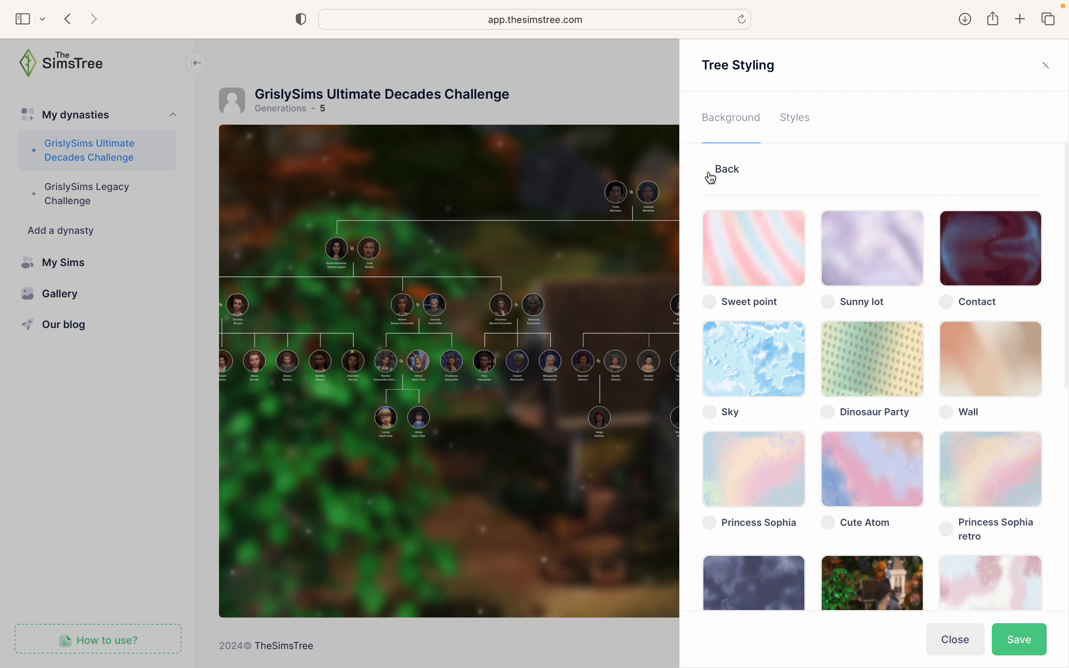
# - Browse several other creators' background sets from the creator list
pyautogui.click(712, 169)
pyautogui.click(967, 519)
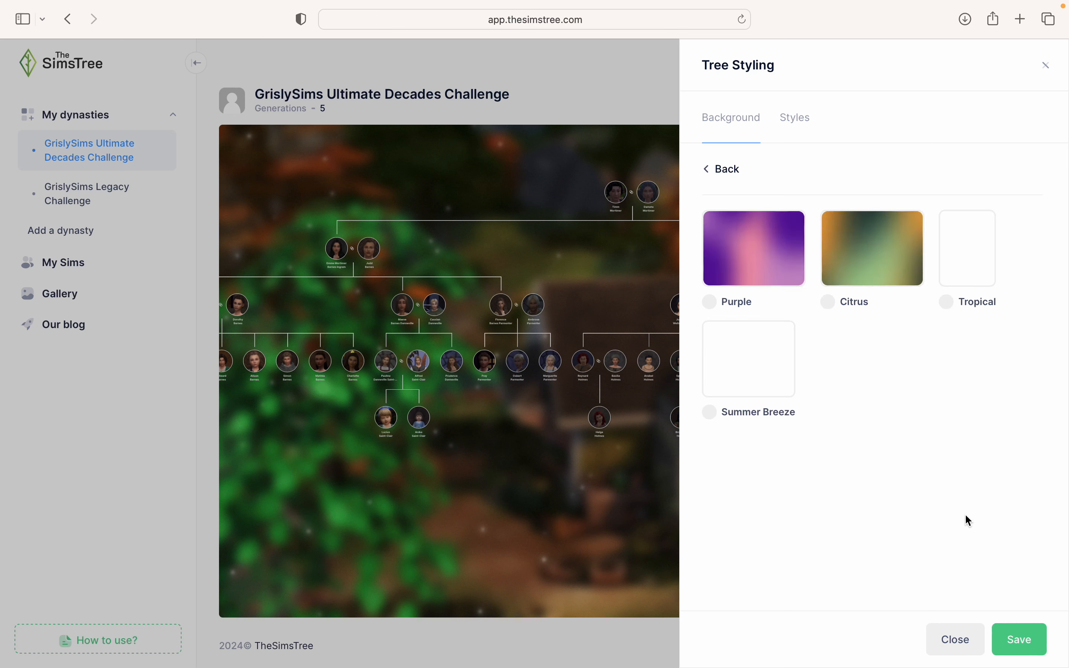
pyautogui.click(711, 174)
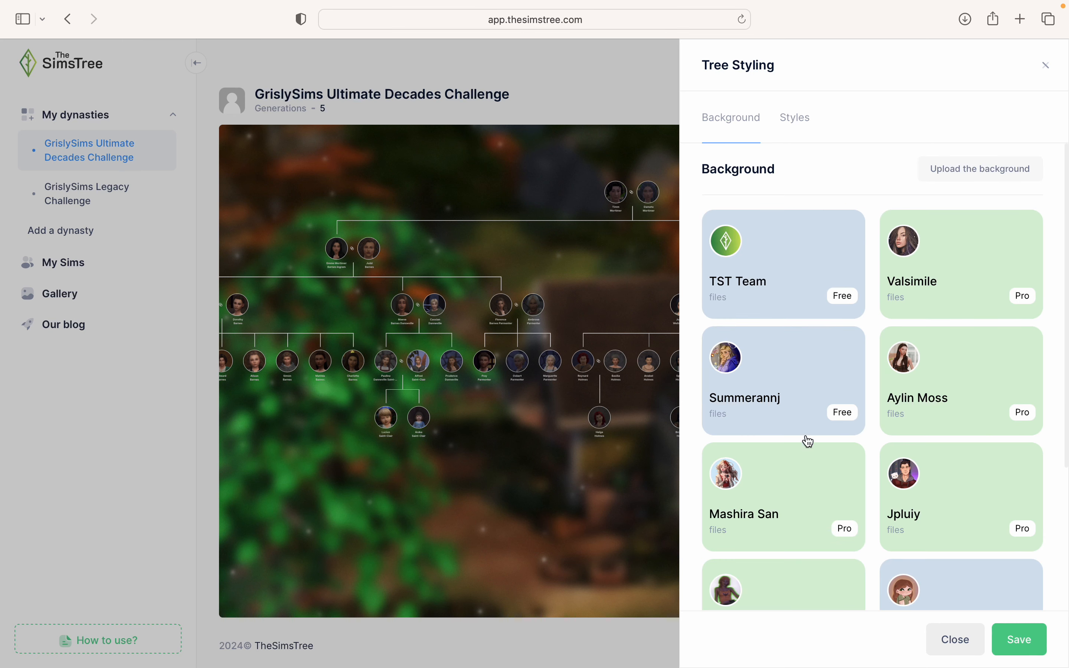
pyautogui.scroll(-3, 807, 442)
pyautogui.click(809, 441)
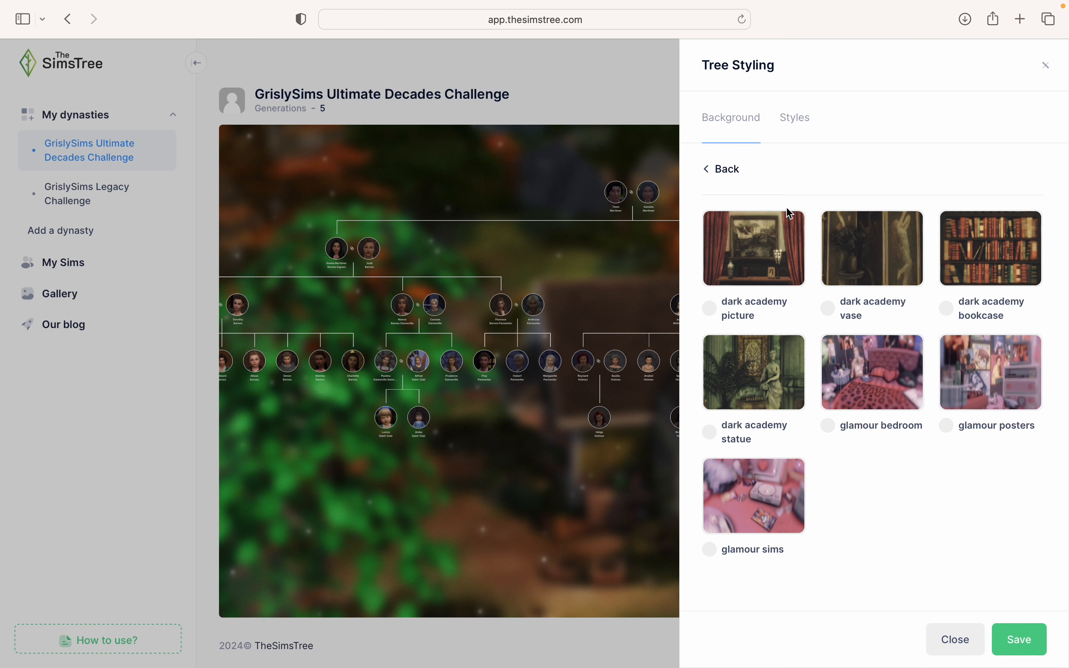
pyautogui.click(717, 167)
pyautogui.scroll(-4, 826, 555)
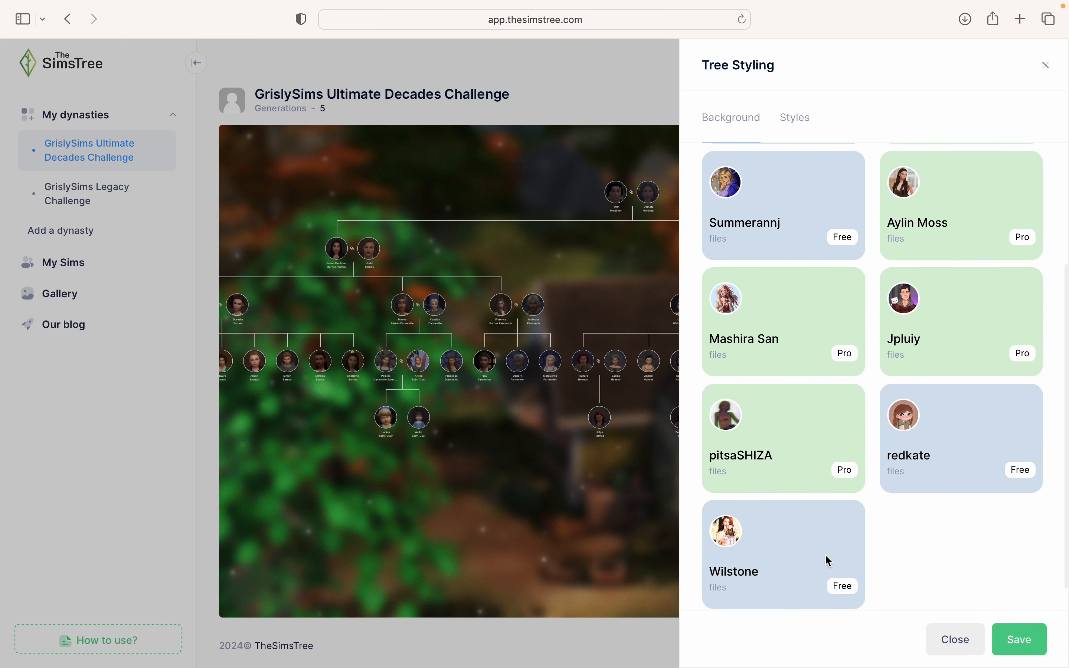
pyautogui.click(939, 469)
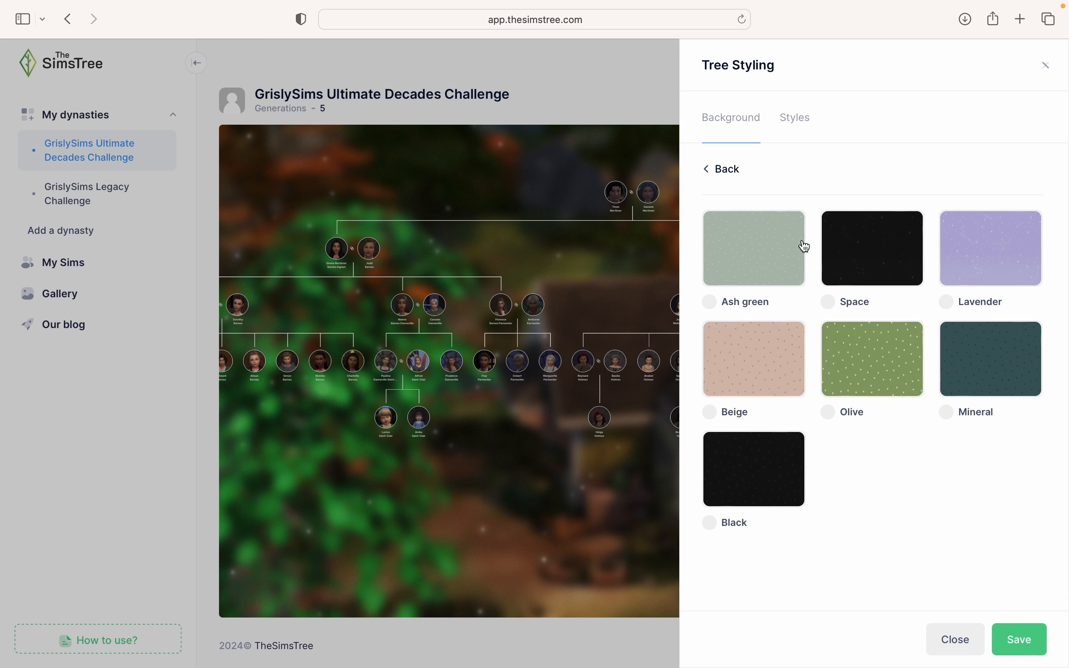
# - Keep browsing creator sets, then select and save the Deep sea blue background
pyautogui.click(710, 173)
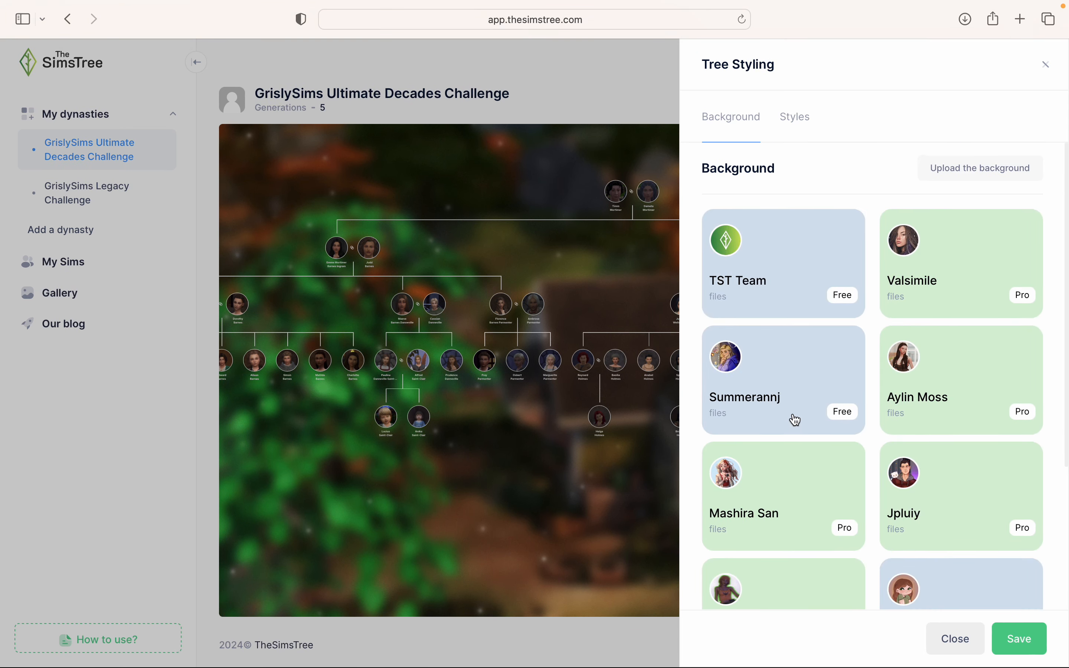
pyautogui.scroll(-5, 795, 424)
pyautogui.click(802, 529)
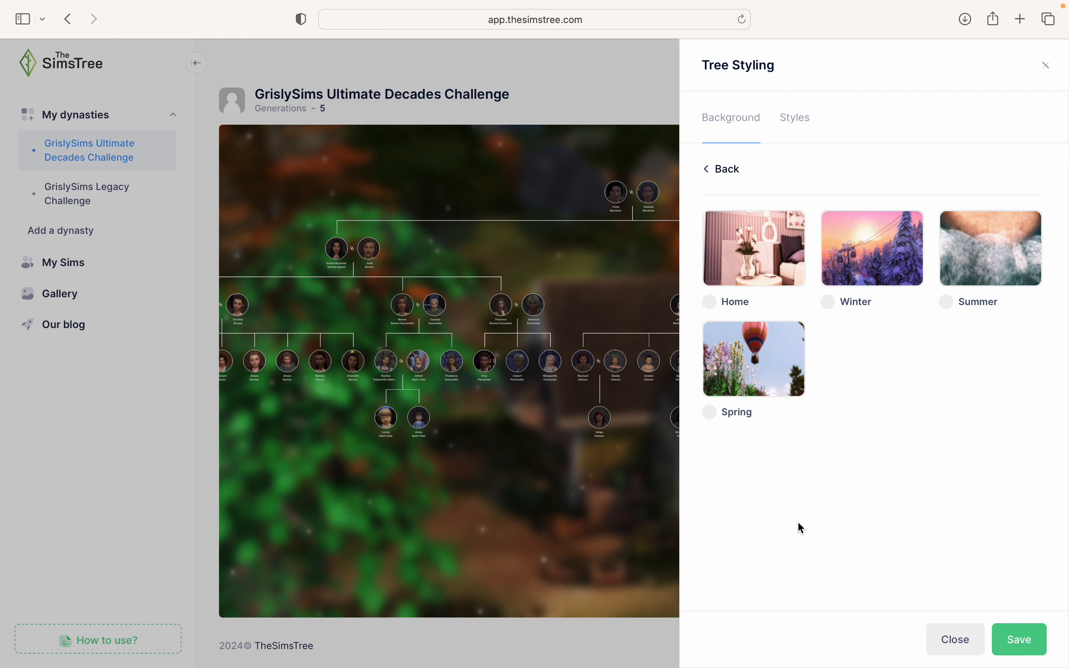
pyautogui.click(724, 170)
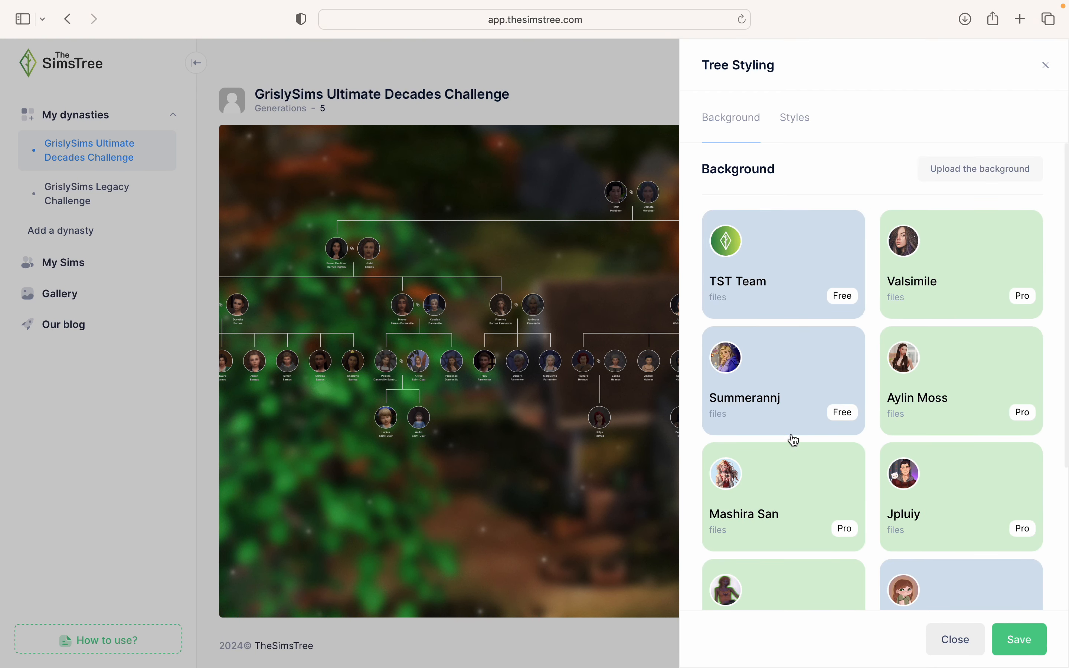
pyautogui.click(807, 403)
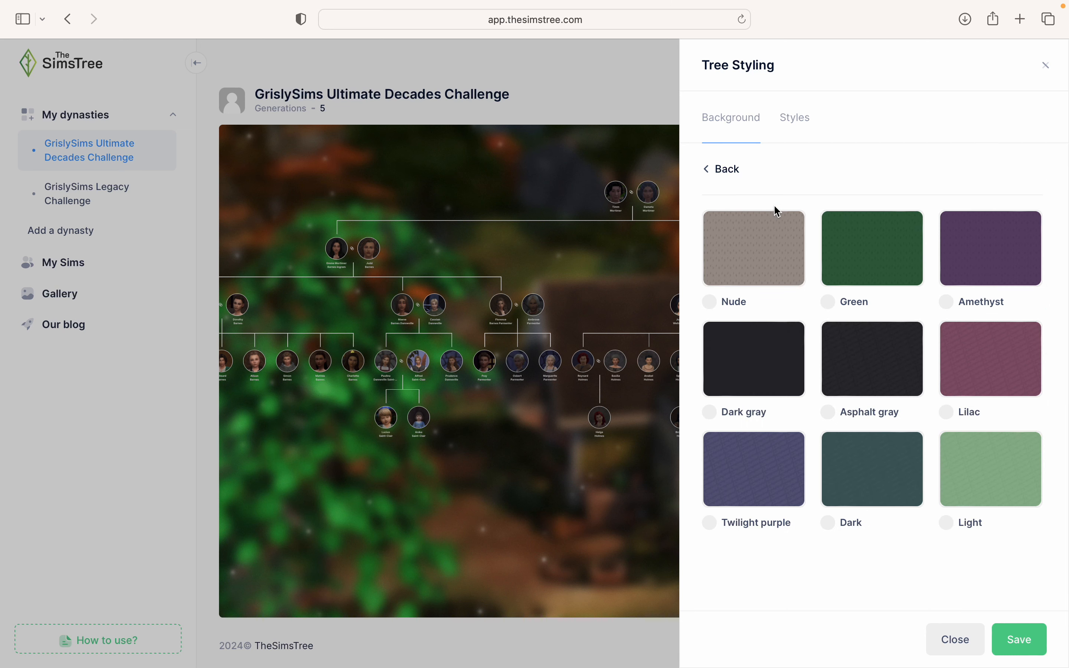
pyautogui.click(718, 178)
pyautogui.click(985, 373)
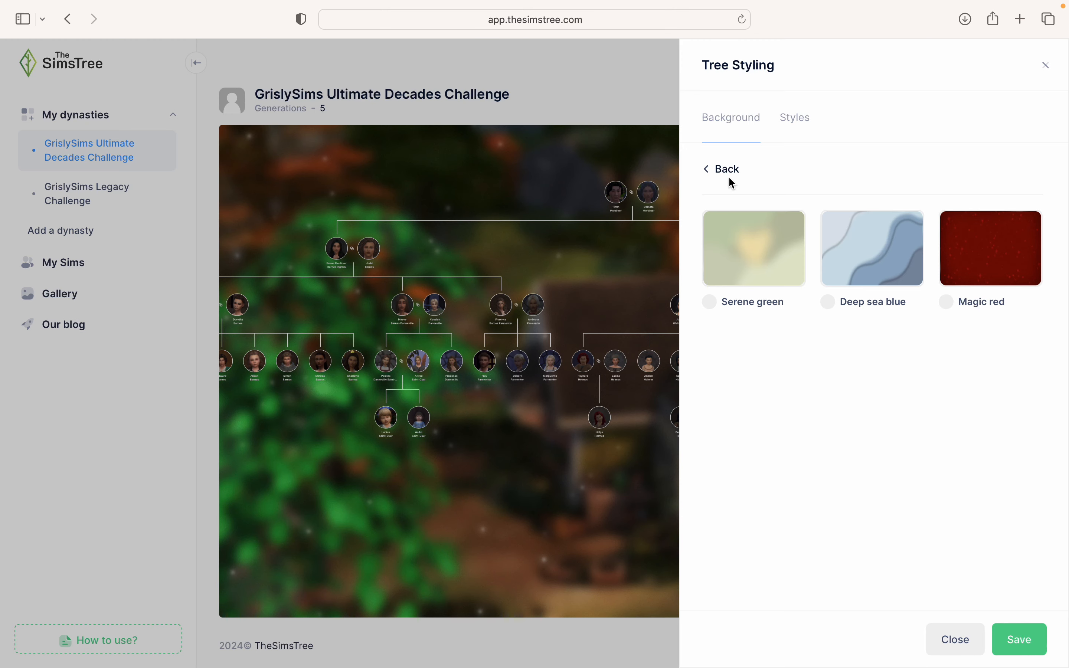
pyautogui.click(903, 262)
pyautogui.click(1036, 636)
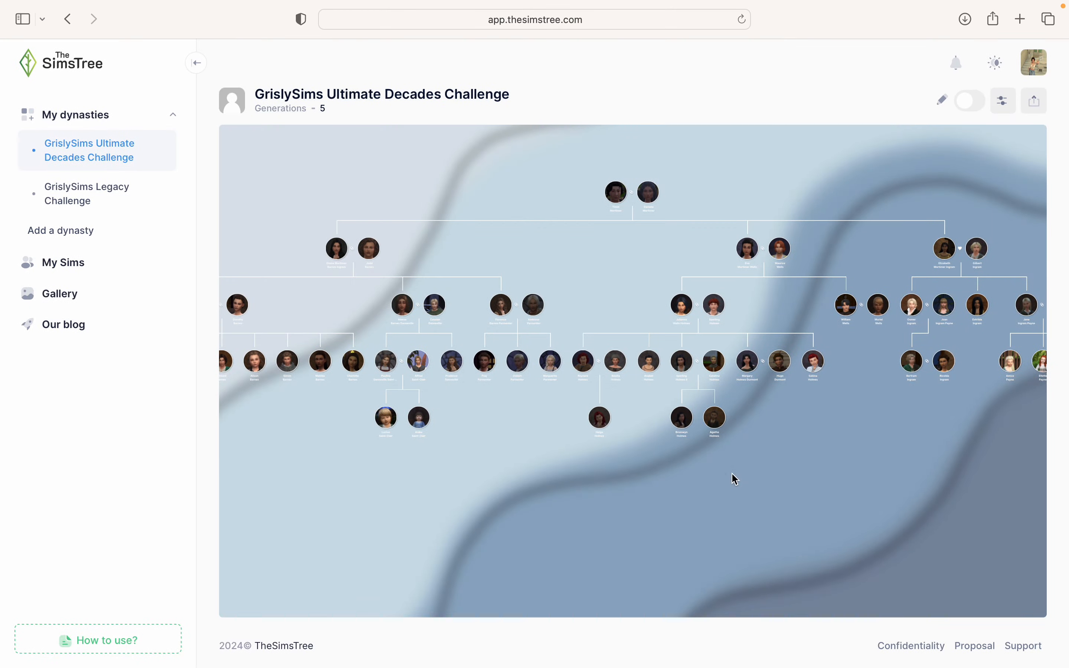
# - Apply and save the First snow background from a creator's scenic set
pyautogui.moveTo(711, 506); pyautogui.dragTo(725, 490)
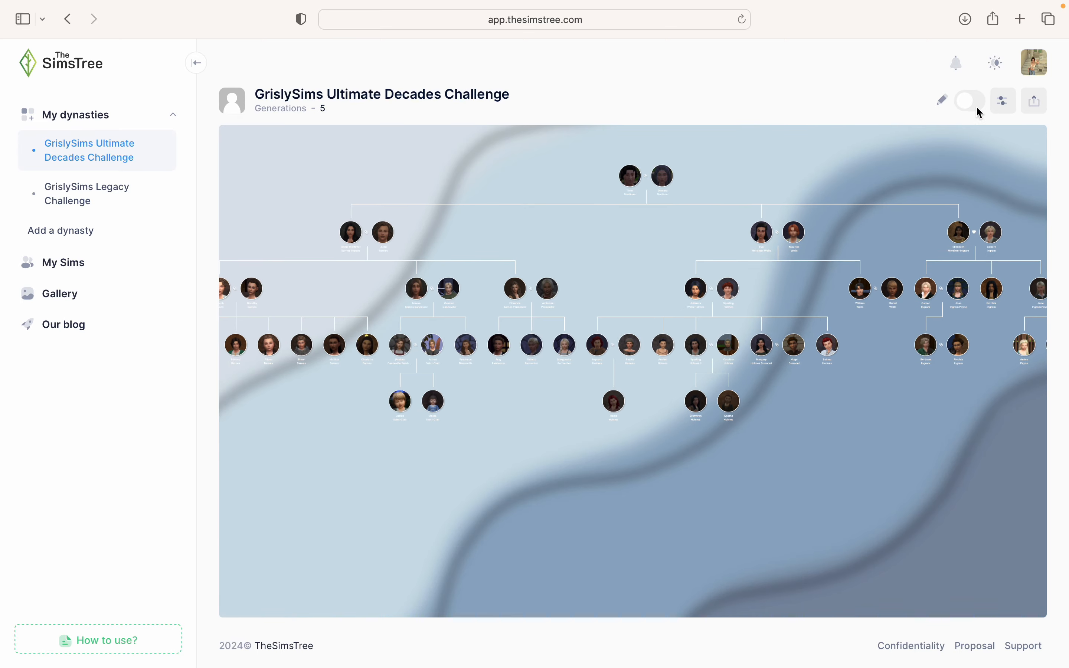
pyautogui.click(1004, 101)
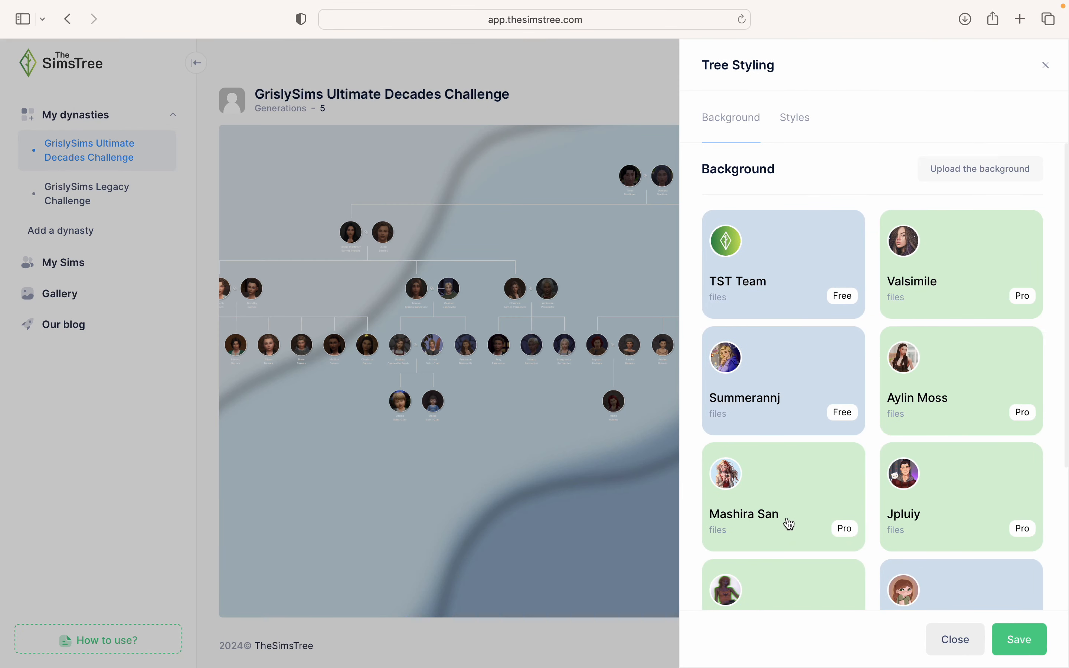
pyautogui.click(791, 524)
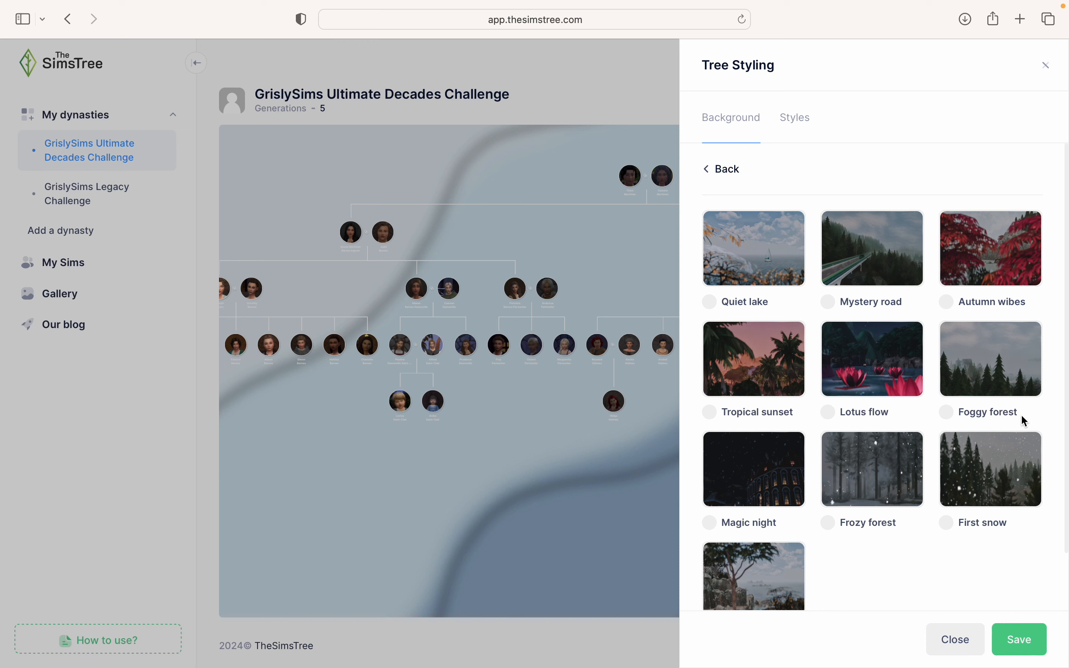
pyautogui.click(995, 497)
pyautogui.scroll(-2, 1012, 531)
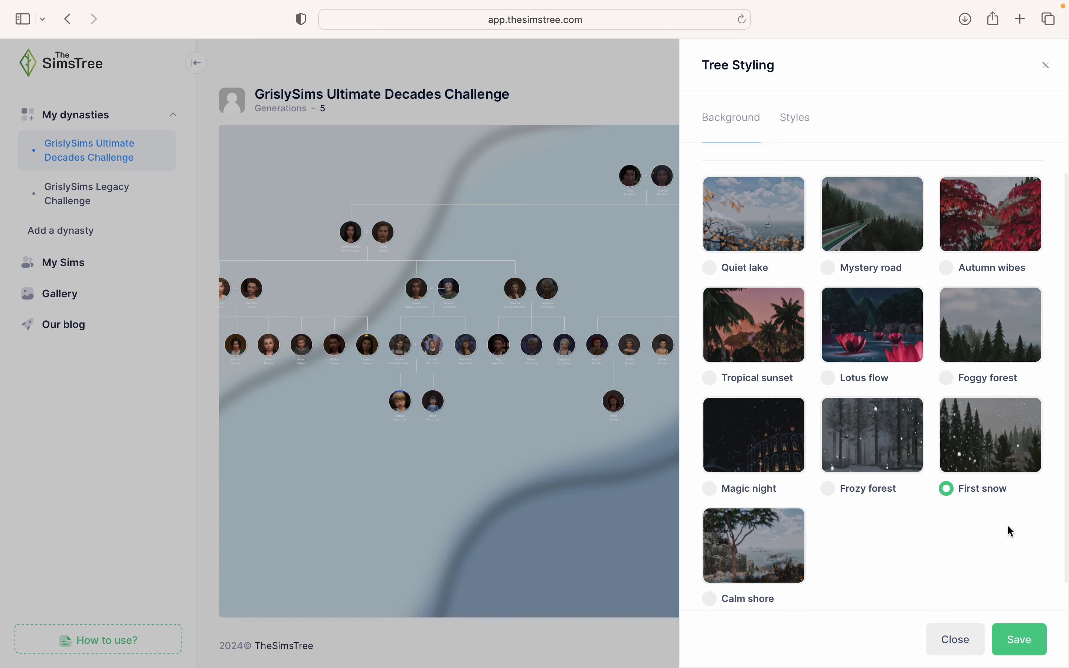
pyautogui.click(1021, 637)
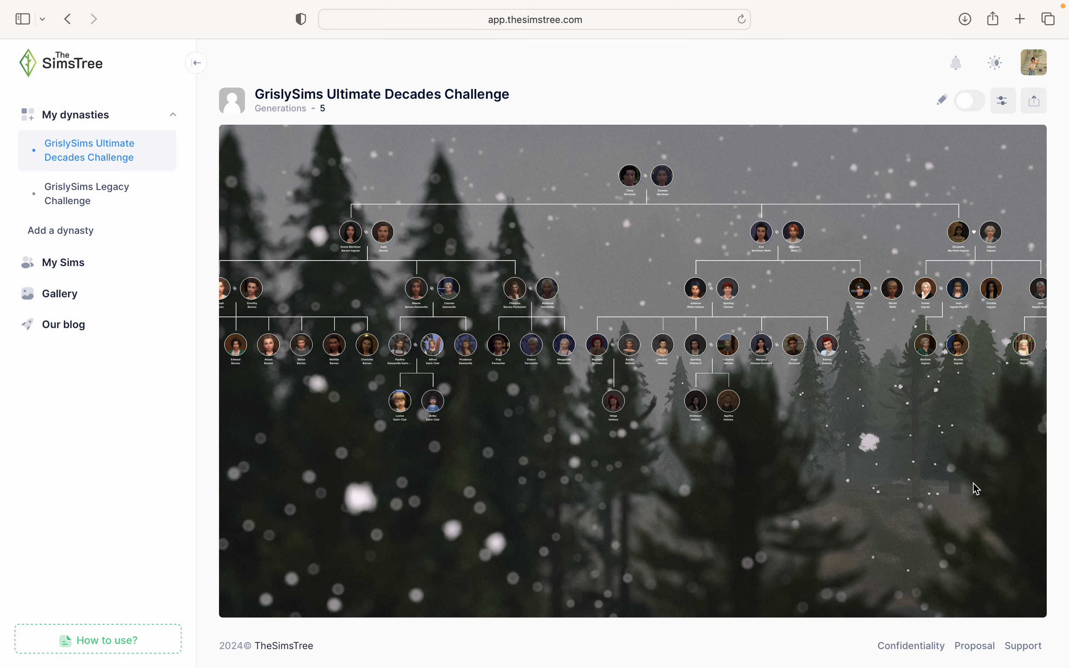
# - Pan and zoom the tree to show the upper generations, then reopen Tree Styling
pyautogui.moveTo(840, 479); pyautogui.dragTo(709, 538)
pyautogui.scroll(3, 709, 538)
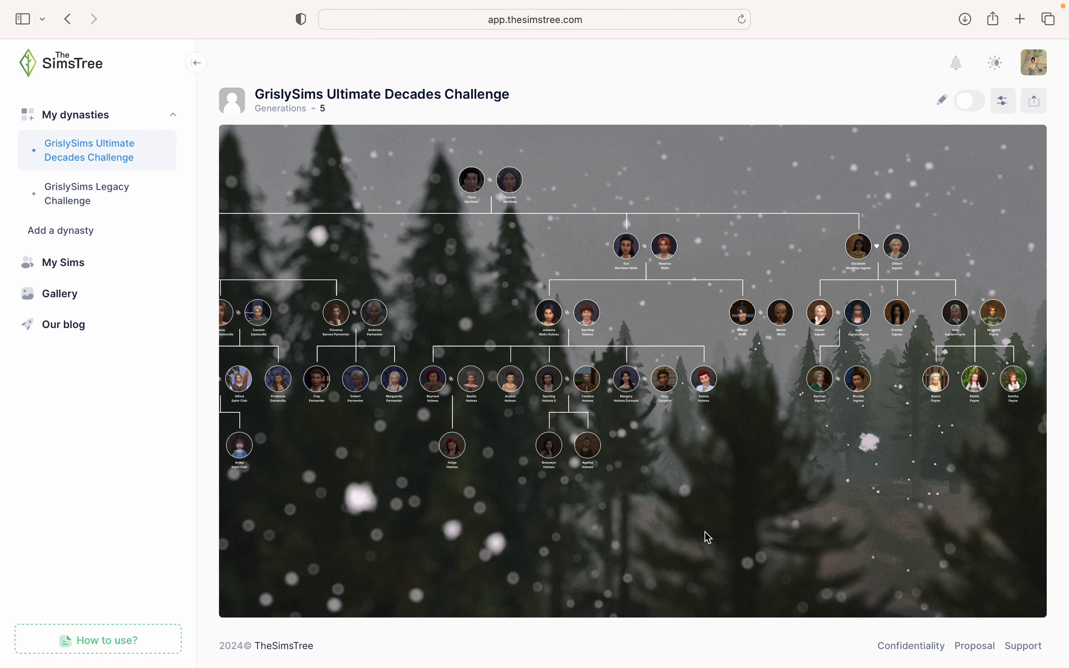
pyautogui.scroll(5, 709, 538)
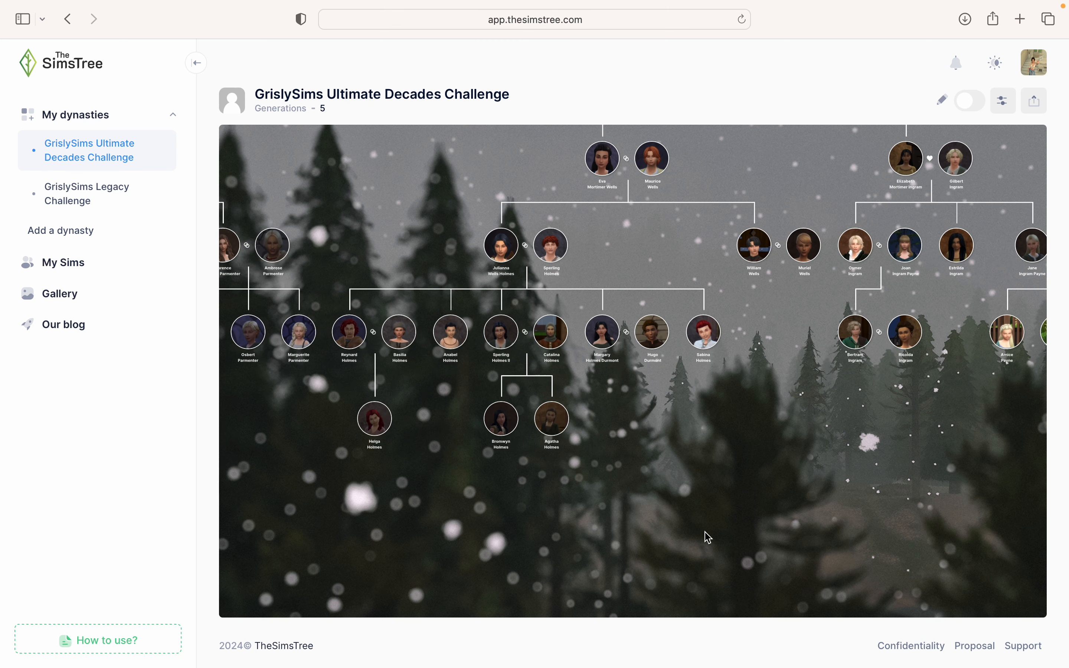
pyautogui.moveTo(686, 522); pyautogui.dragTo(621, 573)
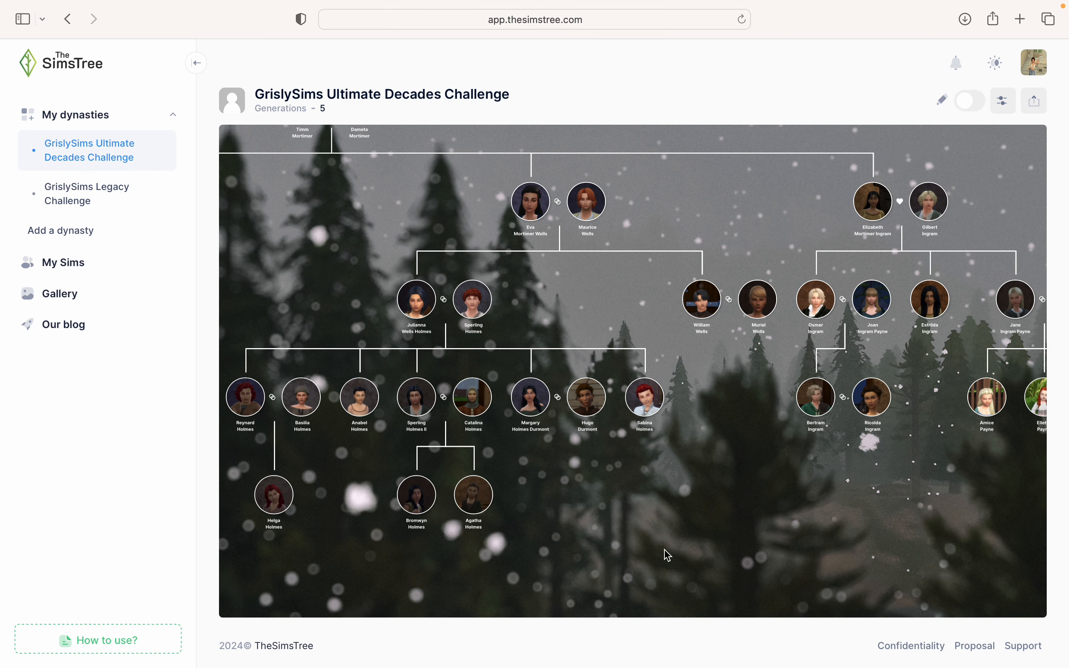
pyautogui.click(996, 63)
pyautogui.click(1015, 112)
pyautogui.click(1003, 106)
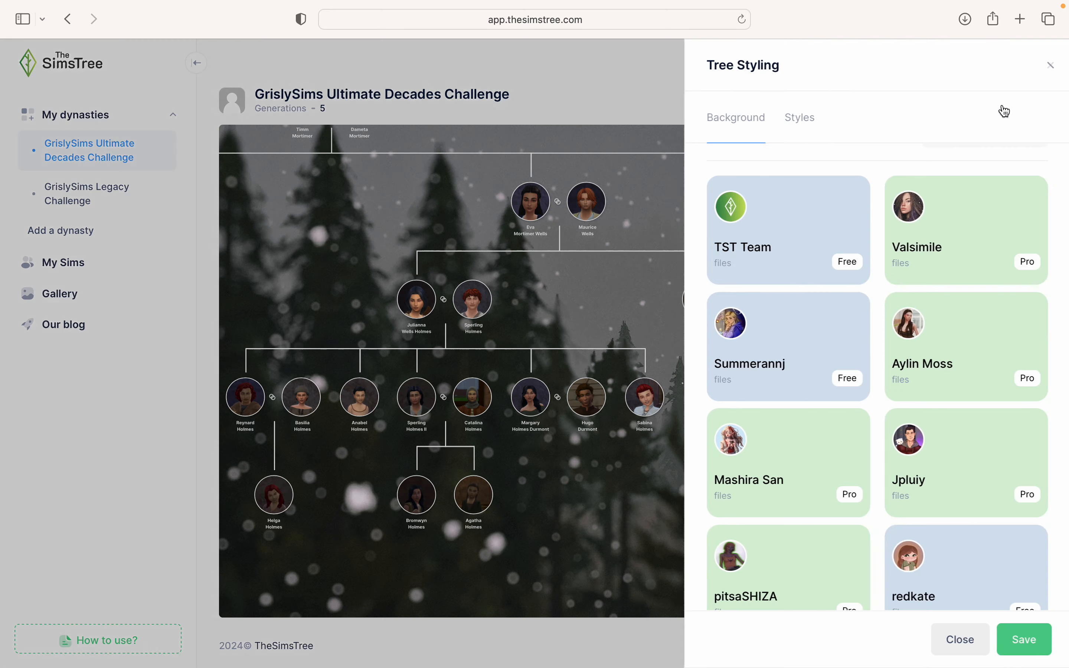
pyautogui.click(795, 119)
pyautogui.scroll(2, 800, 287)
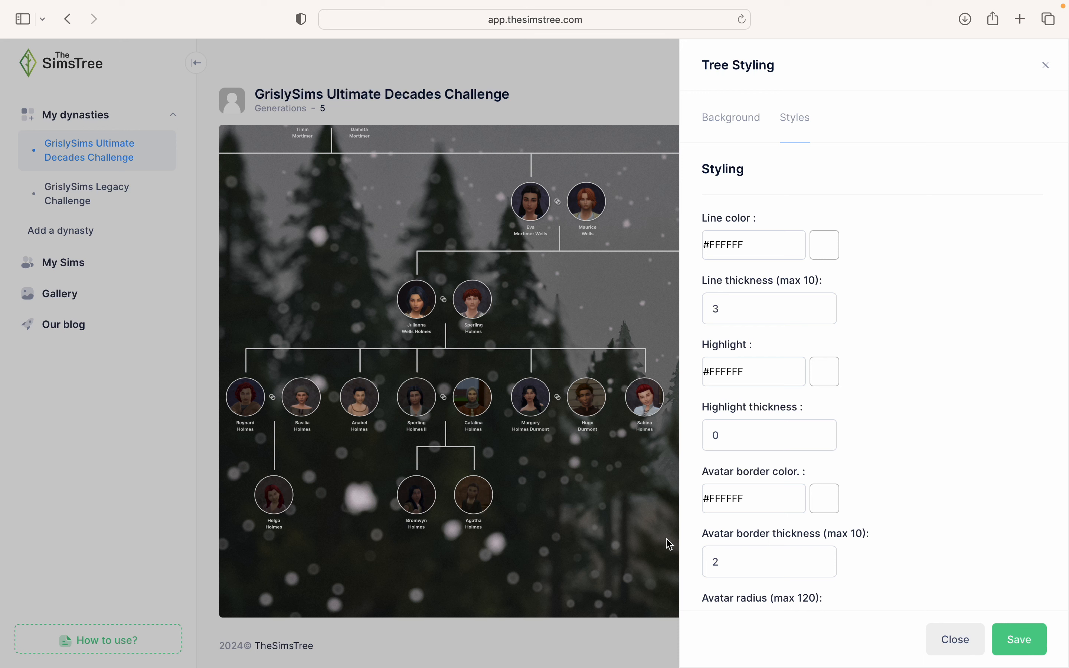
pyautogui.click(776, 305)
pyautogui.click(1009, 638)
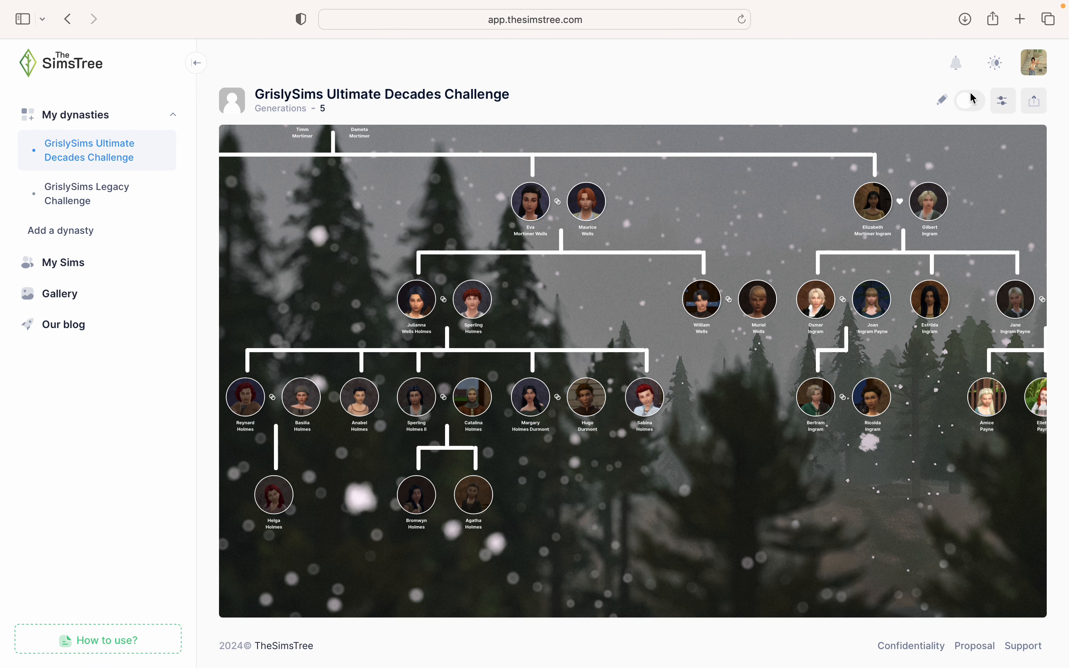
pyautogui.click(1003, 102)
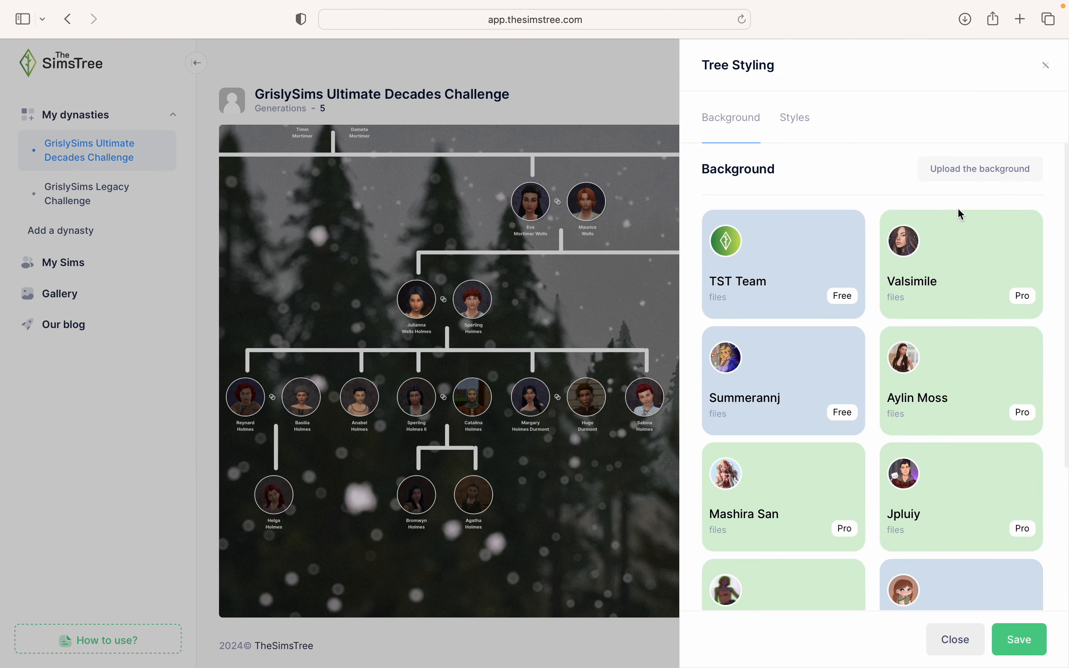
pyautogui.click(789, 120)
pyautogui.click(774, 300)
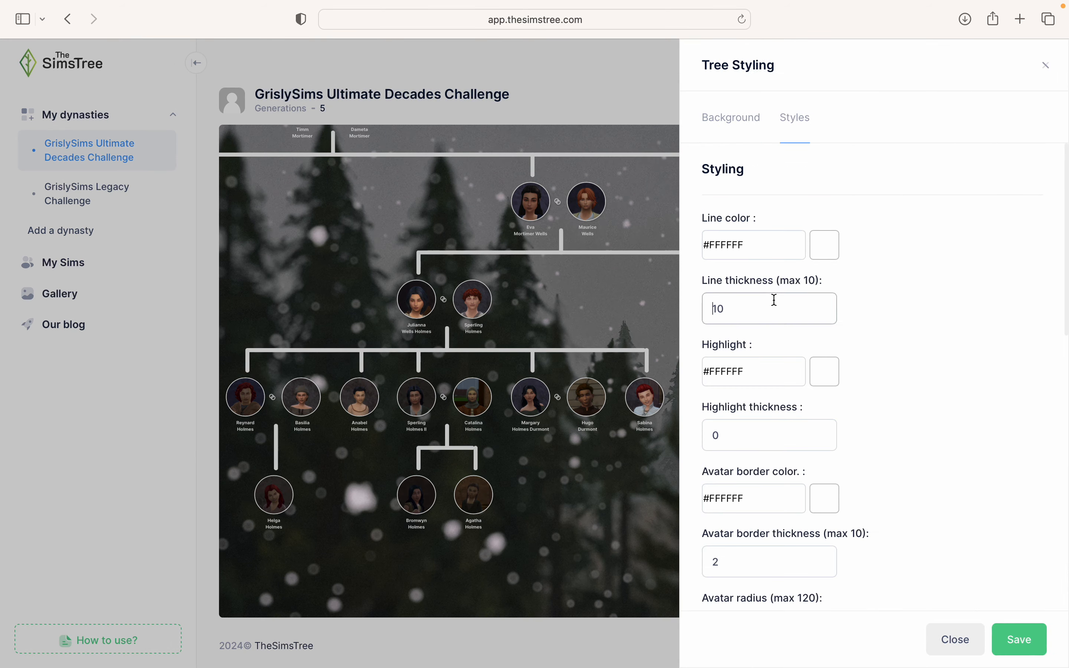
pyautogui.press('BackSpace')
pyautogui.press('BackSpace')
pyautogui.write('4')
pyautogui.click(1019, 639)
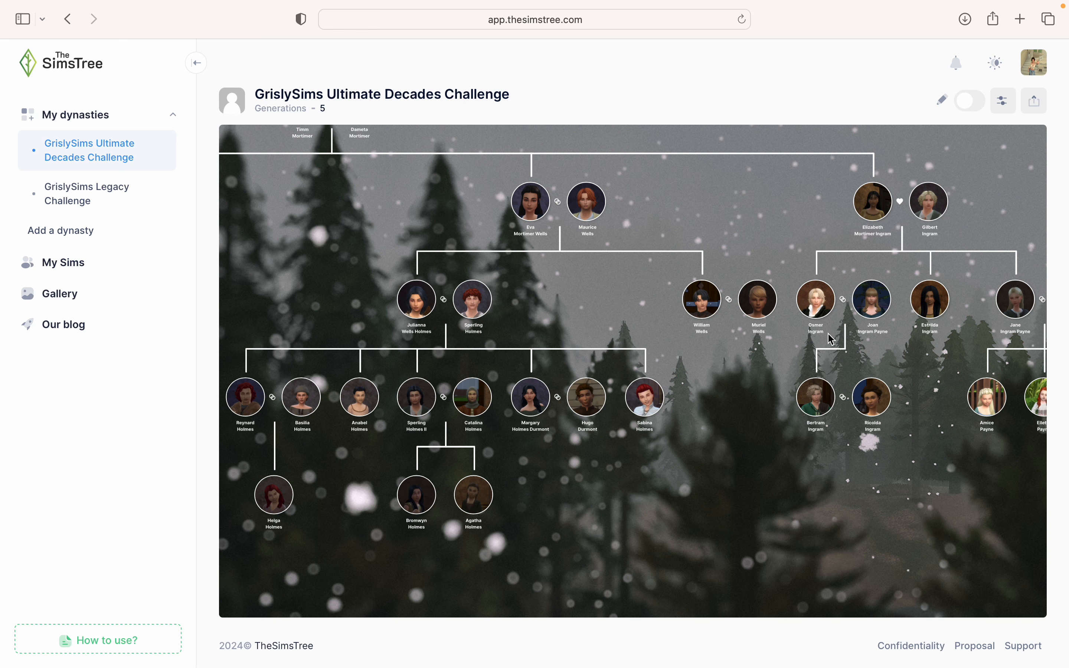
pyautogui.click(1004, 100)
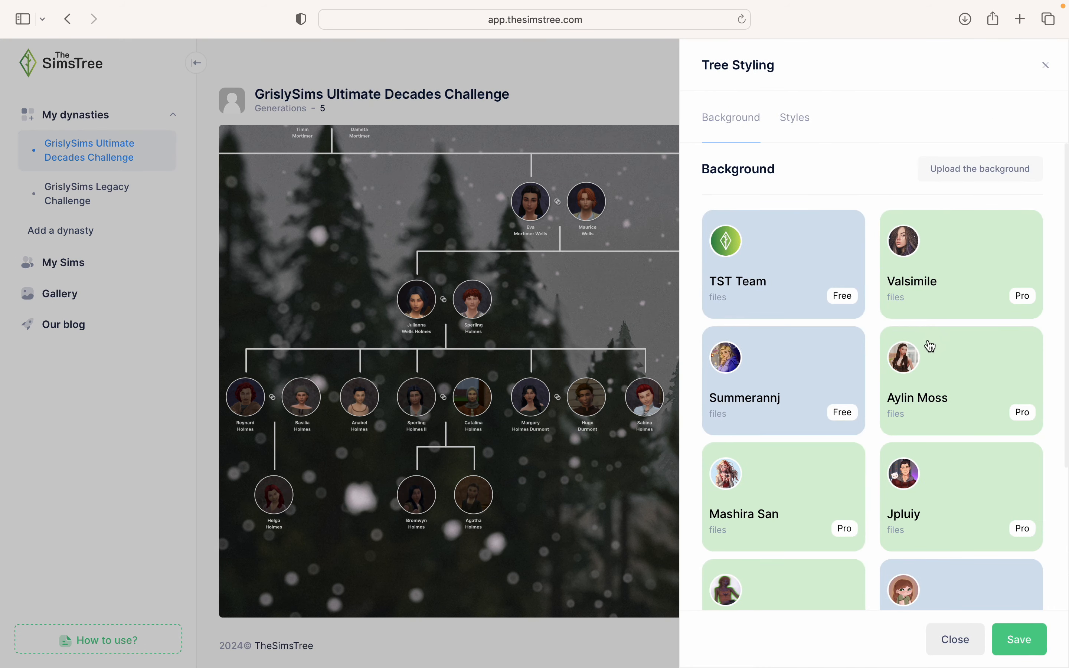
pyautogui.click(796, 117)
pyautogui.scroll(-3, 864, 354)
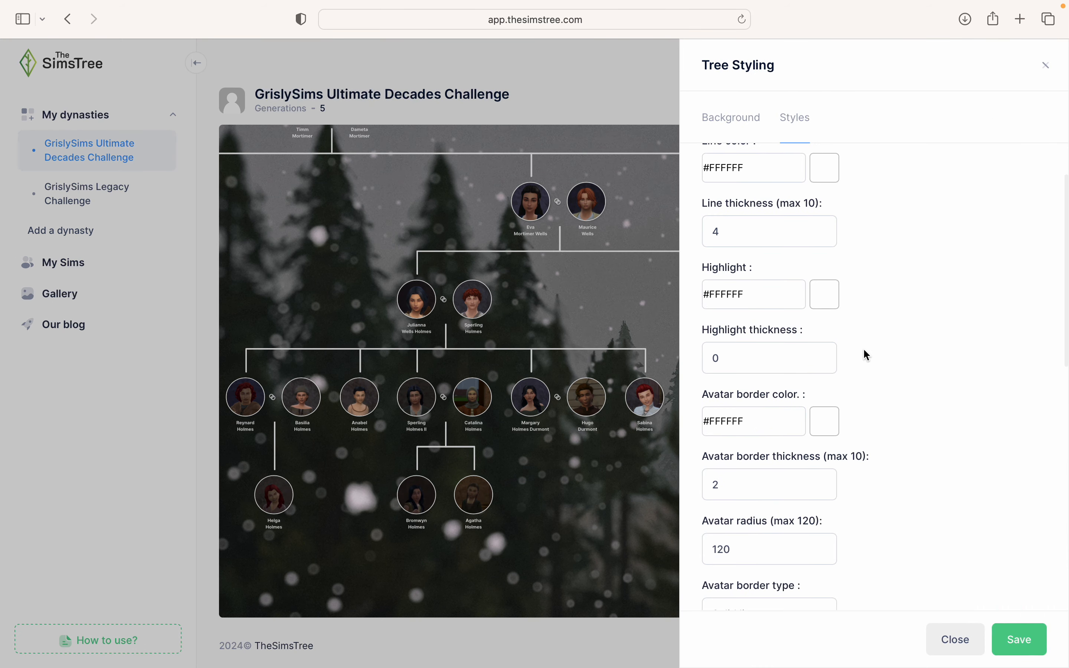
pyautogui.scroll(2, 863, 348)
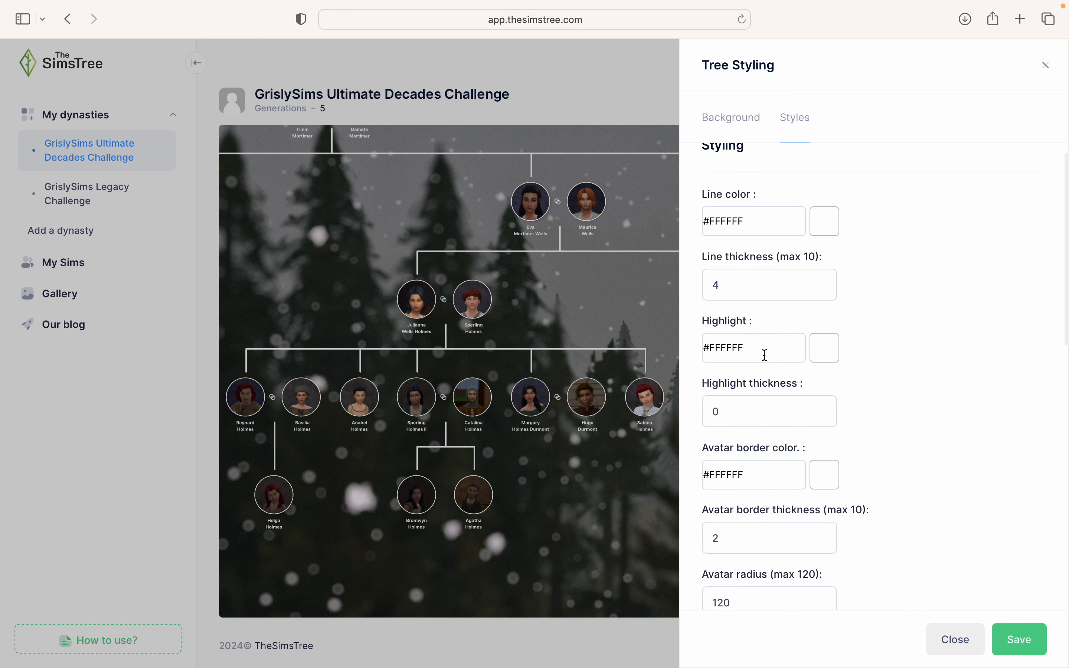
pyautogui.click(763, 402)
pyautogui.press('BackSpace')
pyautogui.write('10')
pyautogui.click(1041, 651)
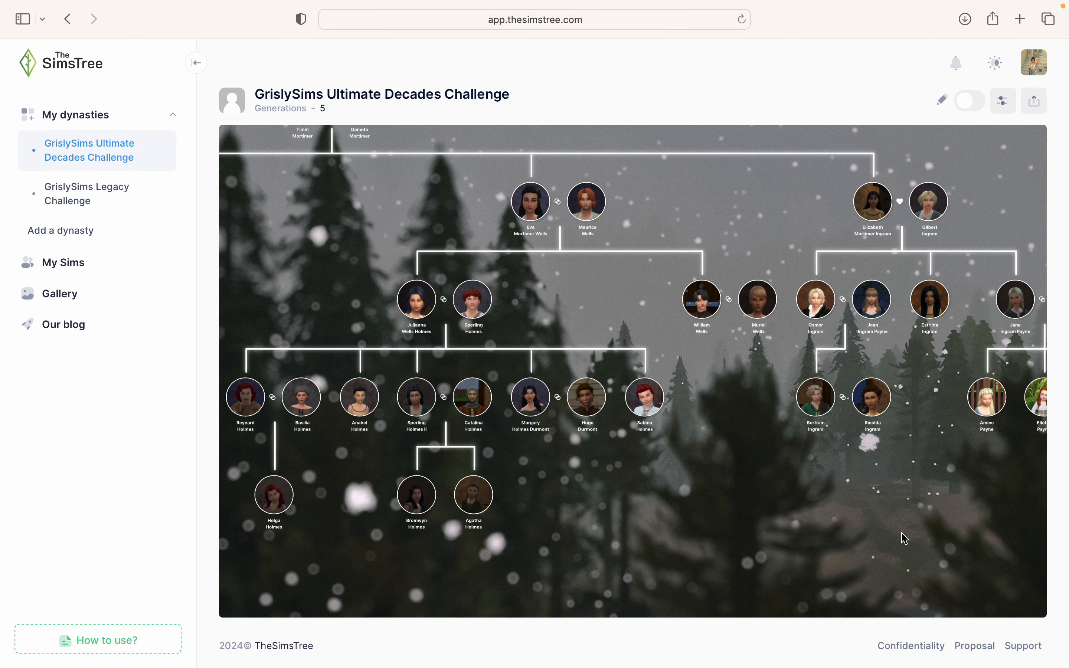
pyautogui.scroll(-2, 902, 536)
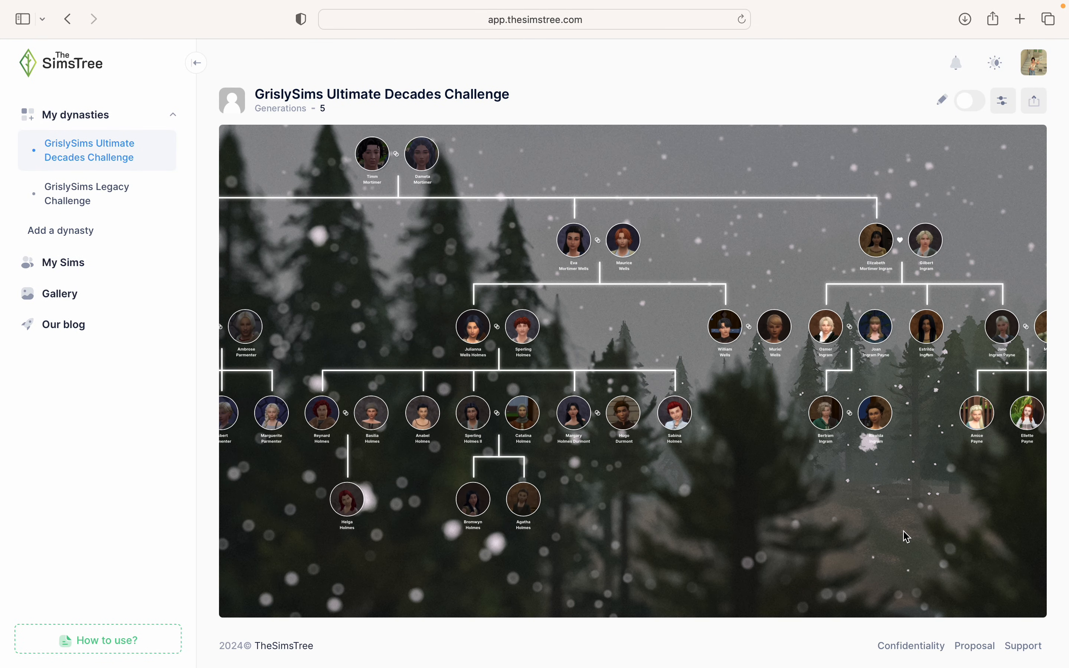
pyautogui.scroll(-1, 889, 555)
pyautogui.scroll(-1, 894, 558)
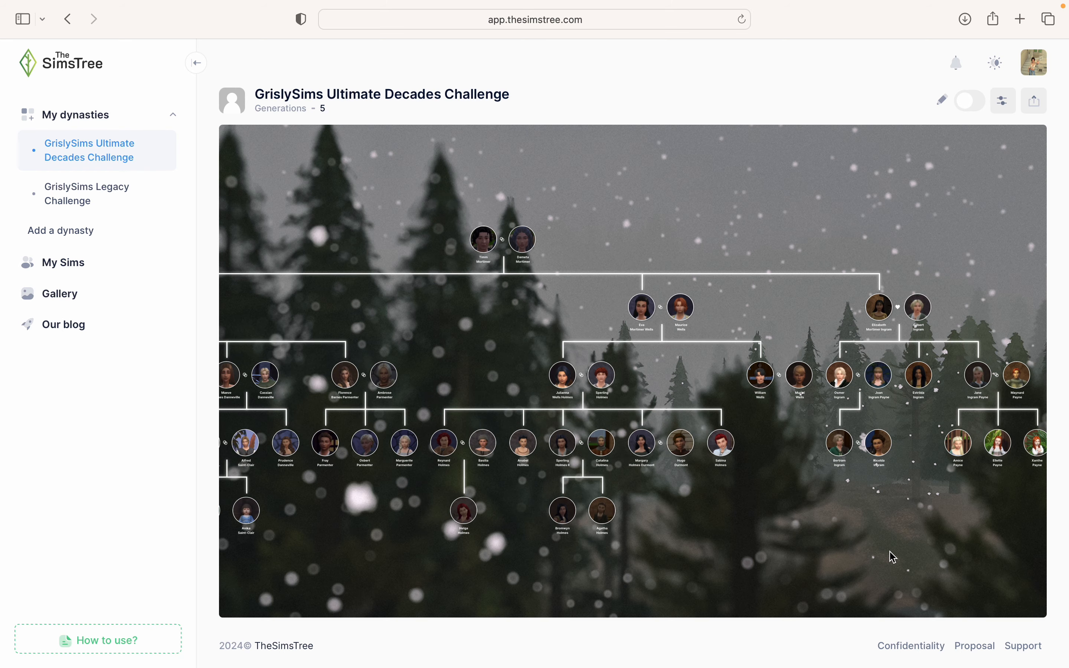
pyautogui.scroll(2, 894, 558)
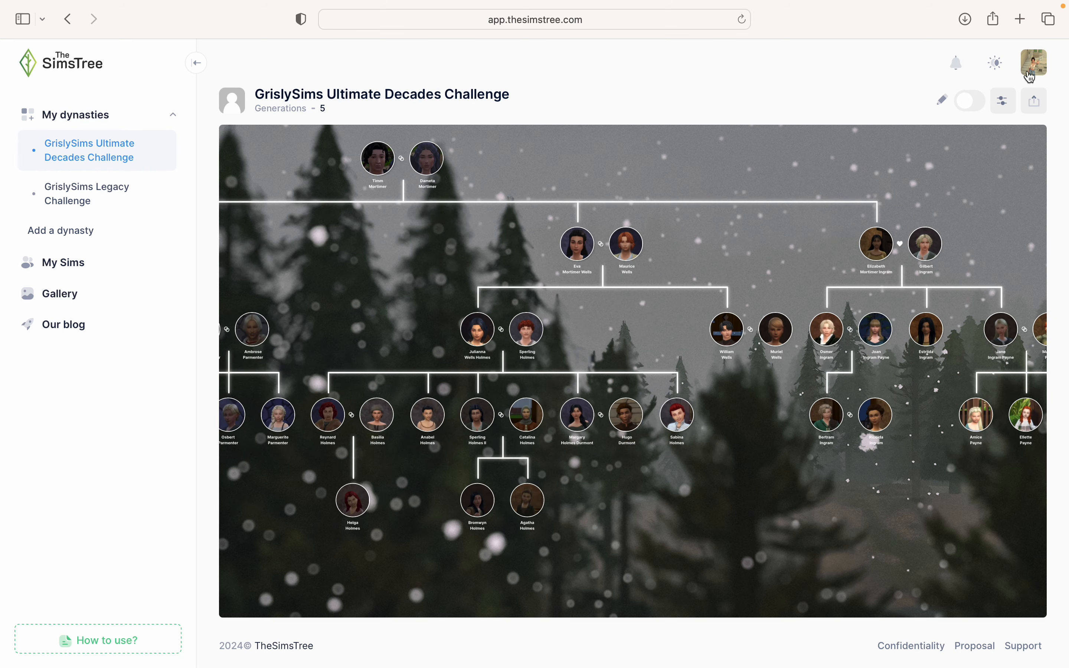
# - Change the highlight thickness from 10 to 5 and save the styling
pyautogui.click(1004, 101)
pyautogui.click(796, 119)
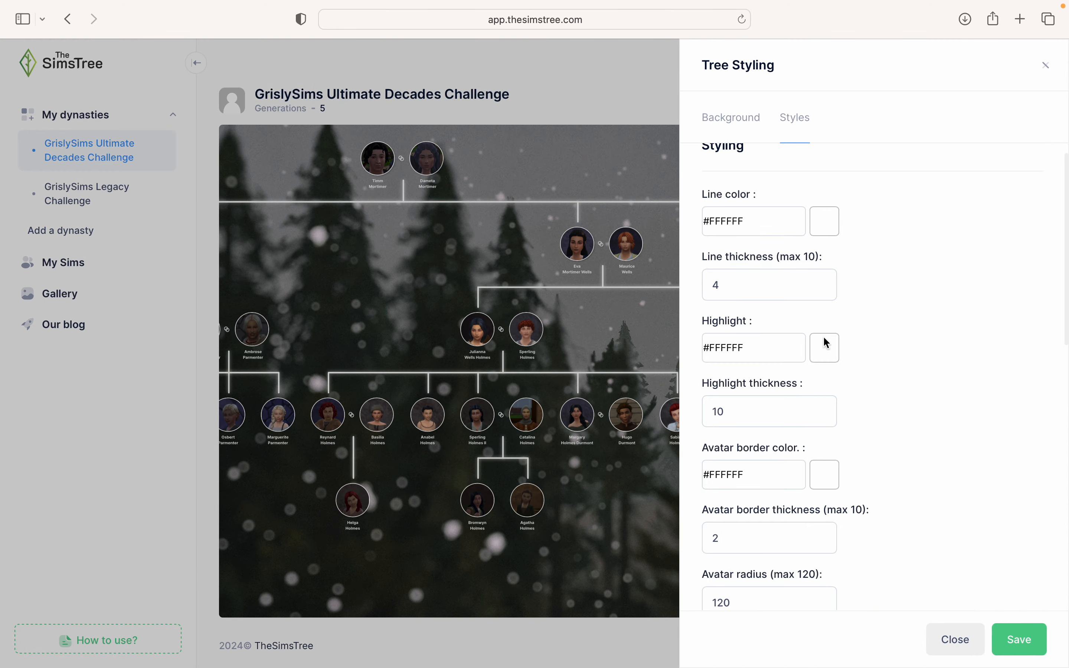
pyautogui.click(748, 400)
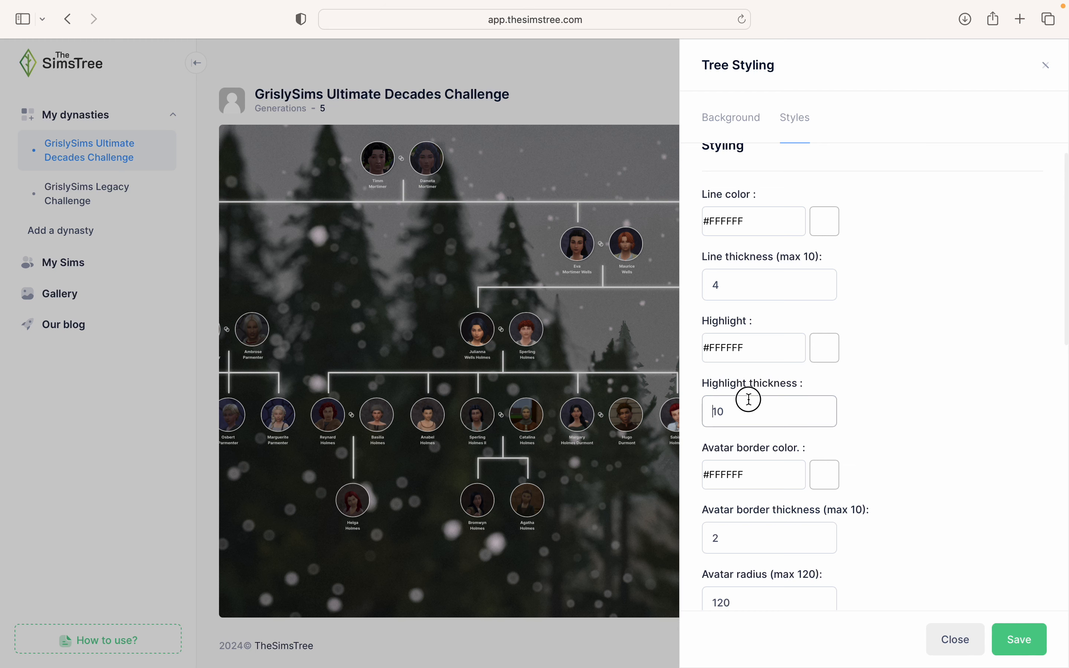
pyautogui.moveTo(735, 411); pyautogui.dragTo(688, 420)
pyautogui.write('5')
pyautogui.click(1020, 650)
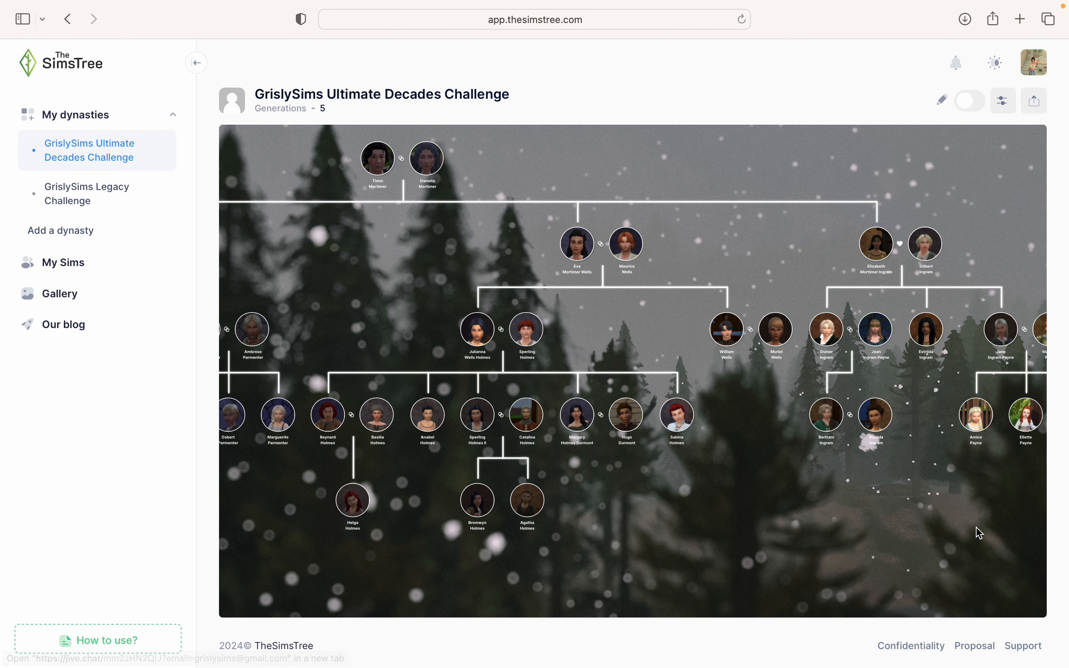
# - Set the avatar border type to Dotted line
pyautogui.click(1003, 100)
pyautogui.scroll(-1, 883, 332)
pyautogui.click(800, 135)
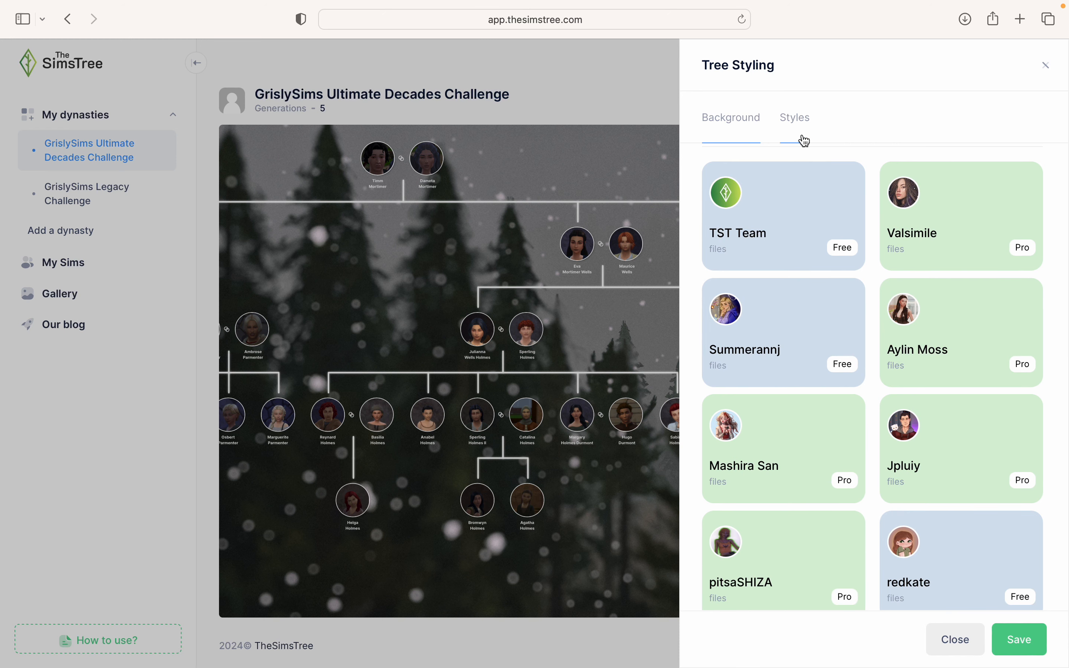
pyautogui.scroll(-5, 841, 330)
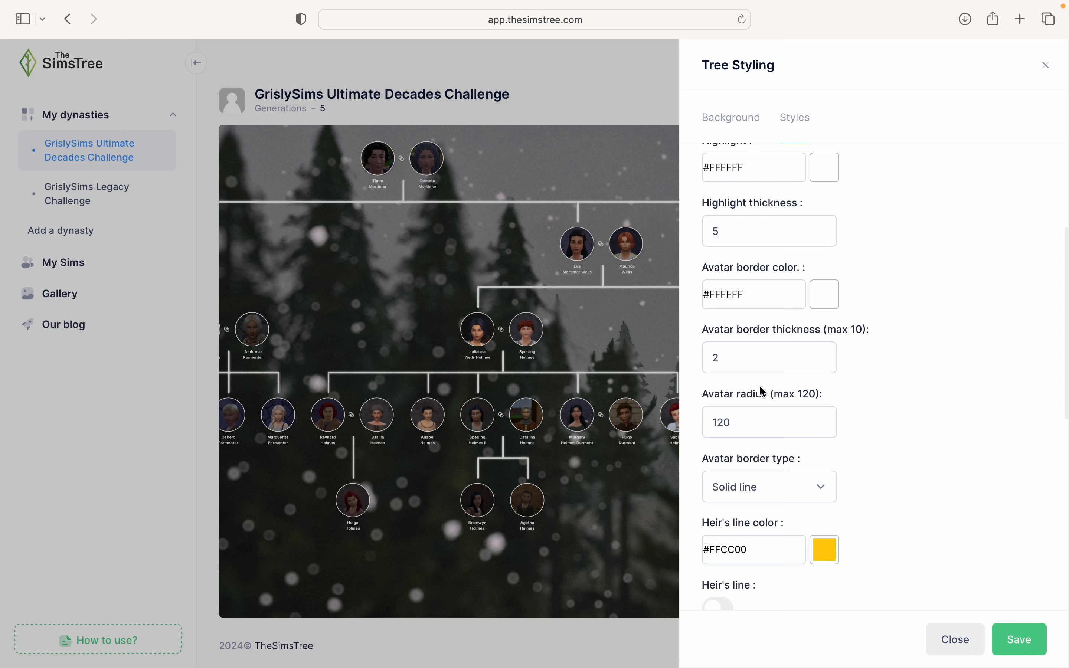
pyautogui.scroll(-7, 763, 392)
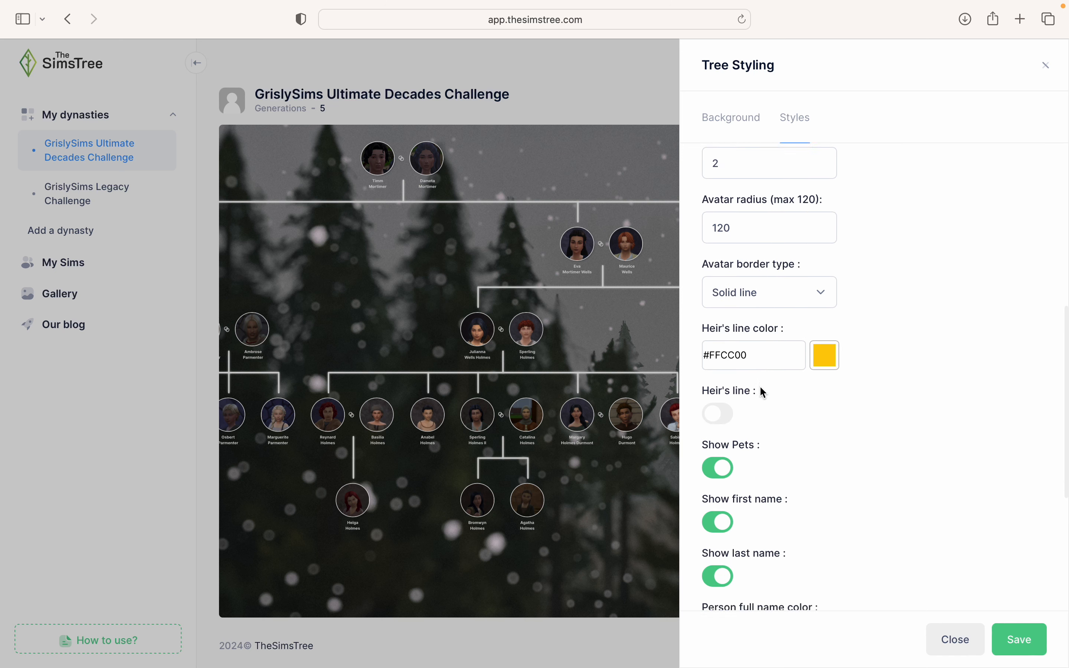
pyautogui.click(785, 276)
pyautogui.click(785, 275)
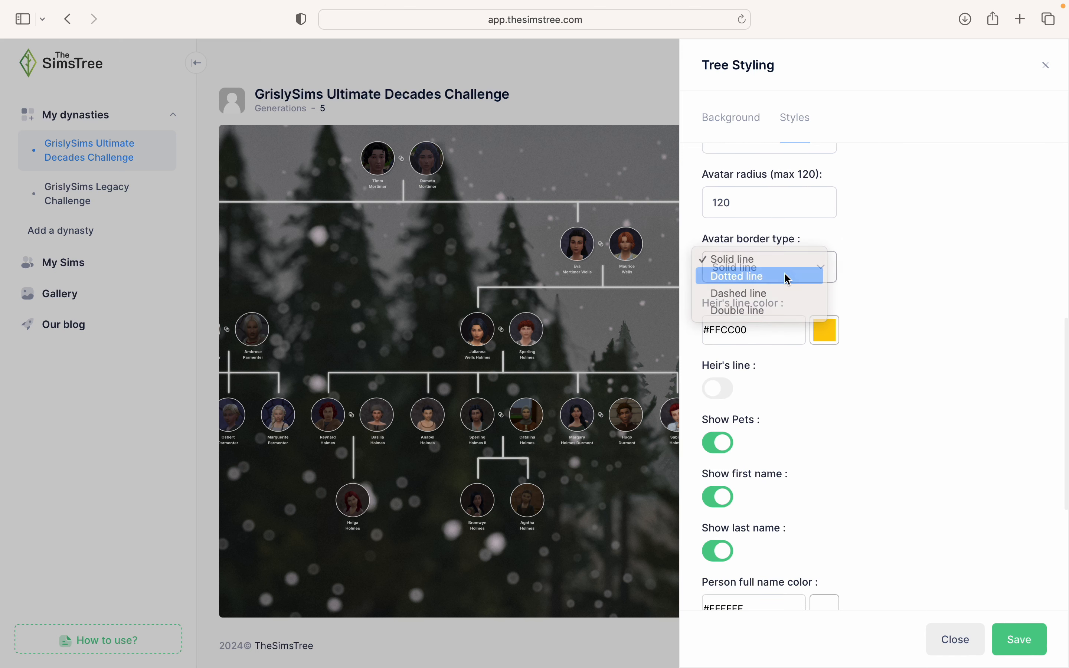
# - Make the heir's line colour dark green #1F4D12FF and save the styling
pyautogui.click(830, 333)
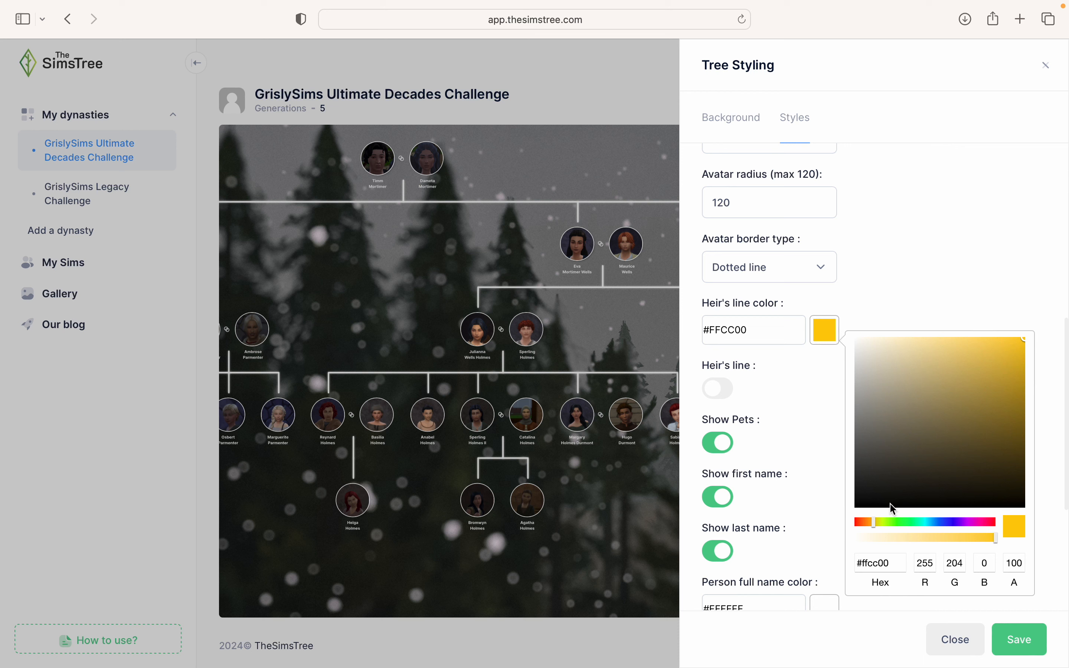
pyautogui.moveTo(874, 523); pyautogui.dragTo(898, 528)
pyautogui.click(978, 479)
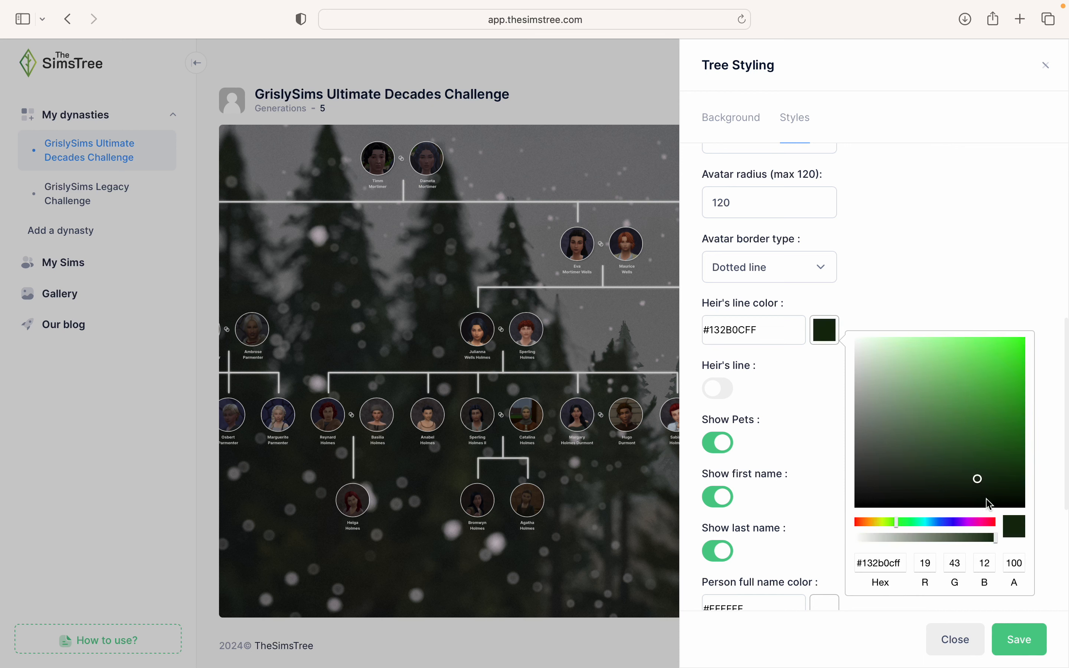
pyautogui.moveTo(985, 471)
pyautogui.mouseDown()
pyautogui.moveTo(958, 447)
pyautogui.moveTo(1017, 483)
pyautogui.moveTo(985, 483)
pyautogui.moveTo(1009, 457)
pyautogui.moveTo(987, 458)
pyautogui.mouseUp()
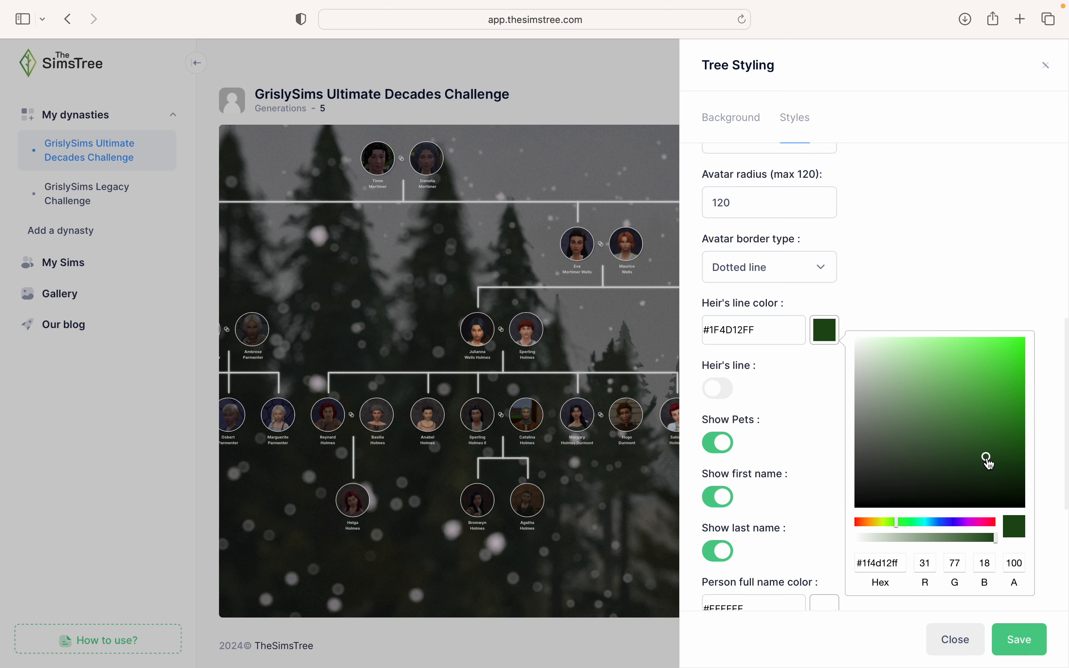
pyautogui.click(1024, 652)
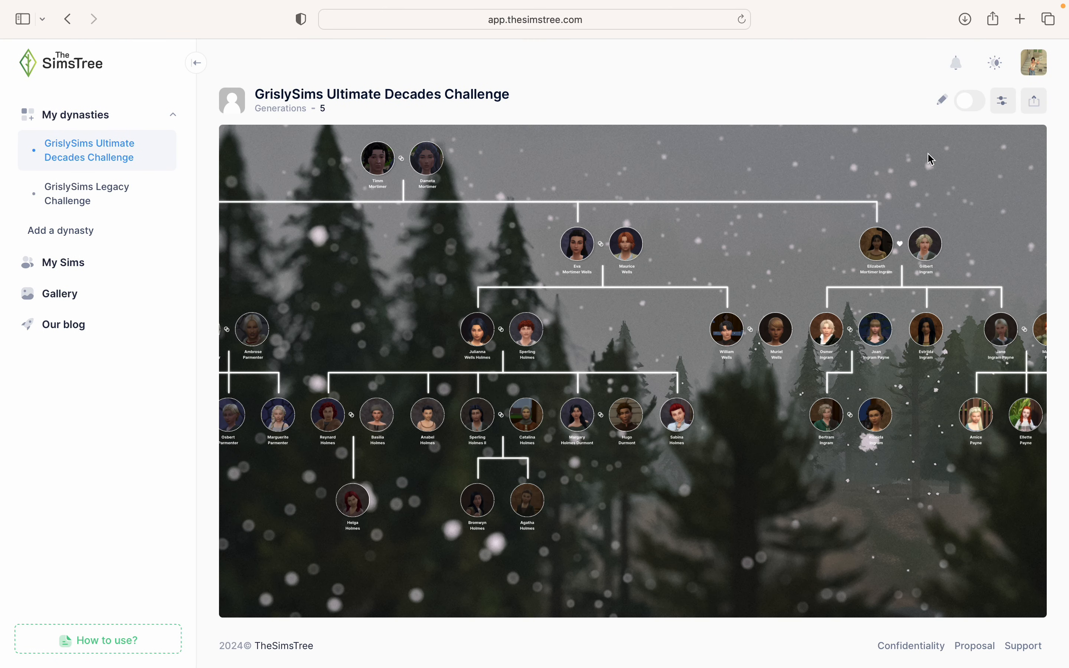
# - Switch on Heir's line and Show Alive/Dead status of Person, then save the styling
pyautogui.click(1005, 102)
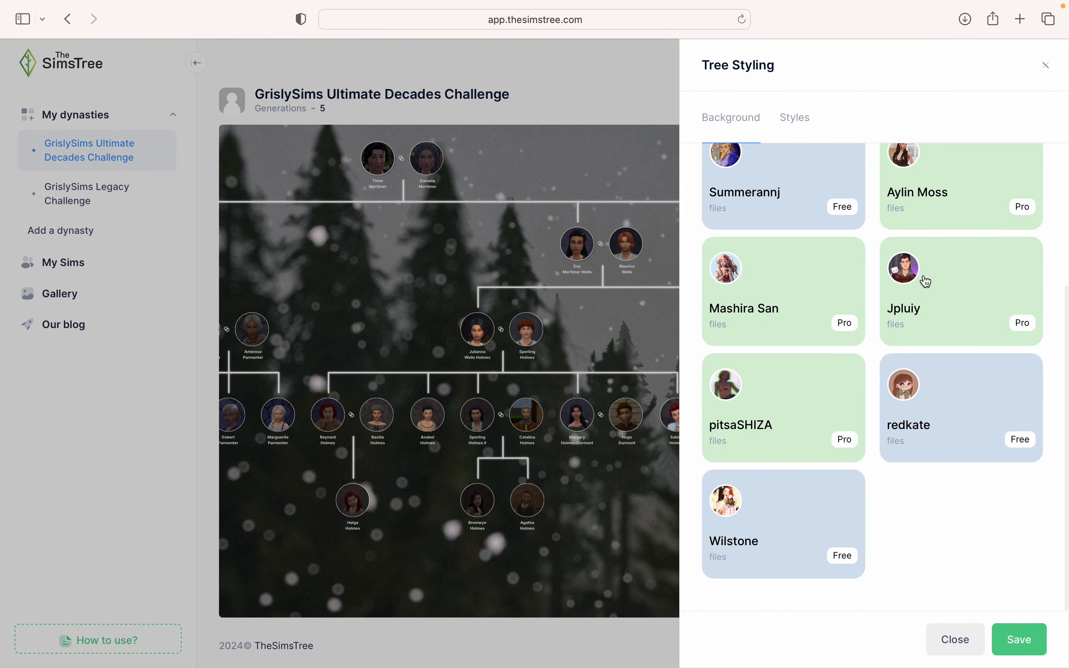
pyautogui.click(796, 118)
pyautogui.scroll(-6, 851, 391)
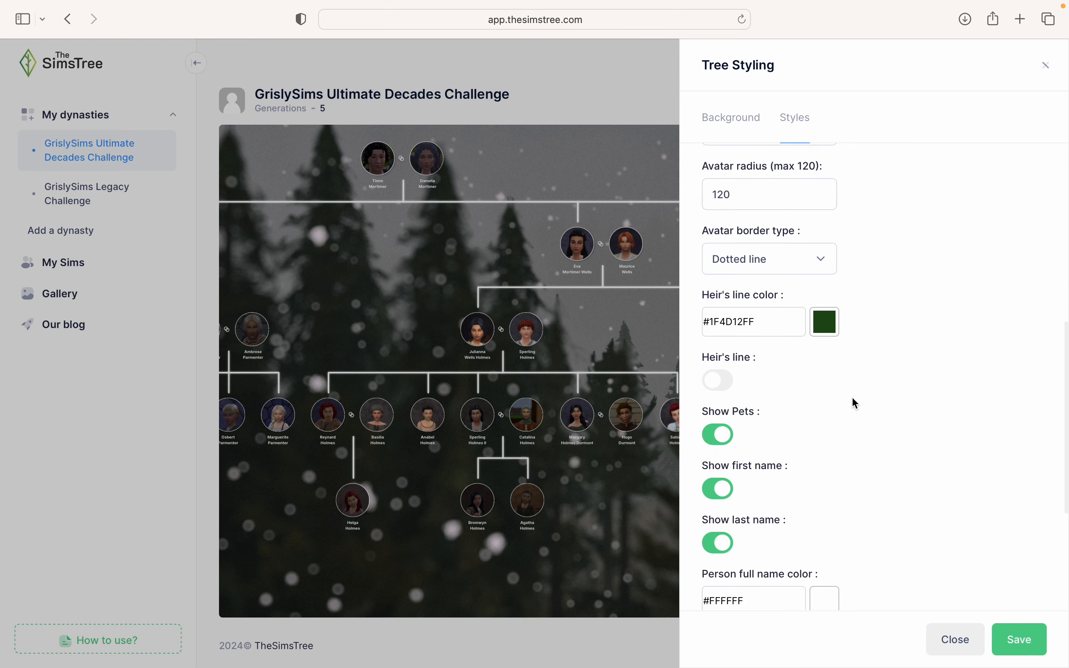
pyautogui.click(721, 328)
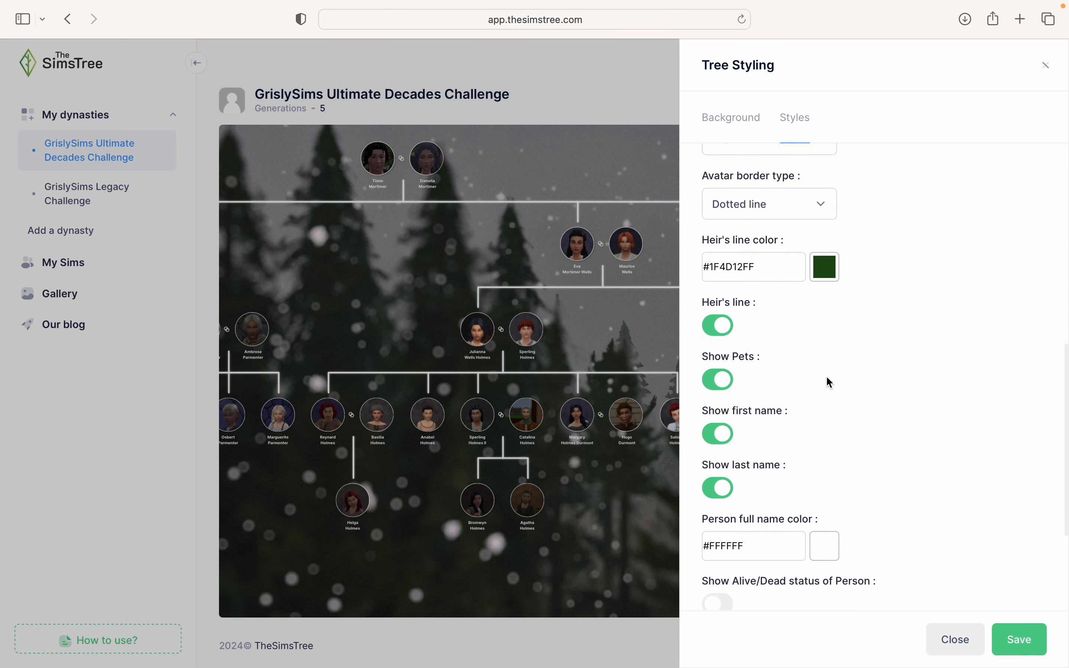
pyautogui.scroll(-5, 716, 503)
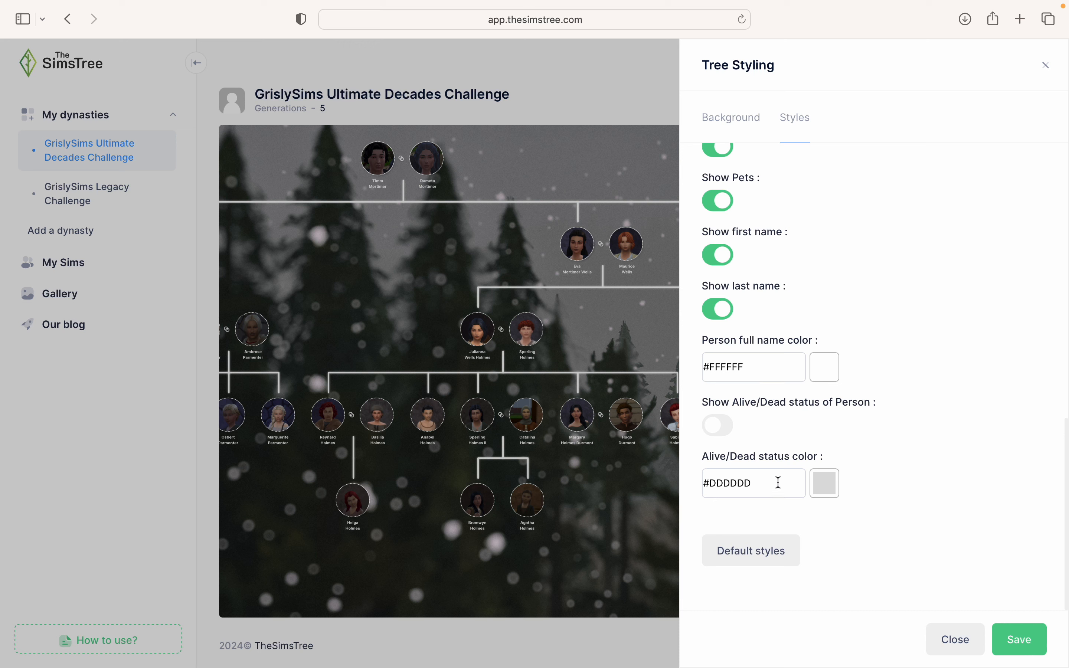
pyautogui.click(717, 425)
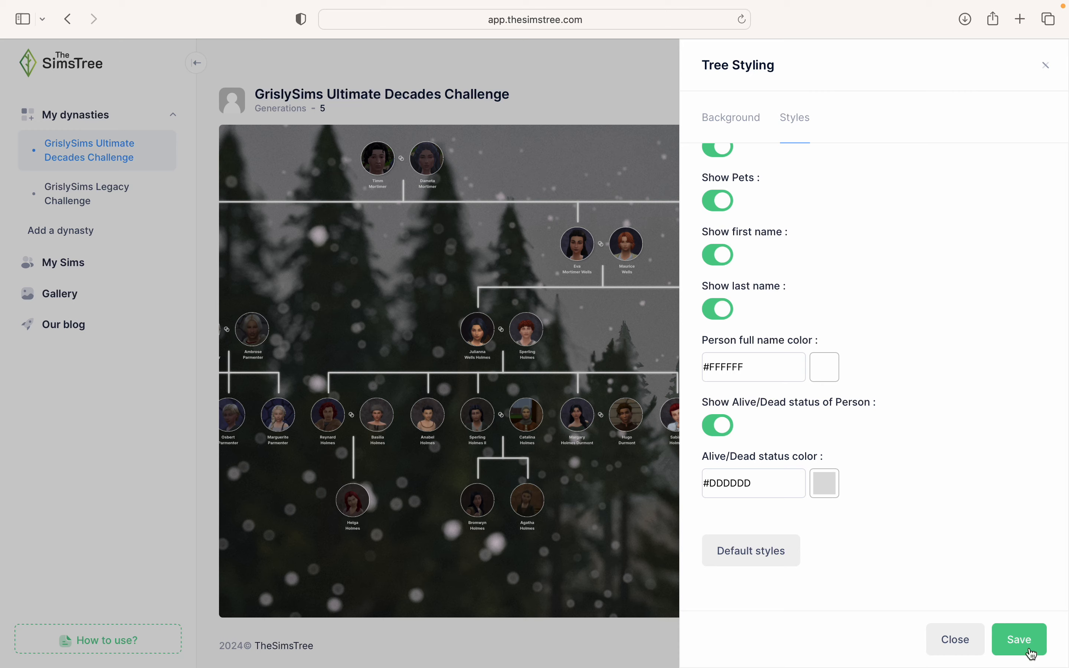
pyautogui.click(1020, 640)
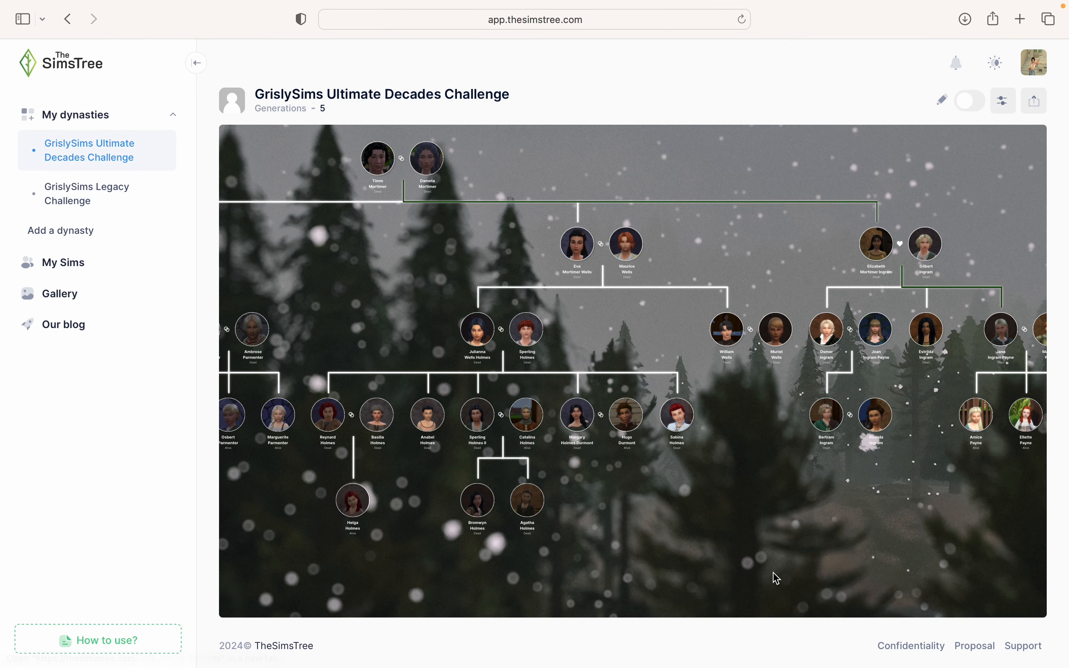
pyautogui.scroll(-2, 804, 583)
pyautogui.moveTo(837, 594); pyautogui.dragTo(649, 566)
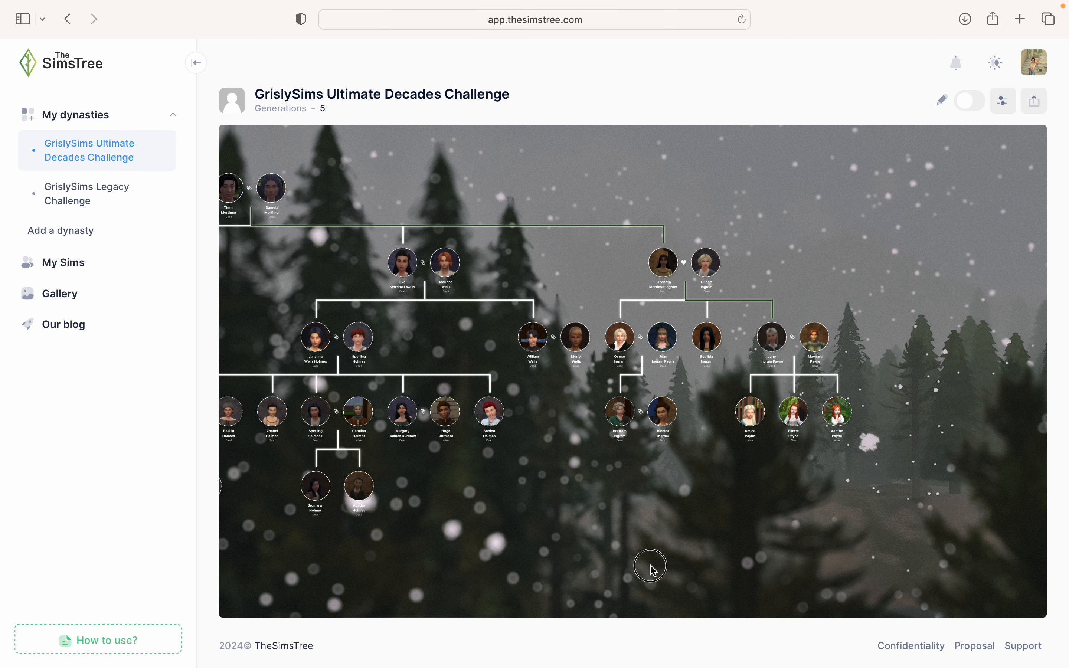
pyautogui.moveTo(655, 511); pyautogui.dragTo(995, 456)
pyautogui.click(498, 473)
pyautogui.moveTo(499, 474); pyautogui.dragTo(947, 478)
pyautogui.click(385, 446)
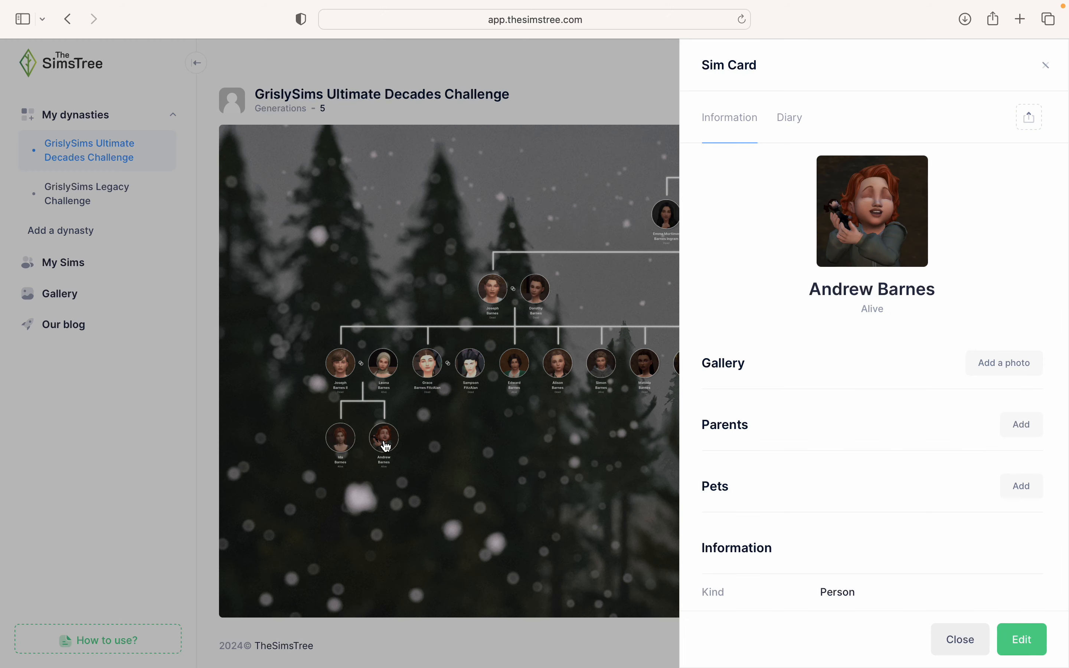
pyautogui.click(548, 490)
pyautogui.click(1003, 103)
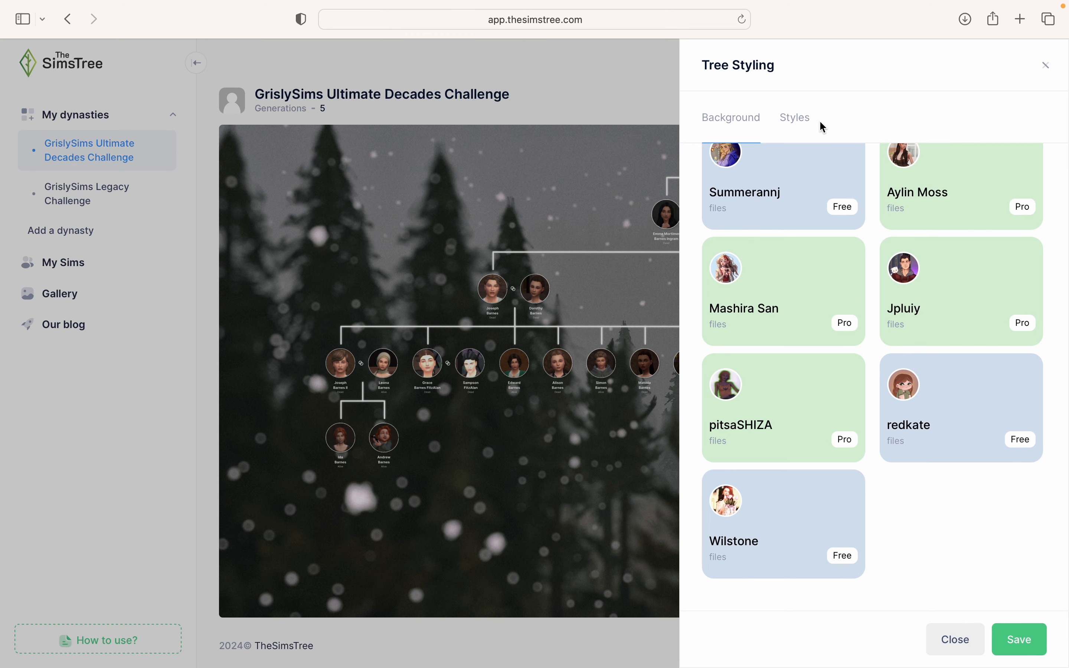
pyautogui.click(798, 120)
pyautogui.scroll(-3, 798, 493)
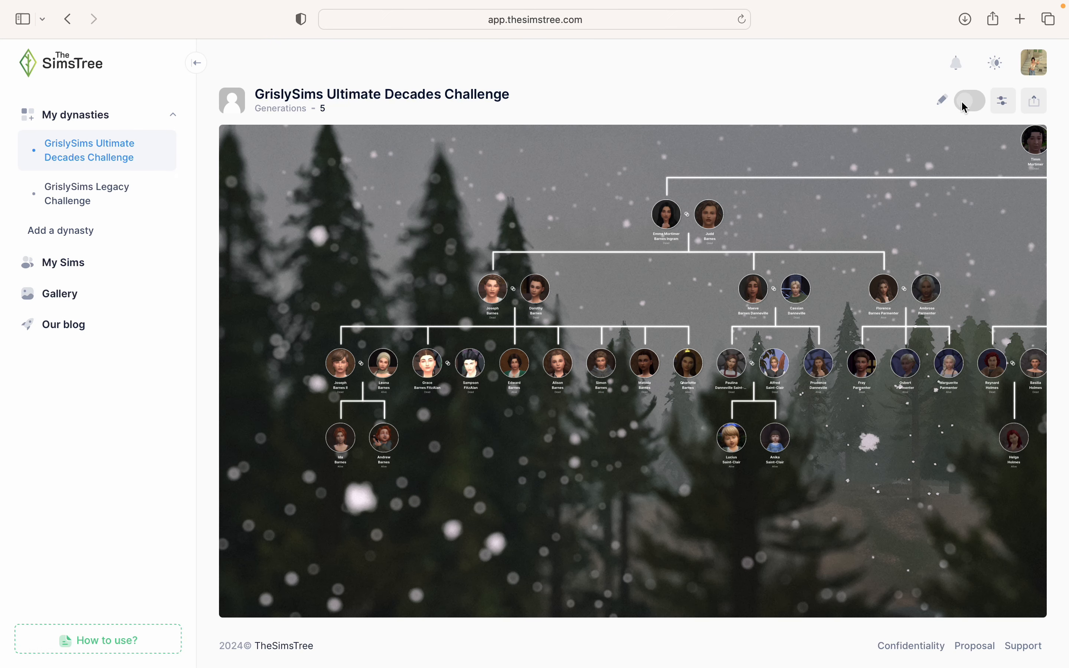
pyautogui.click(965, 105)
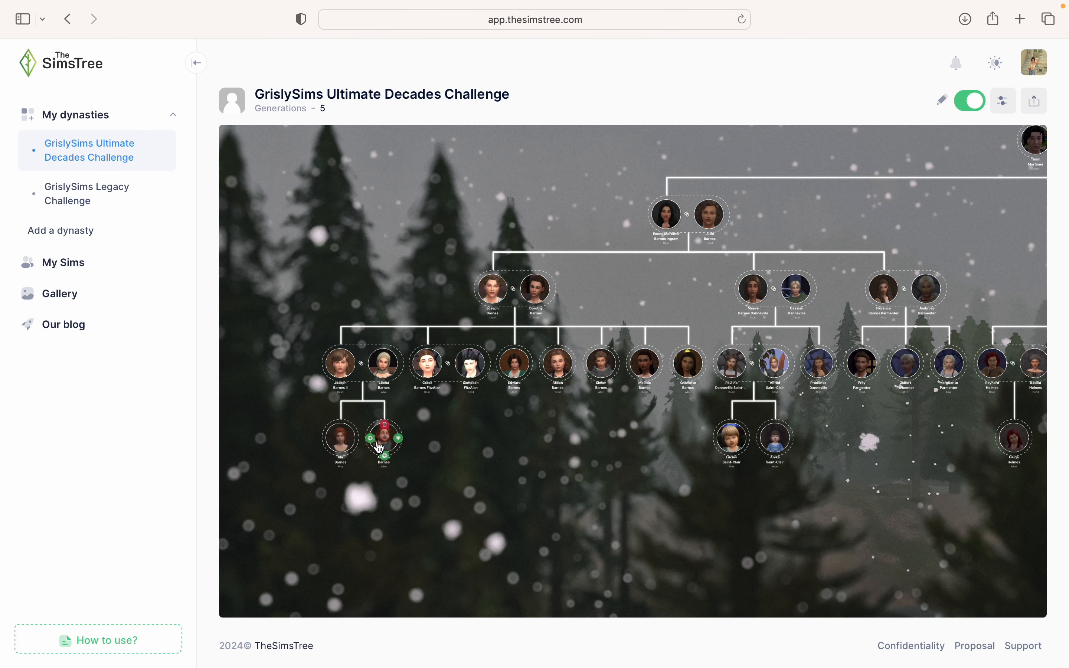
pyautogui.click(383, 440)
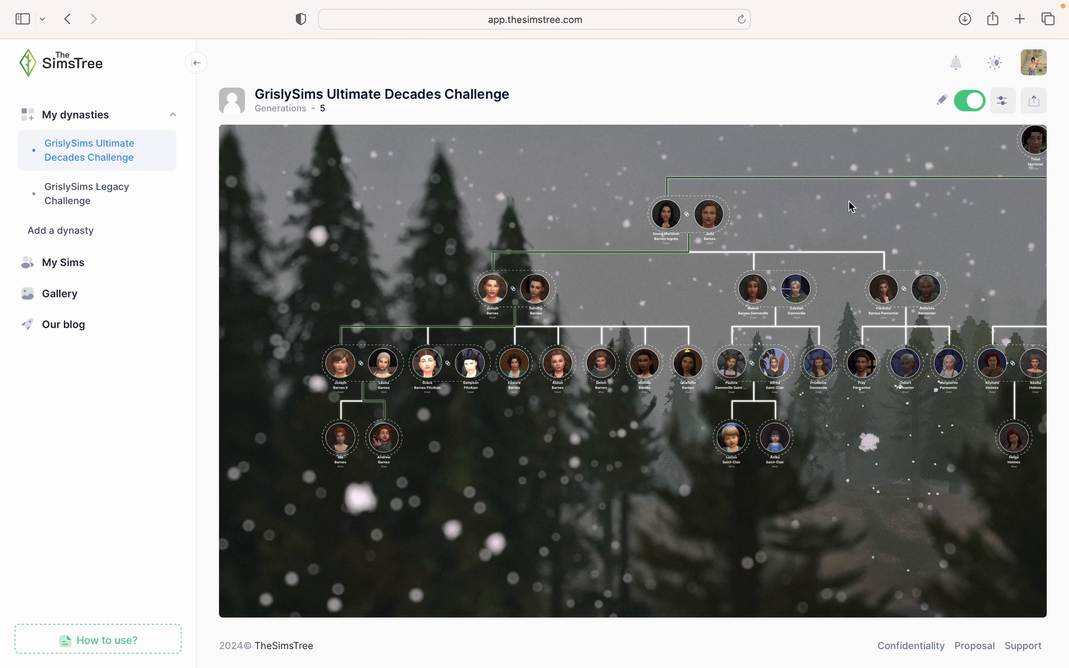
pyautogui.click(971, 103)
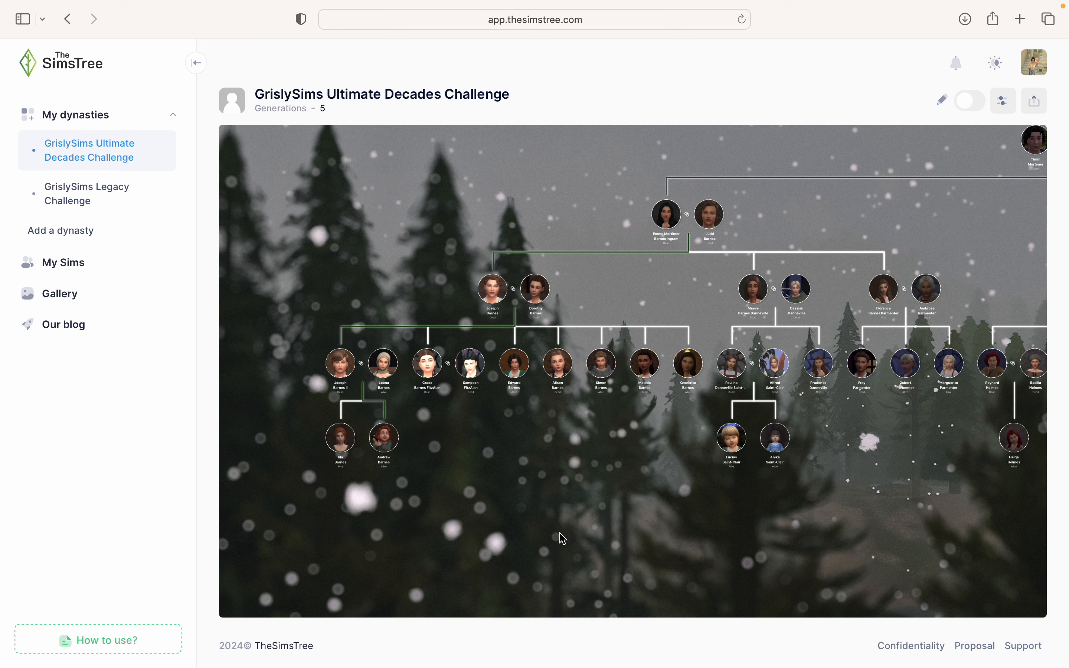
pyautogui.scroll(5, 491, 468)
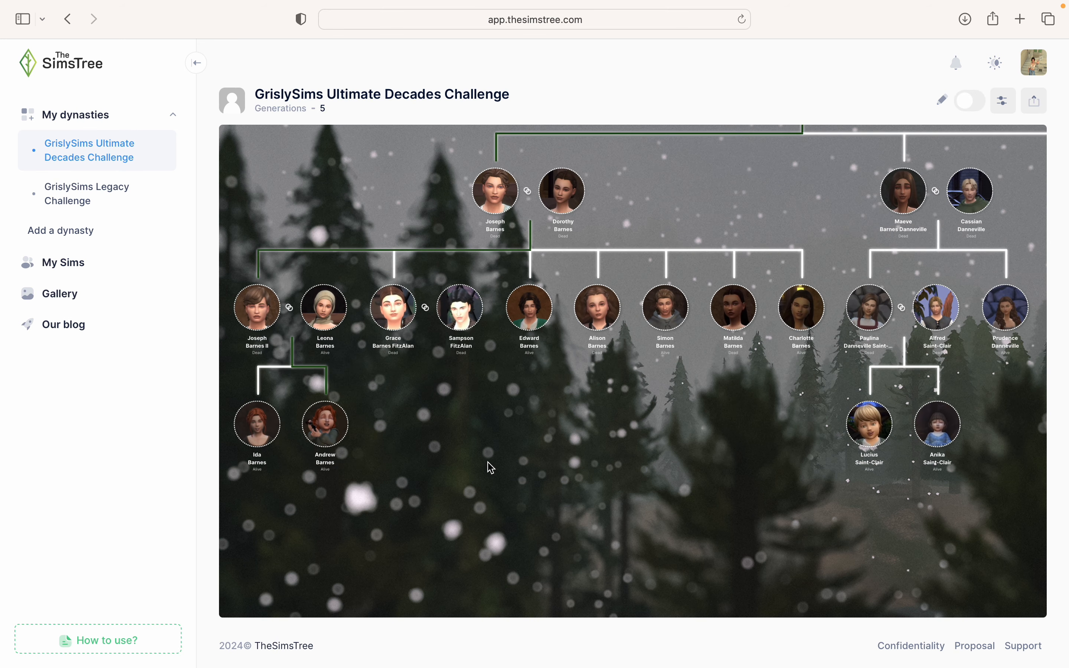
pyautogui.moveTo(500, 440); pyautogui.dragTo(725, 466)
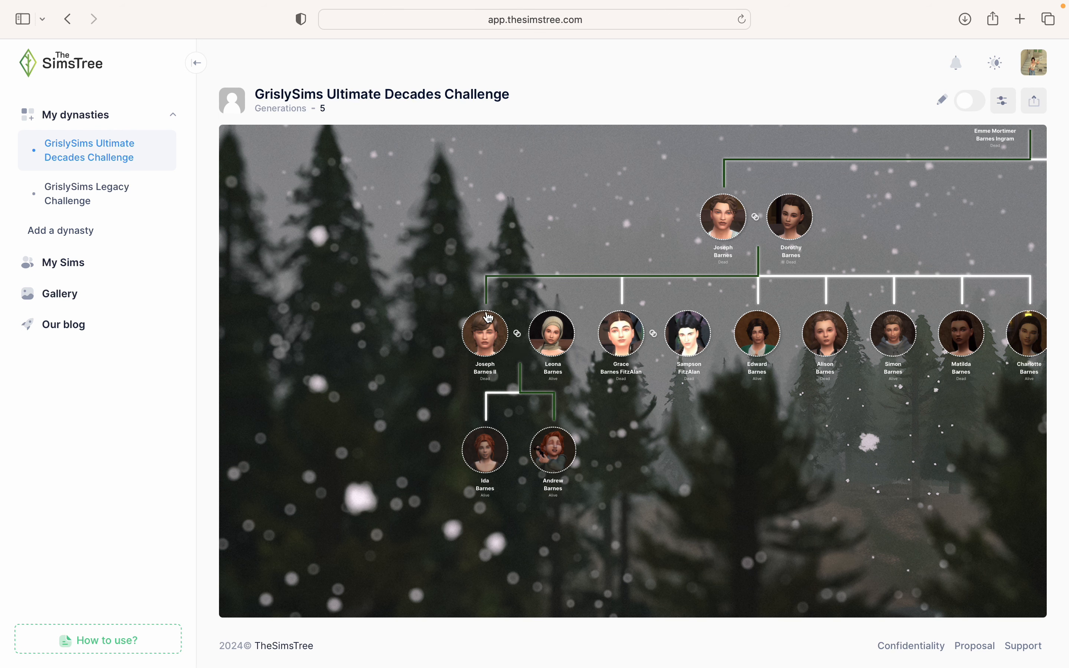
pyautogui.moveTo(857, 197); pyautogui.dragTo(526, 425)
pyautogui.moveTo(791, 313); pyautogui.dragTo(454, 346)
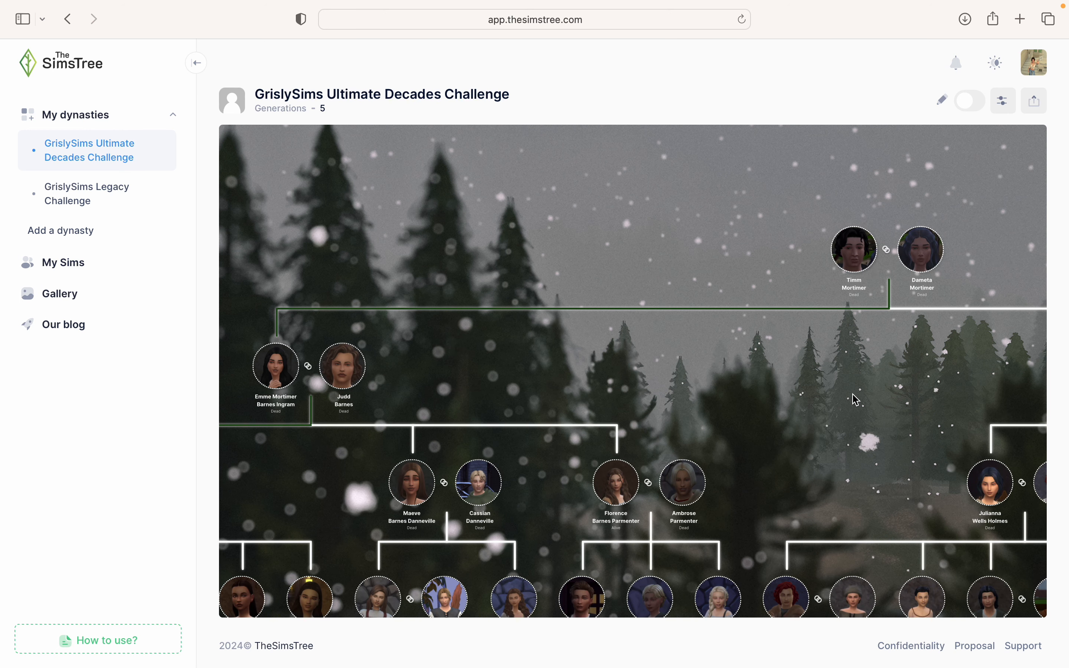
pyautogui.scroll(-3, 925, 305)
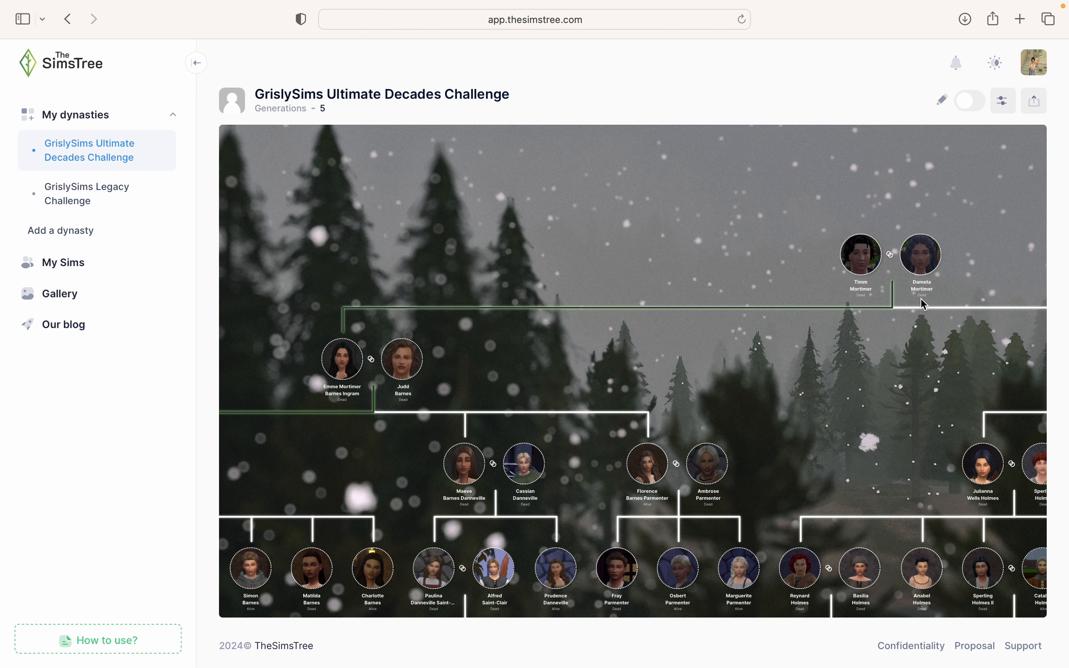
pyautogui.moveTo(834, 477); pyautogui.dragTo(974, 364)
pyautogui.scroll(5, 513, 263)
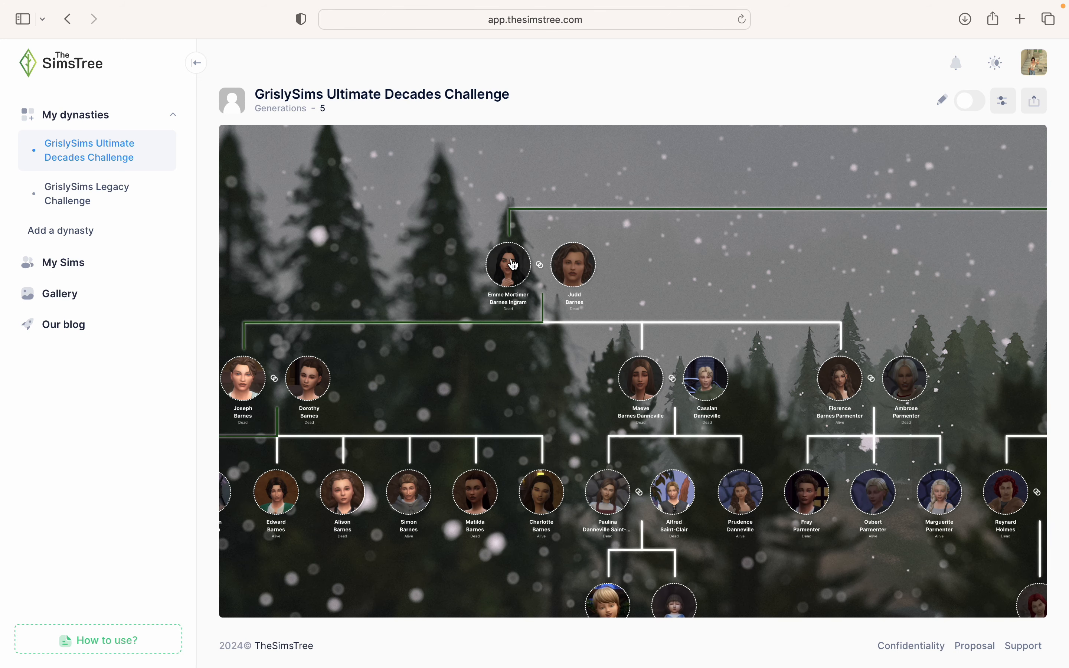
pyautogui.scroll(1, 512, 258)
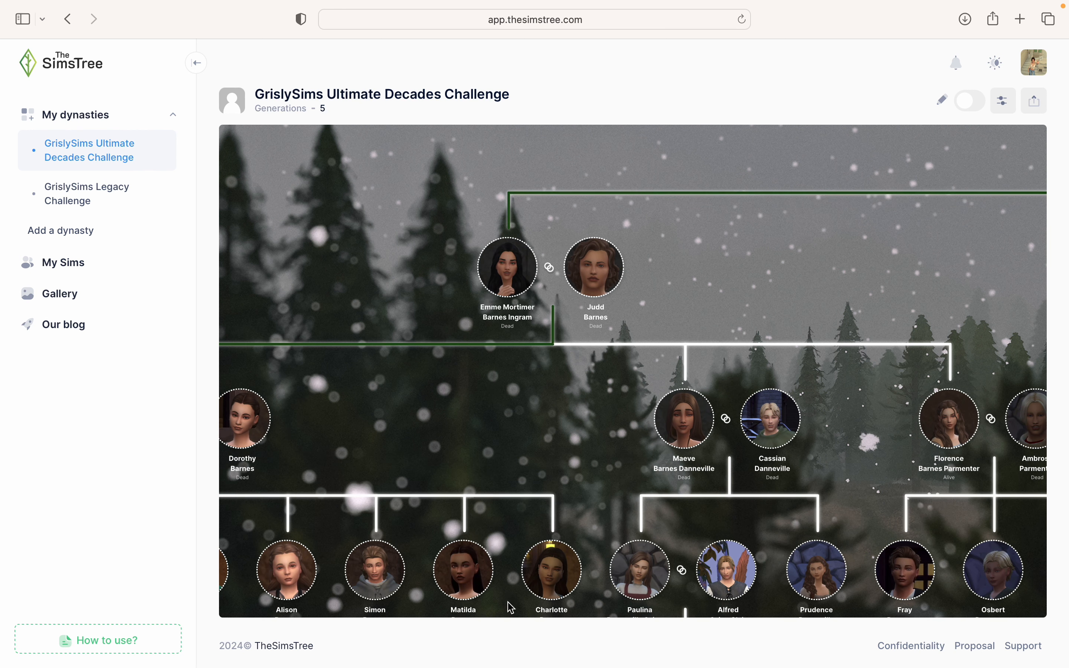
pyautogui.scroll(-1, 596, 467)
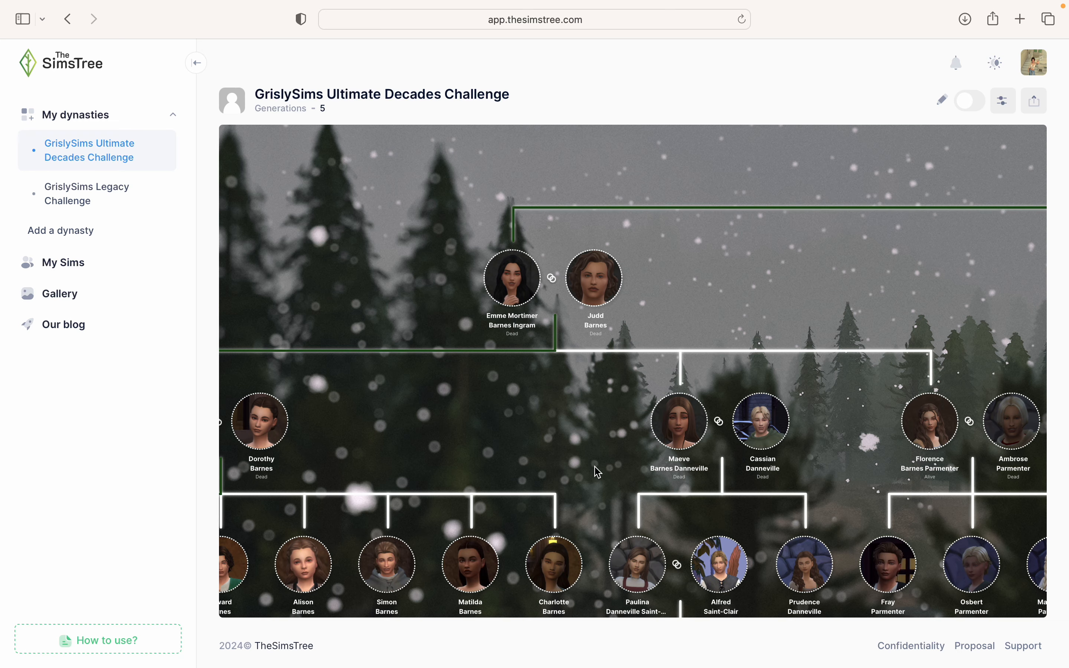
pyautogui.scroll(-4, 597, 472)
pyautogui.moveTo(594, 466); pyautogui.dragTo(706, 320)
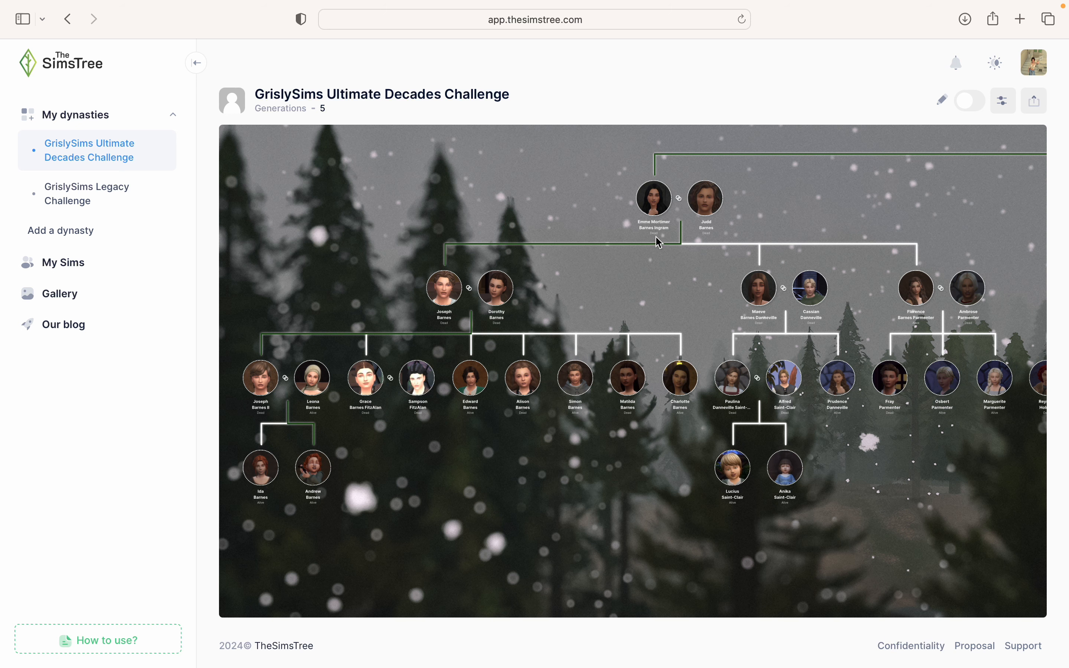
# - Set the highlight thickness to 0 and save the styling
pyautogui.click(1004, 114)
pyautogui.click(804, 113)
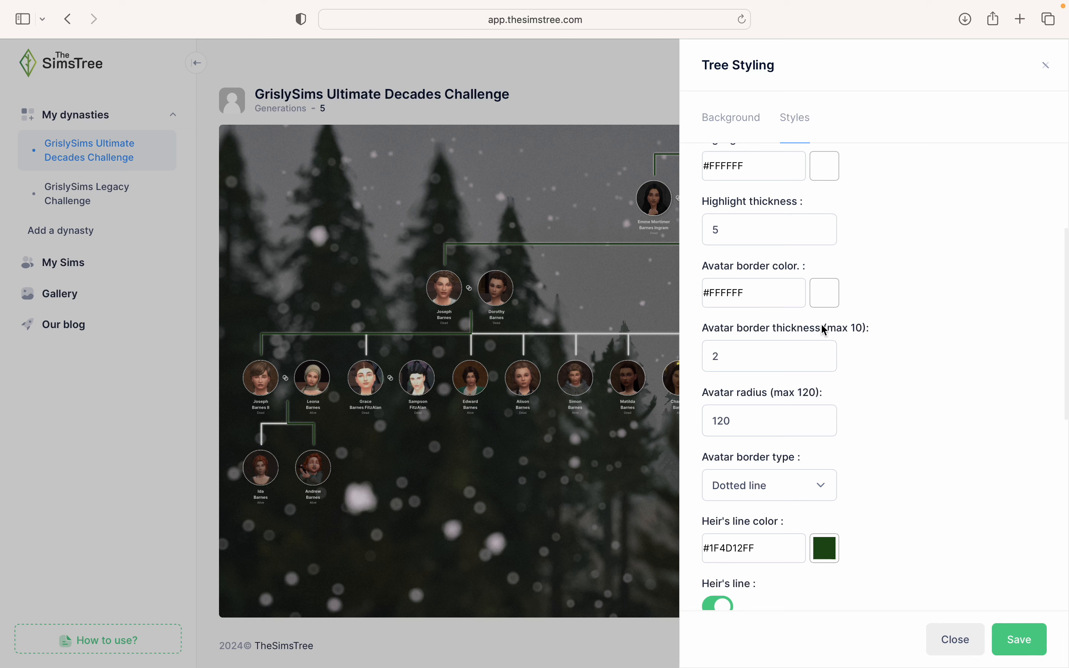
pyautogui.scroll(3, 782, 295)
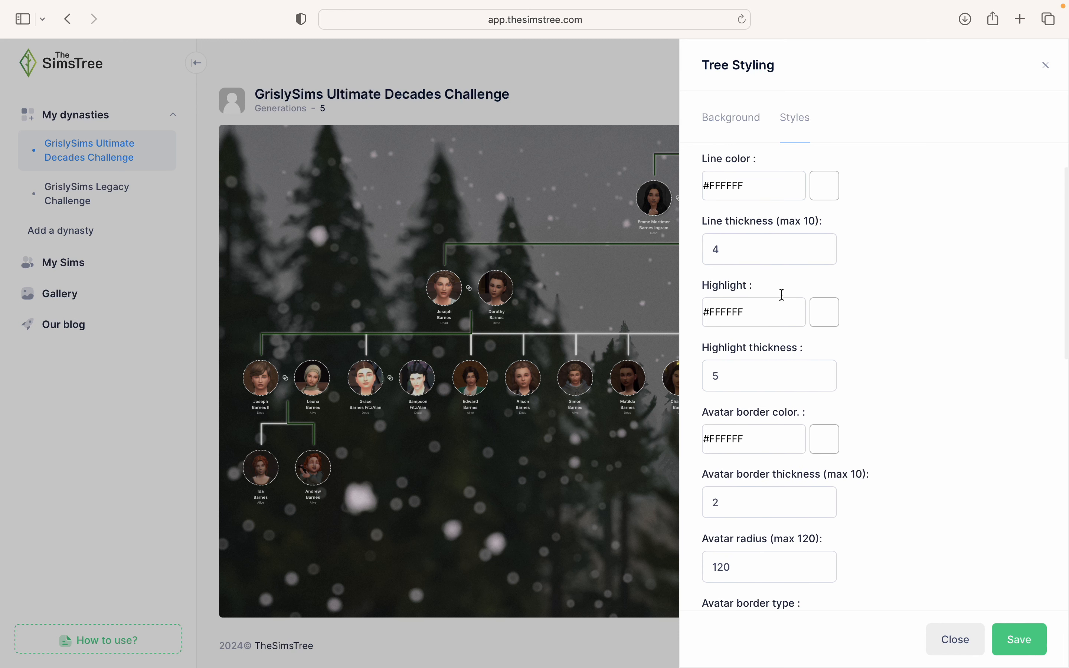
pyautogui.click(781, 364)
pyautogui.moveTo(773, 385); pyautogui.dragTo(692, 377)
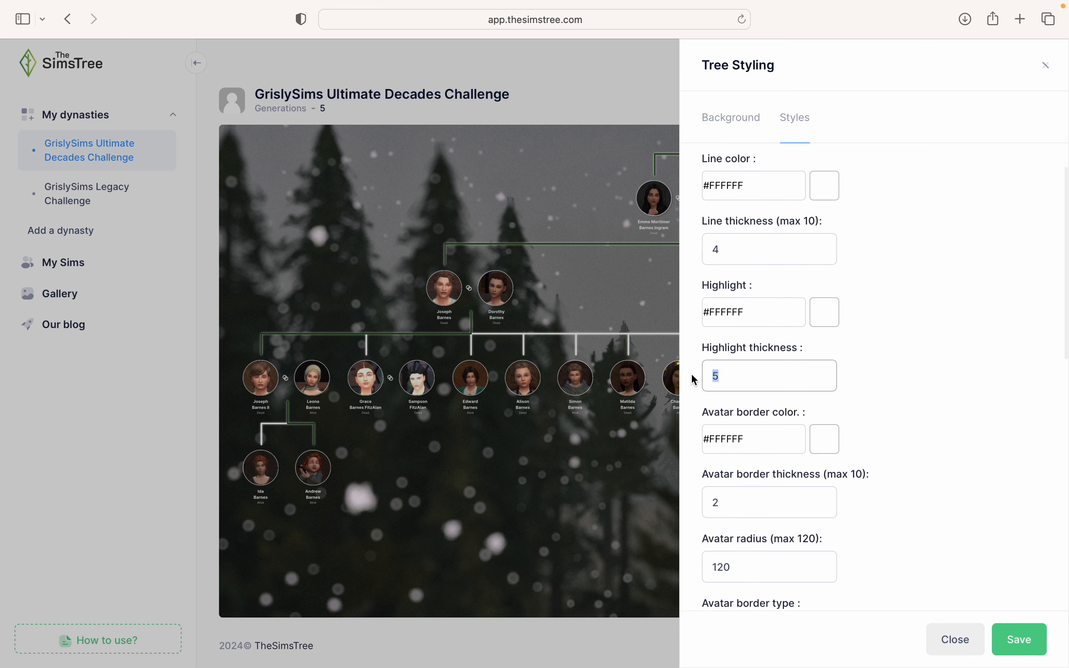
pyautogui.write('0')
pyautogui.click(1028, 646)
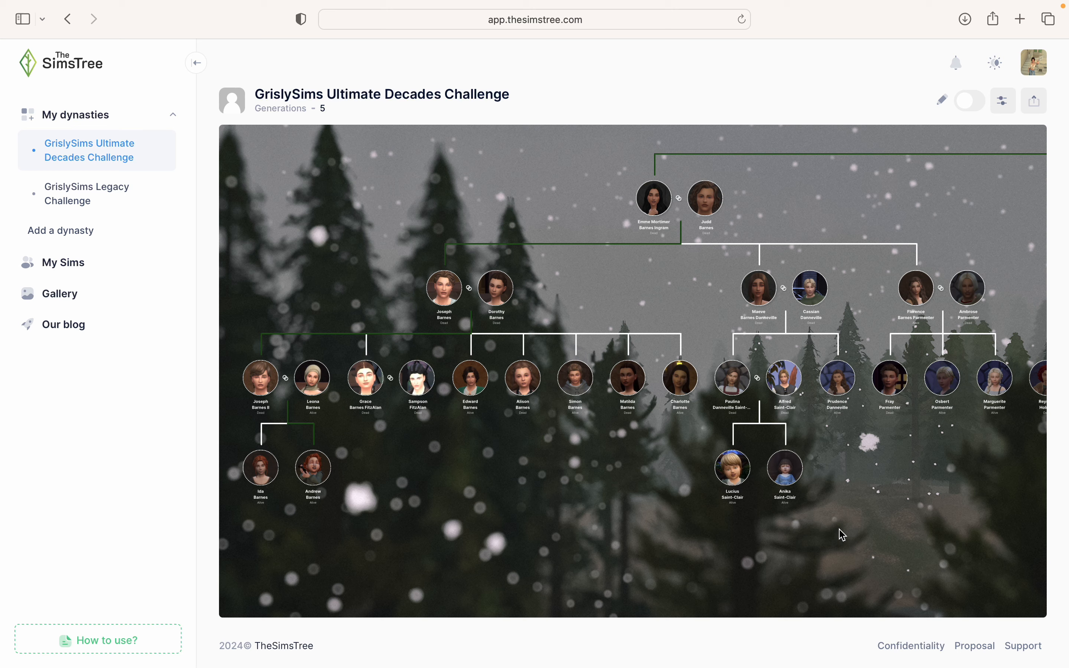
# - Change the heir's line colour to the darker green #10260AFF and save
pyautogui.click(1003, 101)
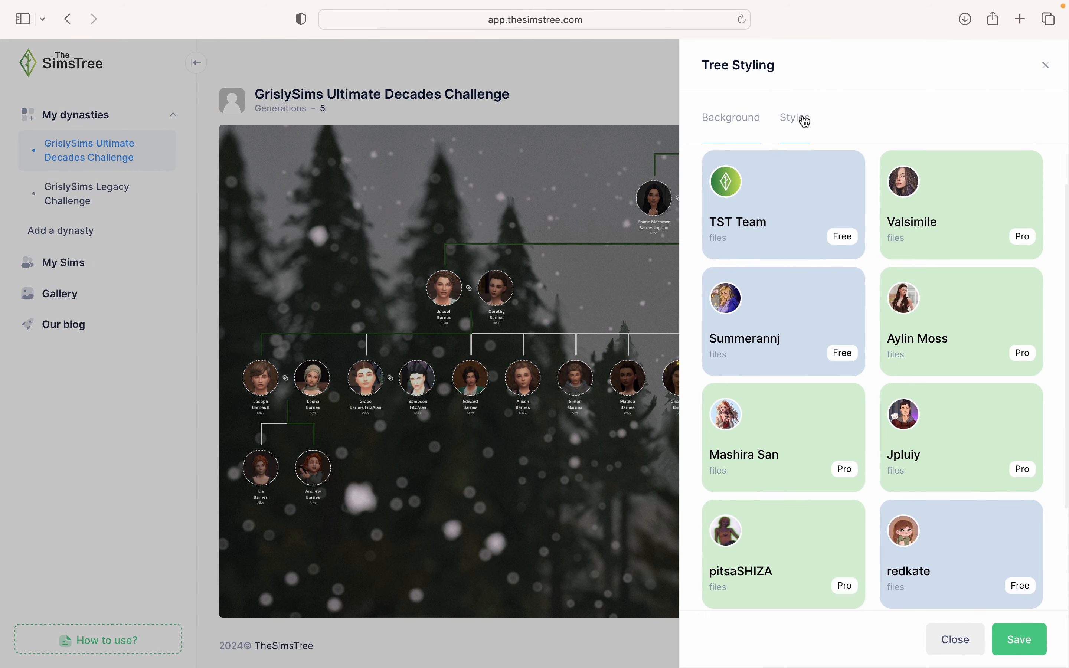
pyautogui.click(805, 122)
pyautogui.scroll(-10, 918, 439)
pyautogui.scroll(5, 919, 439)
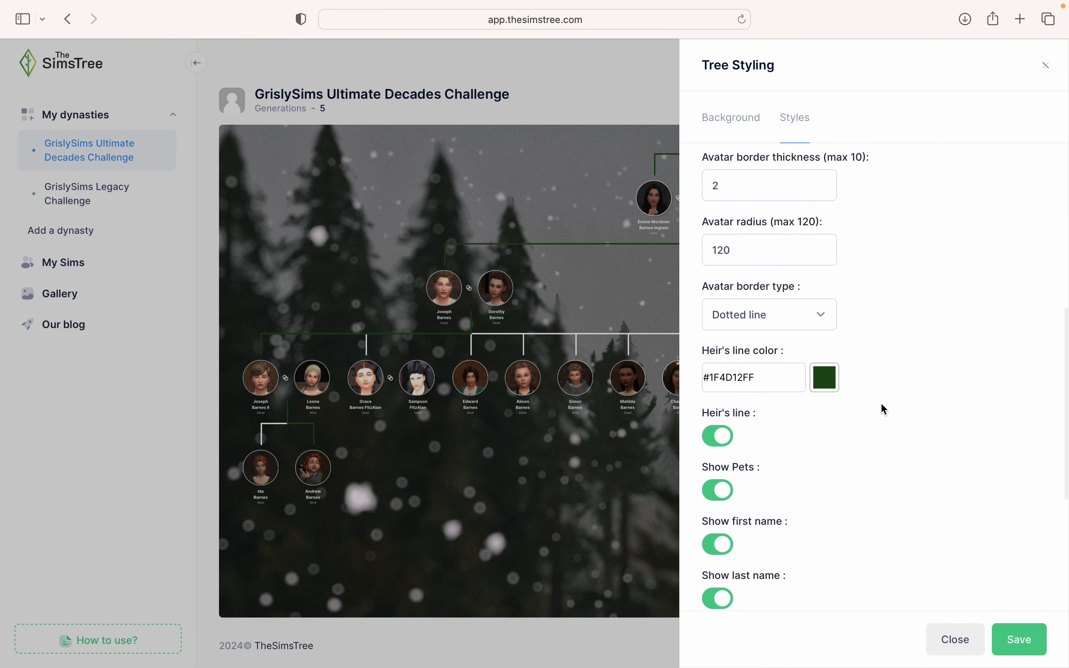
pyautogui.scroll(2, 883, 409)
pyautogui.click(824, 434)
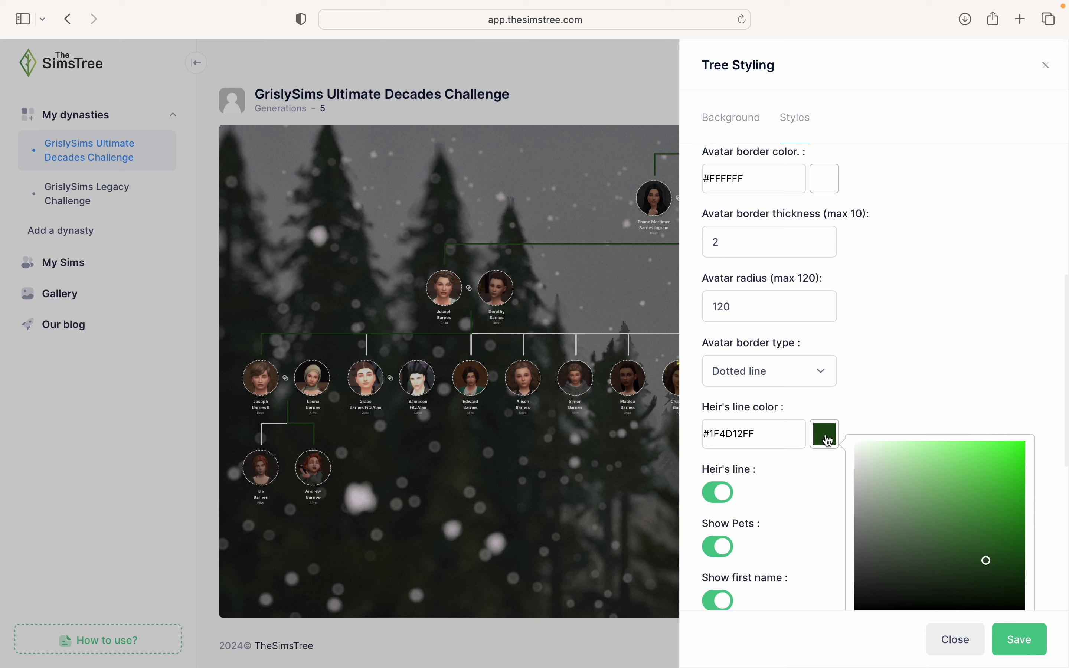
pyautogui.click(984, 585)
pyautogui.click(1023, 649)
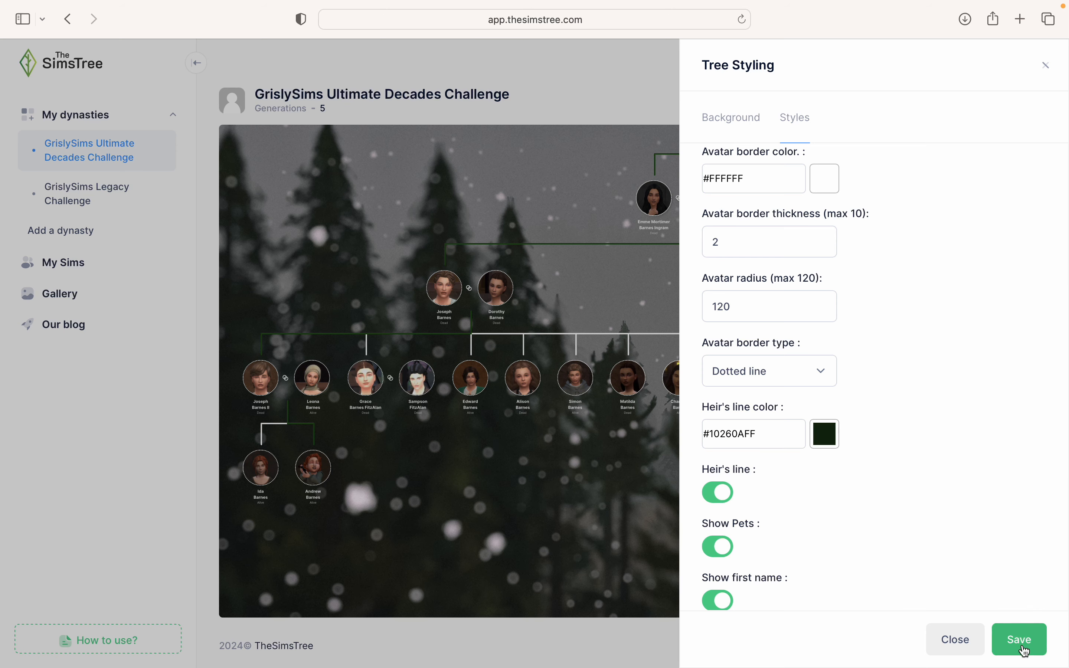
pyautogui.click(1023, 649)
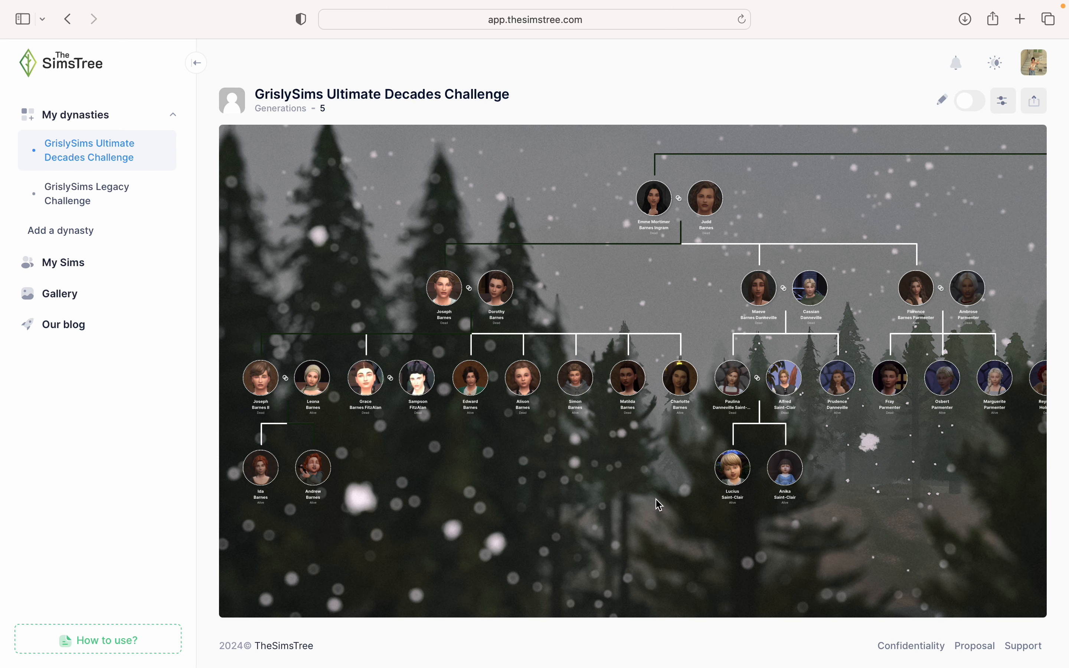
pyautogui.scroll(-2, 597, 559)
pyautogui.scroll(-4, 597, 560)
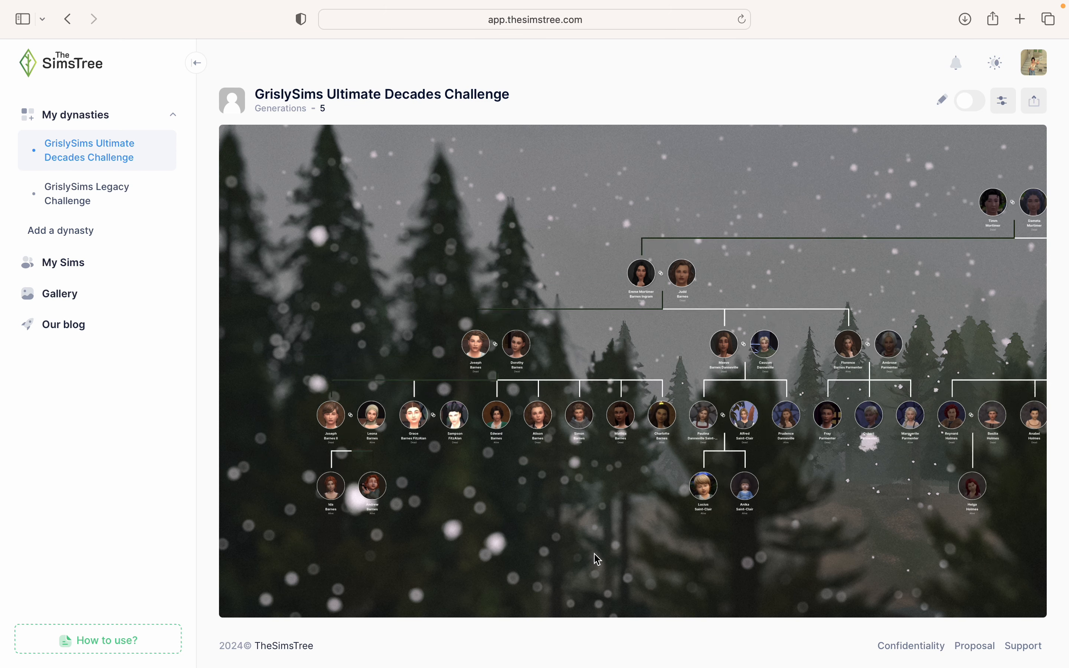
pyautogui.scroll(-5, 790, 531)
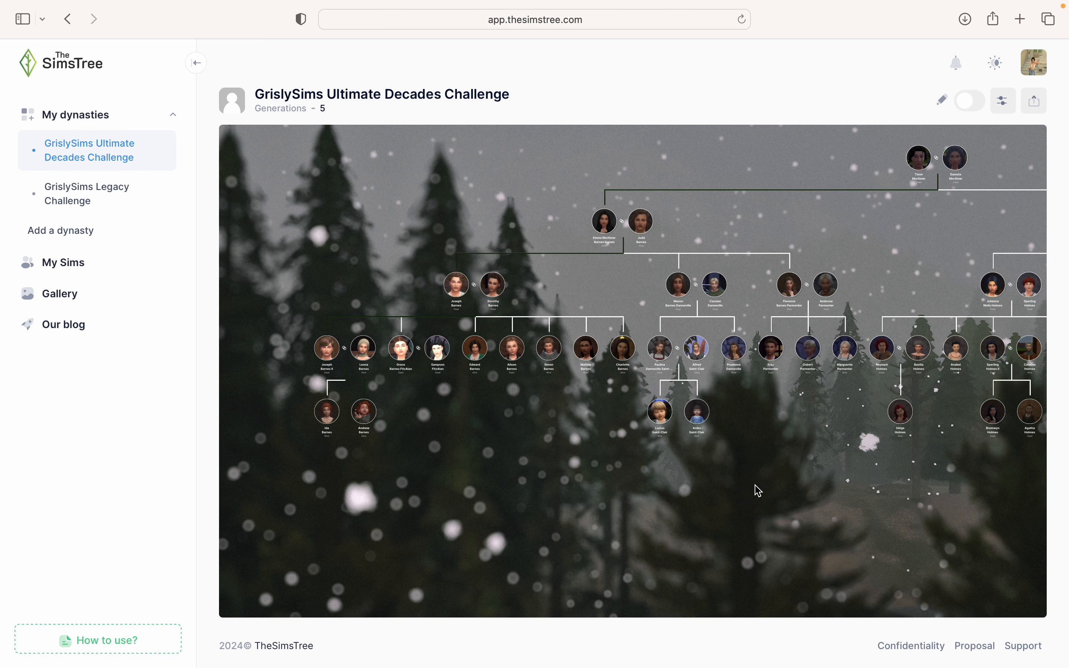
pyautogui.moveTo(767, 521); pyautogui.dragTo(644, 516)
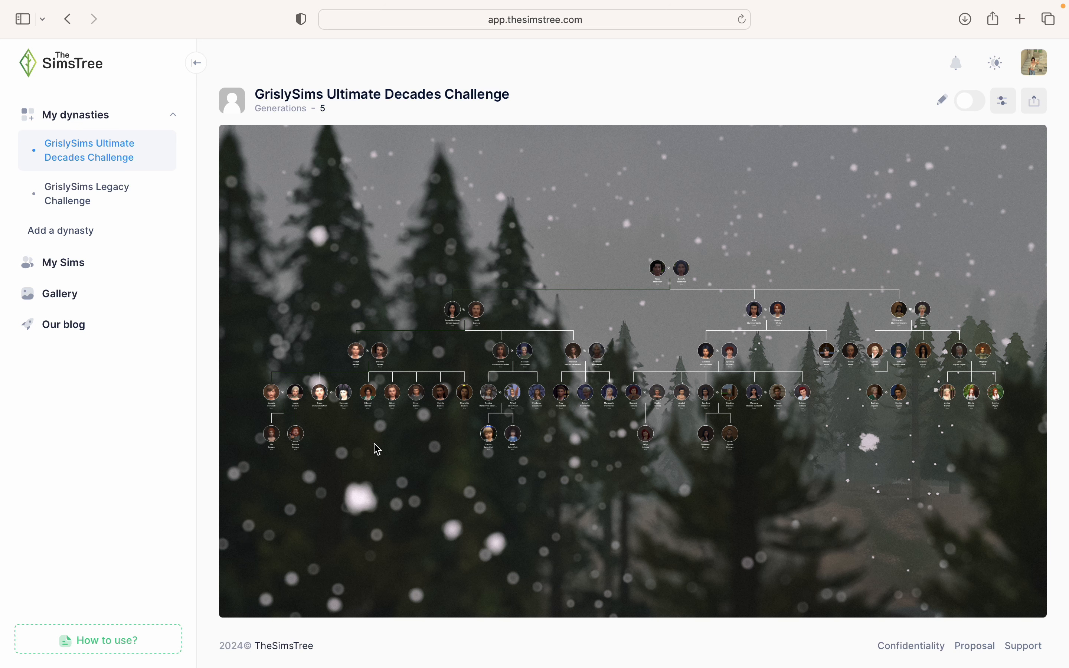
pyautogui.click(477, 314)
pyautogui.scroll(-10, 1008, 472)
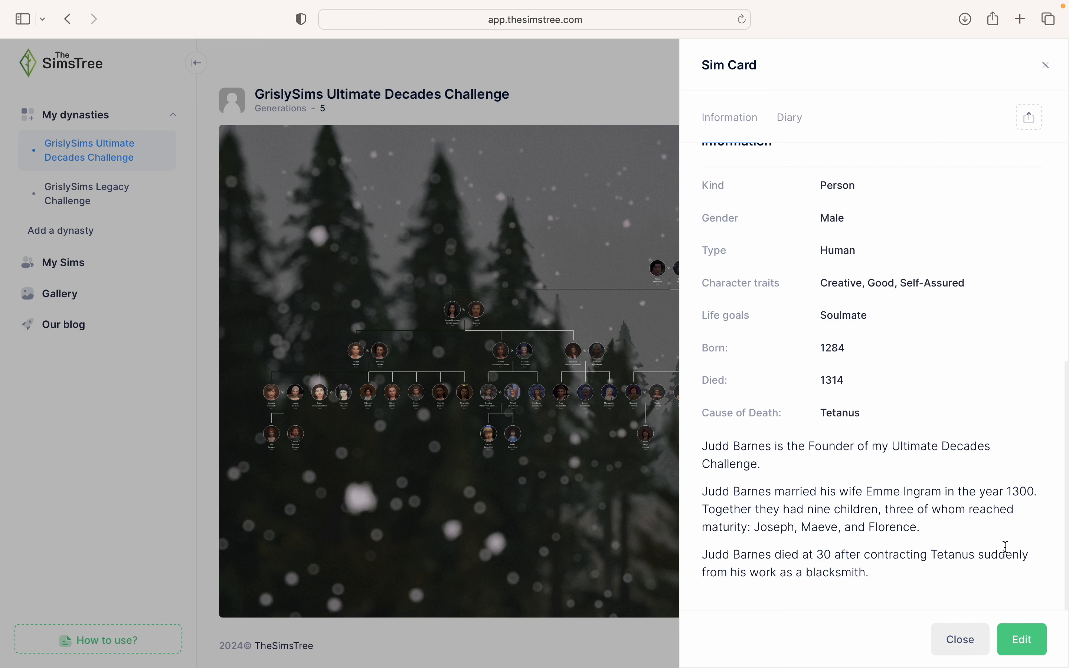
pyautogui.click(960, 639)
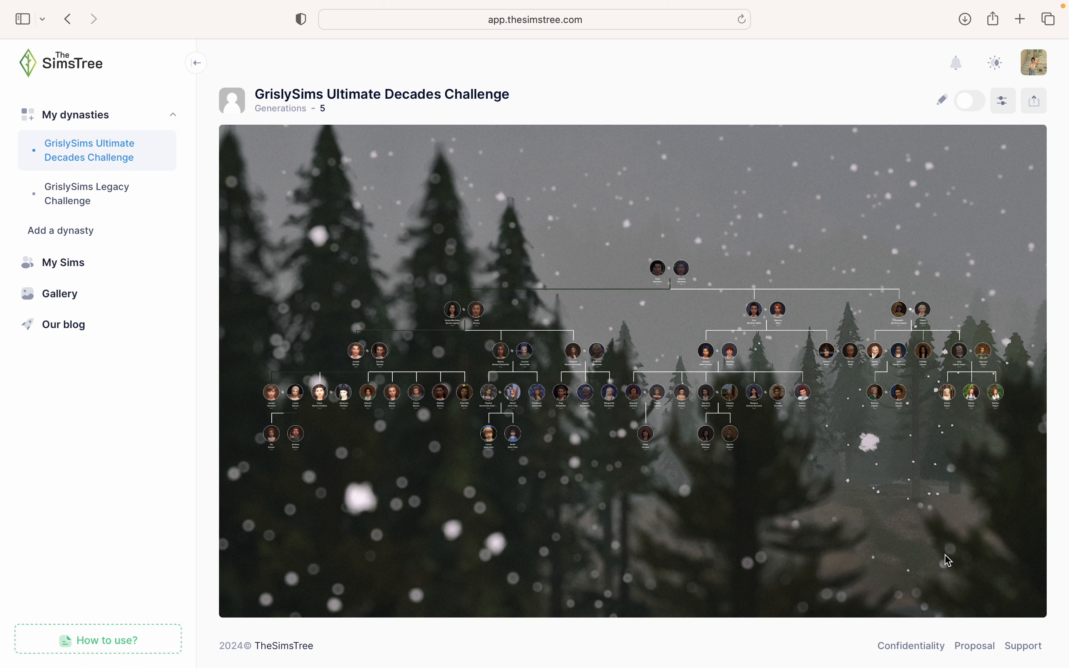
pyautogui.scroll(5, 759, 496)
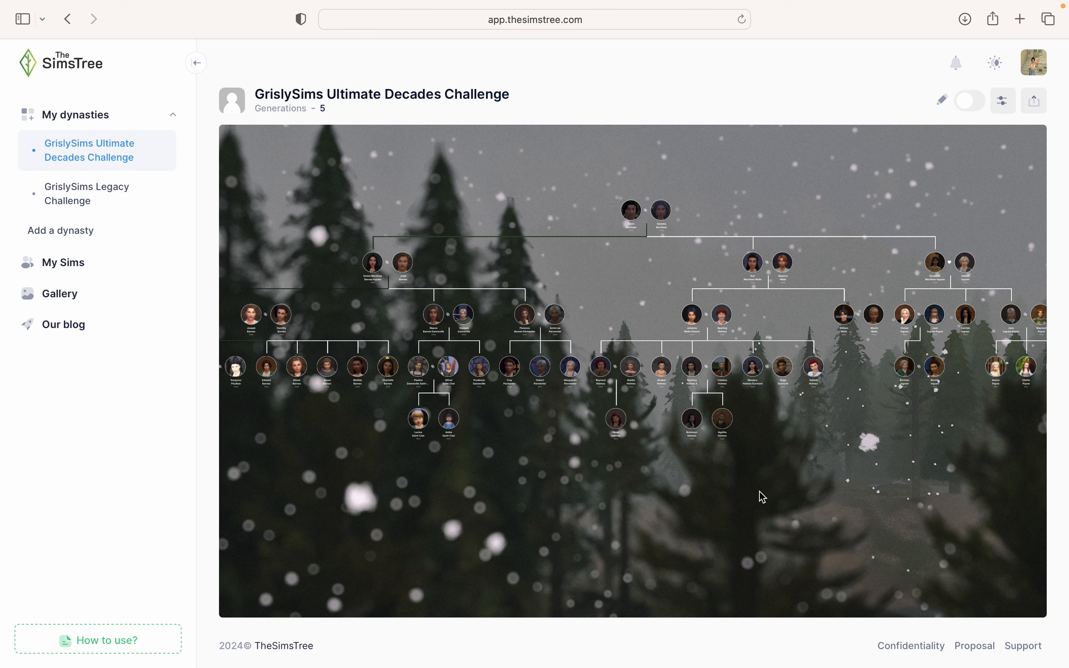
pyautogui.moveTo(746, 499); pyautogui.dragTo(778, 628)
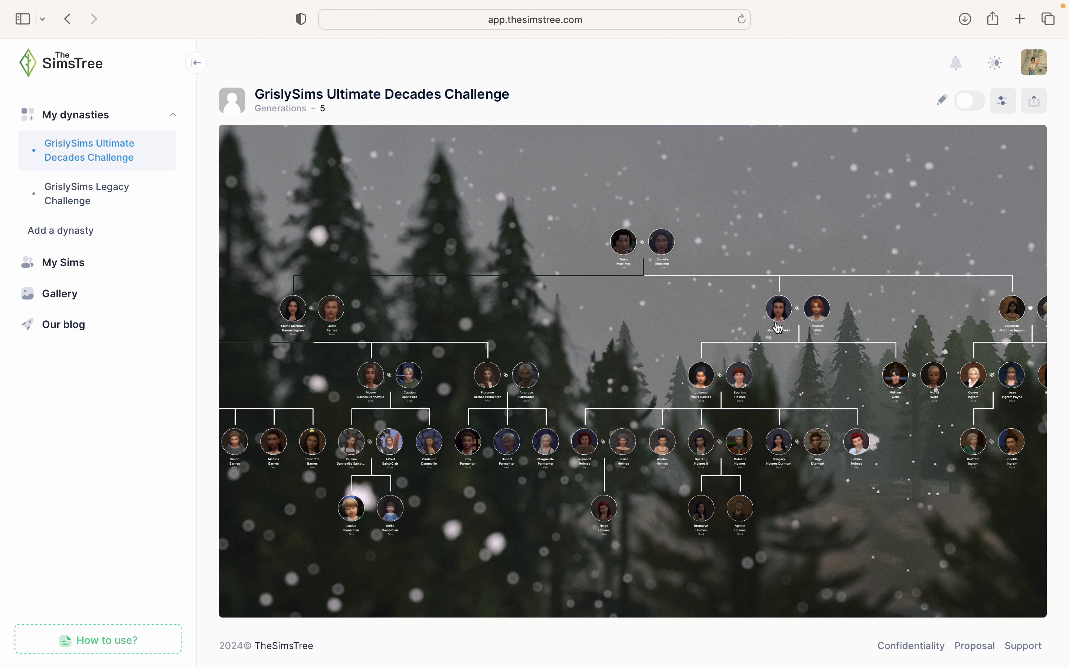
pyautogui.click(626, 446)
pyautogui.scroll(-10, 822, 417)
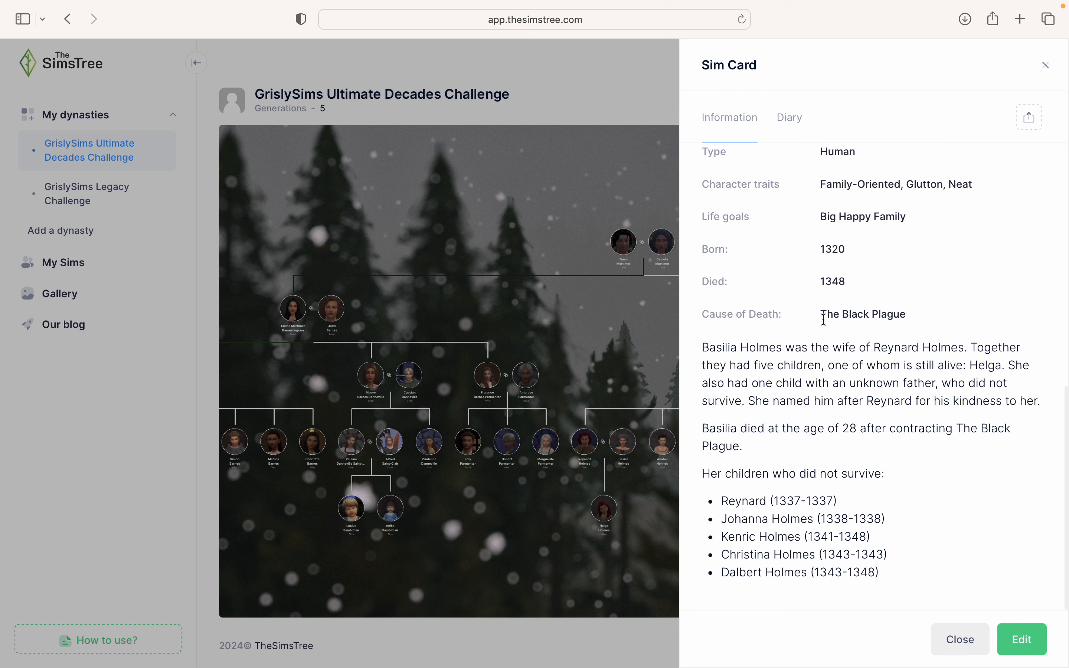
pyautogui.moveTo(824, 319); pyautogui.dragTo(902, 311)
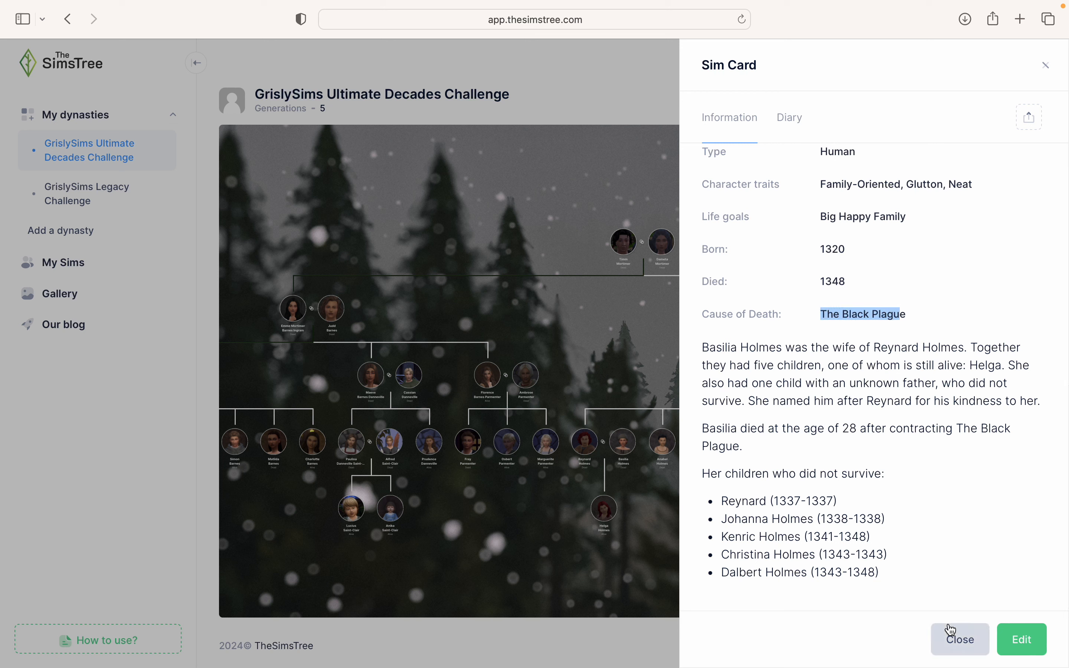
pyautogui.click(943, 541)
pyautogui.moveTo(701, 472); pyautogui.dragTo(883, 574)
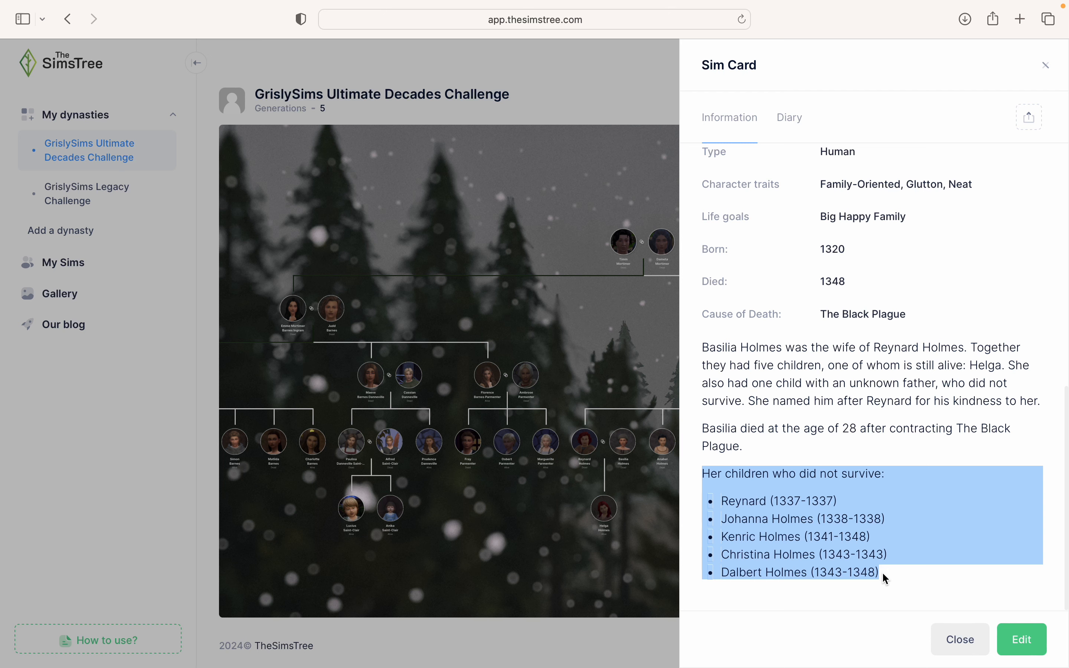
pyautogui.click(881, 572)
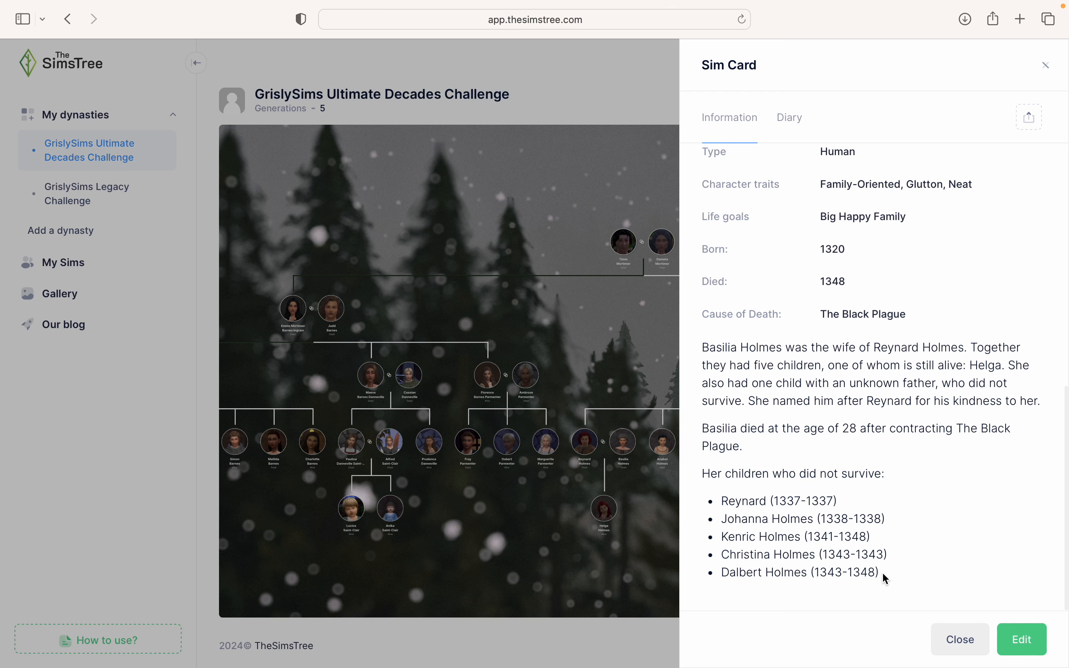
pyautogui.click(960, 640)
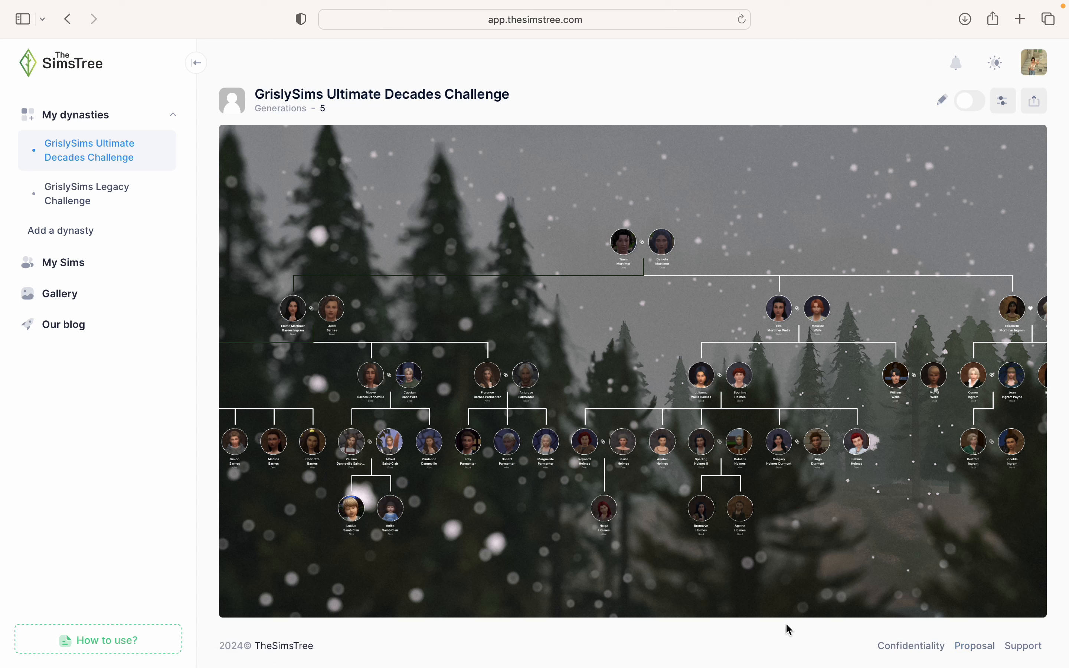
pyautogui.scroll(-3, 757, 203)
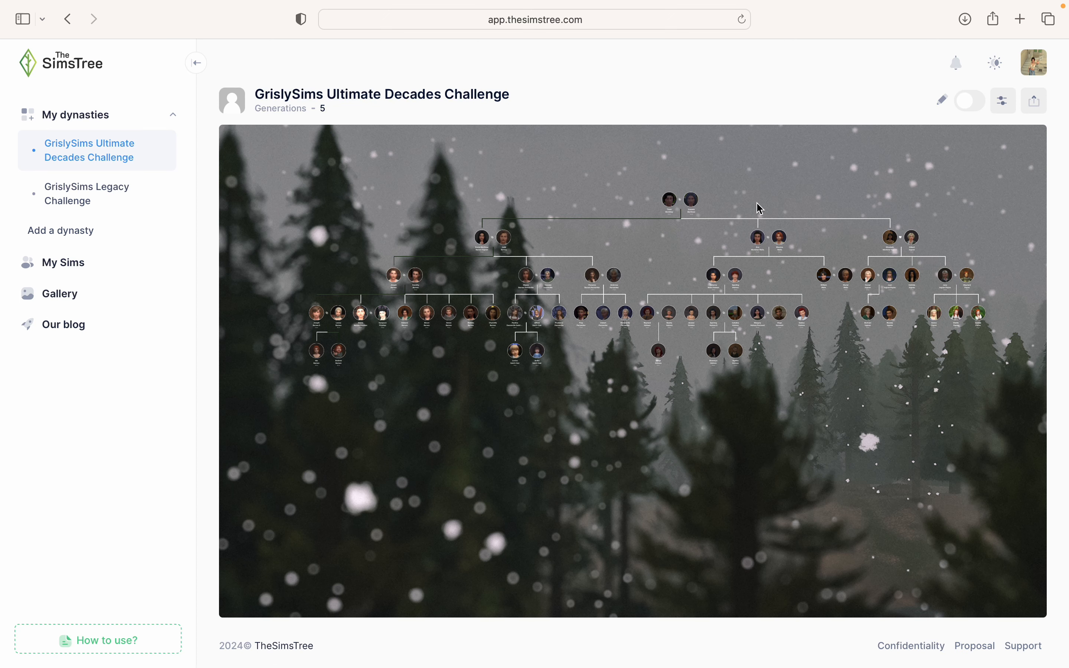